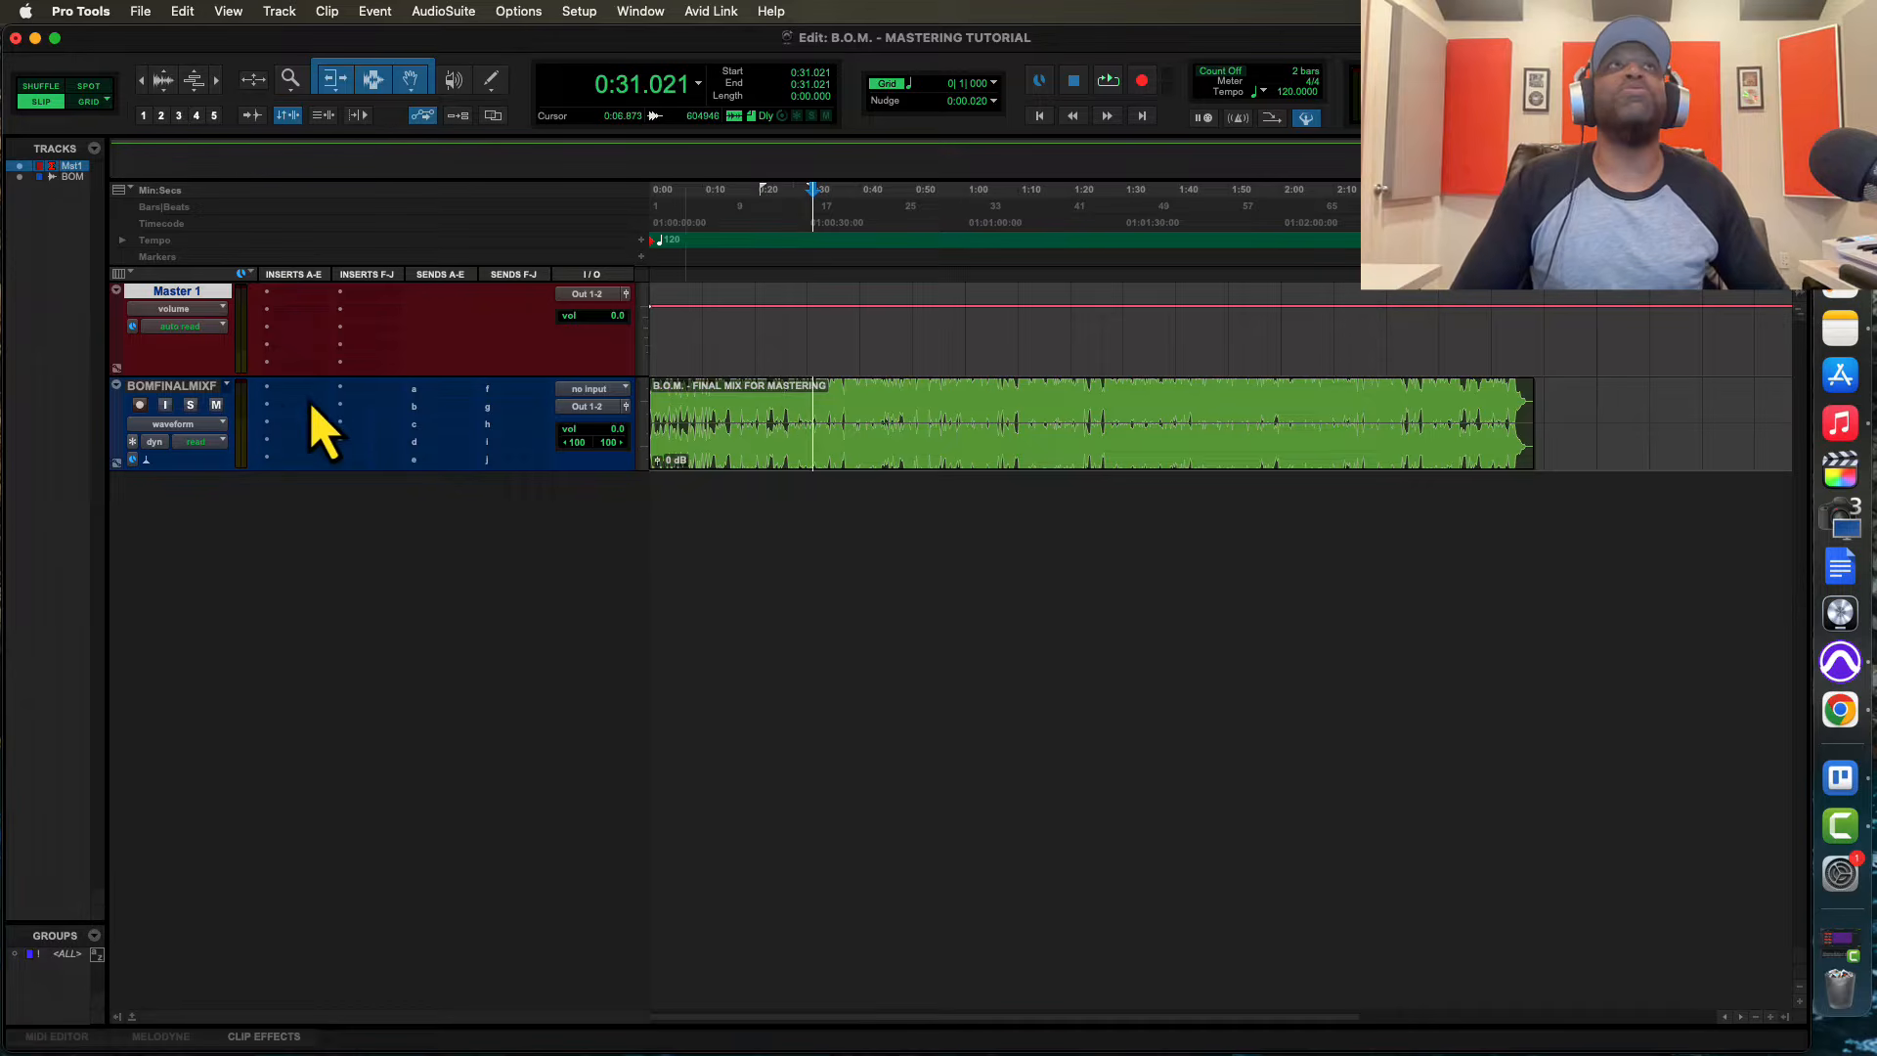
Insert FabFilter Pro-Q 3 in the first insert slot of the final mix track
{"action": "left_click", "coordinate": [278, 393]}
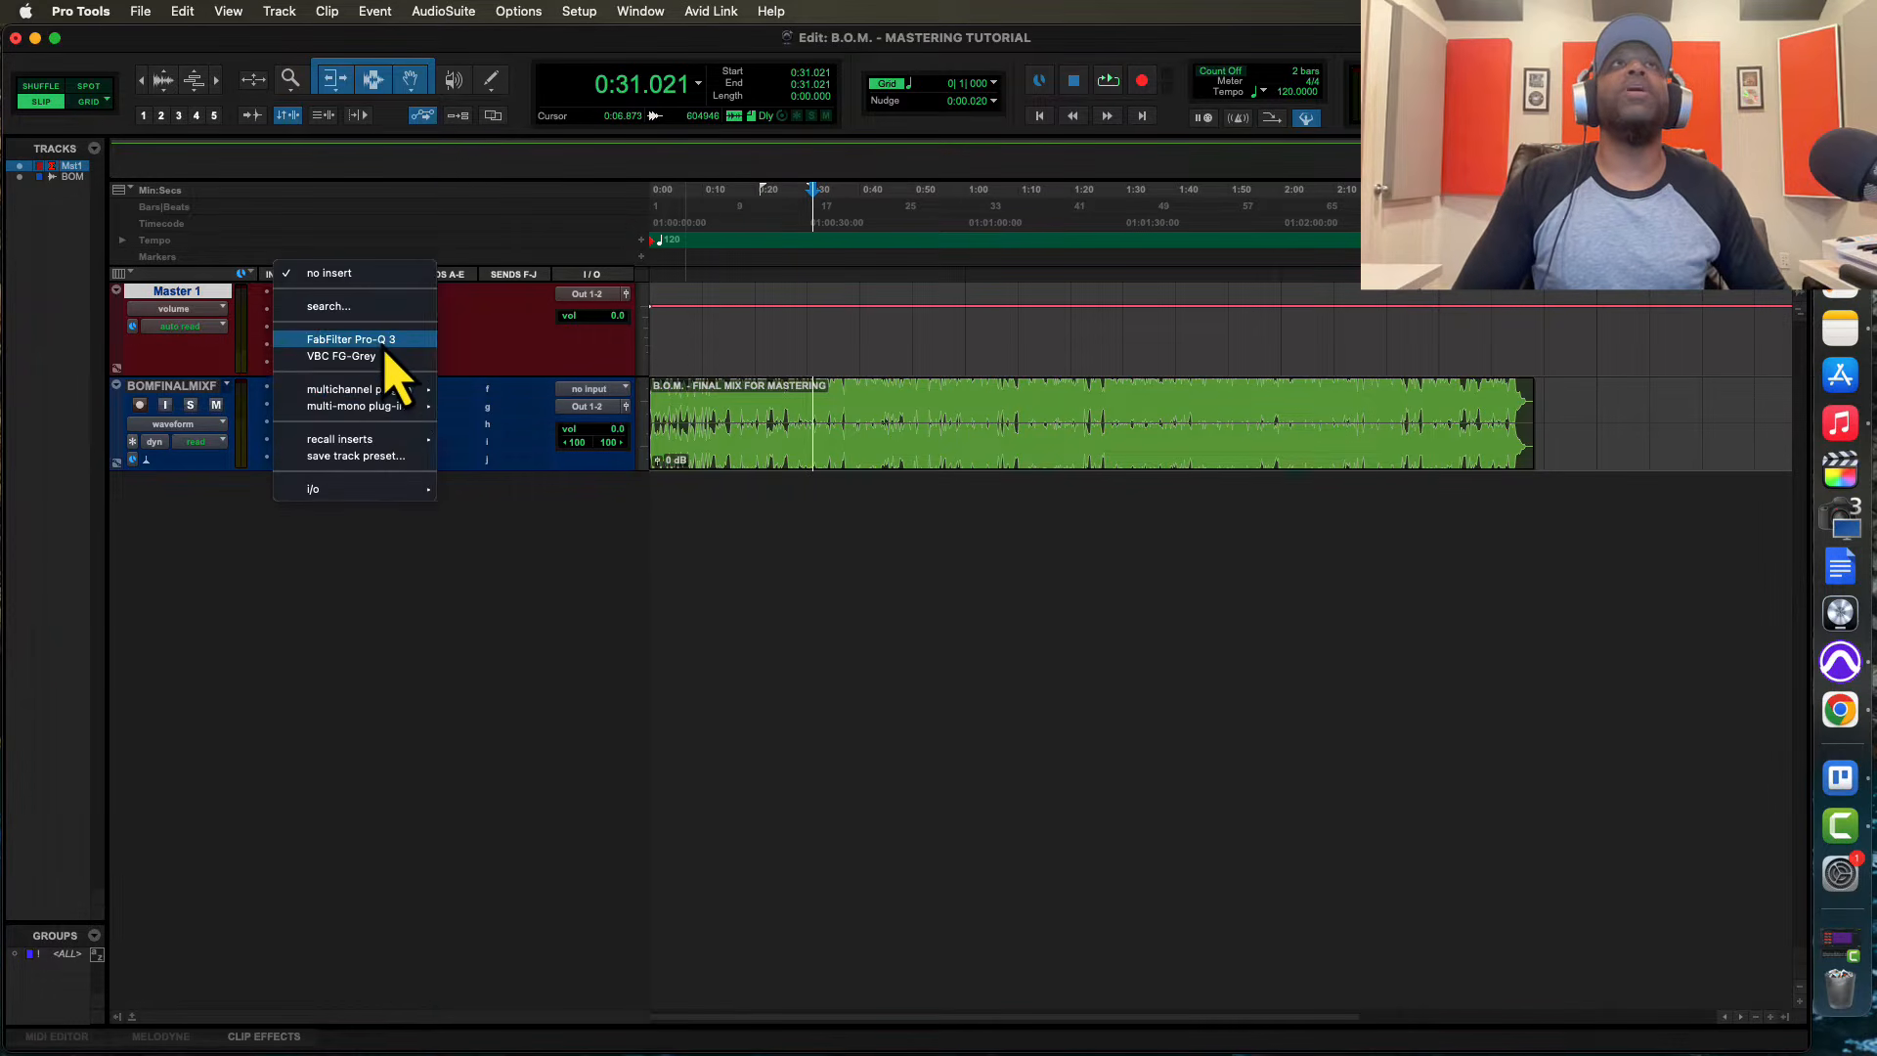
{"action": "left_click", "coordinate": [383, 354]}
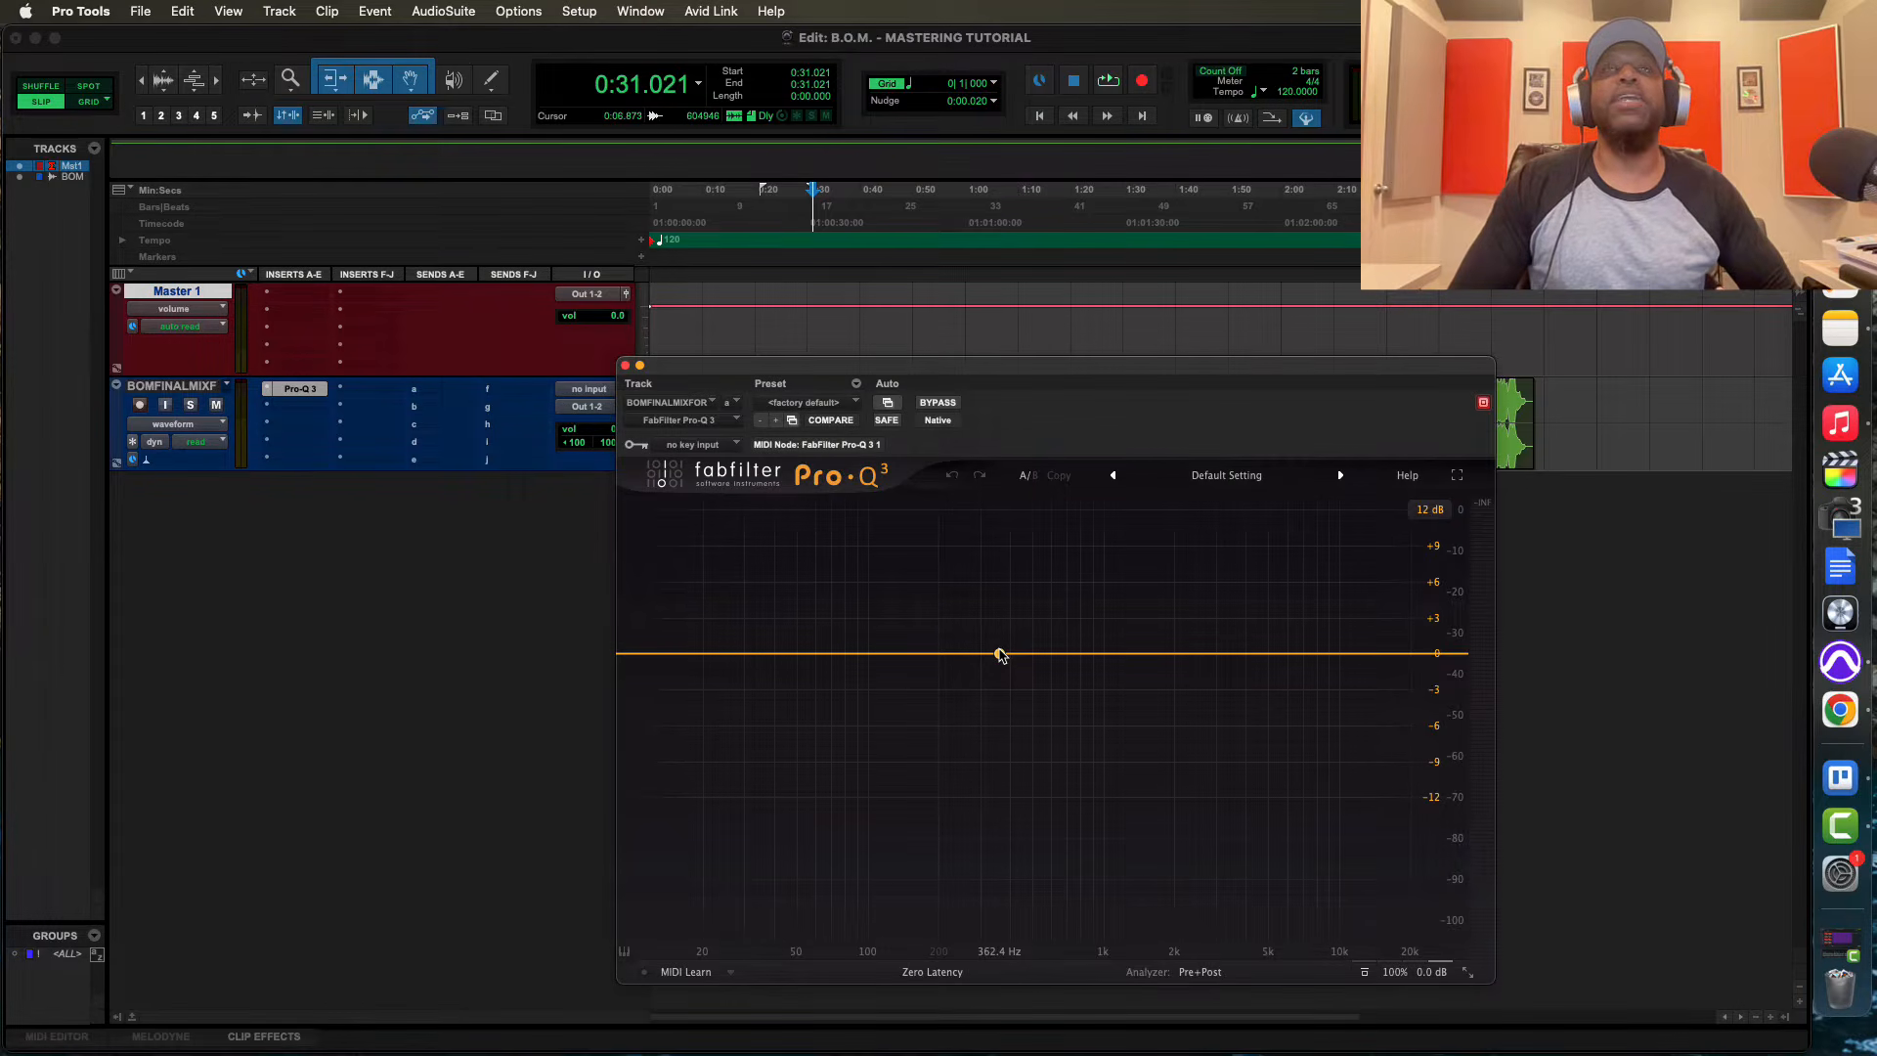
{"action": "left_click", "coordinate": [958, 972]}
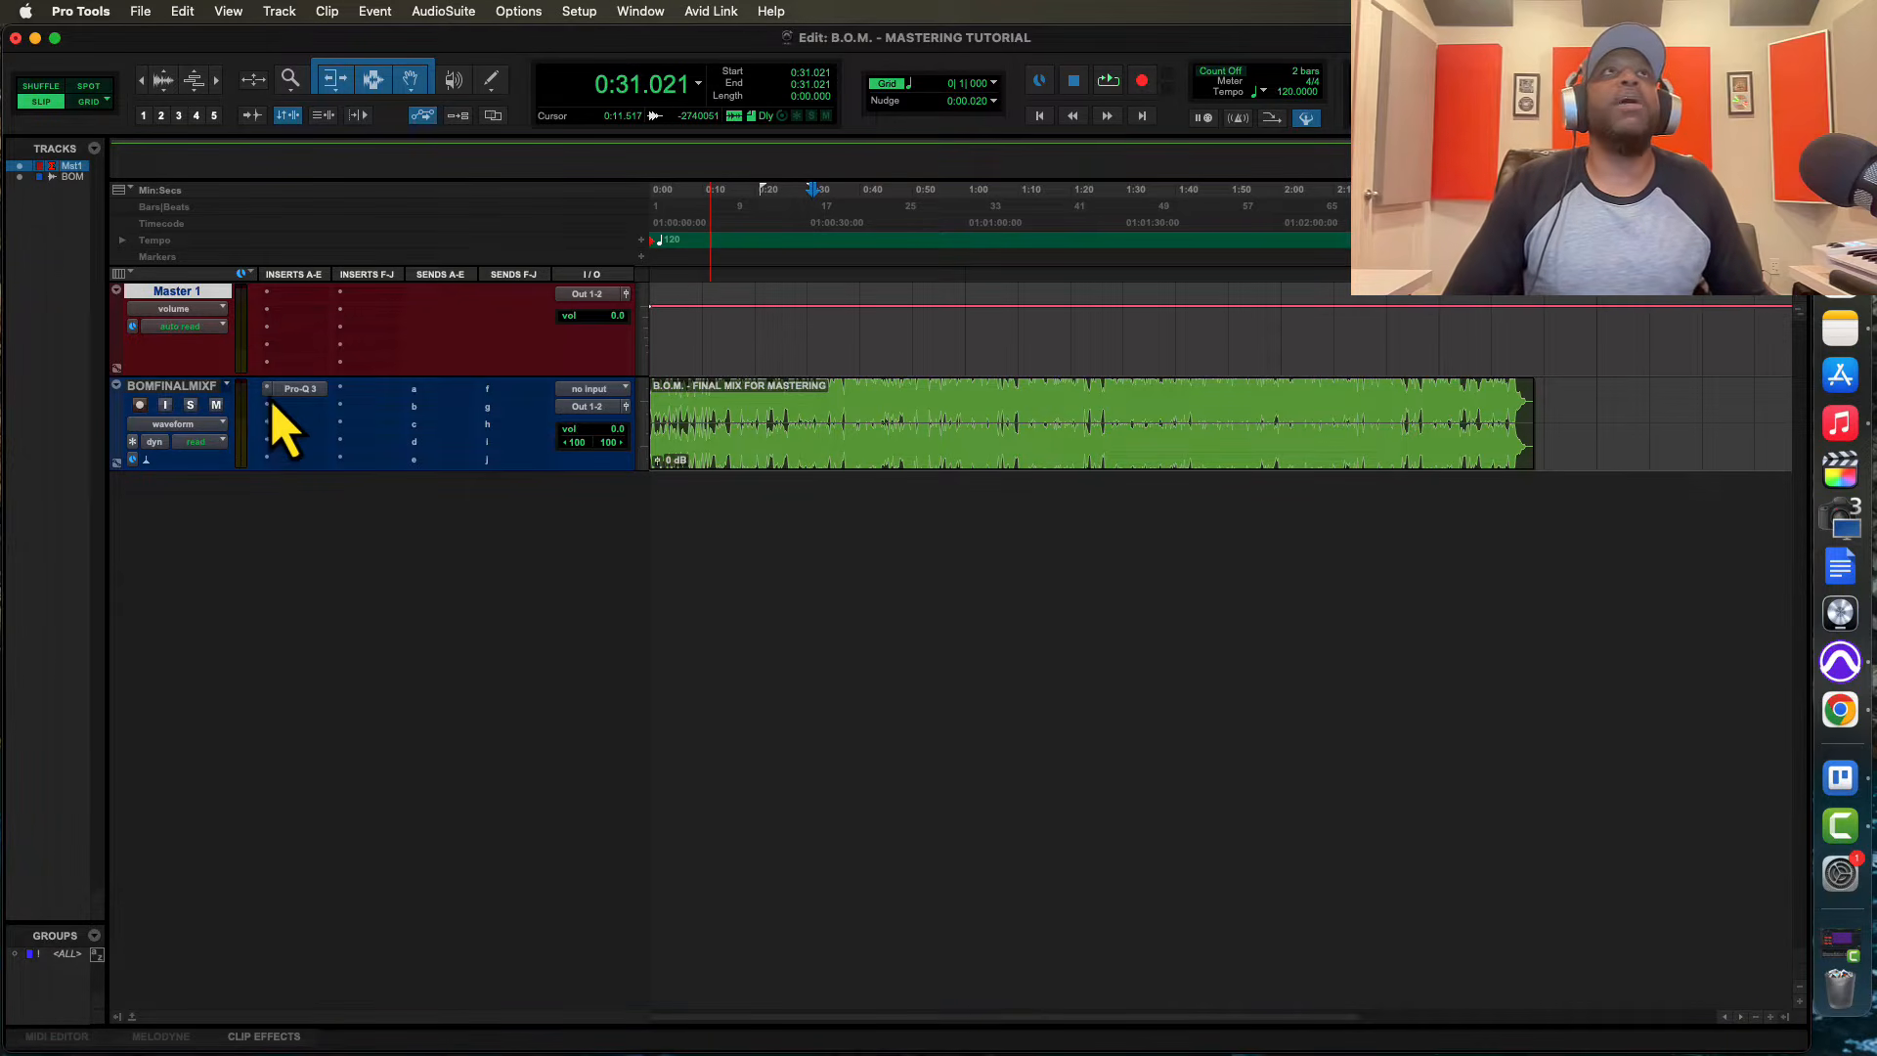
Insert Plugin Alliance's stereo Millennia NSEQ-2 in the mix track's second insert slot and reposition its window below the tracks
{"action": "left_click", "coordinate": [270, 405]}
{"action": "mouse_move", "coordinate": [284, 408]}
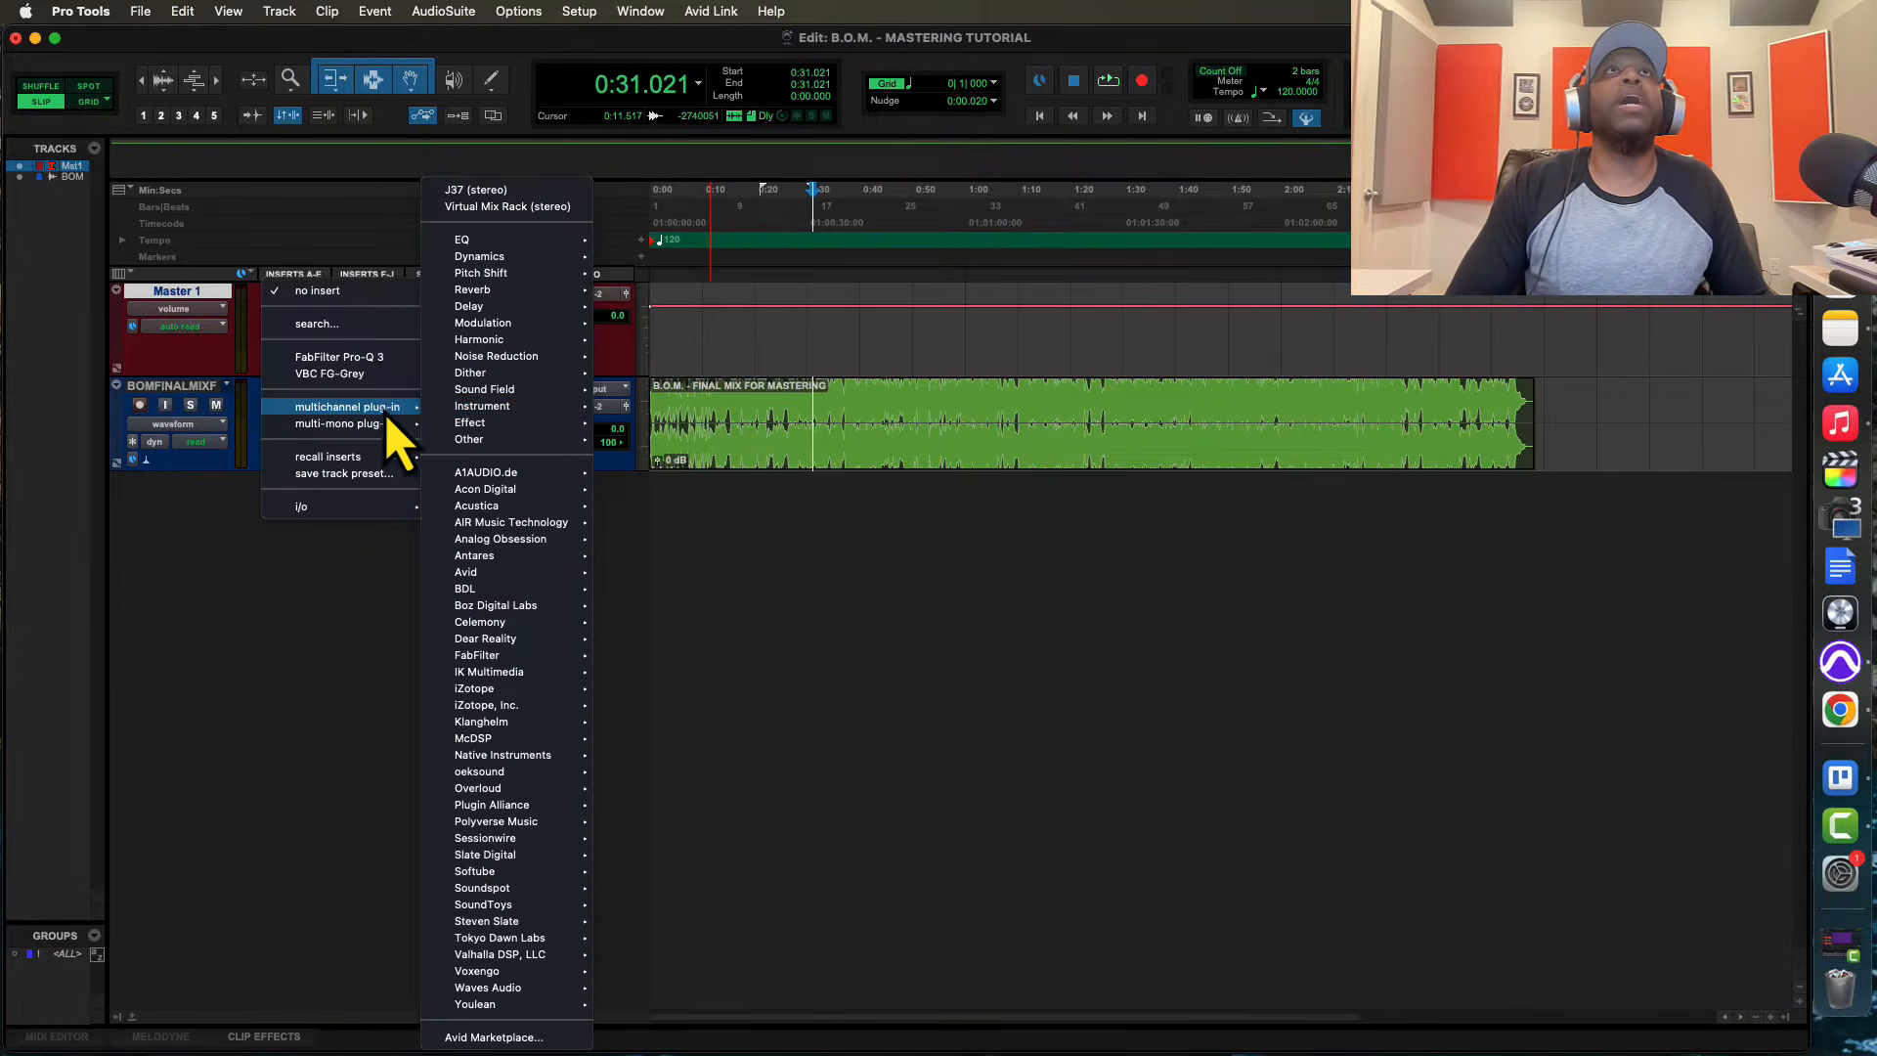
{"action": "mouse_move", "coordinate": [509, 805]}
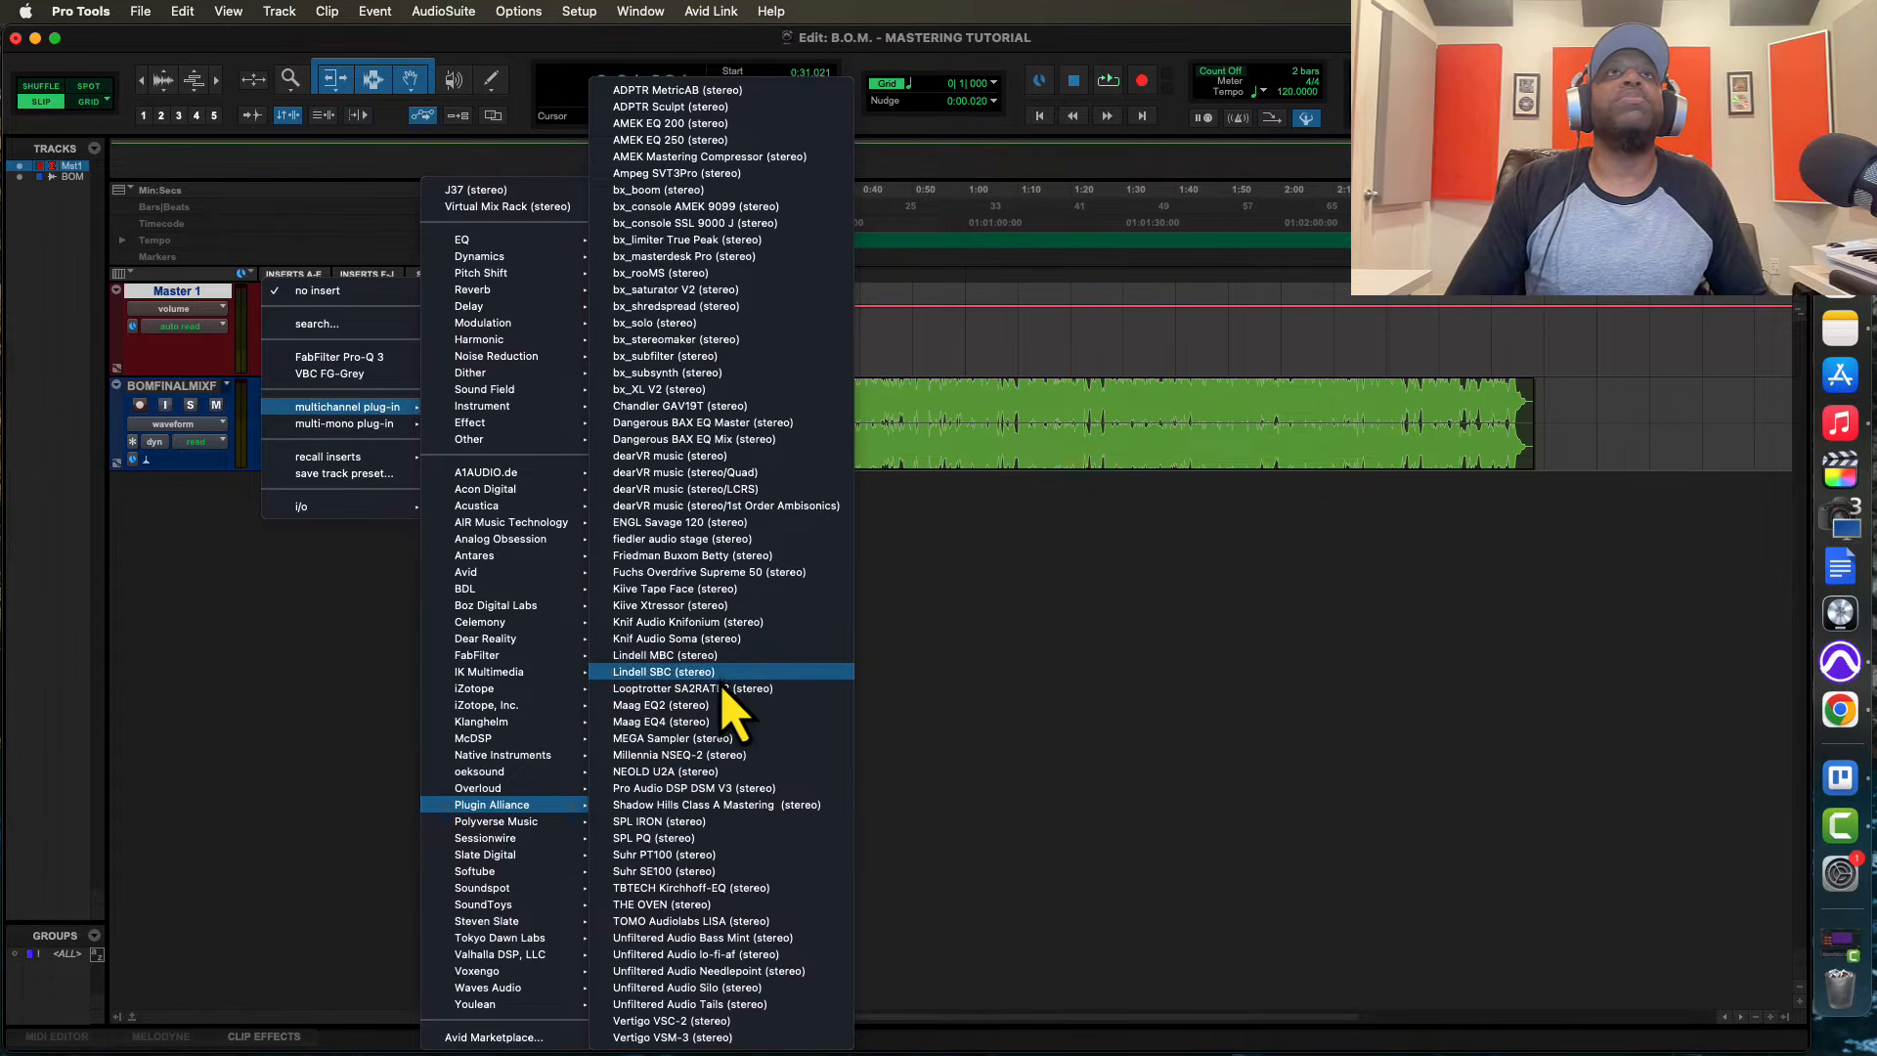
{"action": "left_click", "coordinate": [673, 757]}
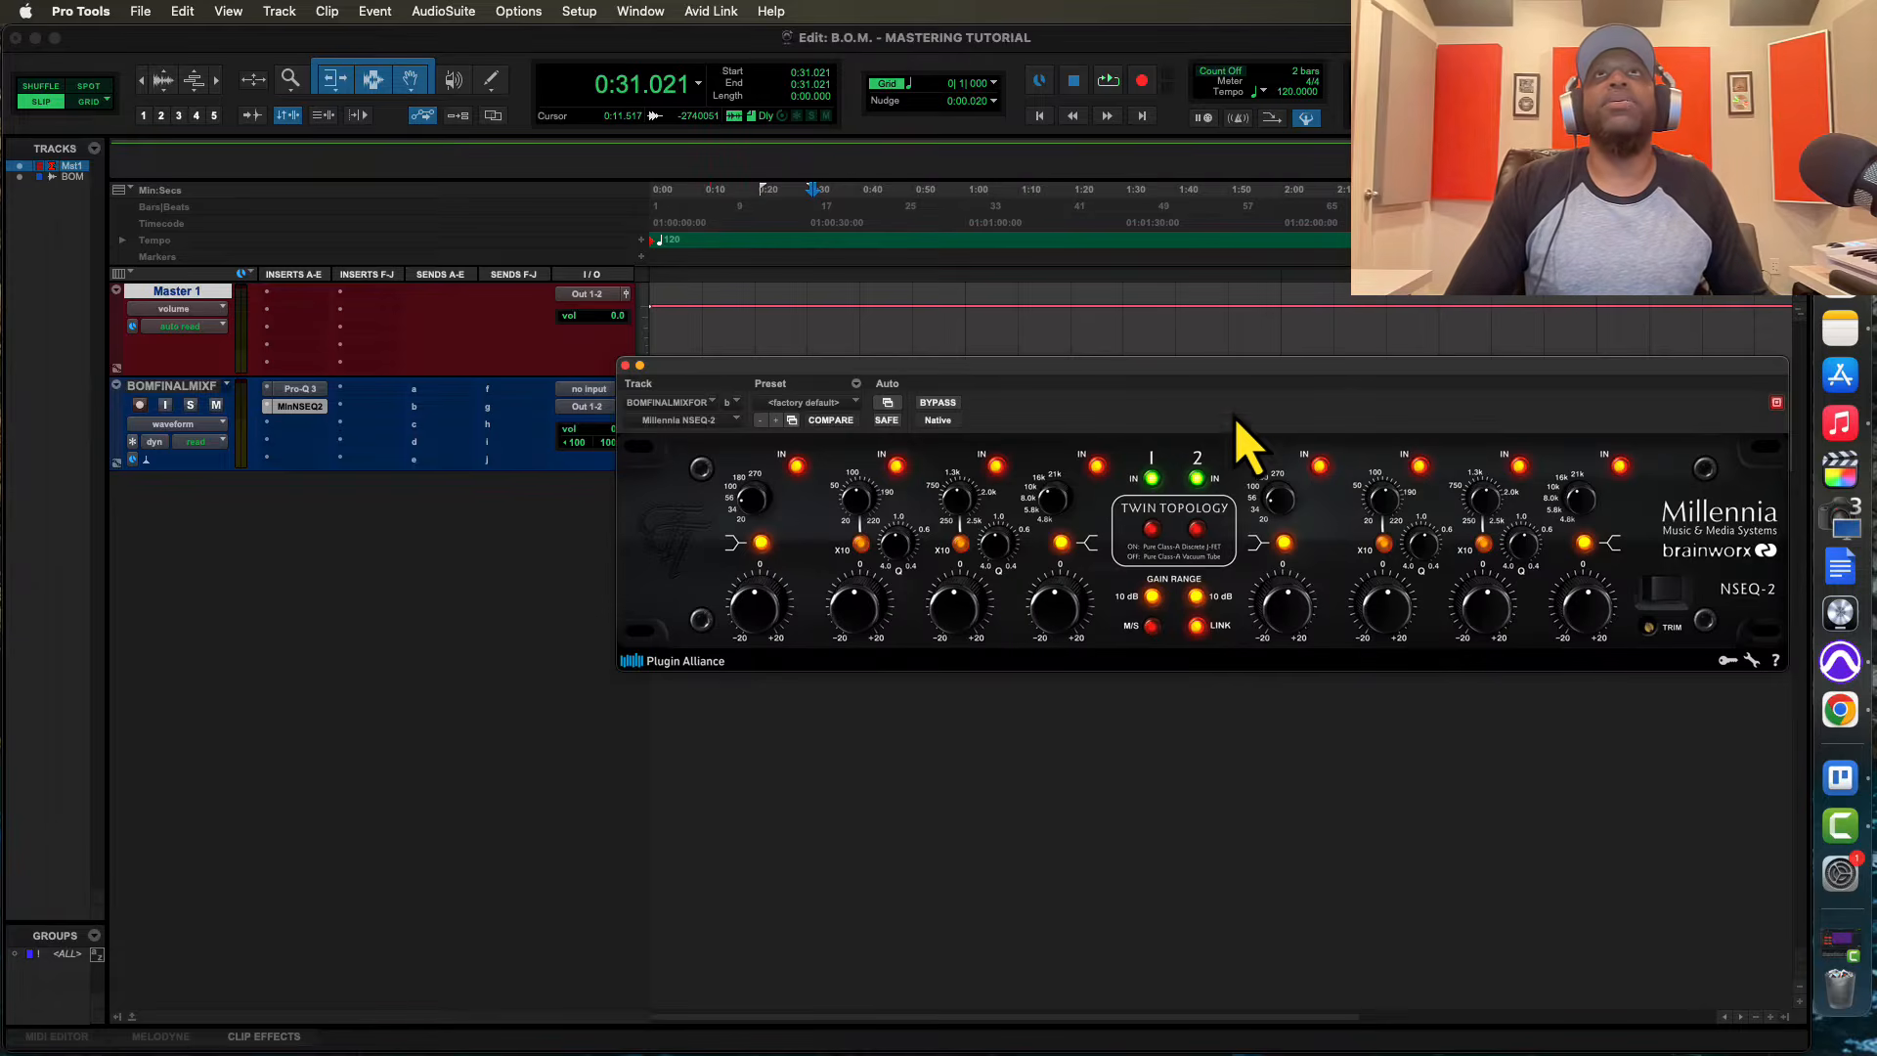
{"action": "left_click_drag", "start_coordinate": [1215, 398], "coordinate": [919, 564]}
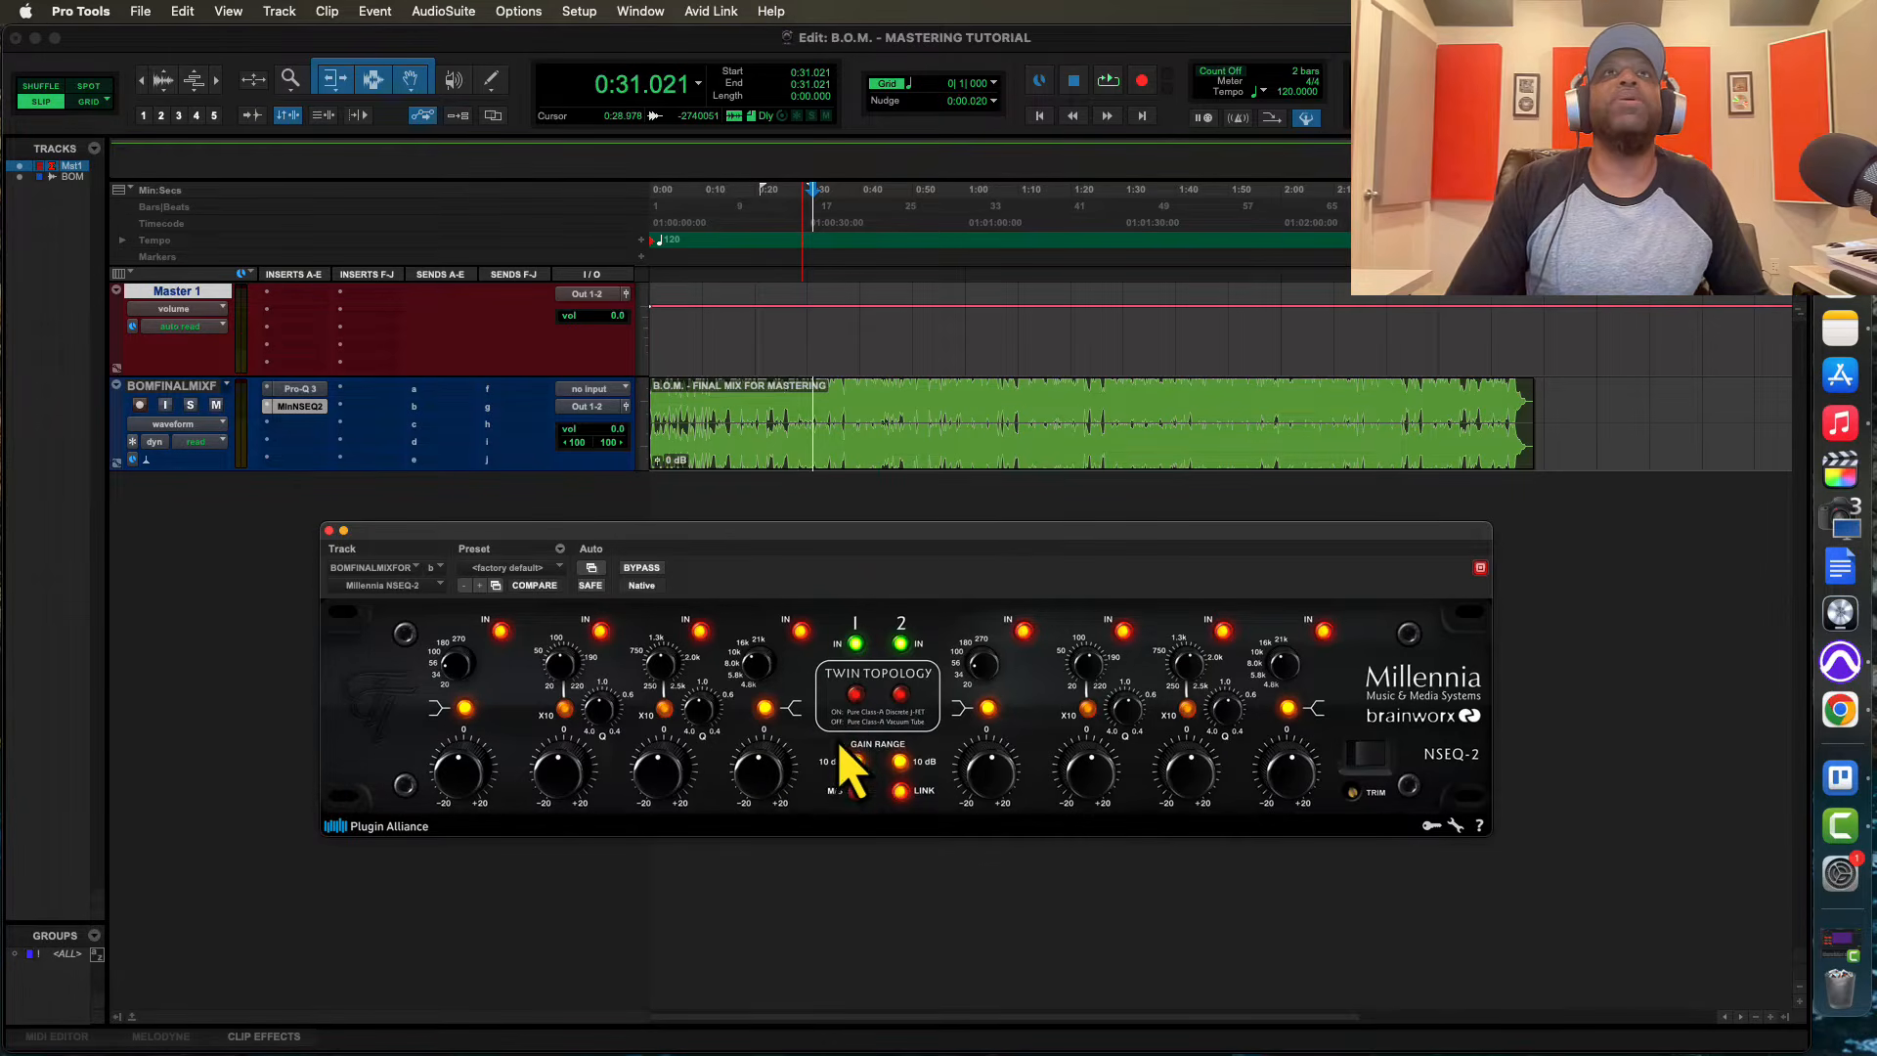
Boost the high-frequency band gain on the Millennia NSEQ-2 while the mix plays
{"action": "key", "text": "space"}
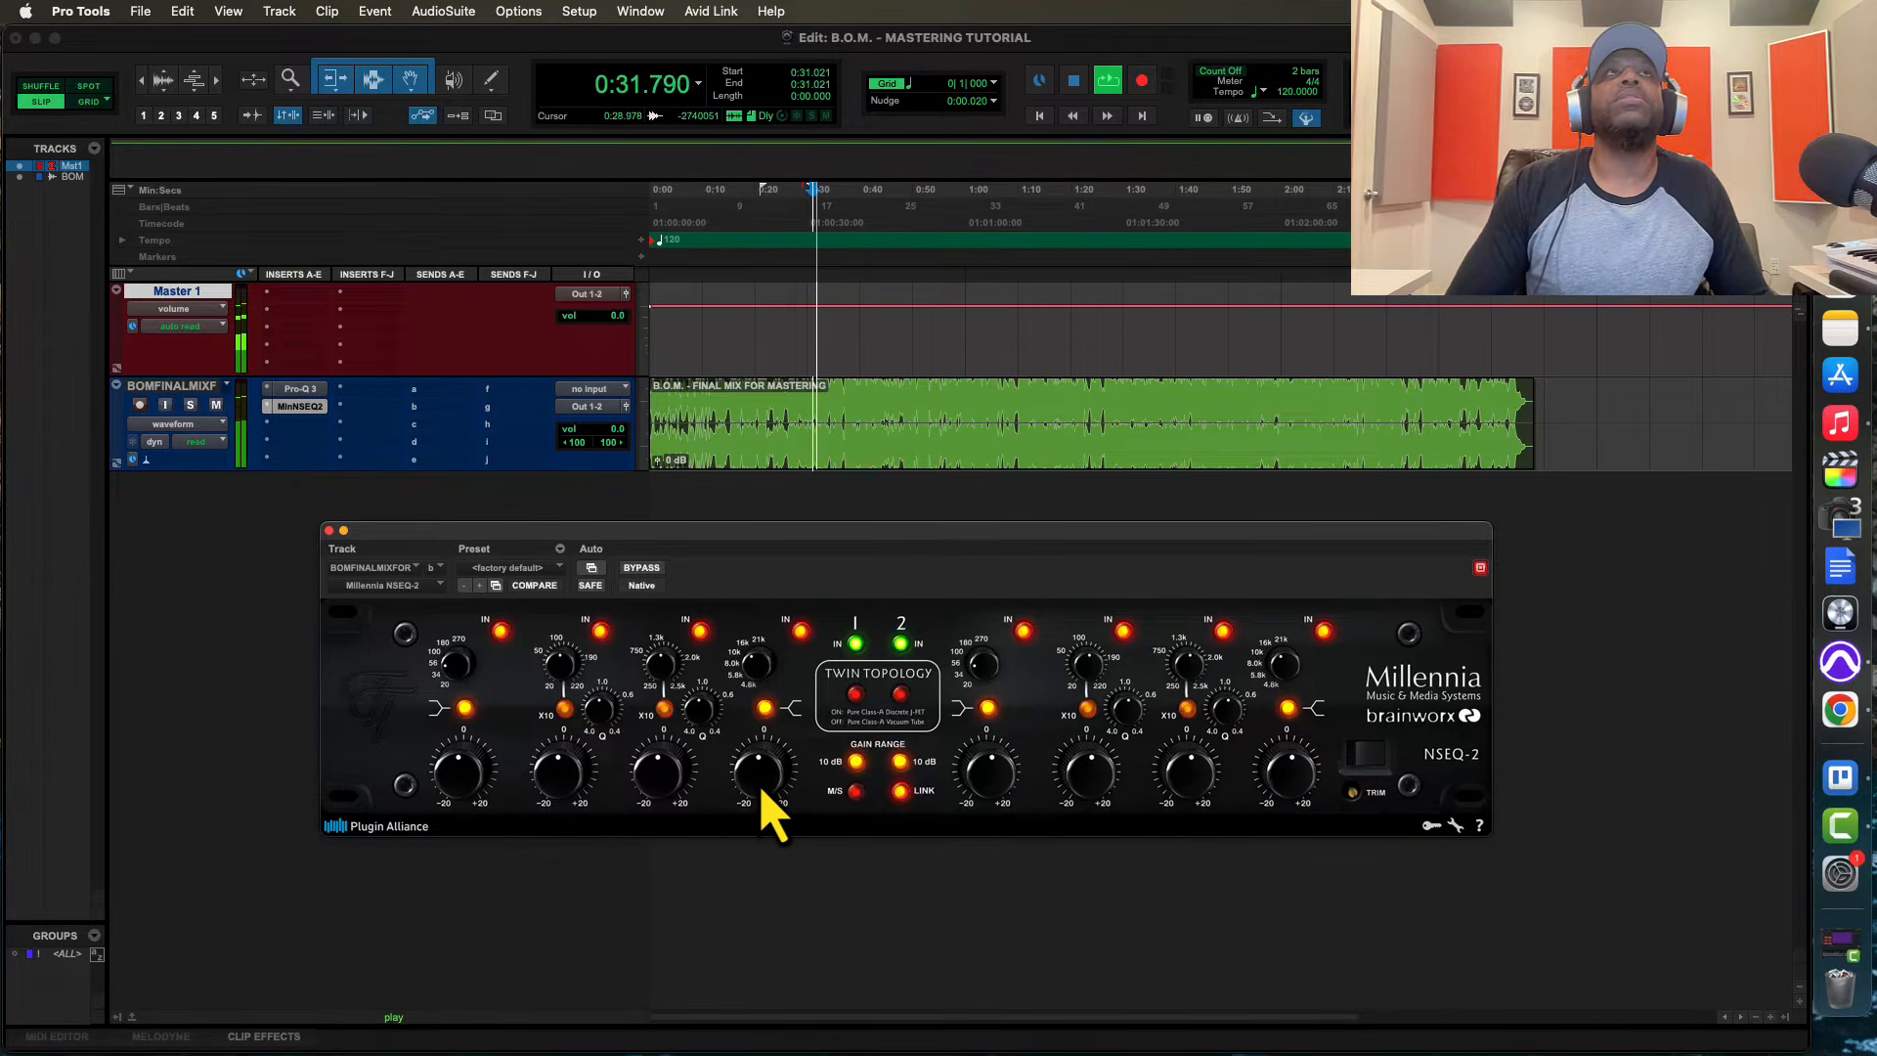
{"action": "left_click_drag", "start_coordinate": [762, 791], "coordinate": [763, 750]}
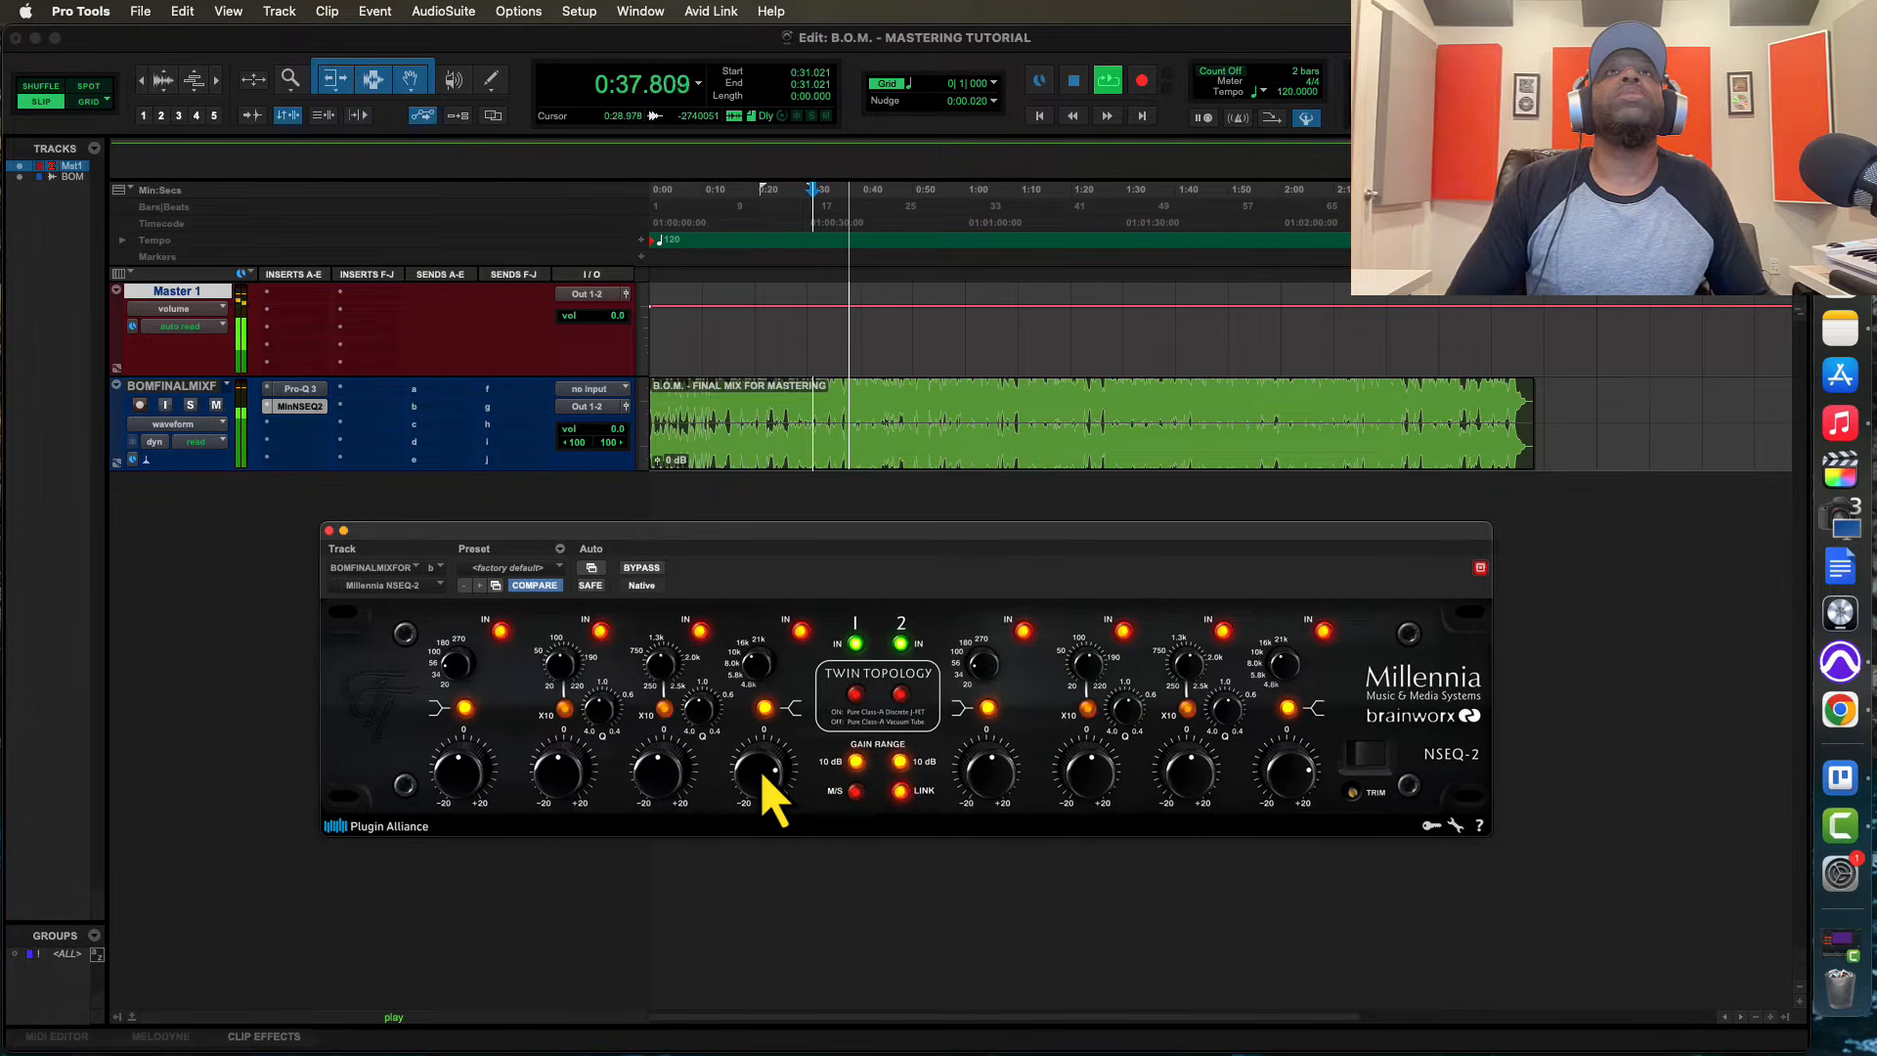
{"action": "key", "text": "space"}
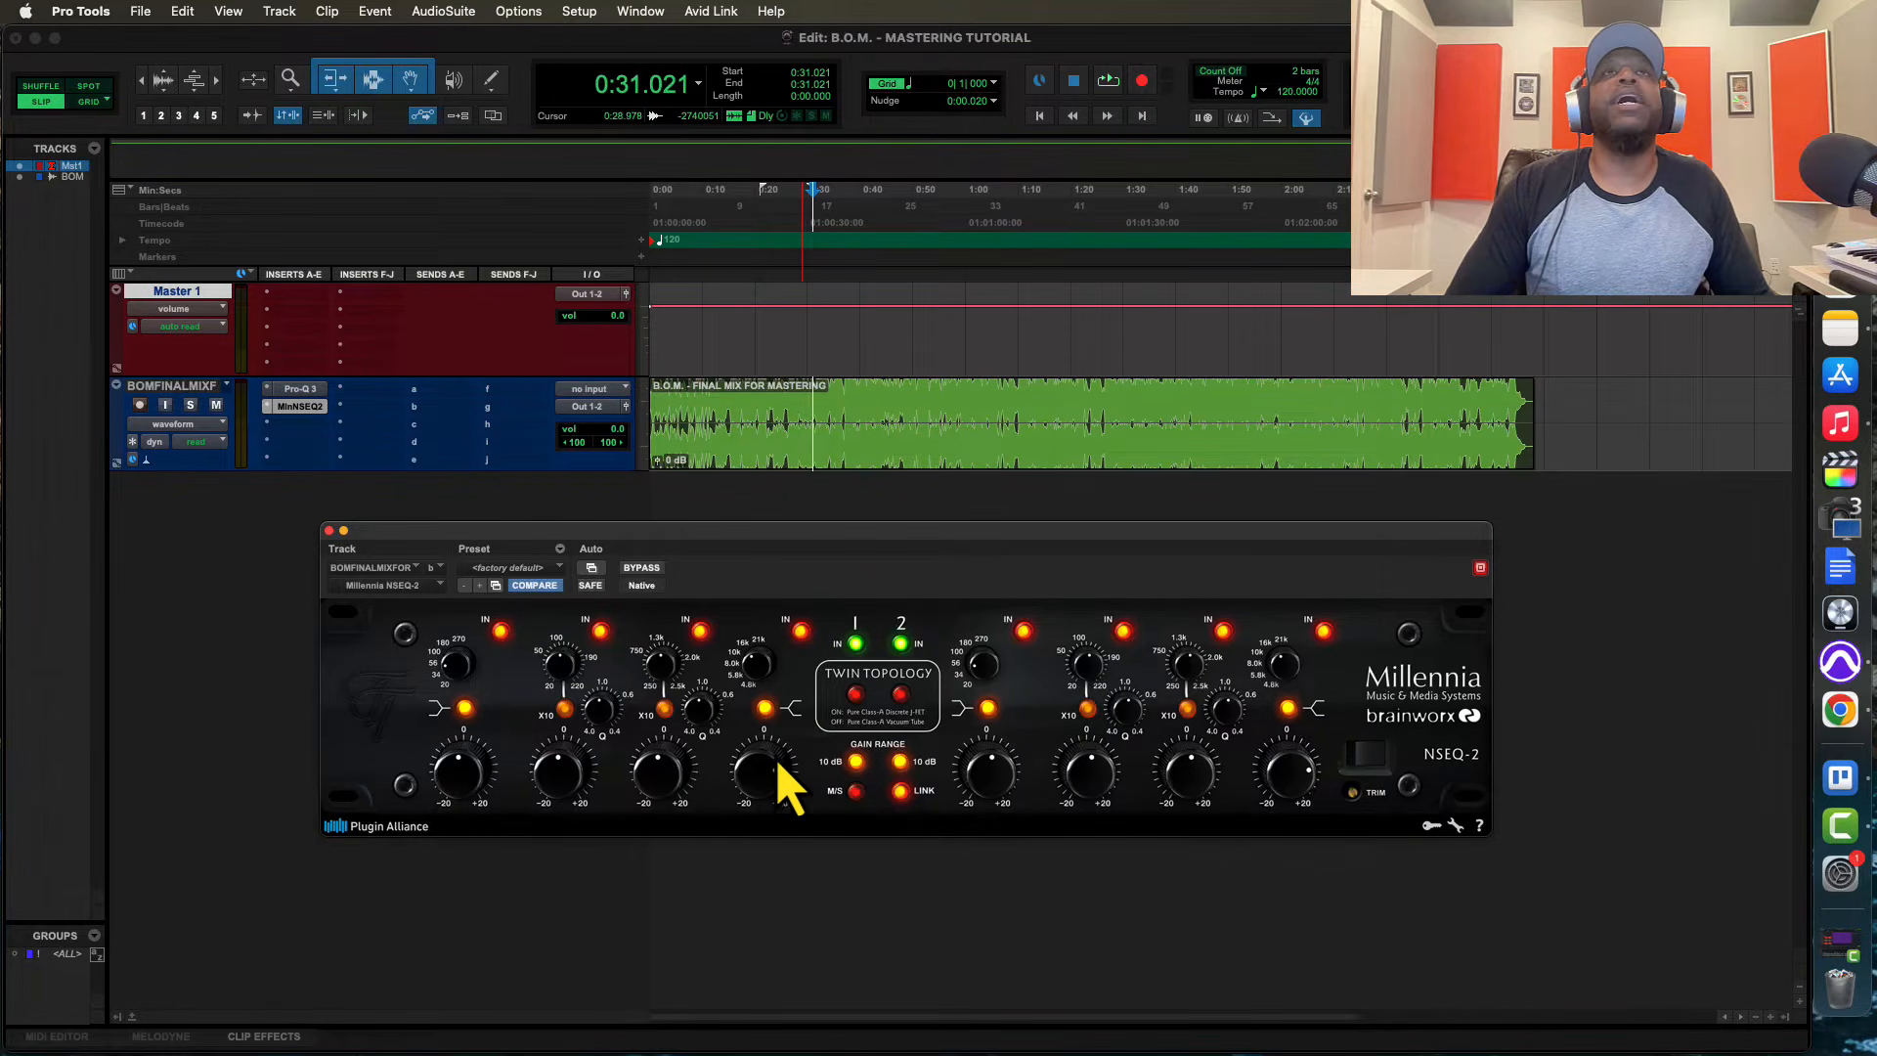
Play the mix and compare it with the Millennia NSEQ-2 bypassed and active
{"action": "key", "text": "space"}
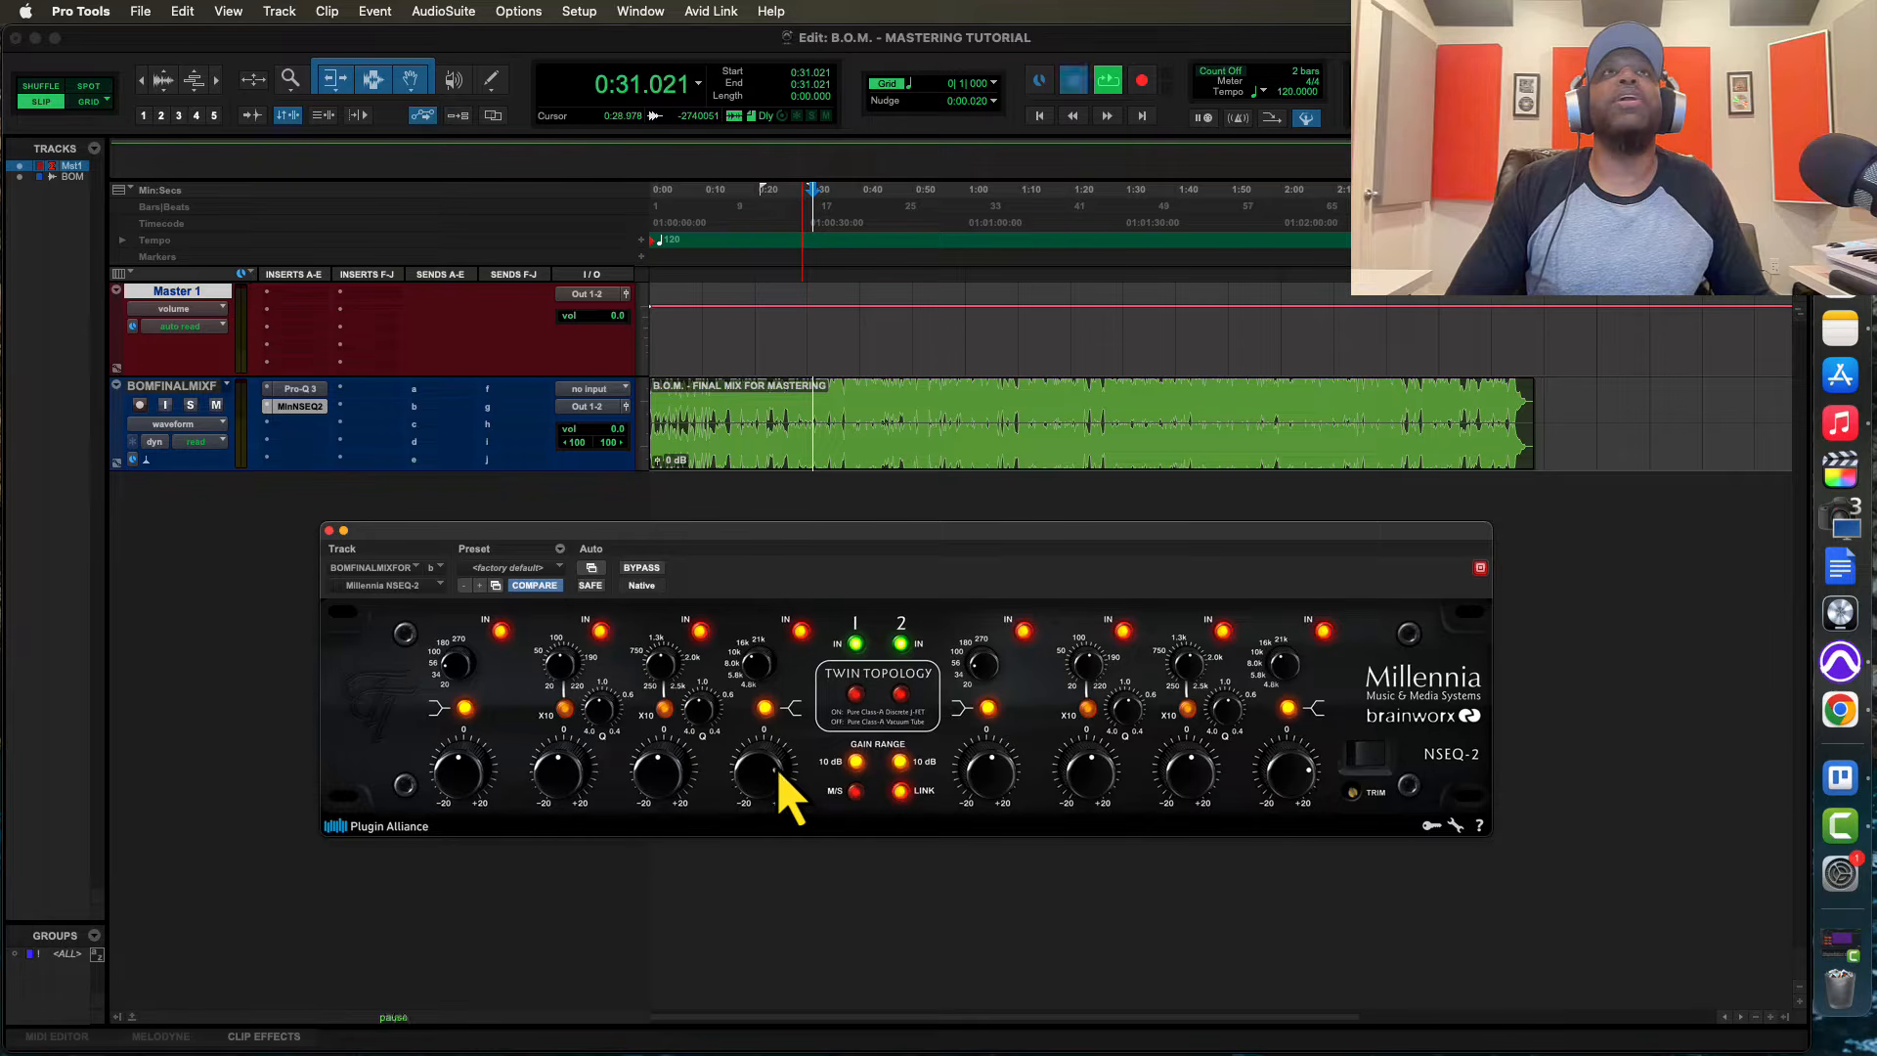
{"action": "left_click", "coordinate": [646, 575]}
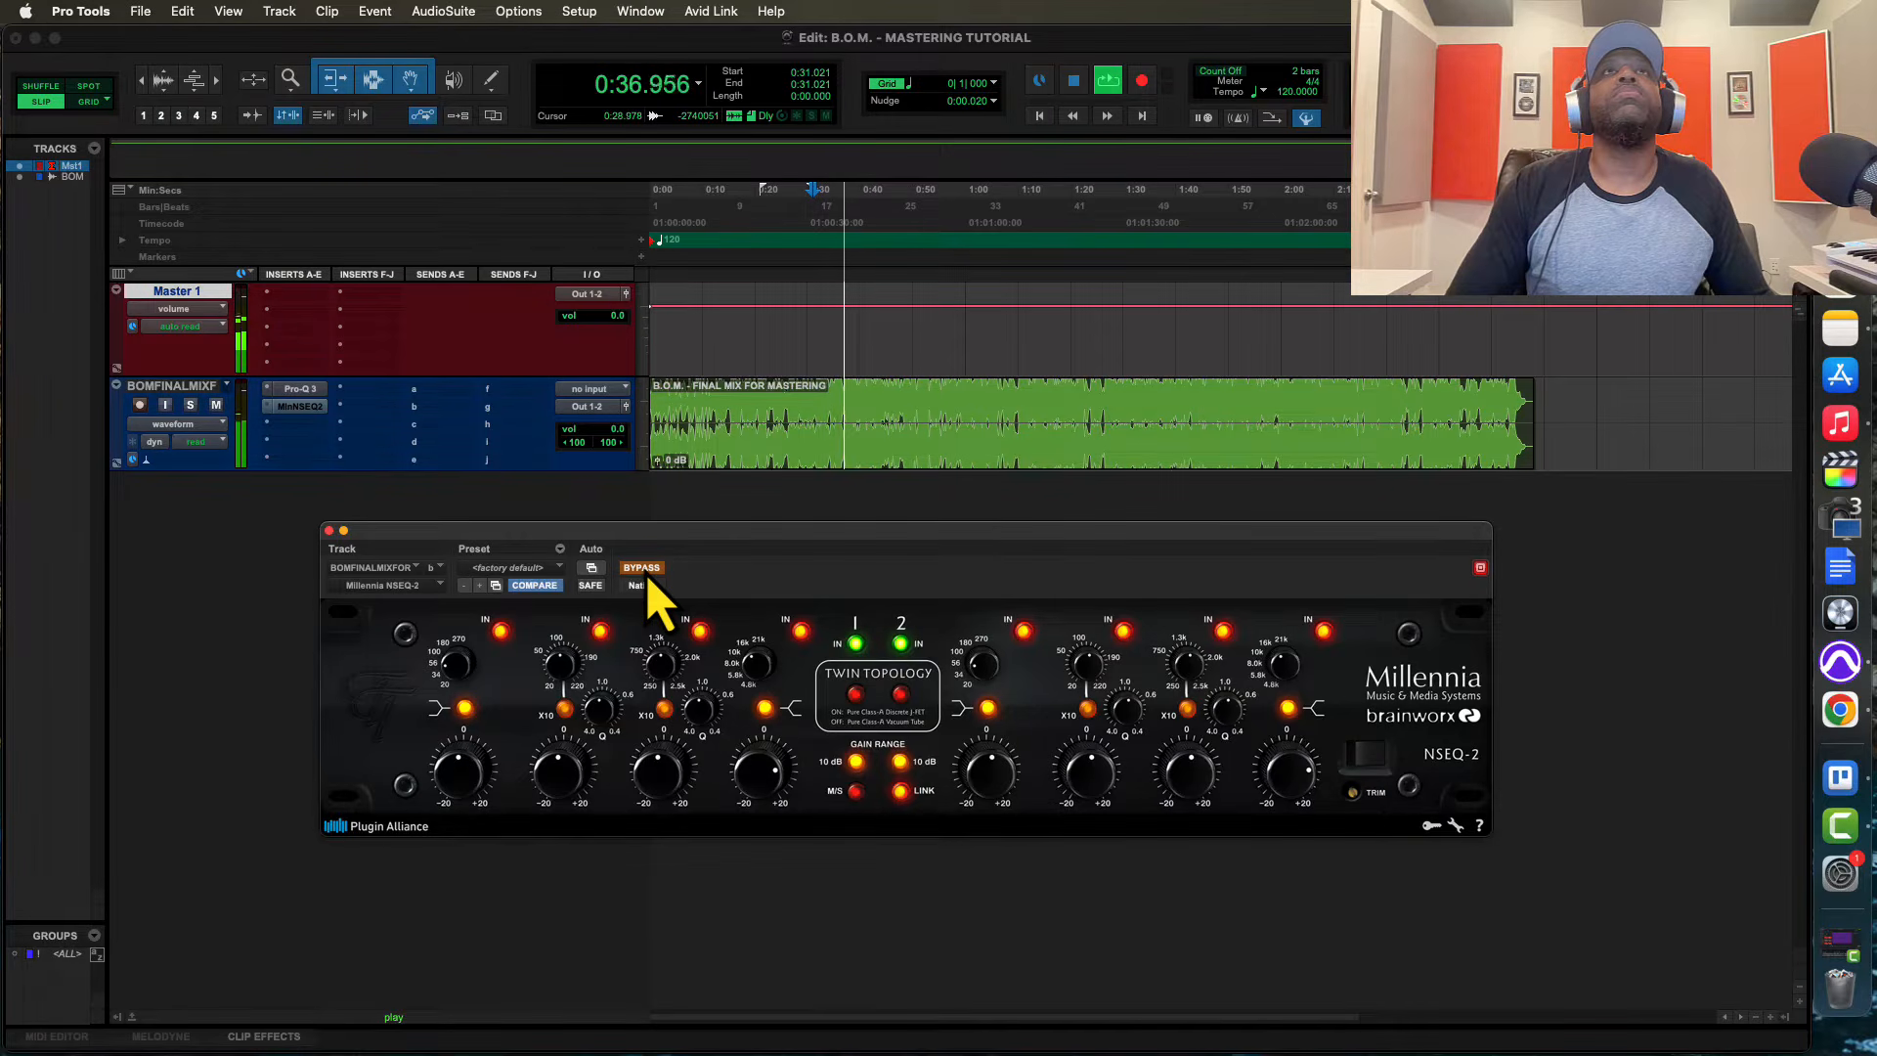
{"action": "left_click", "coordinate": [645, 575]}
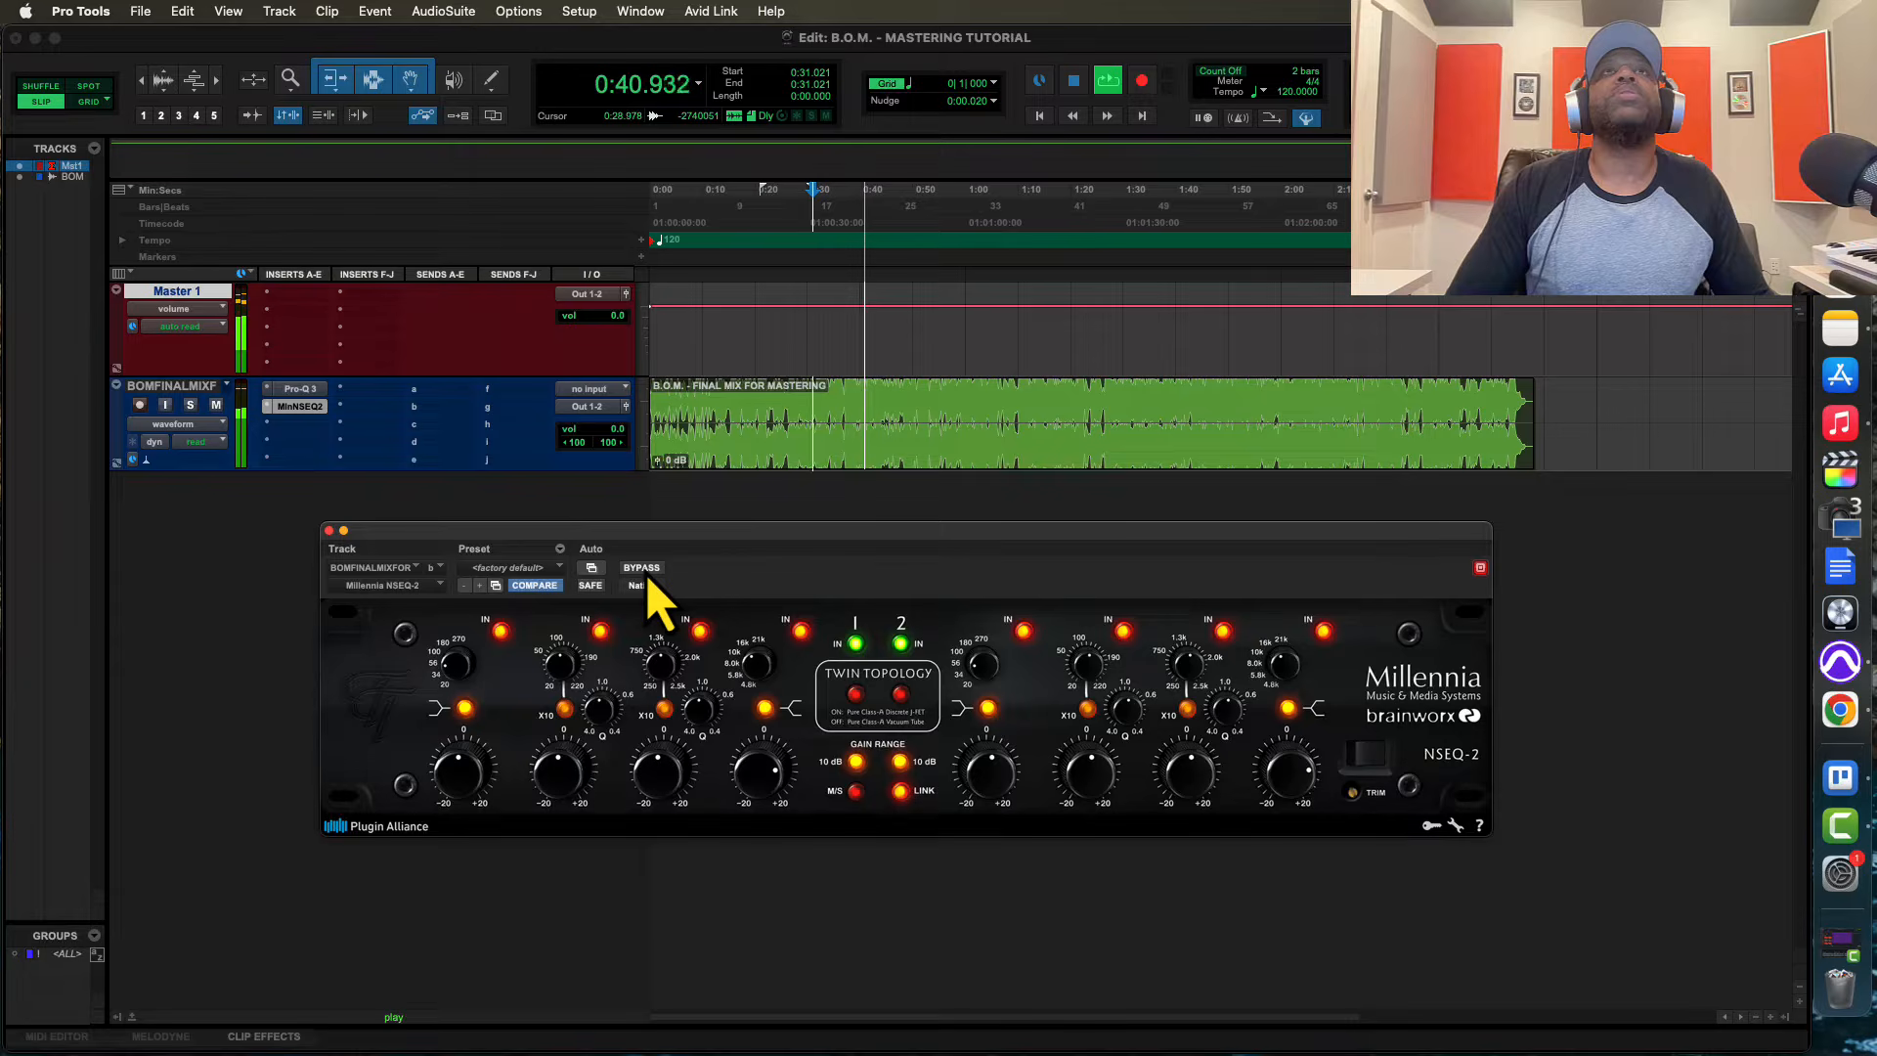
{"action": "key", "text": "space"}
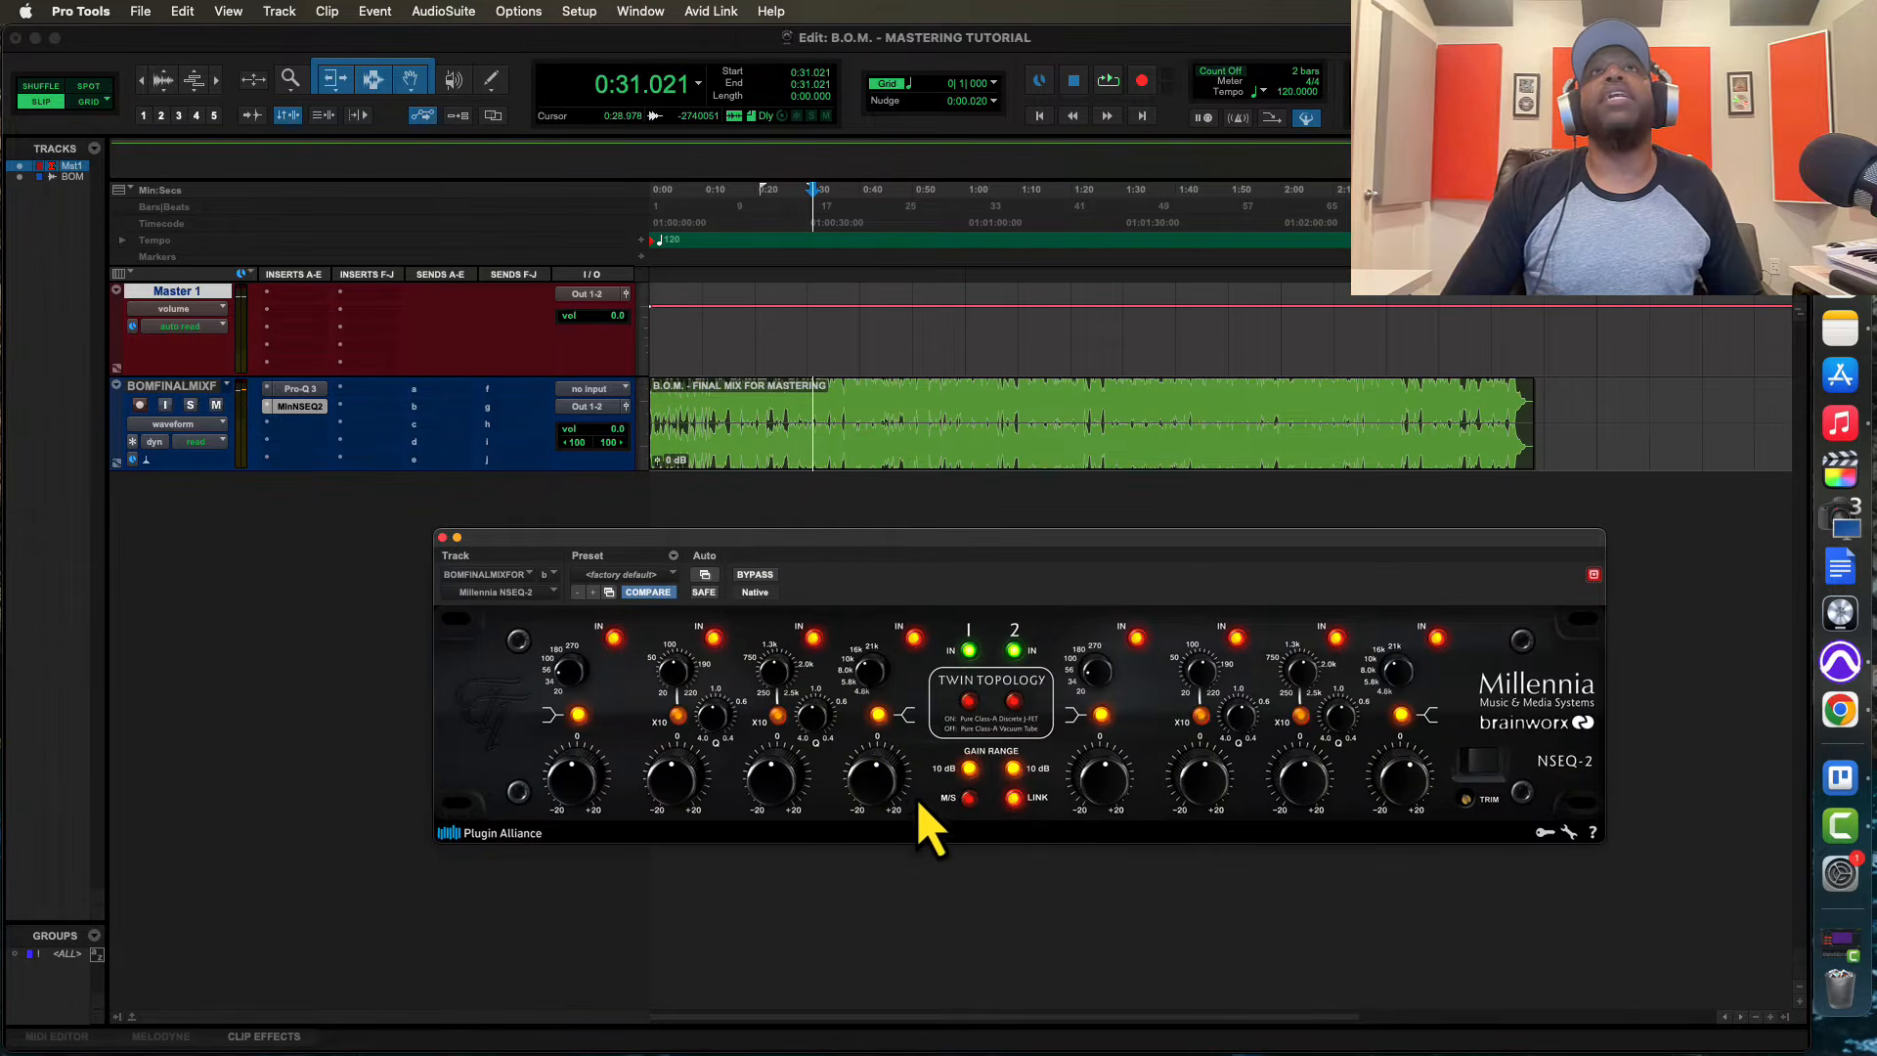
Fine-tune the NSEQ-2's high-frequency gain, comparing against bypass during playback and easing the boost back slightly
{"action": "left_click_drag", "start_coordinate": [870, 803], "coordinate": [863, 757]}
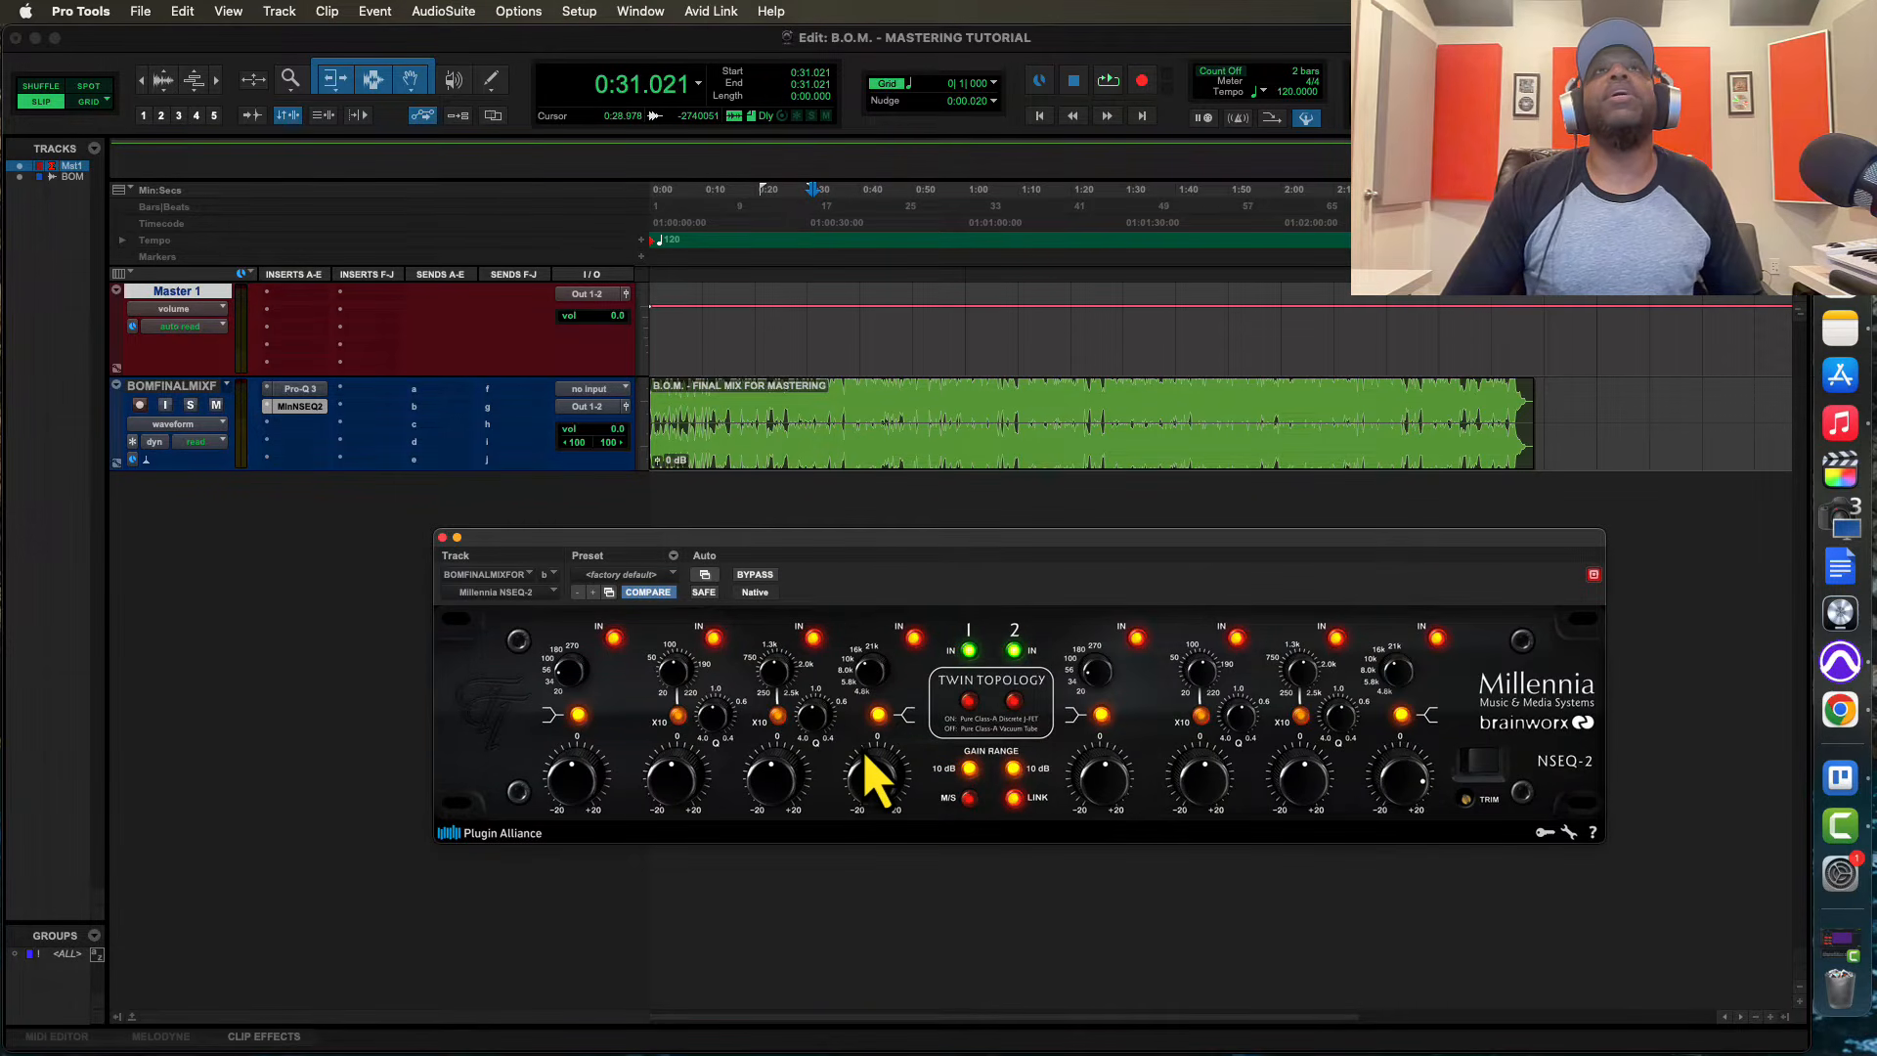
{"action": "key", "text": "space"}
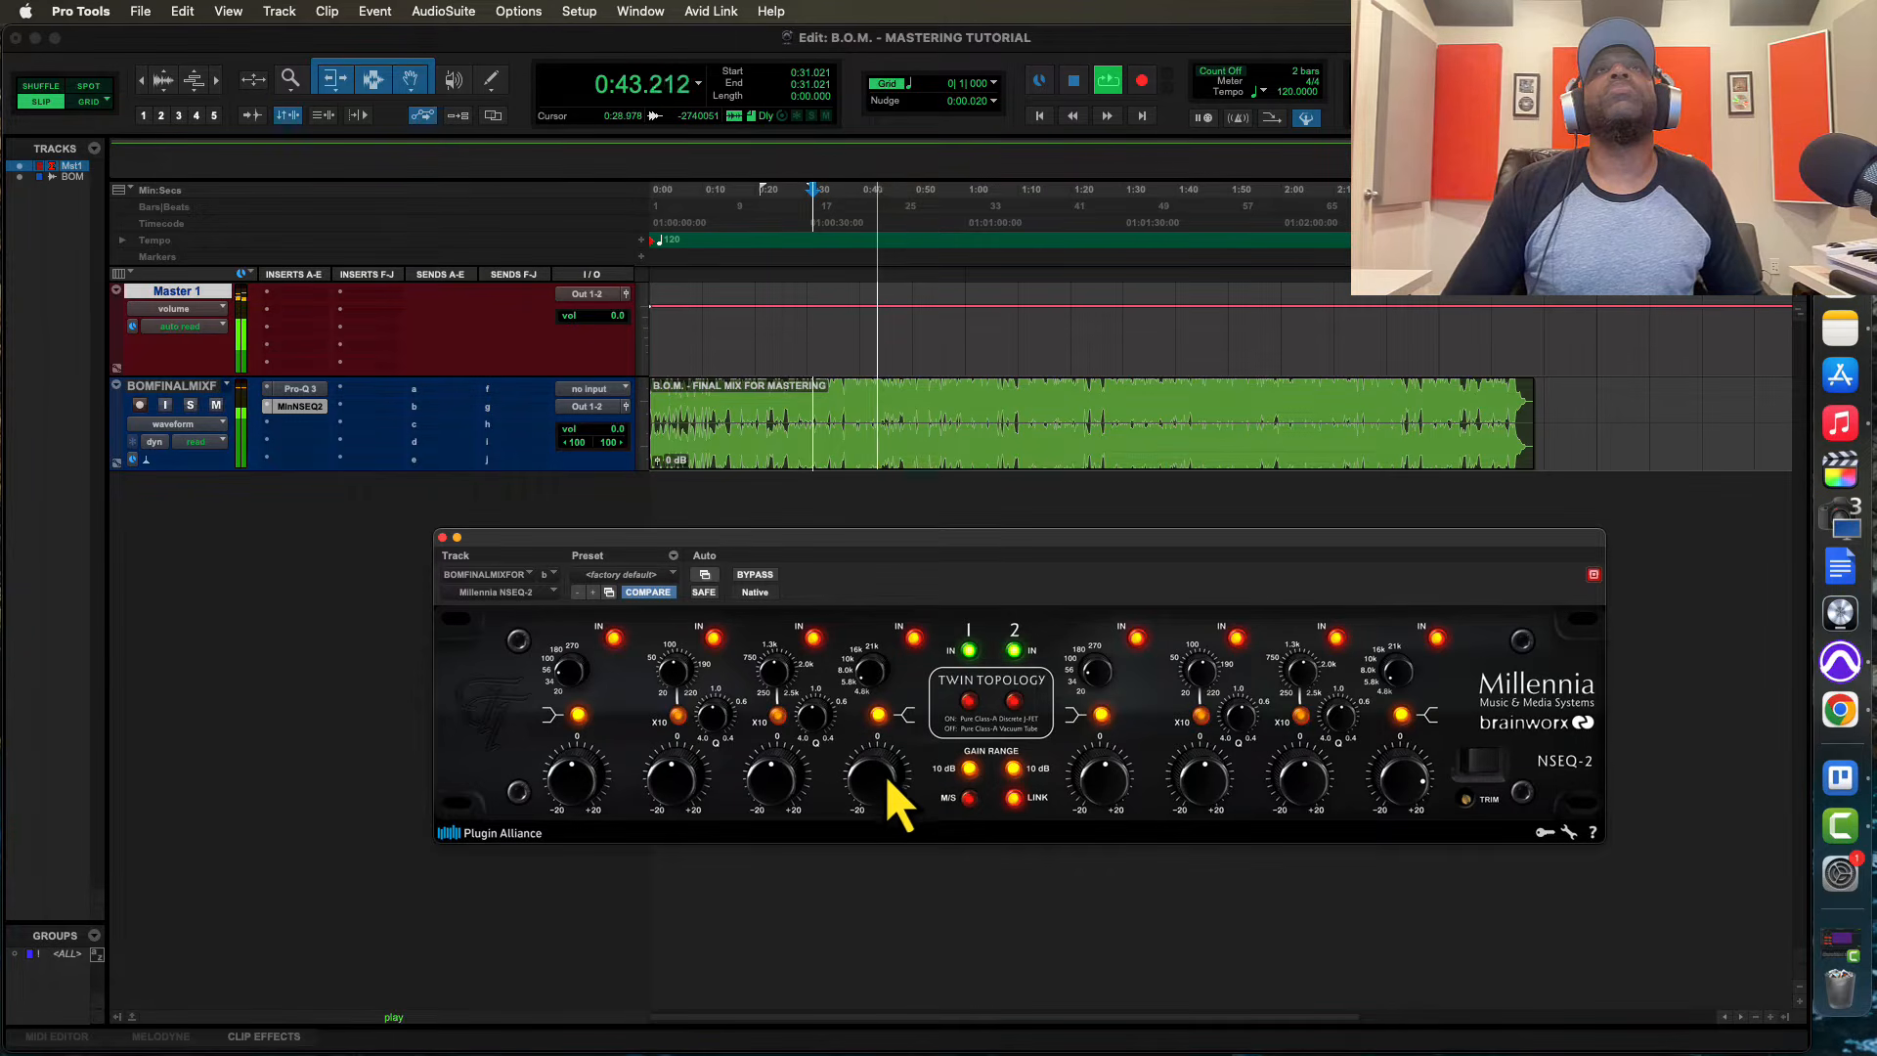
{"action": "left_click", "coordinate": [754, 576]}
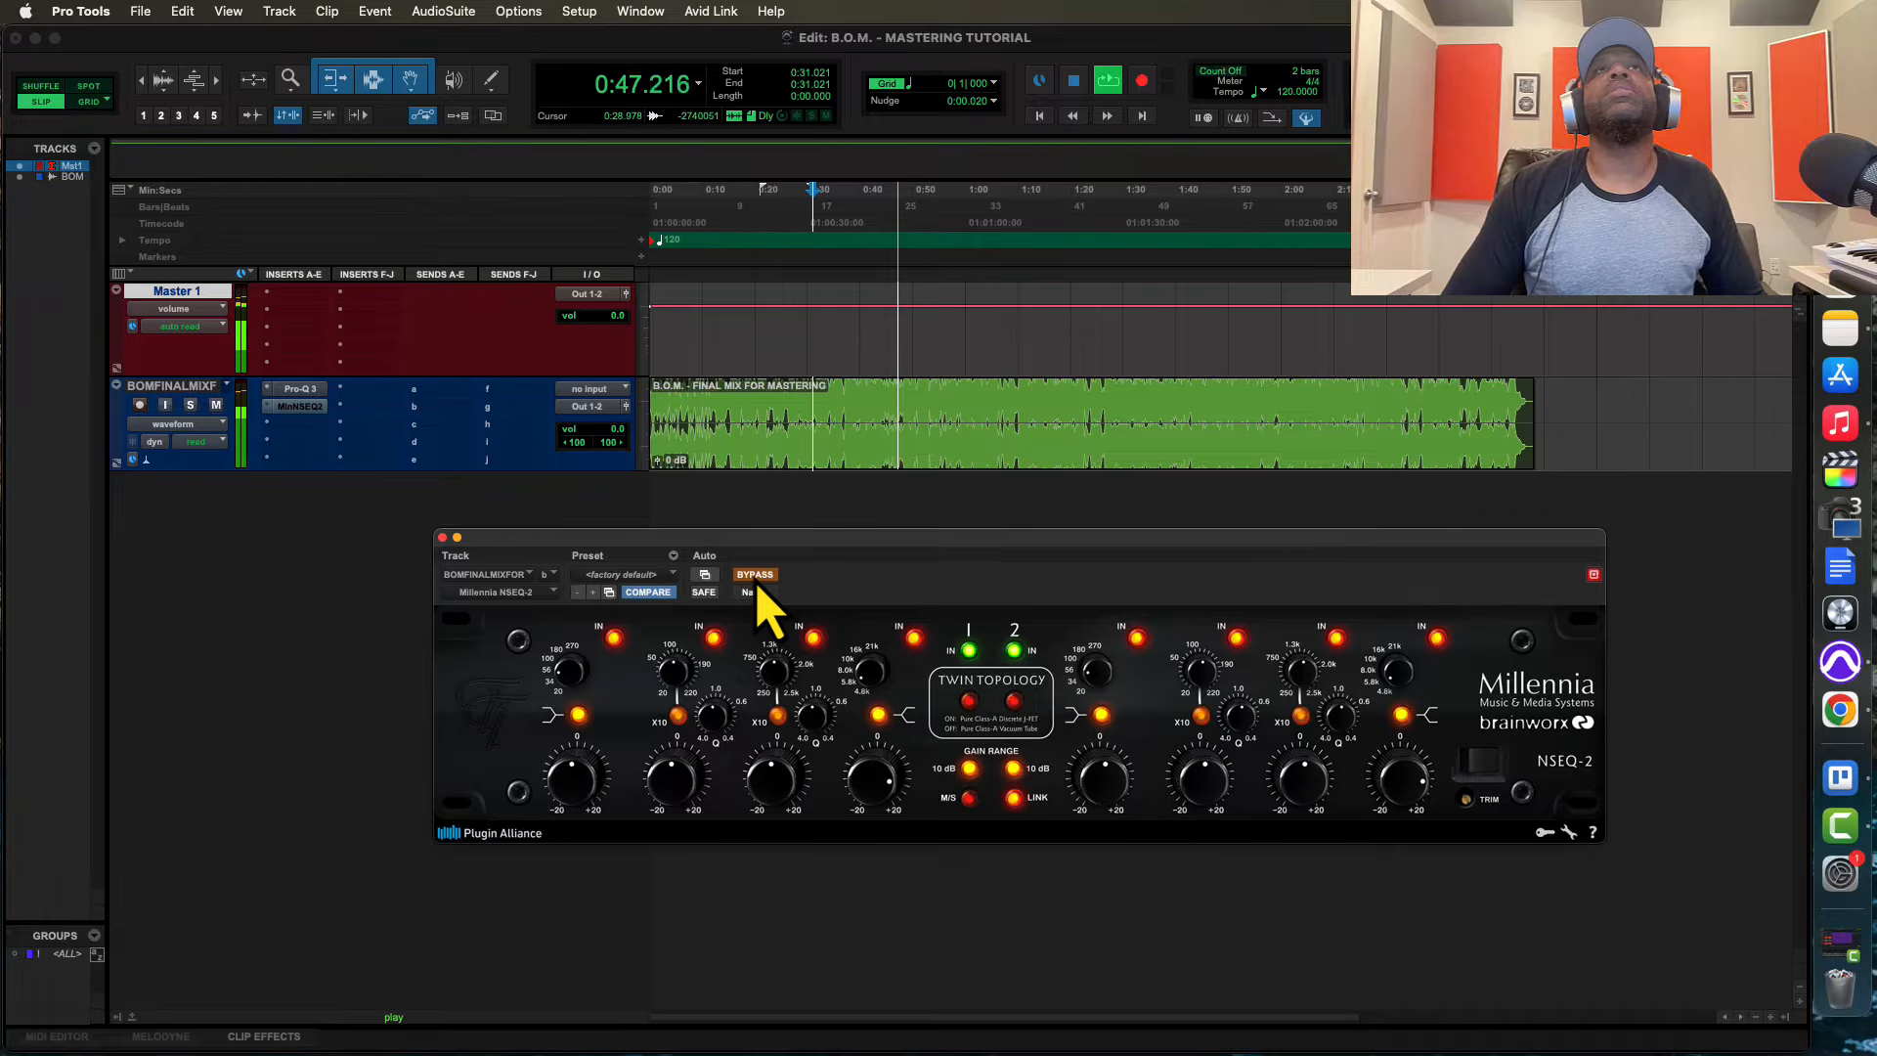
{"action": "left_click", "coordinate": [757, 579]}
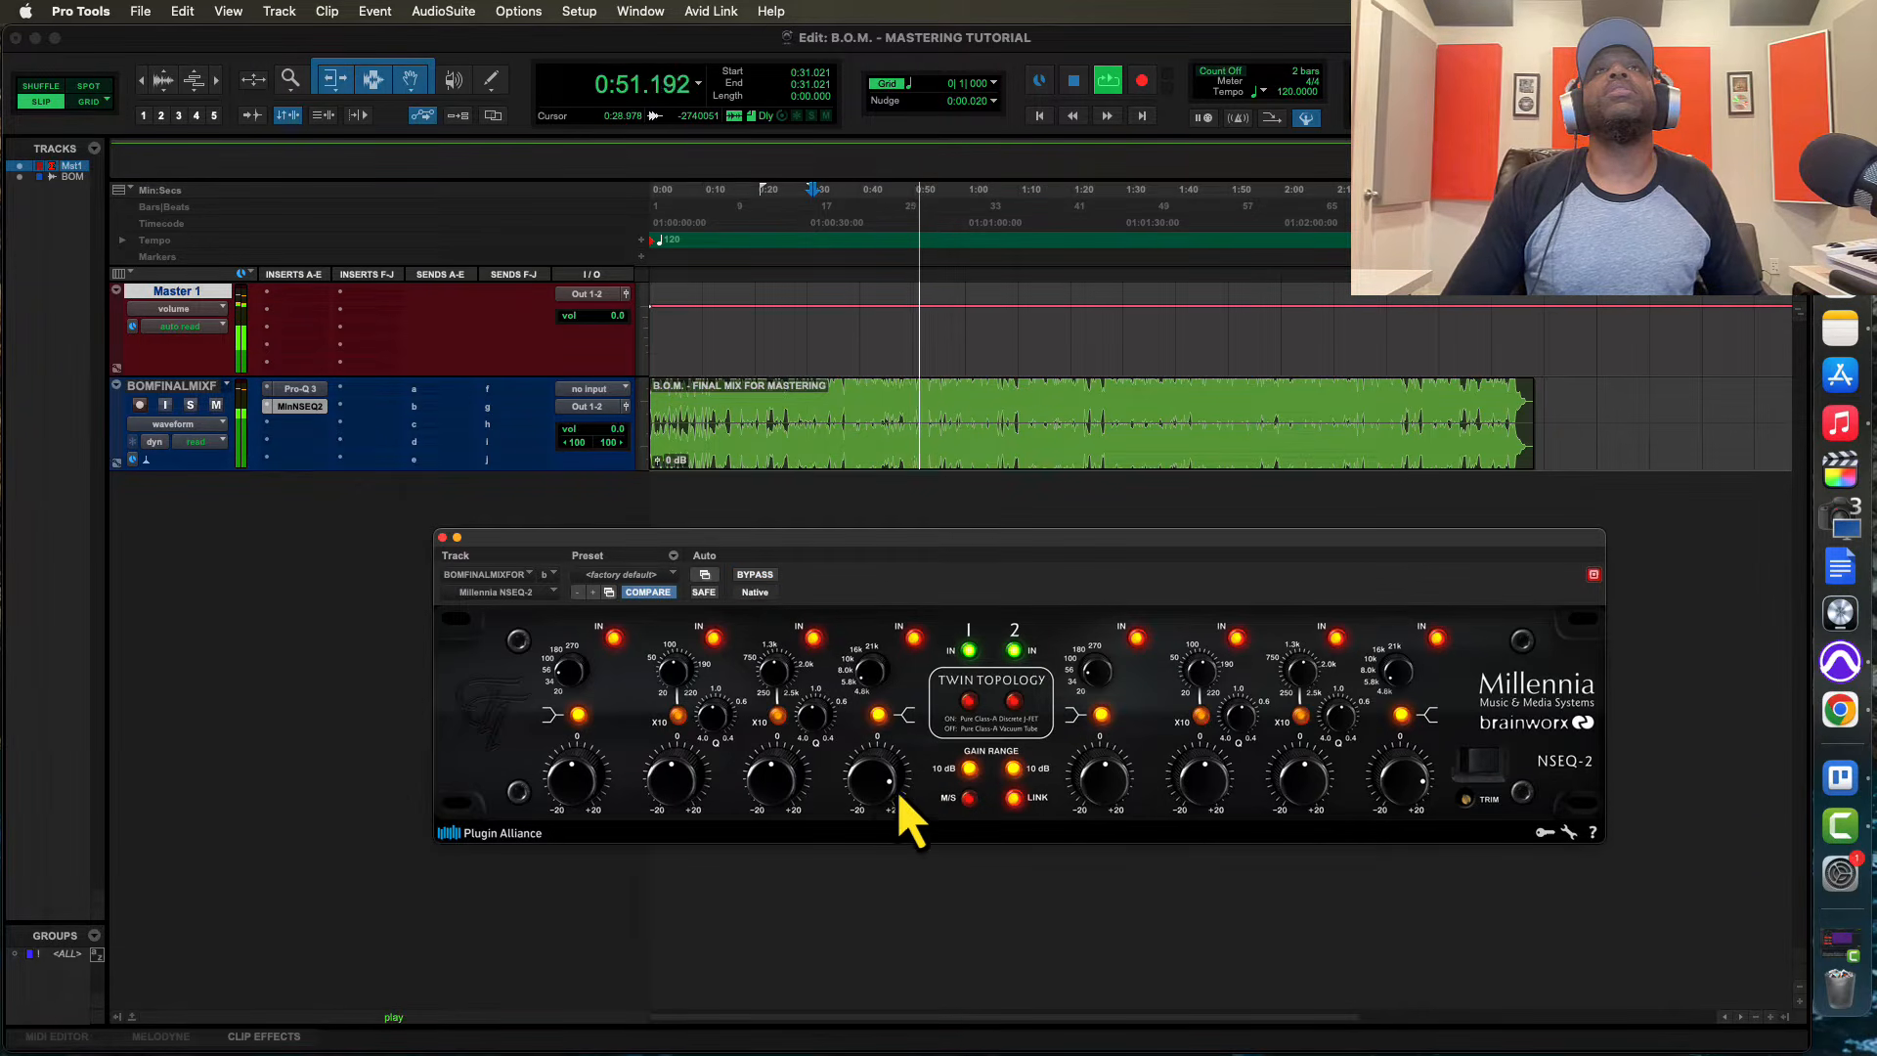
{"action": "left_click_drag", "start_coordinate": [873, 785], "coordinate": [873, 805]}
{"action": "key", "text": "space"}
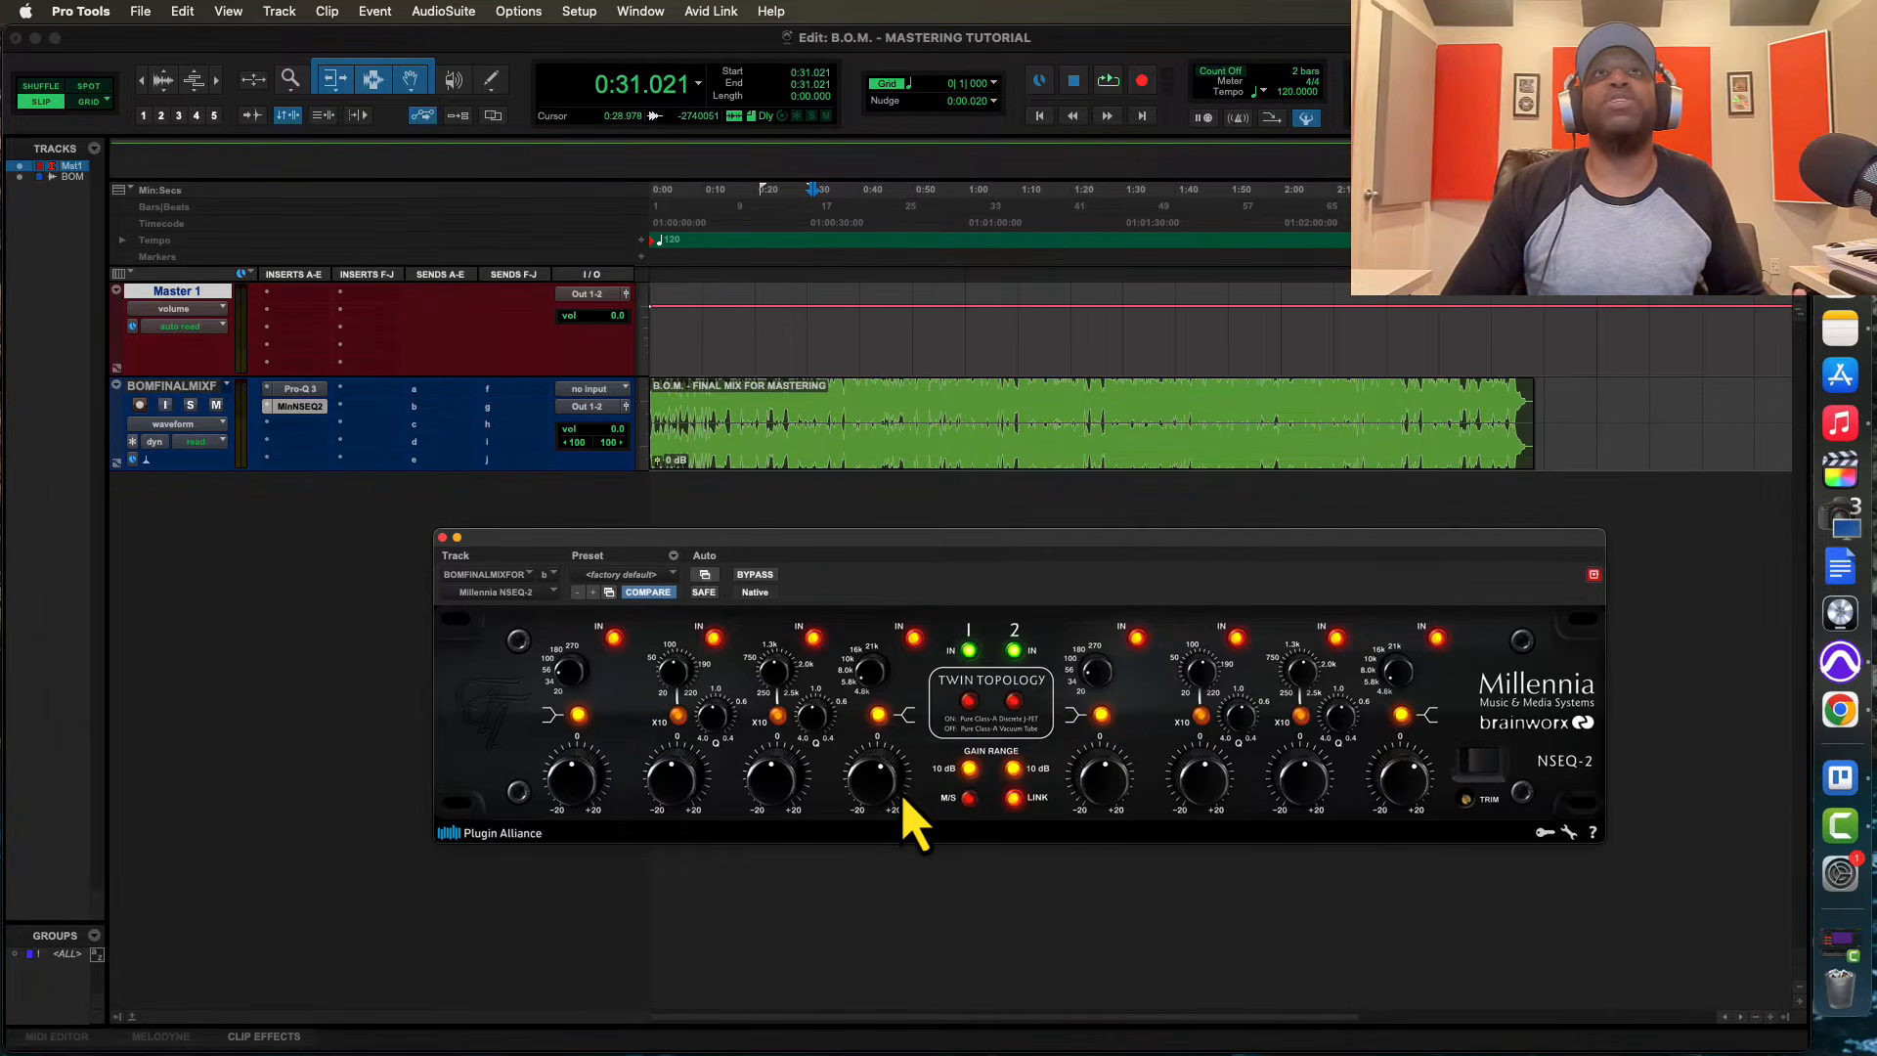
Bypass the Millennia NSEQ-2 and close its window
{"action": "left_click_drag", "start_coordinate": [766, 583], "coordinate": [652, 575]}
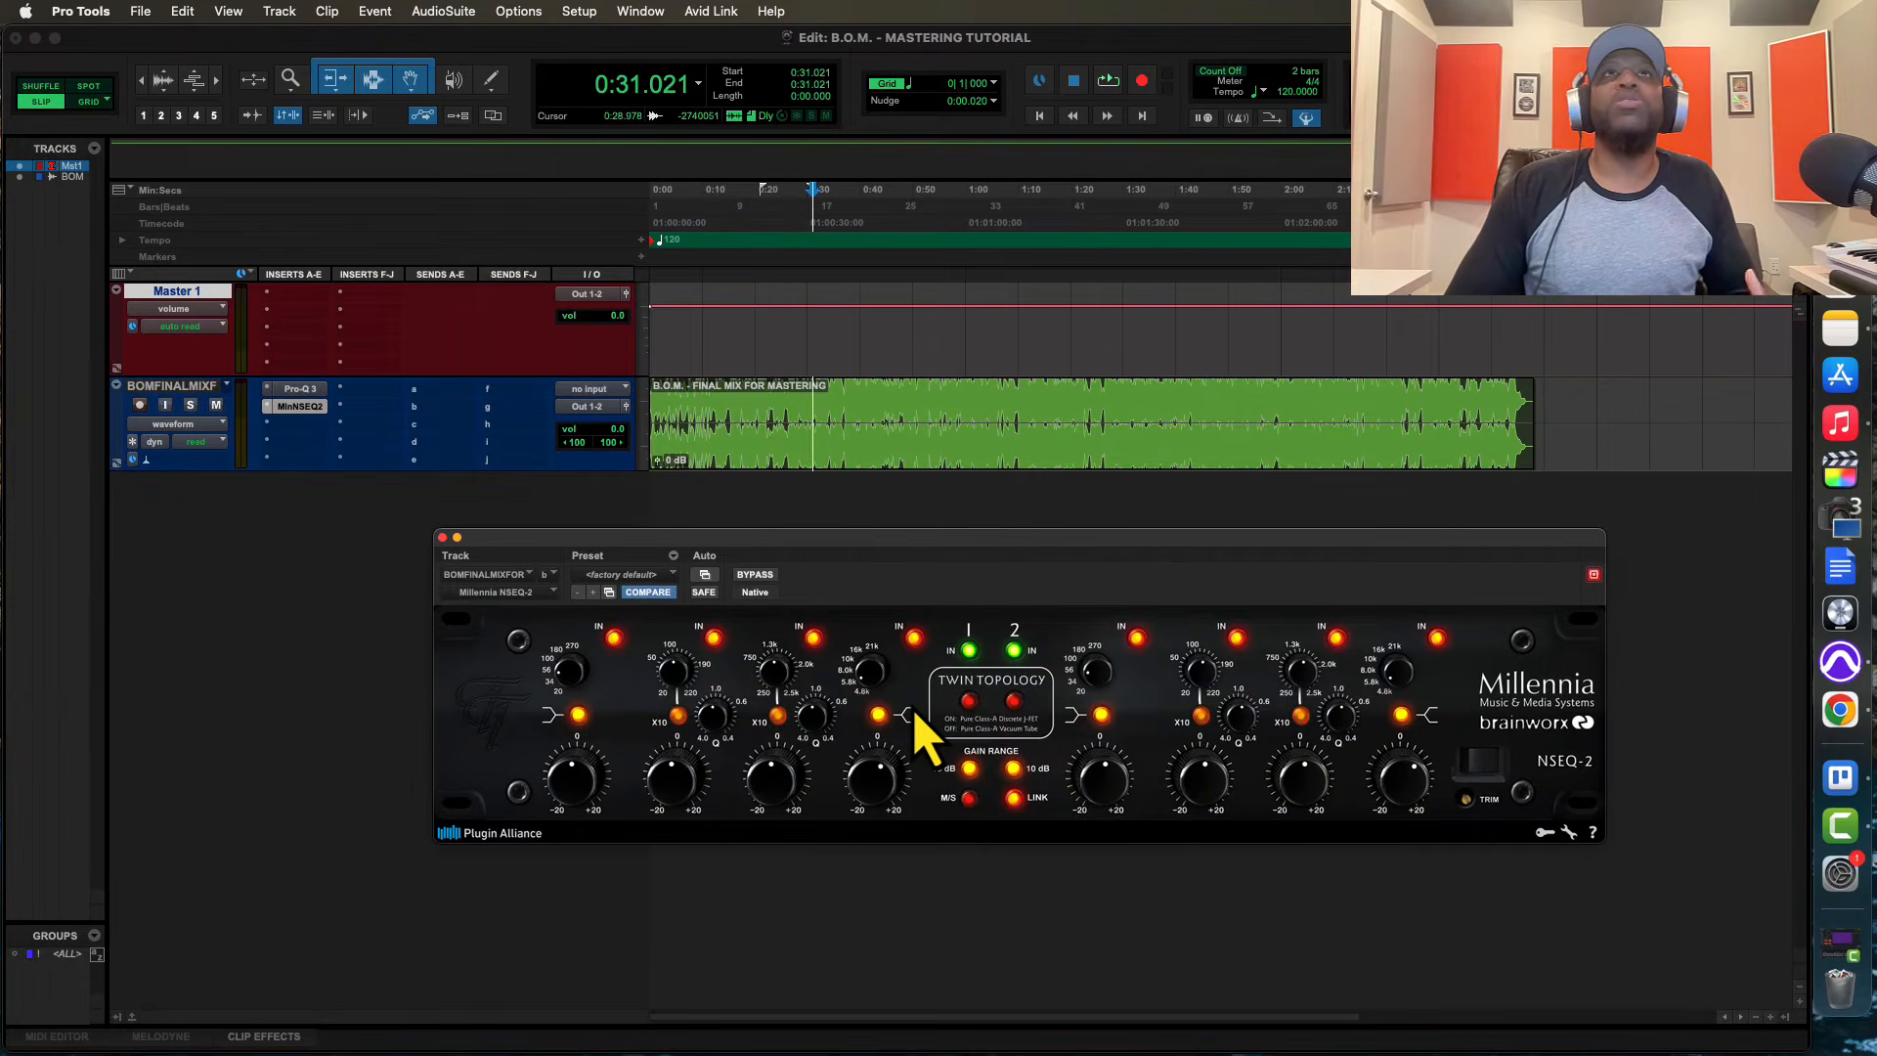
{"action": "left_click", "coordinate": [755, 576]}
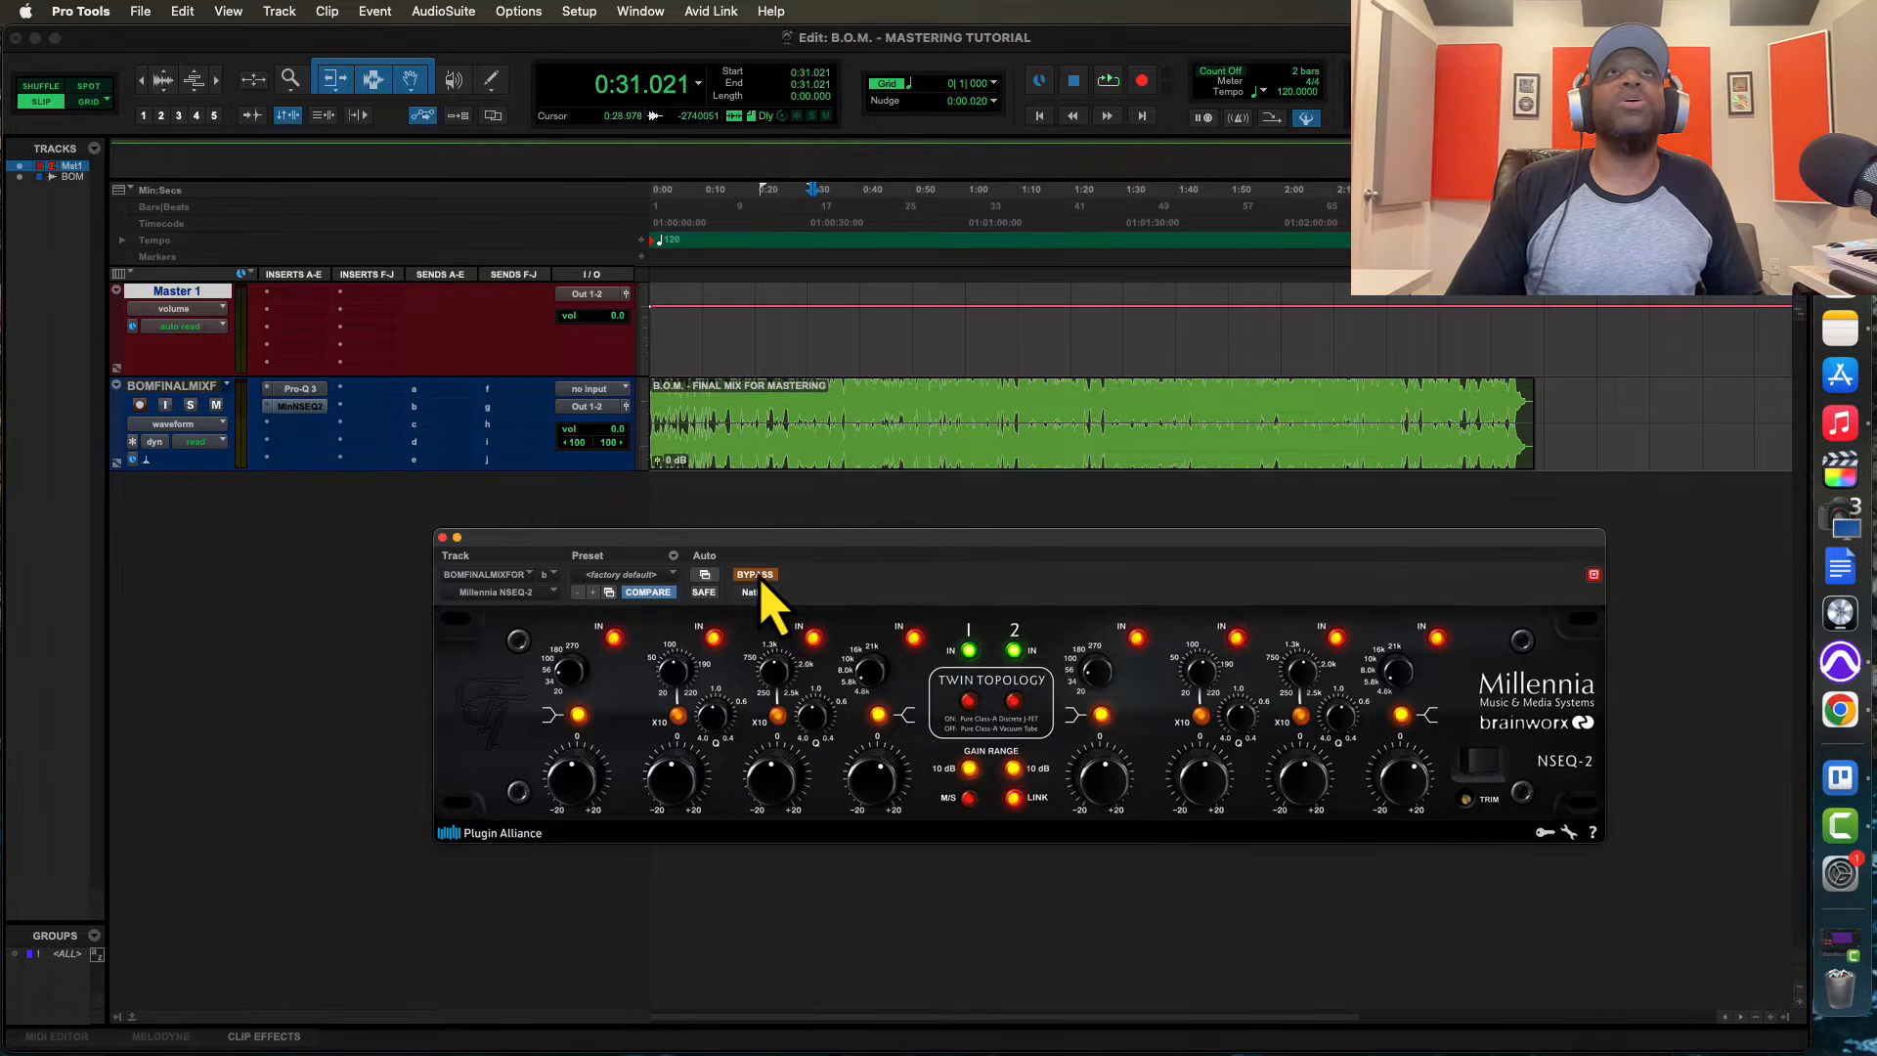
{"action": "left_click", "coordinate": [443, 538]}
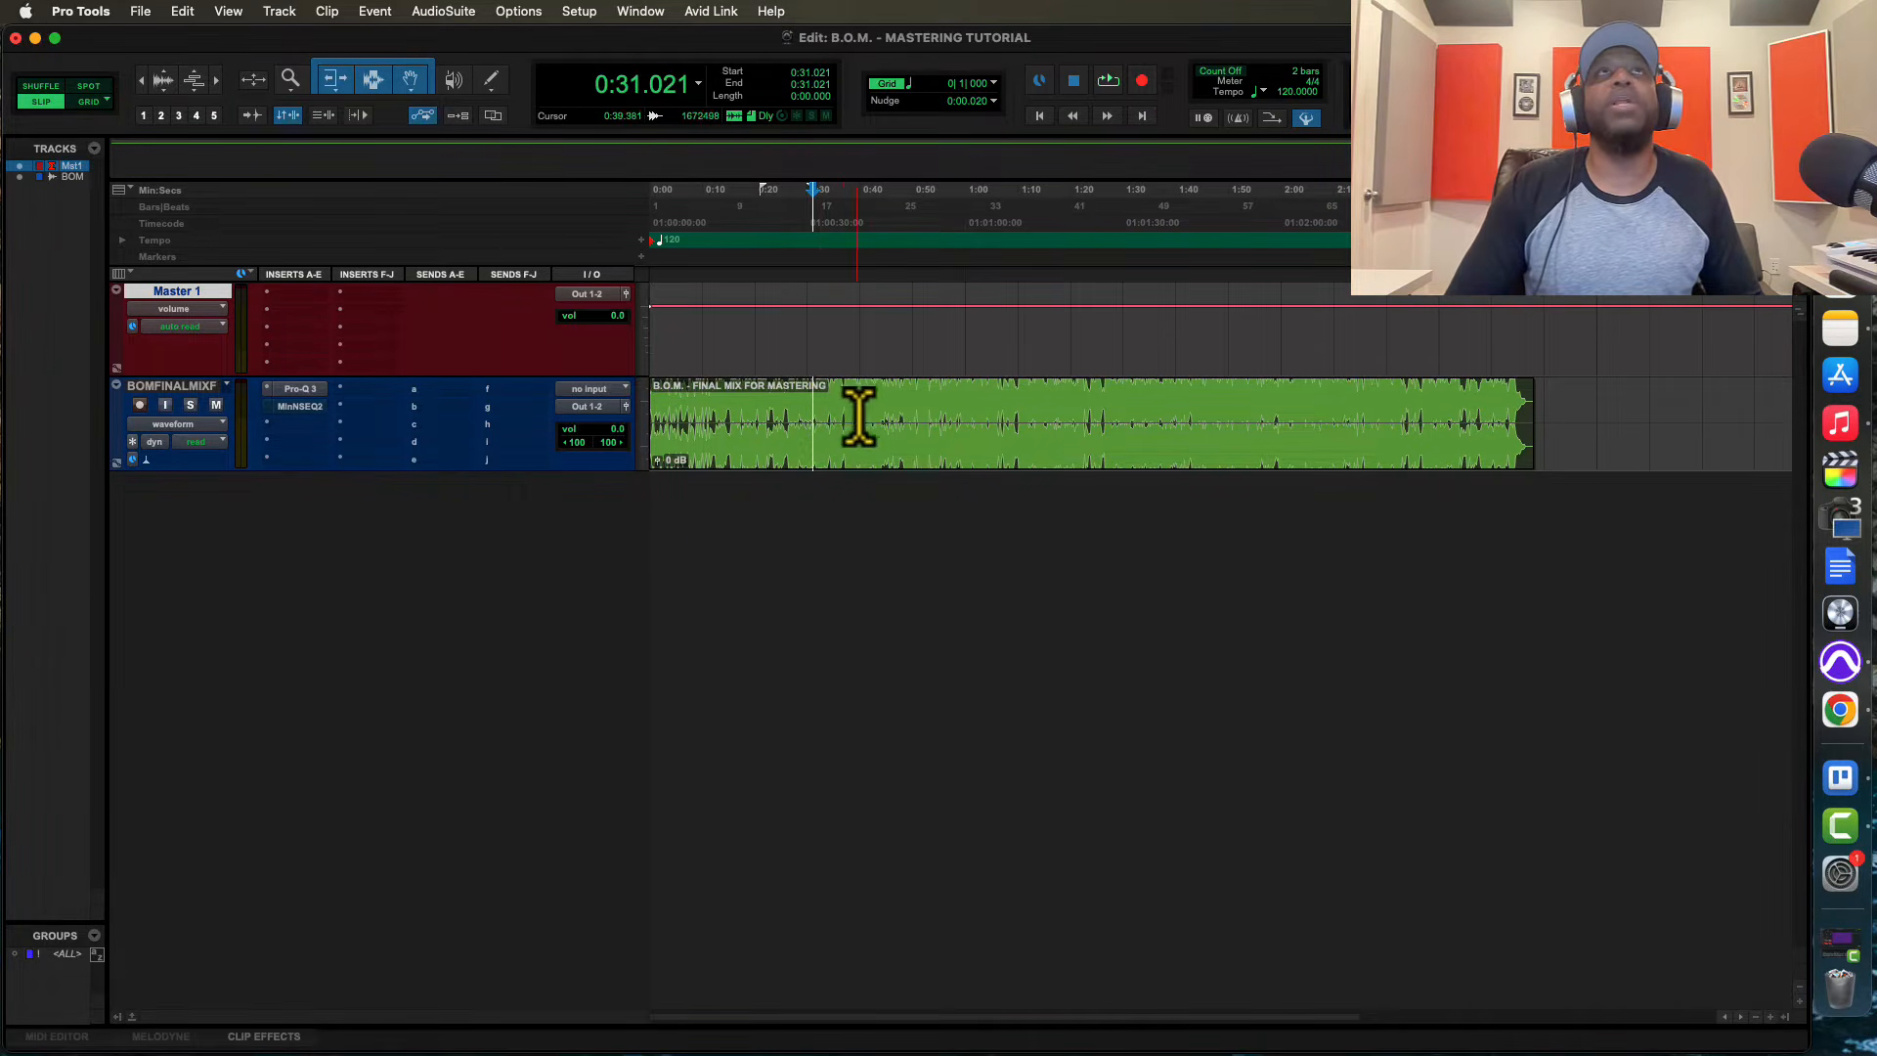
Audition the mix and set the playback start point at 0:37.244 on the mix clip
{"action": "key", "text": "space"}
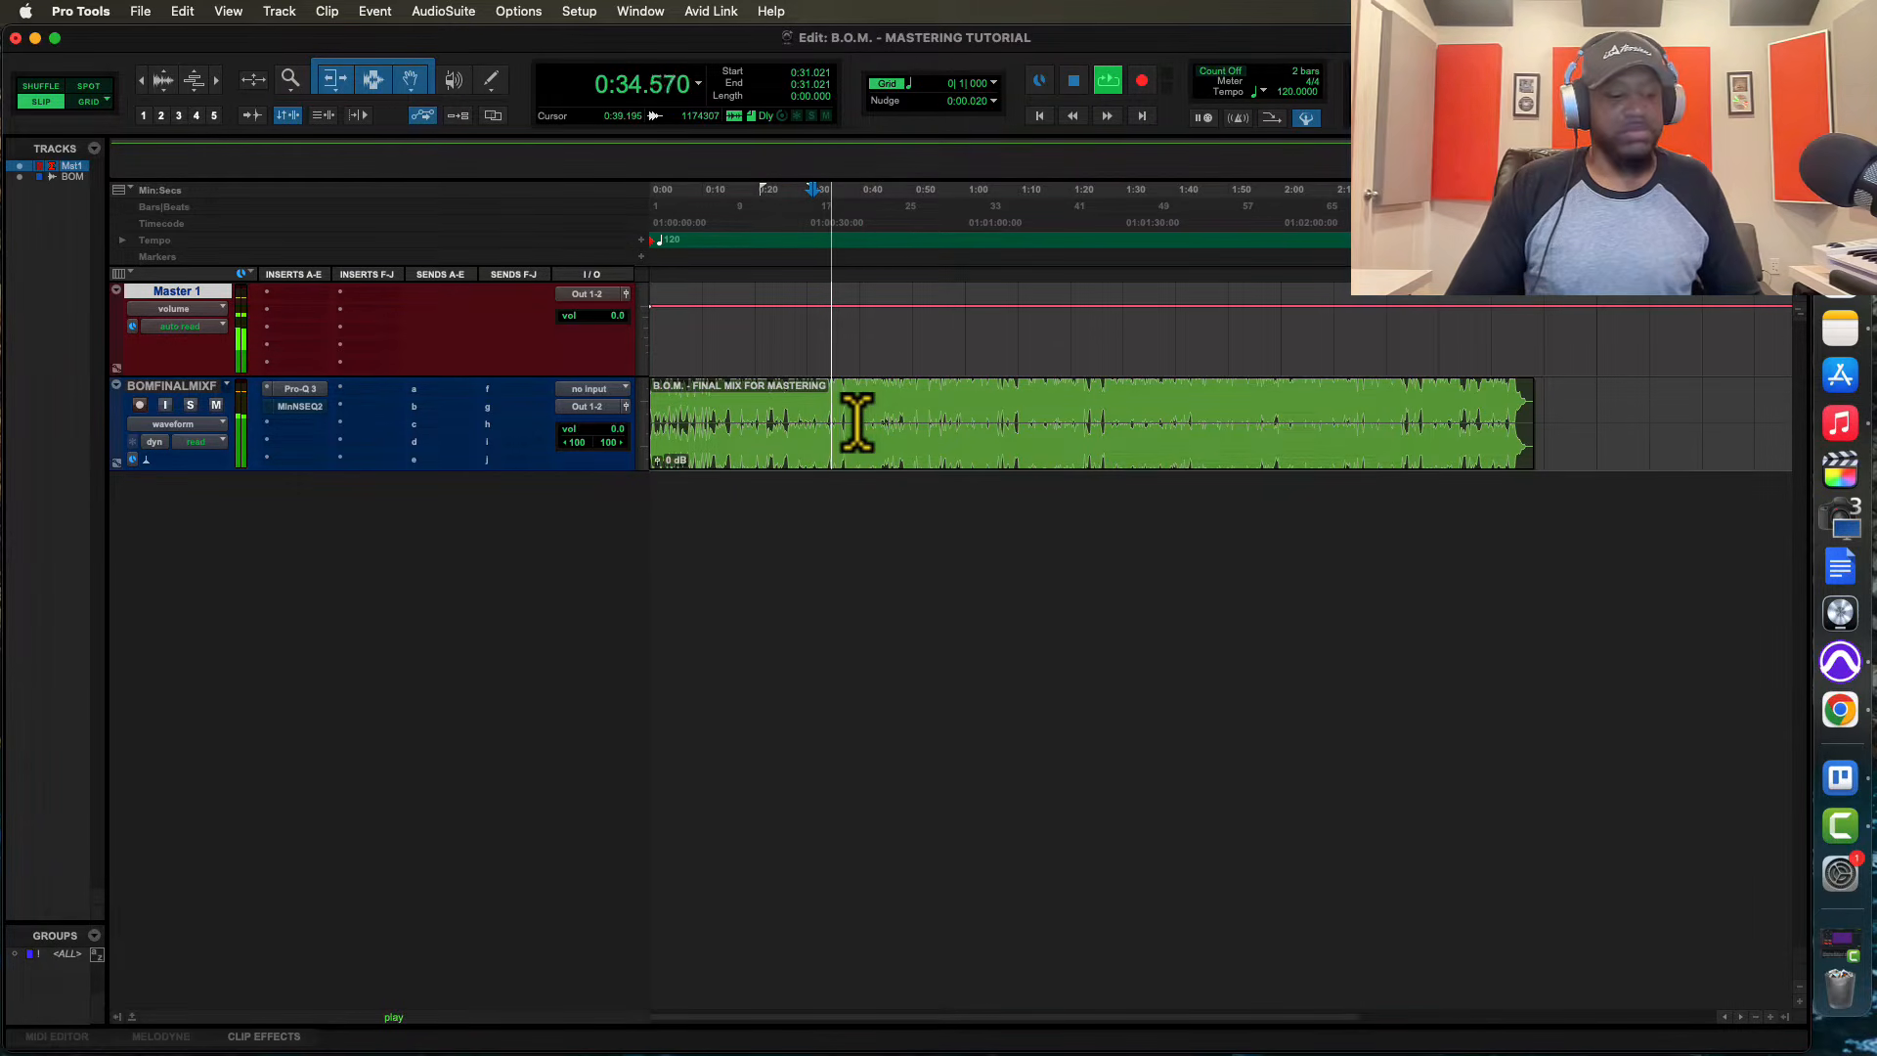
{"action": "key", "text": "super+bracketright"}
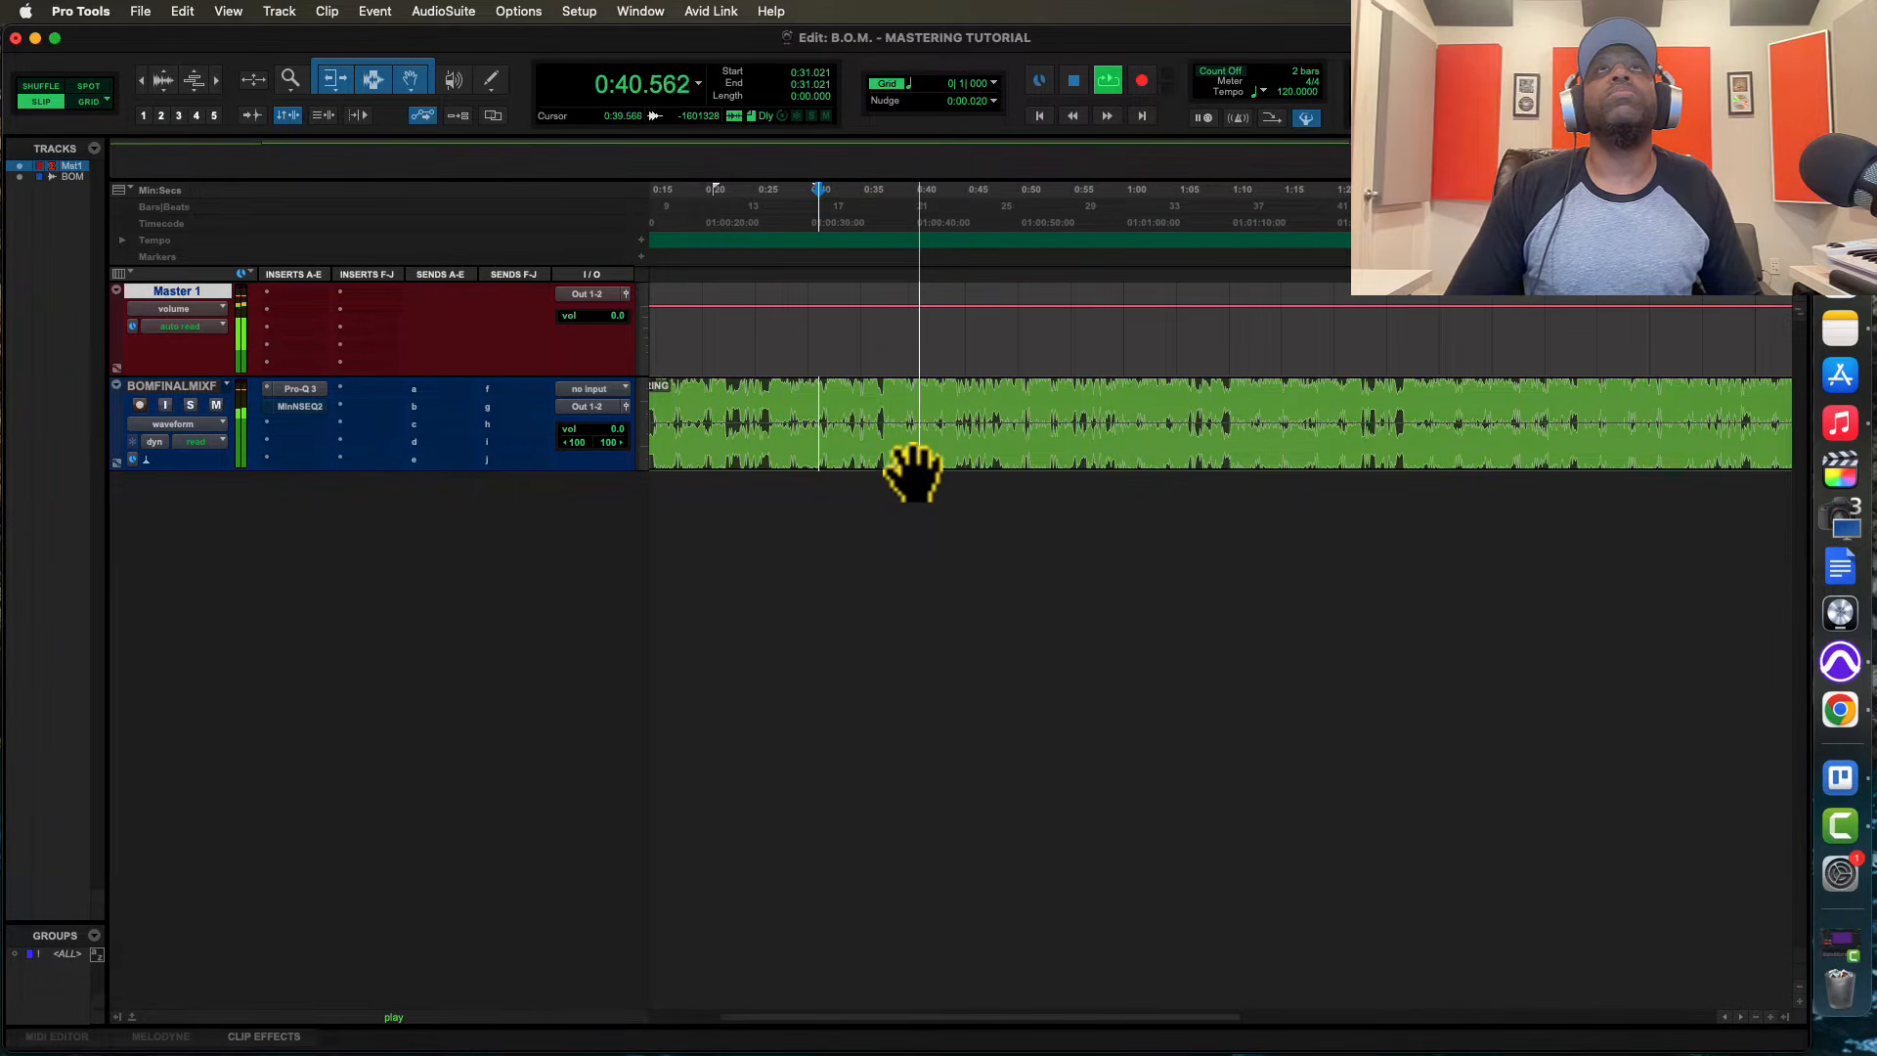
{"action": "left_click", "coordinate": [885, 406]}
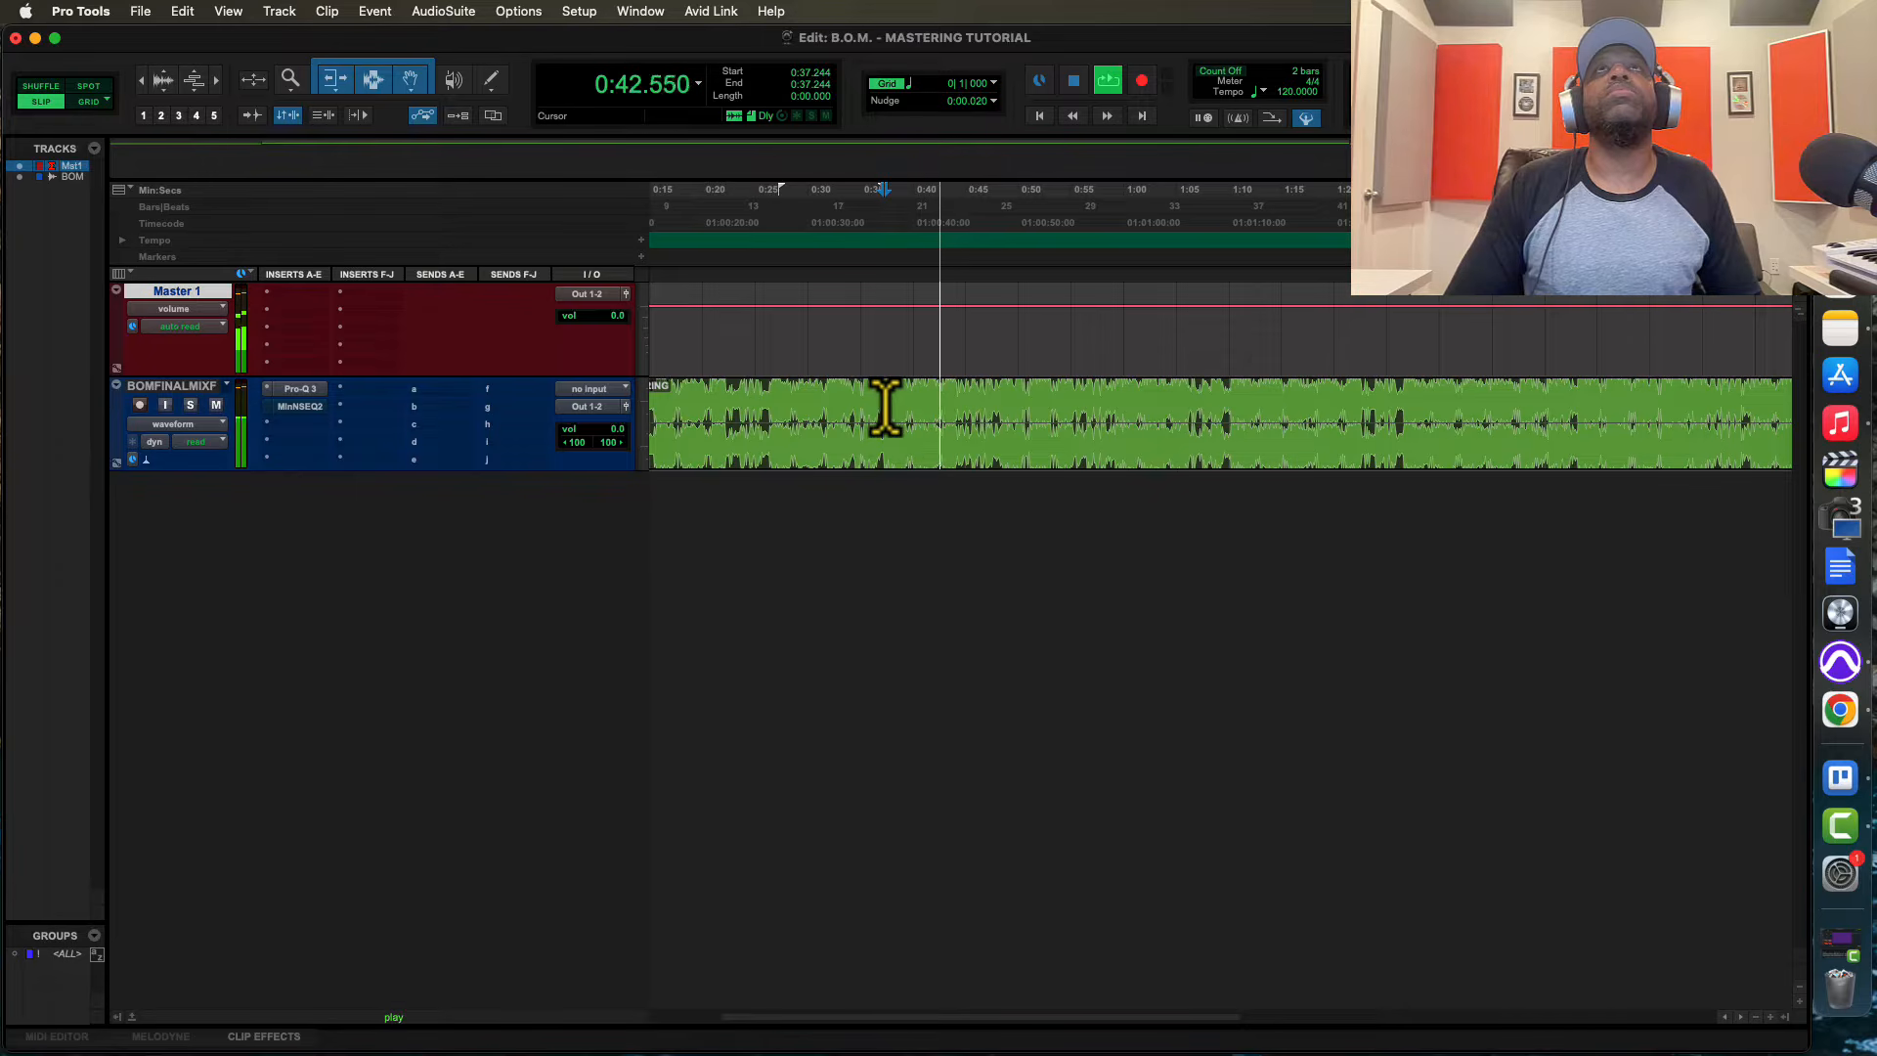
{"action": "key", "text": "space"}
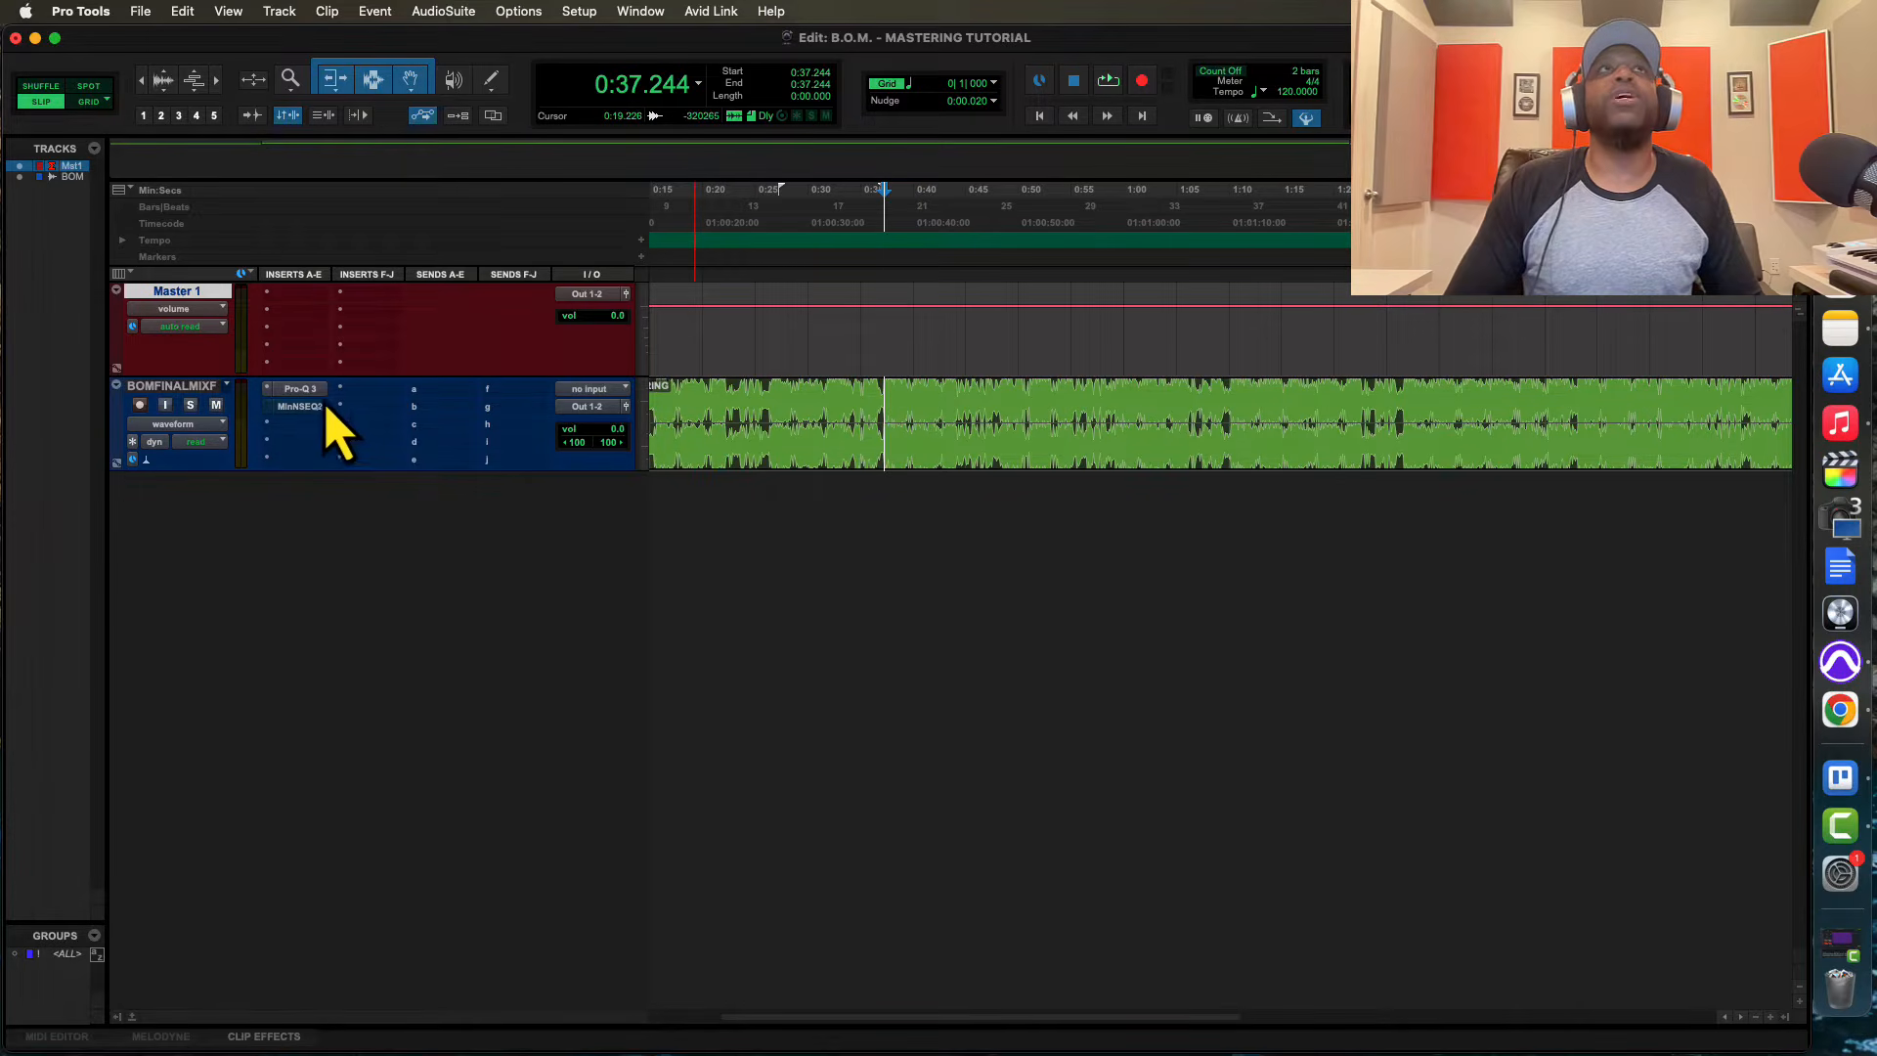
Open Pro-Q 3 and add a bell band at about 40 Hz with about +8.6 dB gain during playback
{"action": "left_click", "coordinate": [299, 389]}
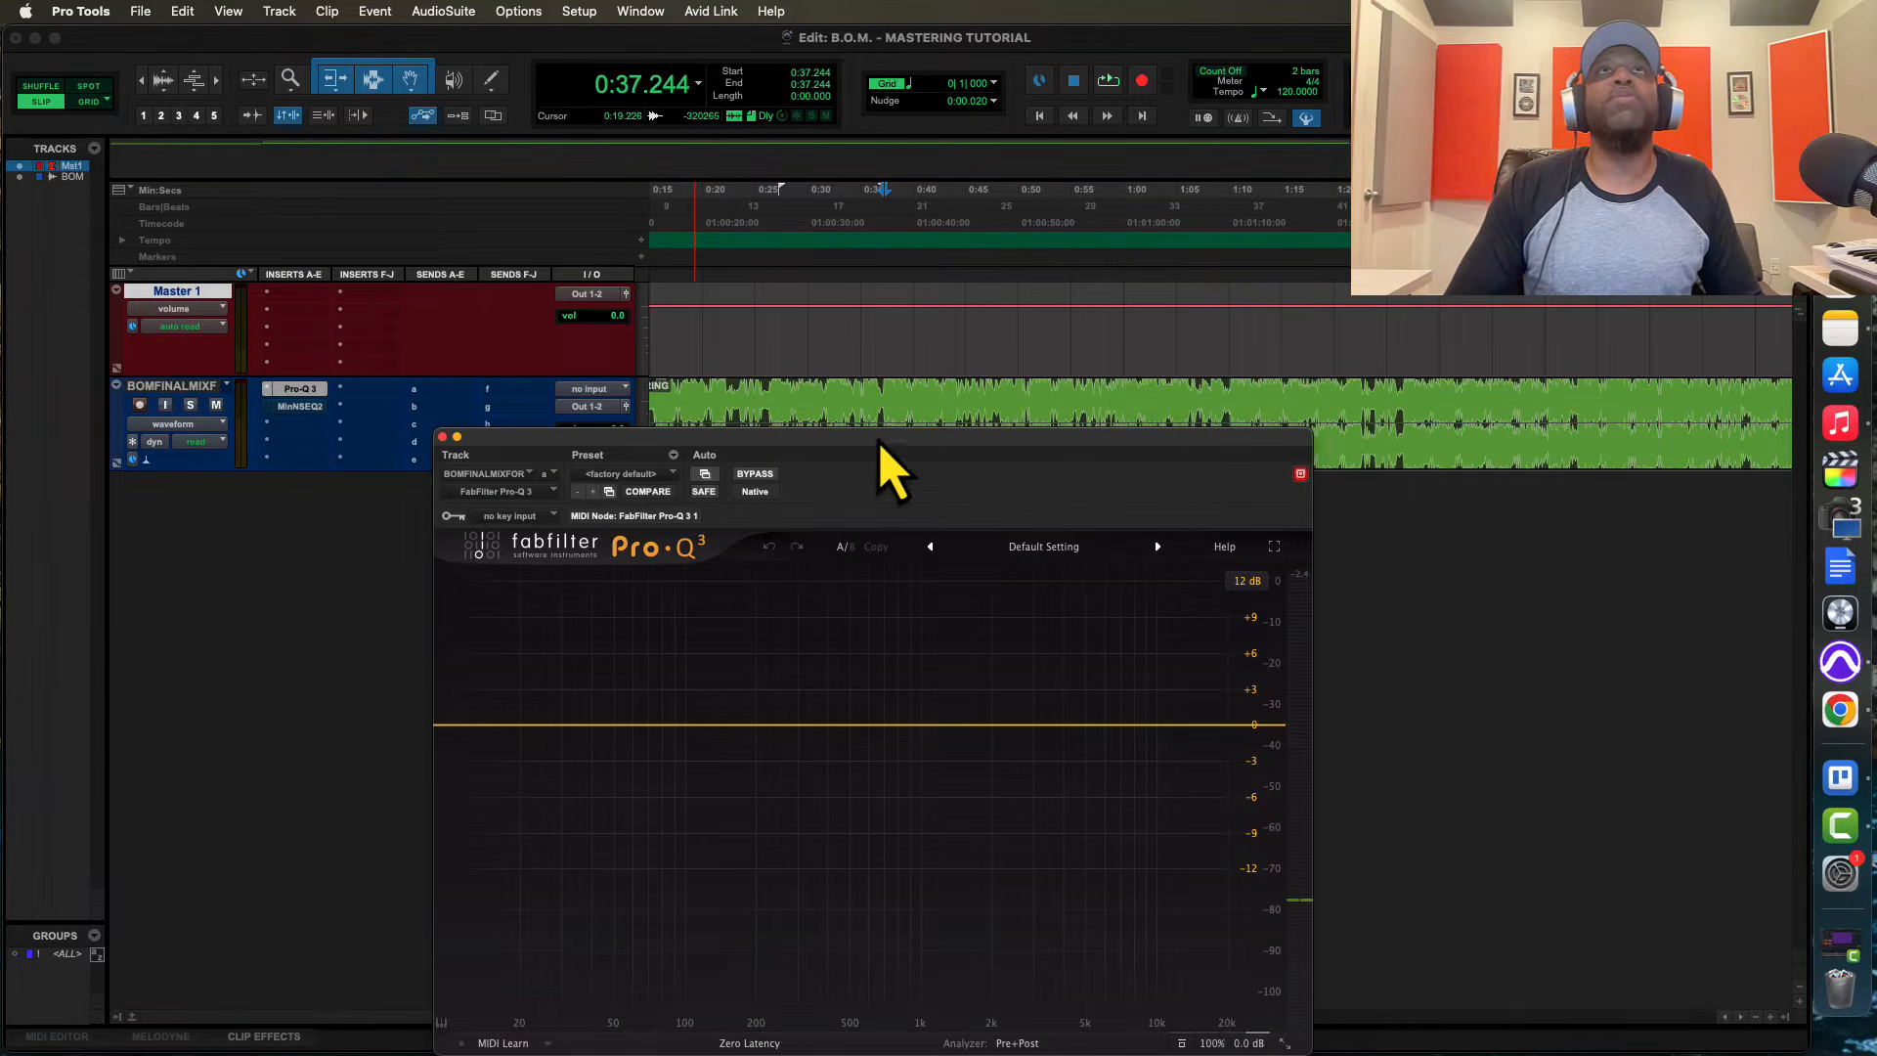
{"action": "left_click_drag", "start_coordinate": [880, 437], "coordinate": [905, 447]}
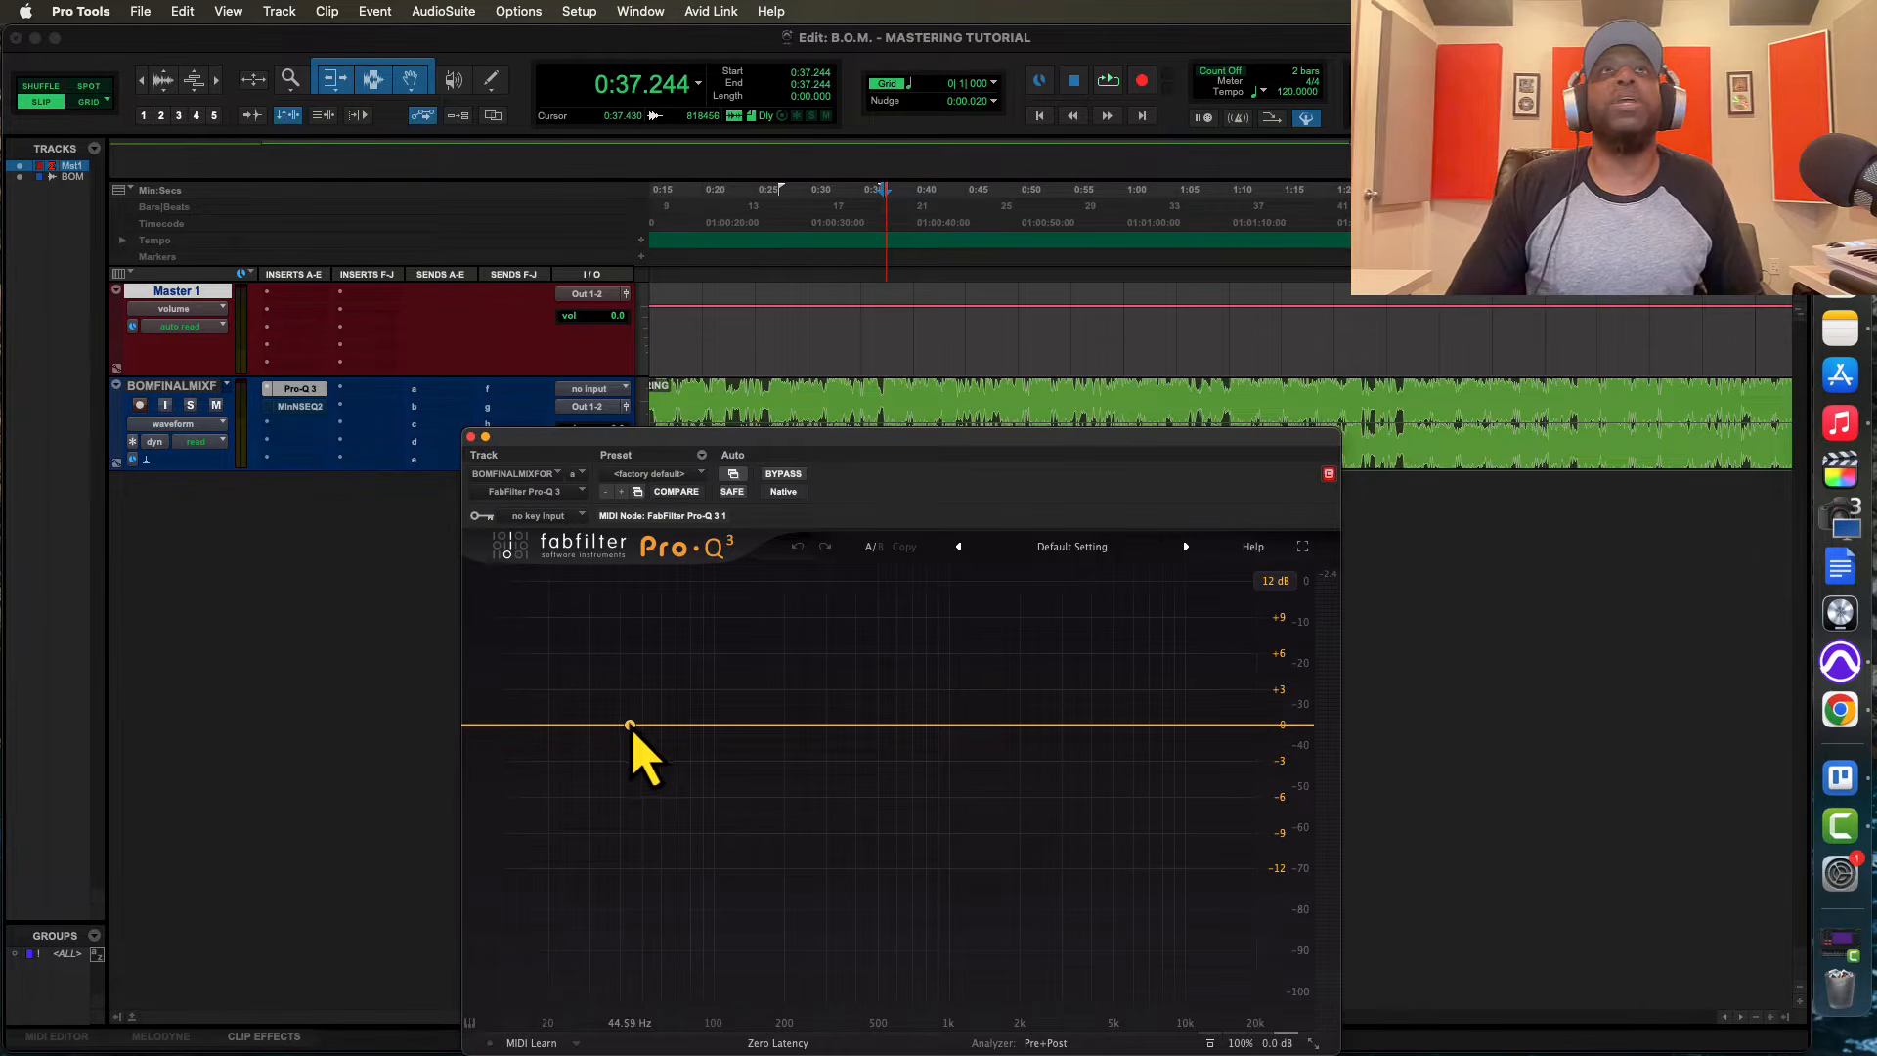
{"action": "key", "text": "space"}
{"action": "left_click_drag", "start_coordinate": [631, 726], "coordinate": [619, 623]}
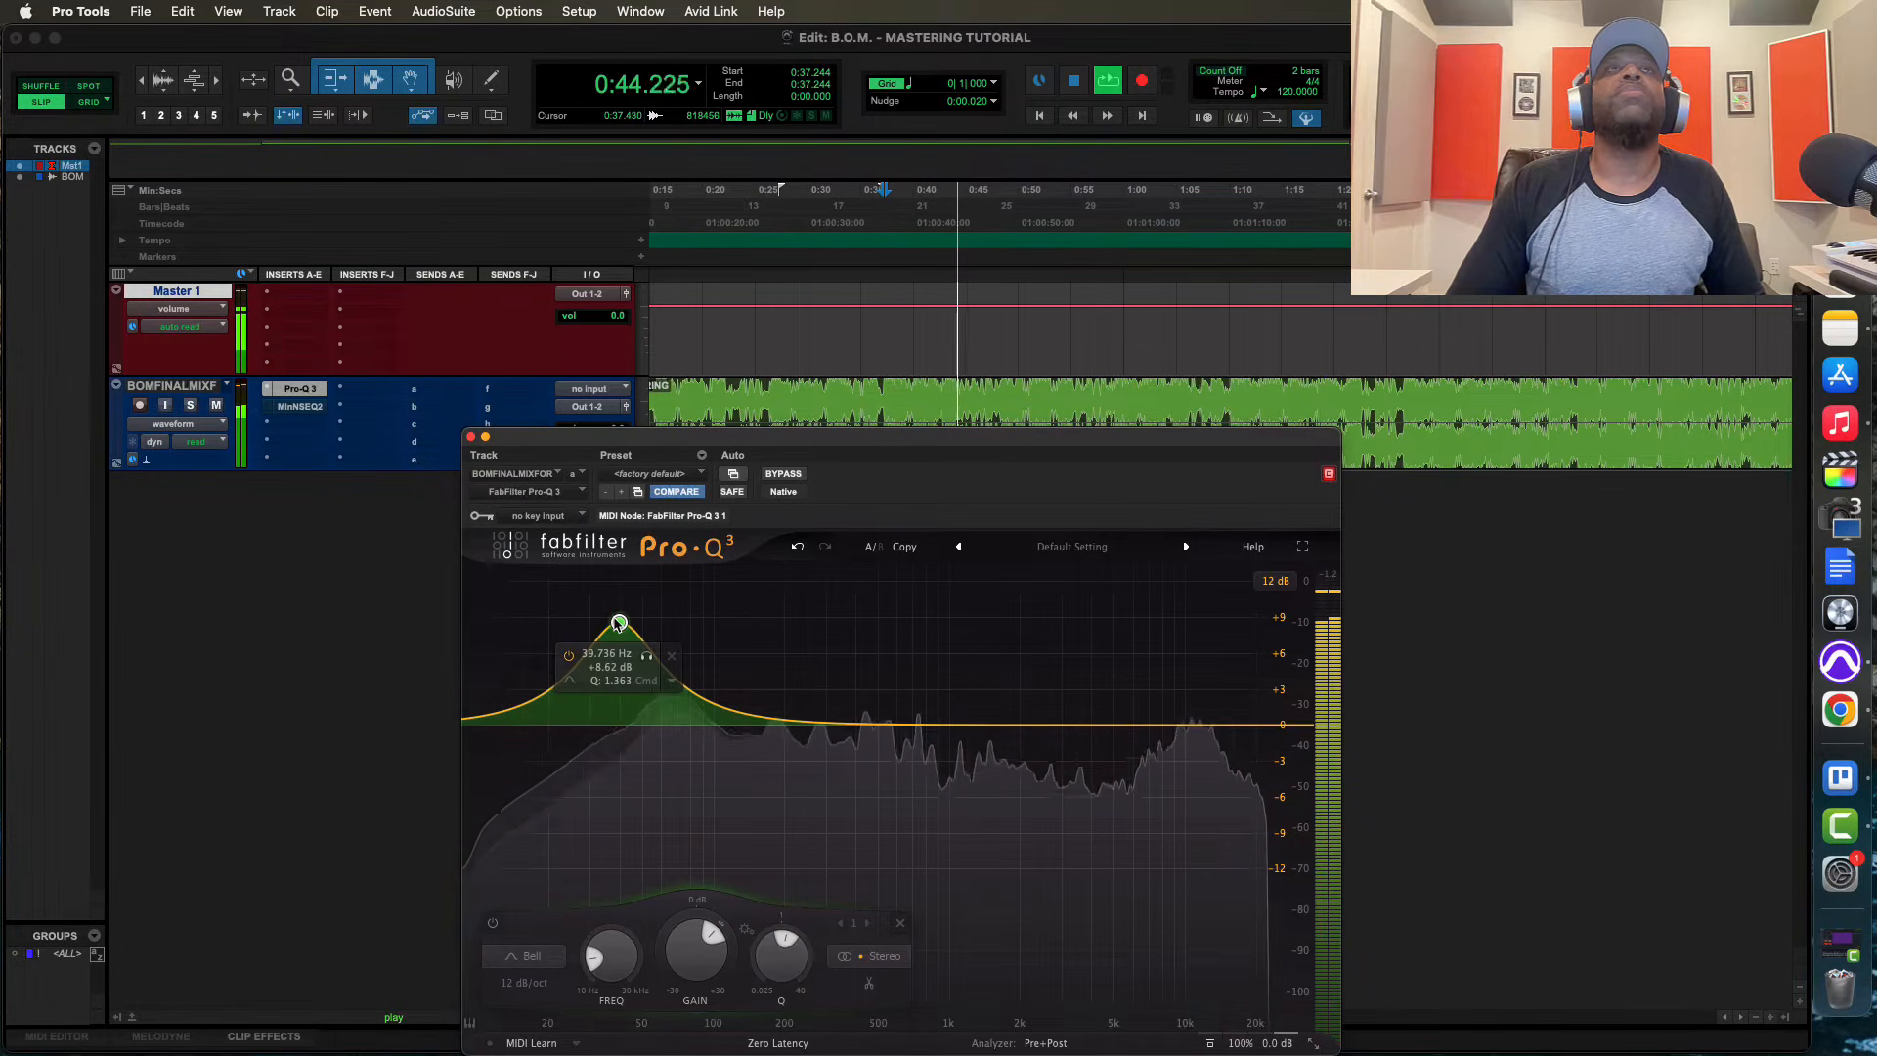
{"action": "key", "text": "space"}
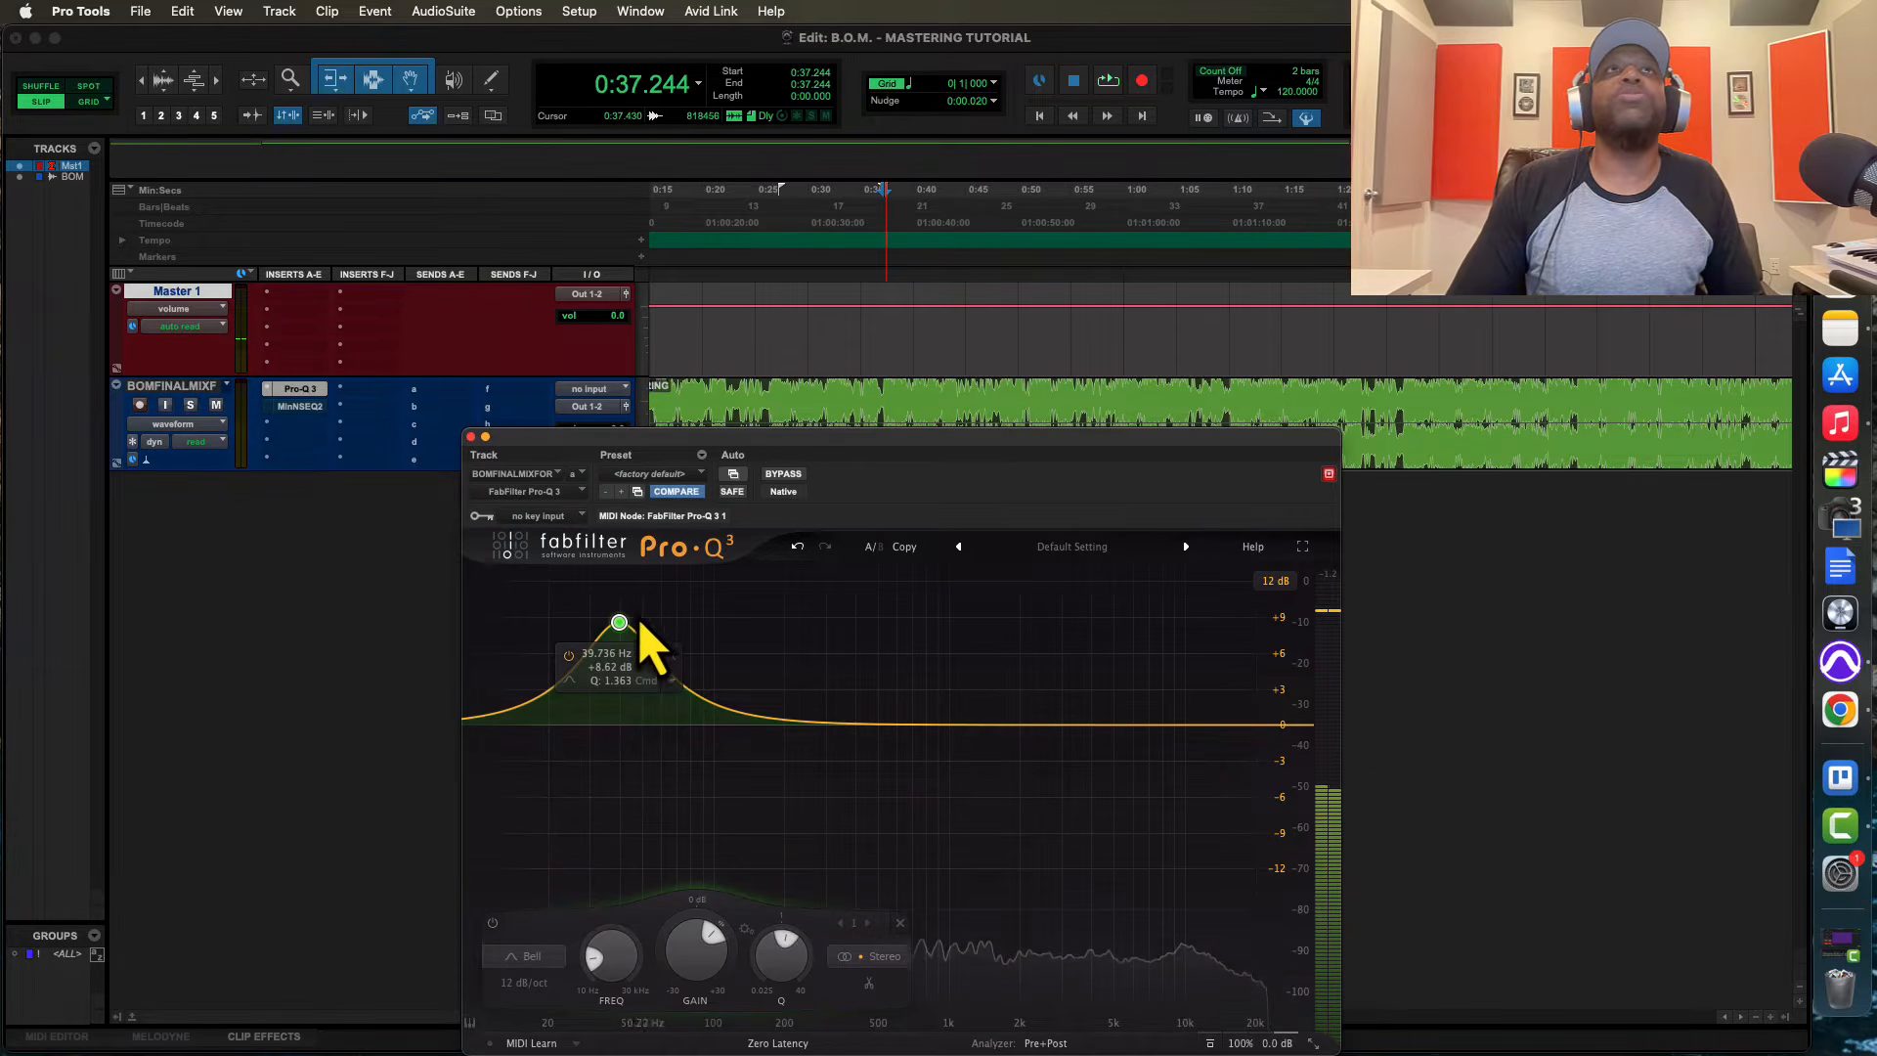
Move the low bell band to about 50 Hz, bring its gain to about 0 dB, and audition the mix
{"action": "left_click_drag", "start_coordinate": [619, 623], "coordinate": [643, 725]}
{"action": "key", "text": "space"}
{"action": "key", "text": "space"}
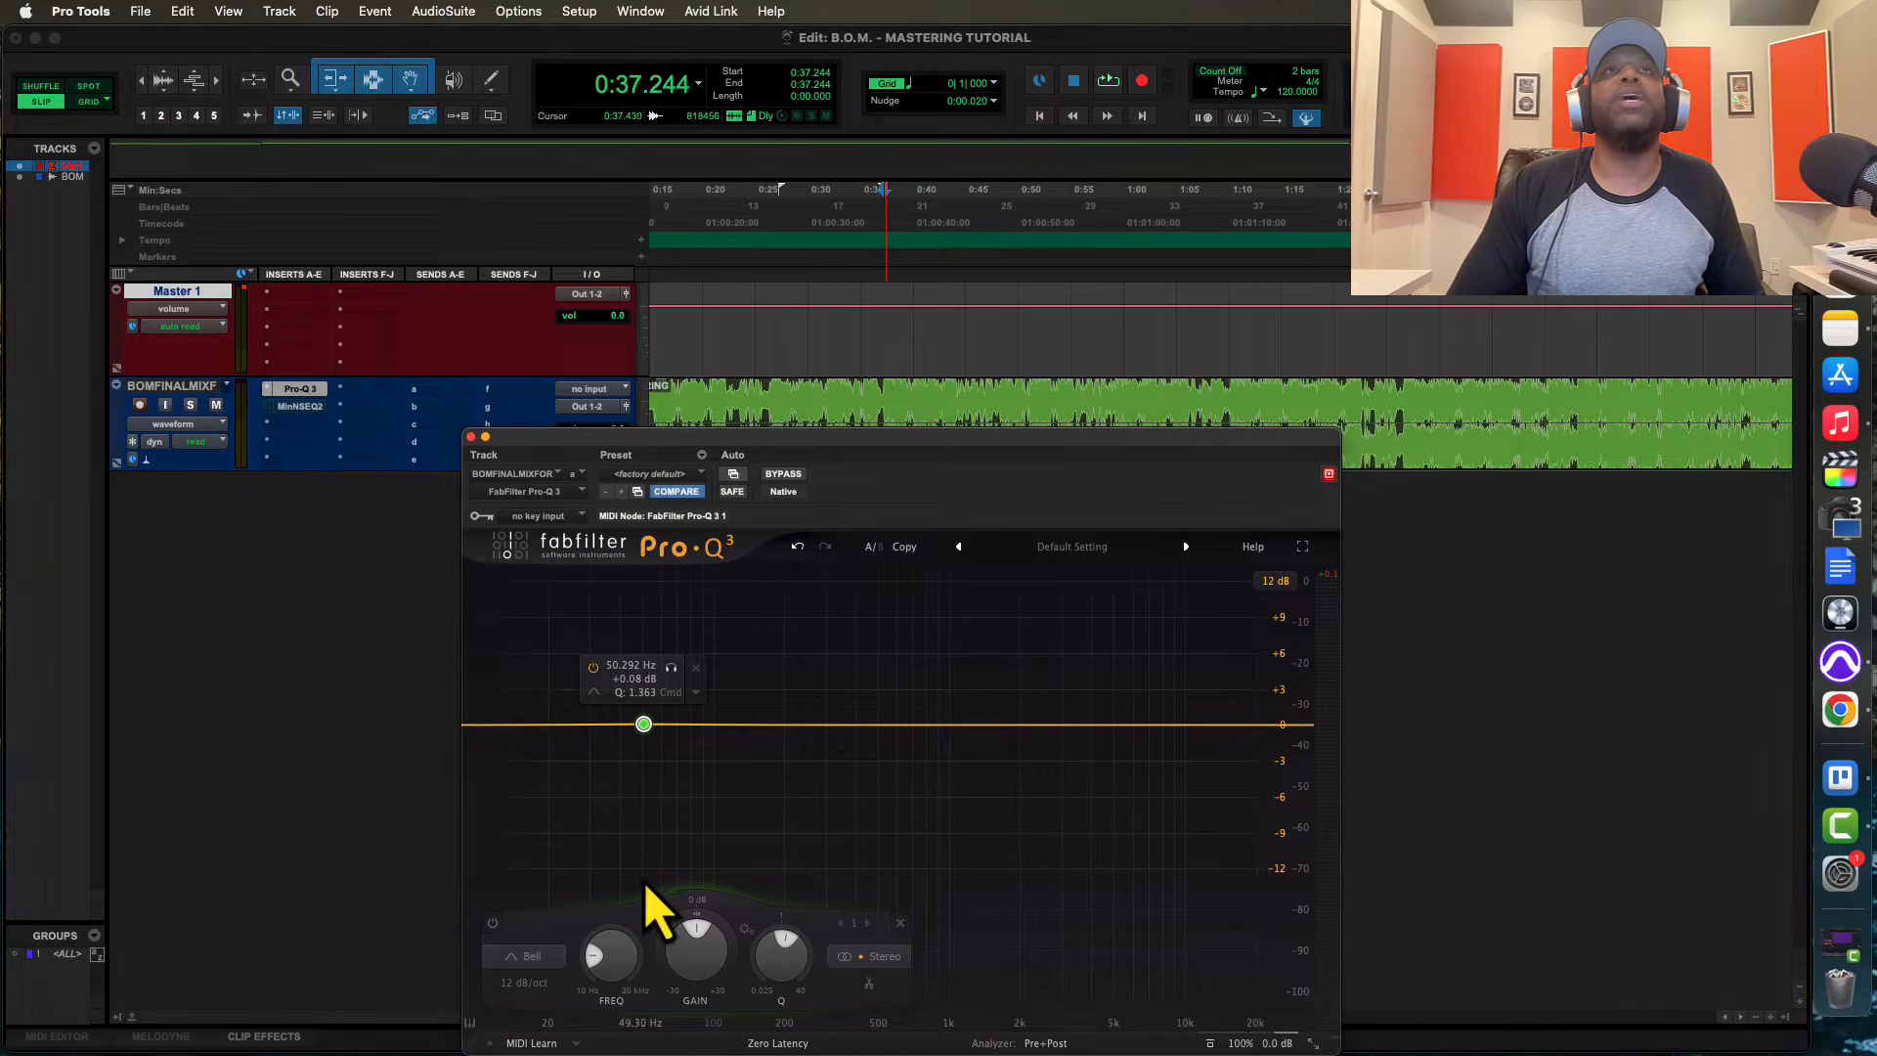
Give the low bell band a dynamic cut of about 3 dB during playback and shift it to about 42 Hz
{"action": "key", "text": "space"}
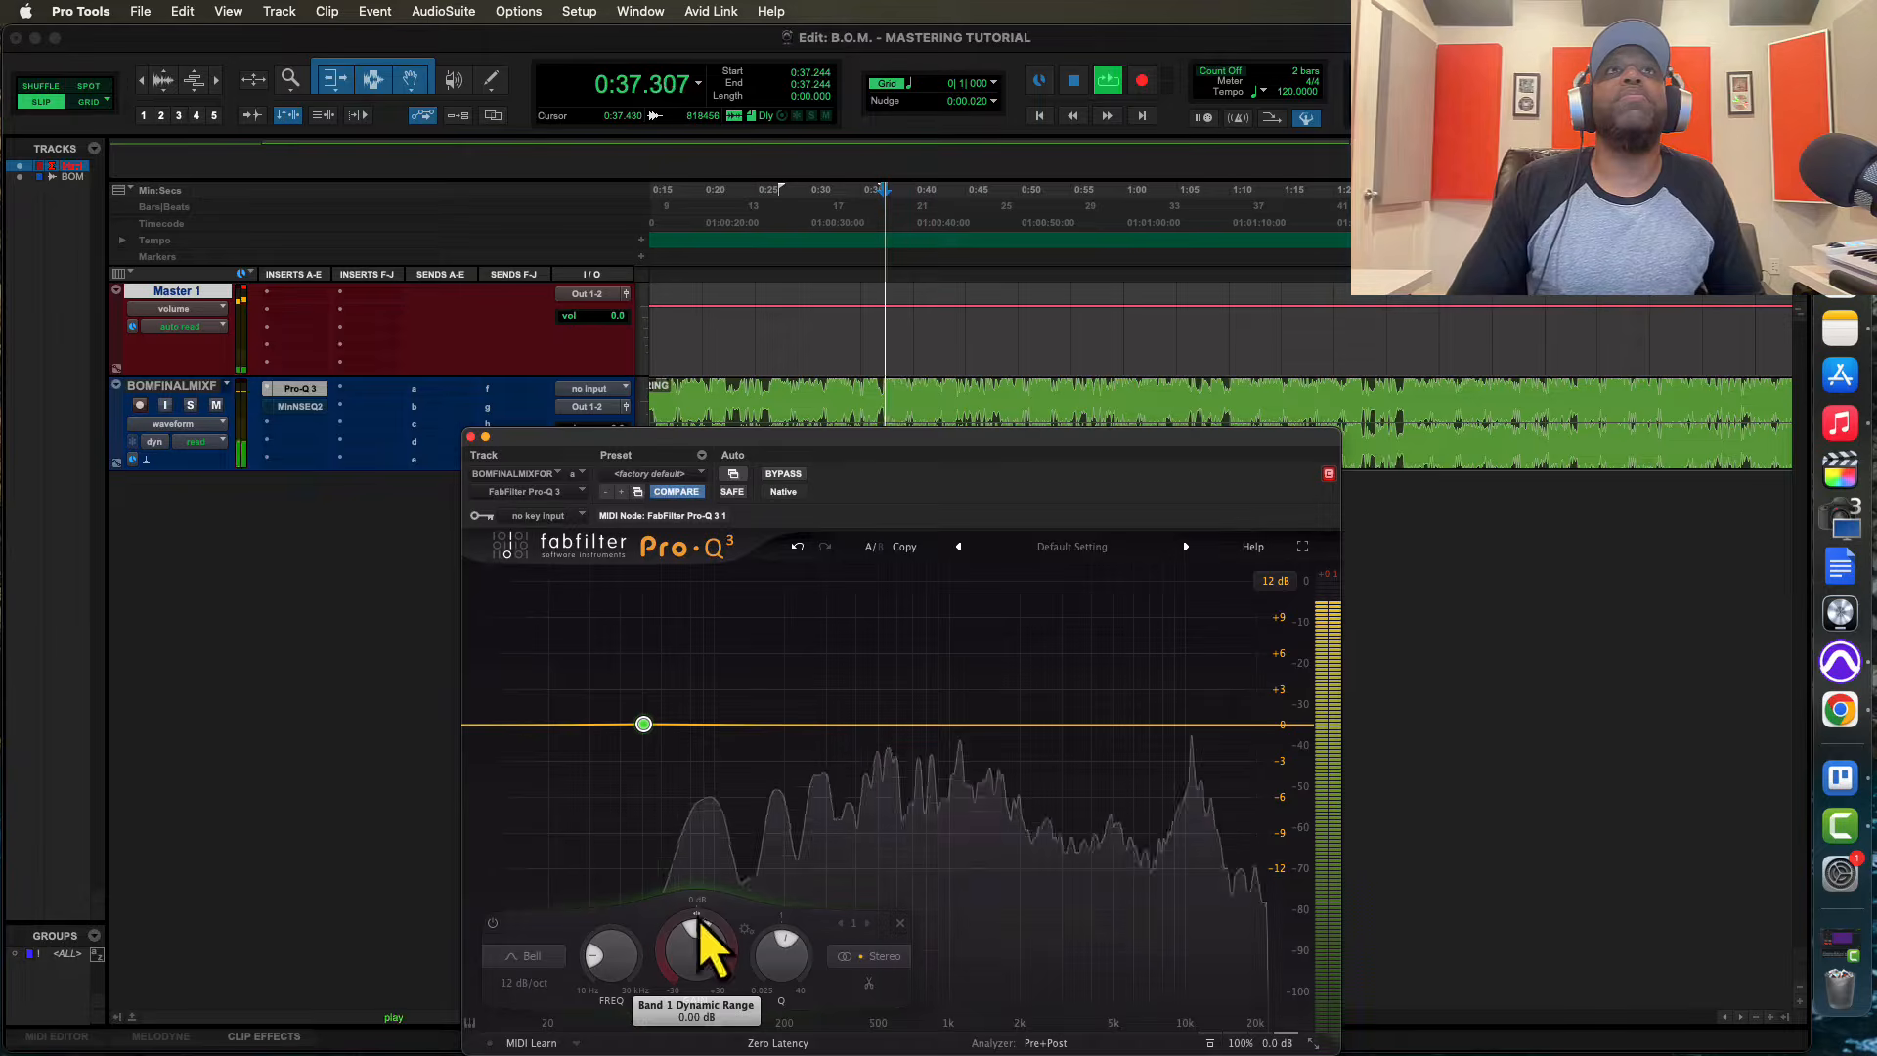
{"action": "left_click_drag", "start_coordinate": [700, 920], "coordinate": [620, 1014]}
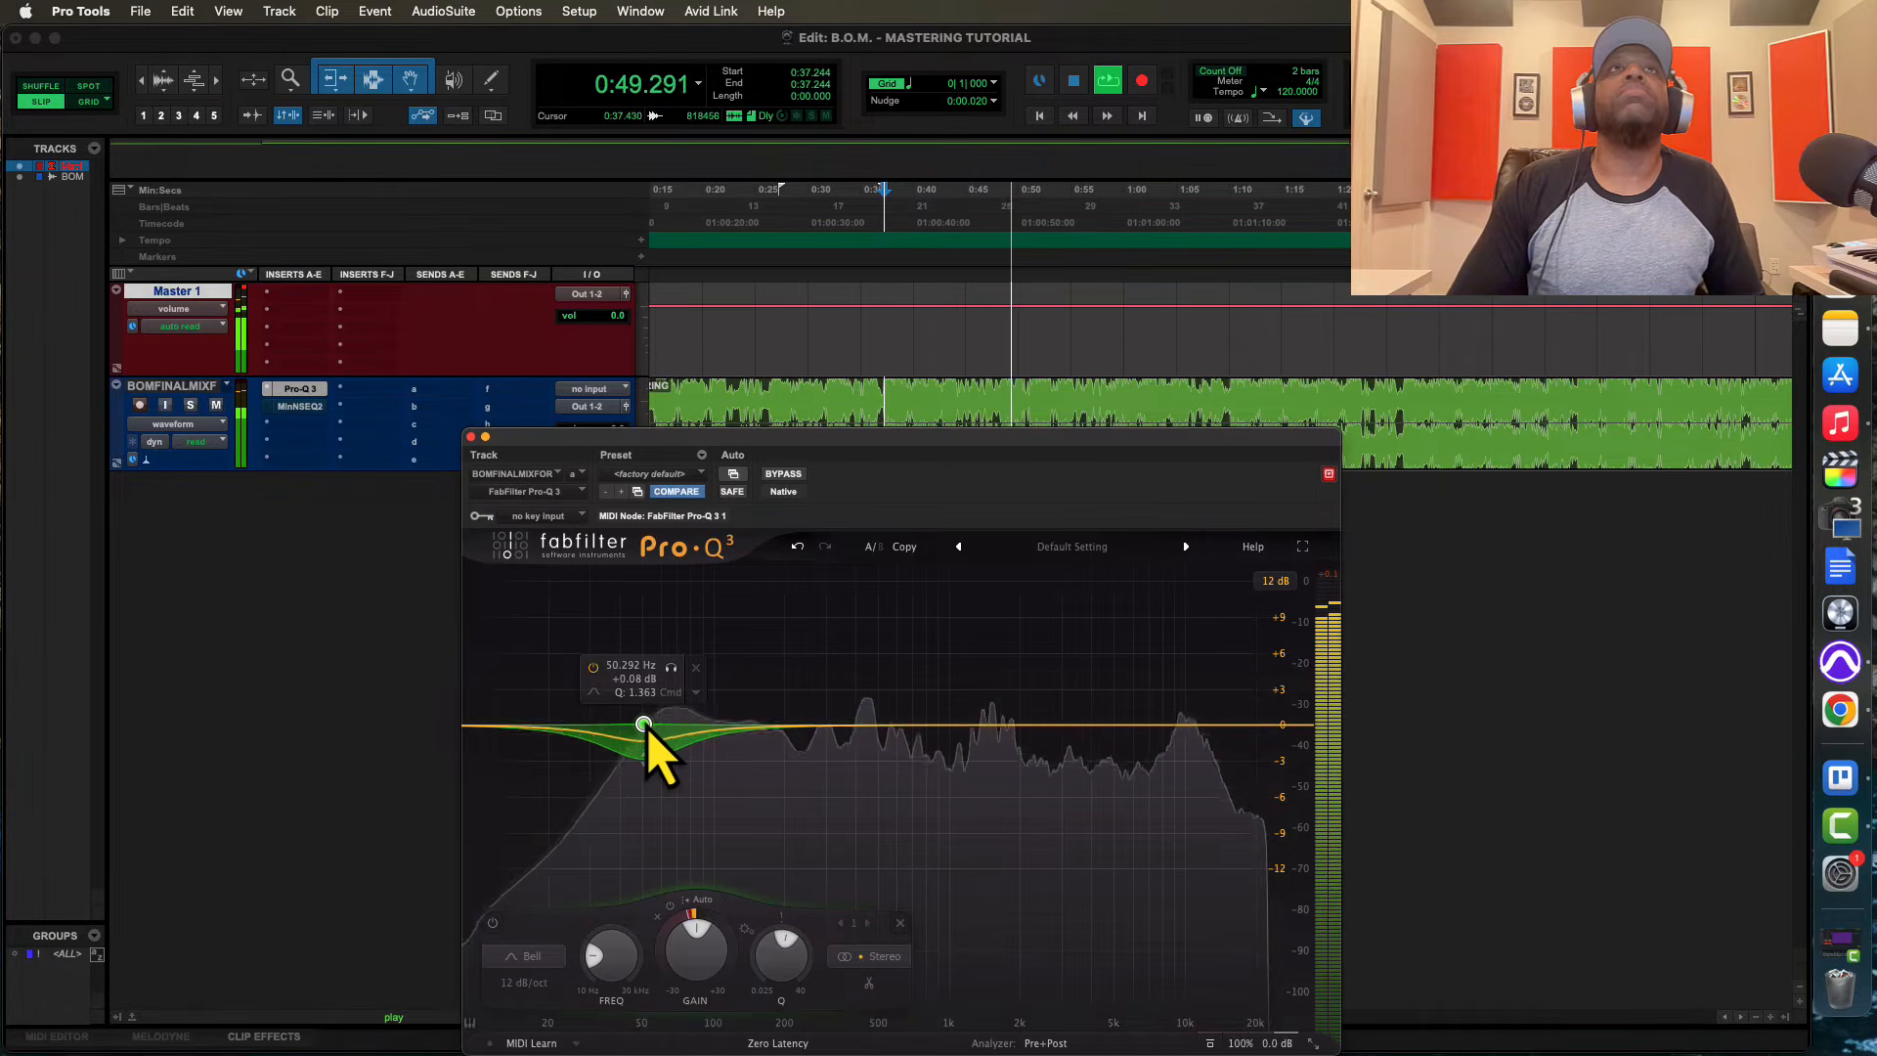
{"action": "key", "text": "space"}
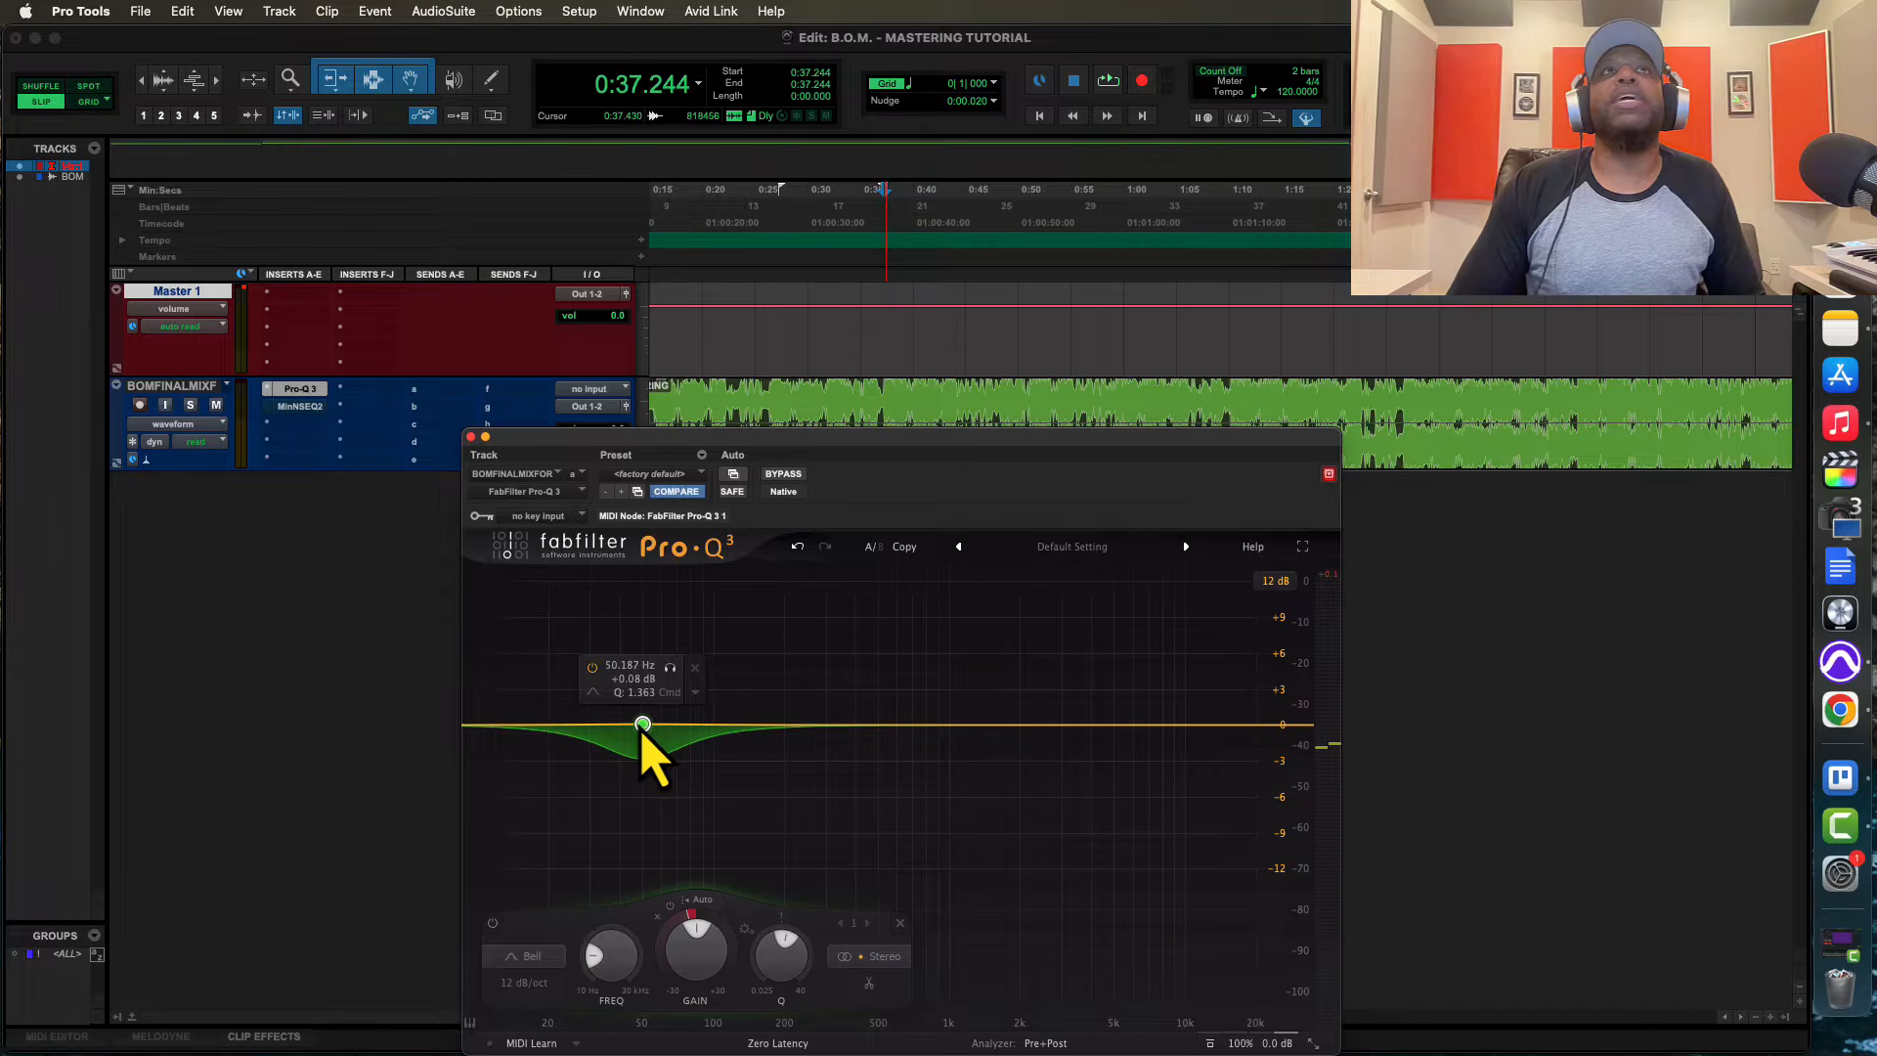
{"action": "left_click_drag", "start_coordinate": [644, 730], "coordinate": [634, 730]}
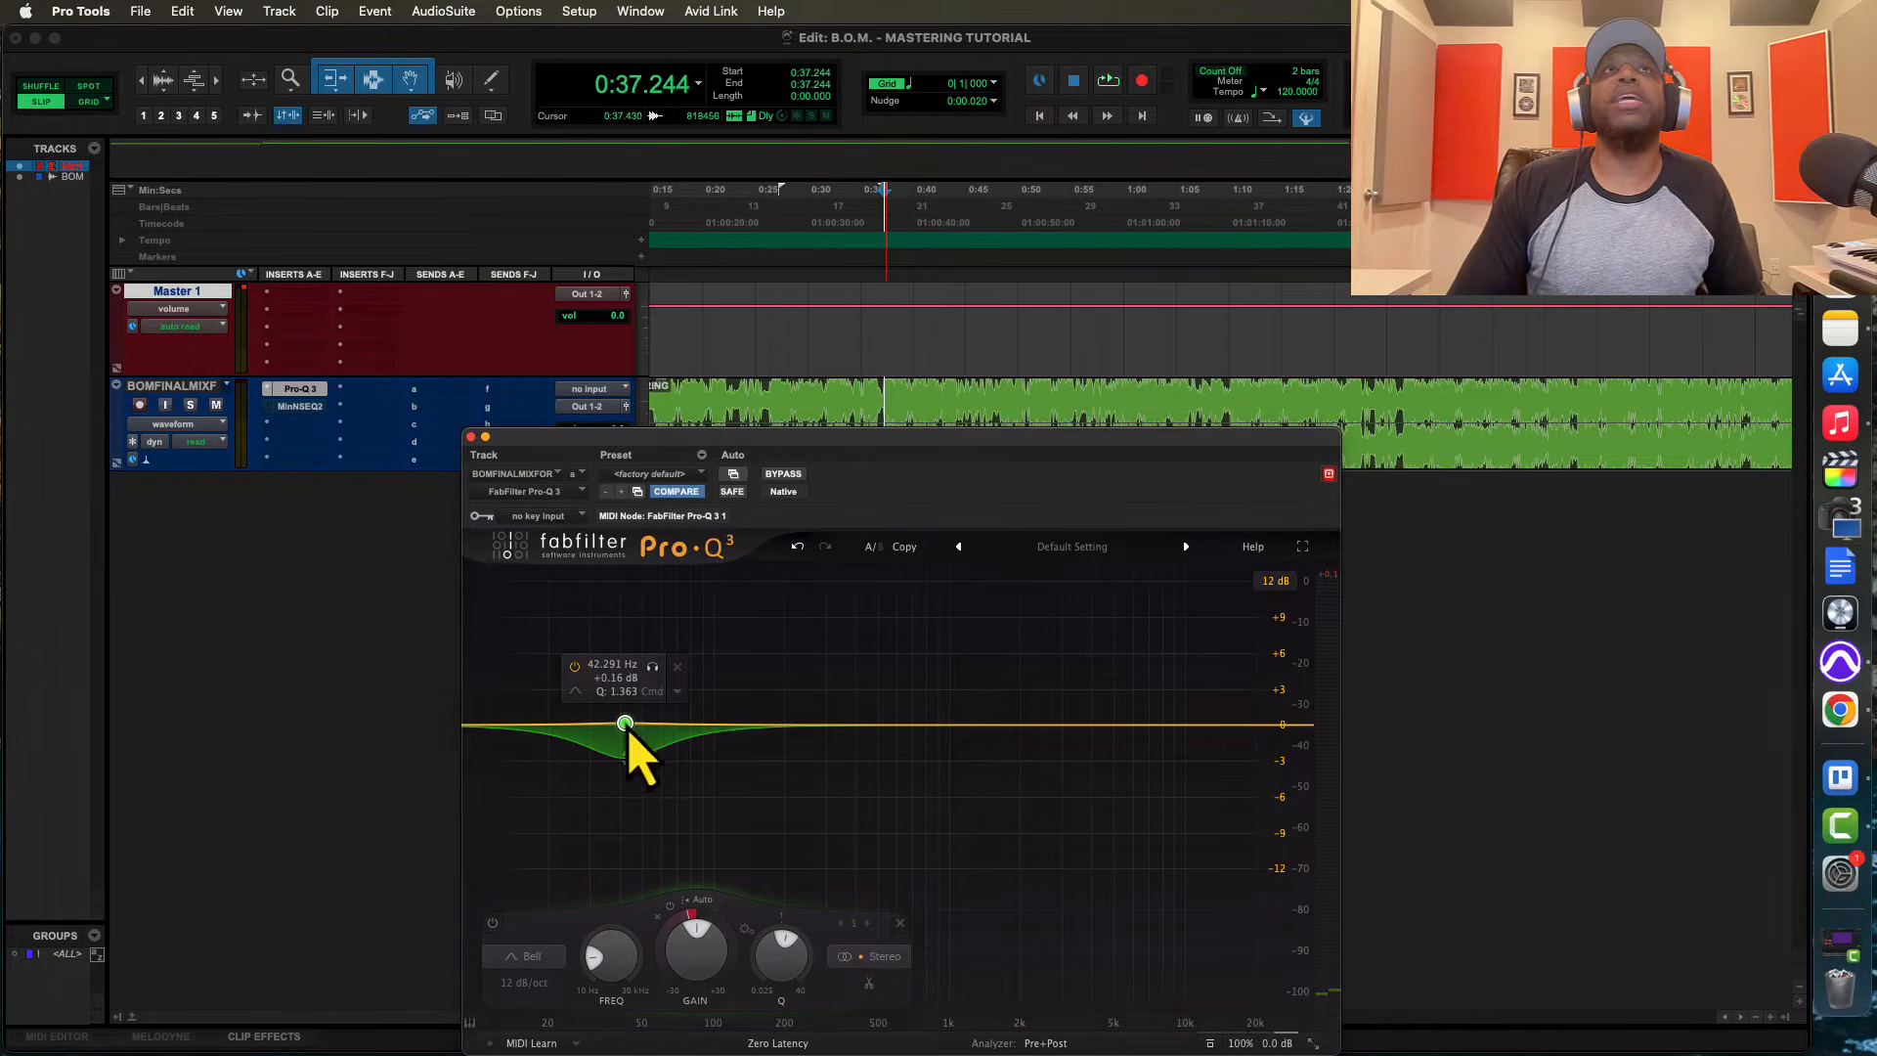
Lower the dynamic bell band to about 36 Hz and narrow its Q to about 1.9 while auditioning the mix
{"action": "key", "text": "space"}
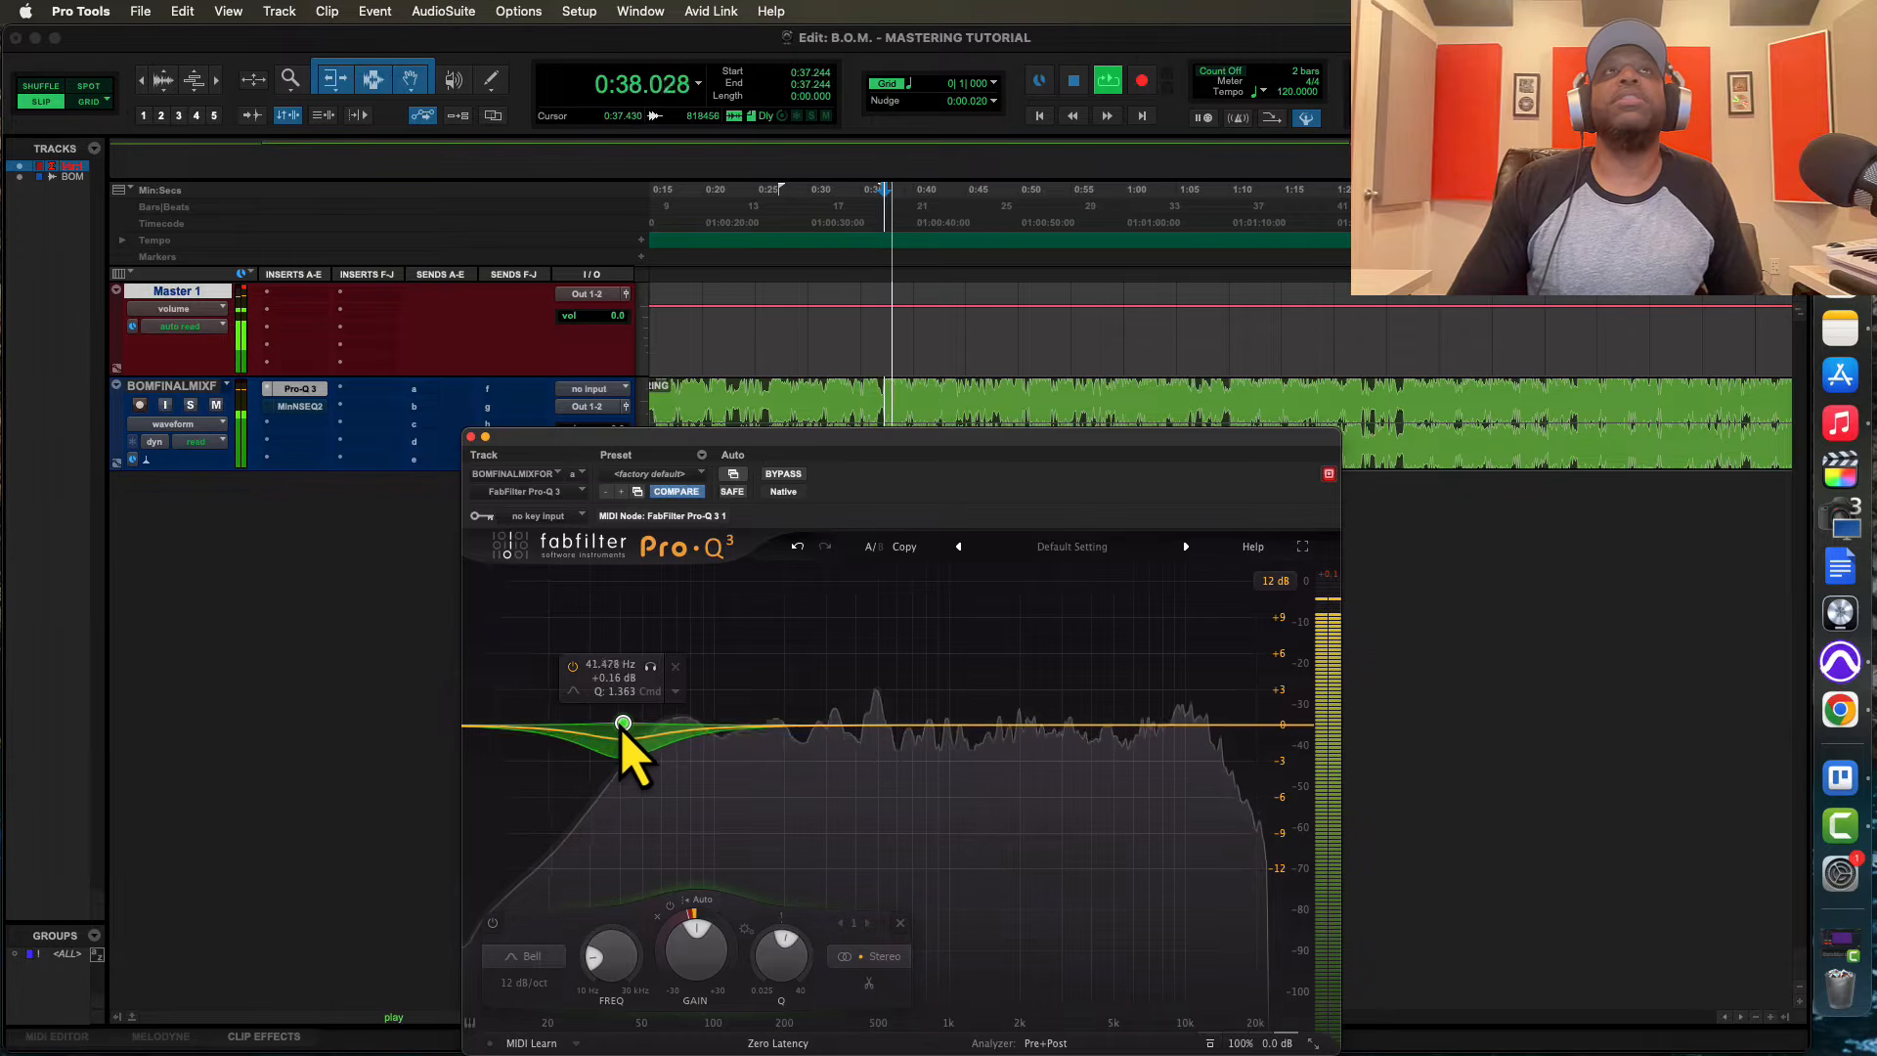
{"action": "left_click_drag", "start_coordinate": [626, 726], "coordinate": [614, 726]}
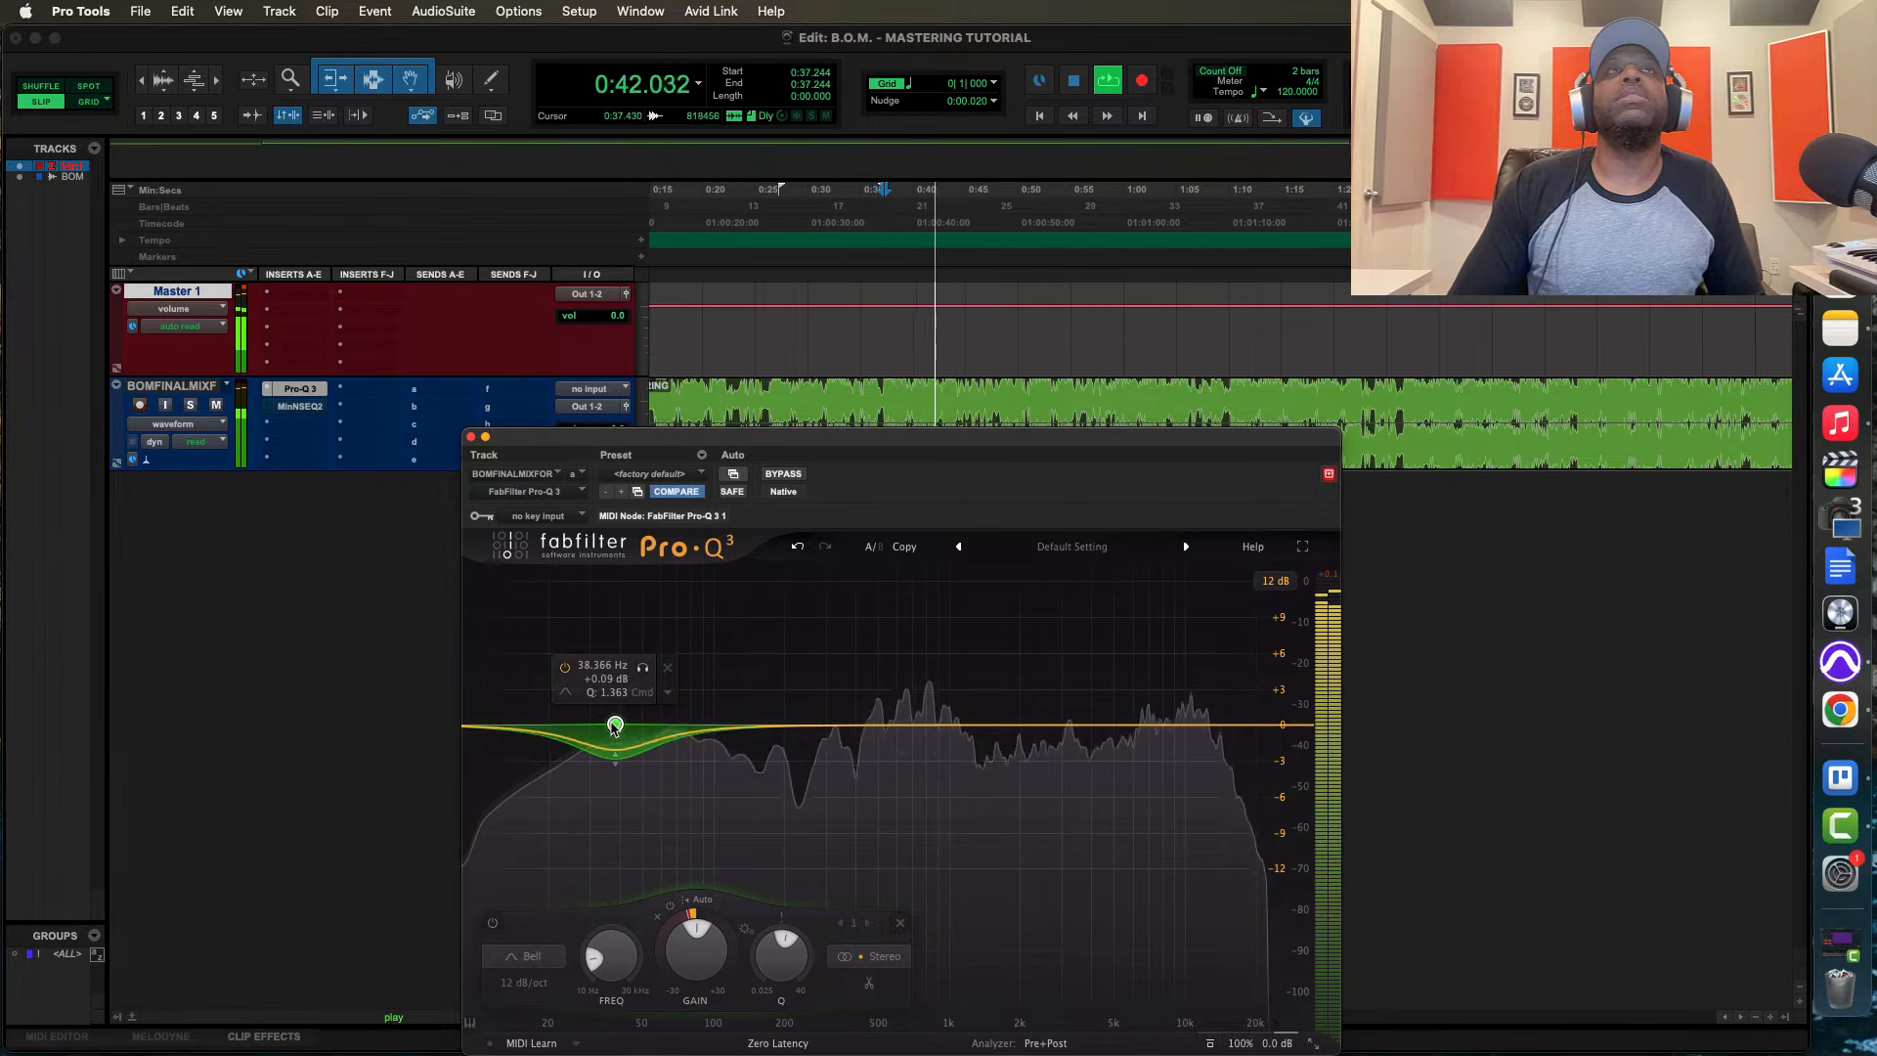
{"action": "left_click_drag", "start_coordinate": [611, 728], "coordinate": [603, 727]}
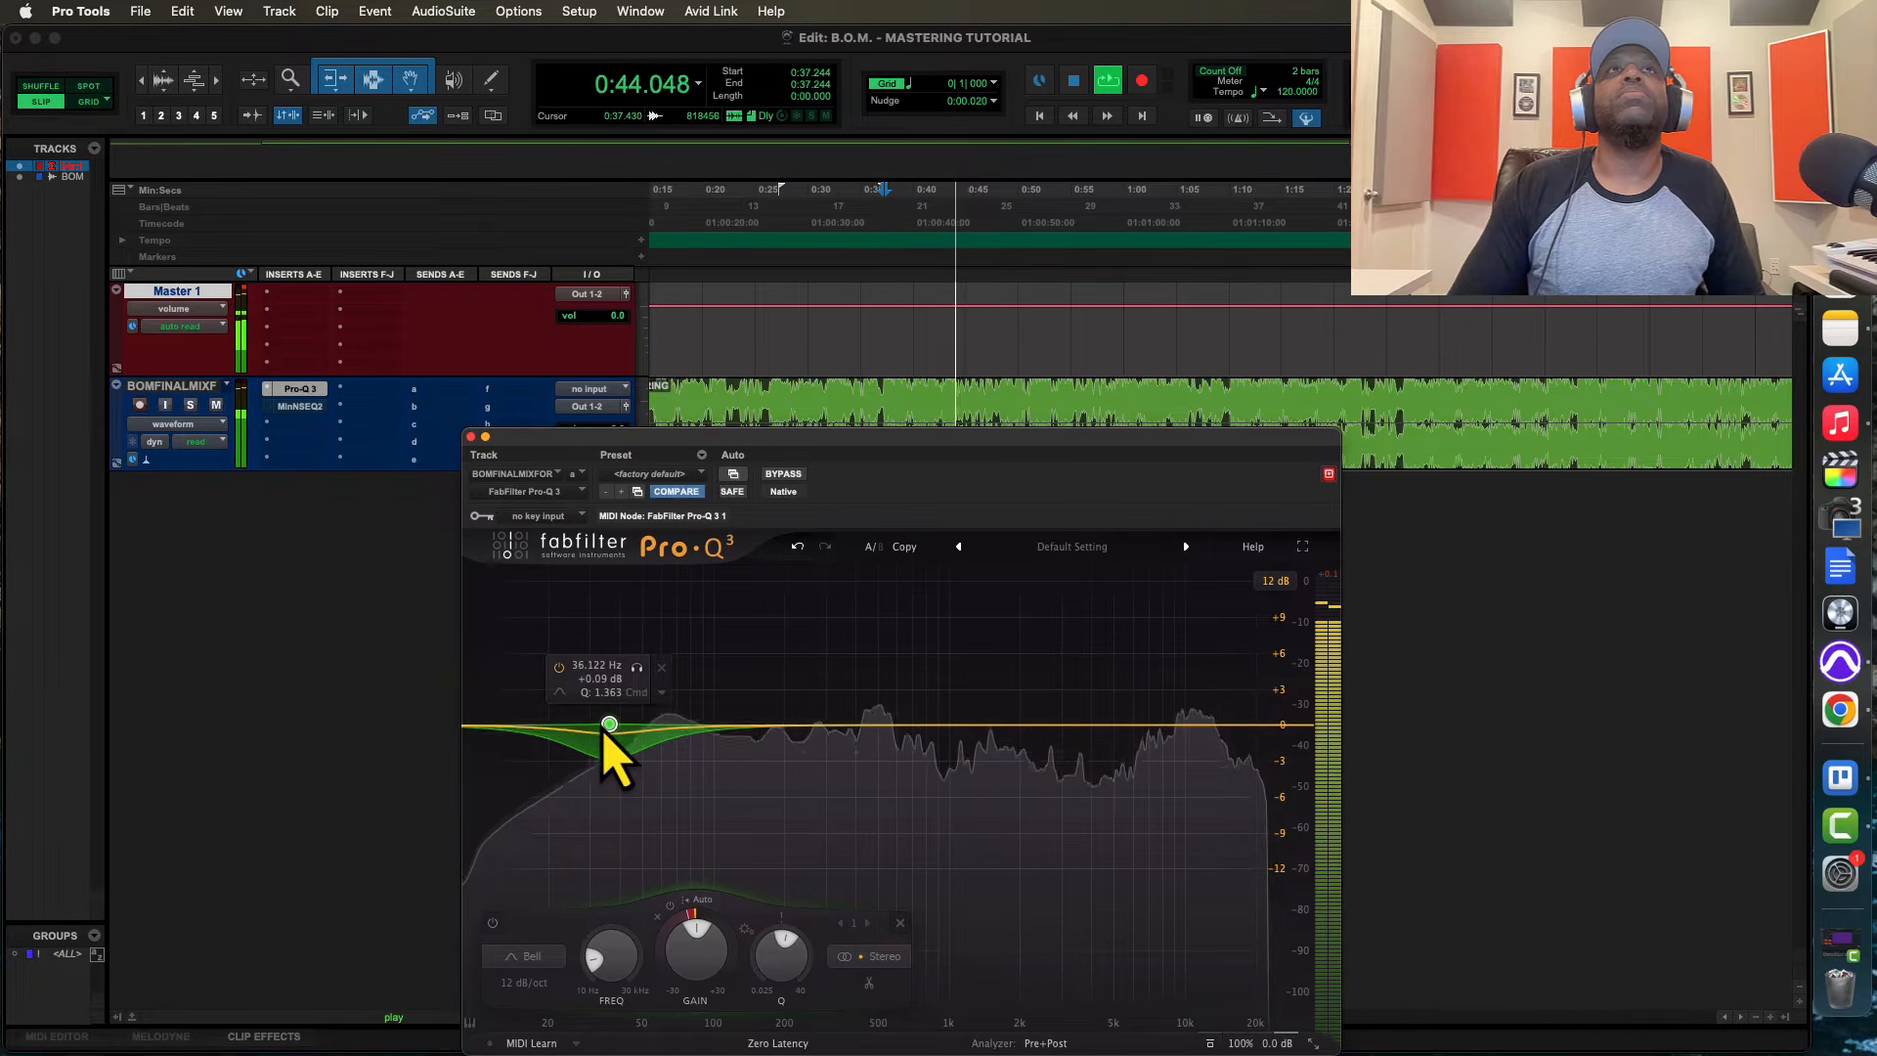
{"action": "scroll", "coordinate": [602, 725], "scroll_direction": "up", "scroll_amount": 1}
{"action": "scroll", "coordinate": [603, 727], "scroll_direction": "up", "scroll_amount": 1}
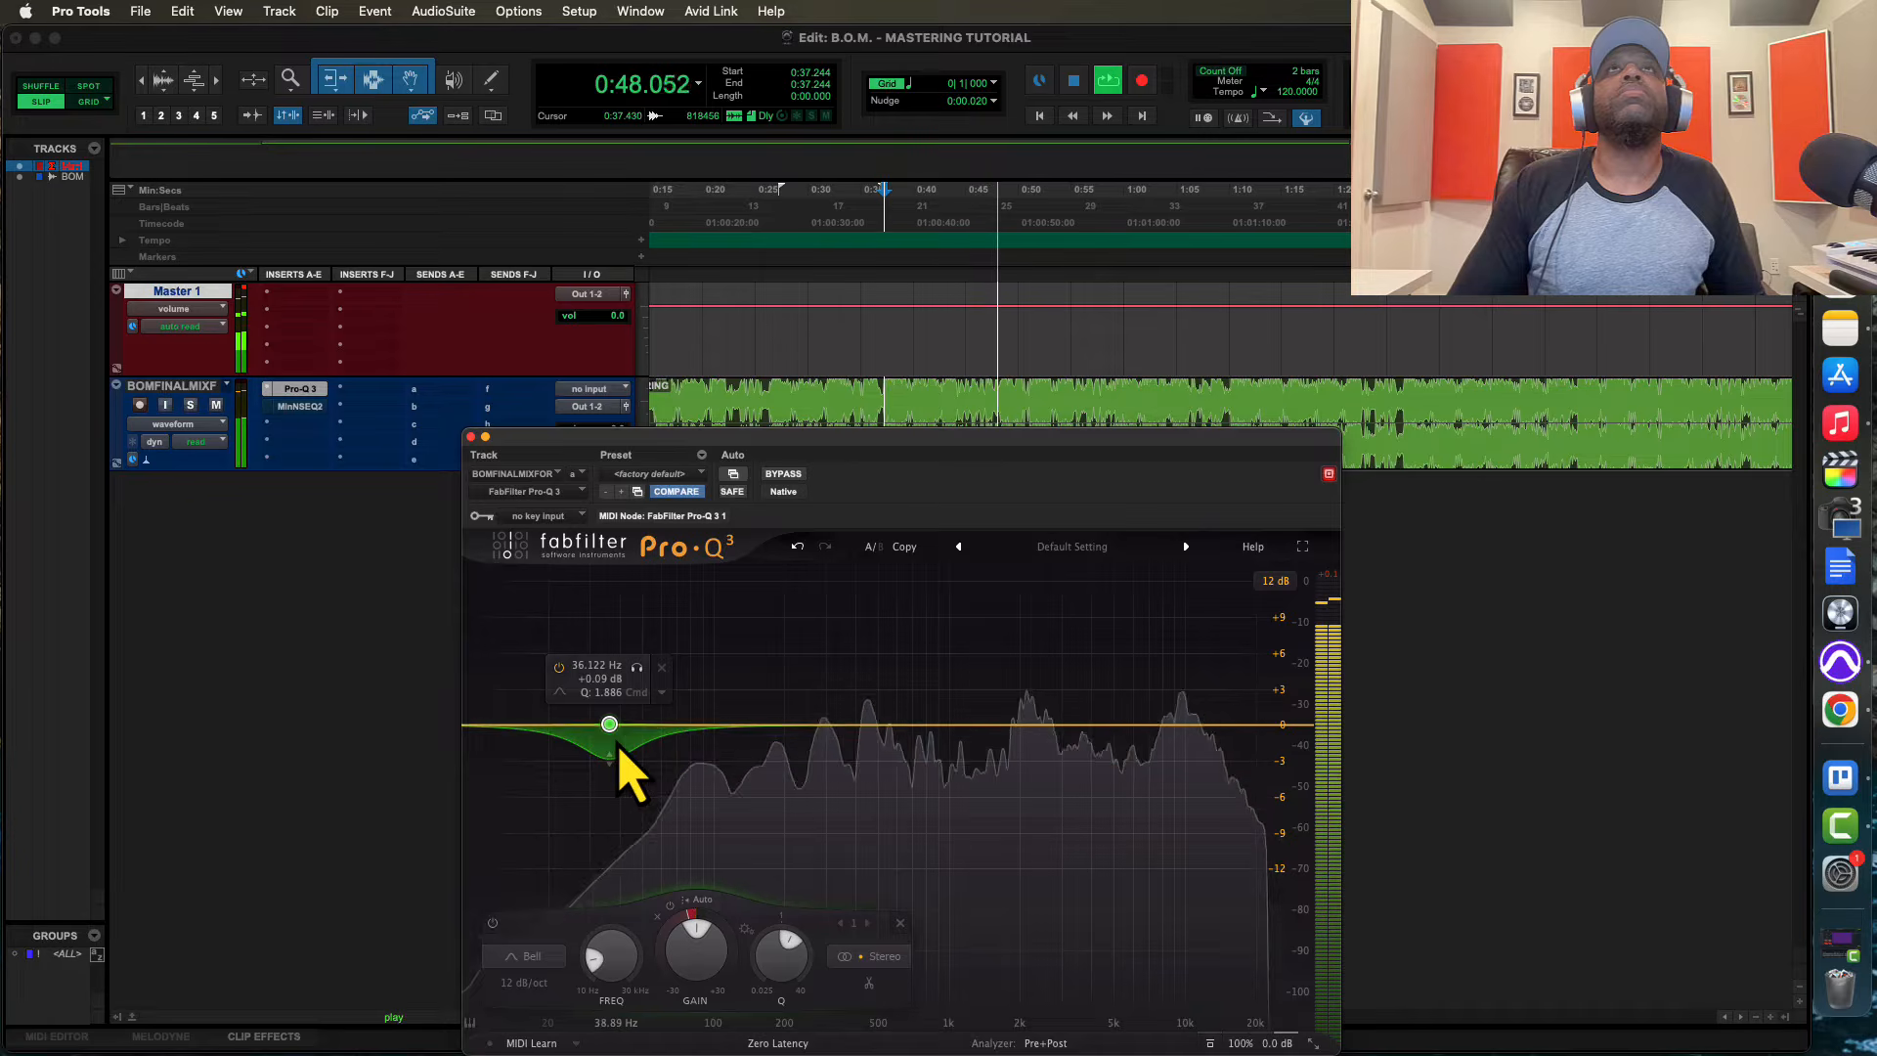
{"action": "key", "text": "space"}
{"action": "key", "text": "space"}
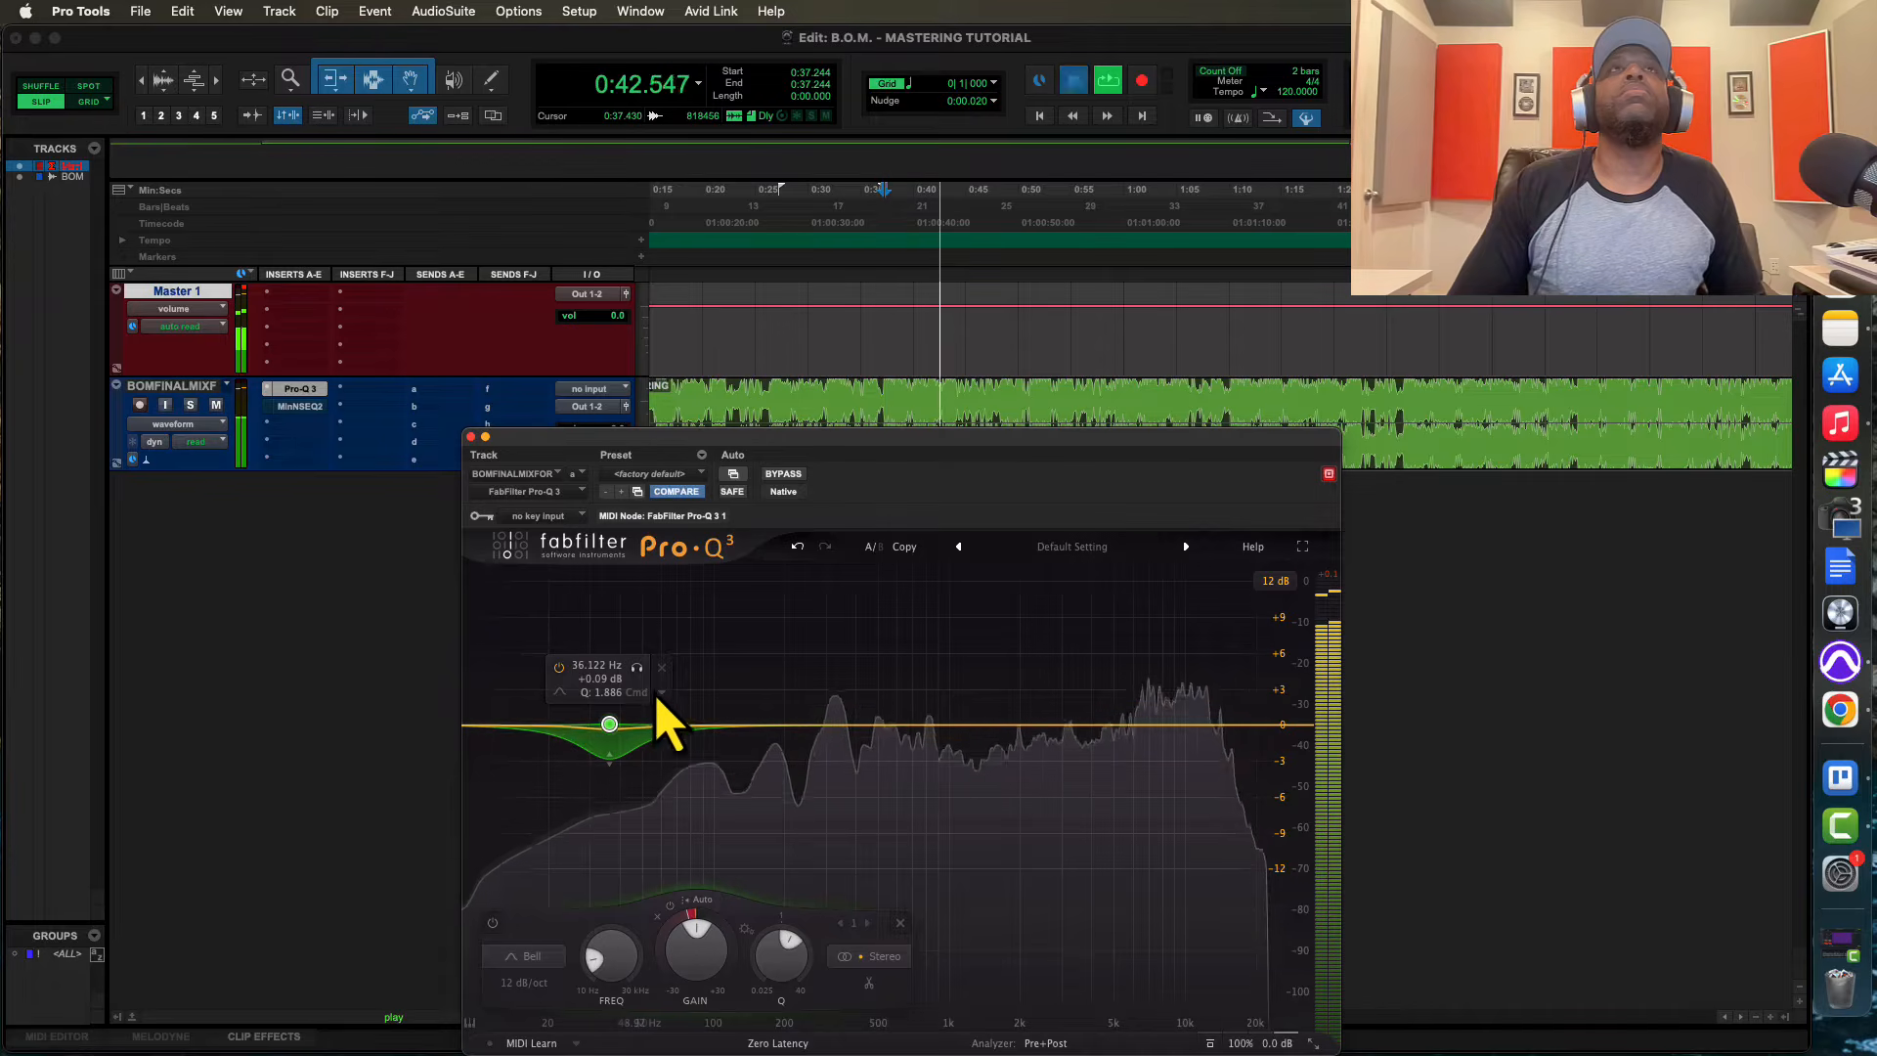
{"action": "key", "text": "space"}
Change the low band's shape to Low Shelf and move it to about 40 Hz during playback
{"action": "mouse_move", "coordinate": [565, 708]}
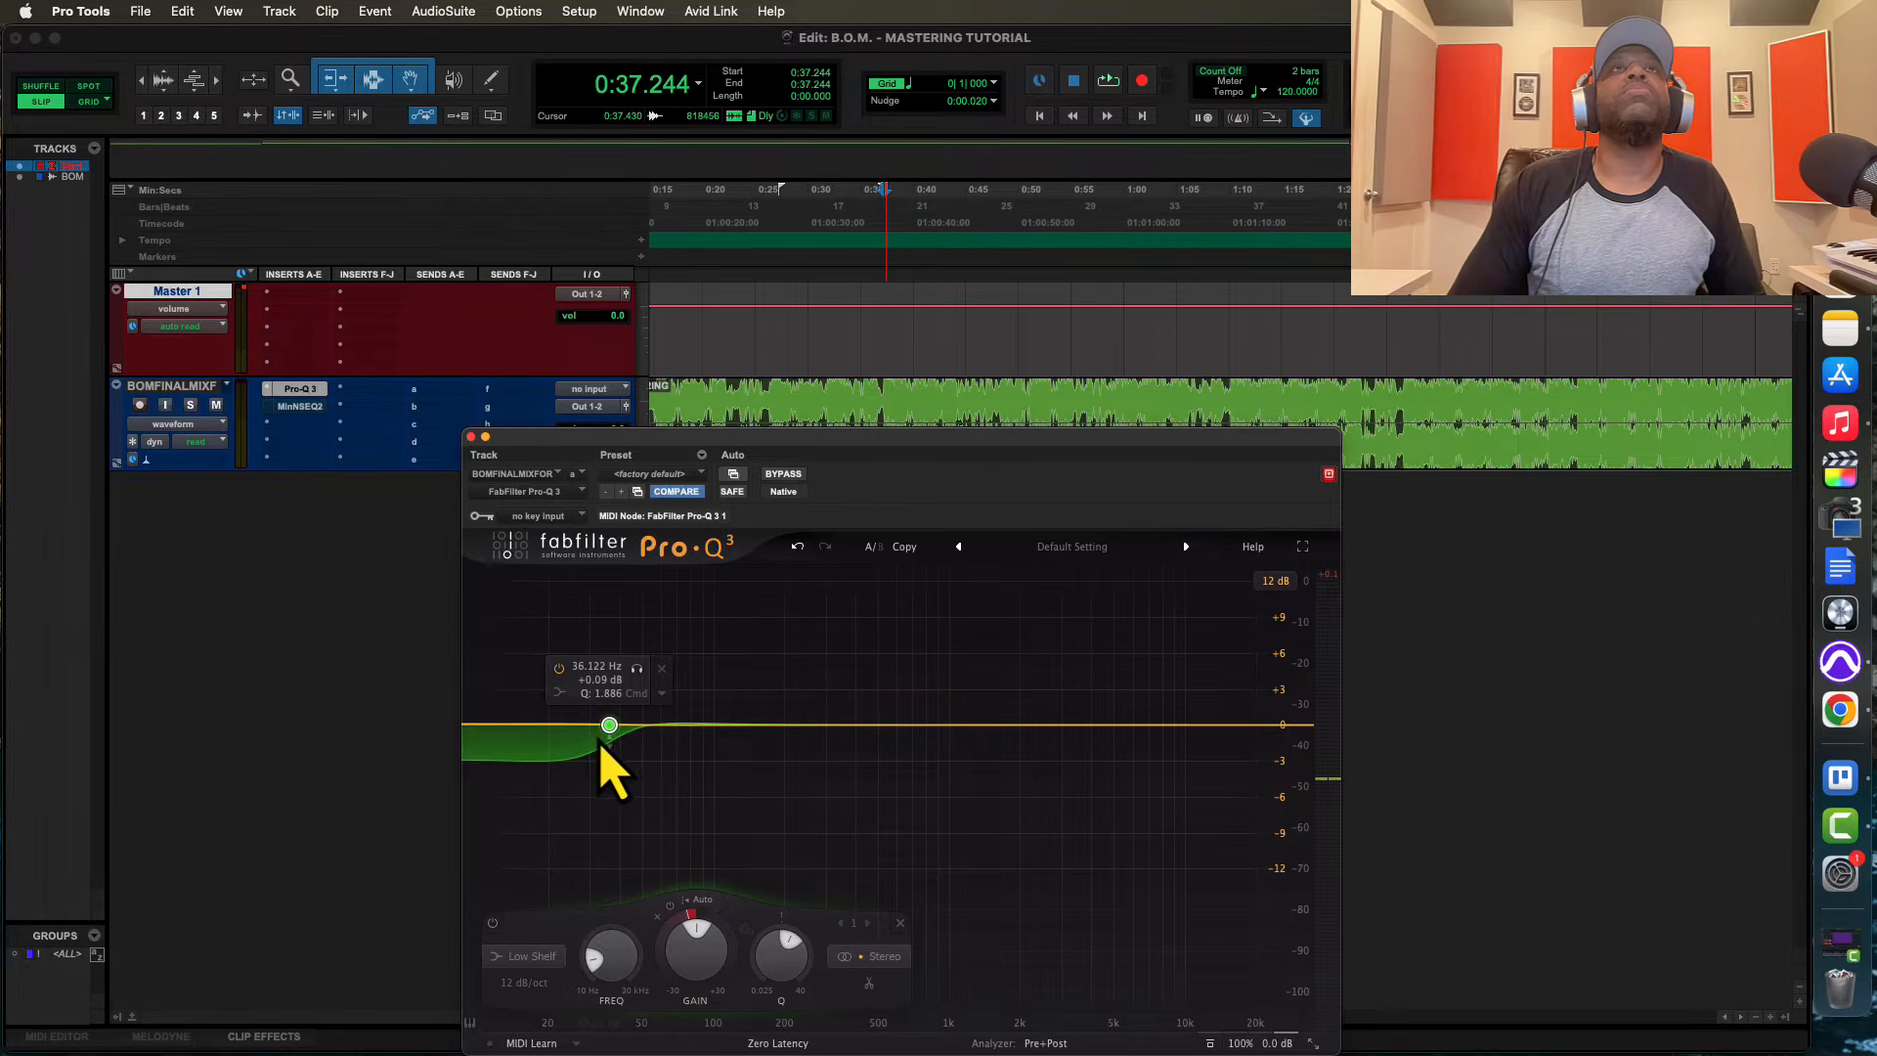
{"action": "key", "text": "space"}
{"action": "left_click_drag", "start_coordinate": [600, 743], "coordinate": [618, 735]}
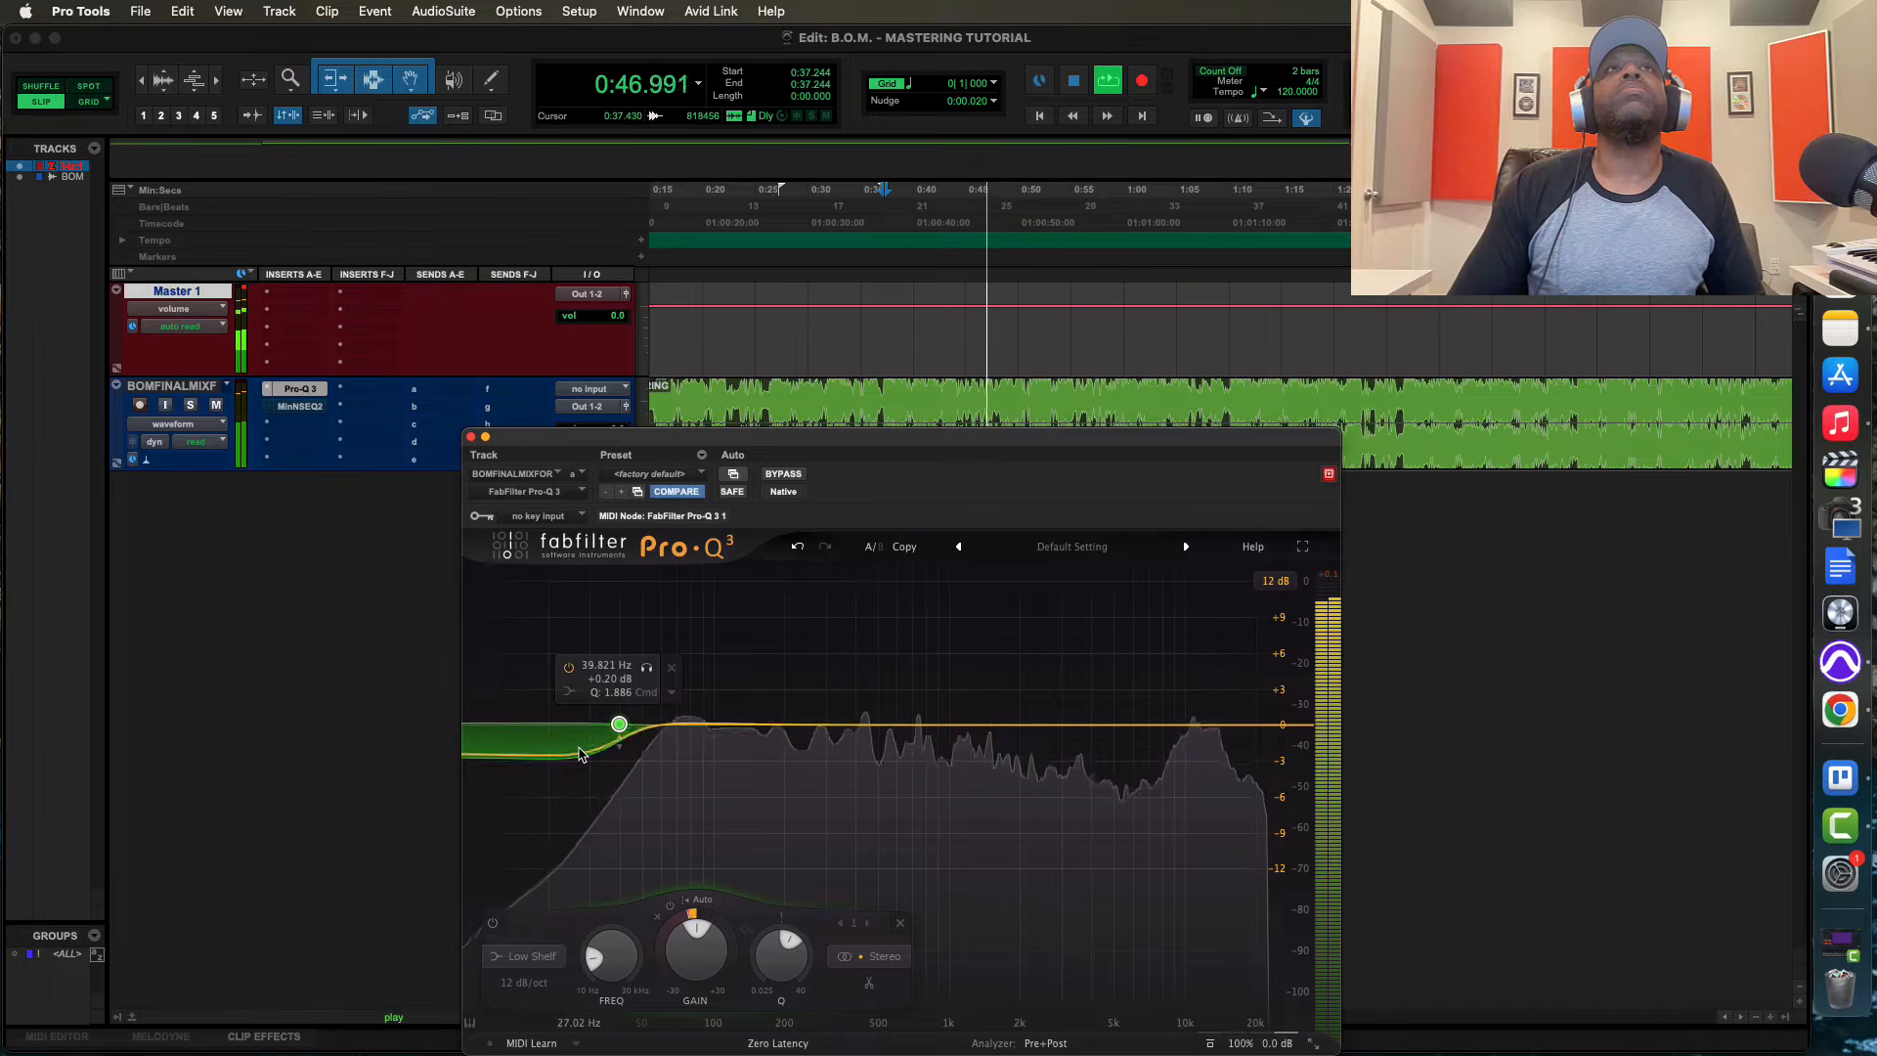
{"action": "key", "text": "space"}
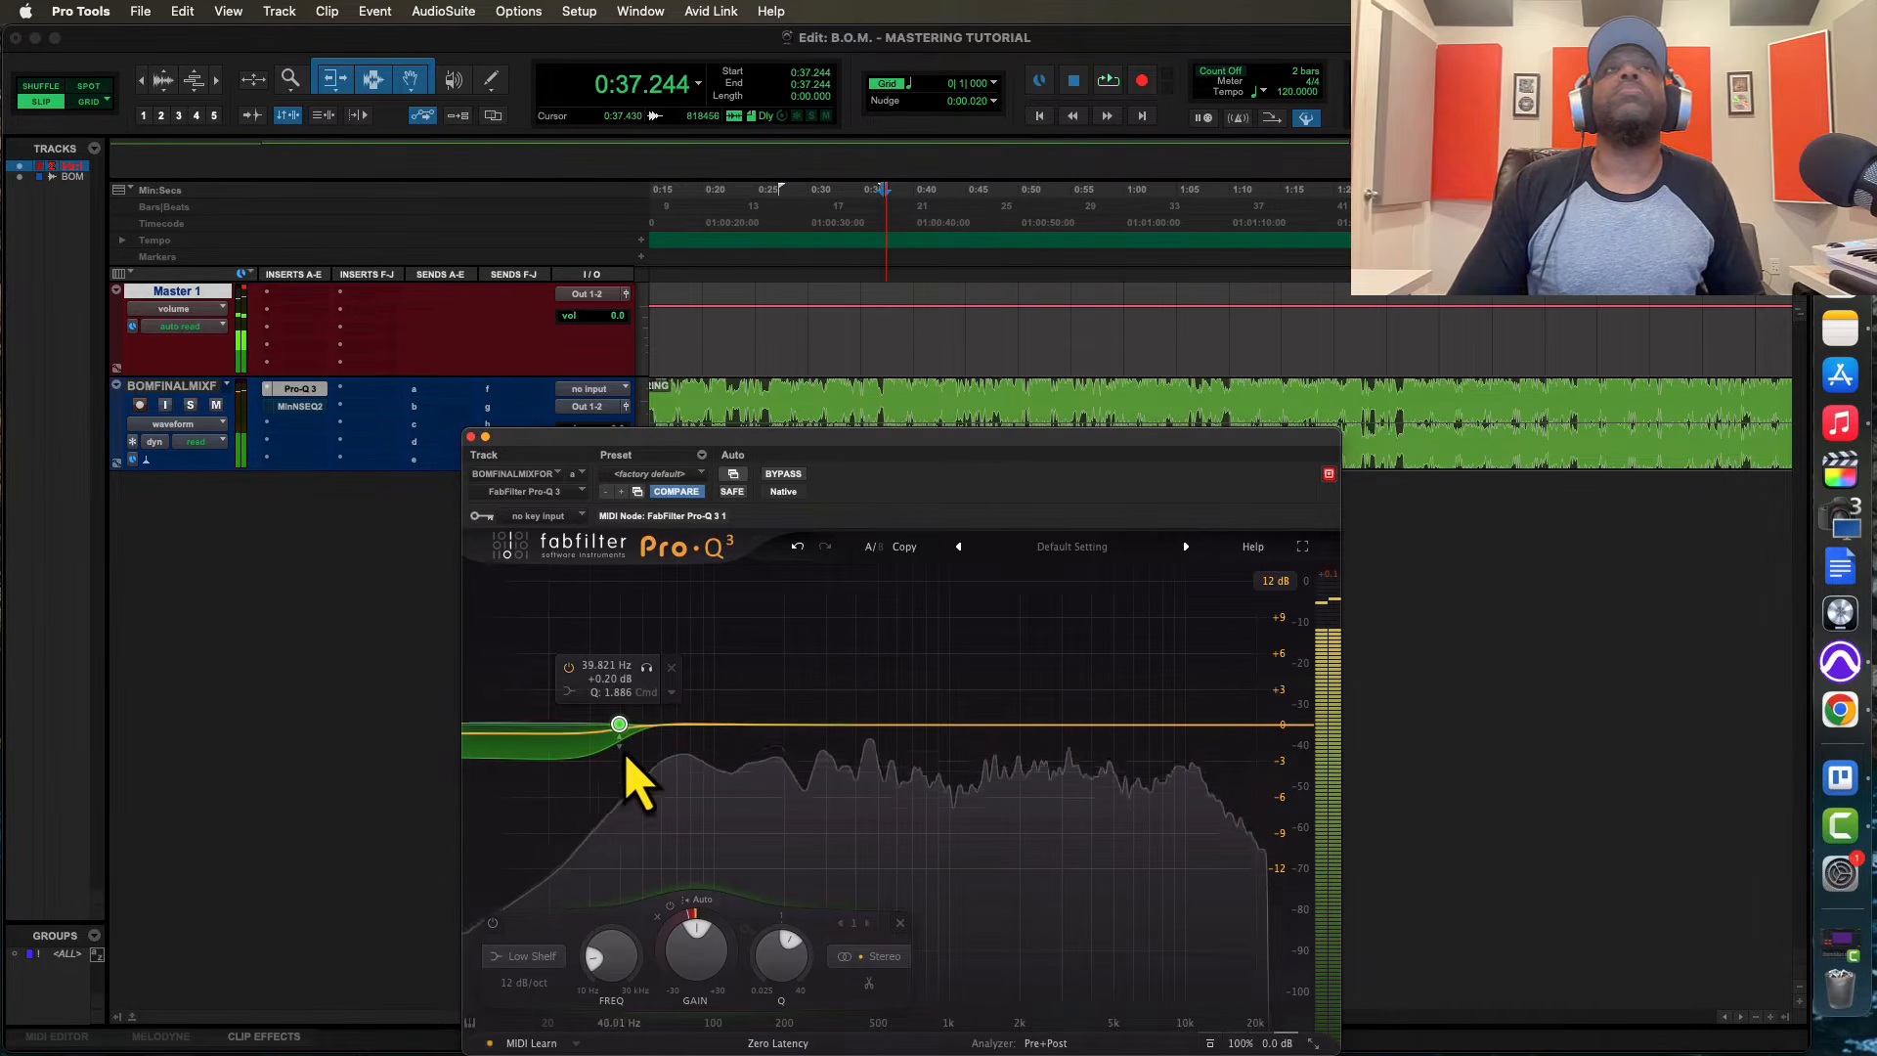
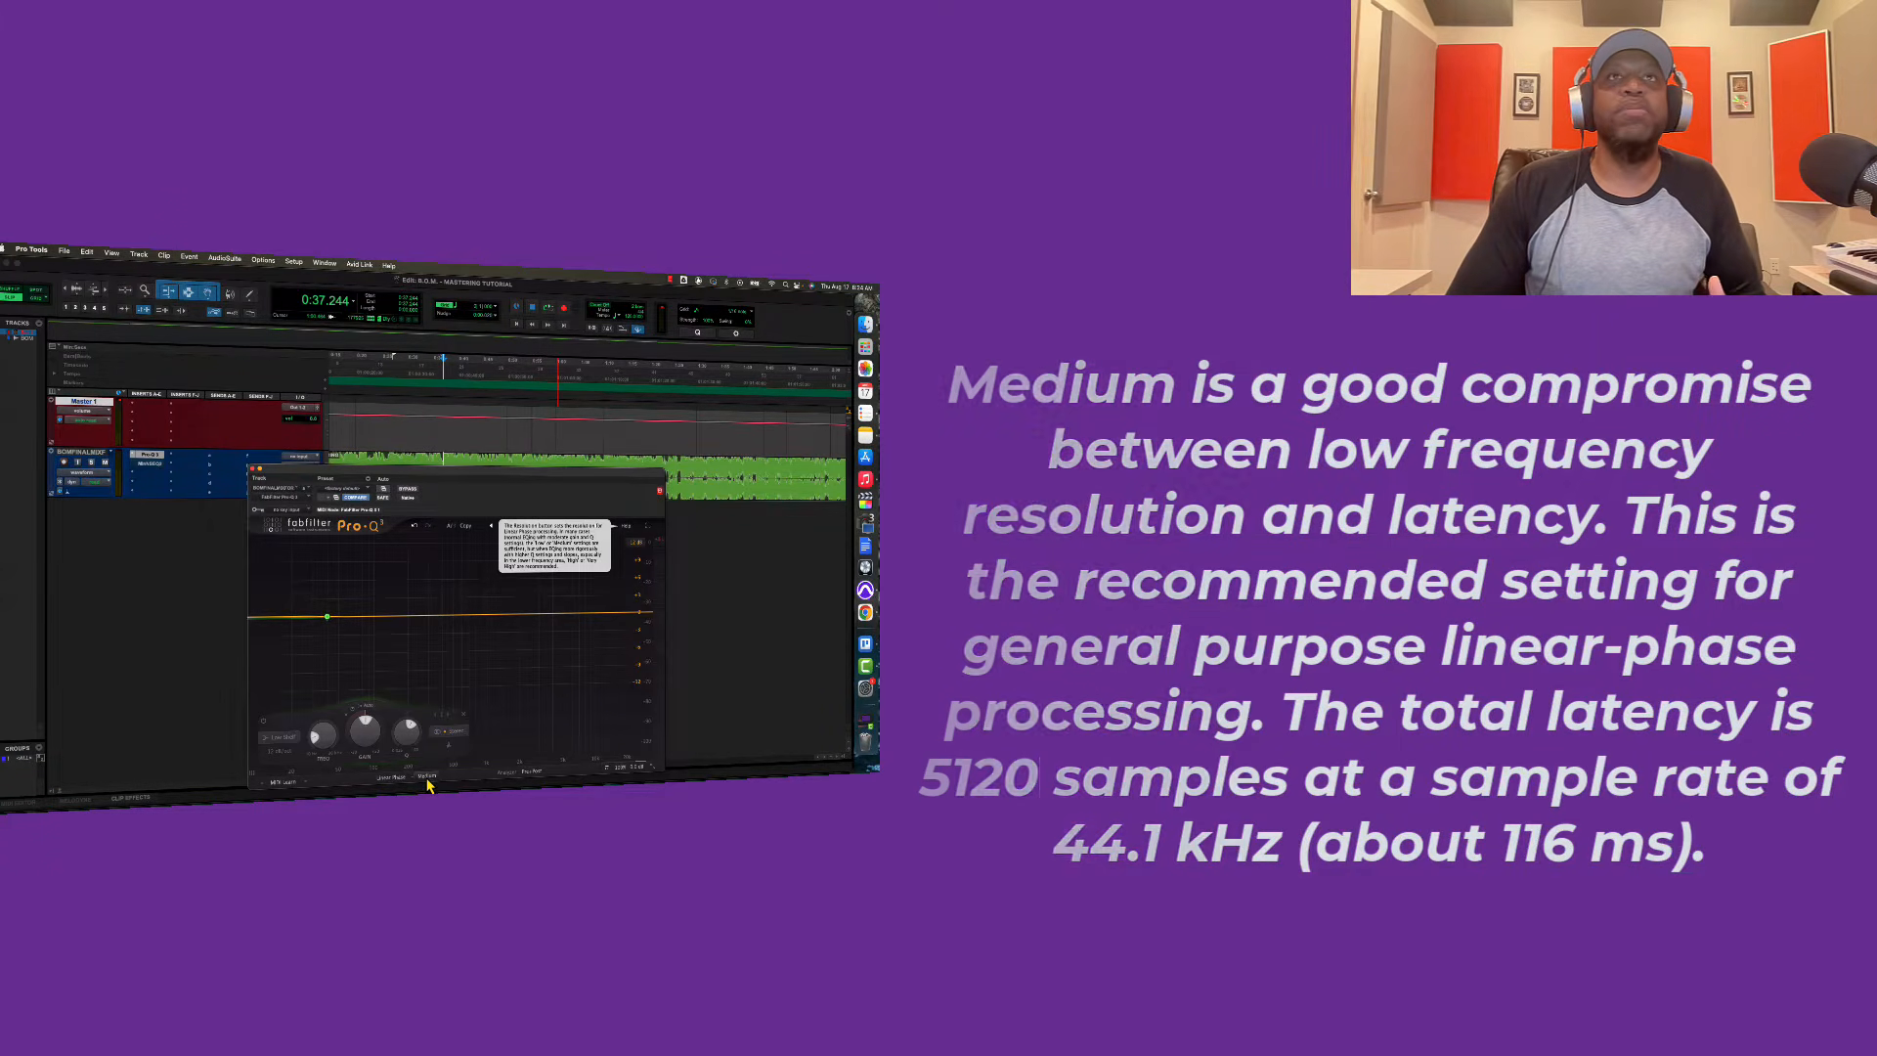
Try the High and Very High resolutions for Pro-Q 3's linear-phase processing and return the resolution to Medium
{"action": "left_click", "coordinate": [428, 779]}
{"action": "left_click", "coordinate": [436, 760]}
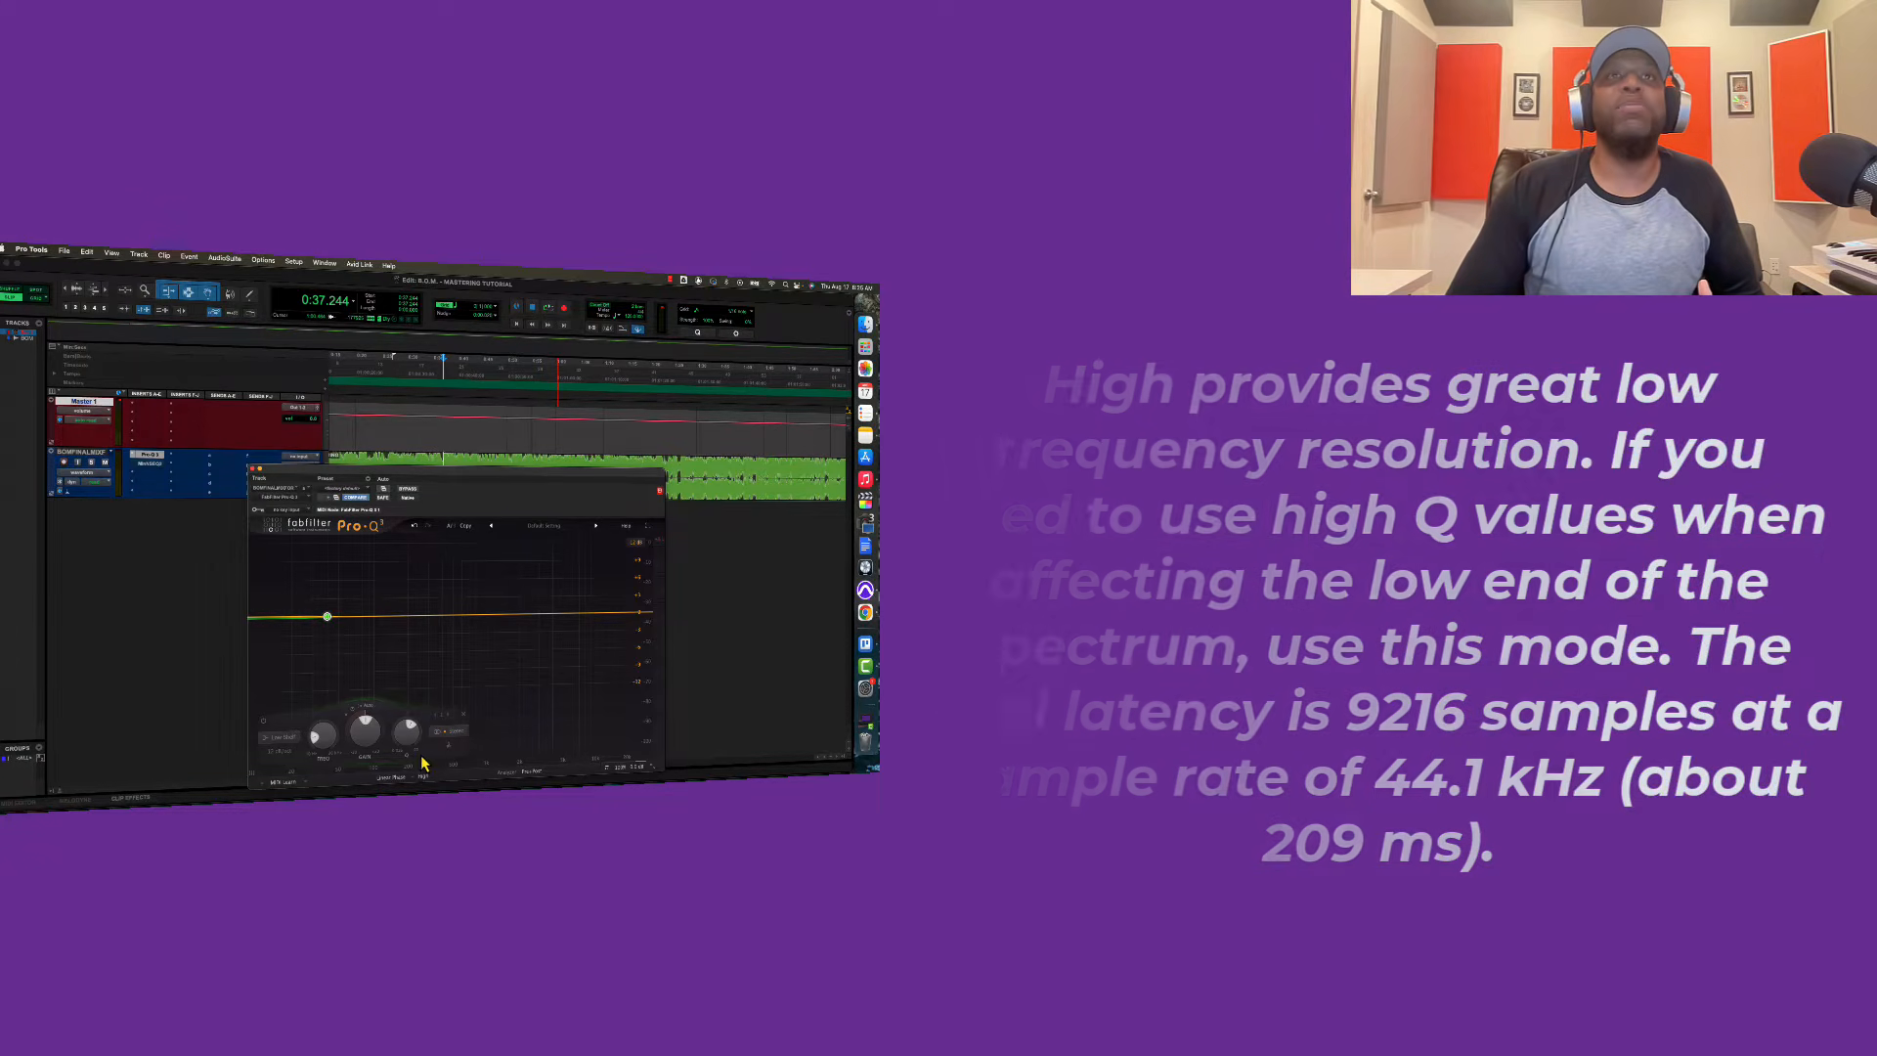
{"action": "left_click", "coordinate": [430, 778]}
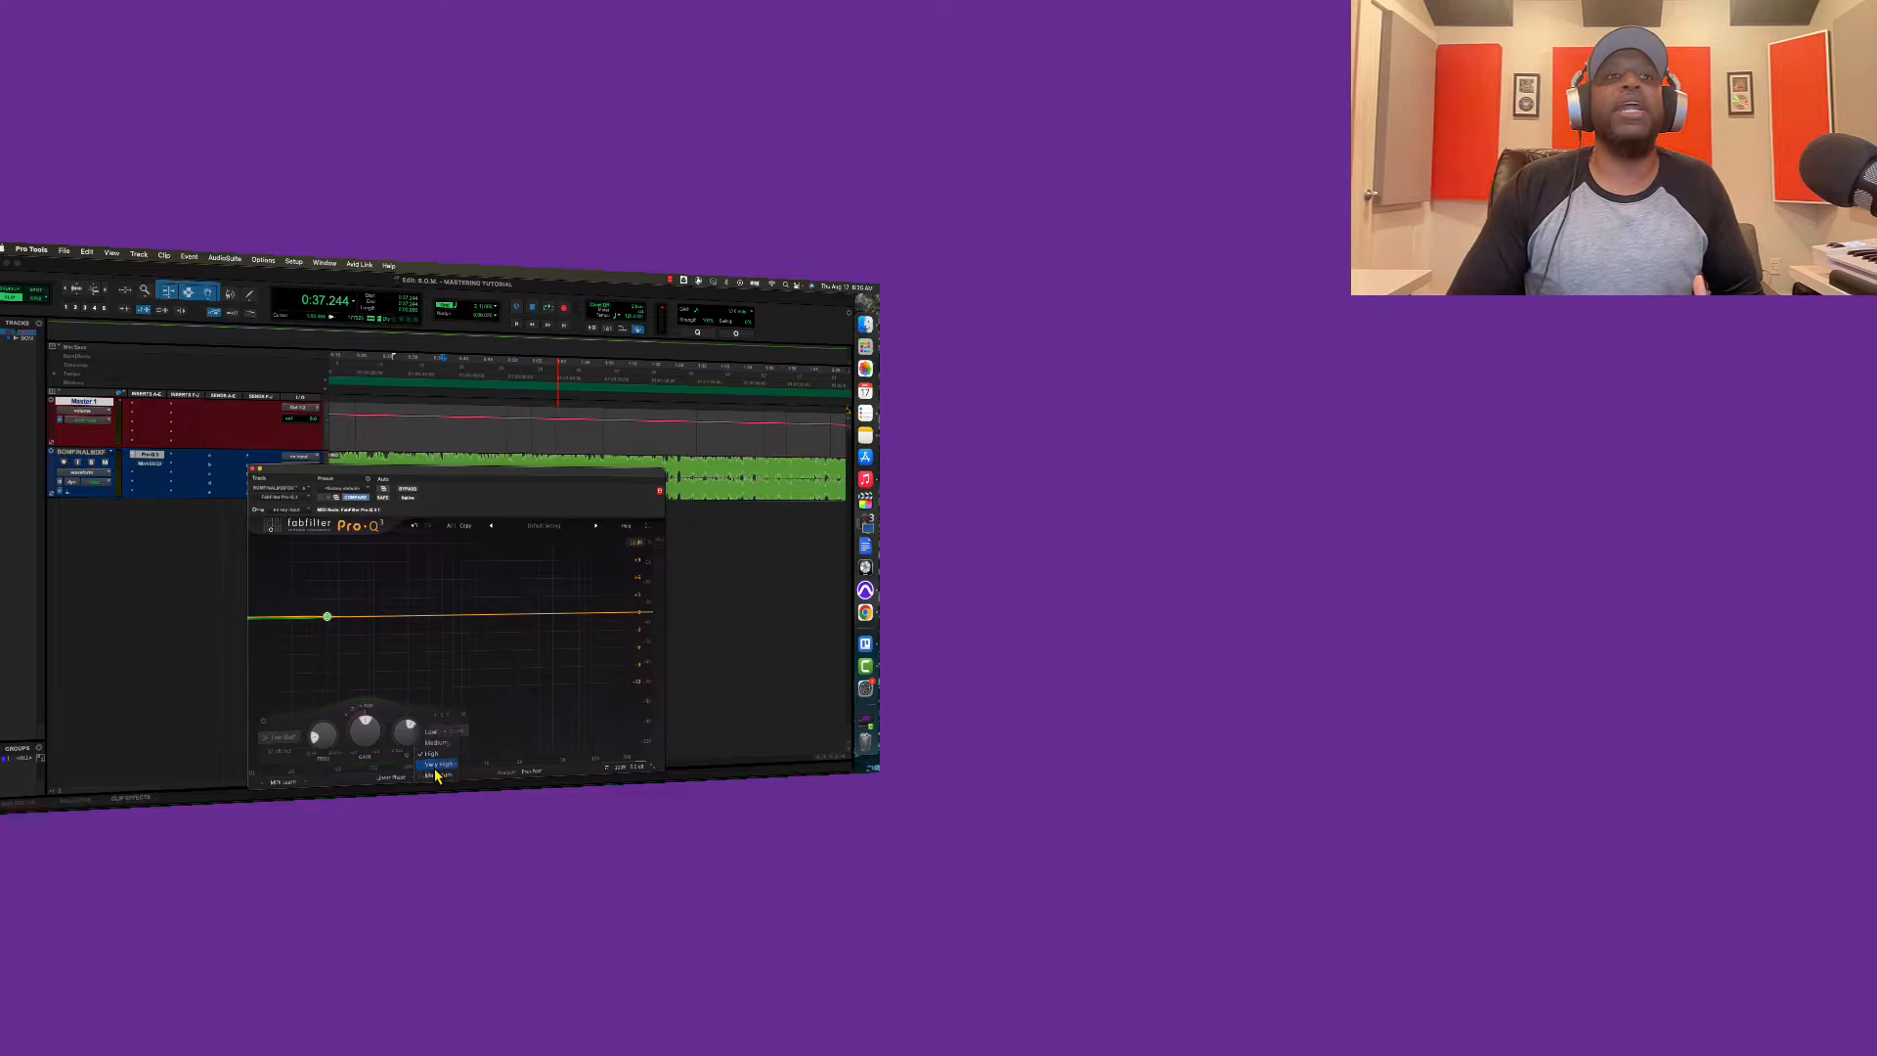
{"action": "left_click", "coordinate": [435, 770]}
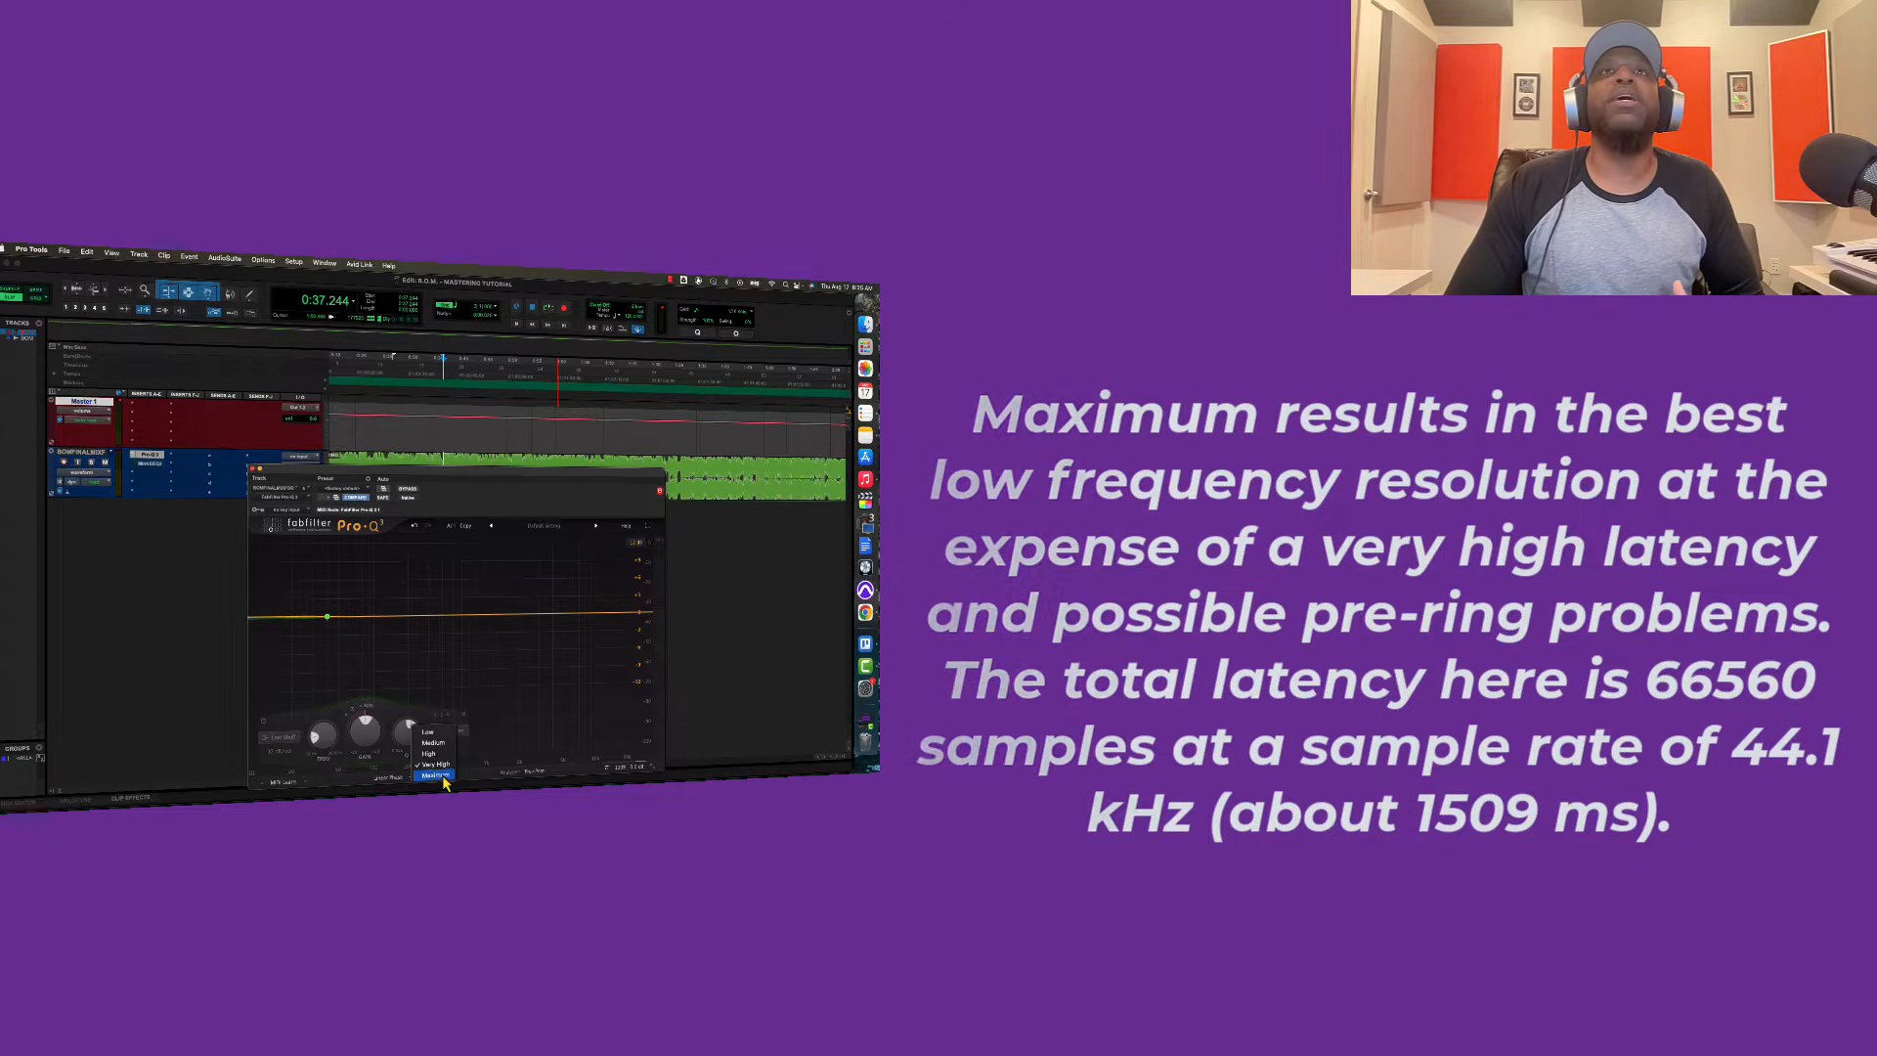
{"action": "left_click", "coordinate": [465, 780]}
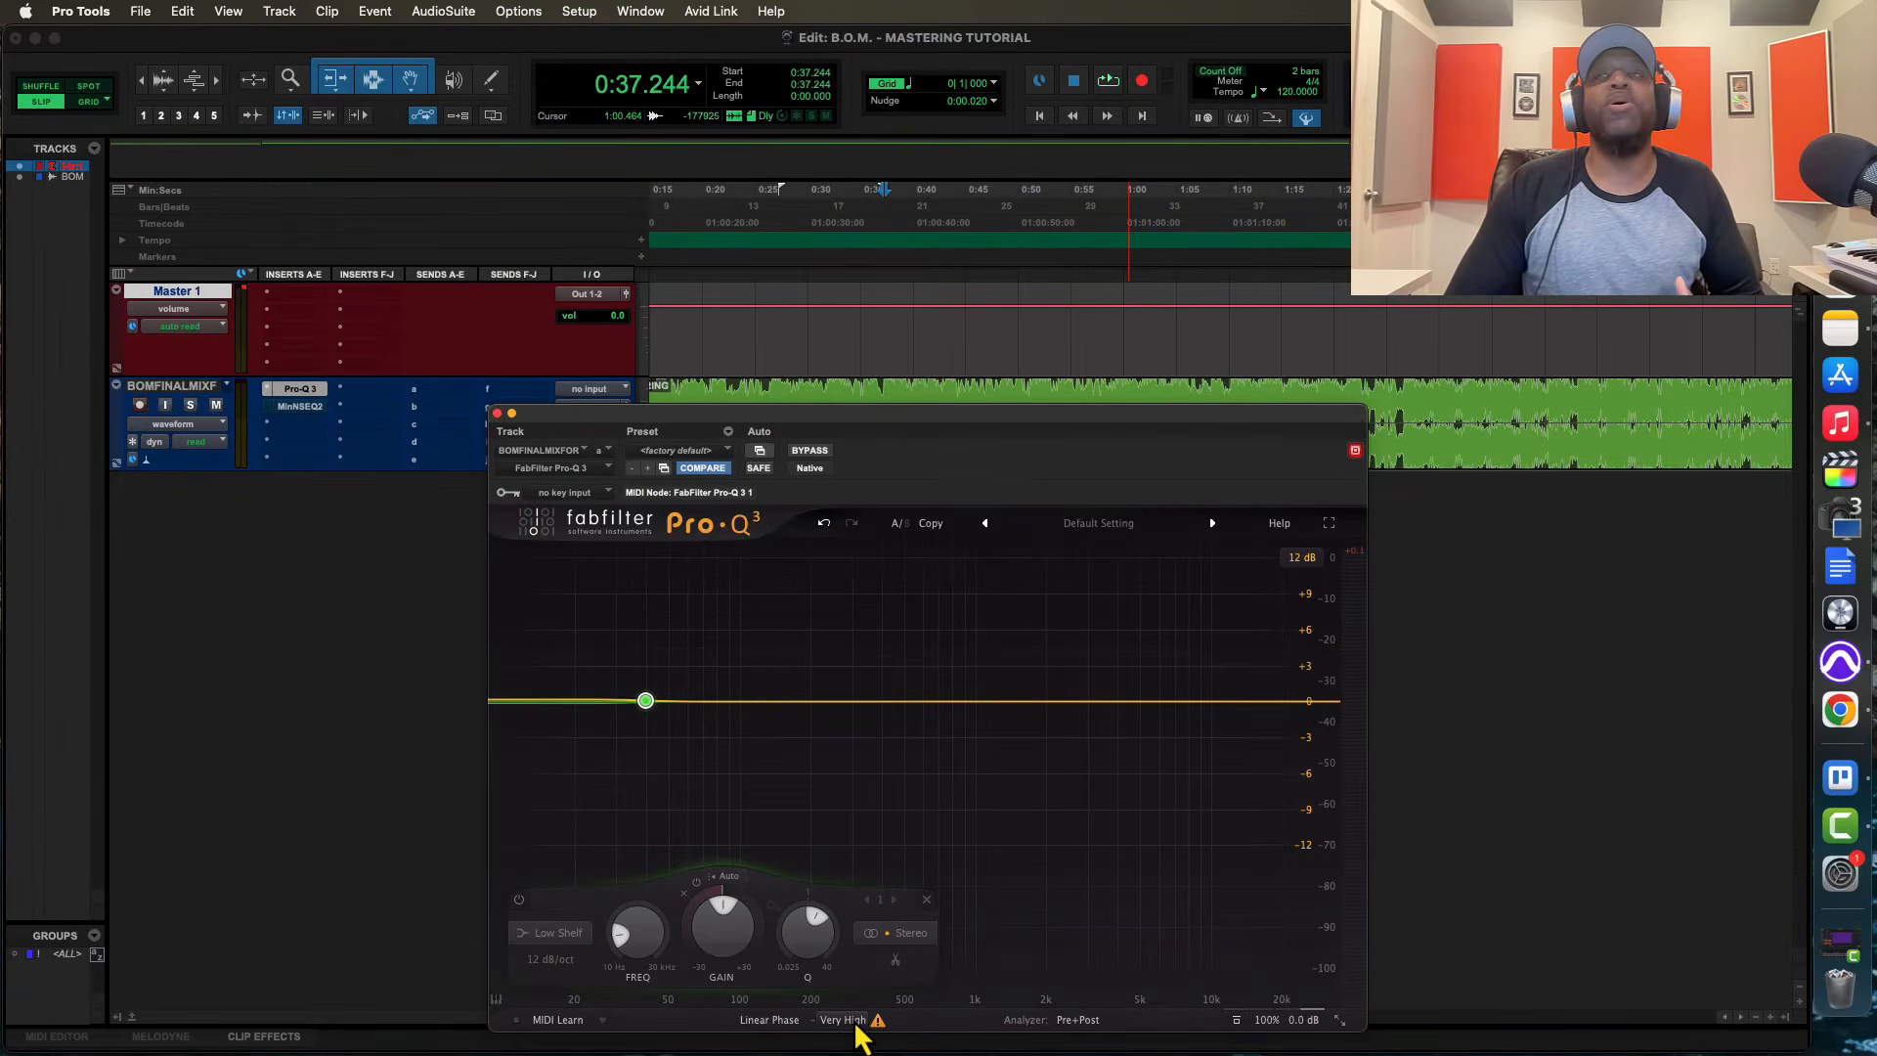
{"action": "mouse_move", "coordinate": [853, 1022]}
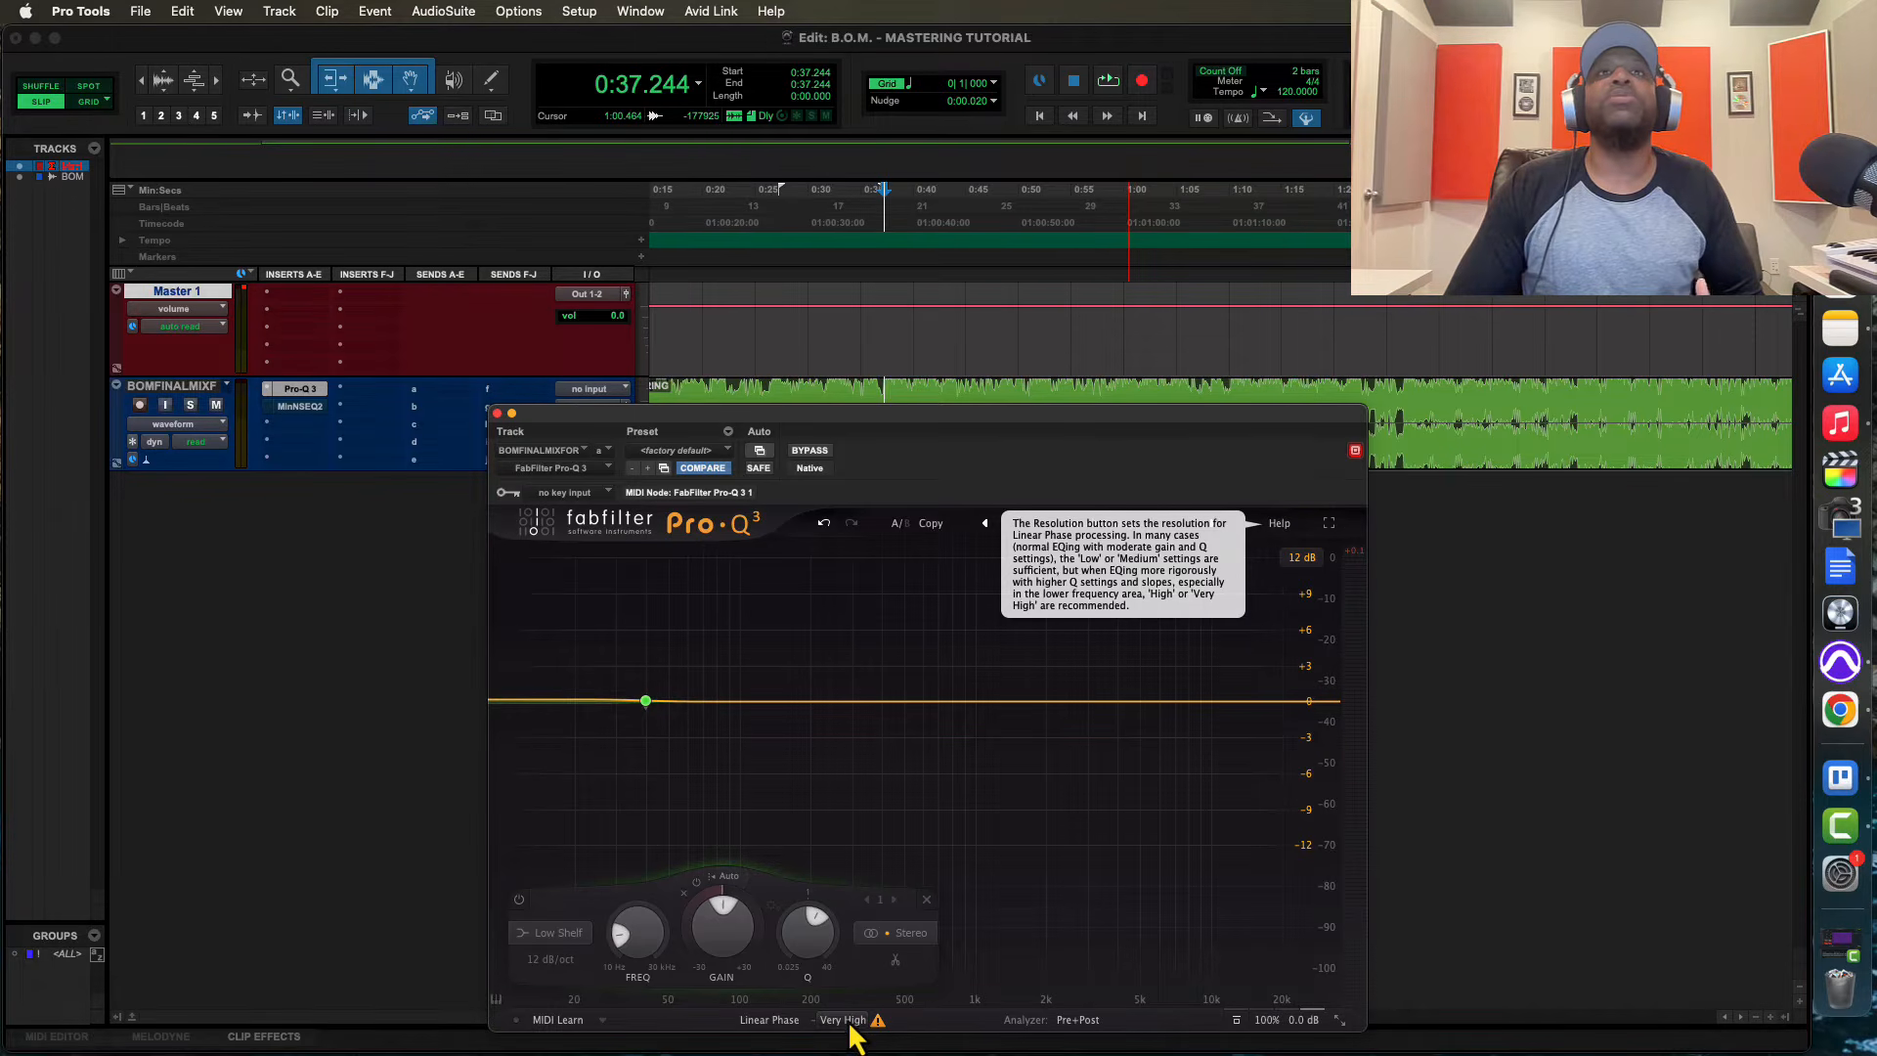
{"action": "left_click", "coordinate": [847, 1021]}
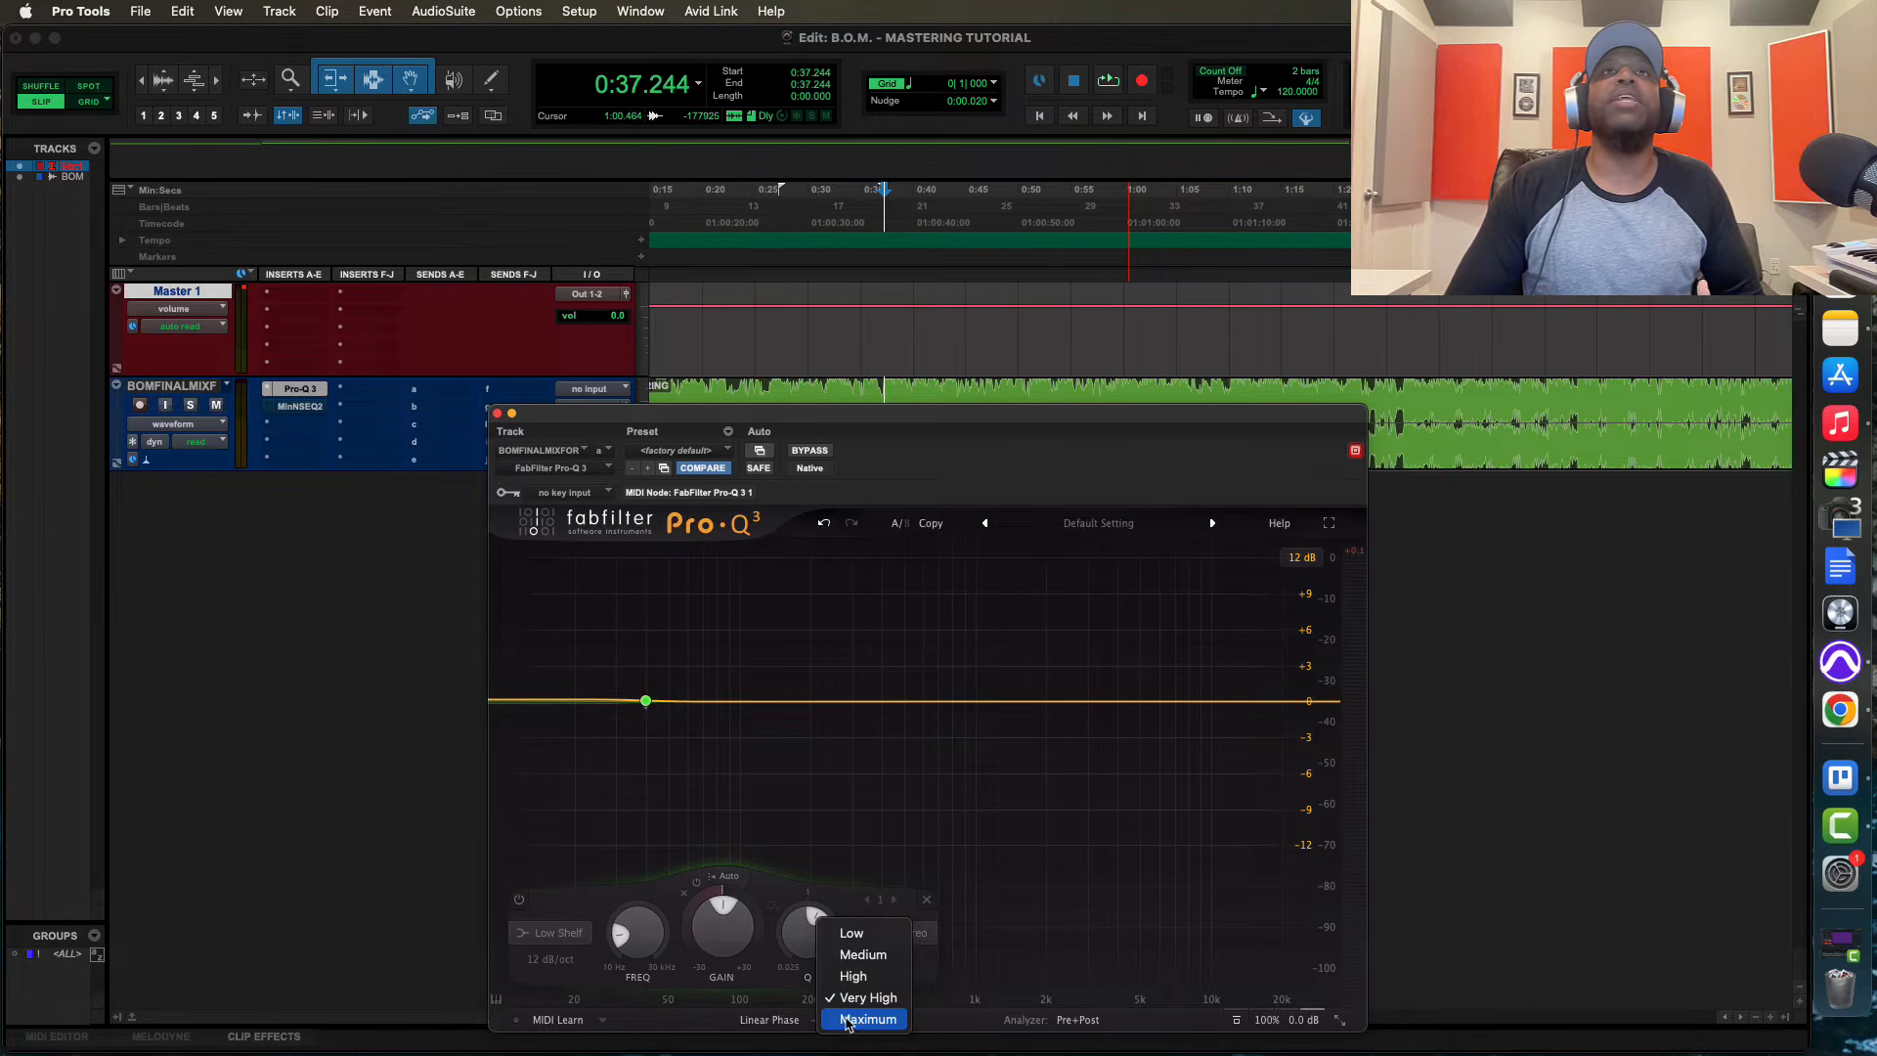
{"action": "left_click", "coordinate": [863, 955]}
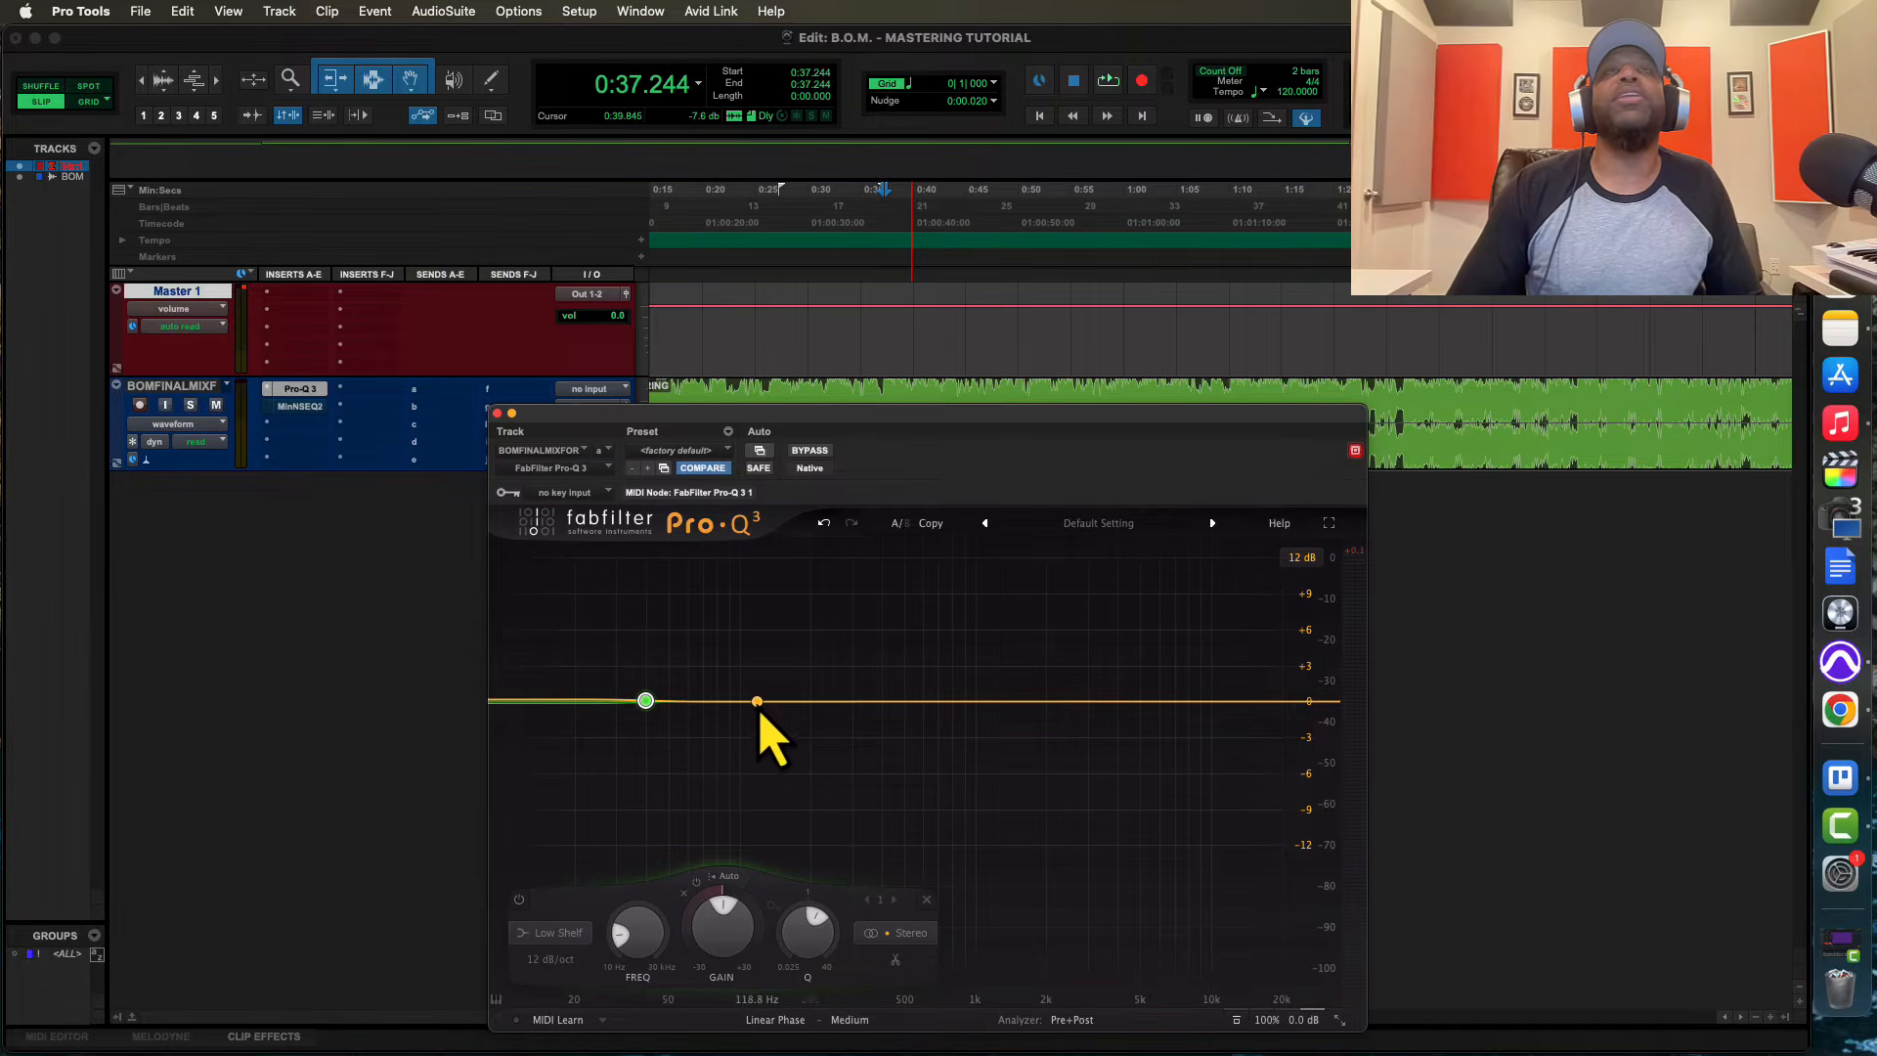
Add a bell band boosted about 6 dB near 110 Hz and audition it at Low linear-phase resolution
{"action": "left_click_drag", "start_coordinate": [758, 701], "coordinate": [763, 653]}
{"action": "key", "text": "space"}
{"action": "left_click", "coordinate": [853, 1021]}
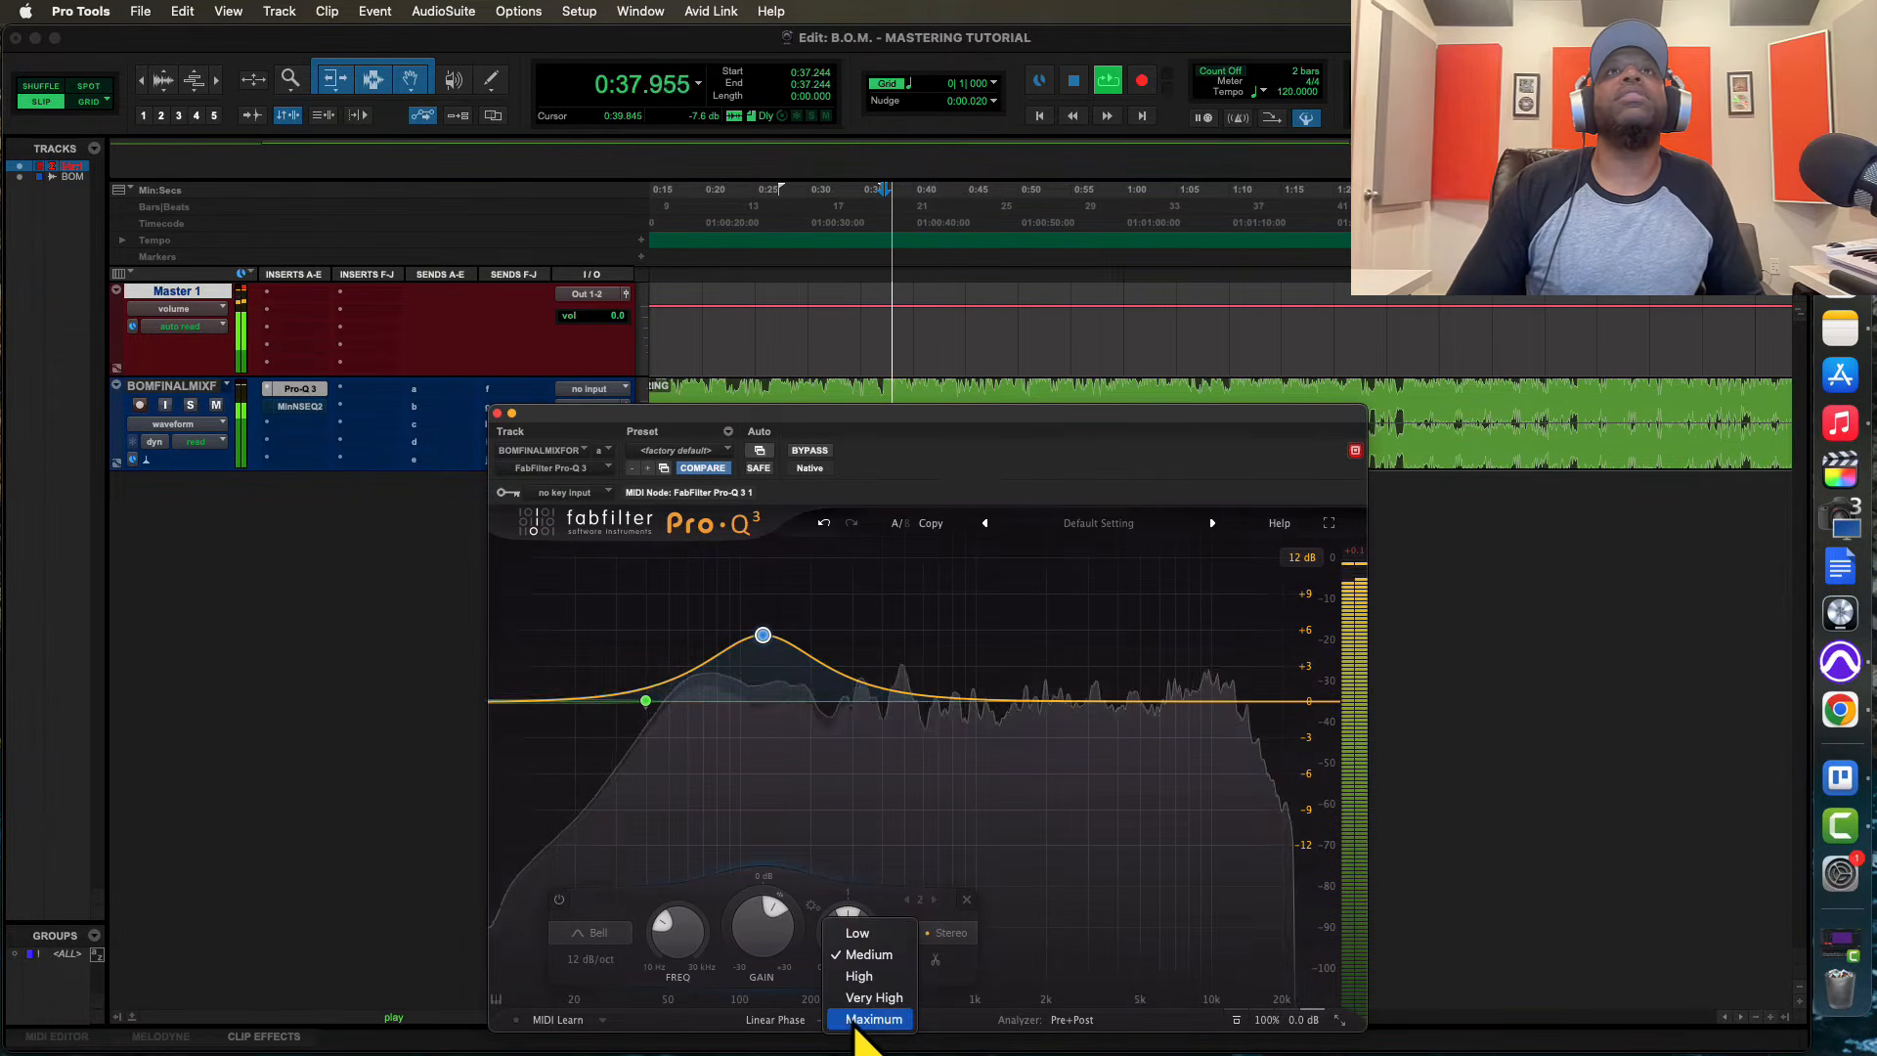
{"action": "left_click", "coordinate": [861, 934]}
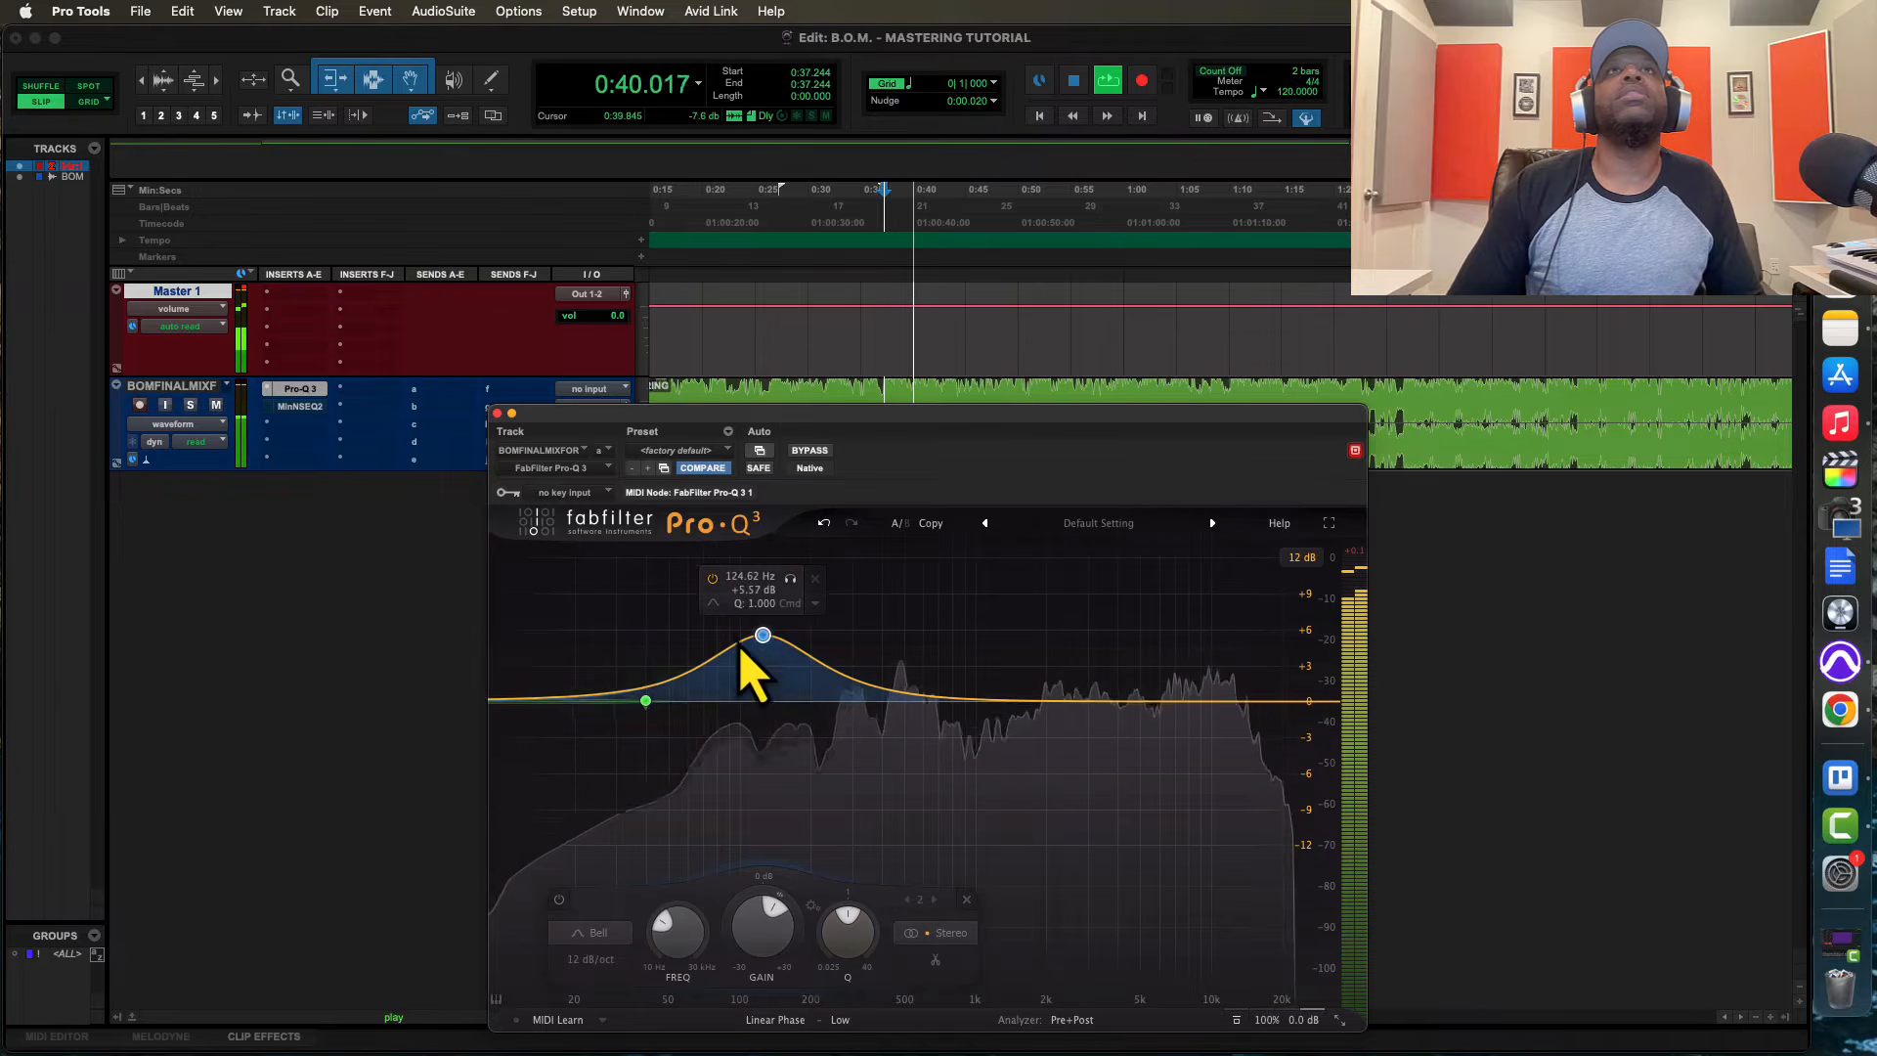
{"action": "left_click_drag", "start_coordinate": [763, 638], "coordinate": [751, 625]}
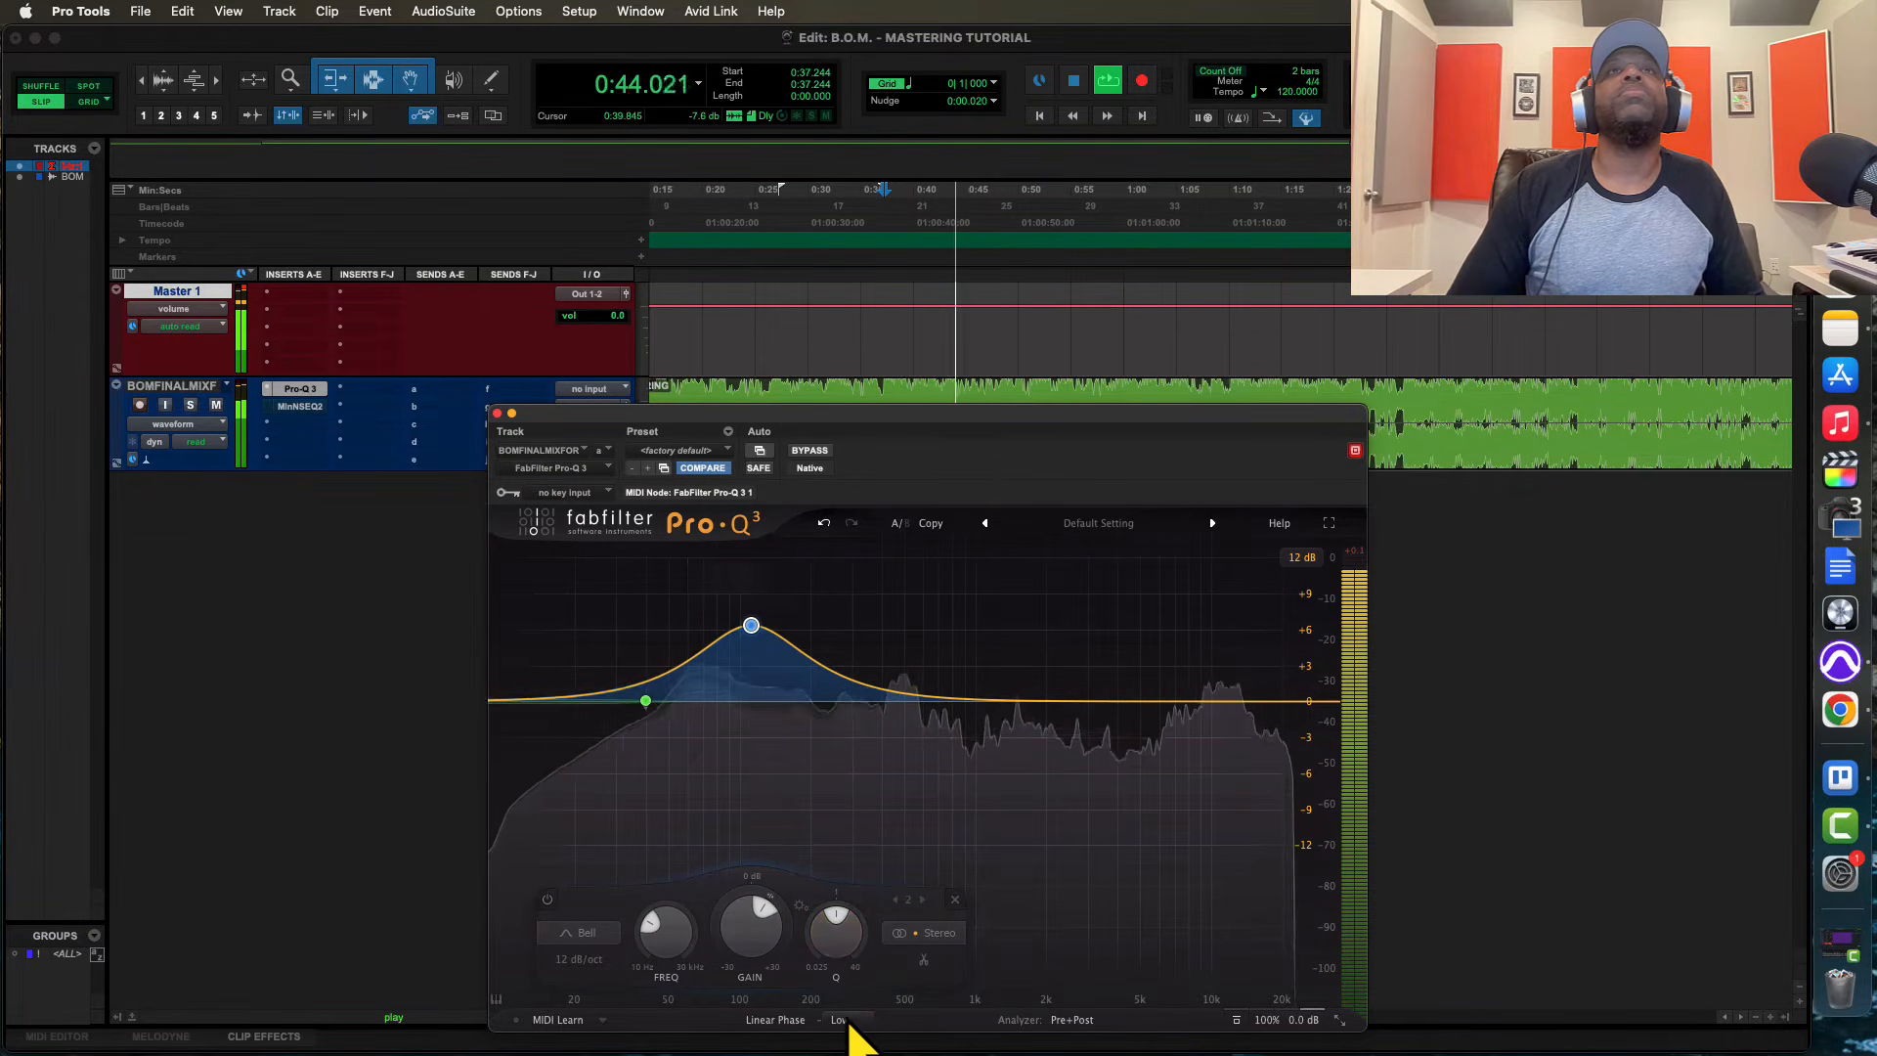
Restart playback and compare the bell boost at Low, Medium and High linear-phase resolution
{"action": "key", "text": "space"}
{"action": "key", "text": "space"}
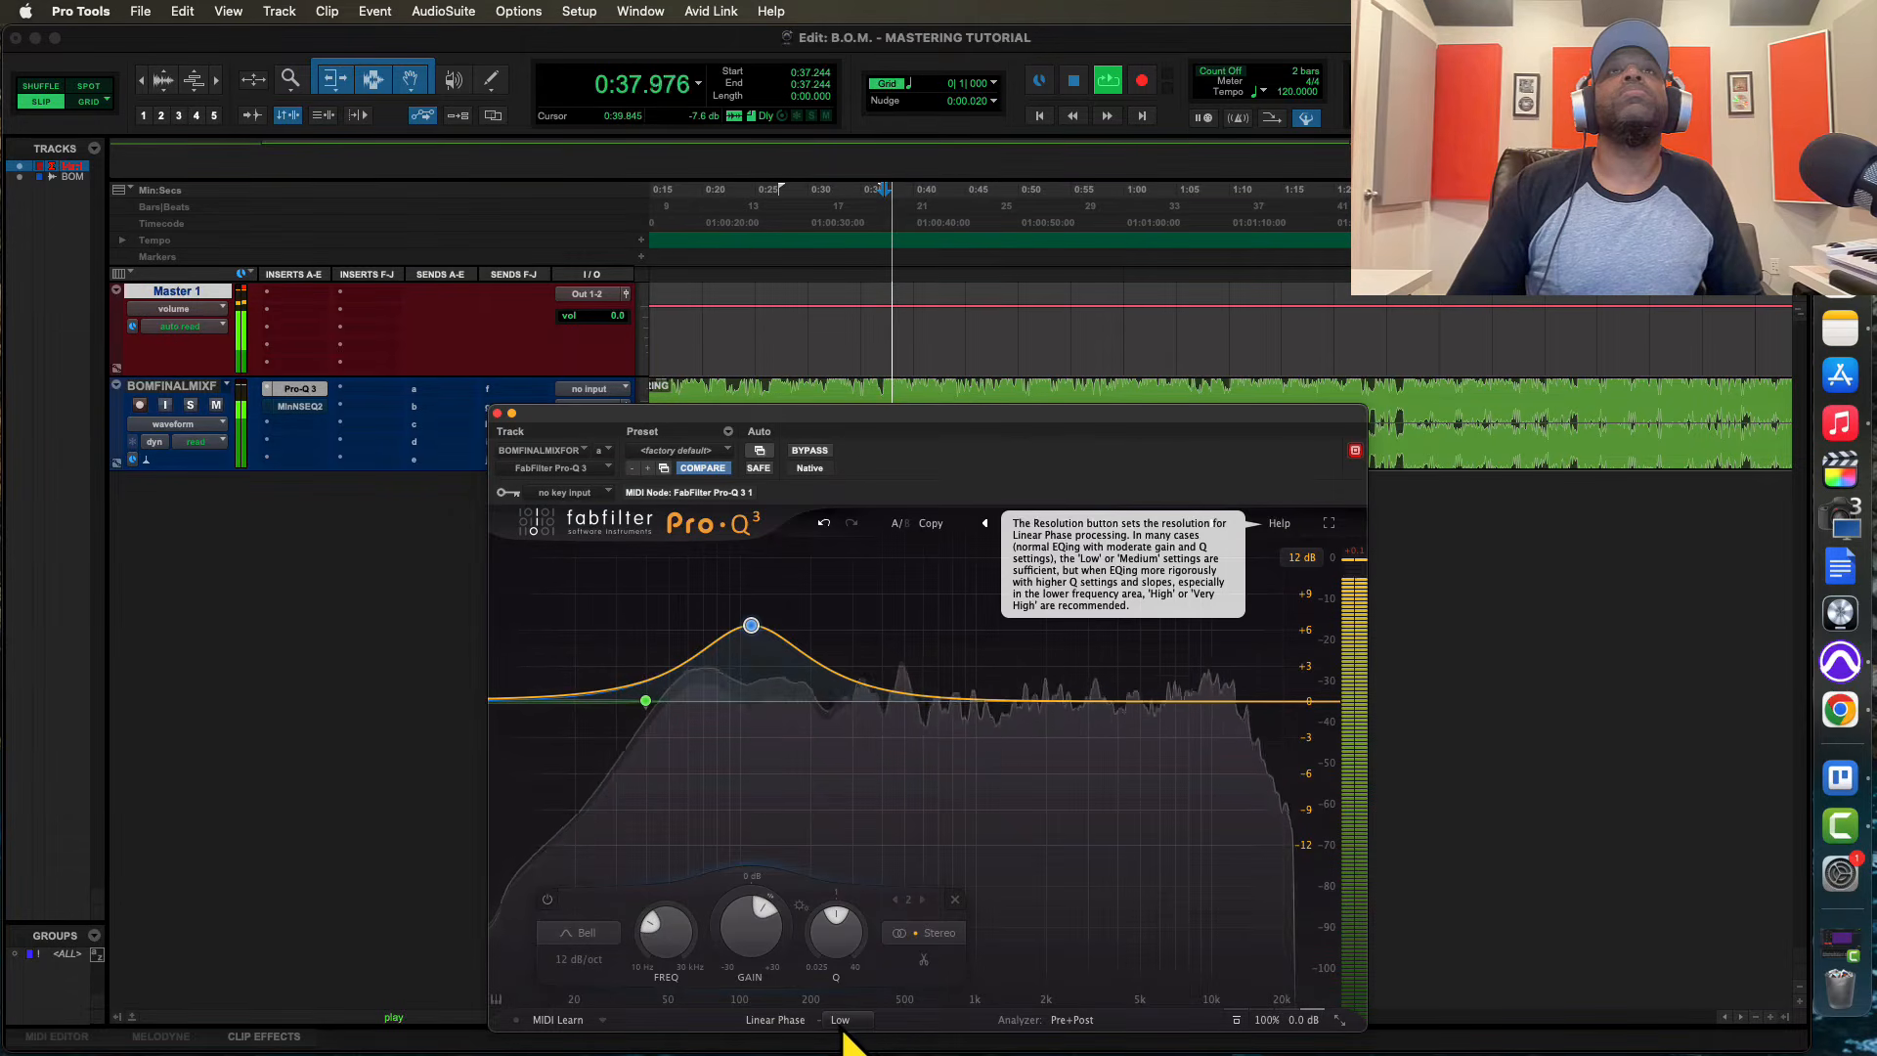
{"action": "left_click", "coordinate": [843, 1026]}
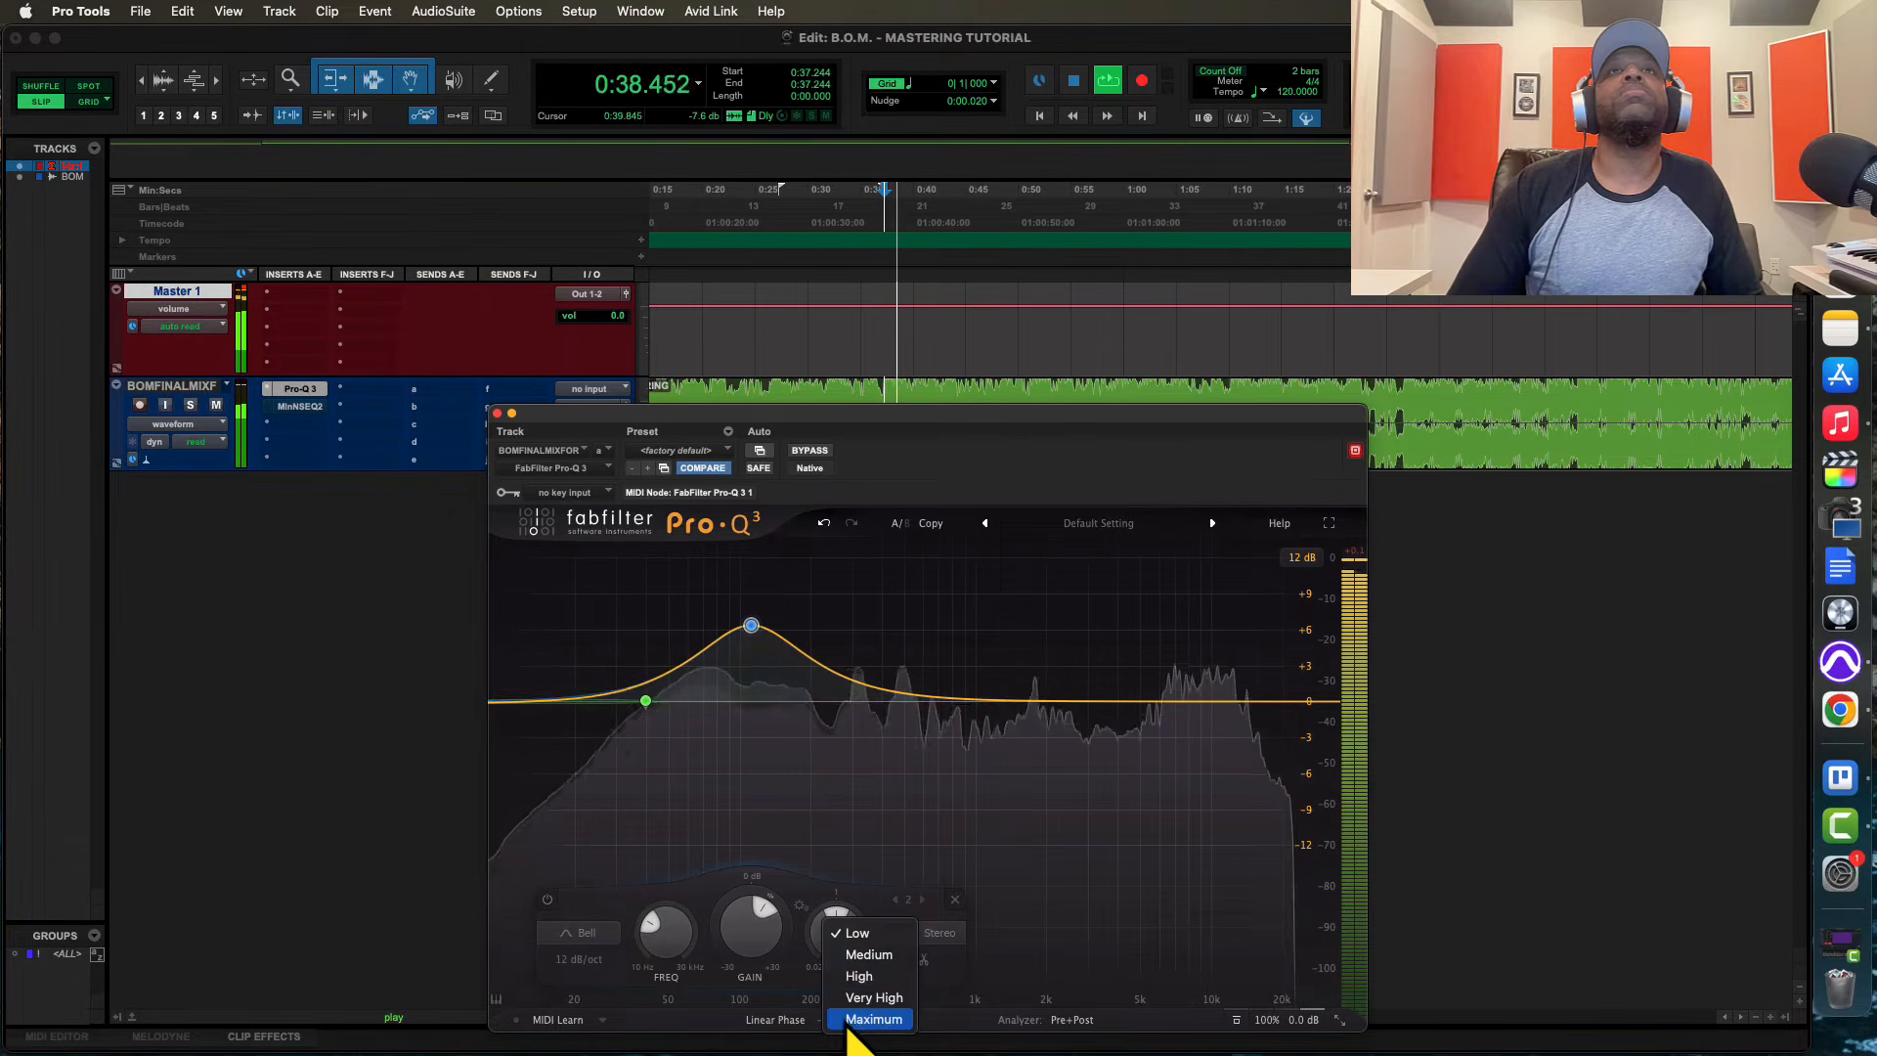
{"action": "left_click", "coordinate": [868, 955]}
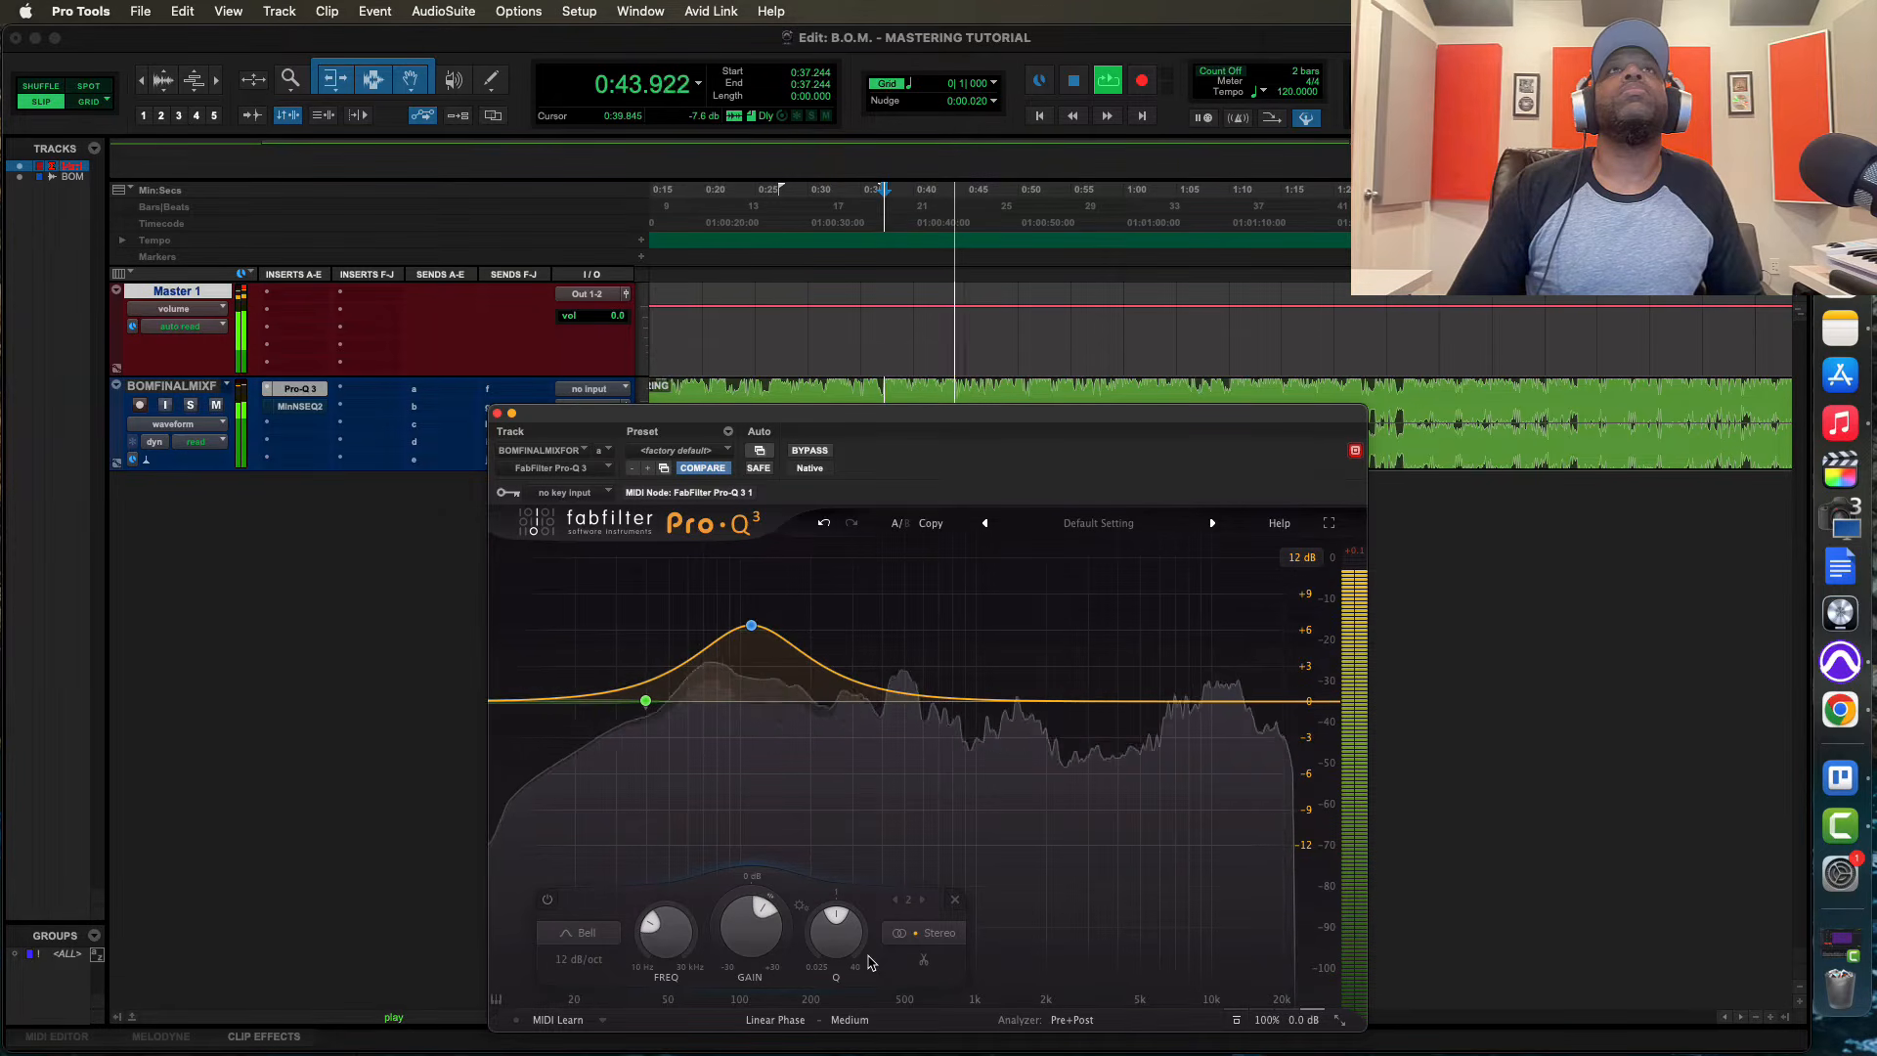
{"action": "left_click", "coordinate": [850, 1019]}
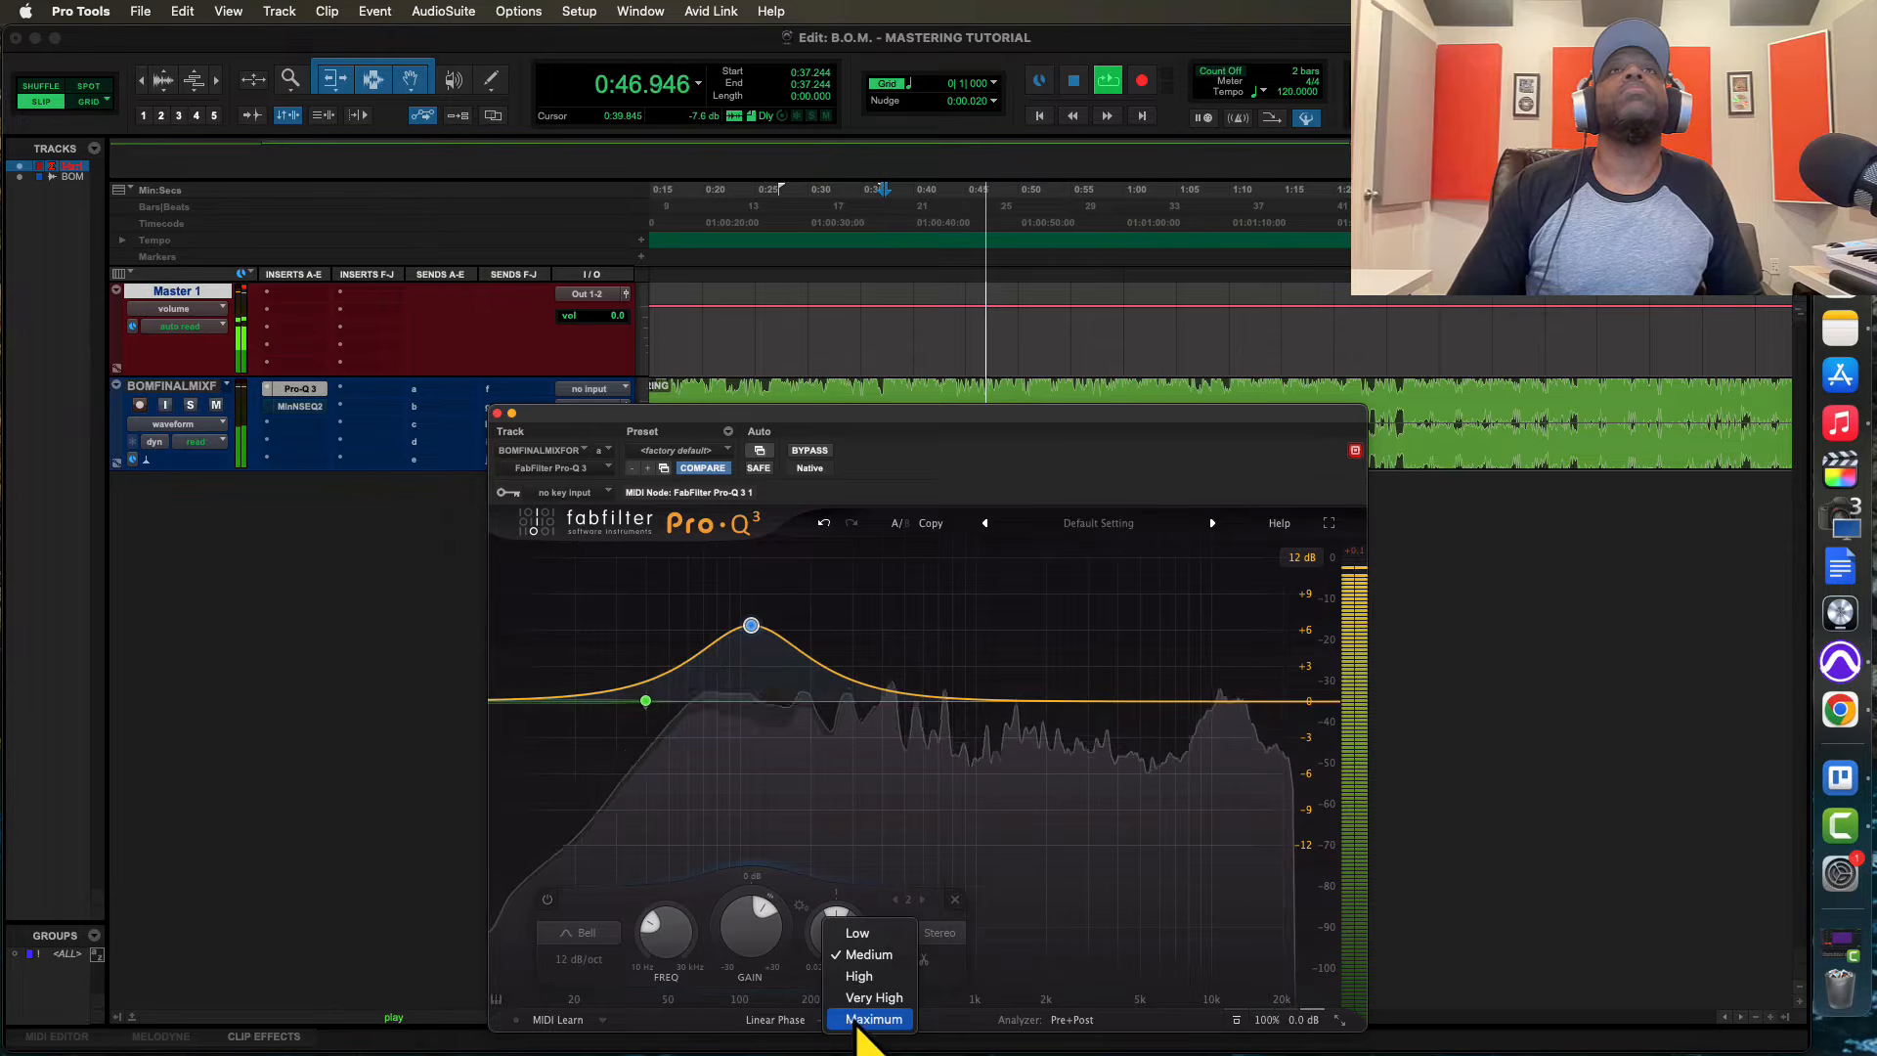
{"action": "left_click", "coordinate": [859, 976]}
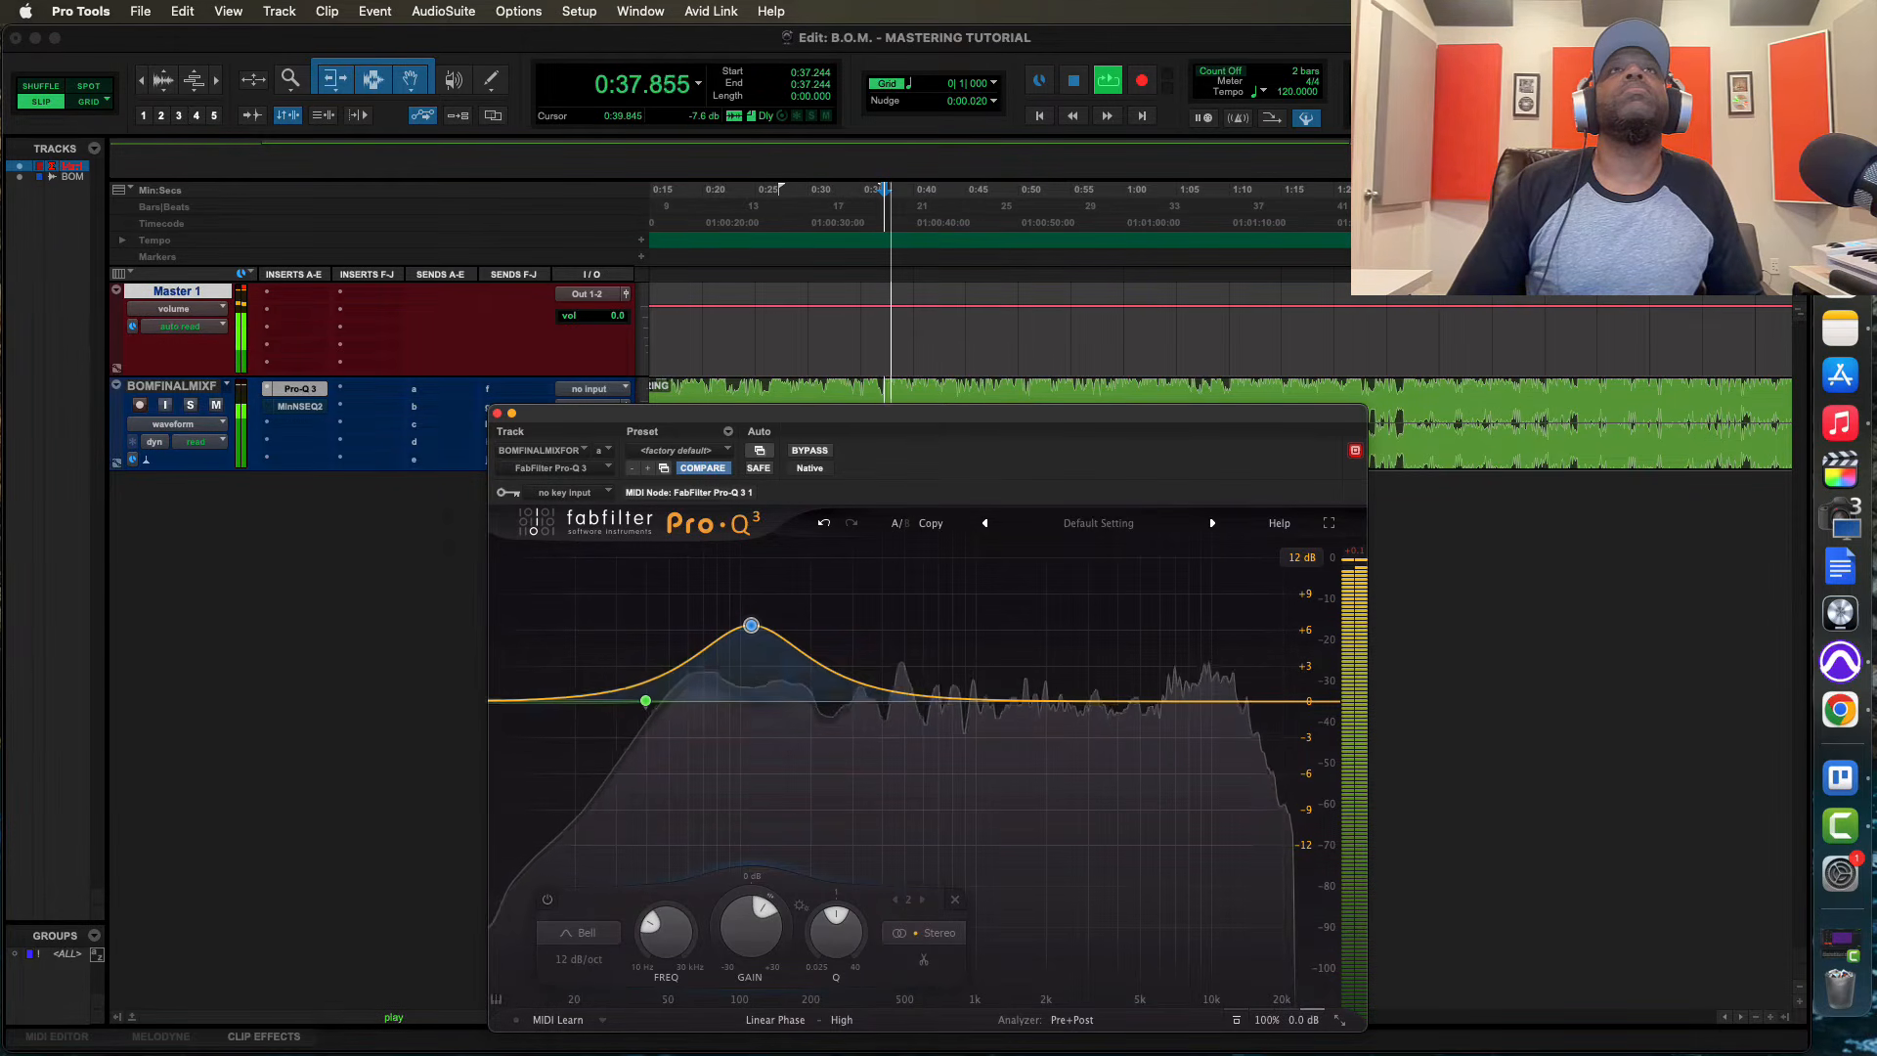
Audition the bell boost at Very High and Maximum linear-phase resolution and stop playback
{"action": "left_click", "coordinate": [845, 1022]}
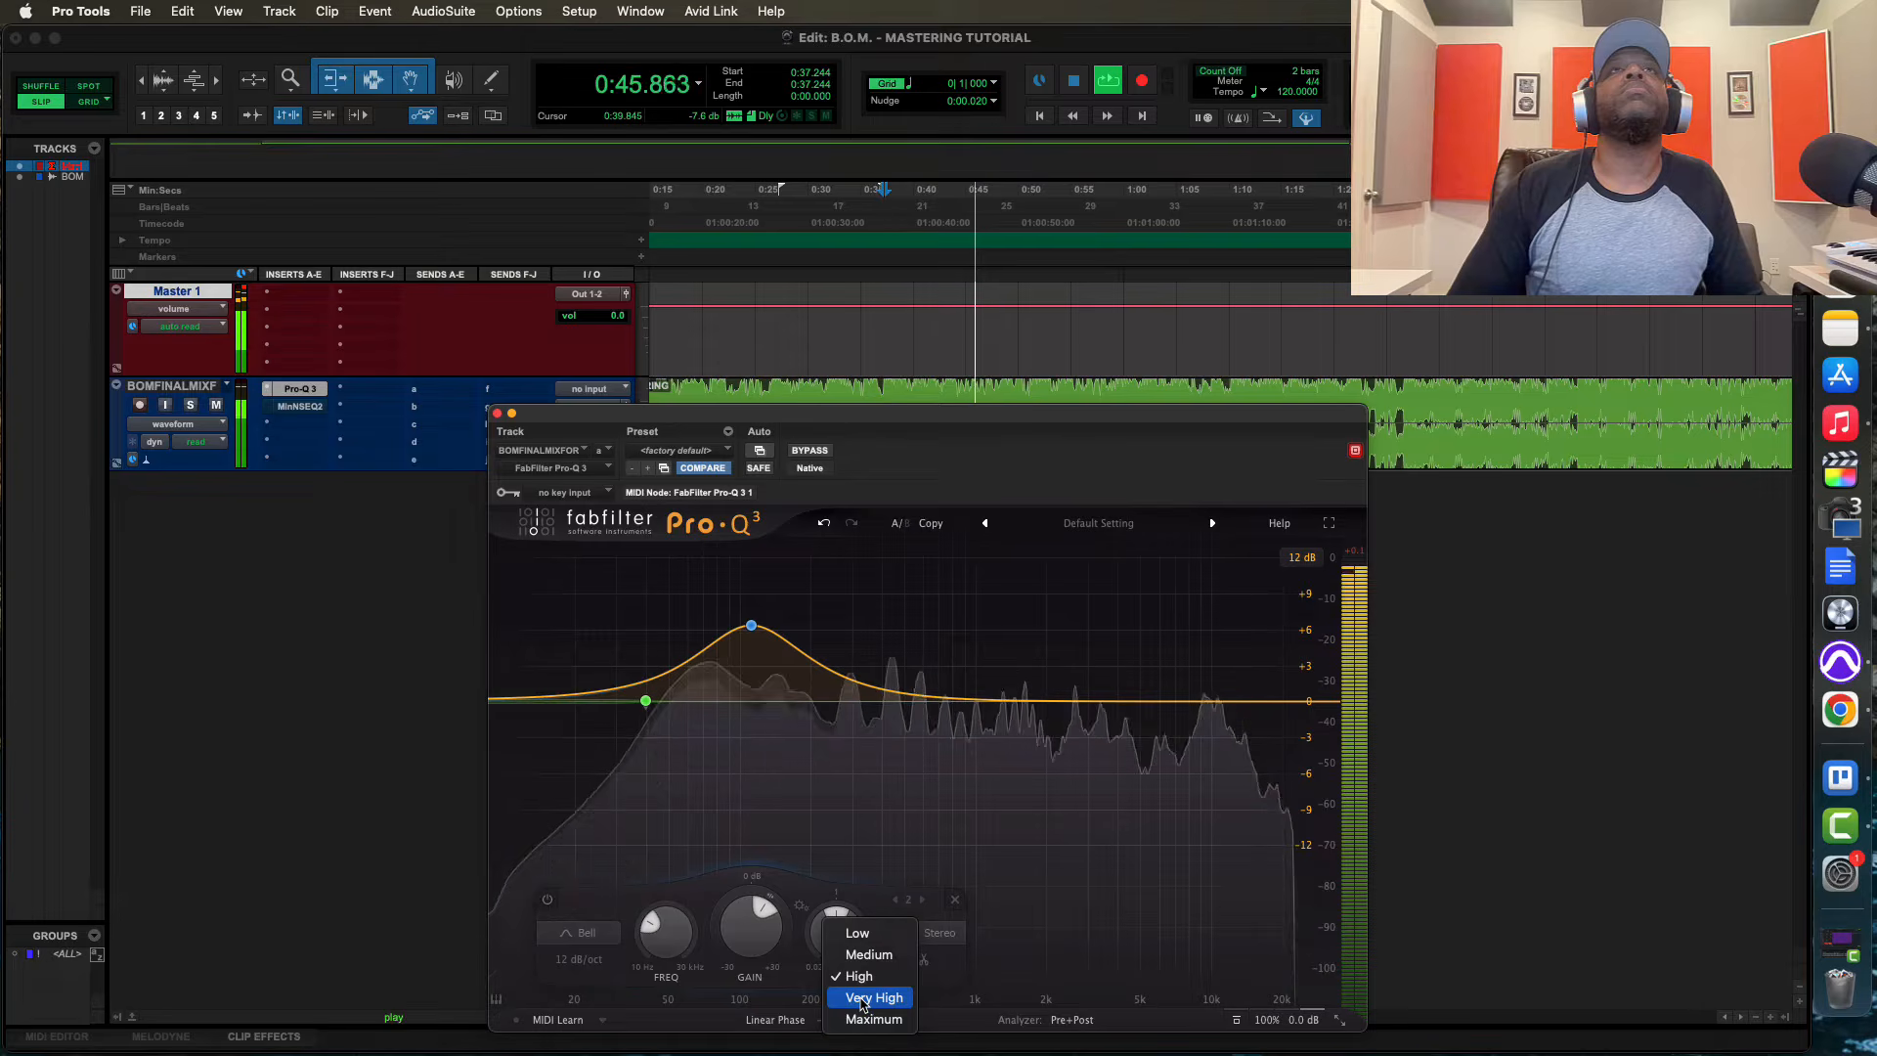
{"action": "left_click", "coordinate": [862, 998]}
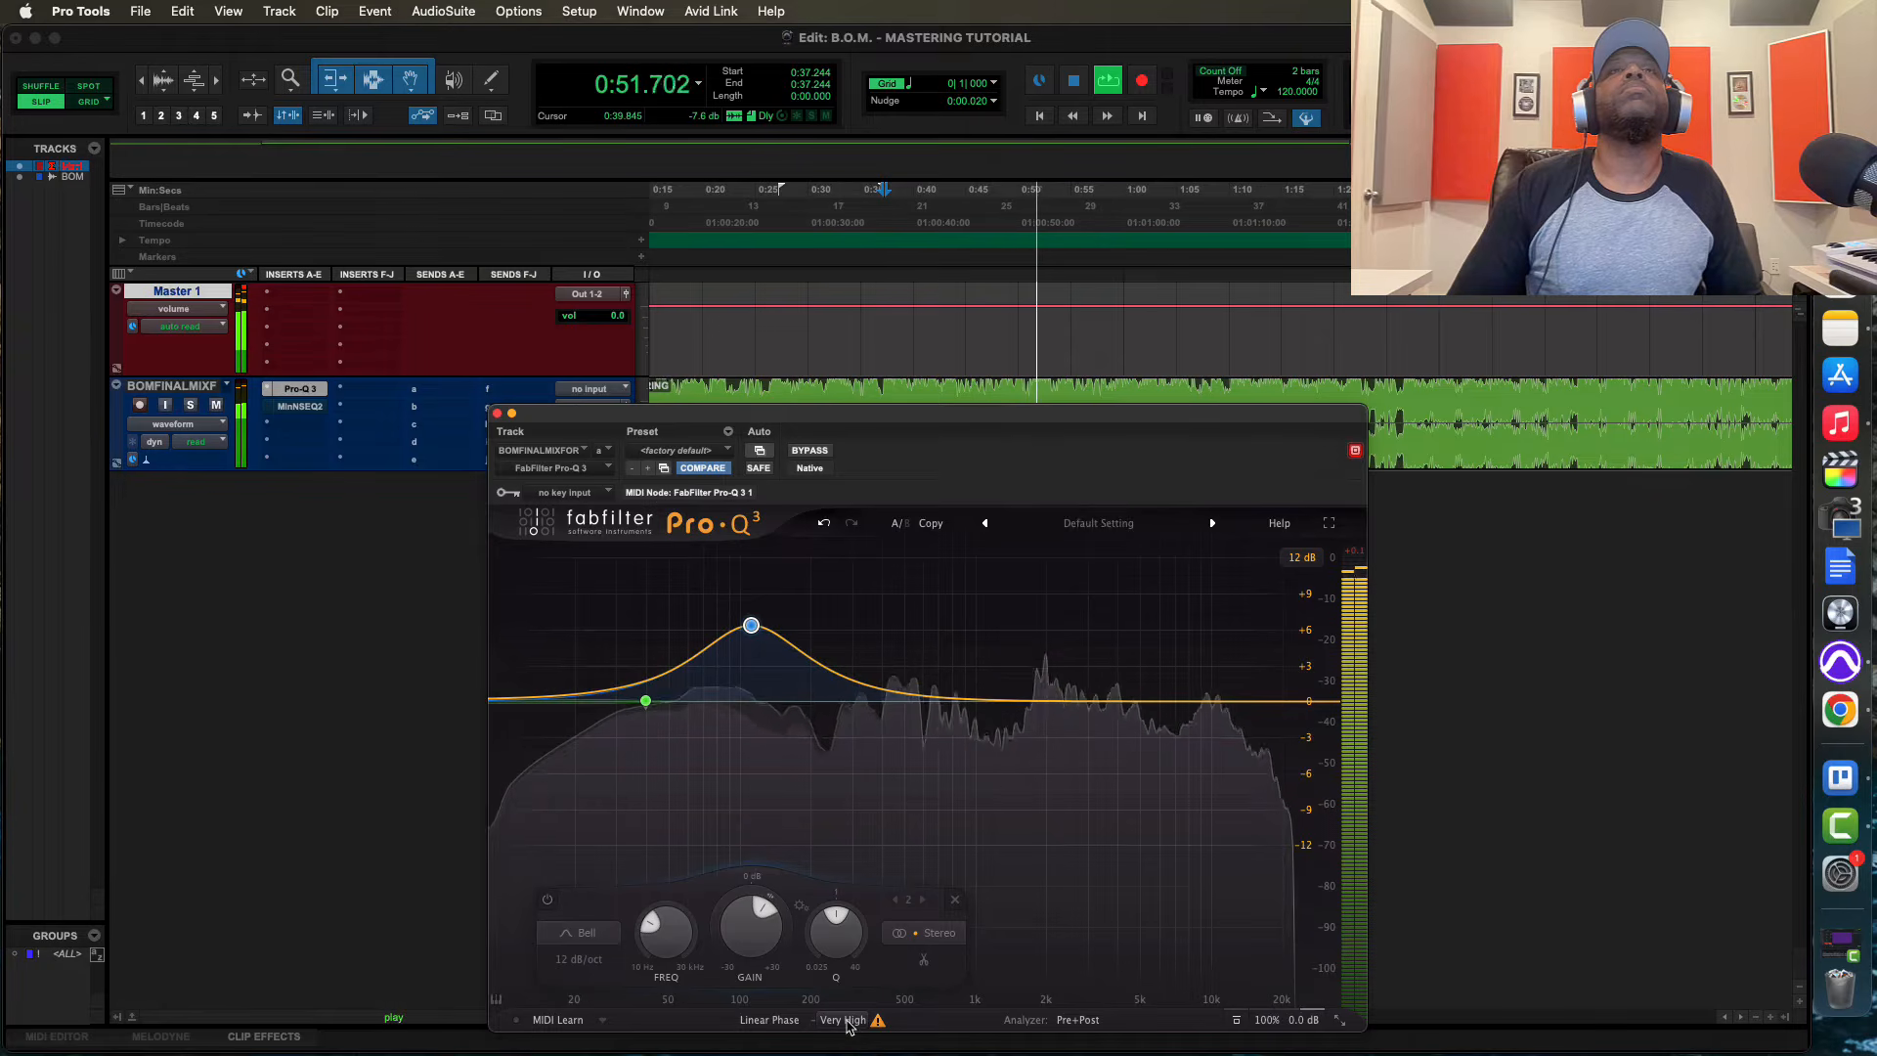
{"action": "left_click", "coordinate": [848, 1022]}
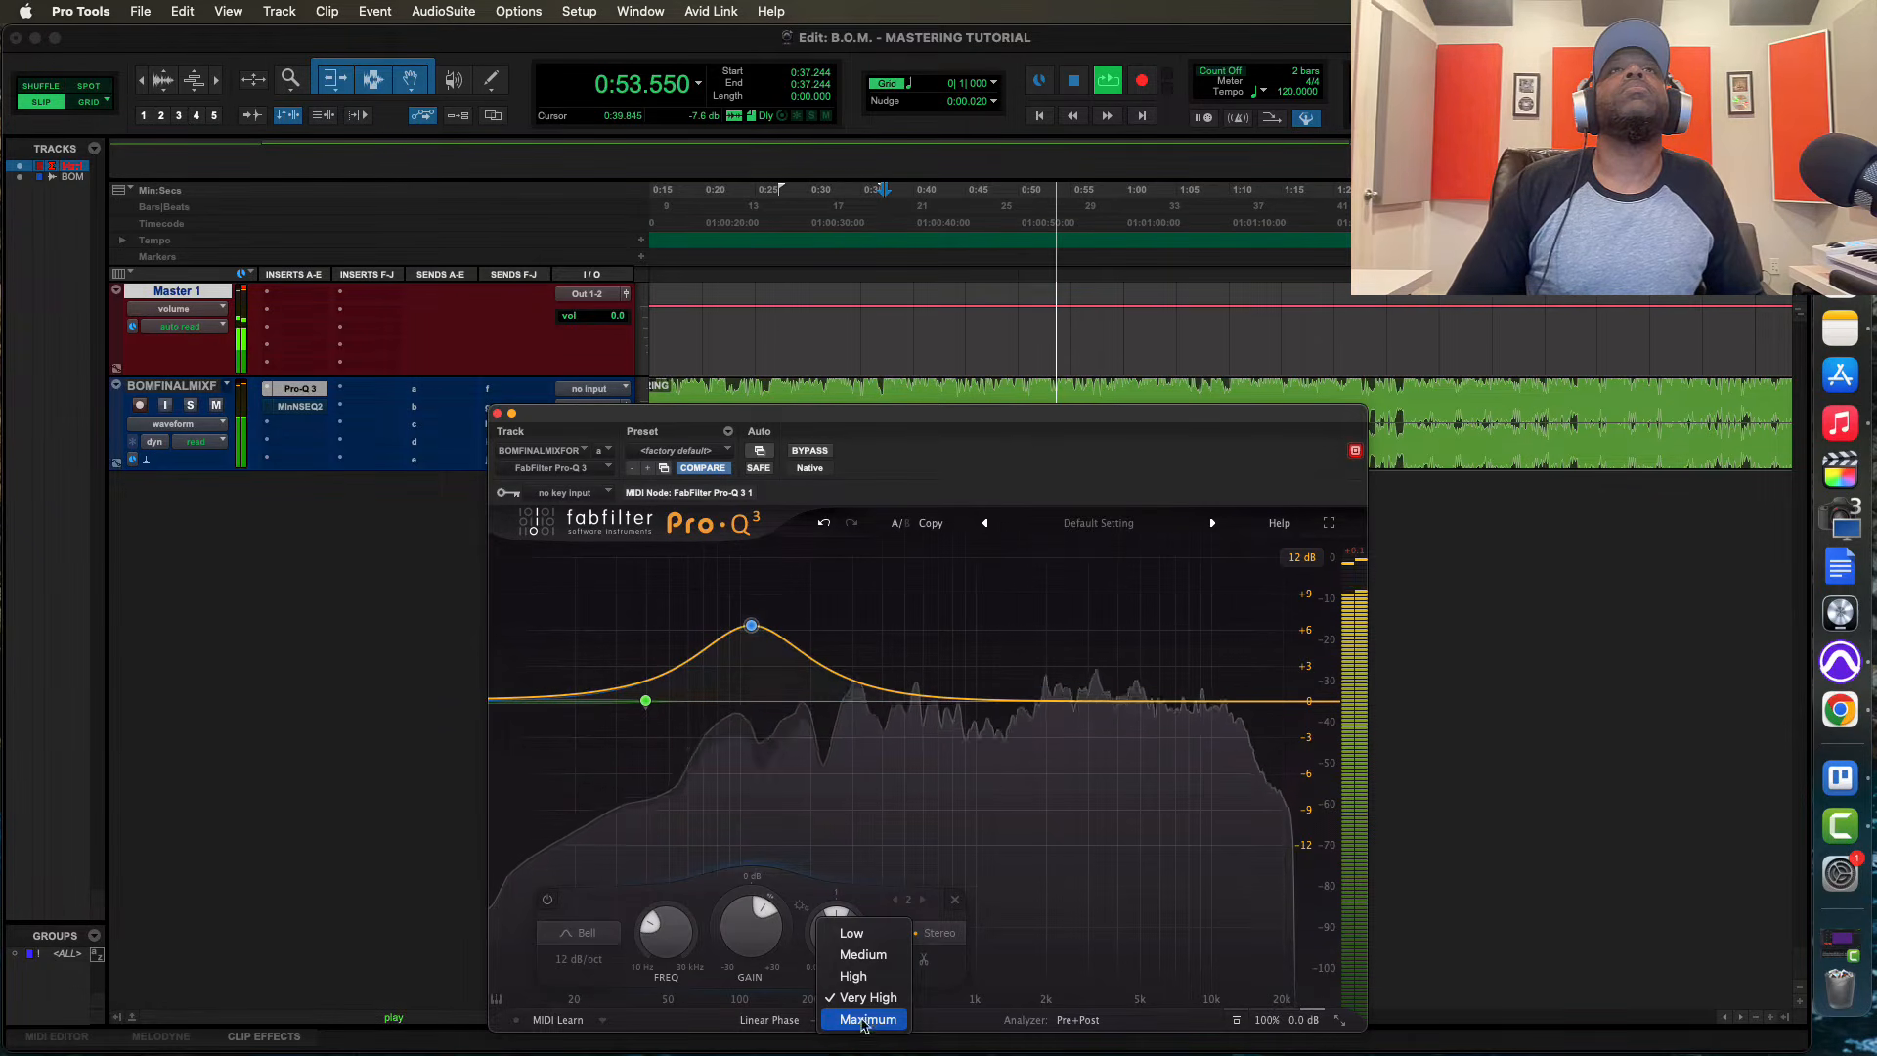
{"action": "left_click", "coordinate": [865, 1022]}
{"action": "key", "text": "space"}
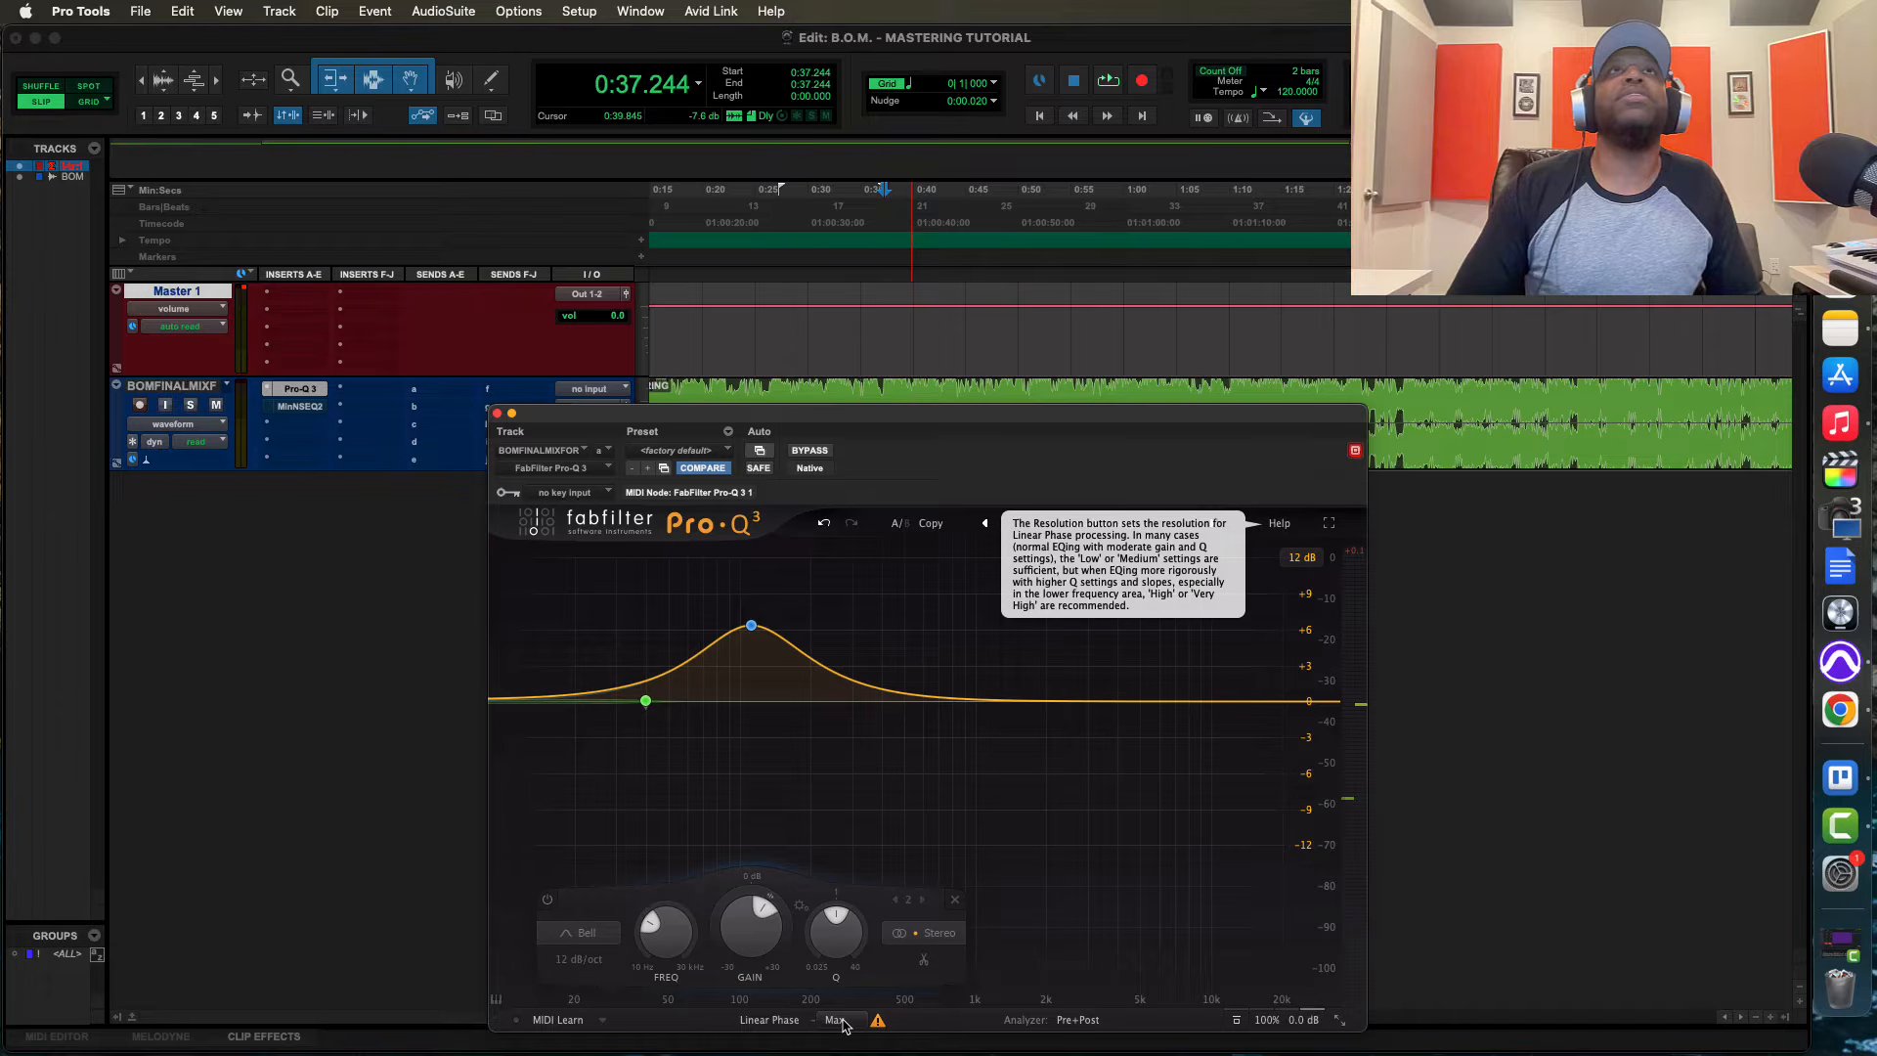
{"action": "left_click", "coordinate": [845, 1024]}
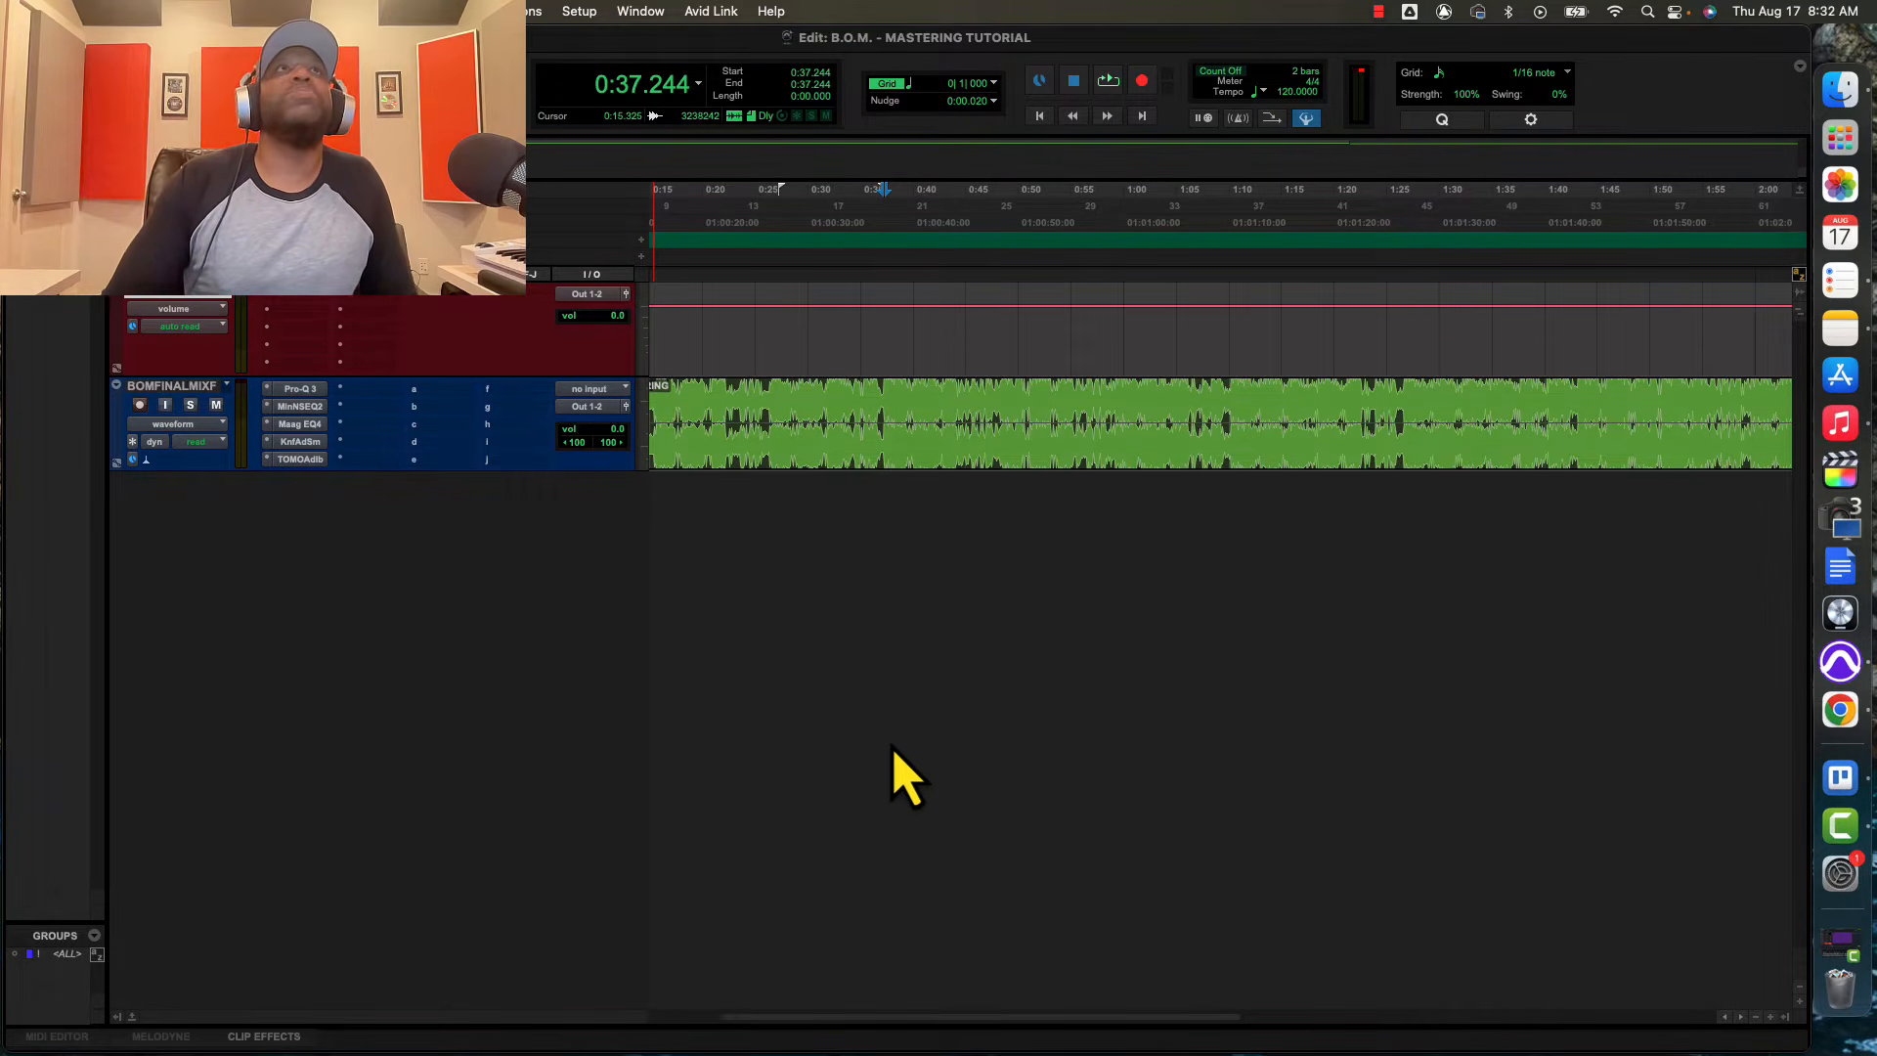
Reopen the Pro-Q 3 insert on the final mix track, set its linear-phase resolution to Low and close it
{"action": "left_click", "coordinate": [295, 390]}
{"action": "left_click_drag", "start_coordinate": [995, 174], "coordinate": [1051, 186]}
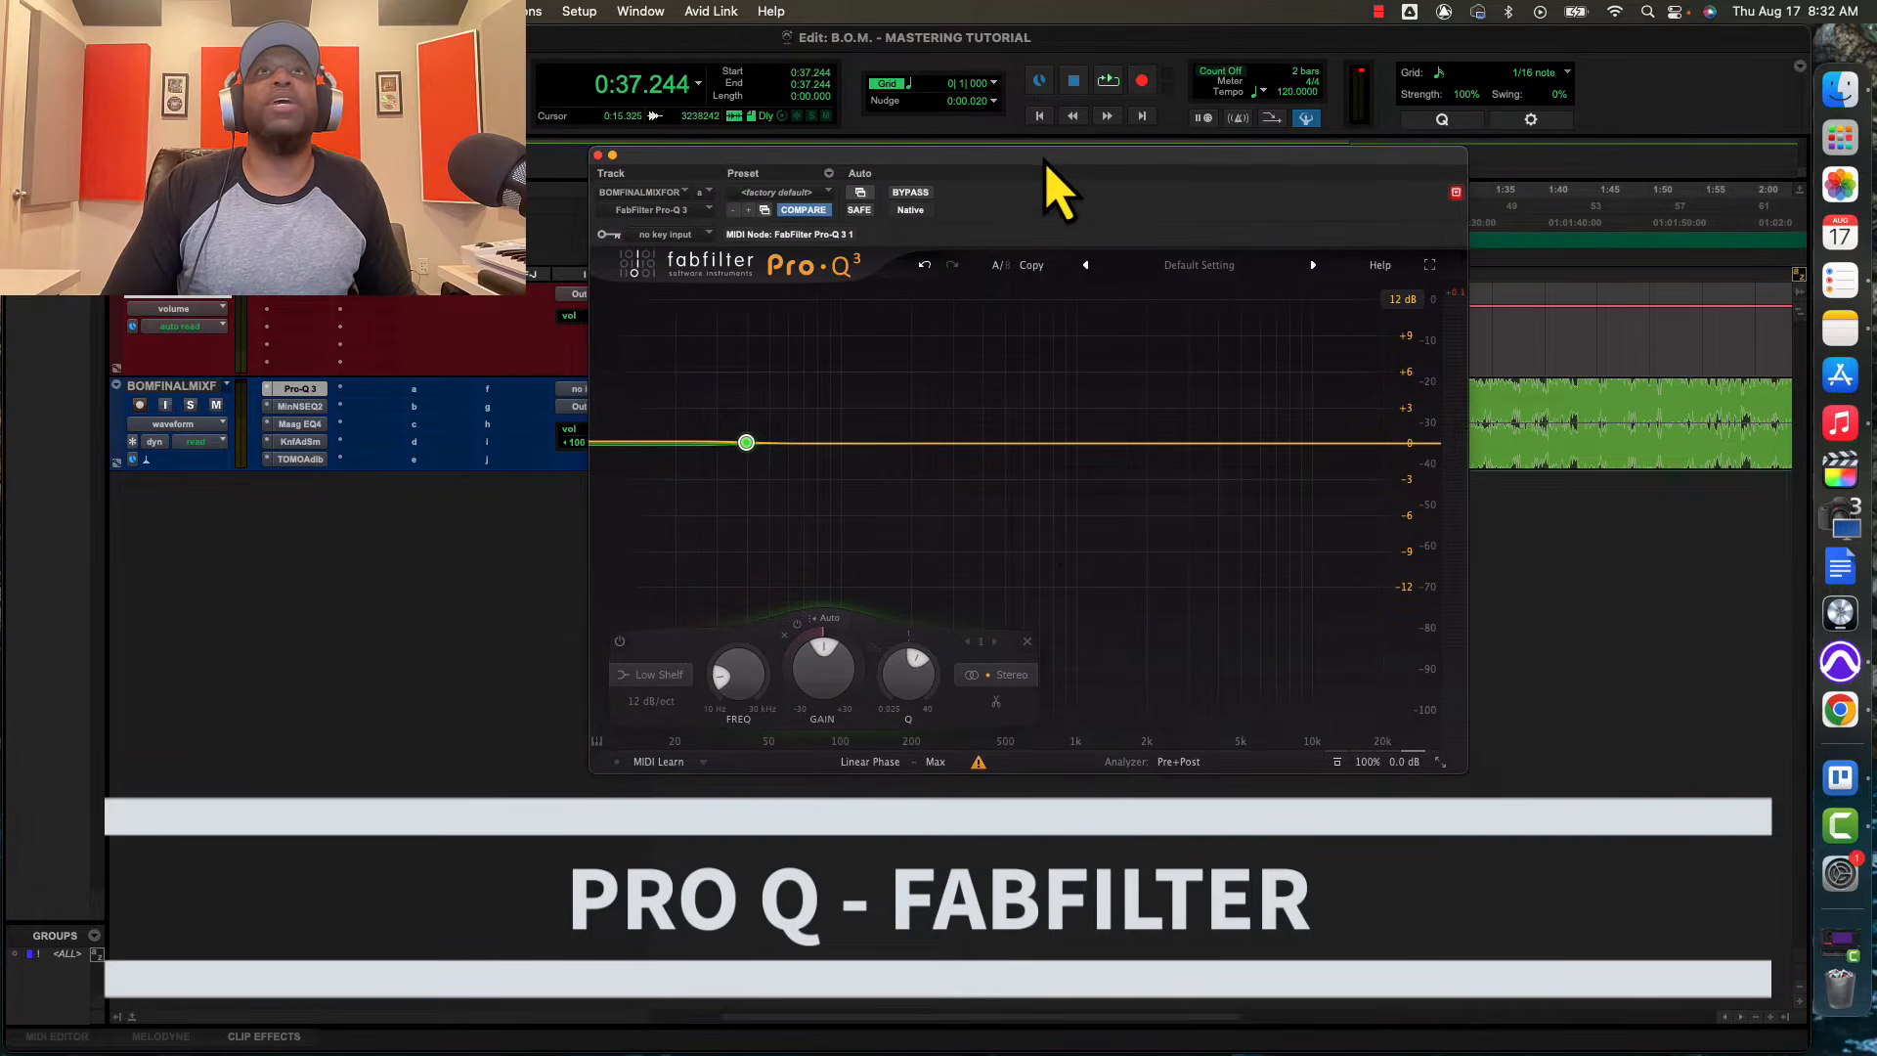
{"action": "left_click", "coordinate": [936, 763]}
{"action": "left_click", "coordinate": [947, 788]}
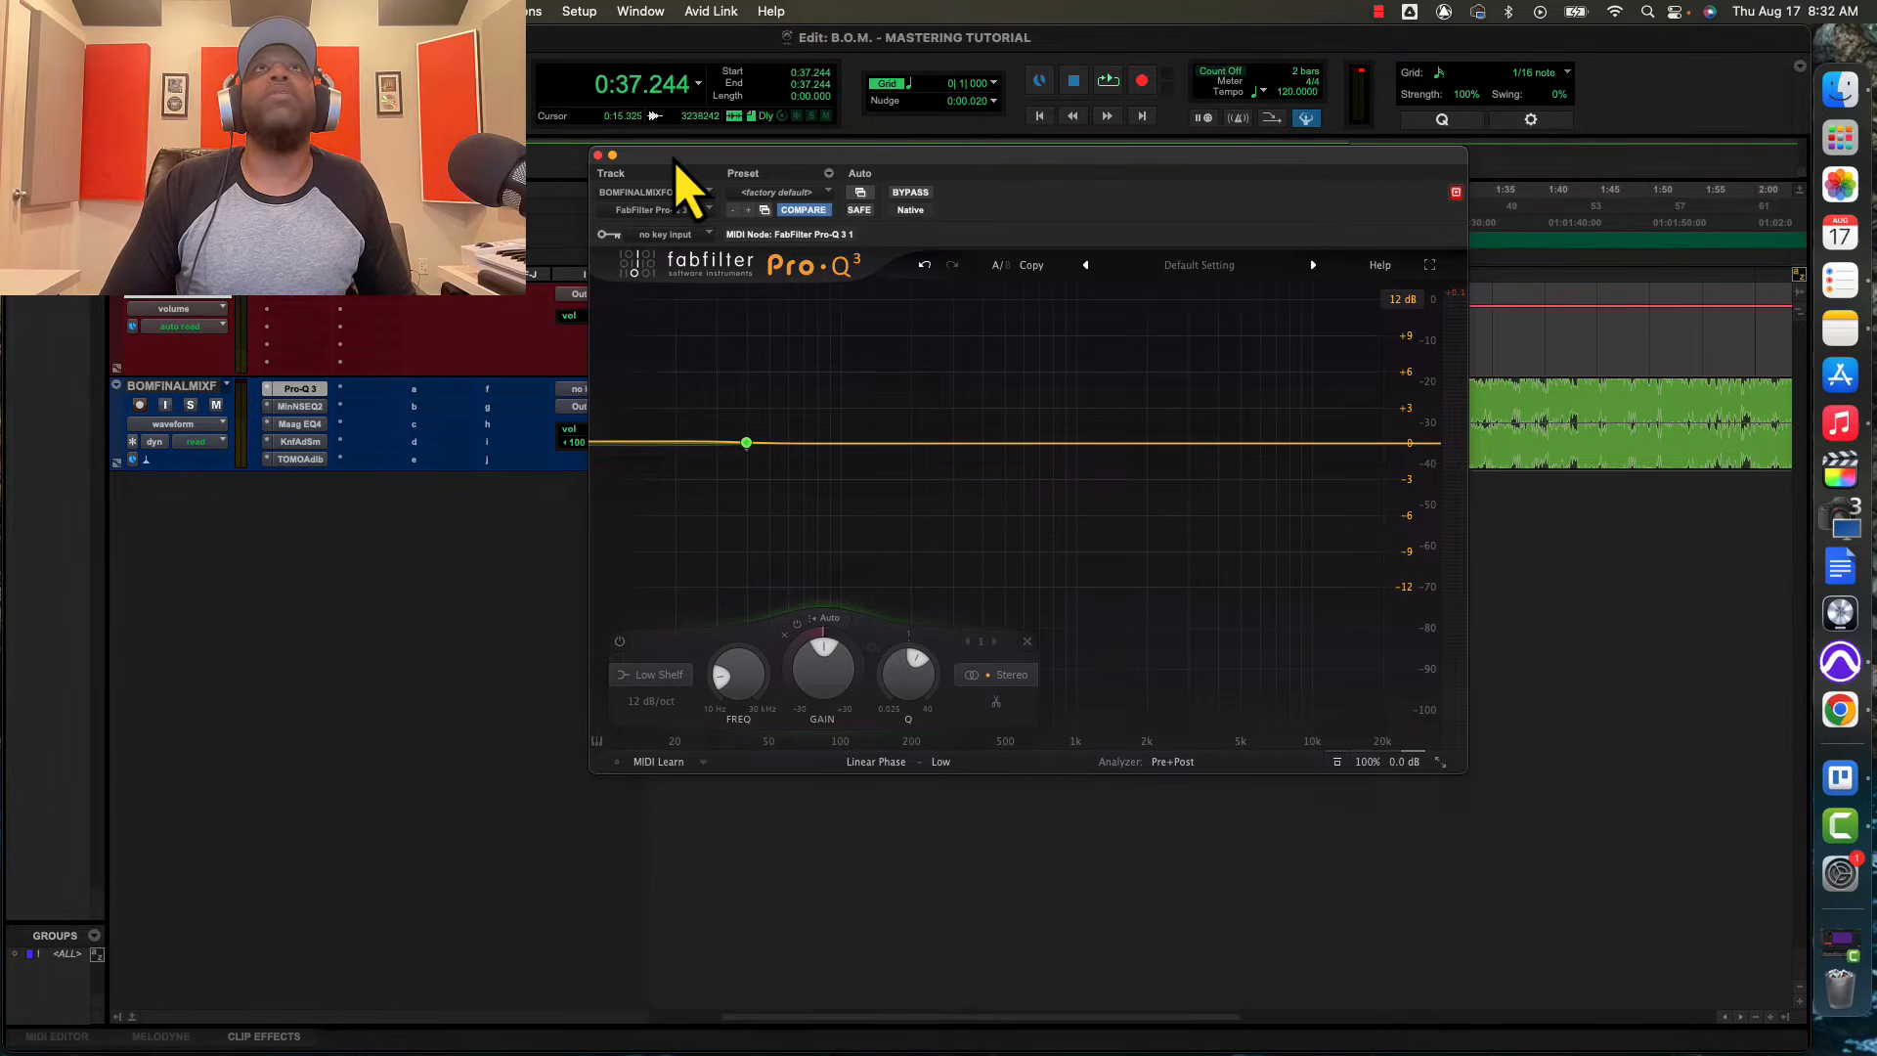
{"action": "left_click", "coordinate": [597, 155]}
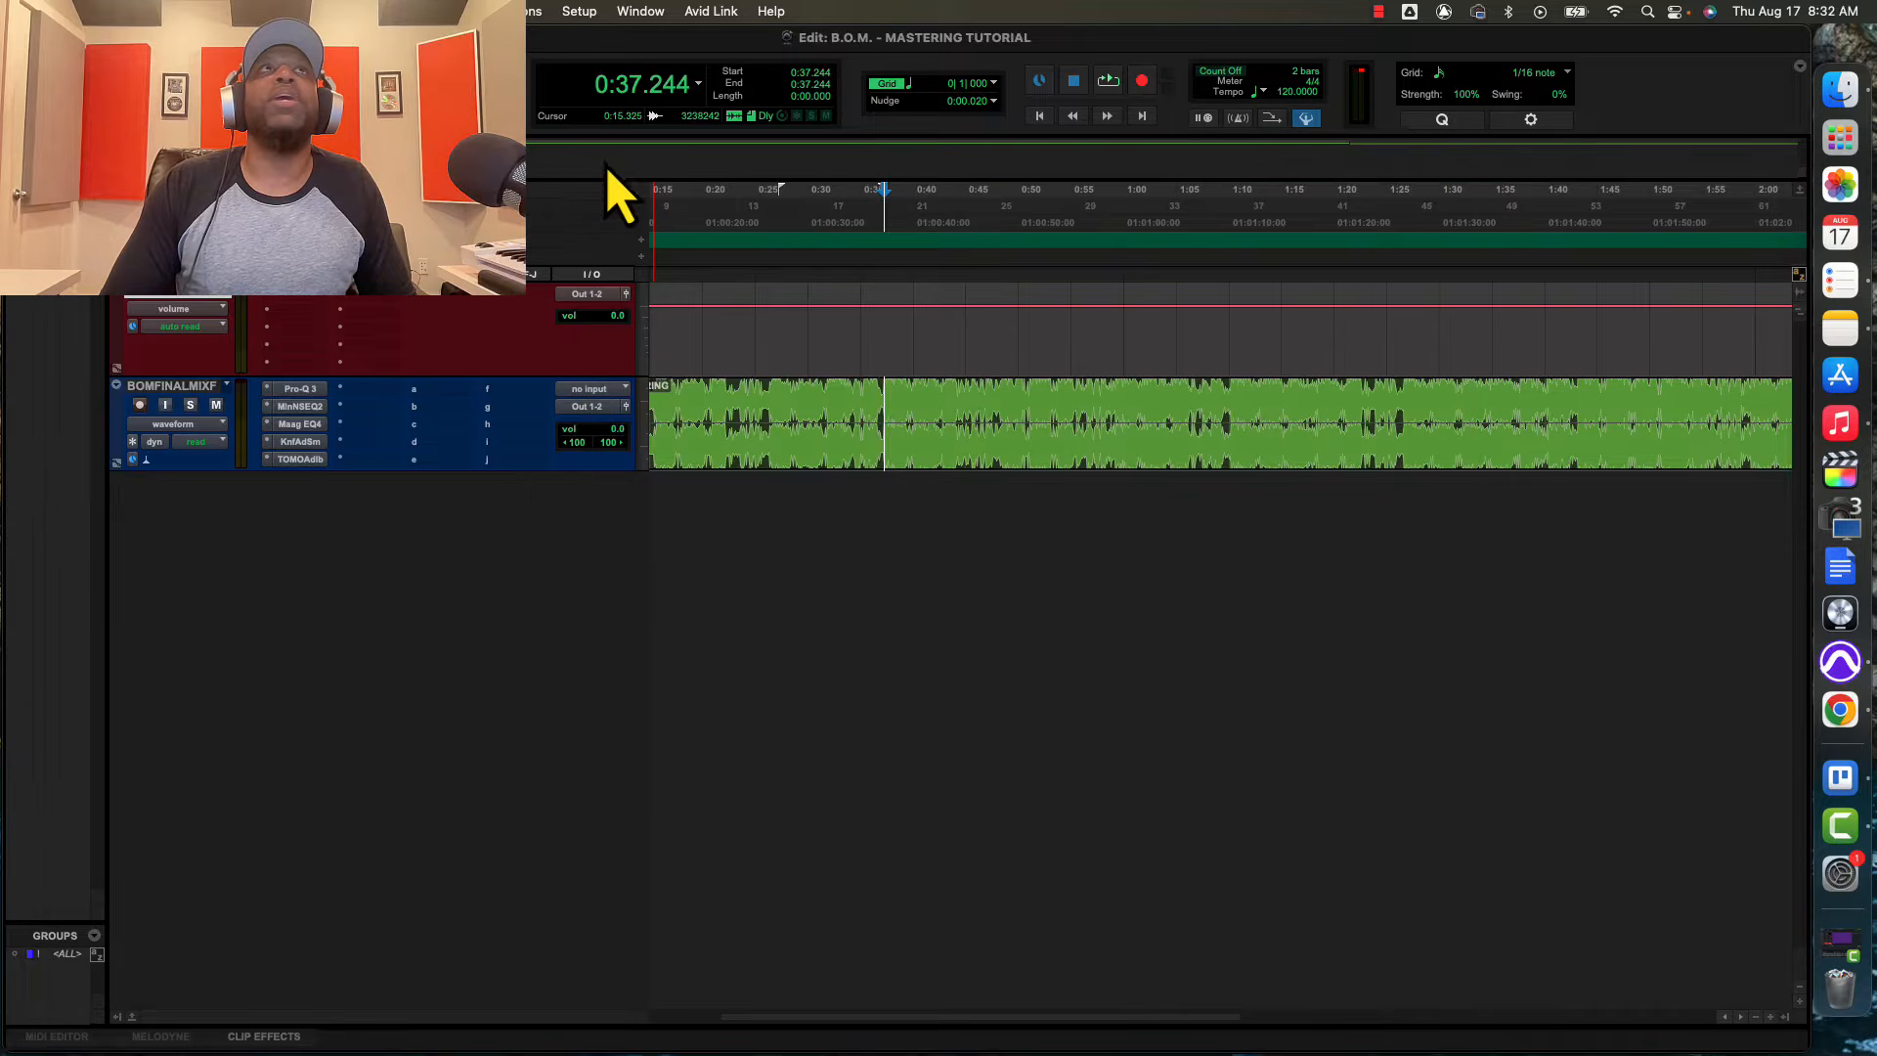
Open the Millennia NSEQ-2 and Maag EQ4 inserts one after the other, examine their controls and close each window
{"action": "left_click", "coordinate": [298, 406]}
{"action": "left_click_drag", "start_coordinate": [1166, 168], "coordinate": [975, 540]}
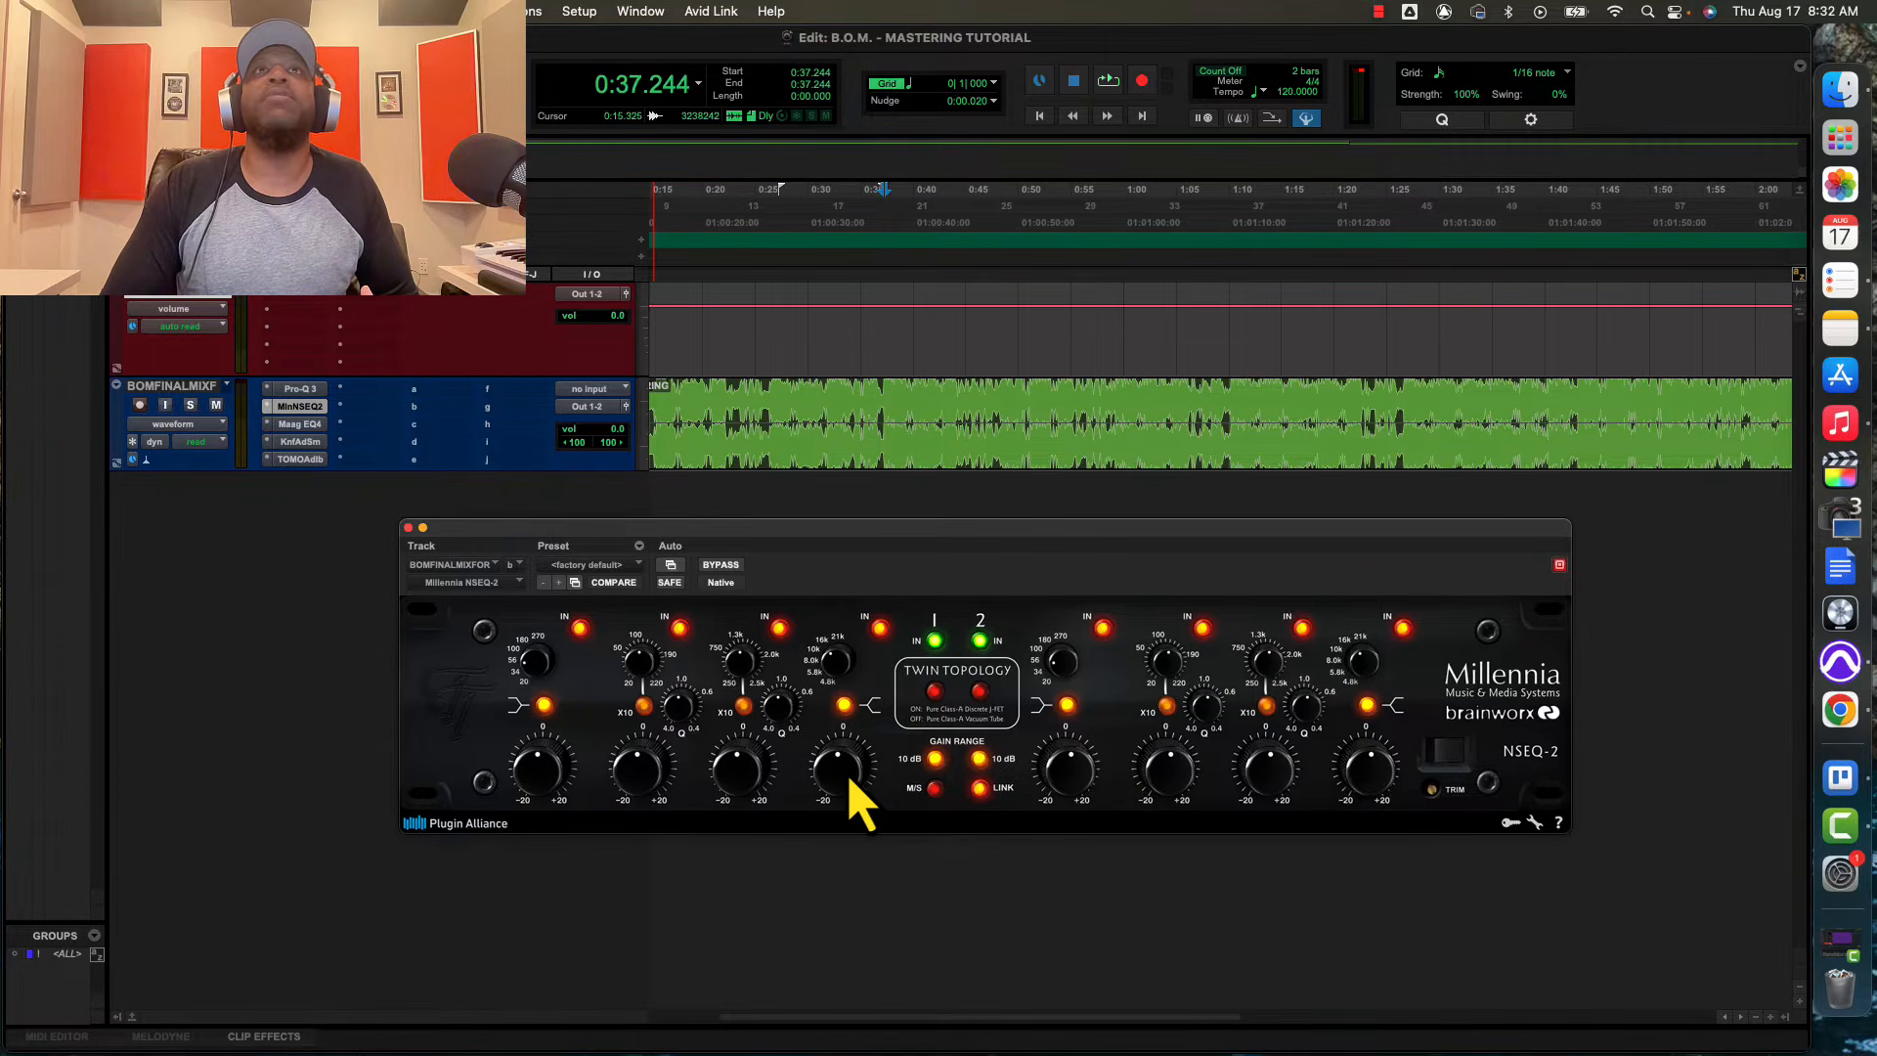
{"action": "left_click", "coordinate": [408, 529]}
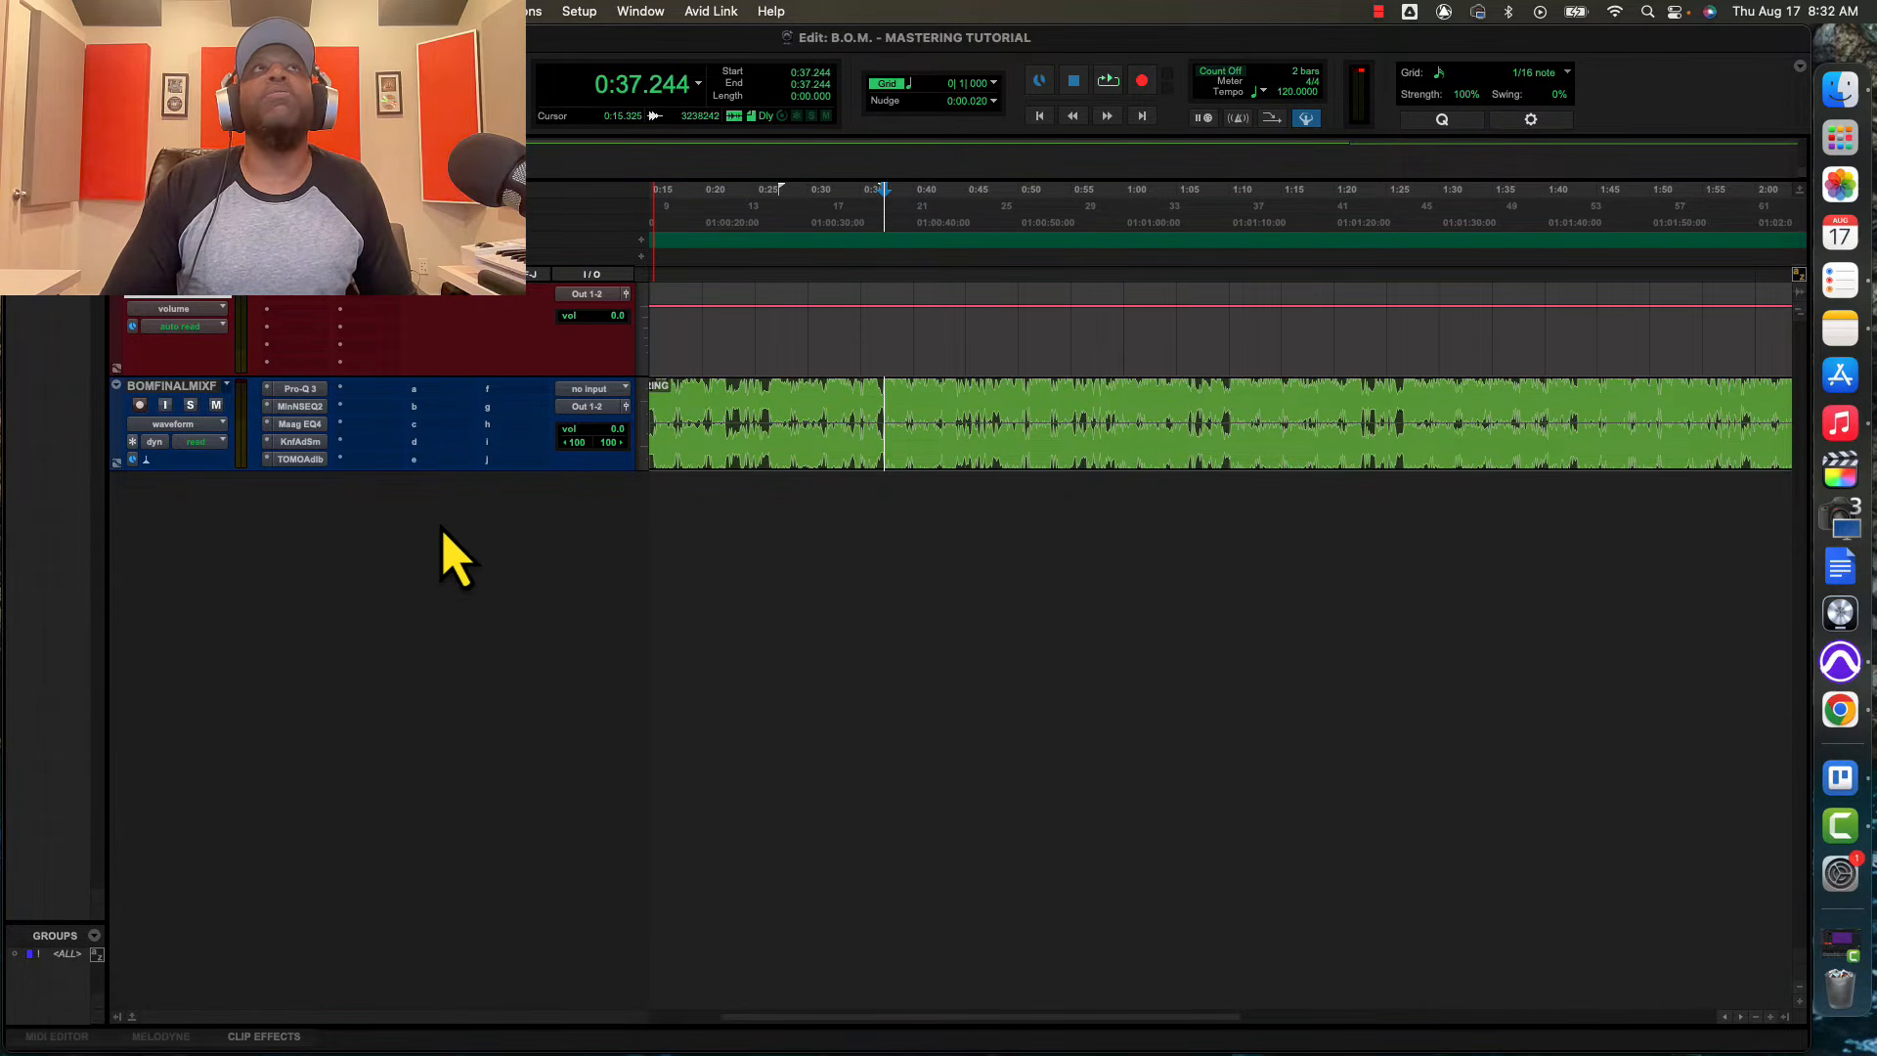
{"action": "left_click", "coordinate": [303, 424]}
{"action": "left_click_drag", "start_coordinate": [649, 548], "coordinate": [881, 575]}
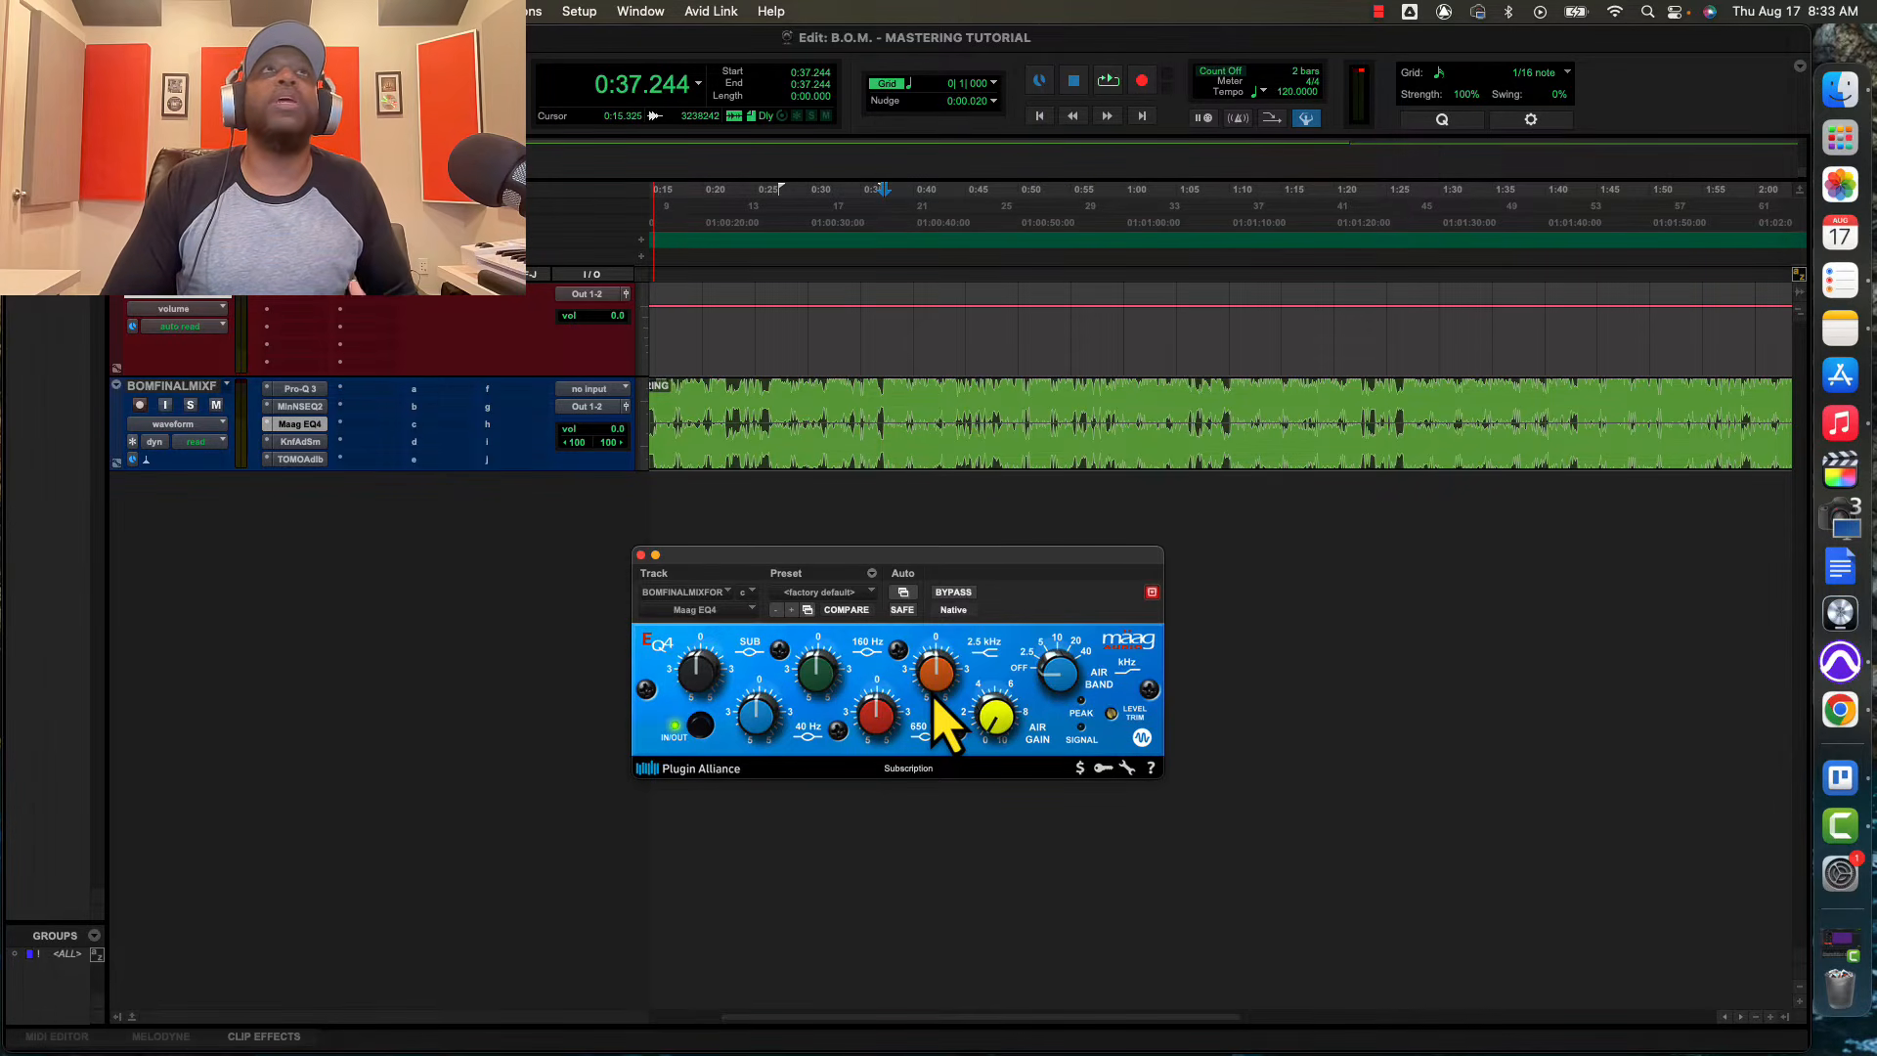
{"action": "left_click", "coordinate": [641, 554]}
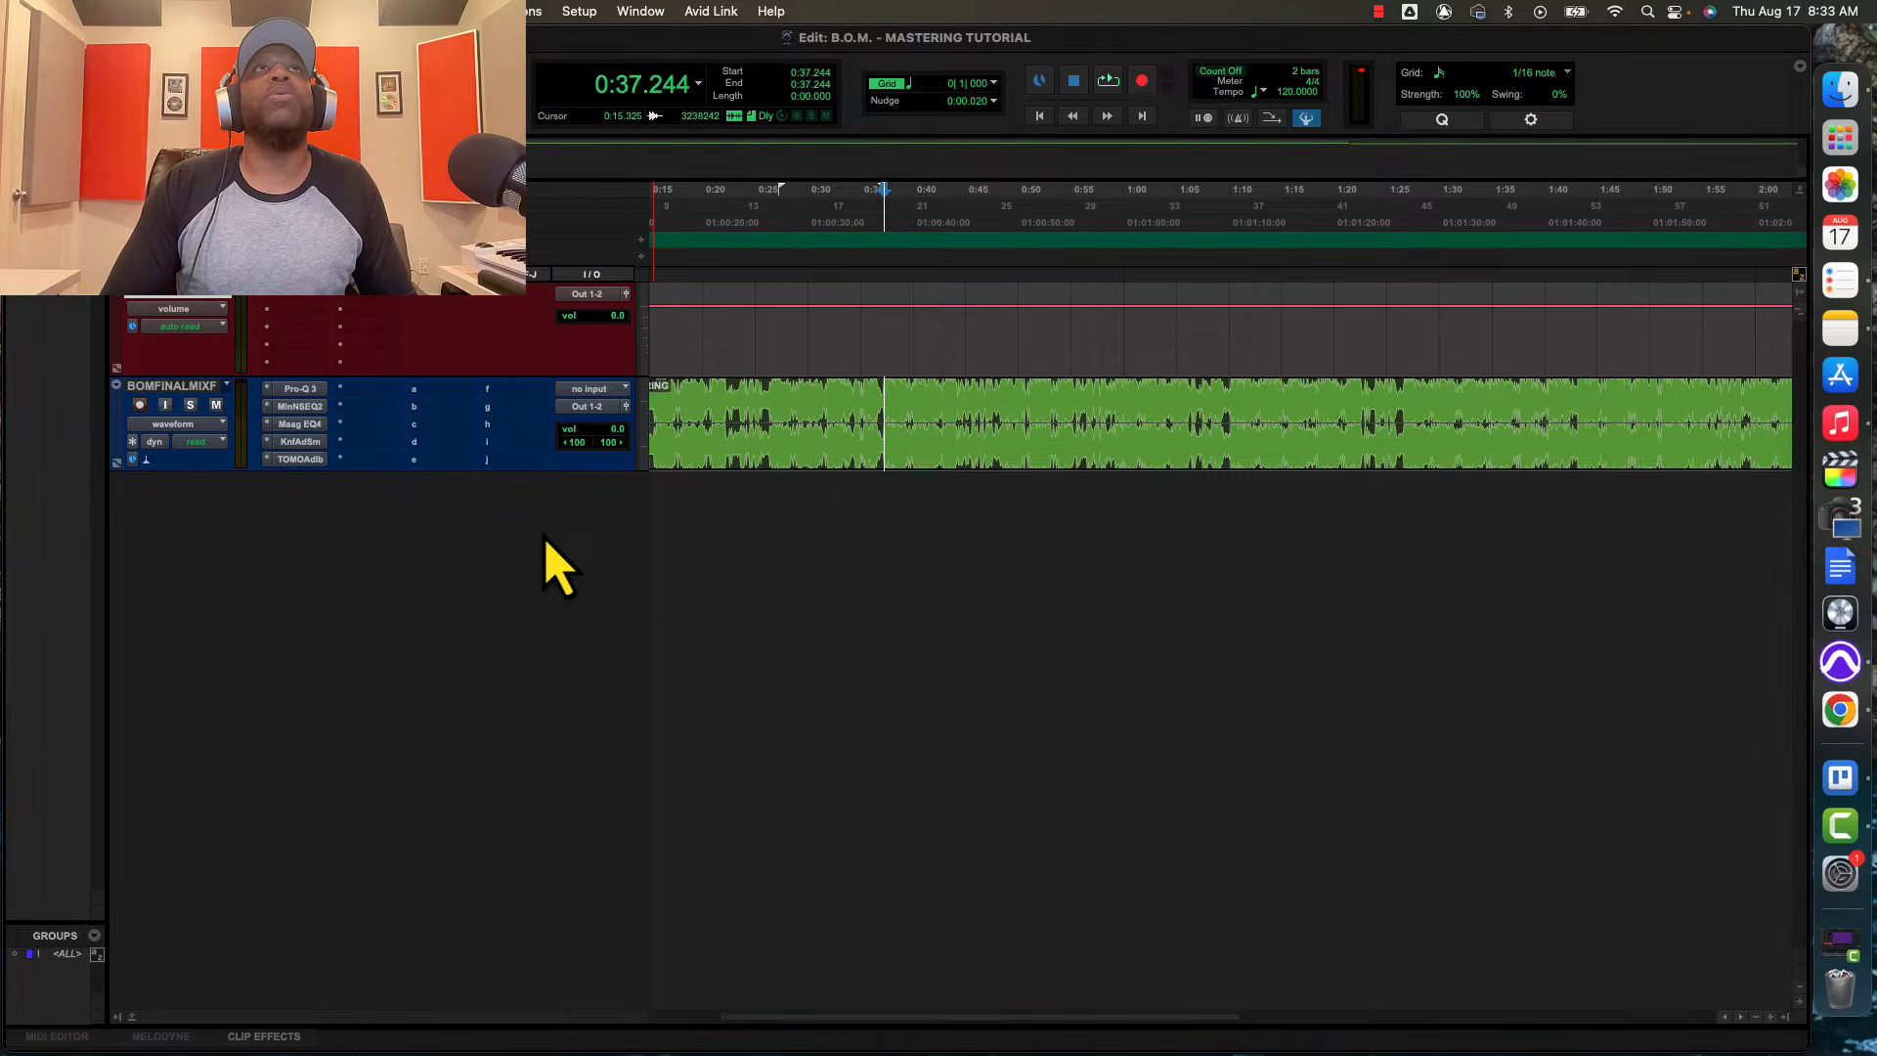
Bring up the Knif Audio Soma and TOMO Audiolabs LISA inserts to examine their controls, revisiting the Maag EQ4 in between
{"action": "left_click", "coordinate": [299, 442]}
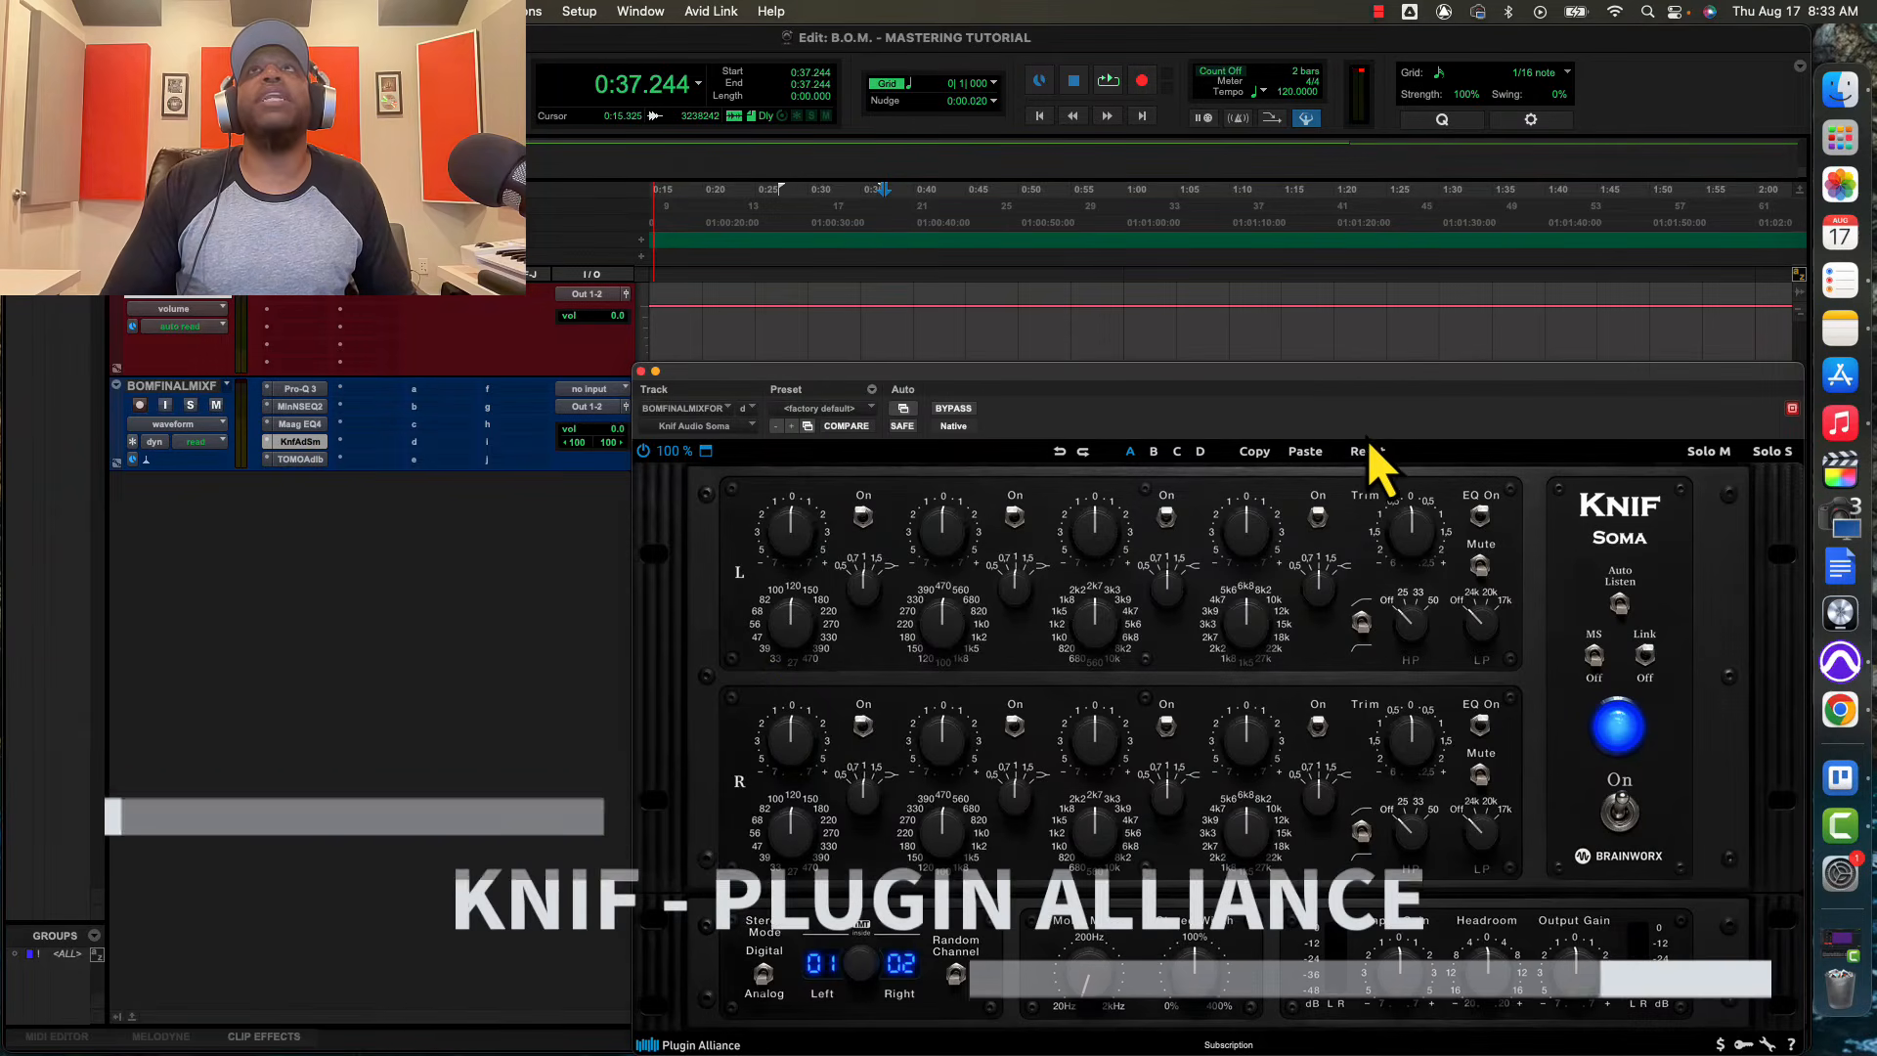
{"action": "left_click_drag", "start_coordinate": [1318, 374], "coordinate": [1254, 334]}
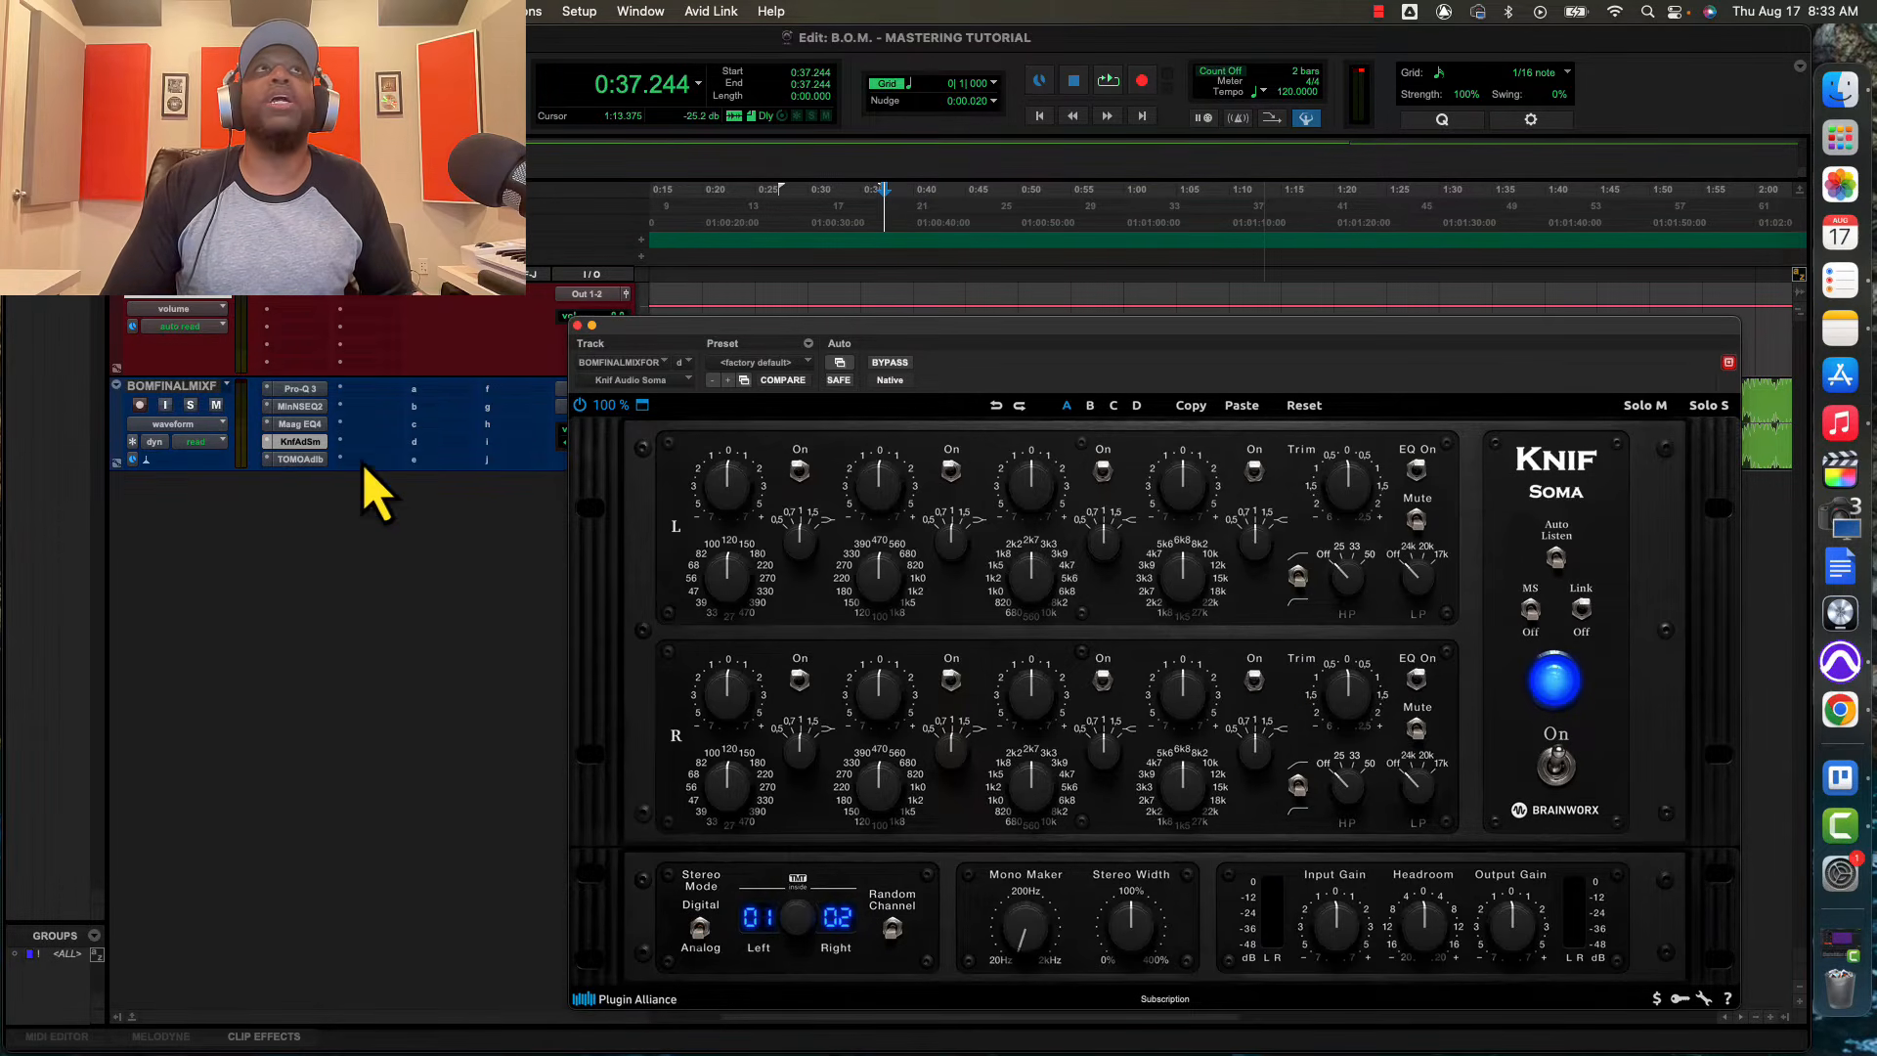
{"action": "left_click", "coordinate": [309, 412]}
{"action": "left_click", "coordinate": [309, 426]}
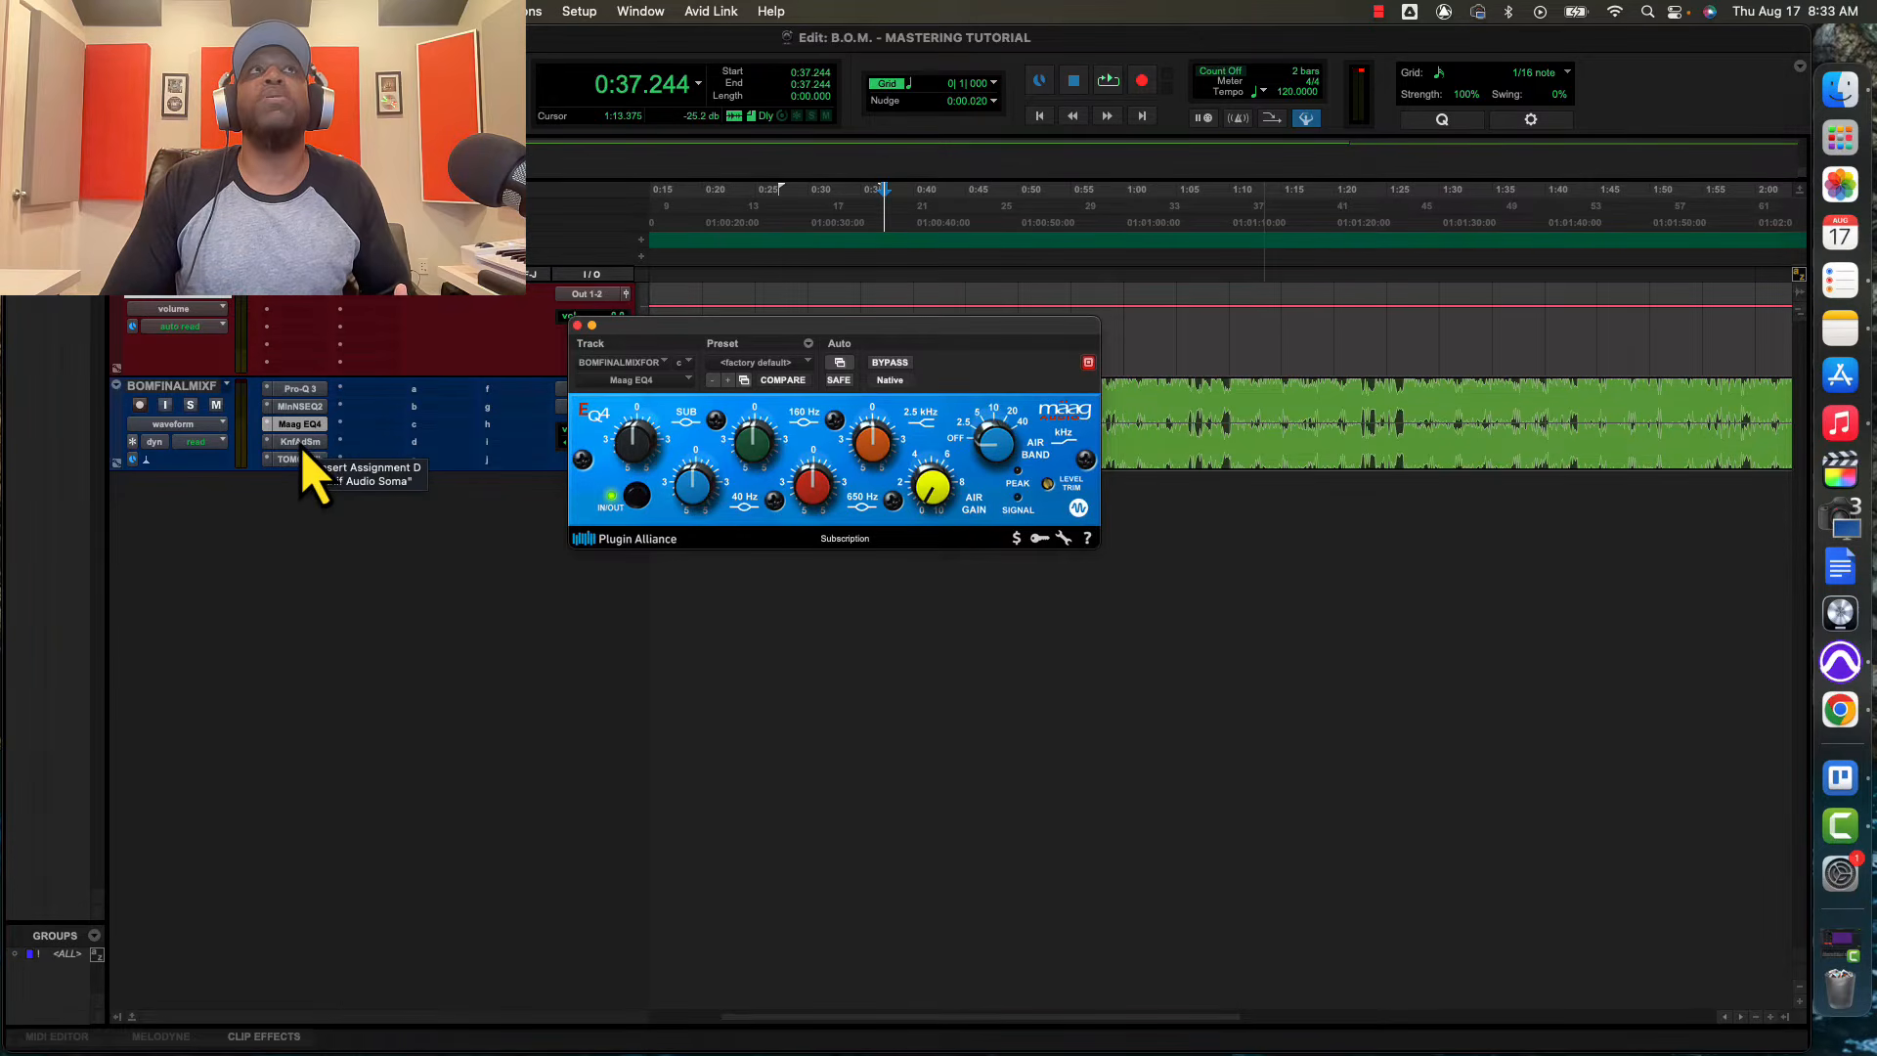
{"action": "left_click", "coordinate": [302, 443]}
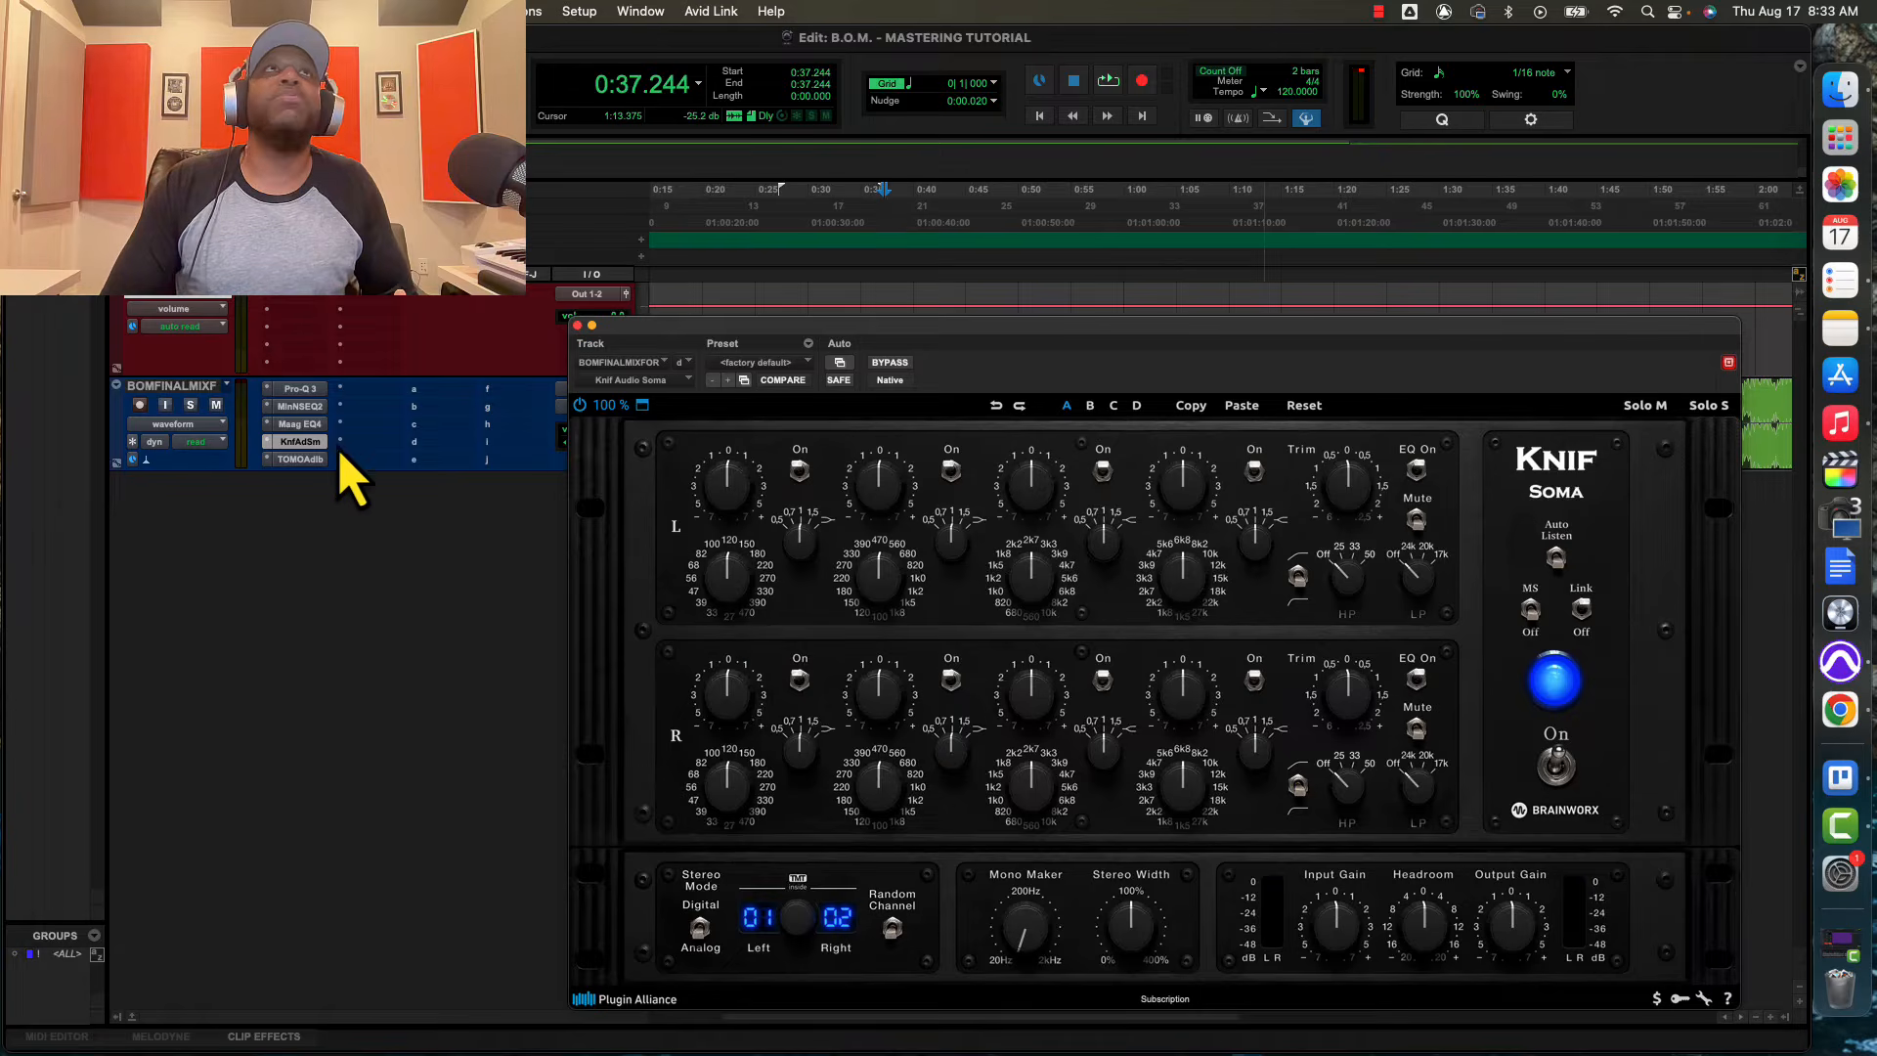
{"action": "left_click", "coordinate": [304, 464]}
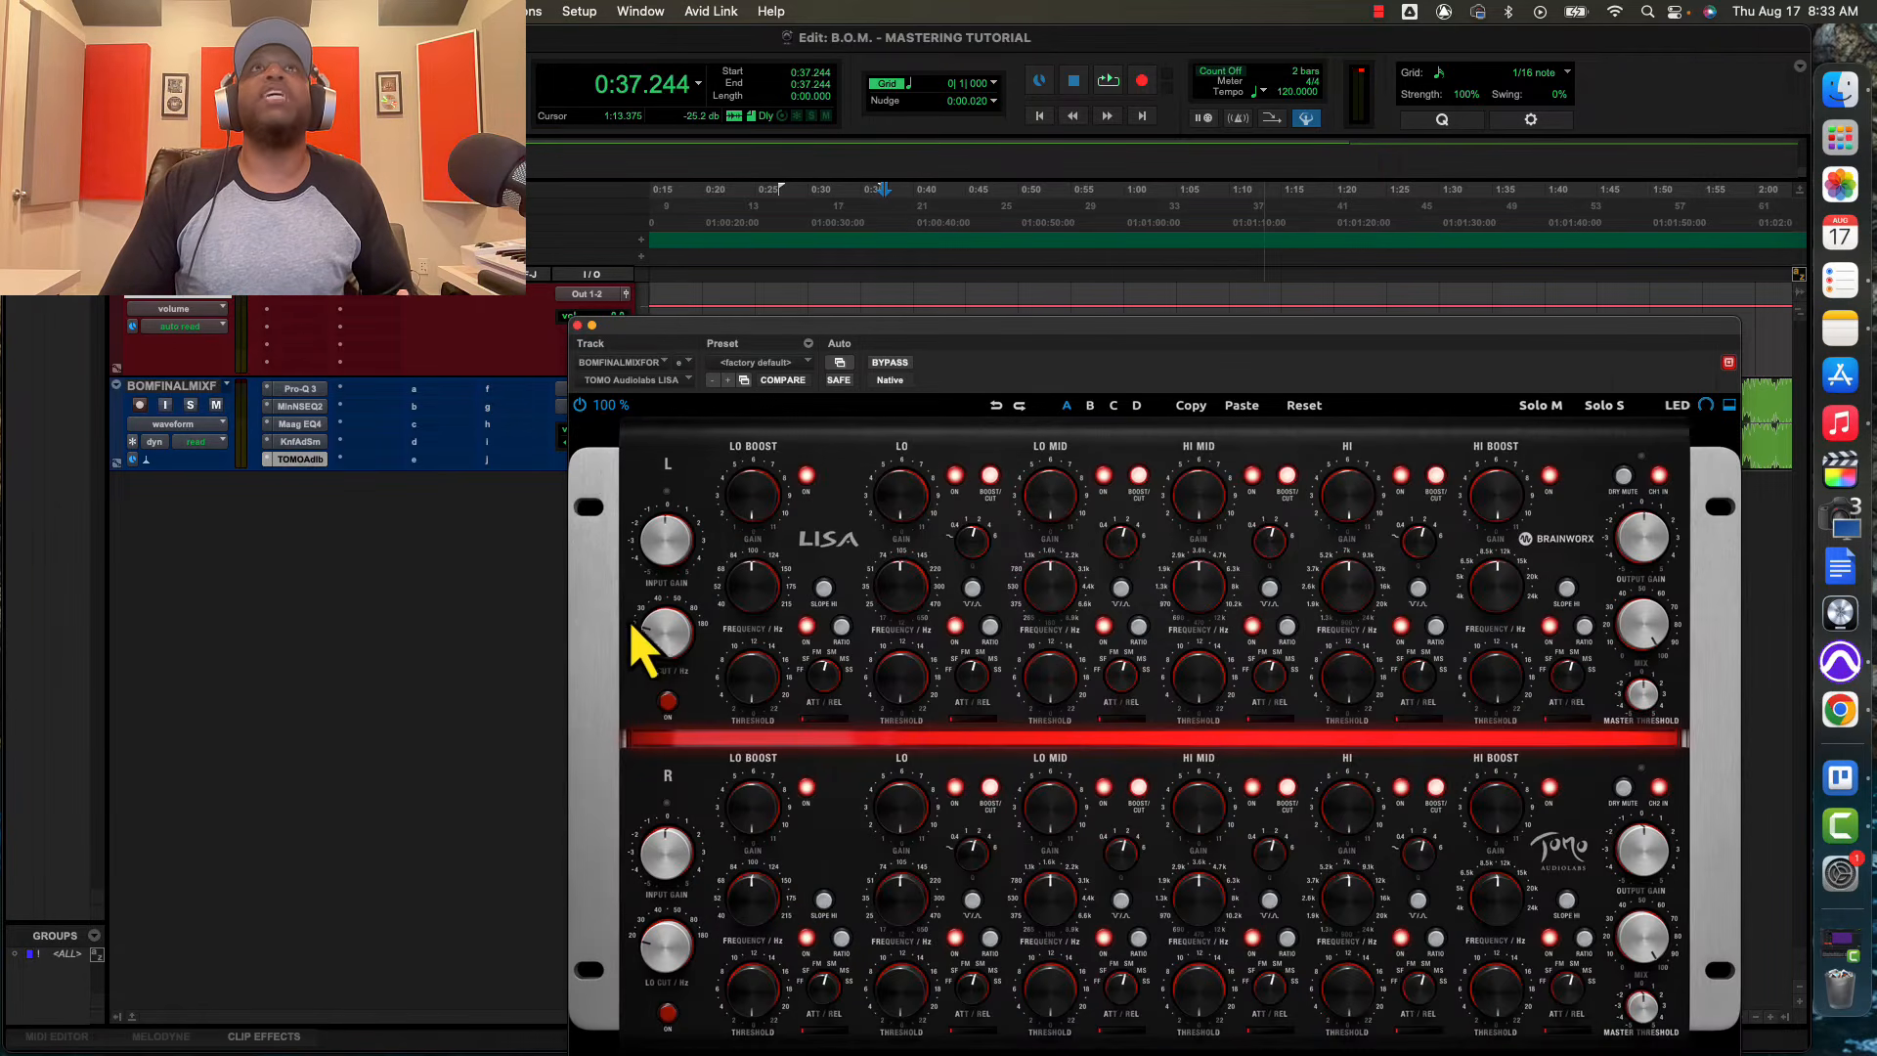
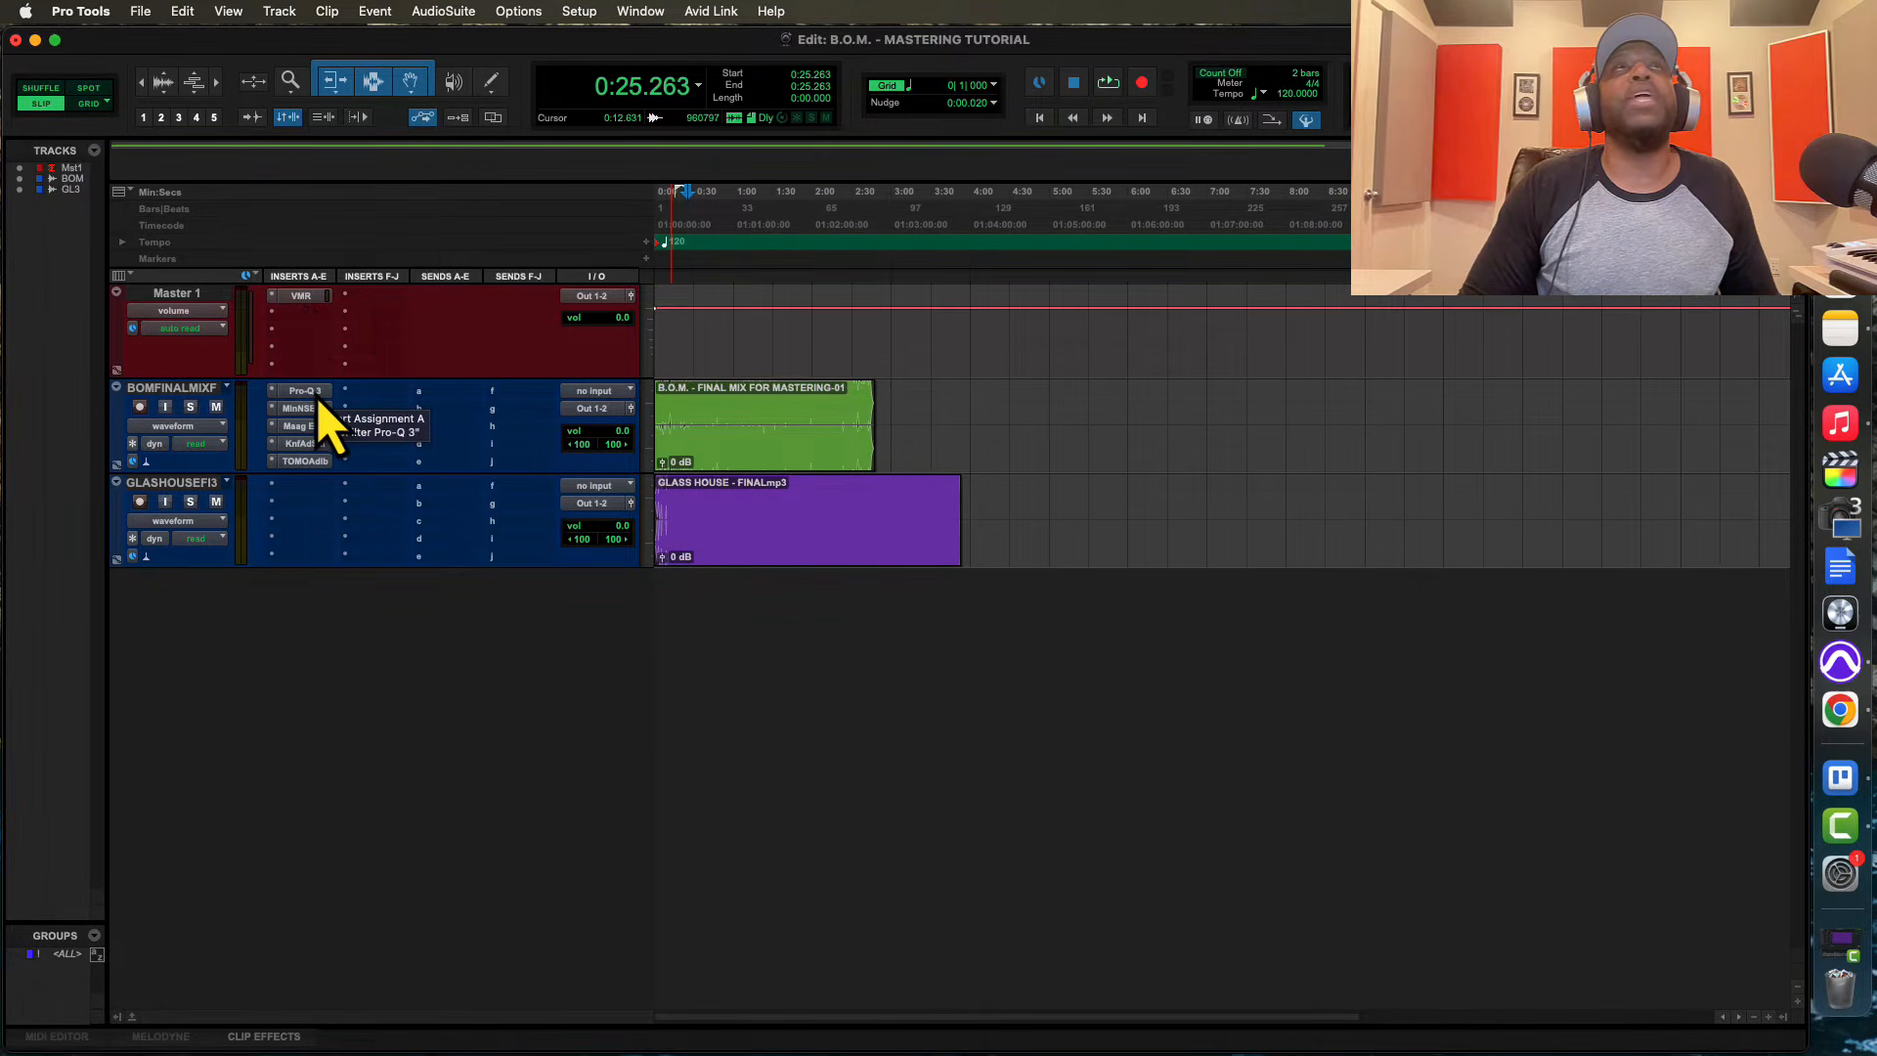
Open the Virtual Mix Rack insert on Master 1, examine its modules and close it
{"action": "left_click", "coordinate": [303, 296]}
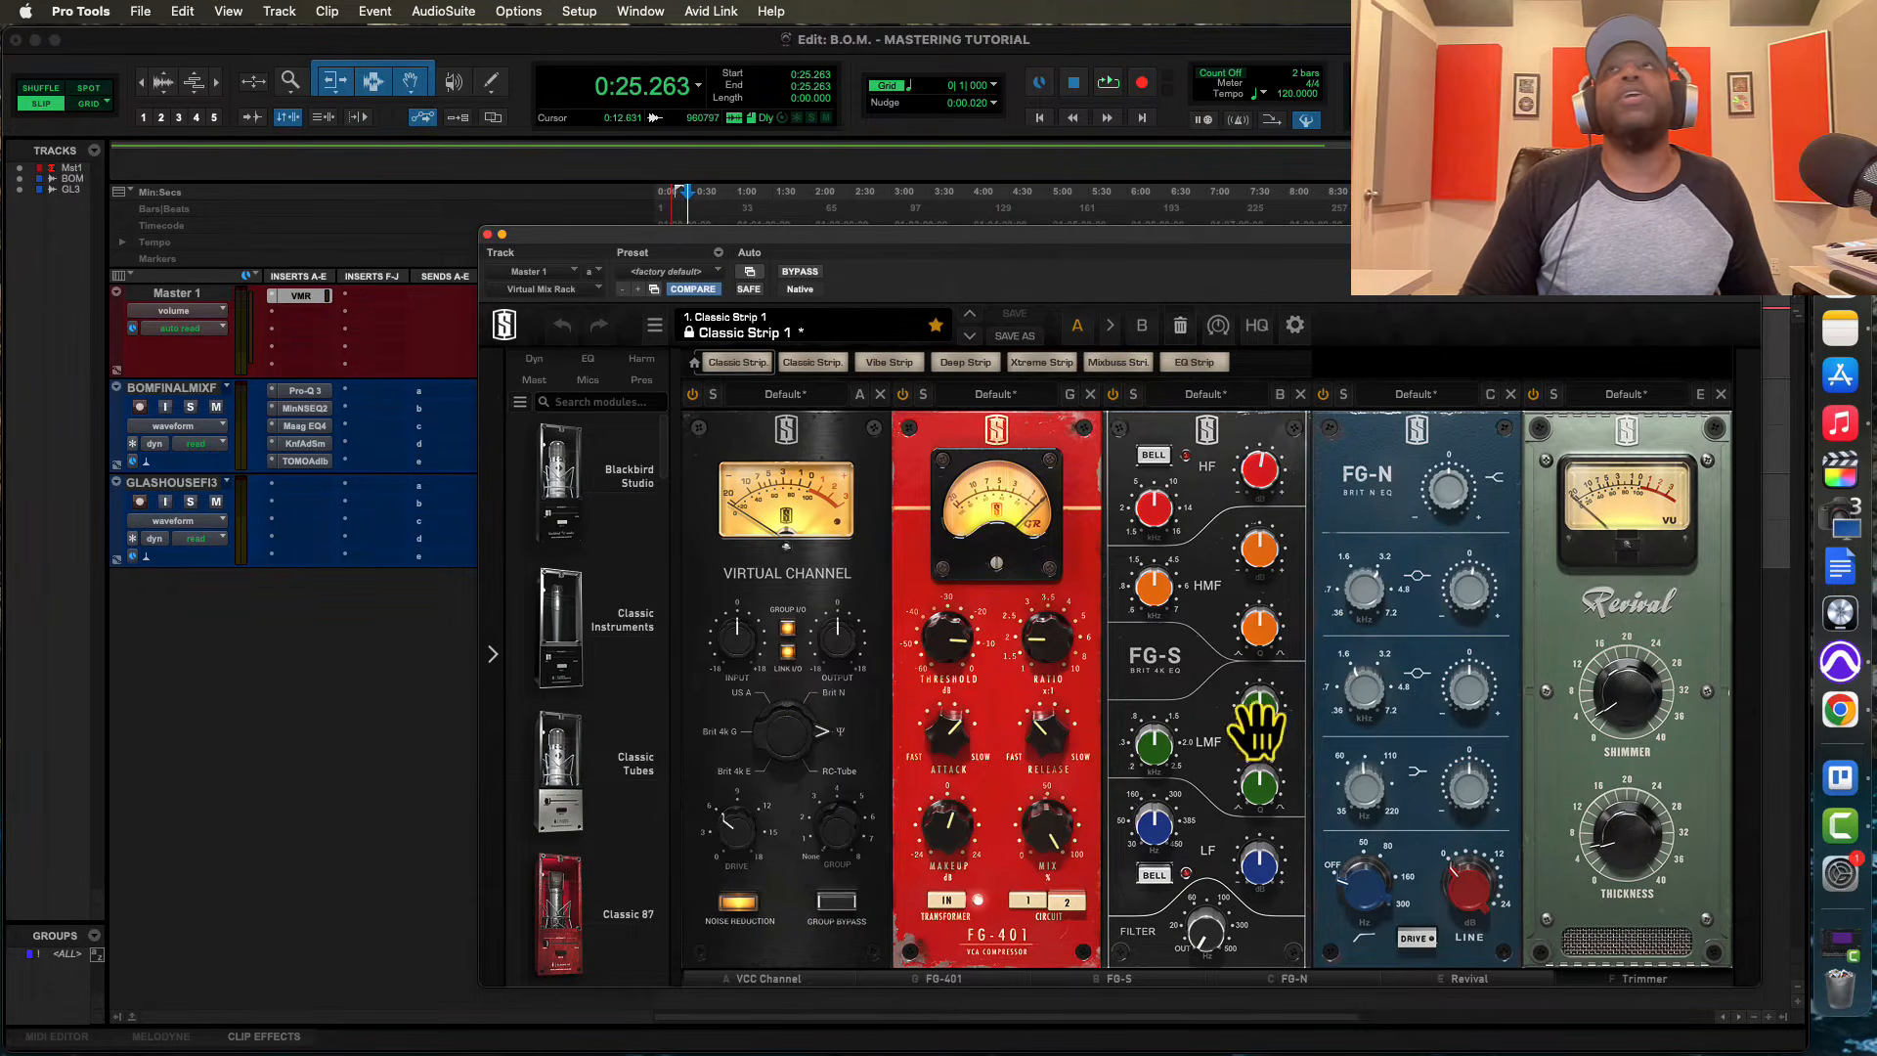
{"action": "left_click", "coordinate": [487, 235]}
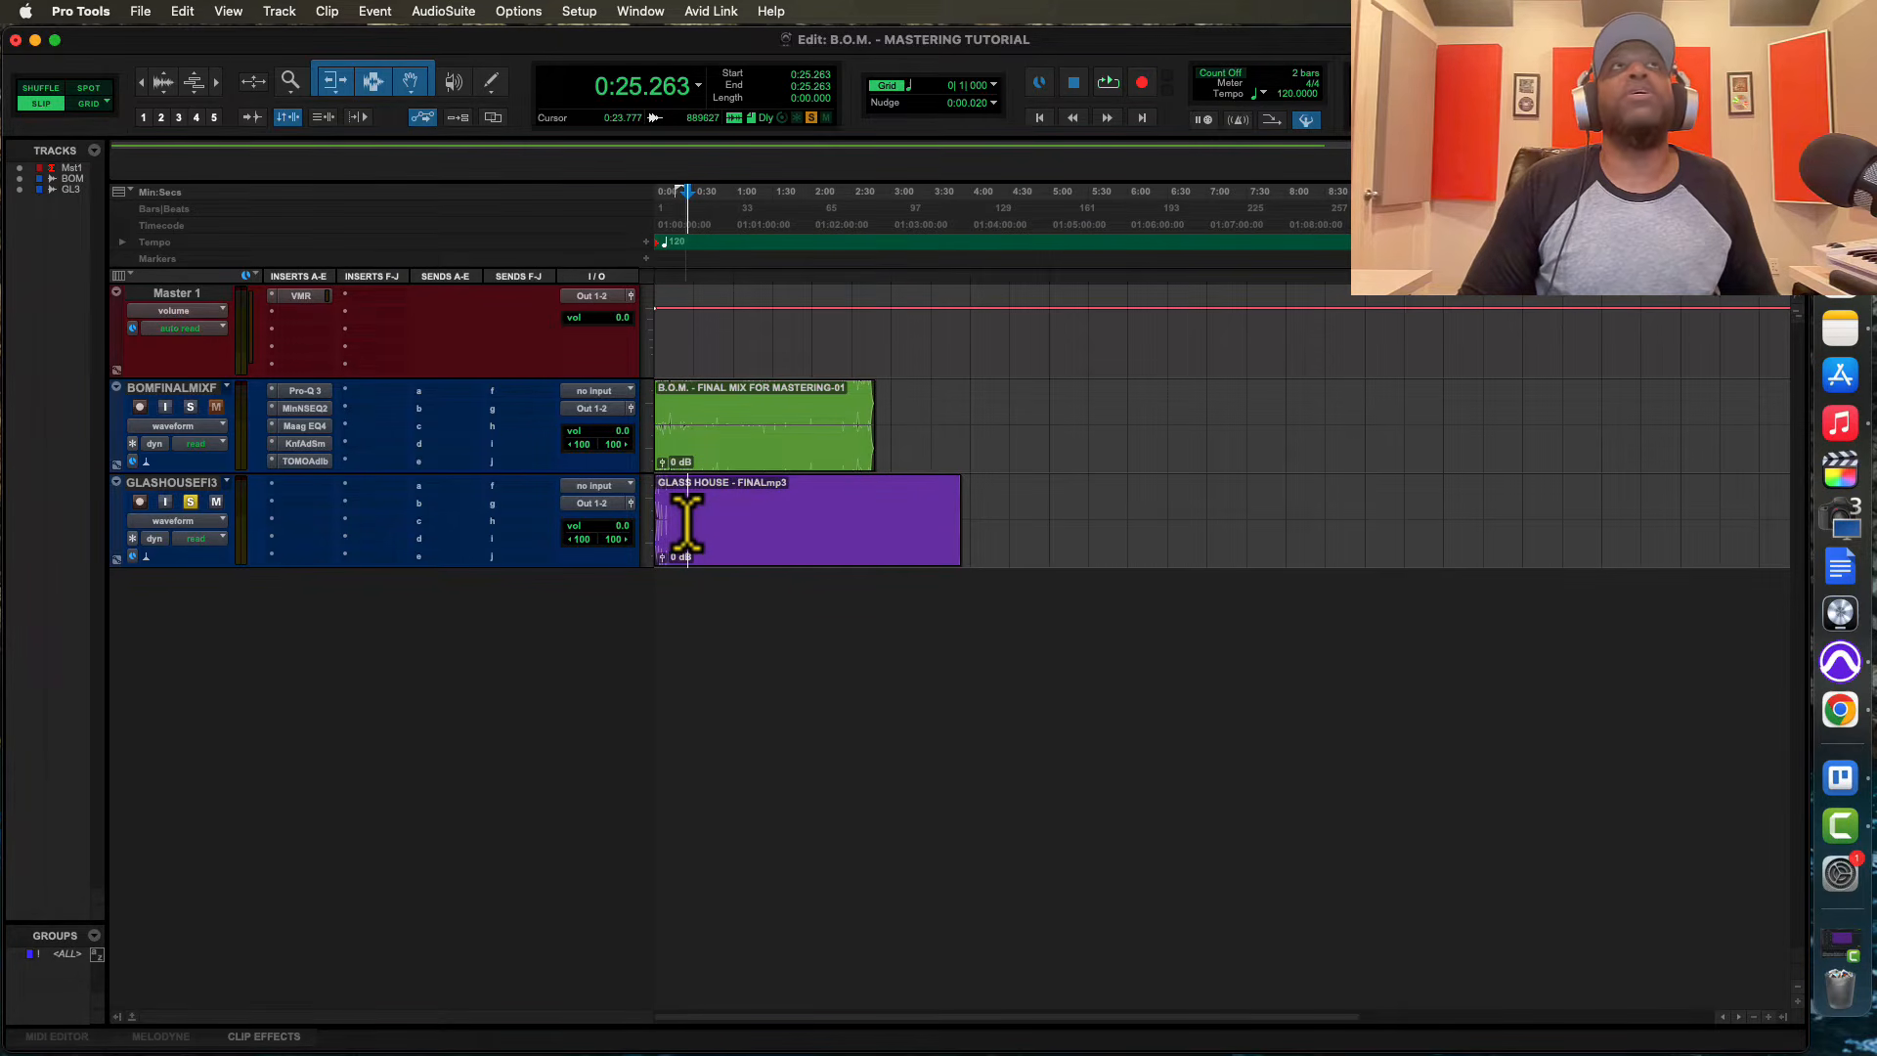
Move the Pro-Q 3, NSEQ-2, Maag EQ4, Knif Soma and LISA inserts from the final mix track to Master 1, after its Virtual Mix Rack
{"action": "left_click_drag", "start_coordinate": [314, 391], "coordinate": [305, 313]}
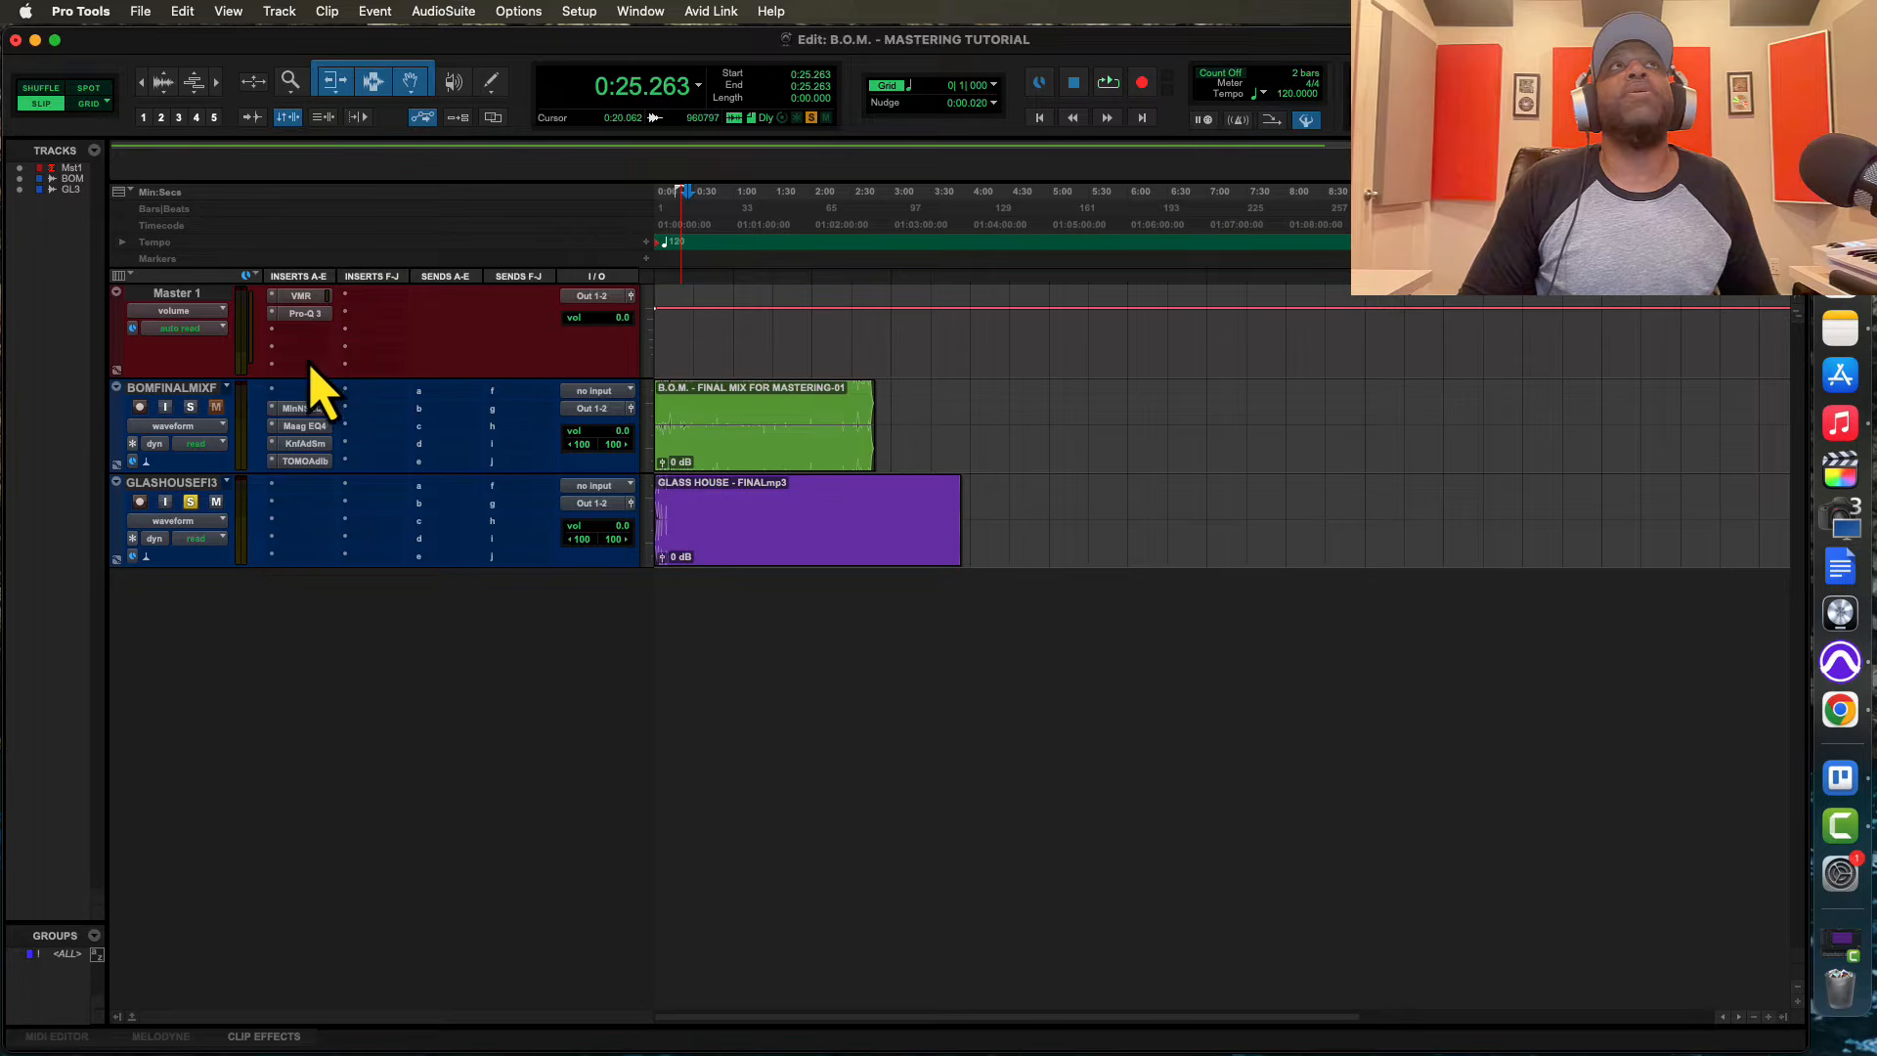
{"action": "left_click_drag", "start_coordinate": [308, 409], "coordinate": [306, 335]}
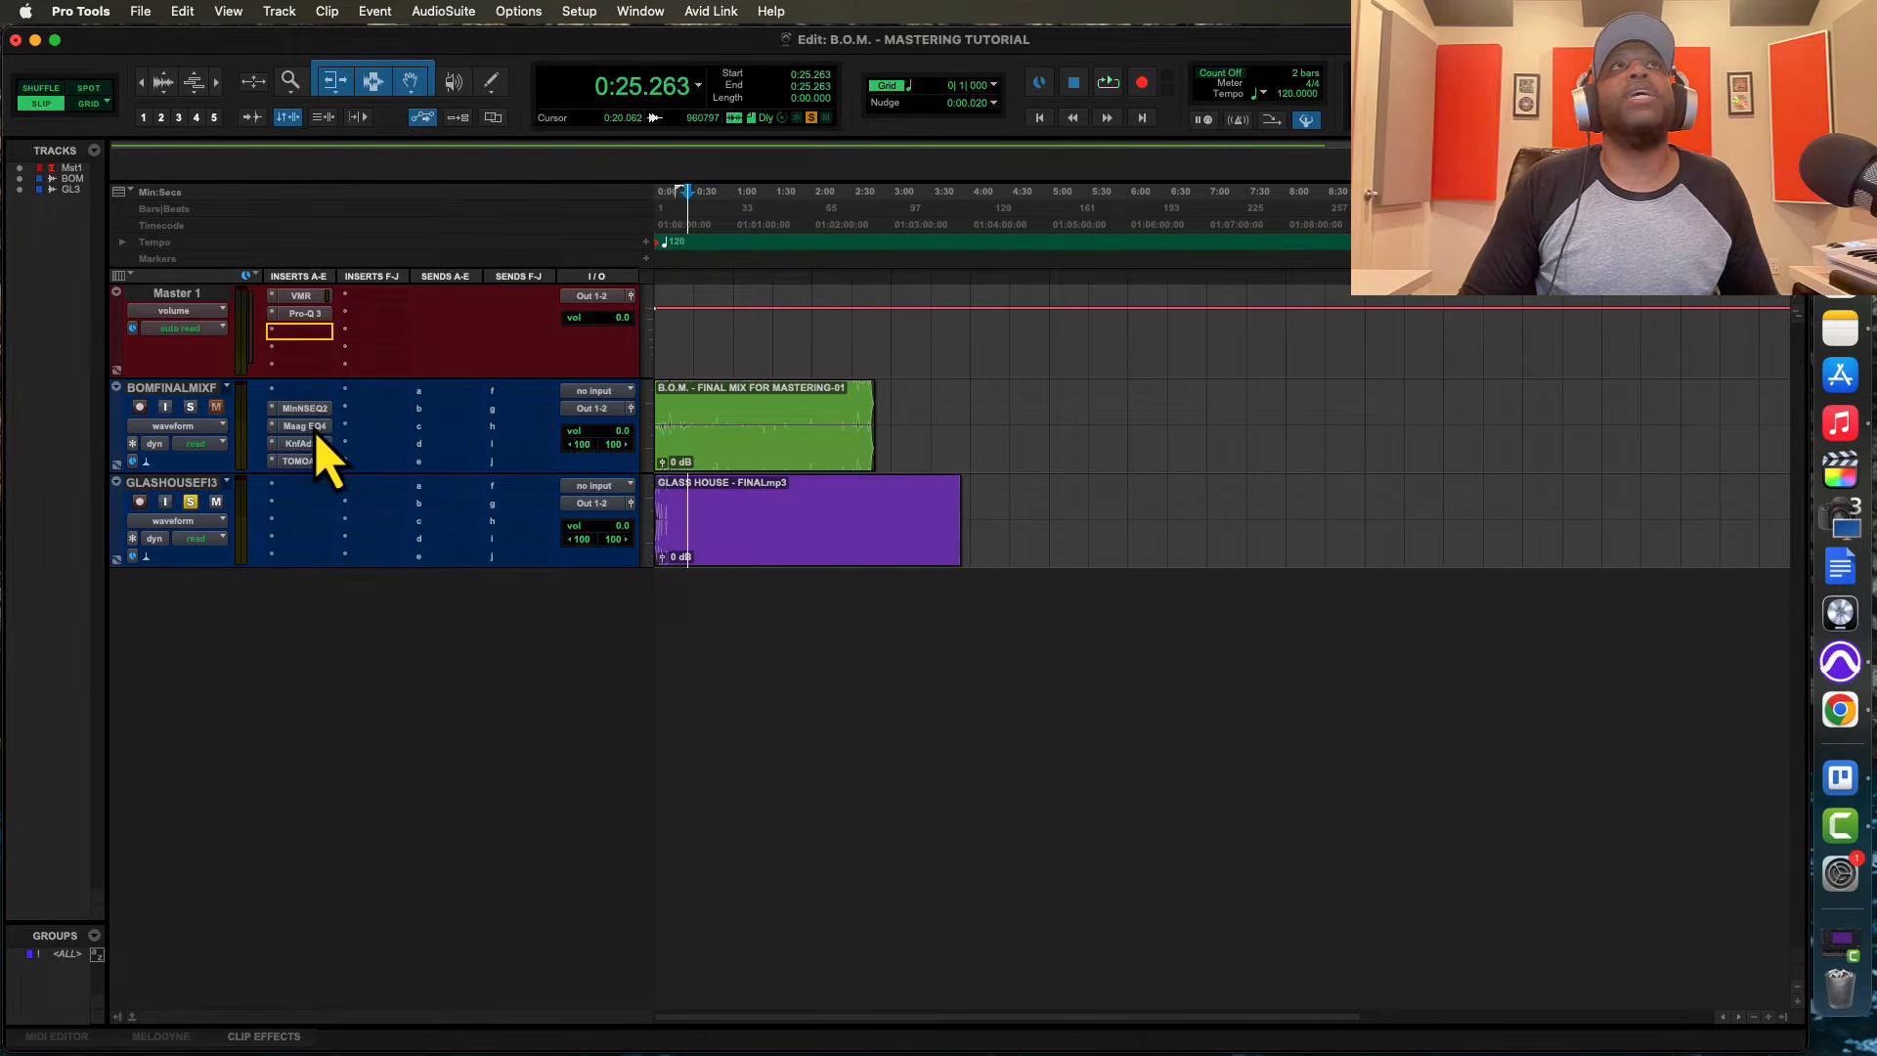
{"action": "left_click_drag", "start_coordinate": [305, 408], "coordinate": [307, 333]}
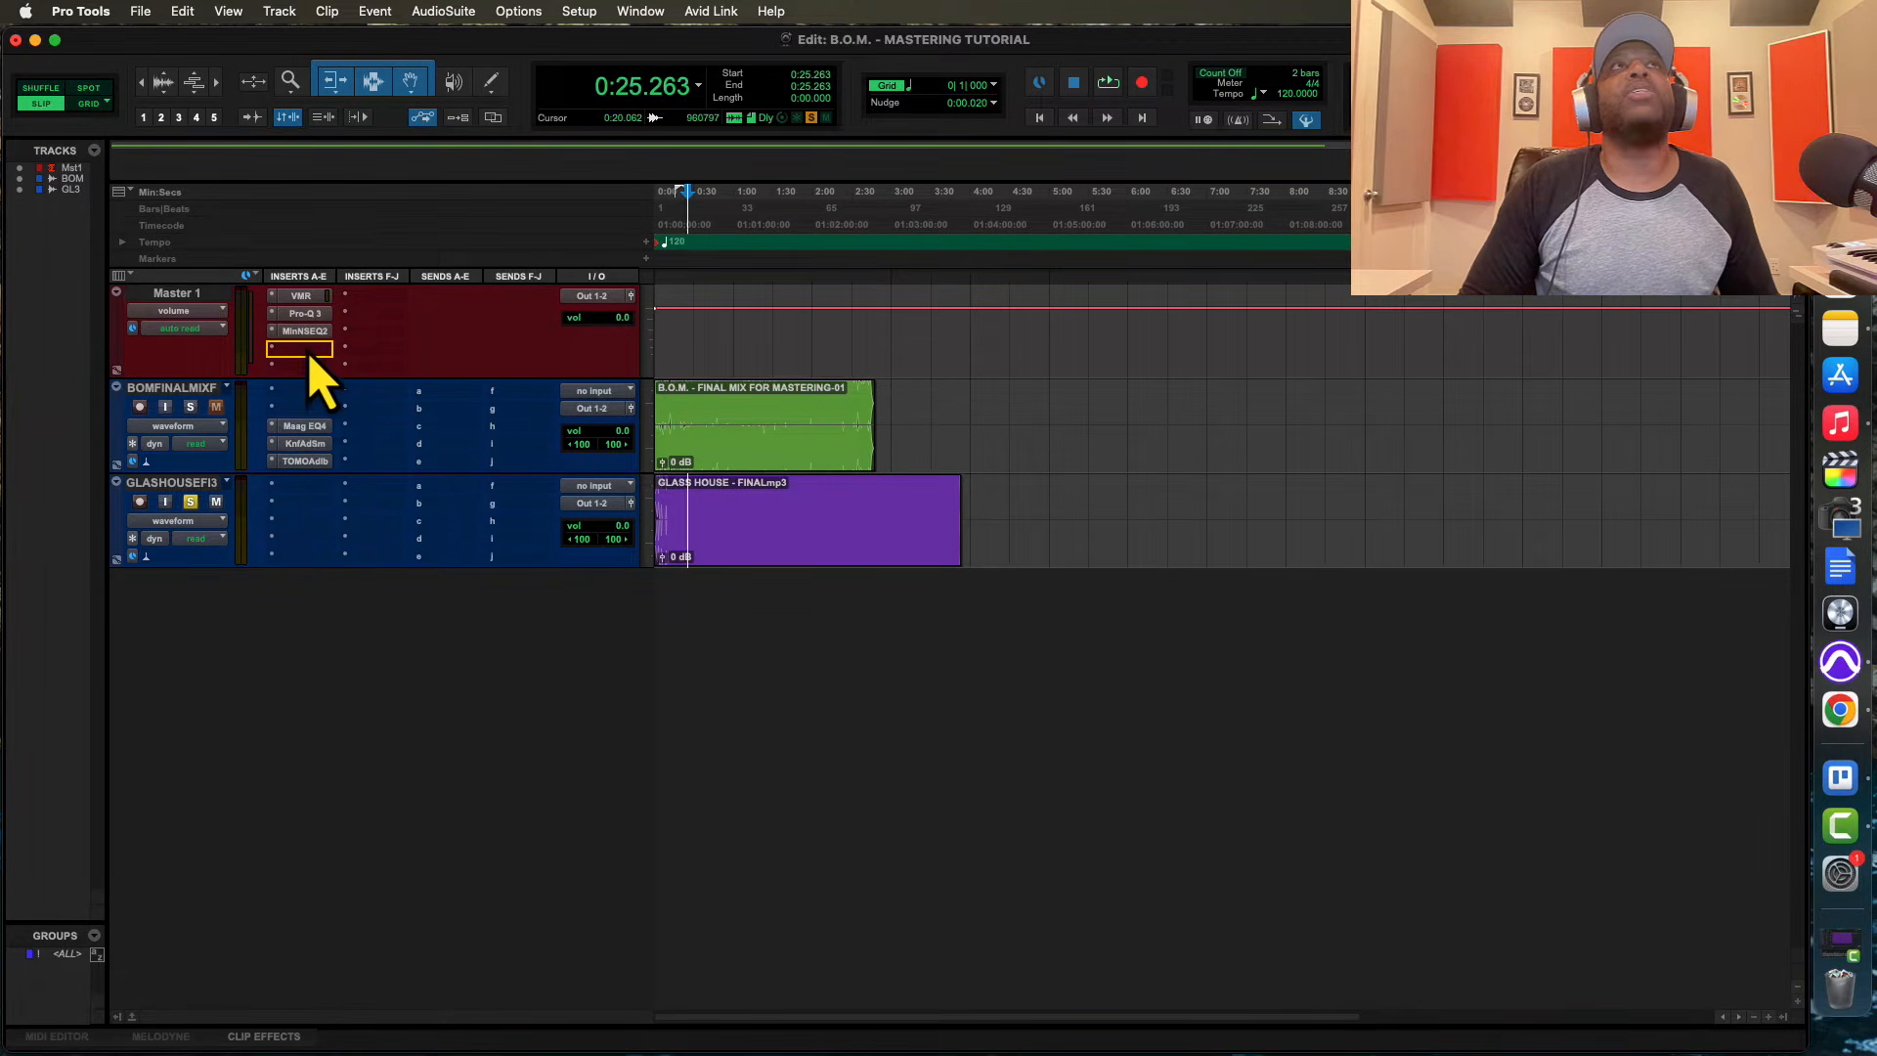
{"action": "left_click_drag", "start_coordinate": [307, 428], "coordinate": [305, 349]}
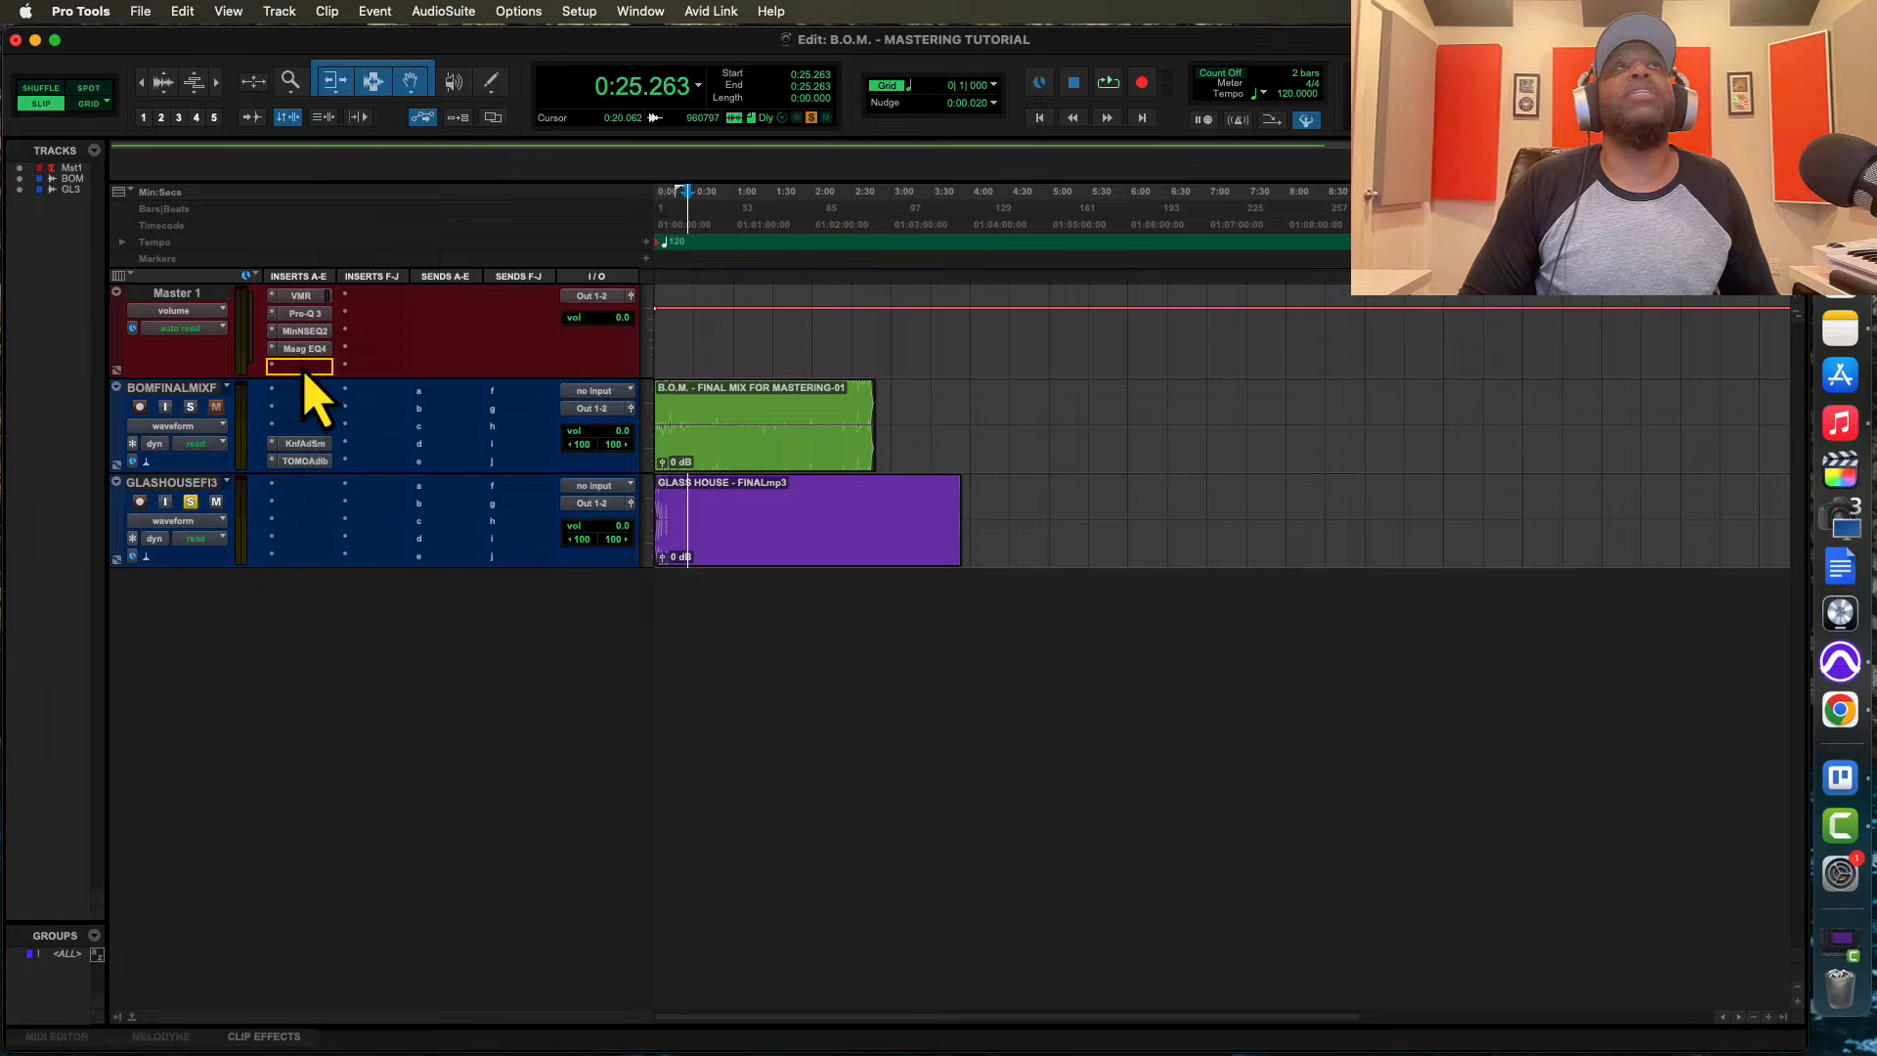
{"action": "left_click_drag", "start_coordinate": [305, 443], "coordinate": [305, 366]}
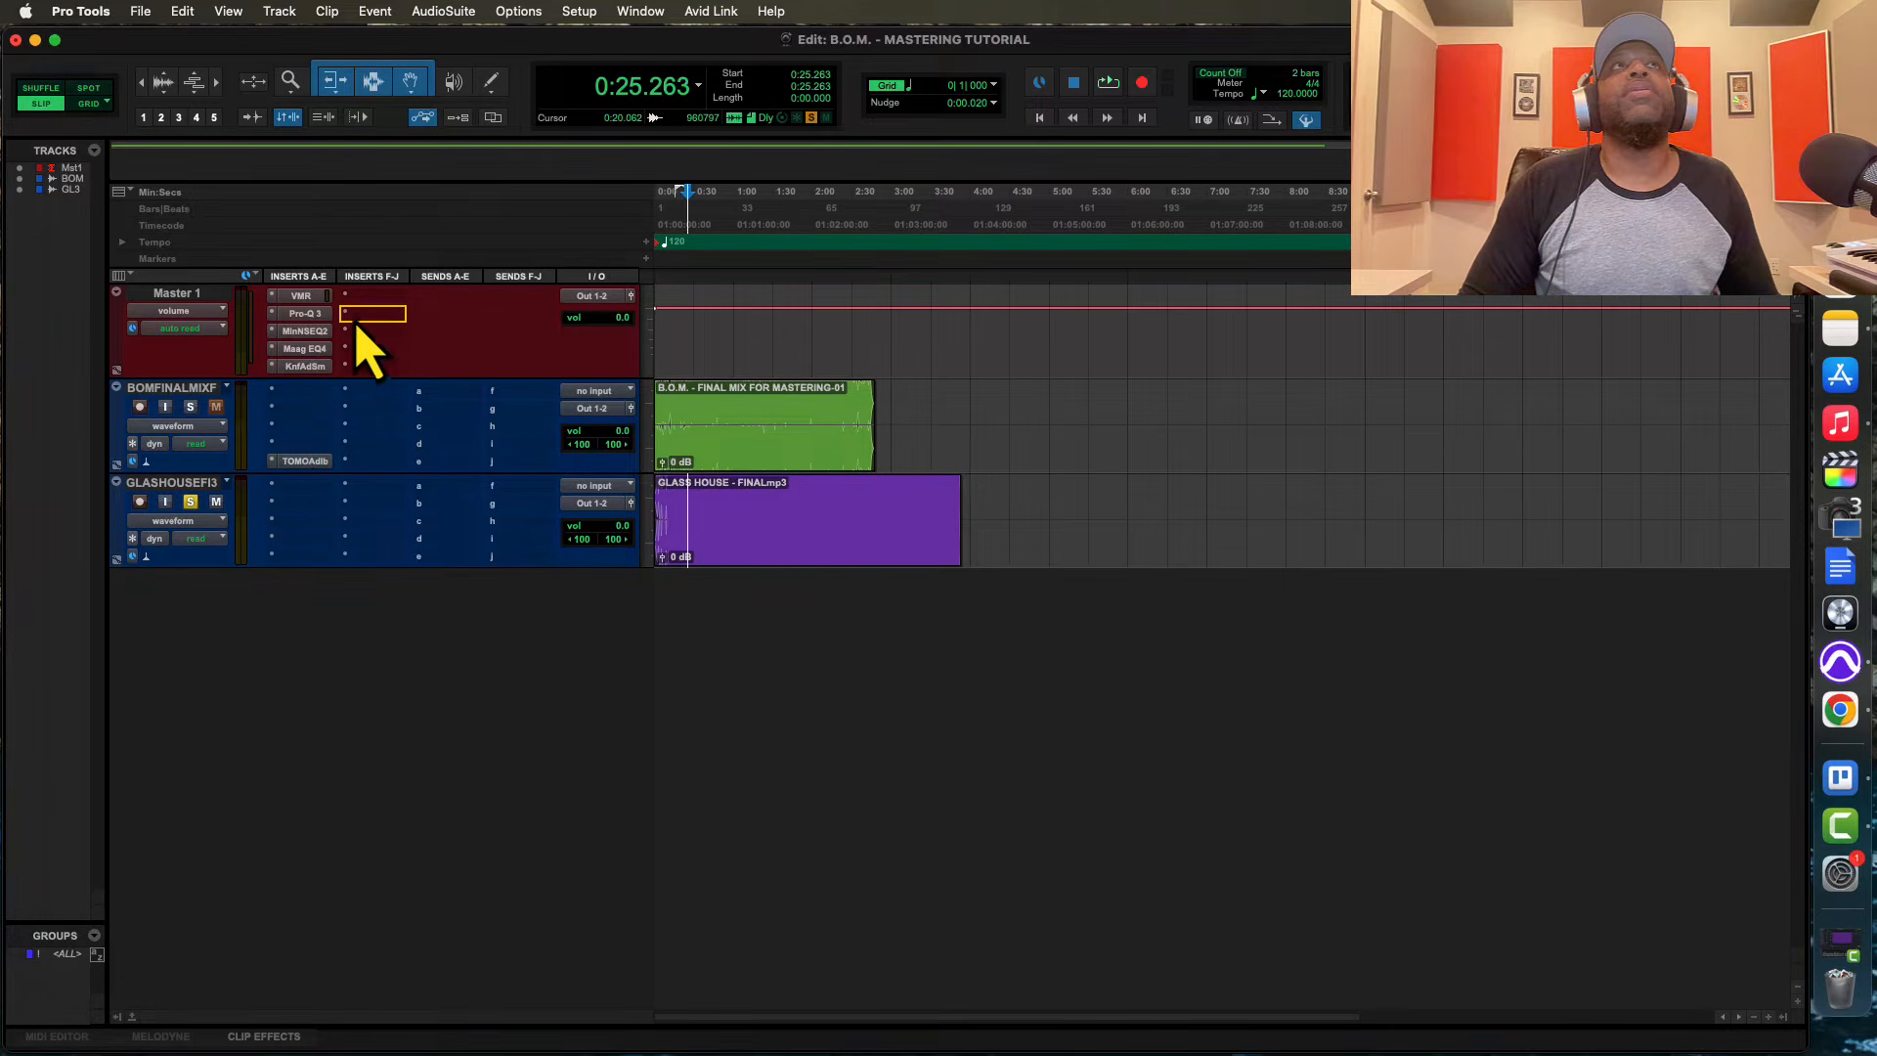
{"action": "left_click_drag", "start_coordinate": [361, 307], "coordinate": [358, 299]}
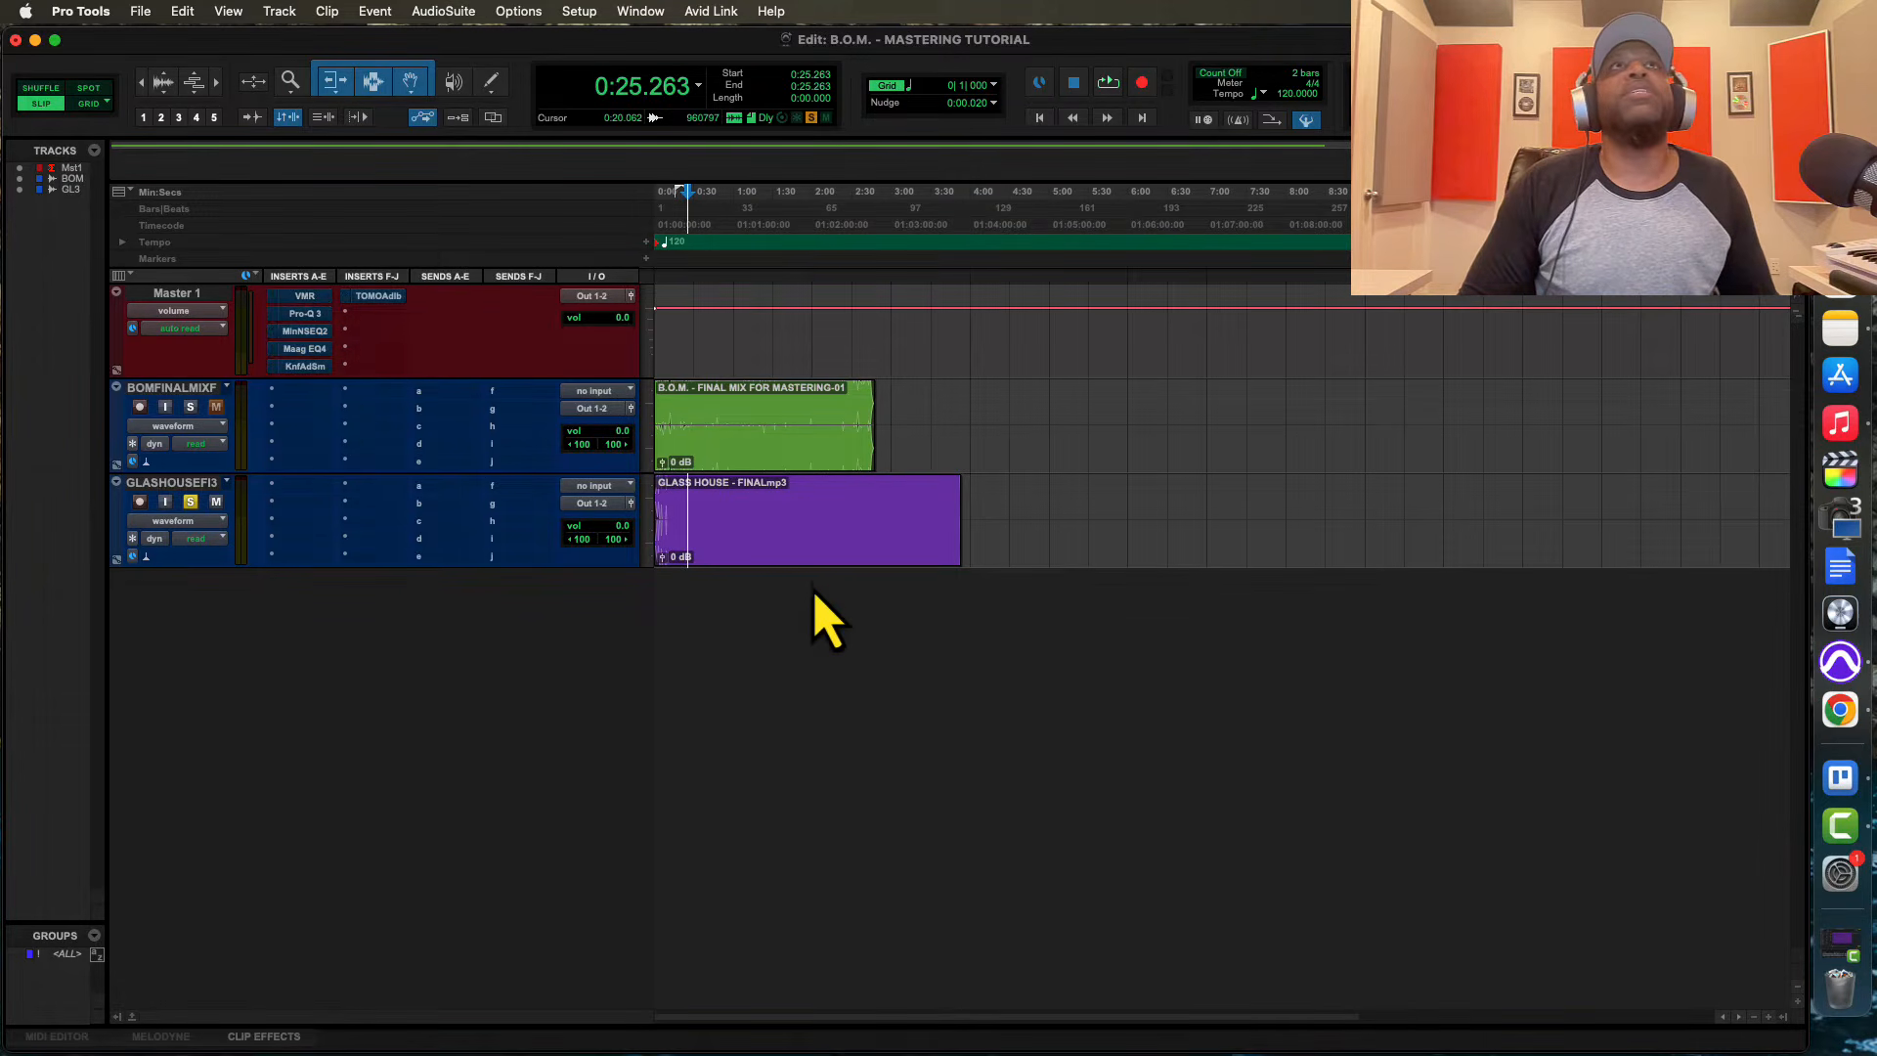
Audition the Glass House track through the master chain, switch the solo to the B.O.M. final mix track and audition it too
{"action": "key", "text": "space"}
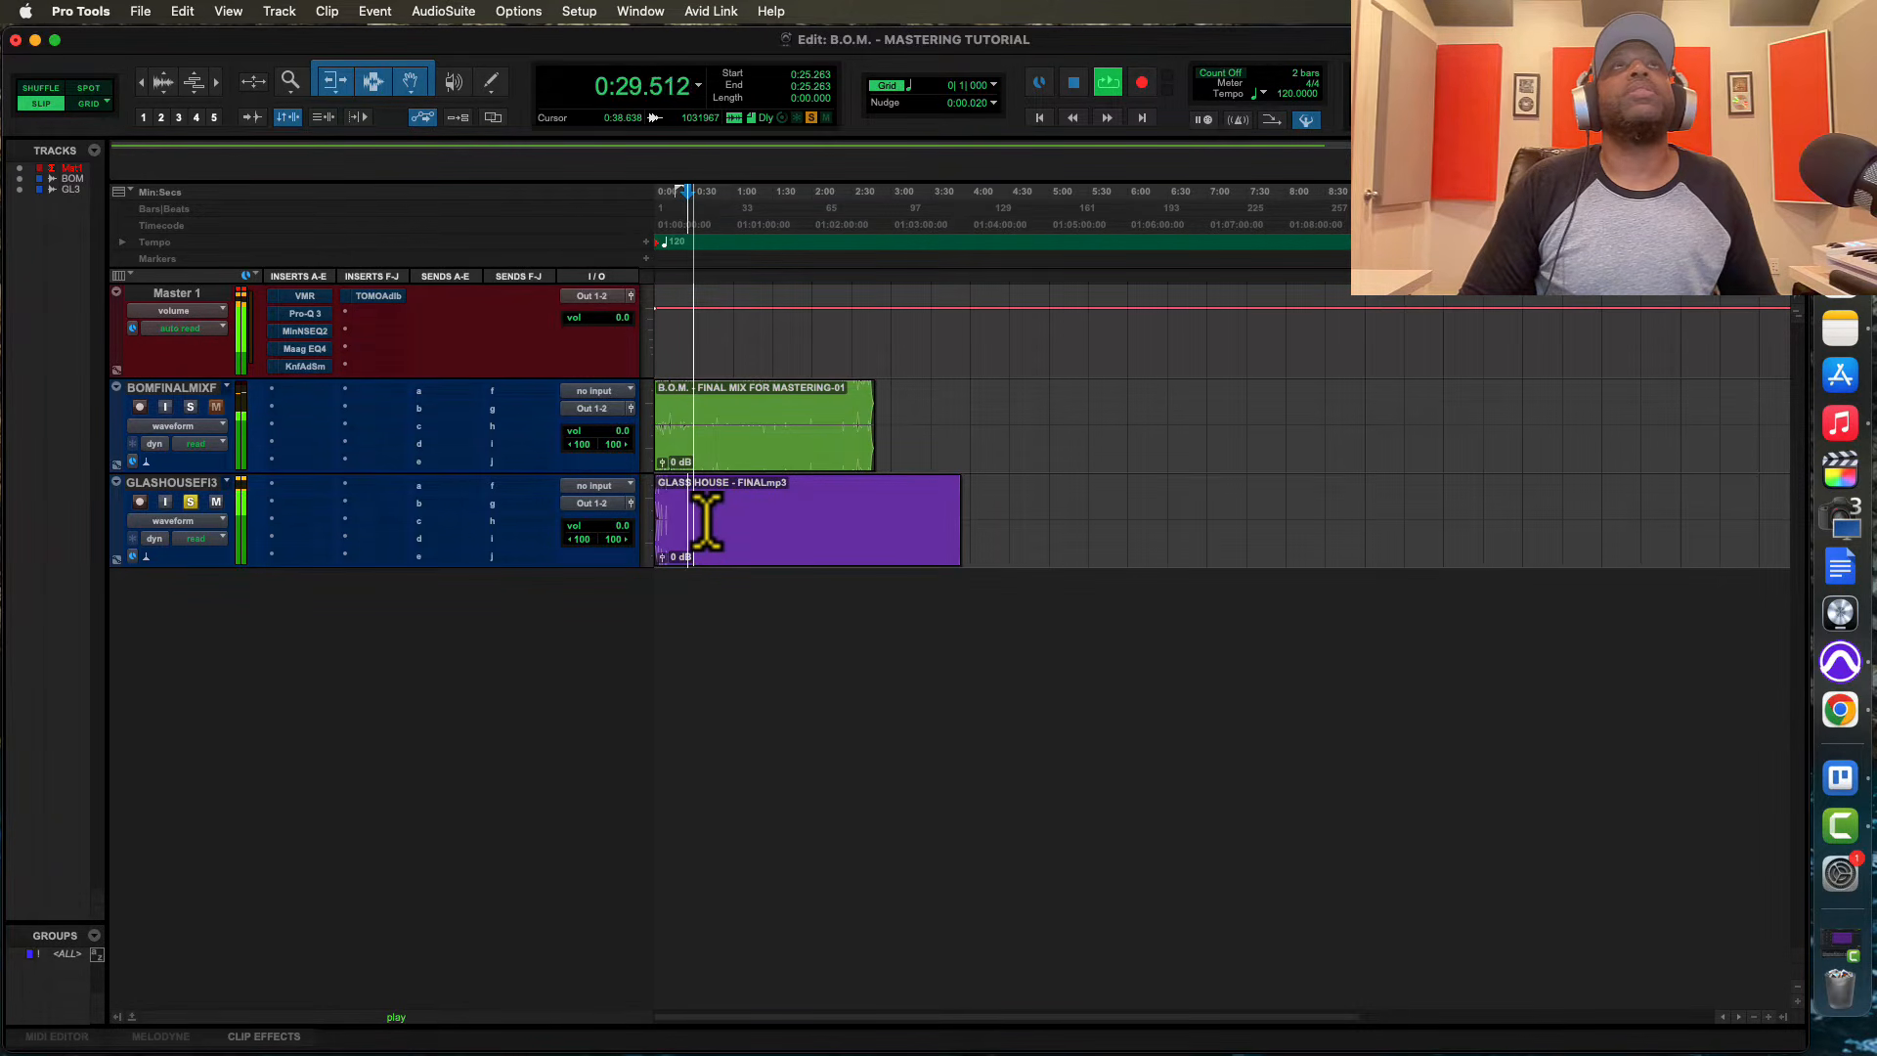
{"action": "key", "text": "space"}
{"action": "left_click", "coordinate": [191, 407]}
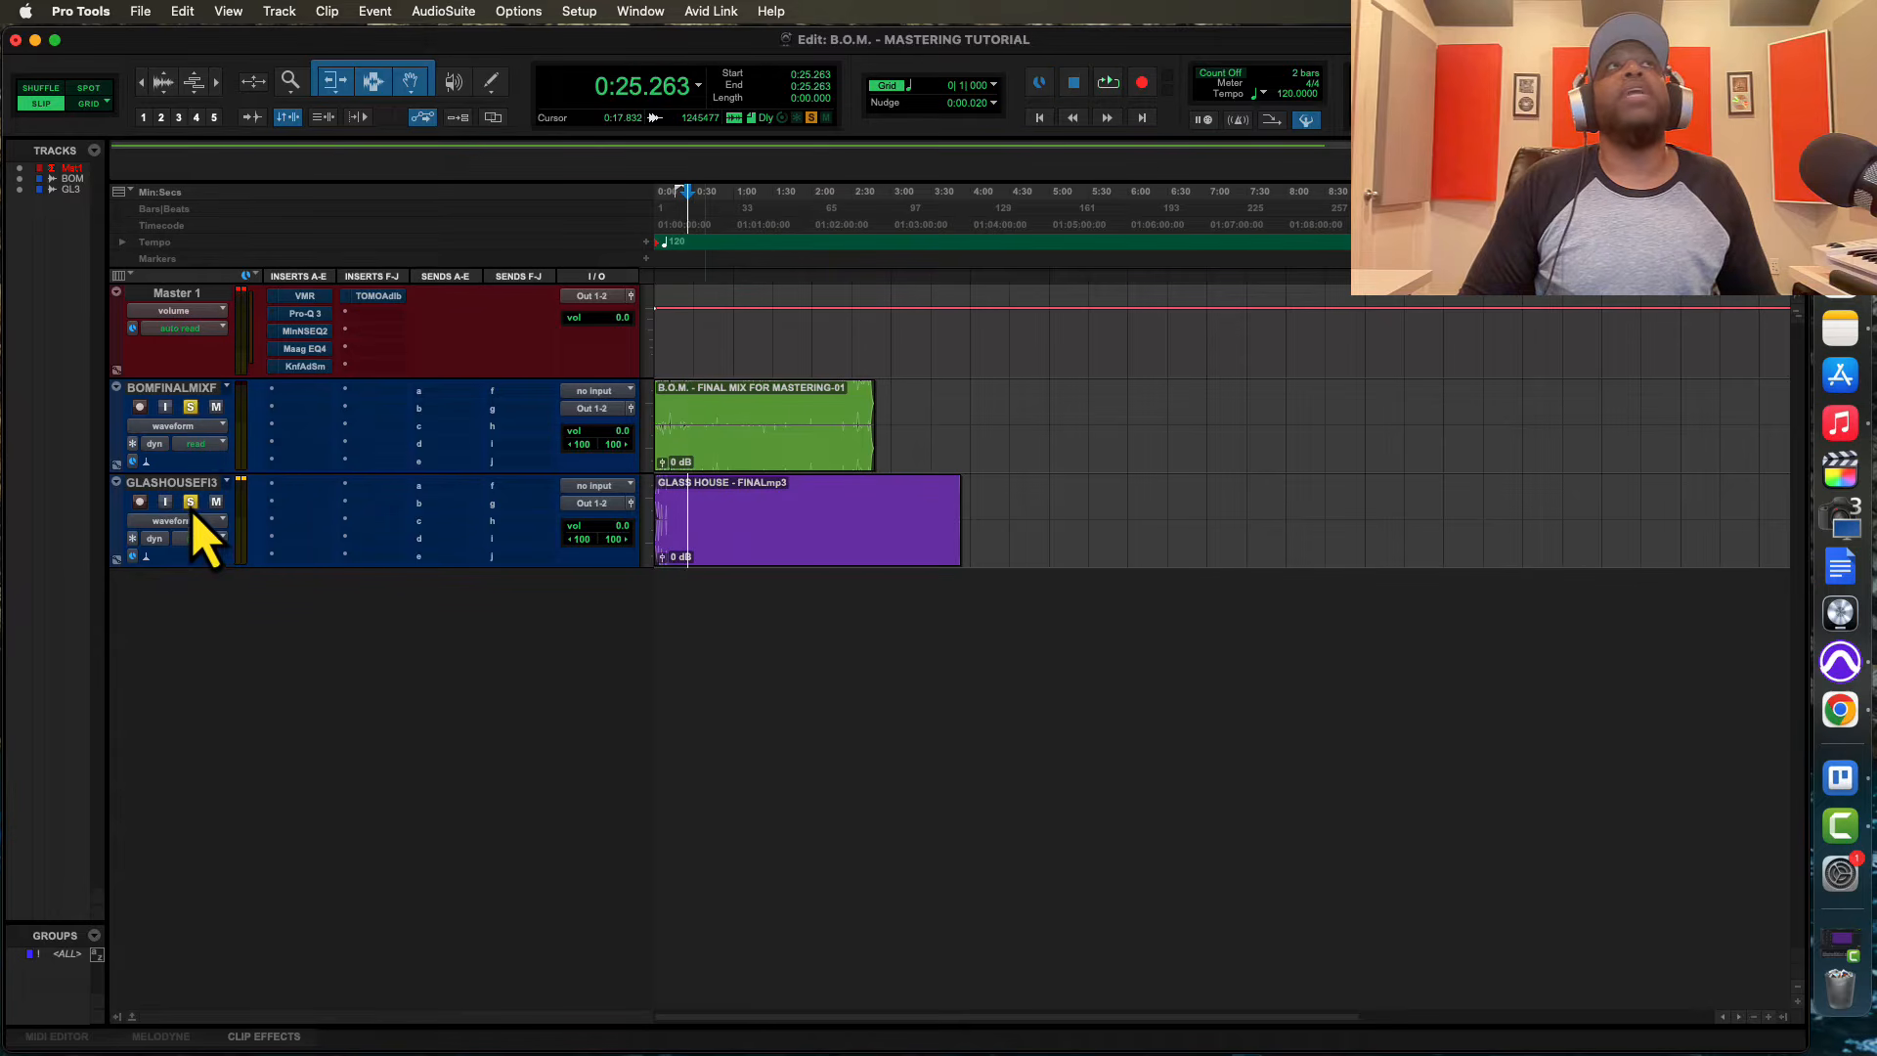
{"action": "left_click", "coordinate": [191, 501]}
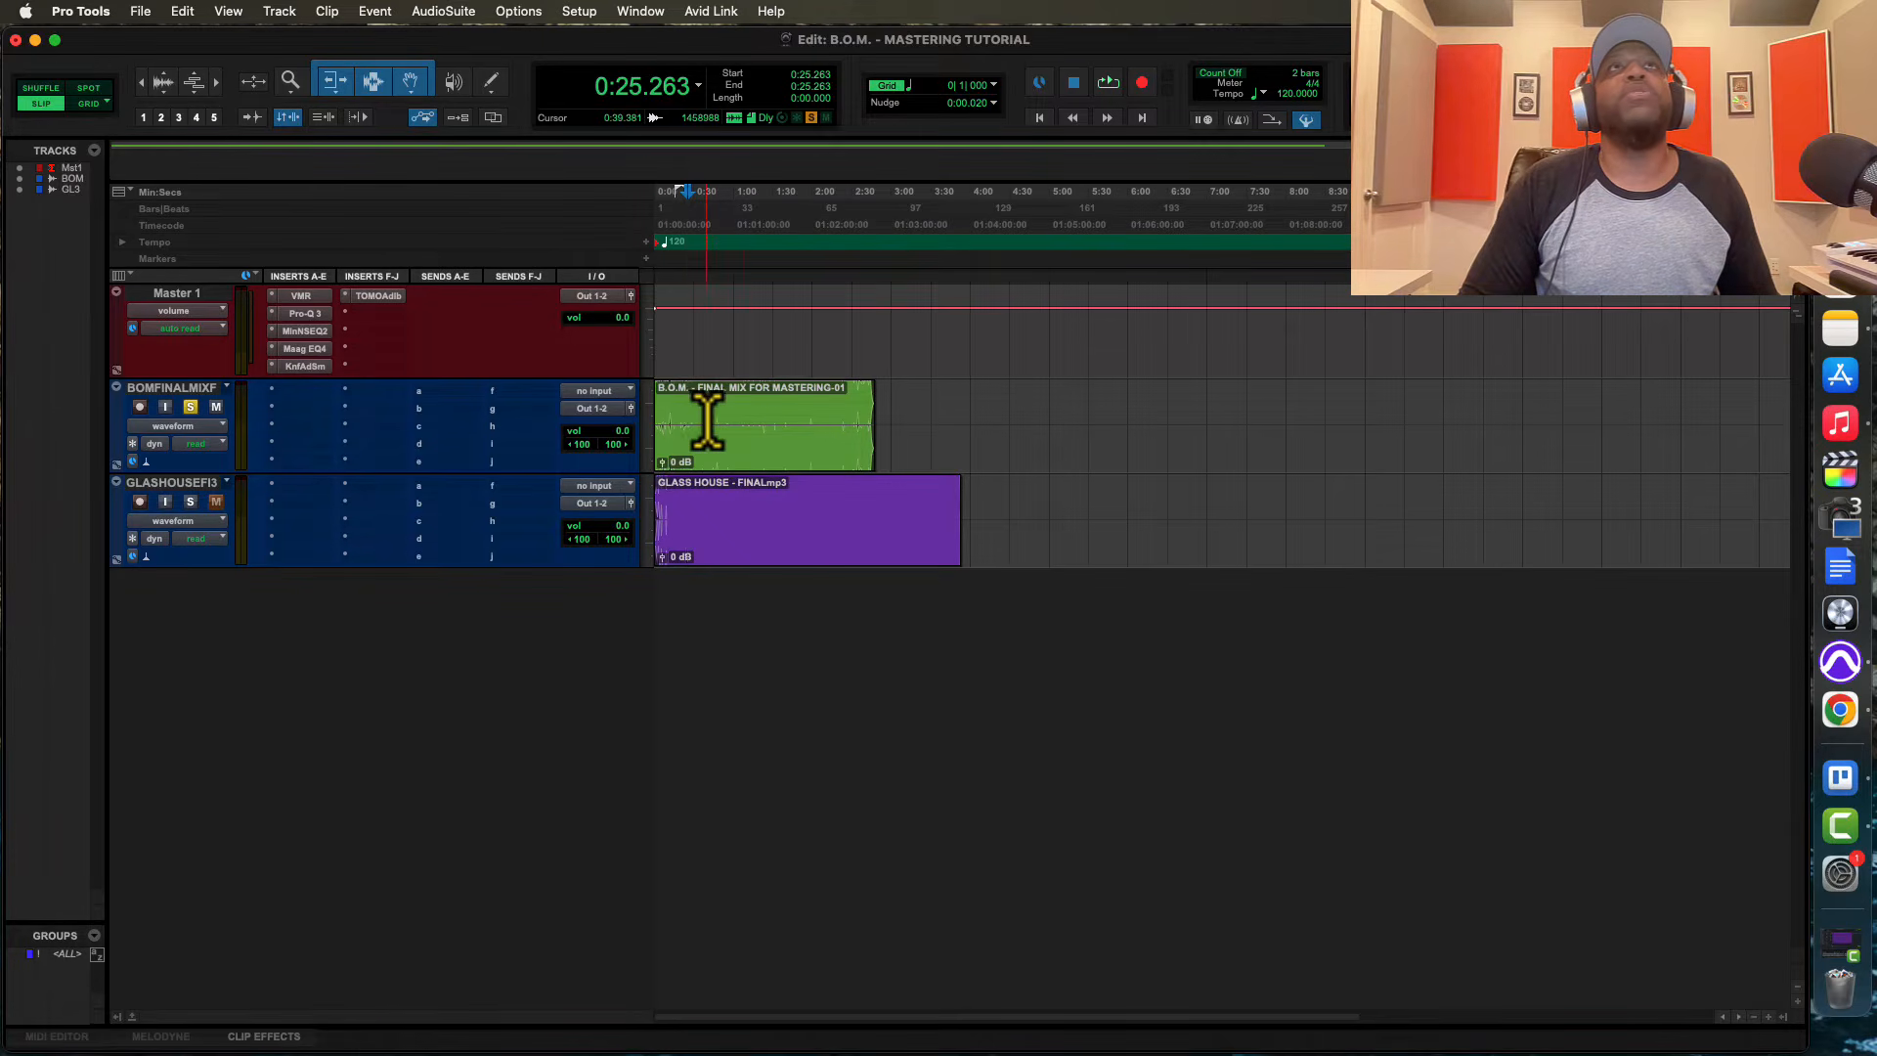
{"action": "key", "text": "space"}
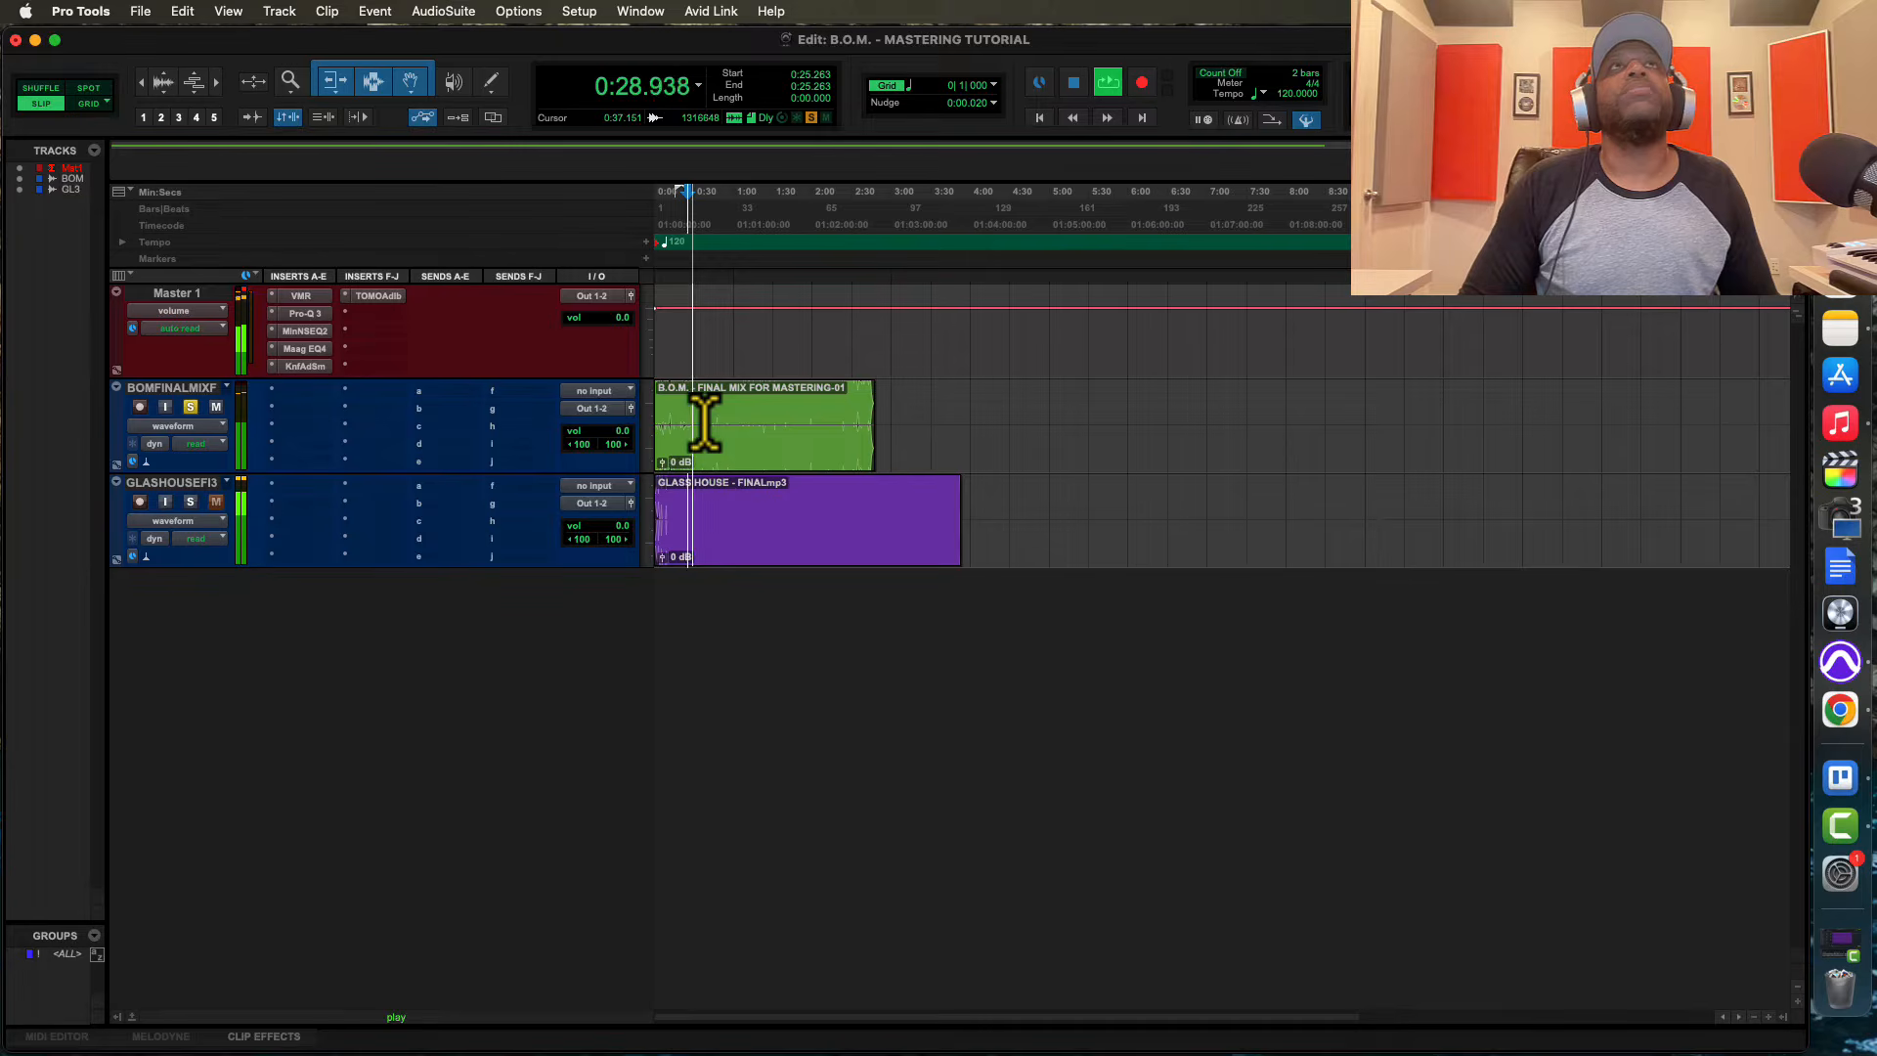
{"action": "key", "text": "space"}
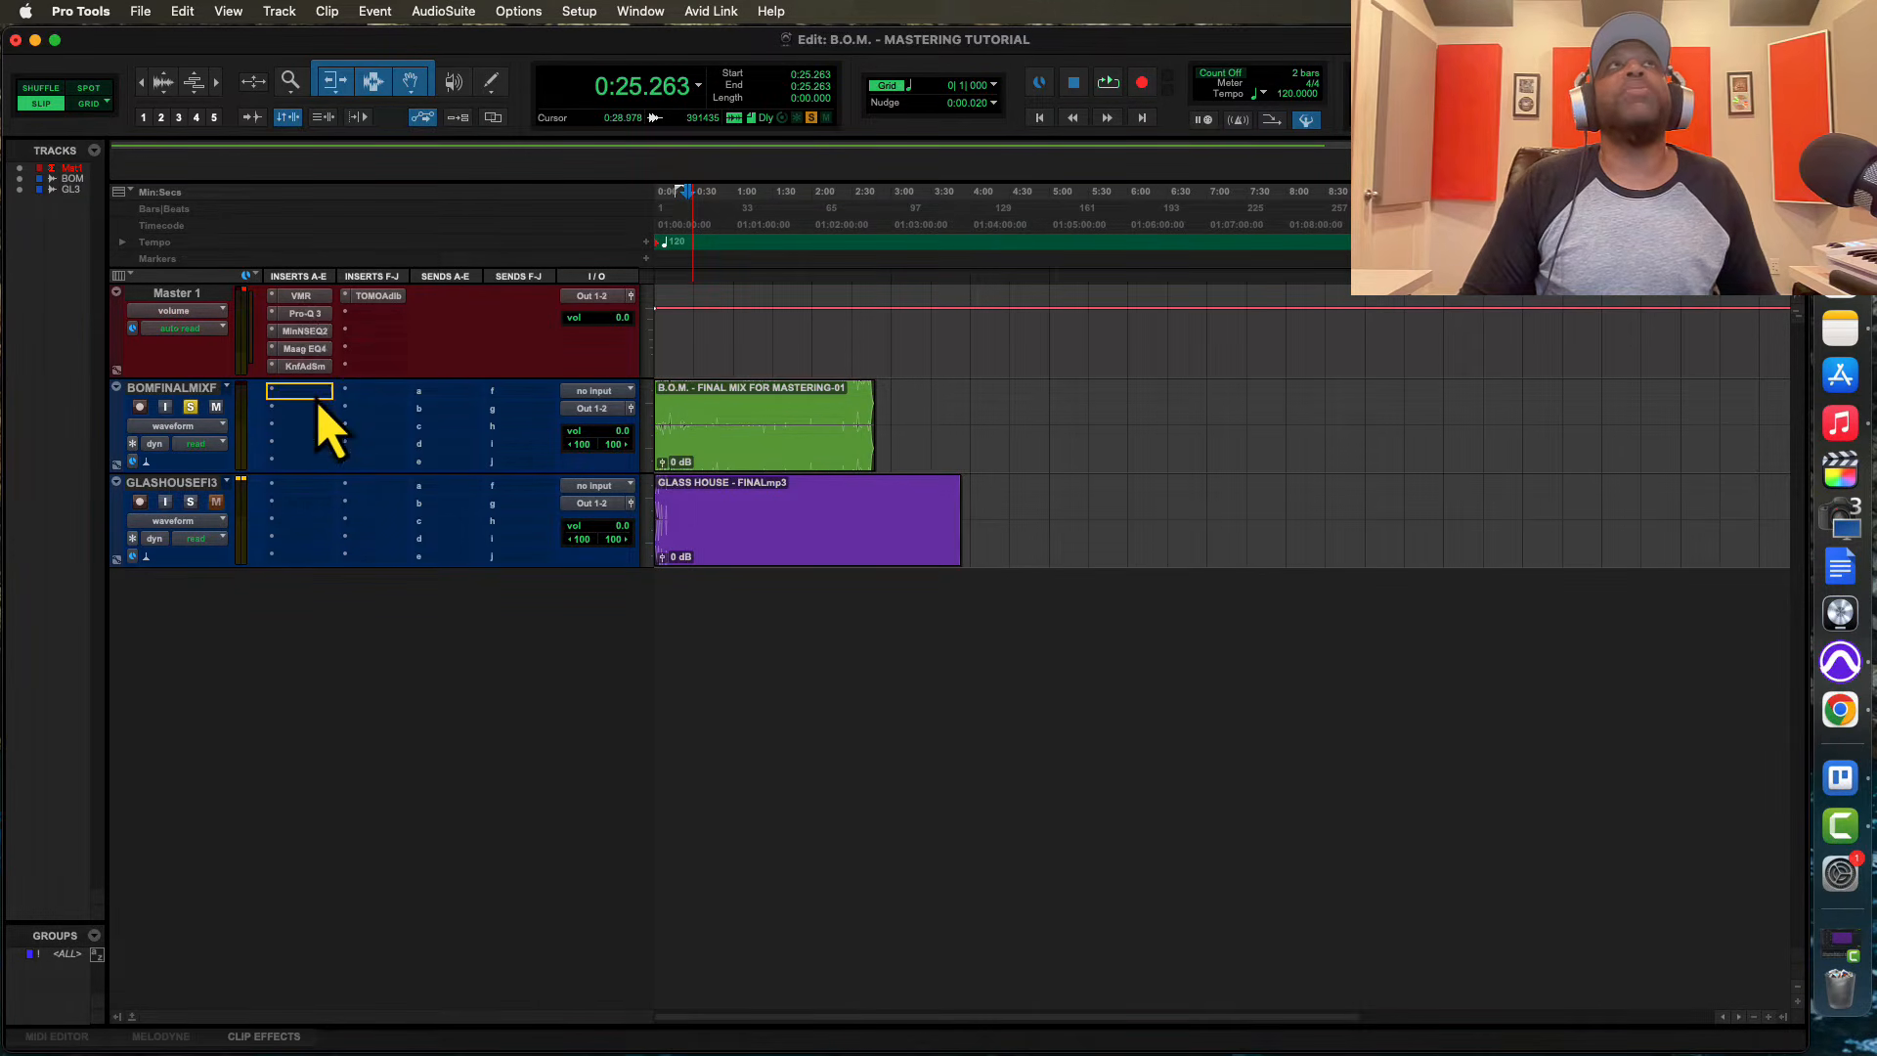
Move the Virtual Mix Rack and all the EQ inserts from Master 1 to the final mix track in the same order
{"action": "left_click_drag", "start_coordinate": [303, 296], "coordinate": [311, 411]}
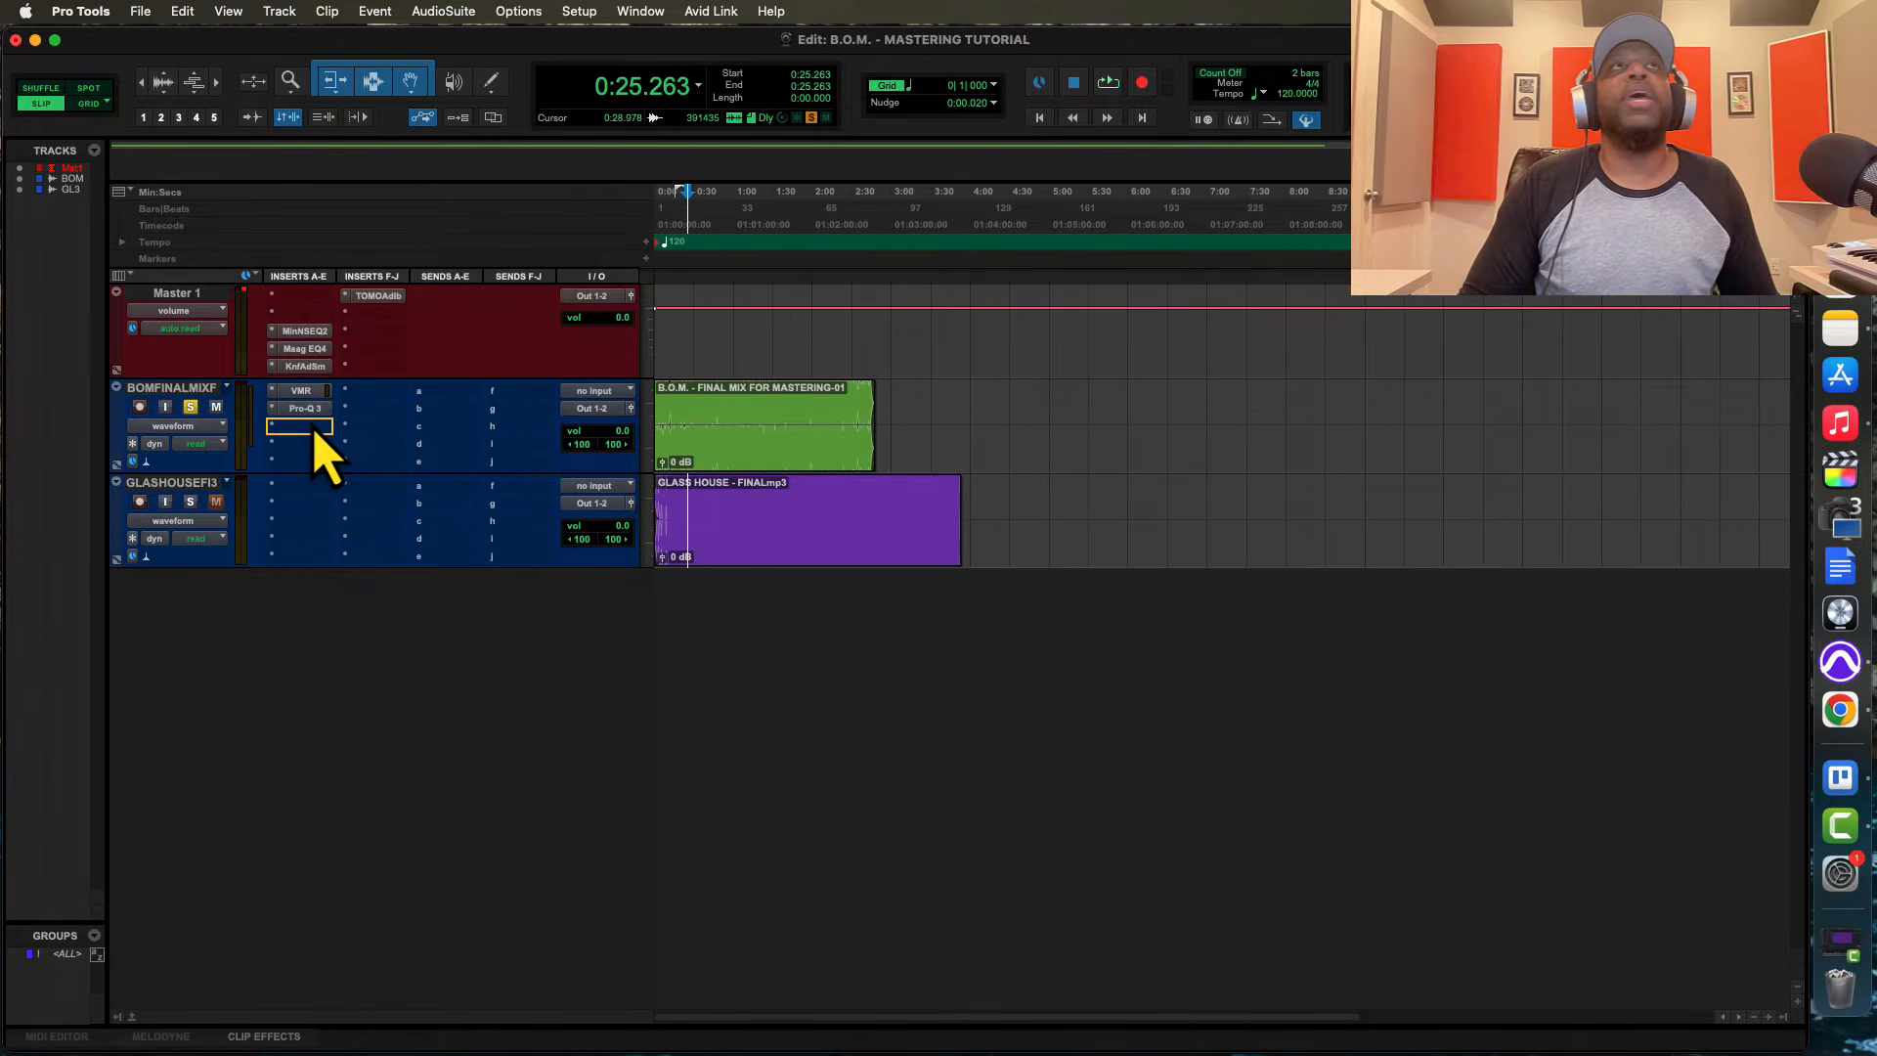
{"action": "left_click_drag", "start_coordinate": [308, 333], "coordinate": [315, 445]}
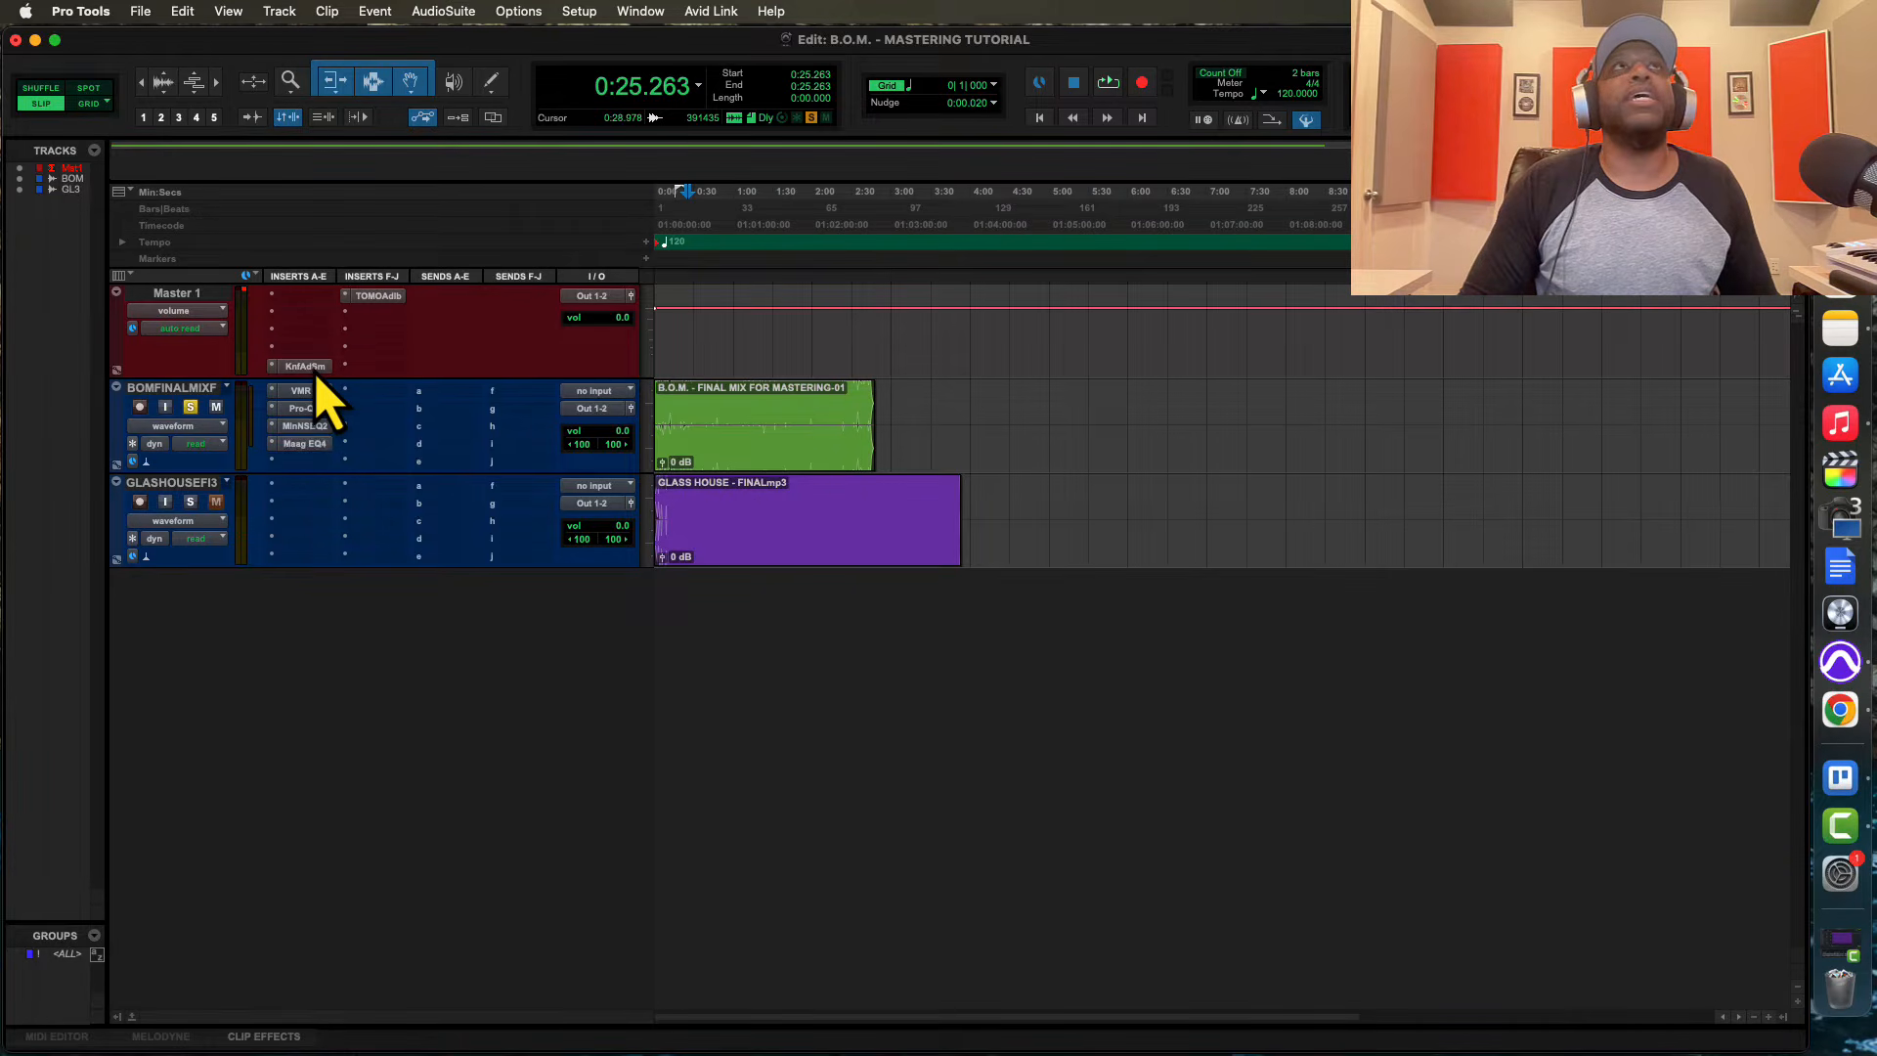
{"action": "left_click_drag", "start_coordinate": [317, 377], "coordinate": [315, 461]}
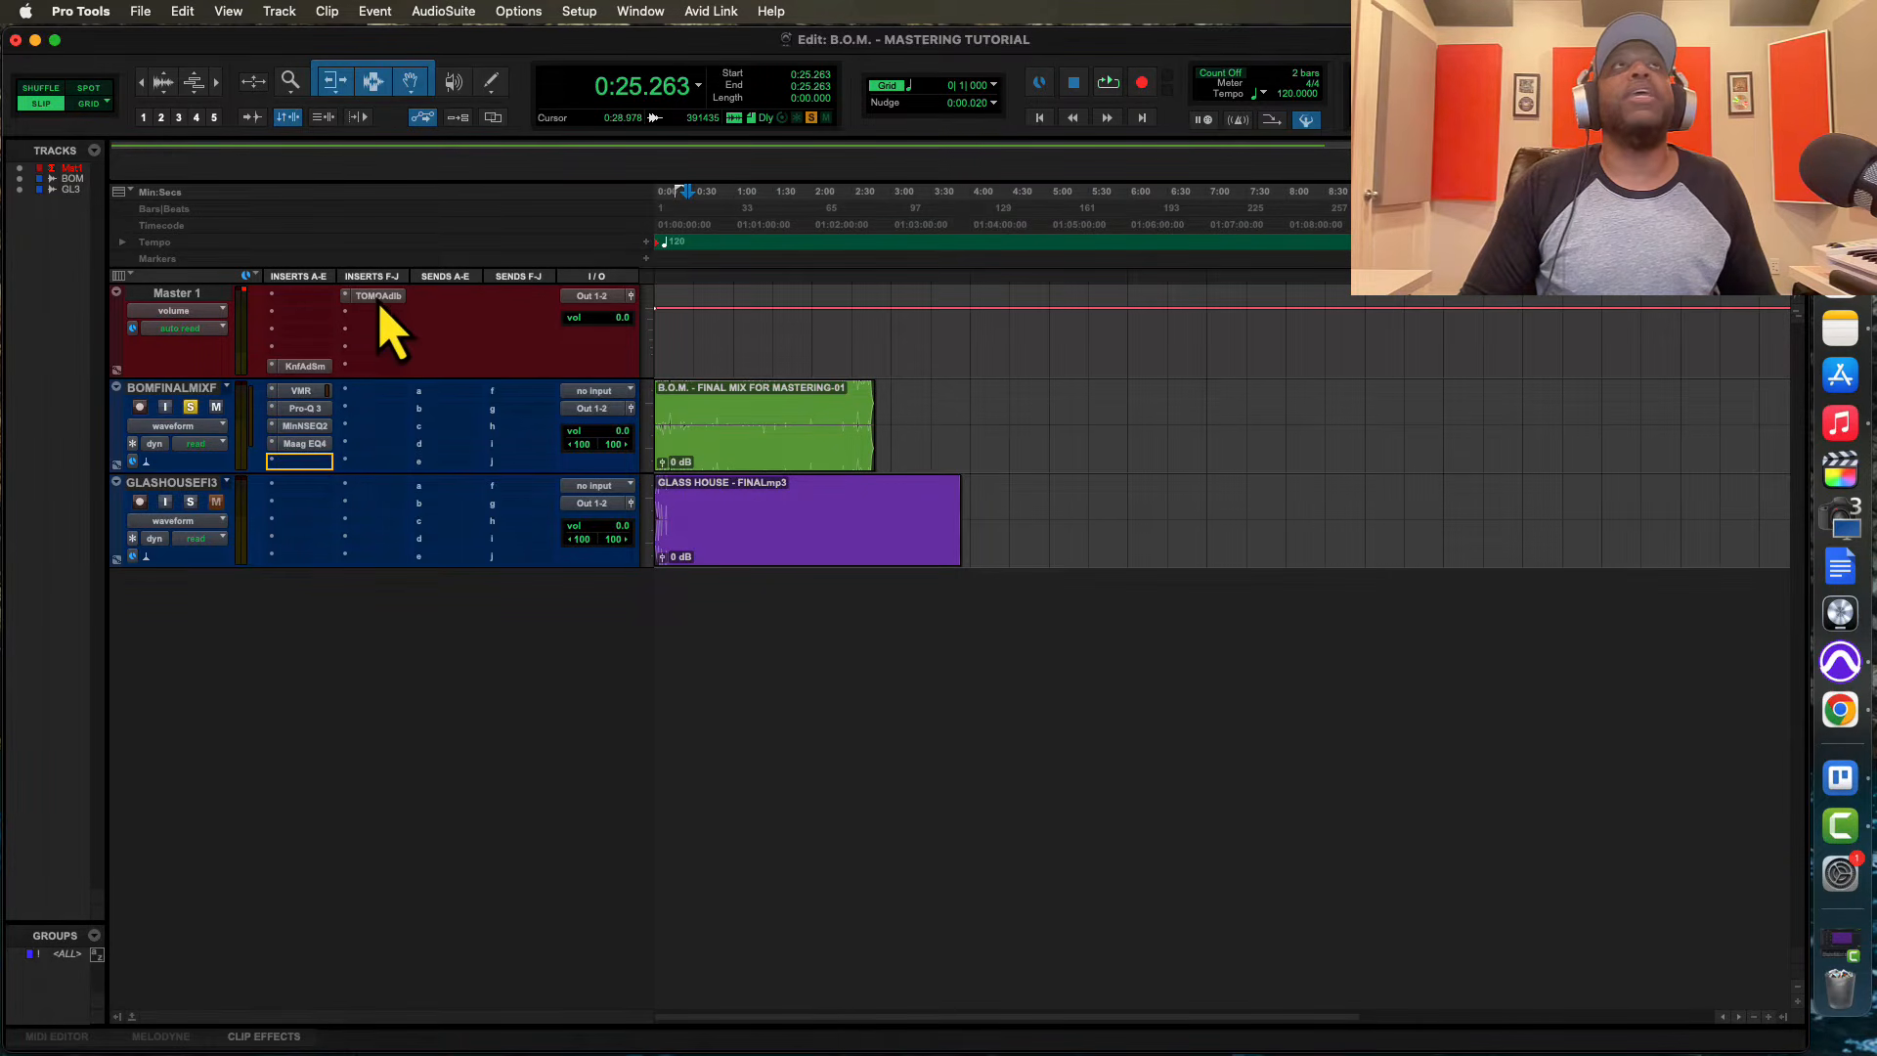
{"action": "left_click_drag", "start_coordinate": [378, 299], "coordinate": [385, 395]}
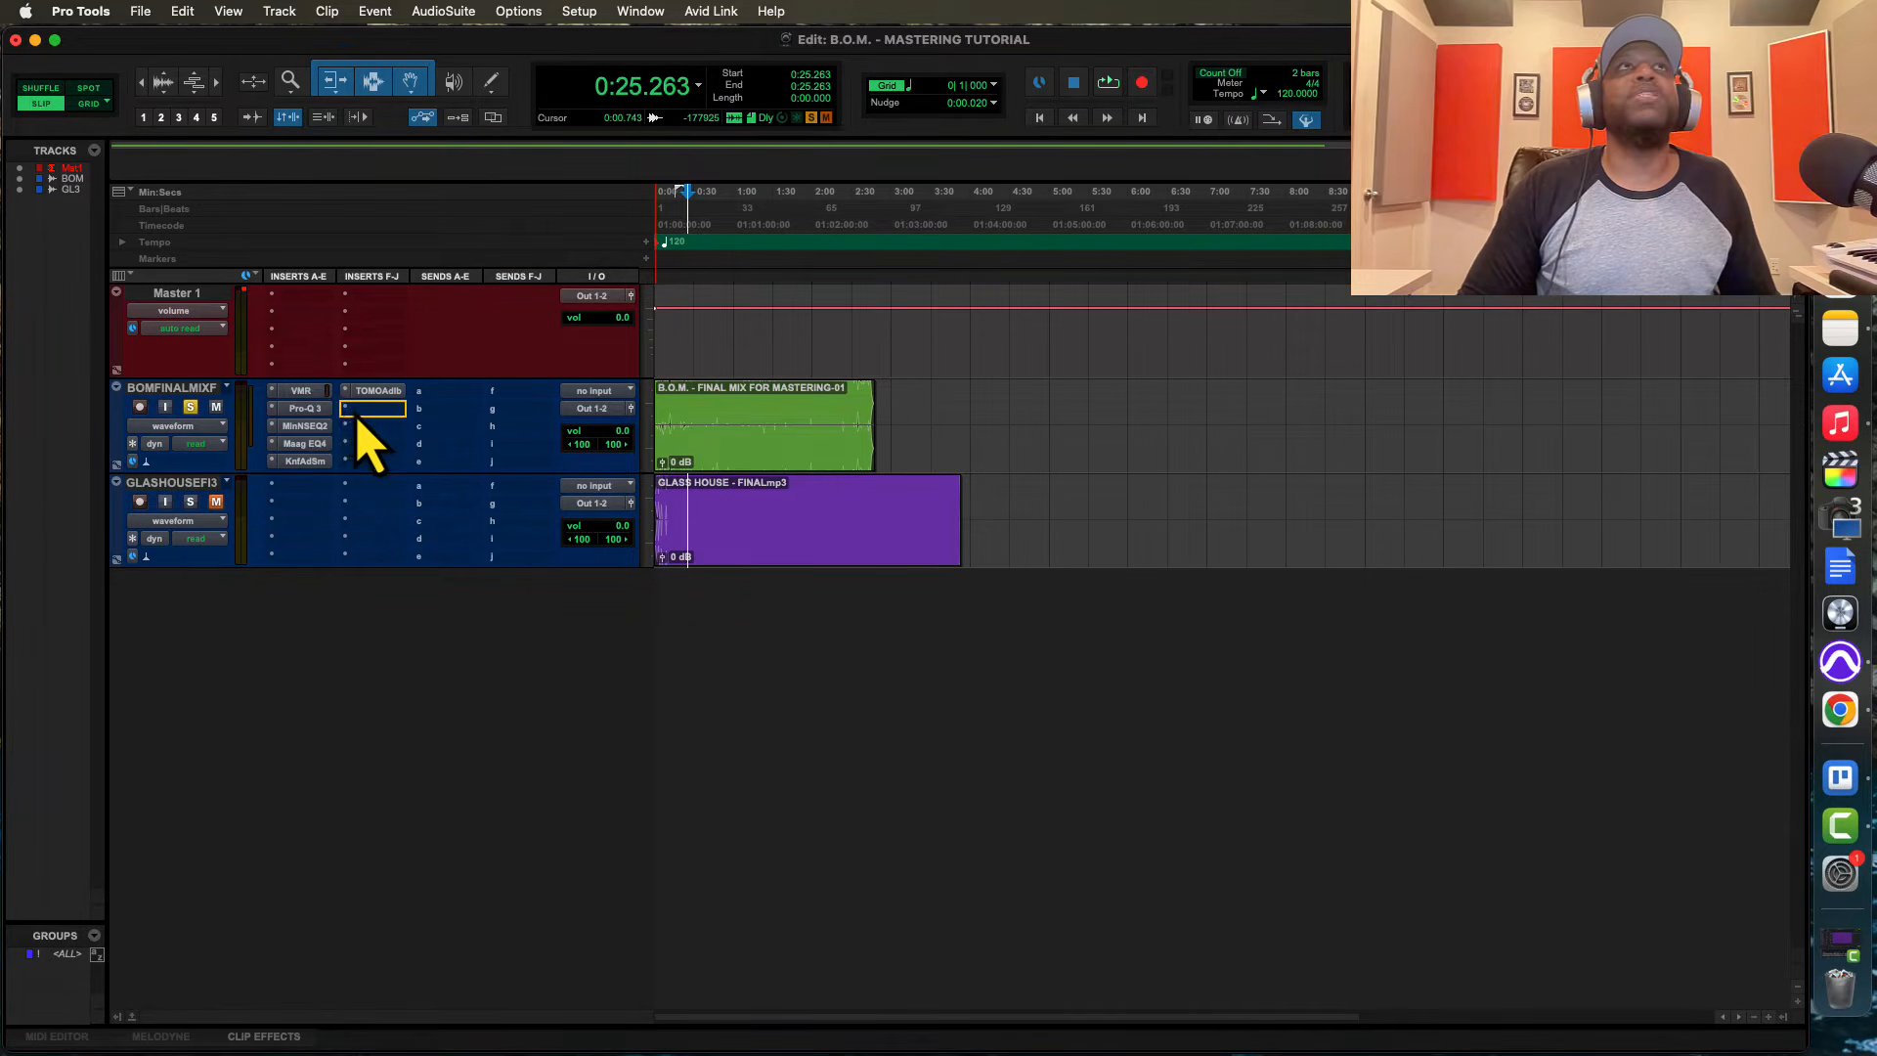
Reorder the final mix inserts with the Virtual Mix Rack after the LISA and Pro-Q 3 in the first slot, and check the Pro-Q 3 settings
{"action": "left_click_drag", "start_coordinate": [358, 417], "coordinate": [358, 417]}
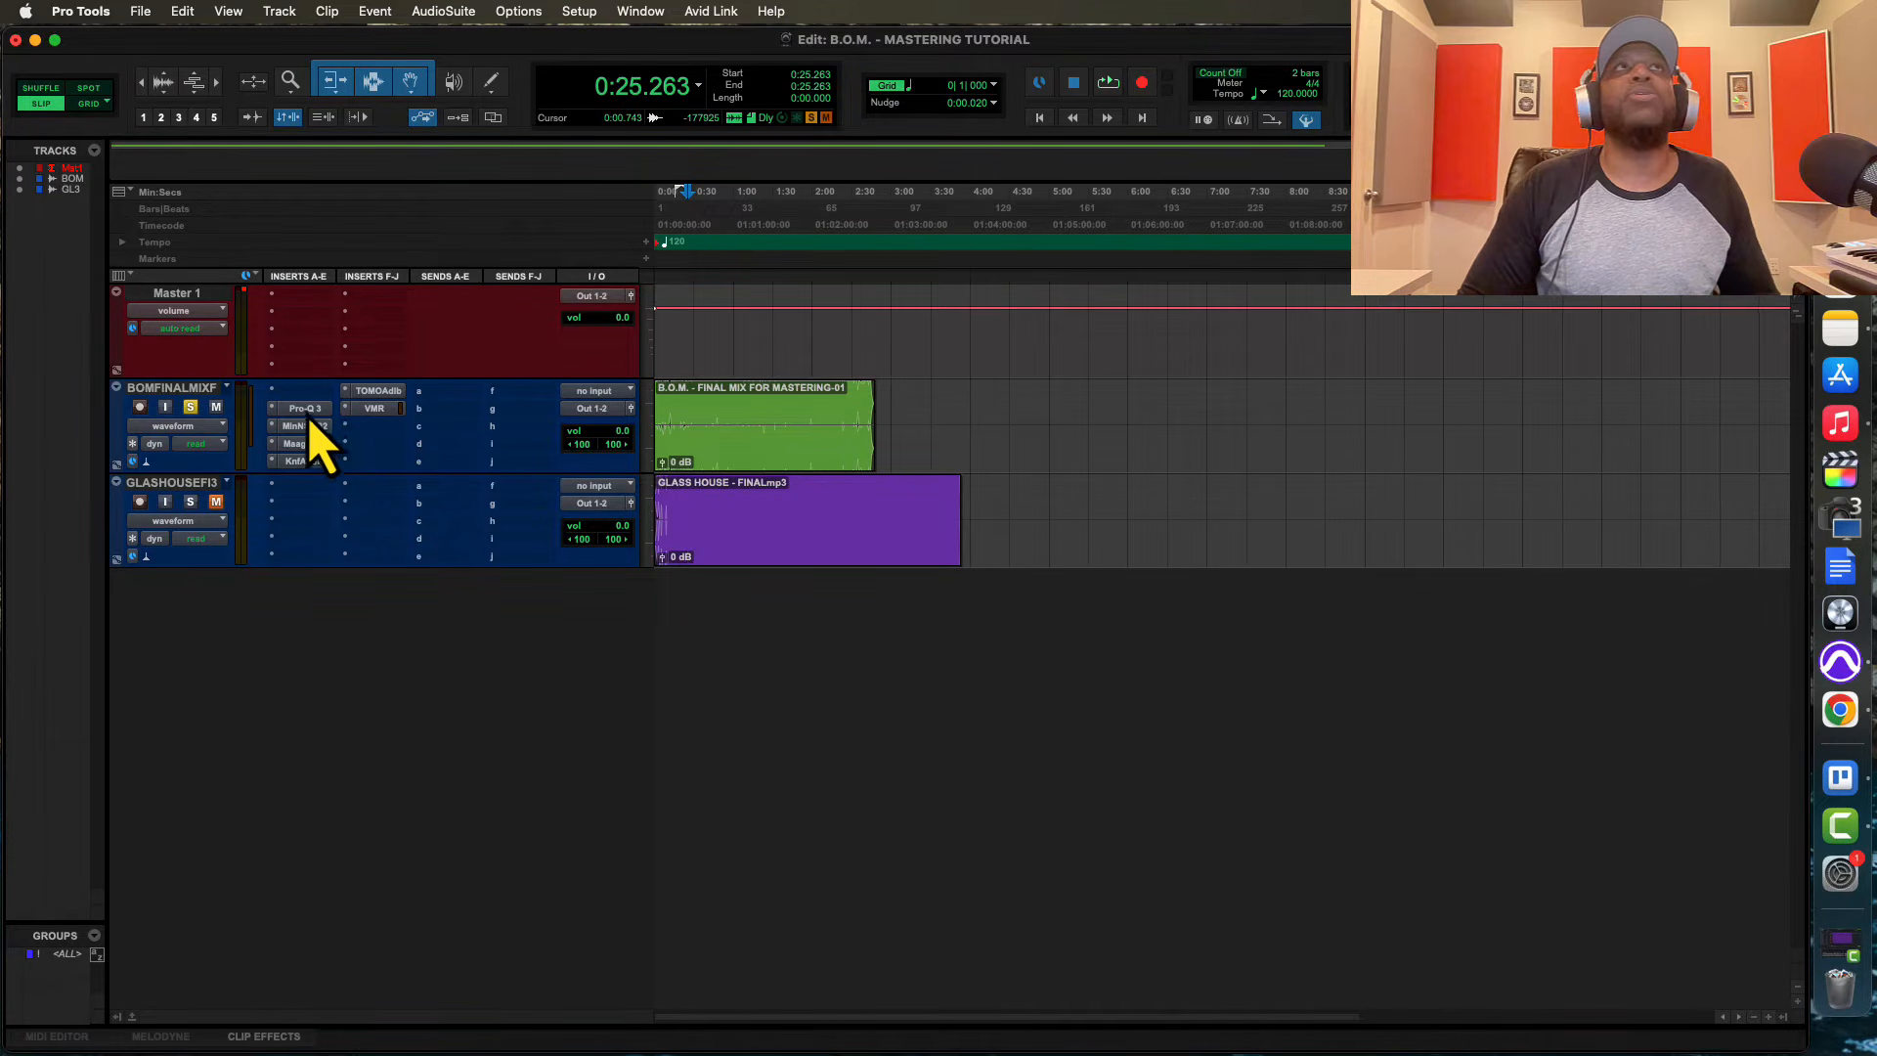
{"action": "left_click_drag", "start_coordinate": [305, 415], "coordinate": [301, 405]}
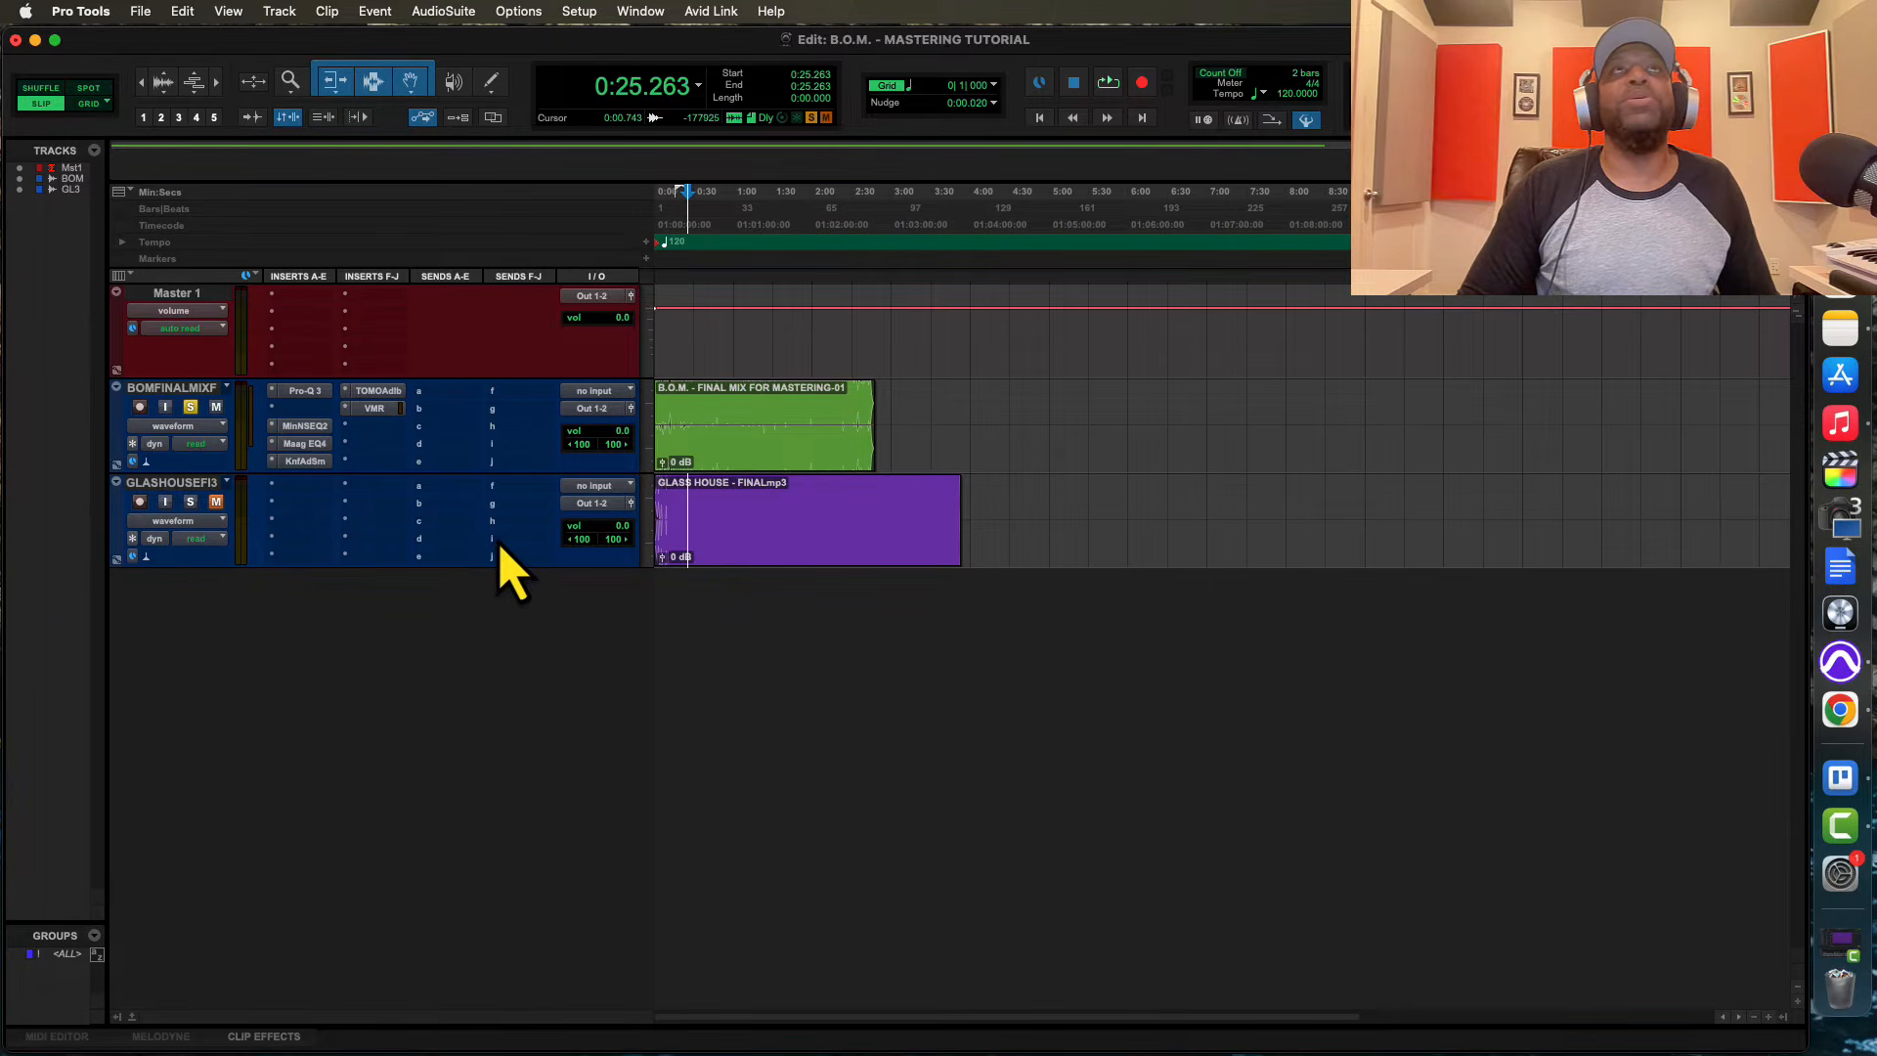
{"action": "left_click", "coordinate": [305, 391]}
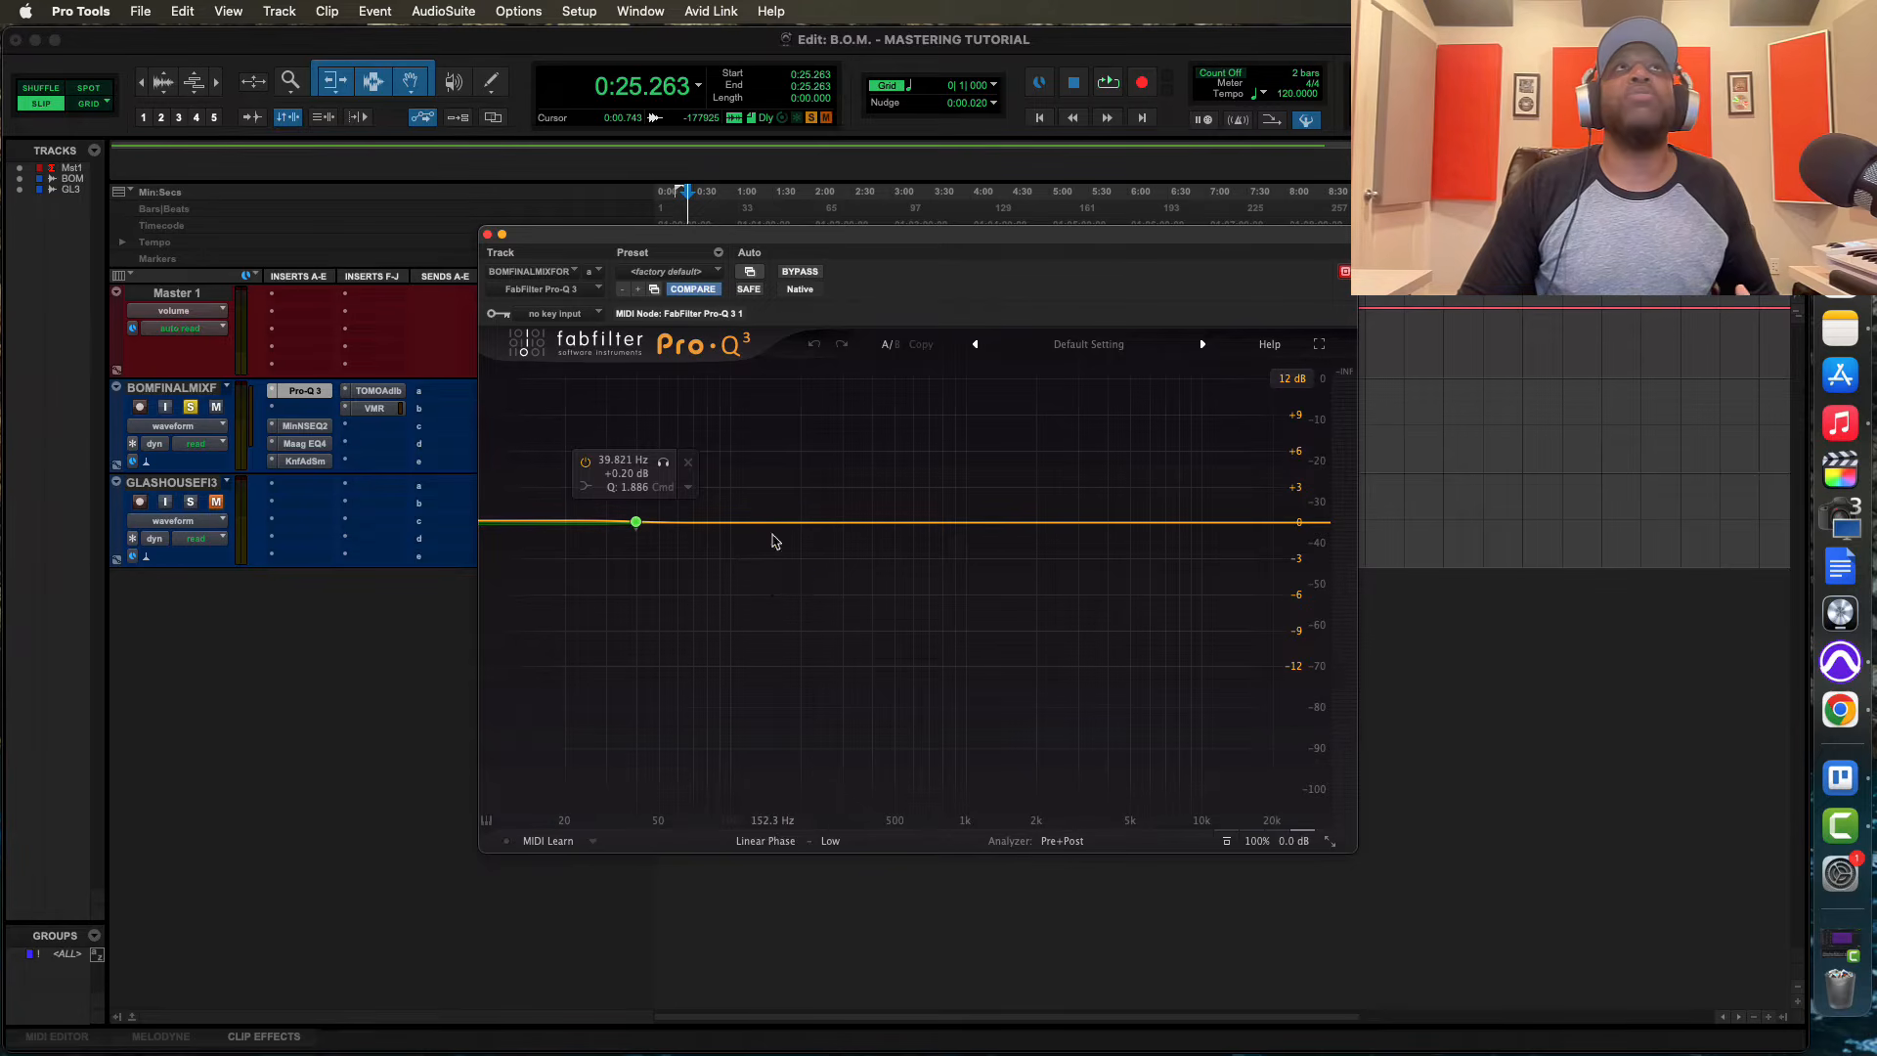
{"action": "left_click", "coordinate": [487, 236]}
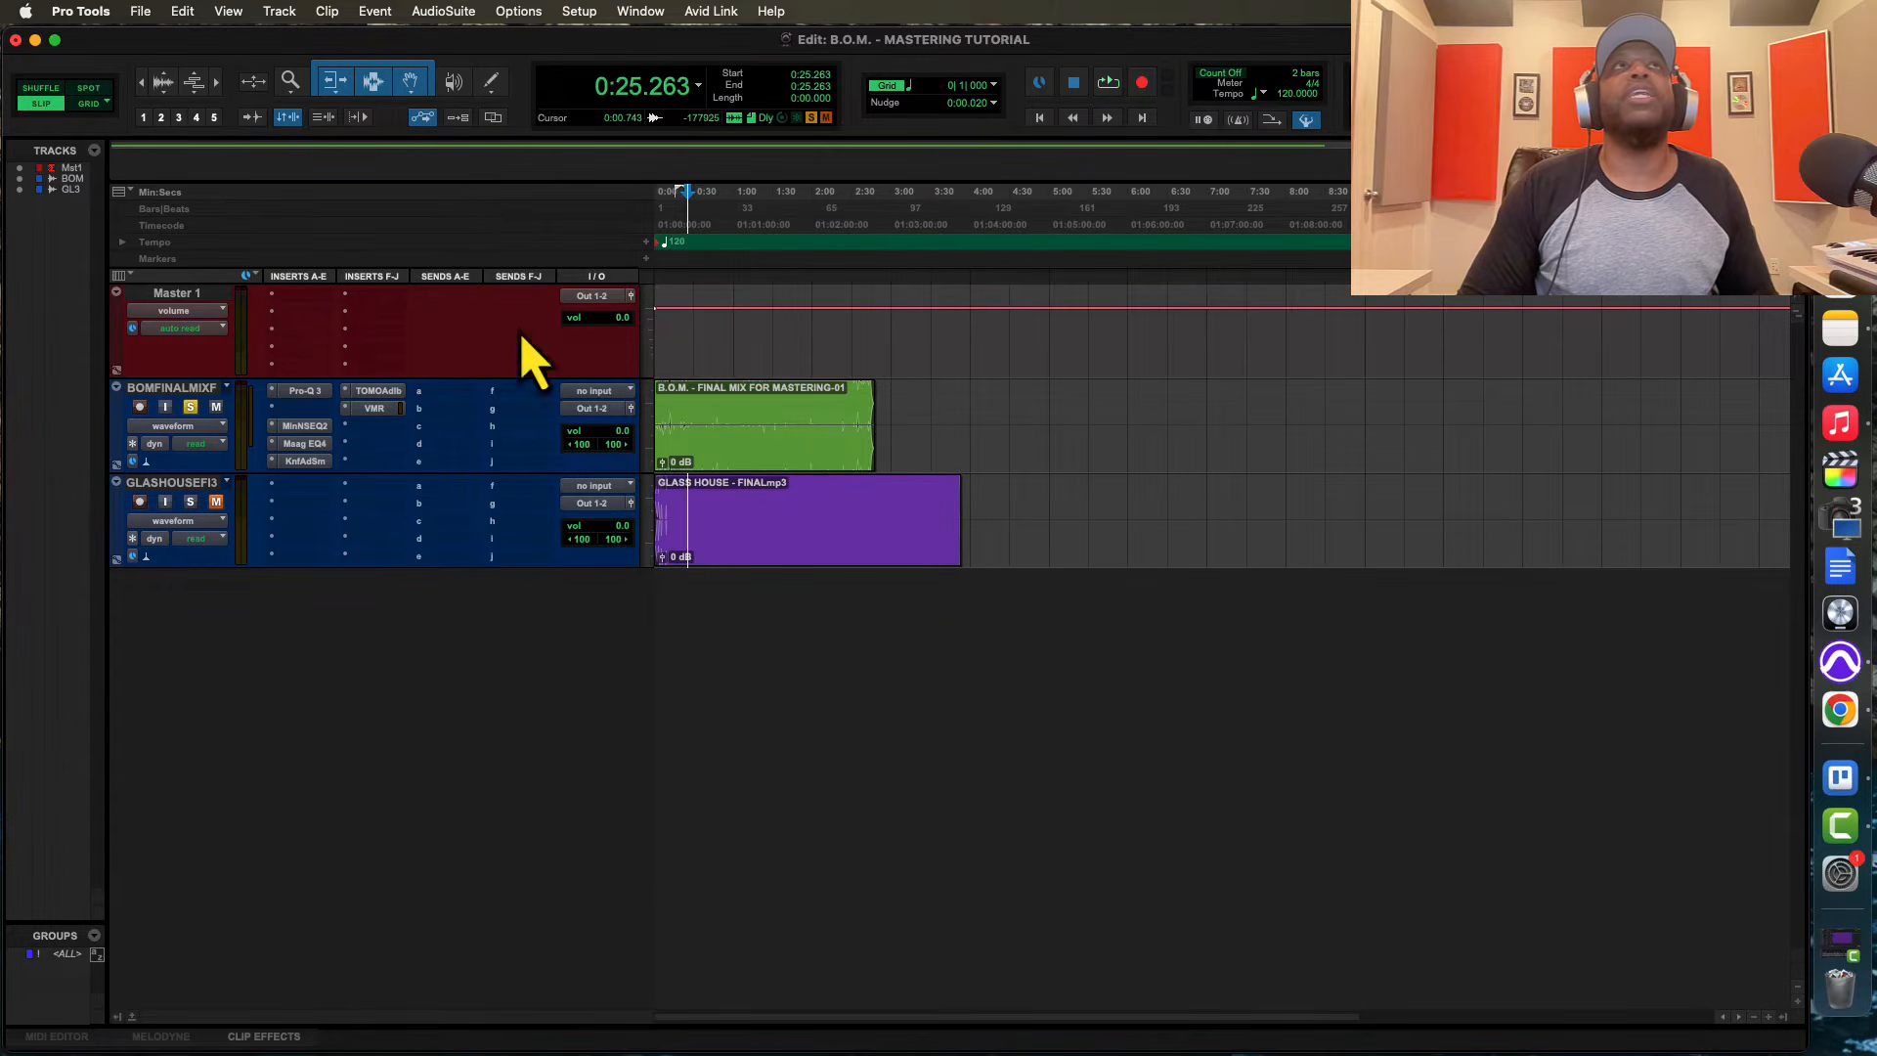
Insert VBC FG-Grey in the final mix track's second slot and AIR Lo-Fi in the third, in place of the NSEQ-2
{"action": "left_click", "coordinate": [274, 410]}
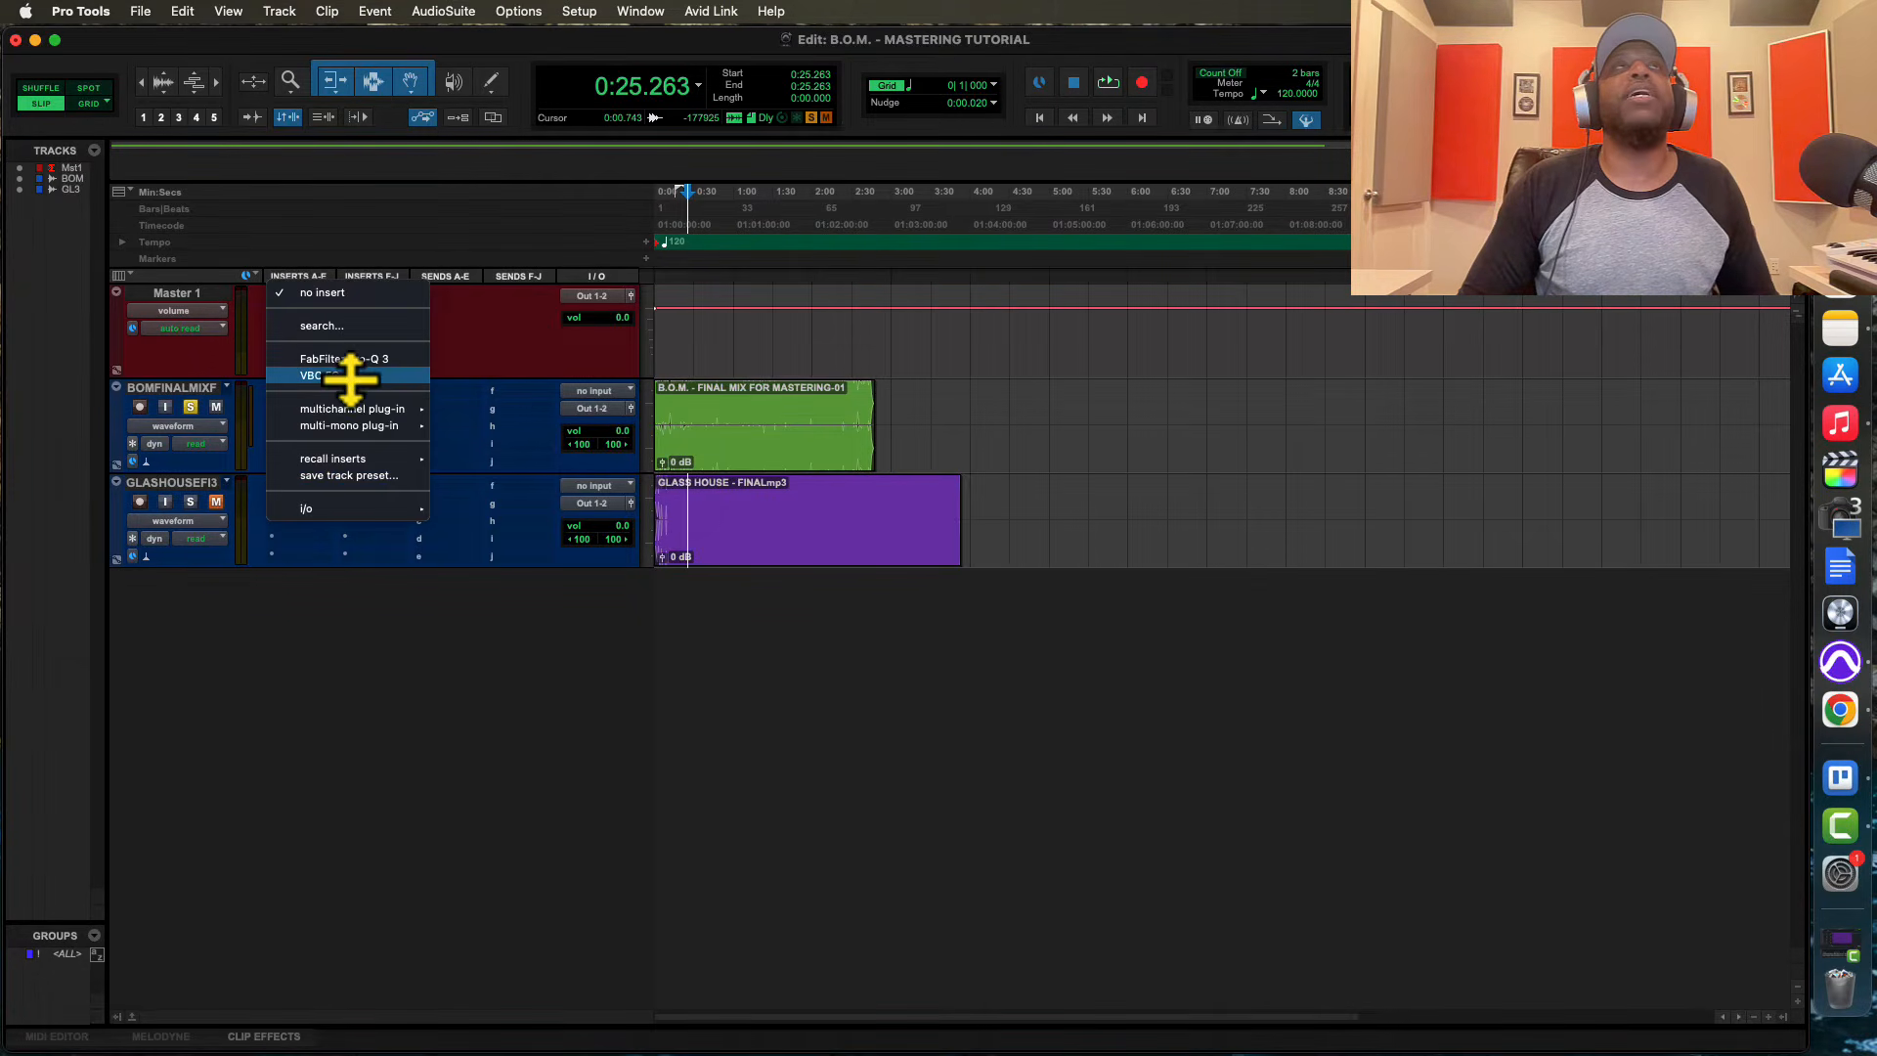
{"action": "left_click", "coordinate": [352, 377]}
{"action": "left_click", "coordinate": [274, 428]}
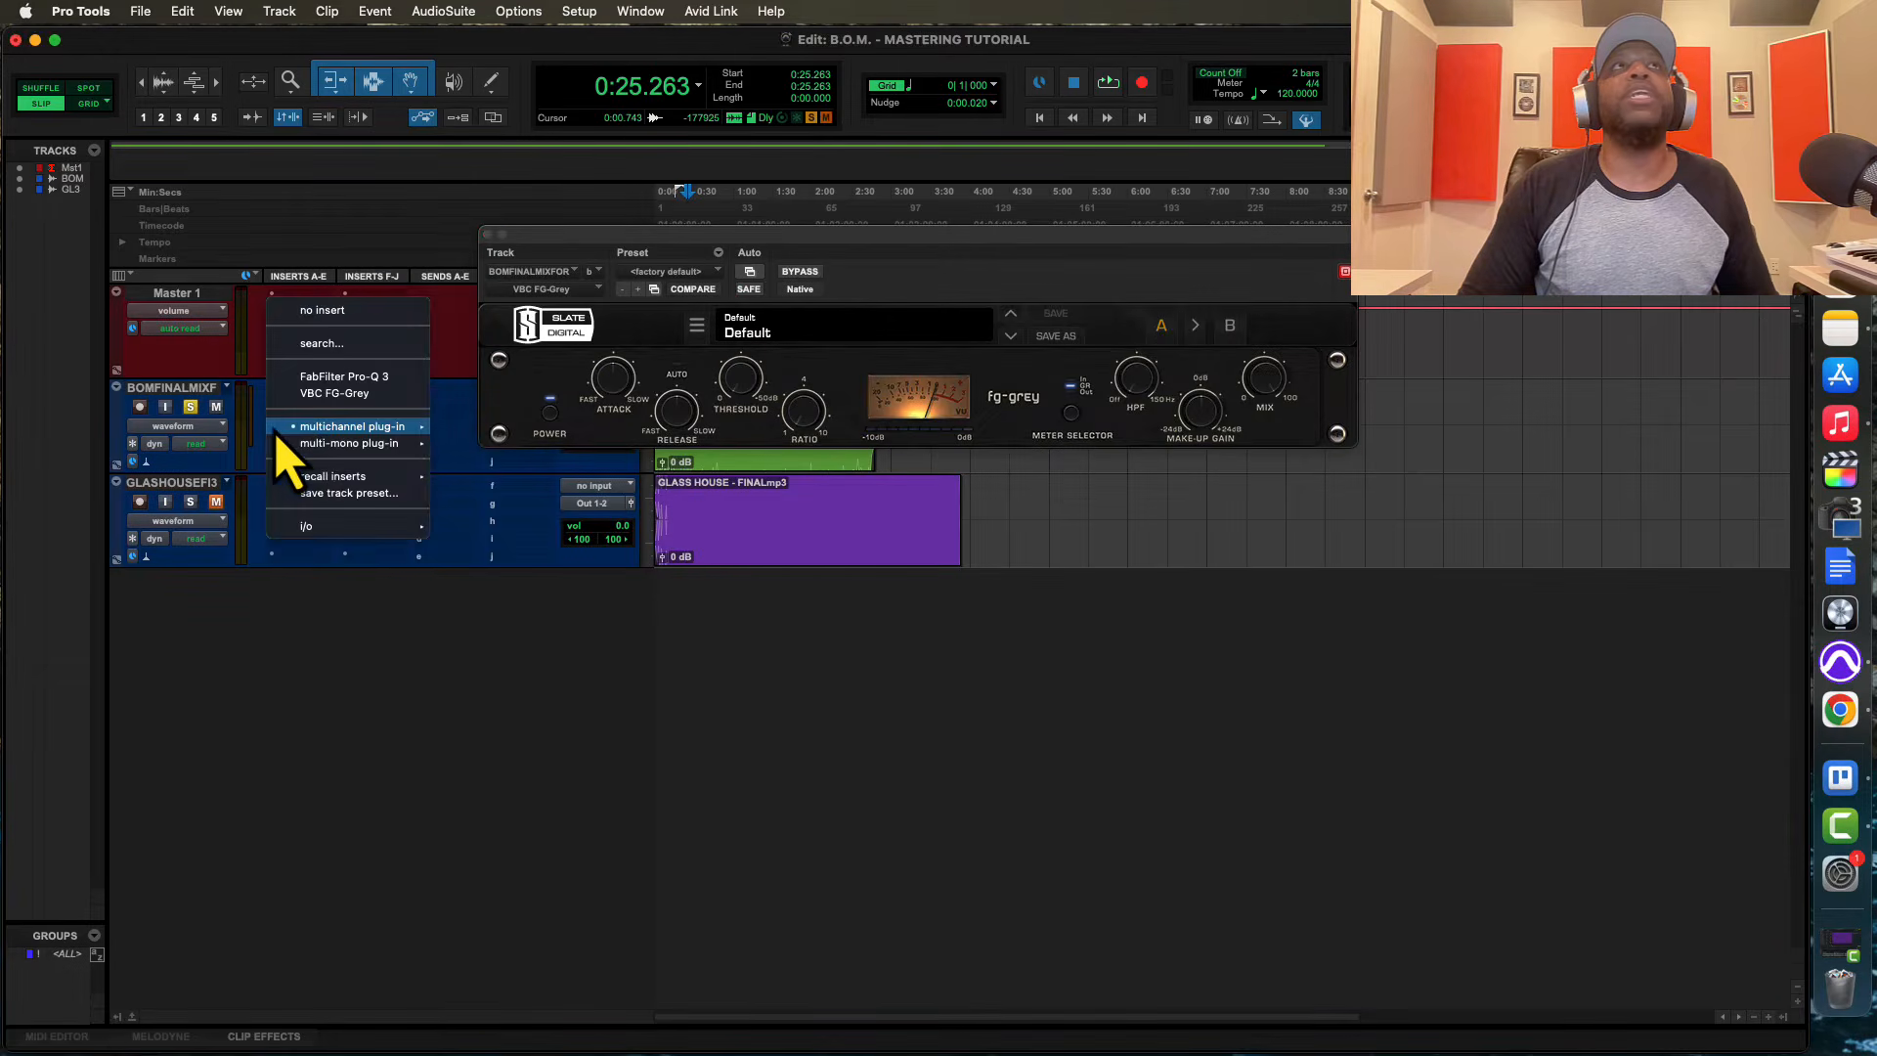
{"action": "mouse_move", "coordinate": [391, 427]}
{"action": "mouse_move", "coordinate": [523, 339]}
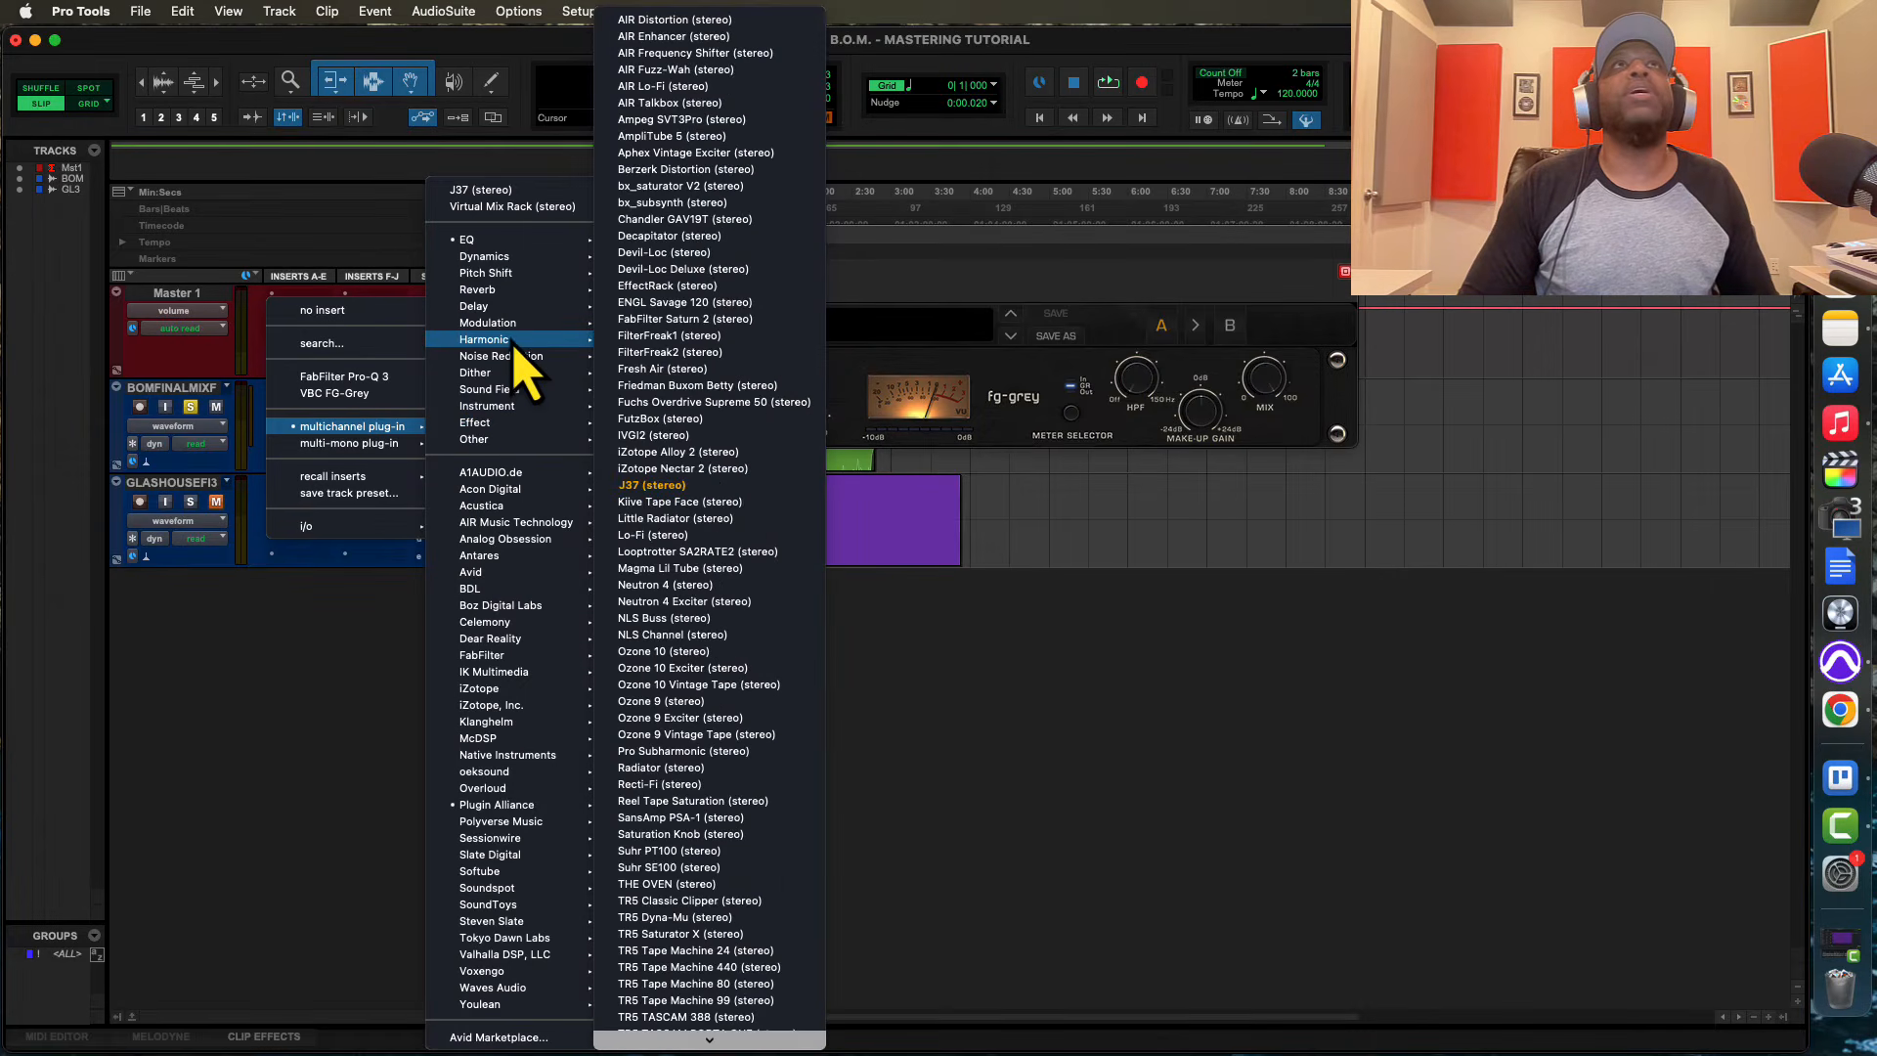
{"action": "left_click", "coordinate": [649, 90]}
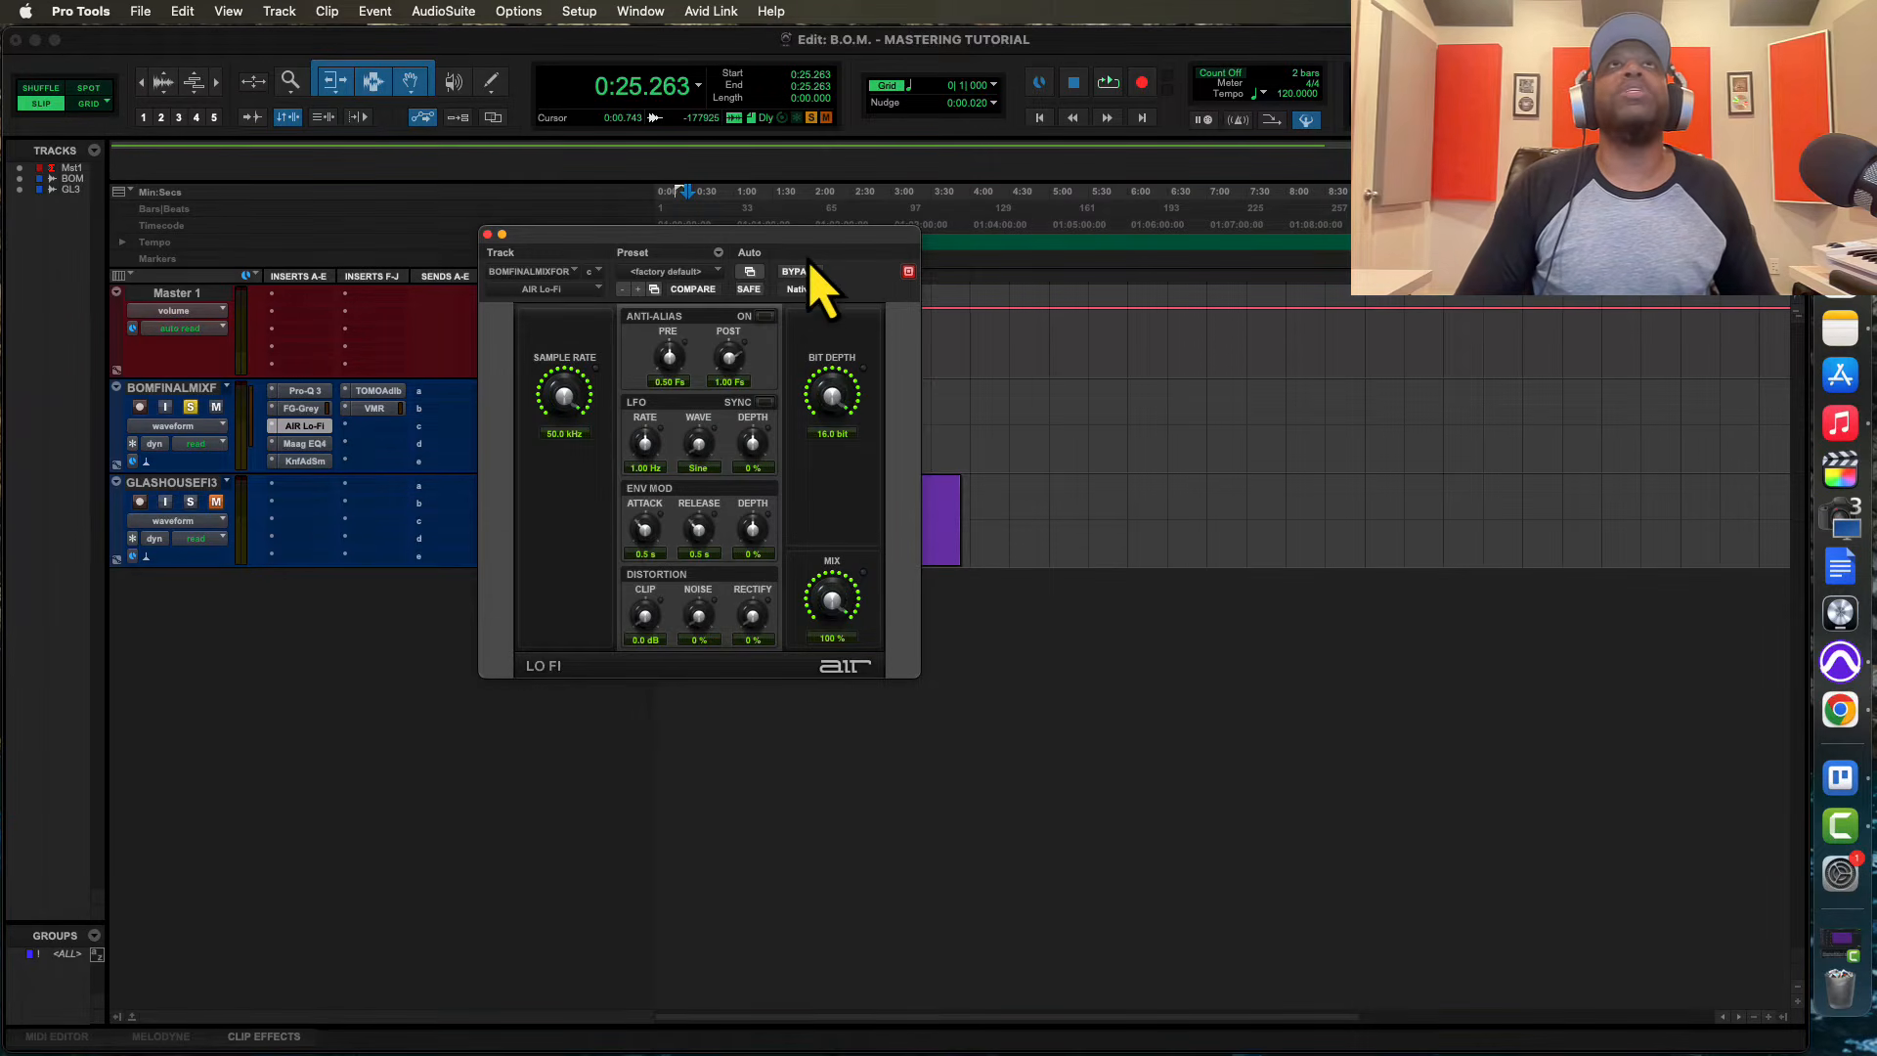
{"action": "left_click_drag", "start_coordinate": [821, 281], "coordinate": [1366, 333]}
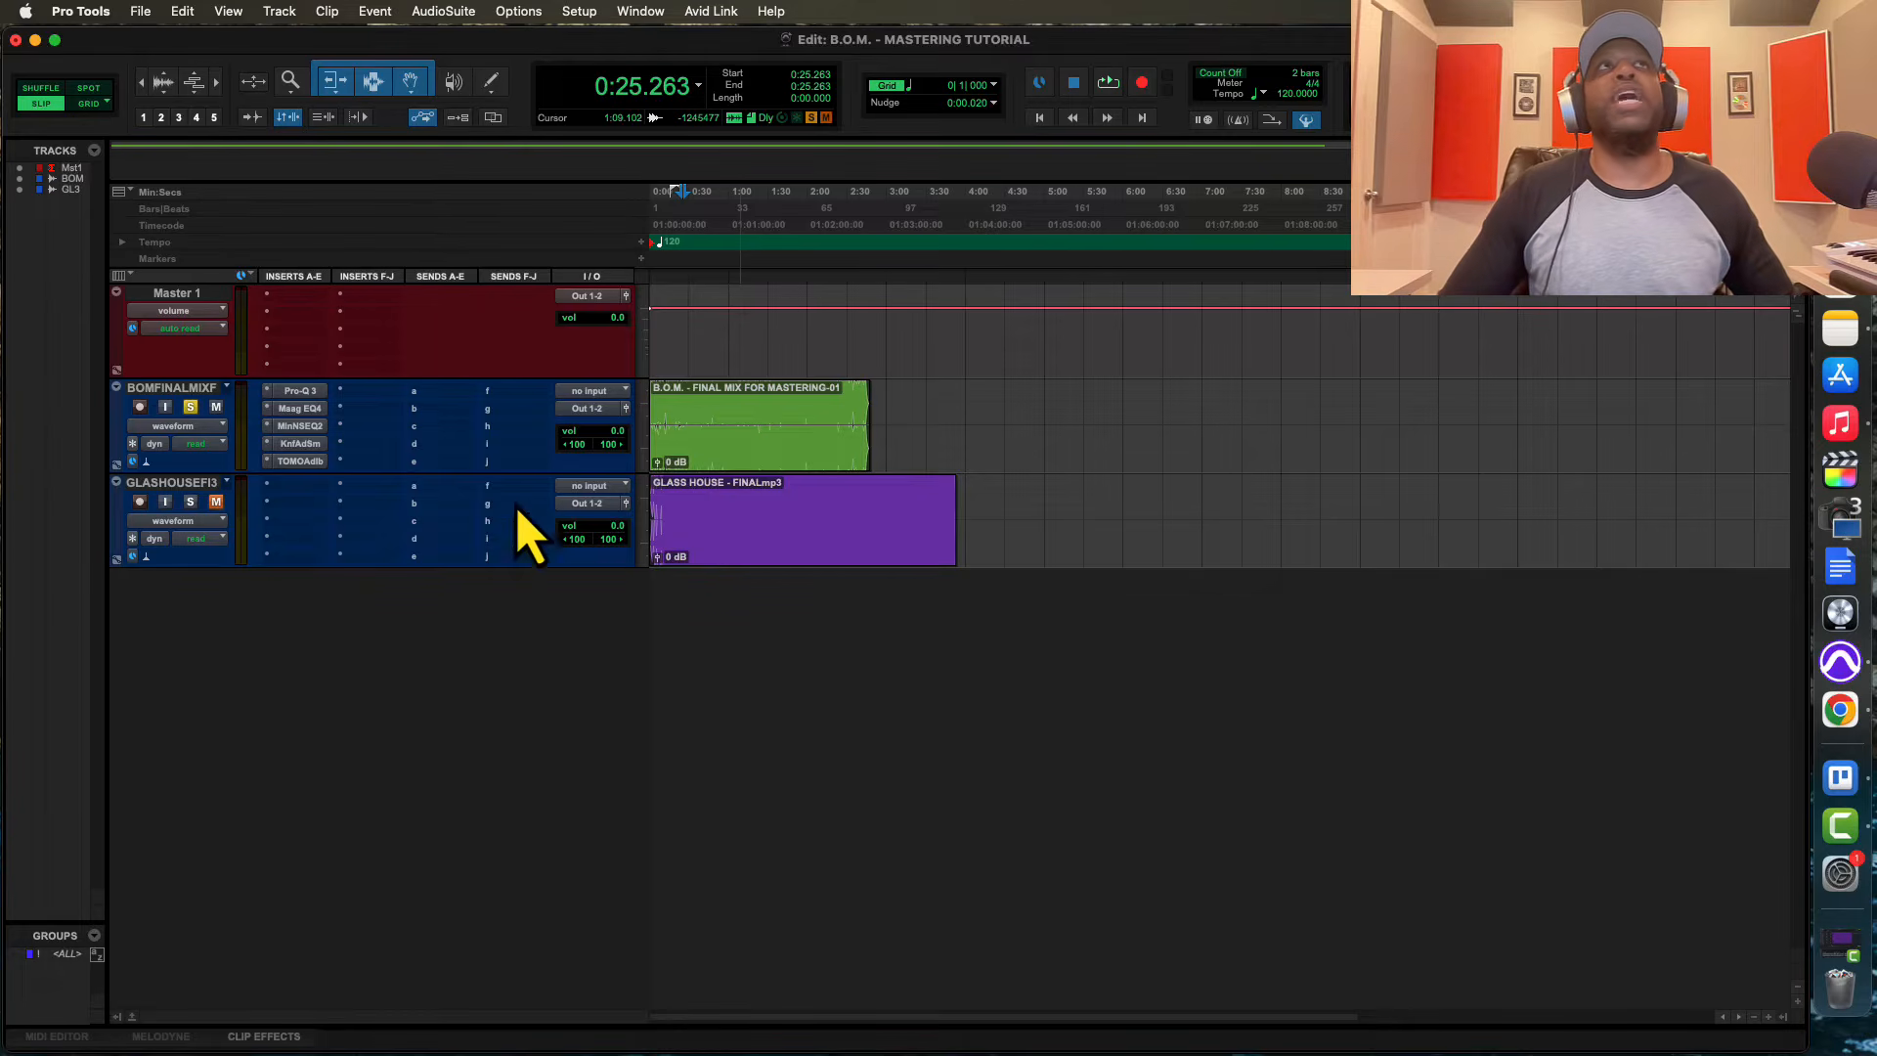
Switch on the Maag EQ4's Air Band on the final mix track and raise its Air Gain while auditioning the mix
{"action": "left_click", "coordinate": [299, 408]}
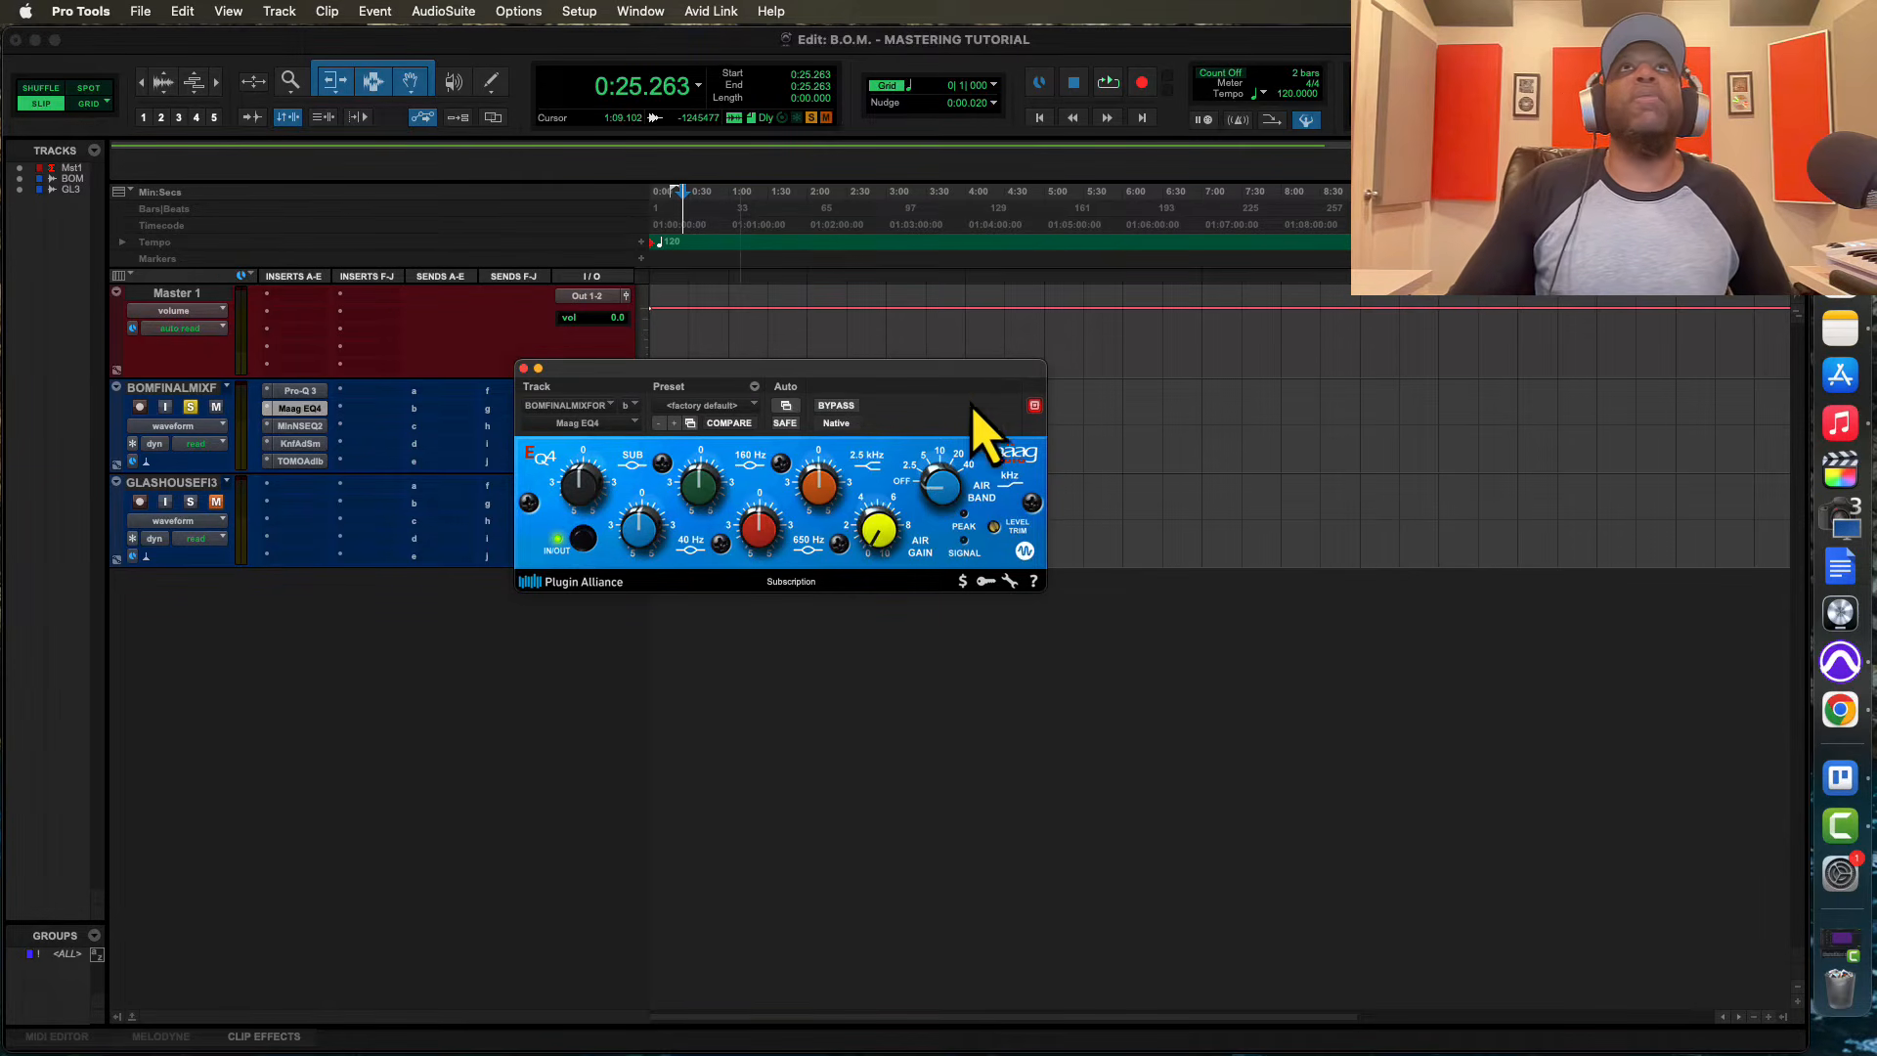
{"action": "left_click_drag", "start_coordinate": [953, 378], "coordinate": [1158, 511]}
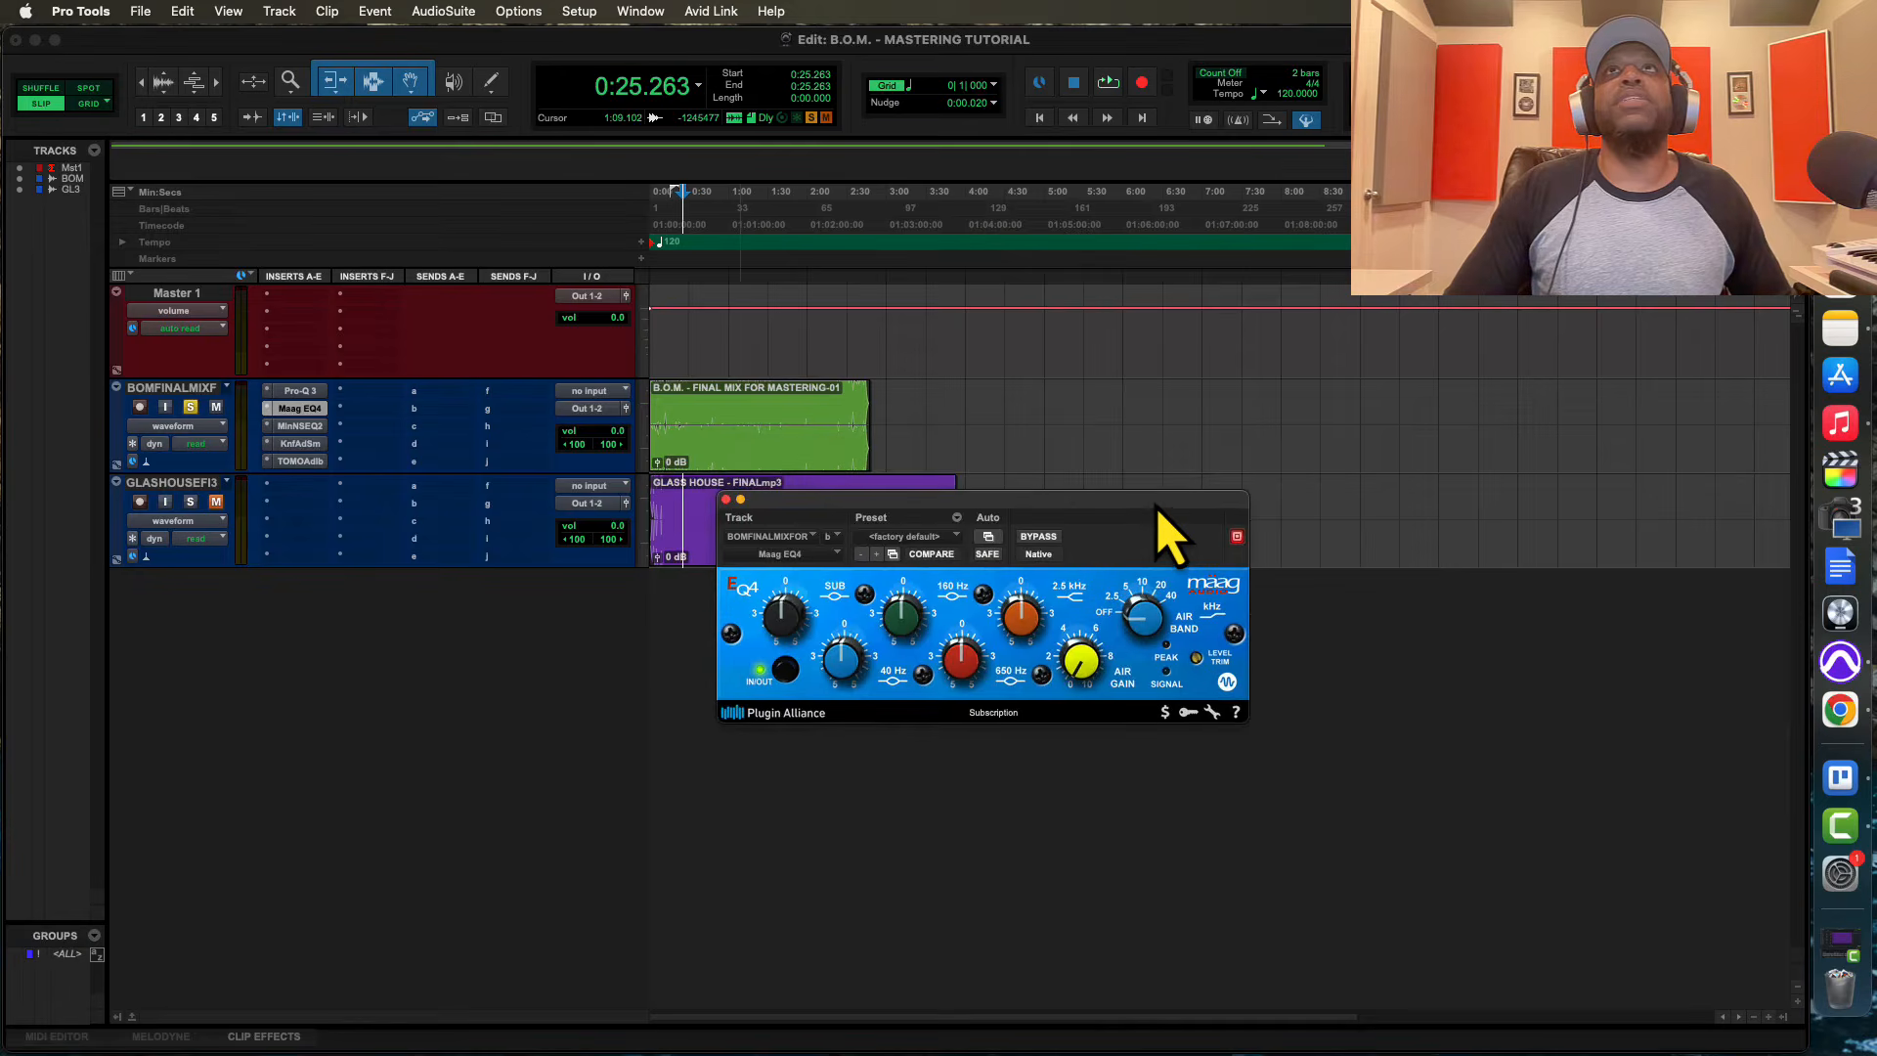
{"action": "left_click_drag", "start_coordinate": [1140, 614], "coordinate": [1137, 585]}
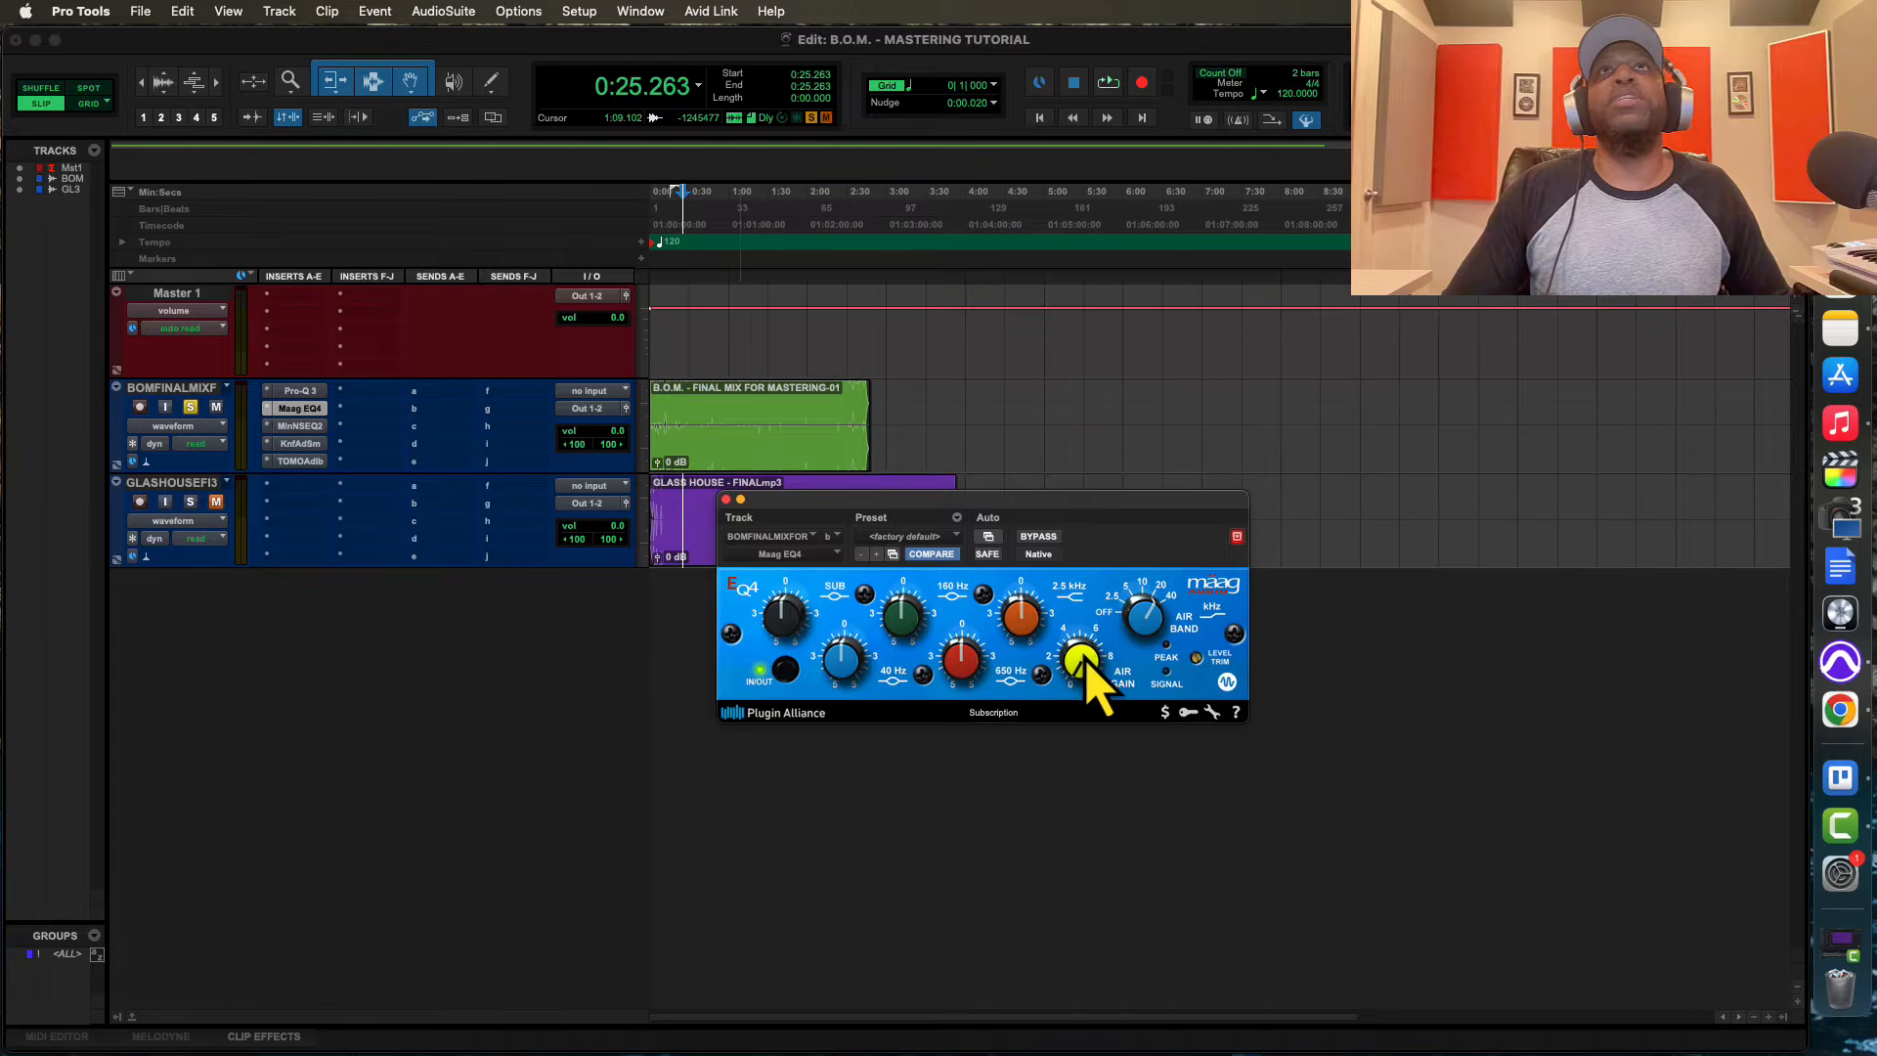
{"action": "key", "text": "space"}
{"action": "left_click_drag", "start_coordinate": [1092, 694], "coordinate": [1069, 610]}
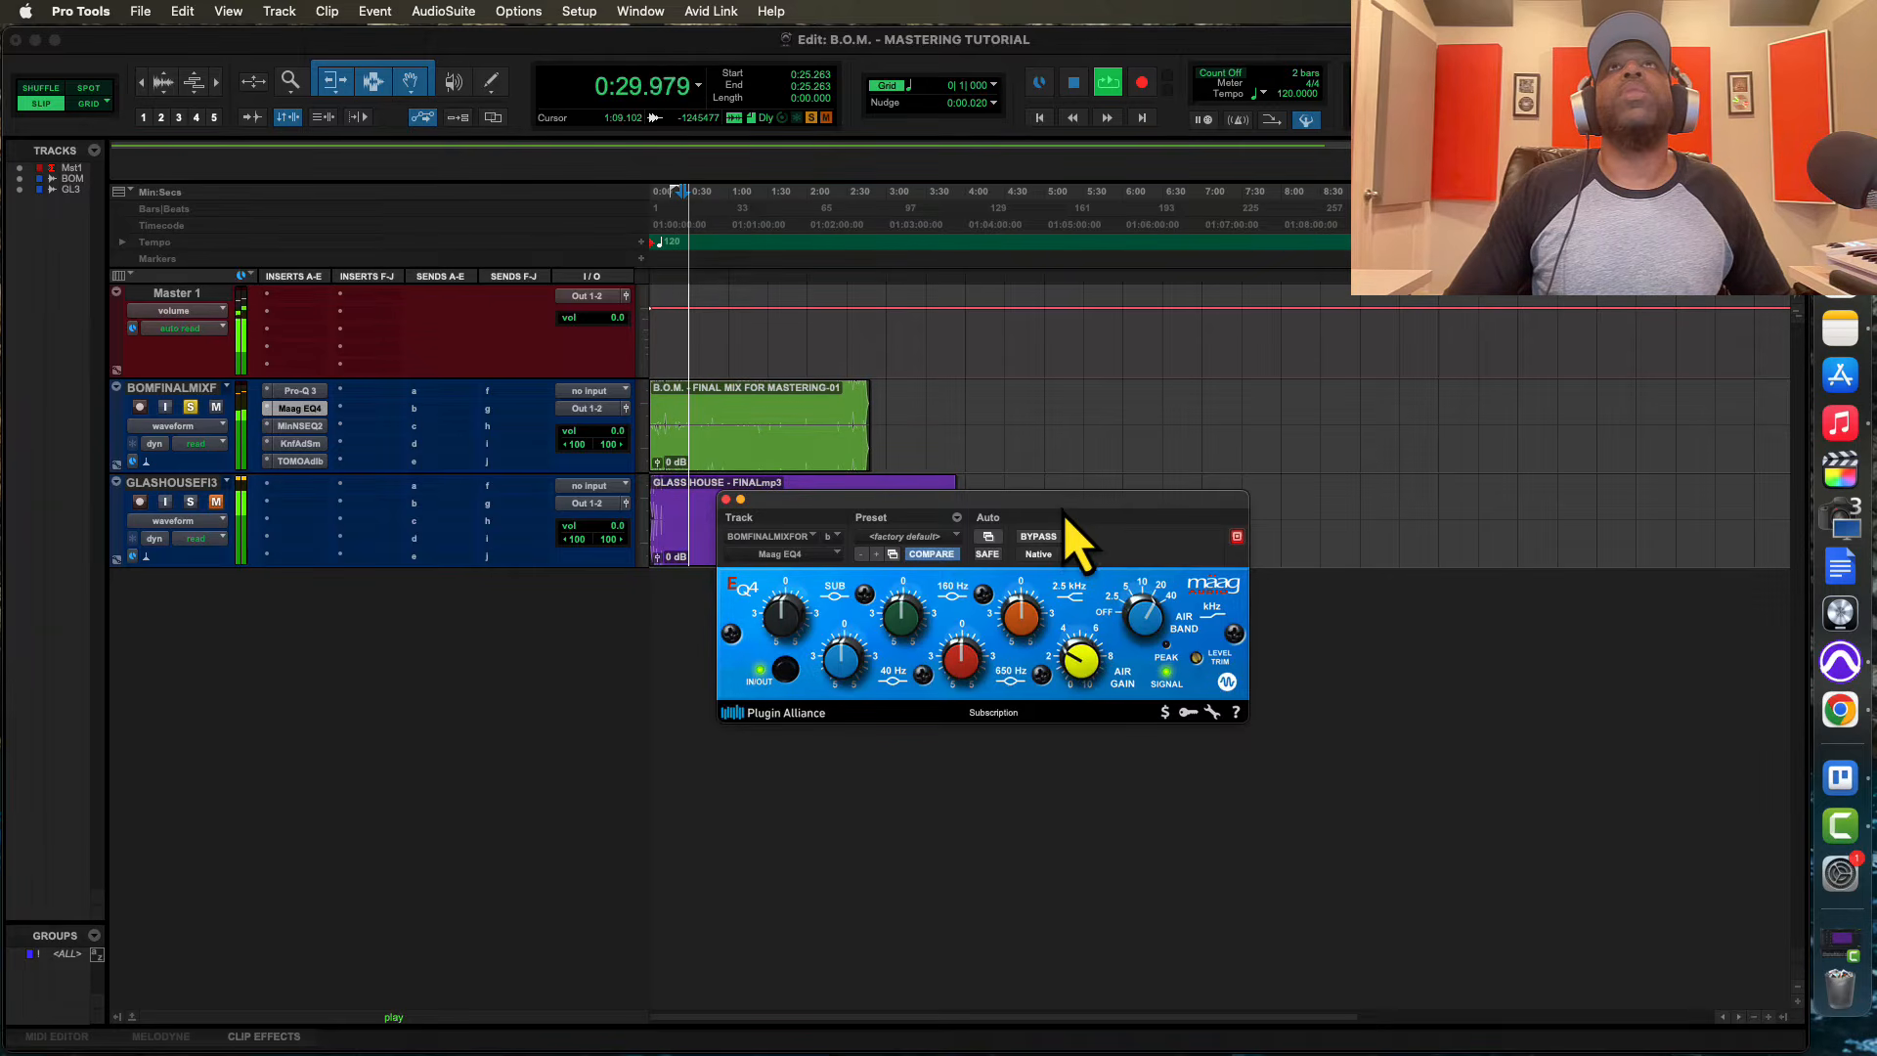
{"action": "left_click_drag", "start_coordinate": [1075, 538], "coordinate": [1105, 611]}
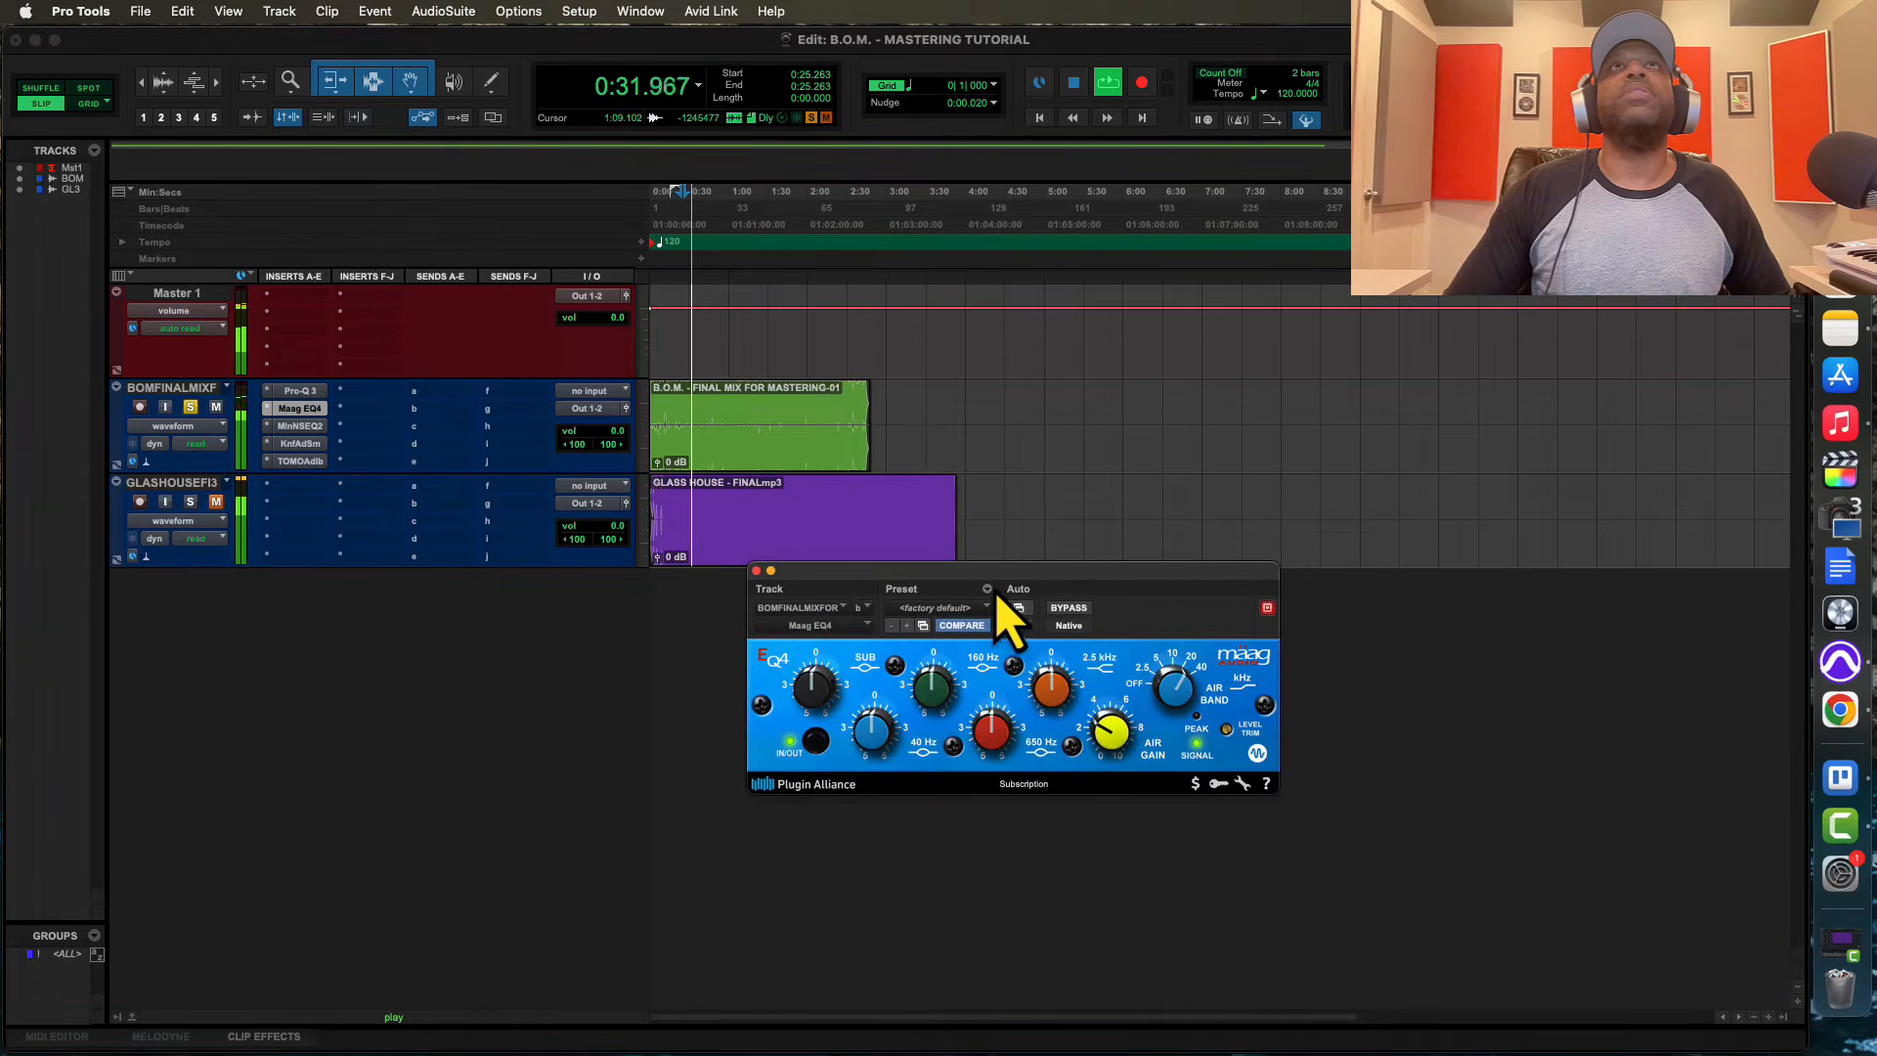
{"action": "key", "text": "space"}
Open the Millennia NSEQ-2 on the final mix track, adjust channel 1's high-shelf frequency and audition the mix
{"action": "left_click", "coordinate": [299, 426]}
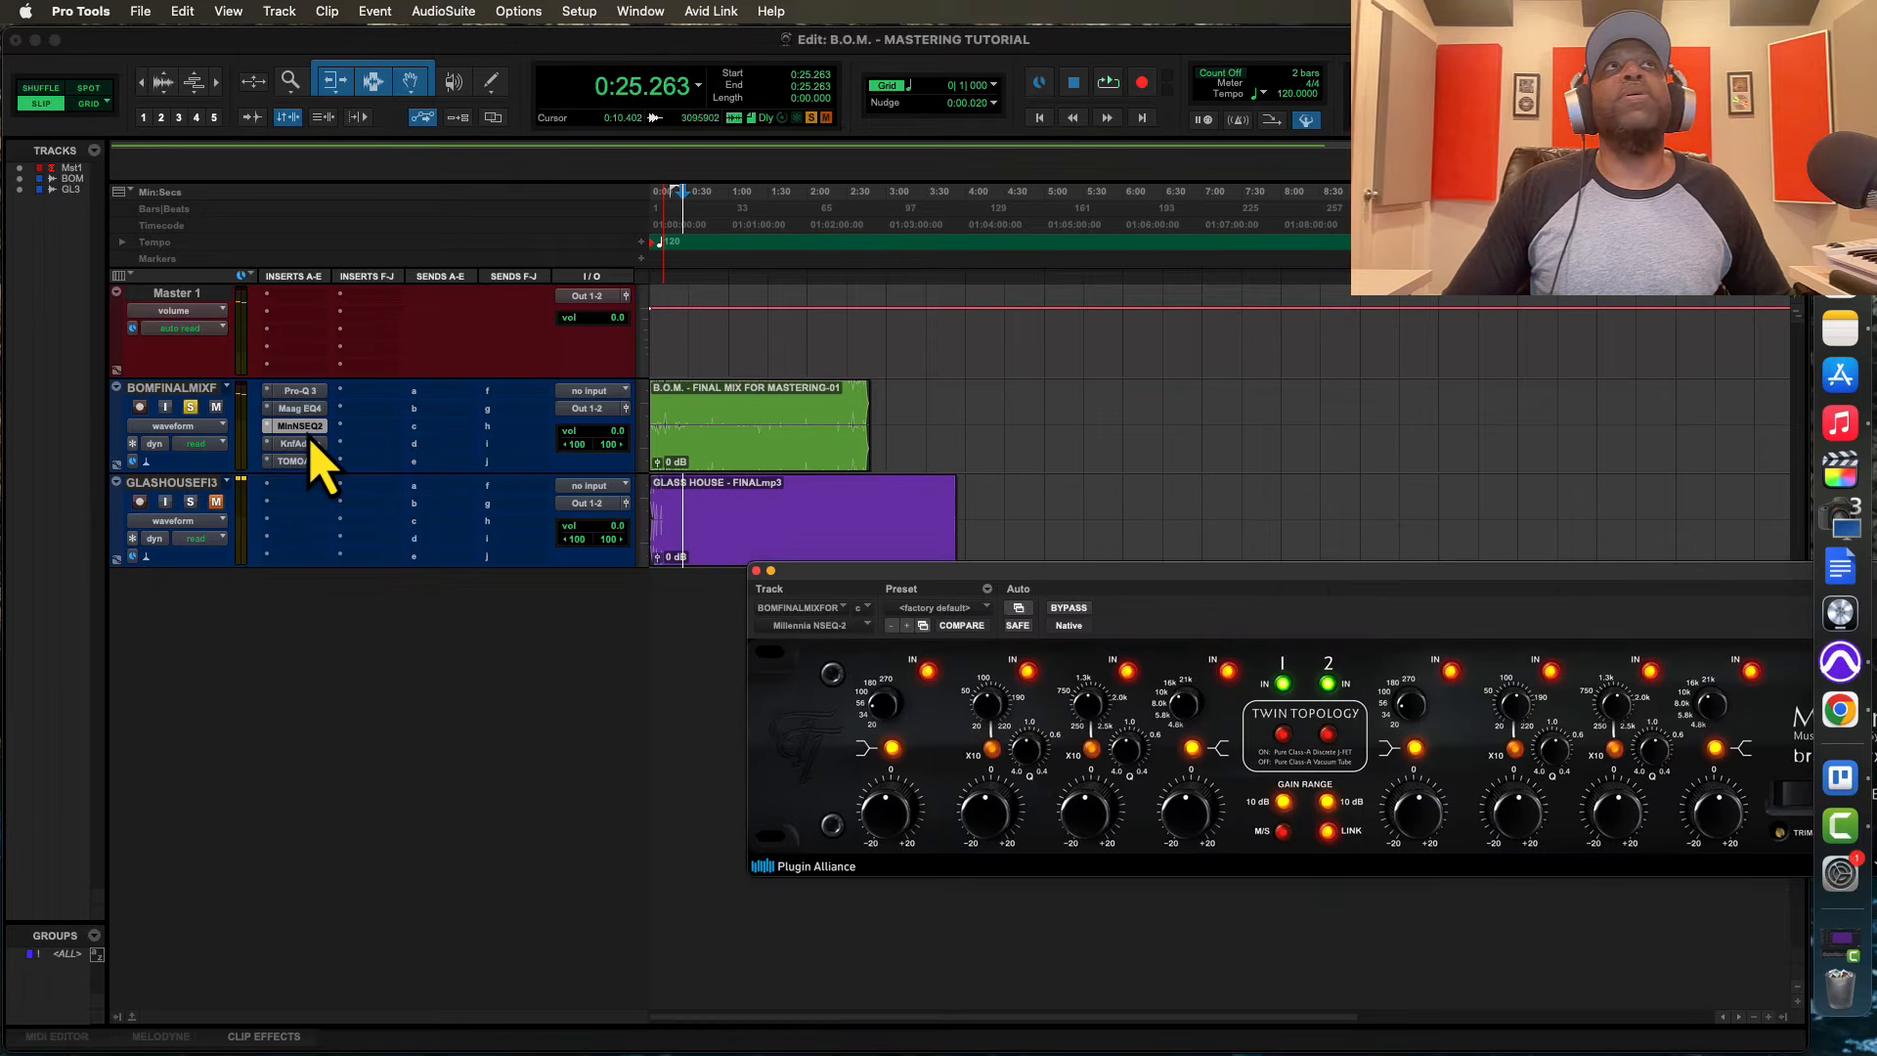
{"action": "left_click_drag", "start_coordinate": [1062, 574], "coordinate": [730, 604]}
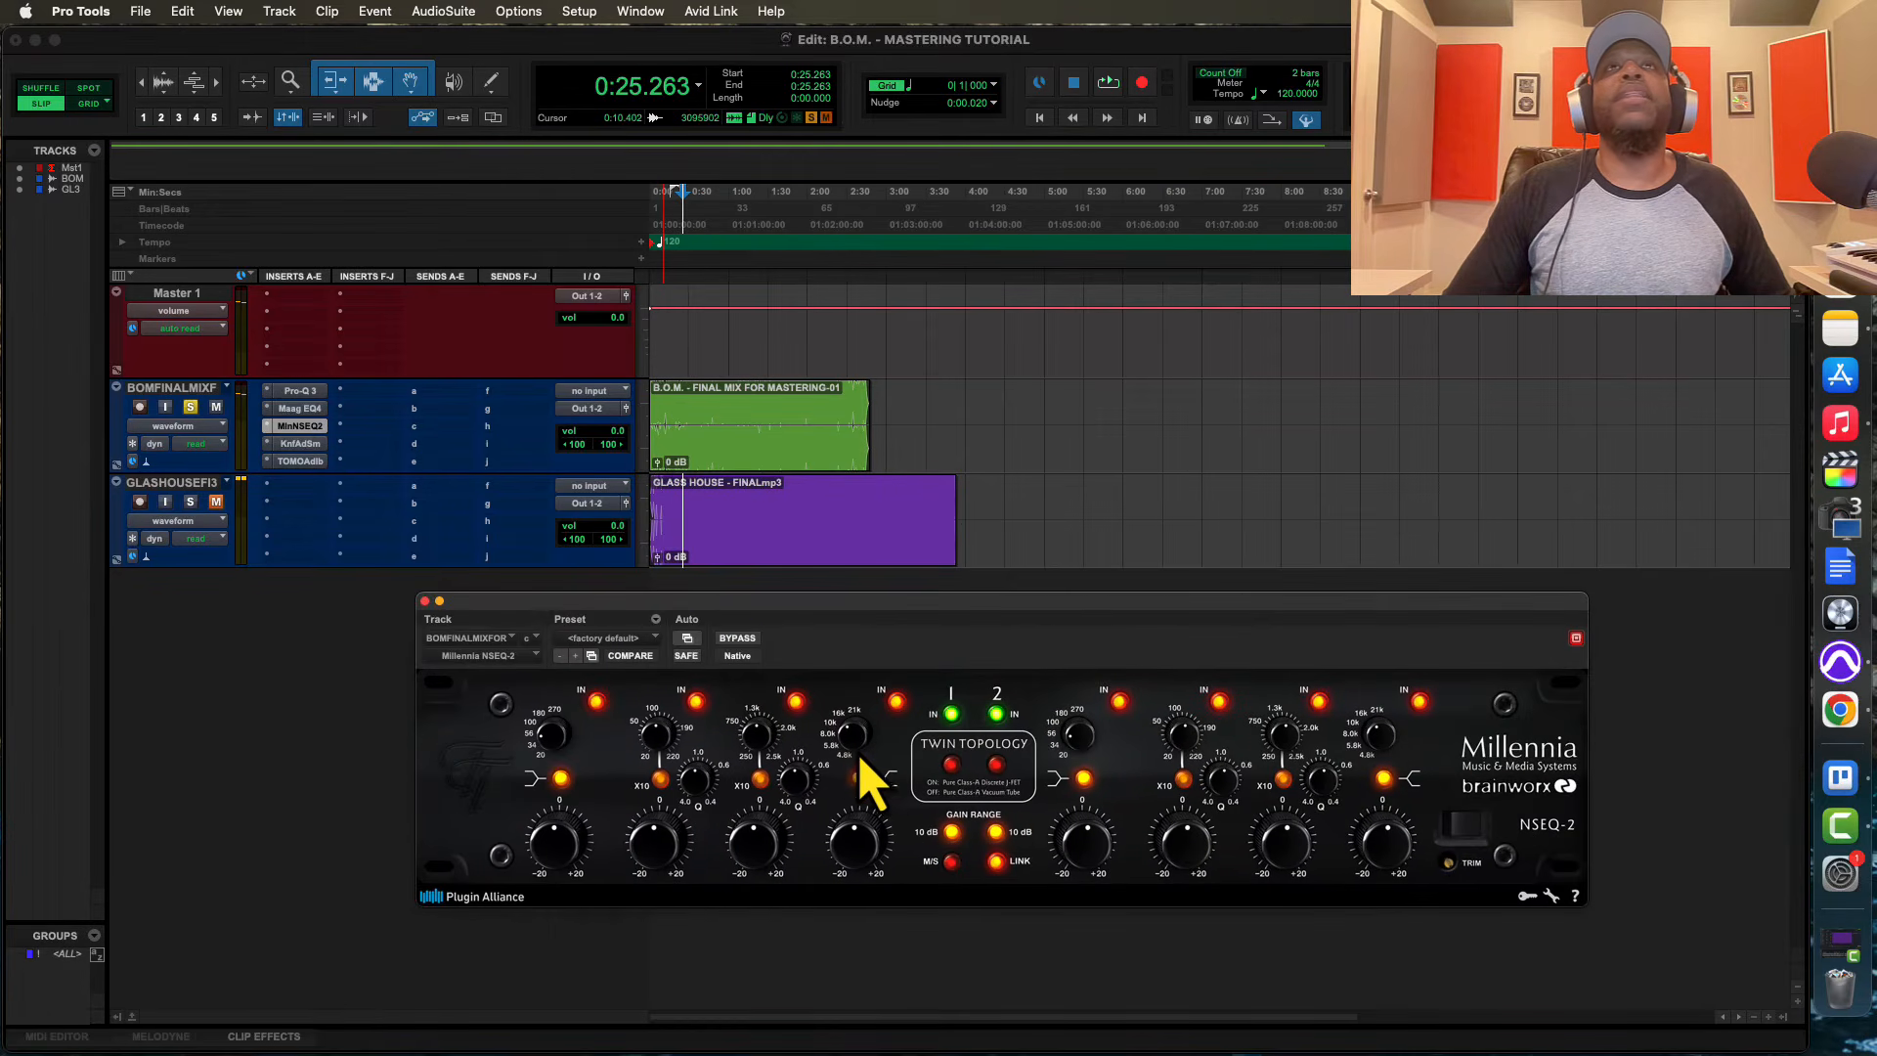
{"action": "left_click", "coordinate": [836, 754]}
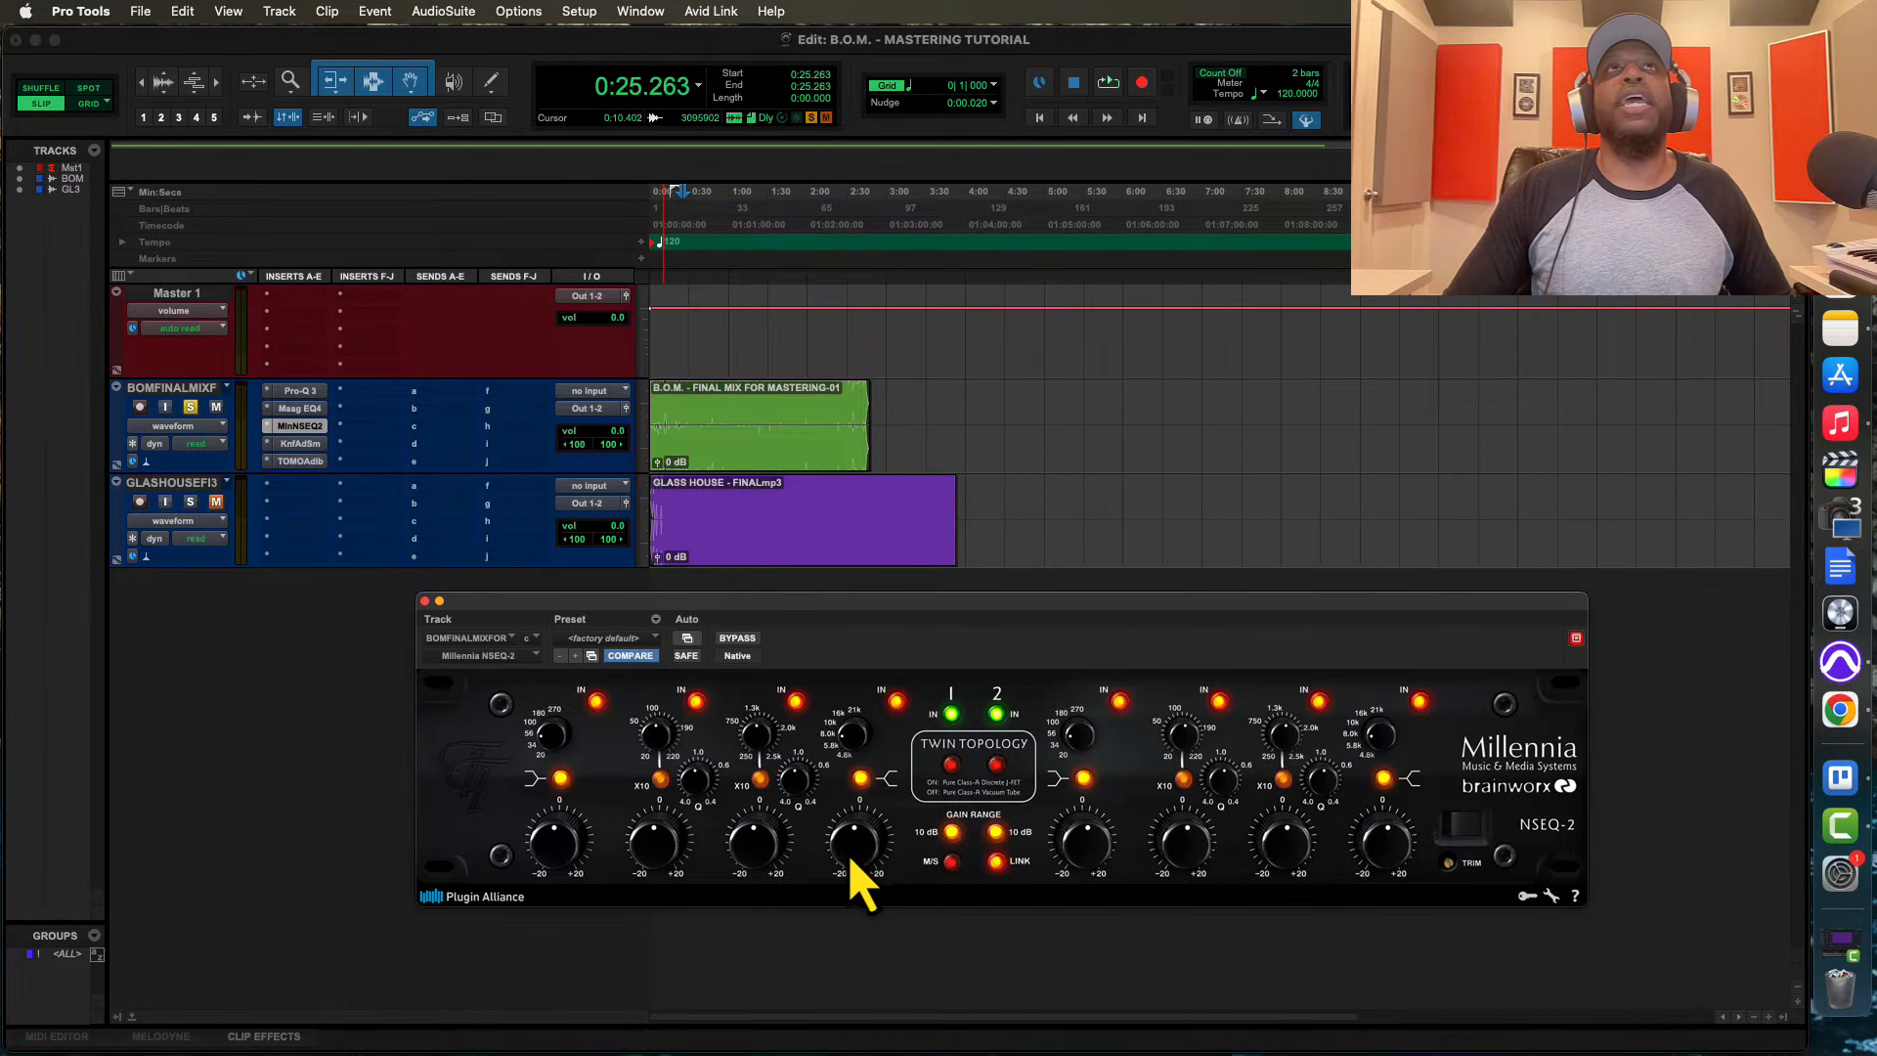
{"action": "key", "text": "space"}
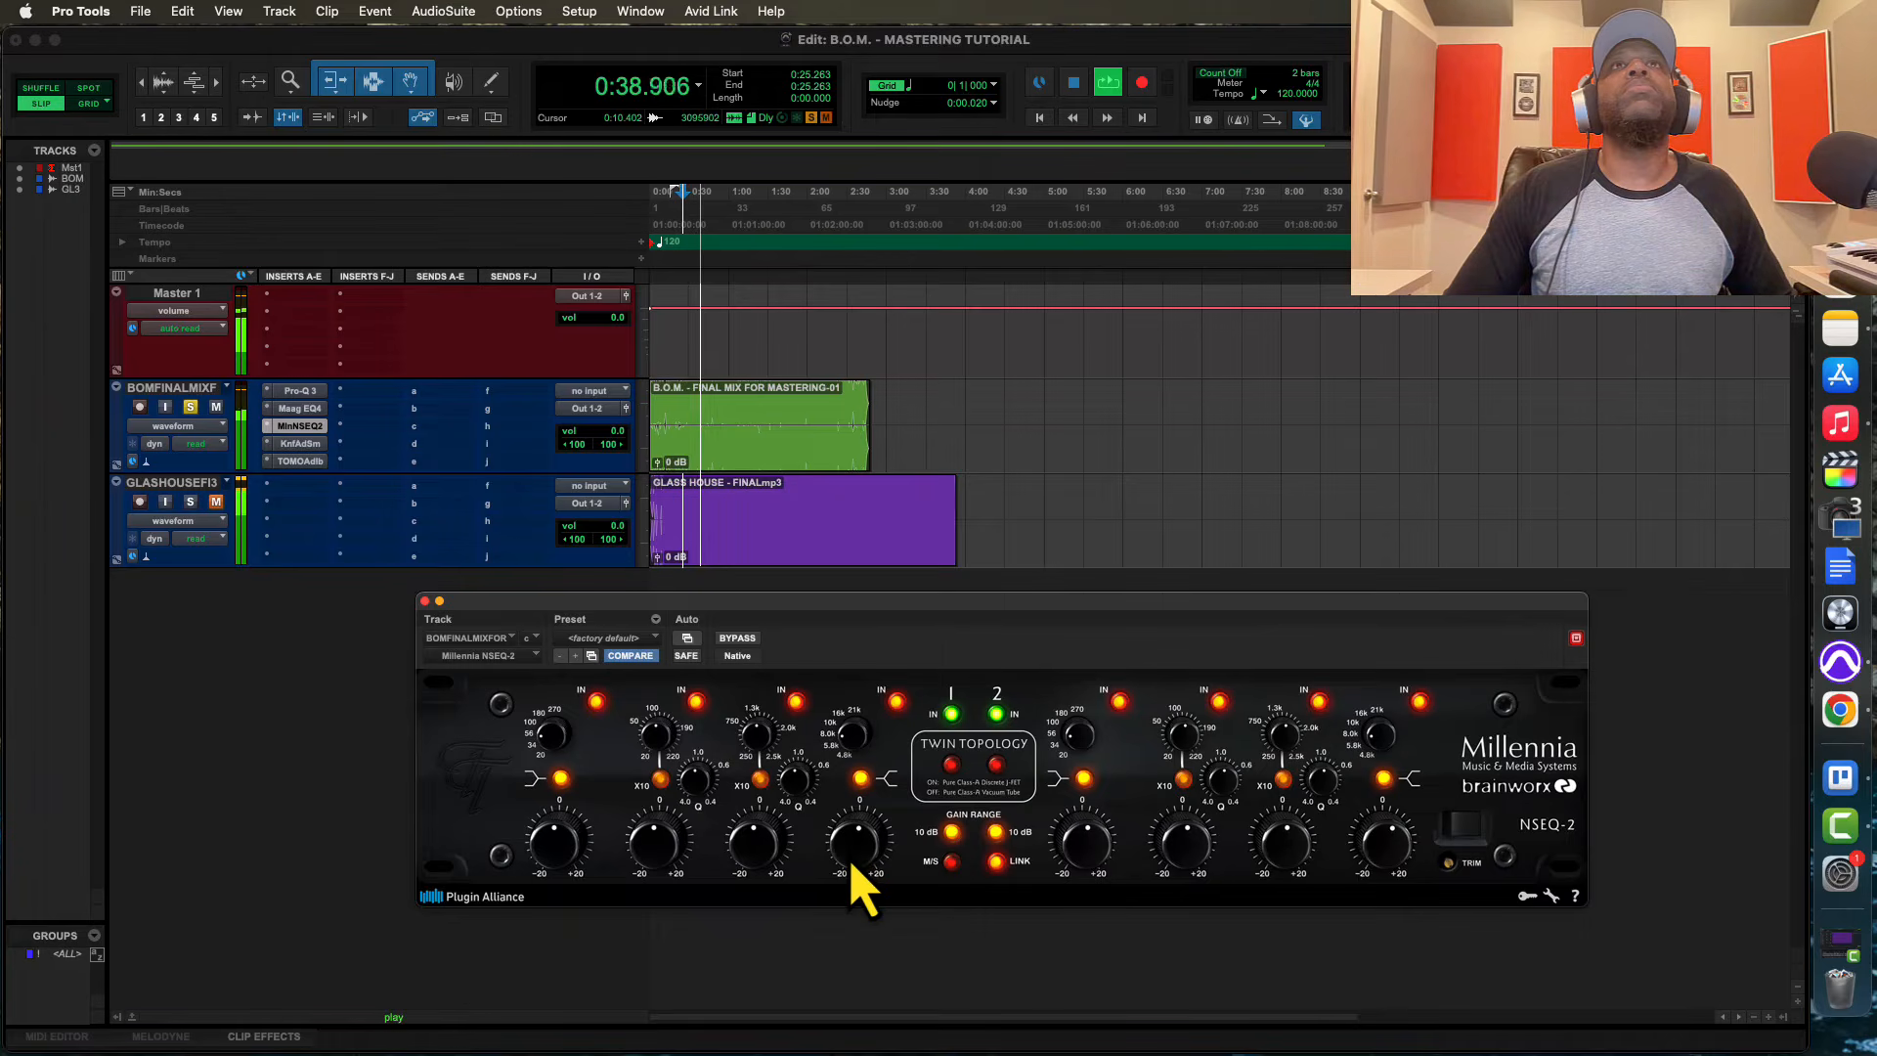
Open the Knif Audio Soma on the final mix track, raise the third band's Q and gain, and audition the mix
{"action": "key", "text": "space"}
{"action": "left_click", "coordinate": [303, 446]}
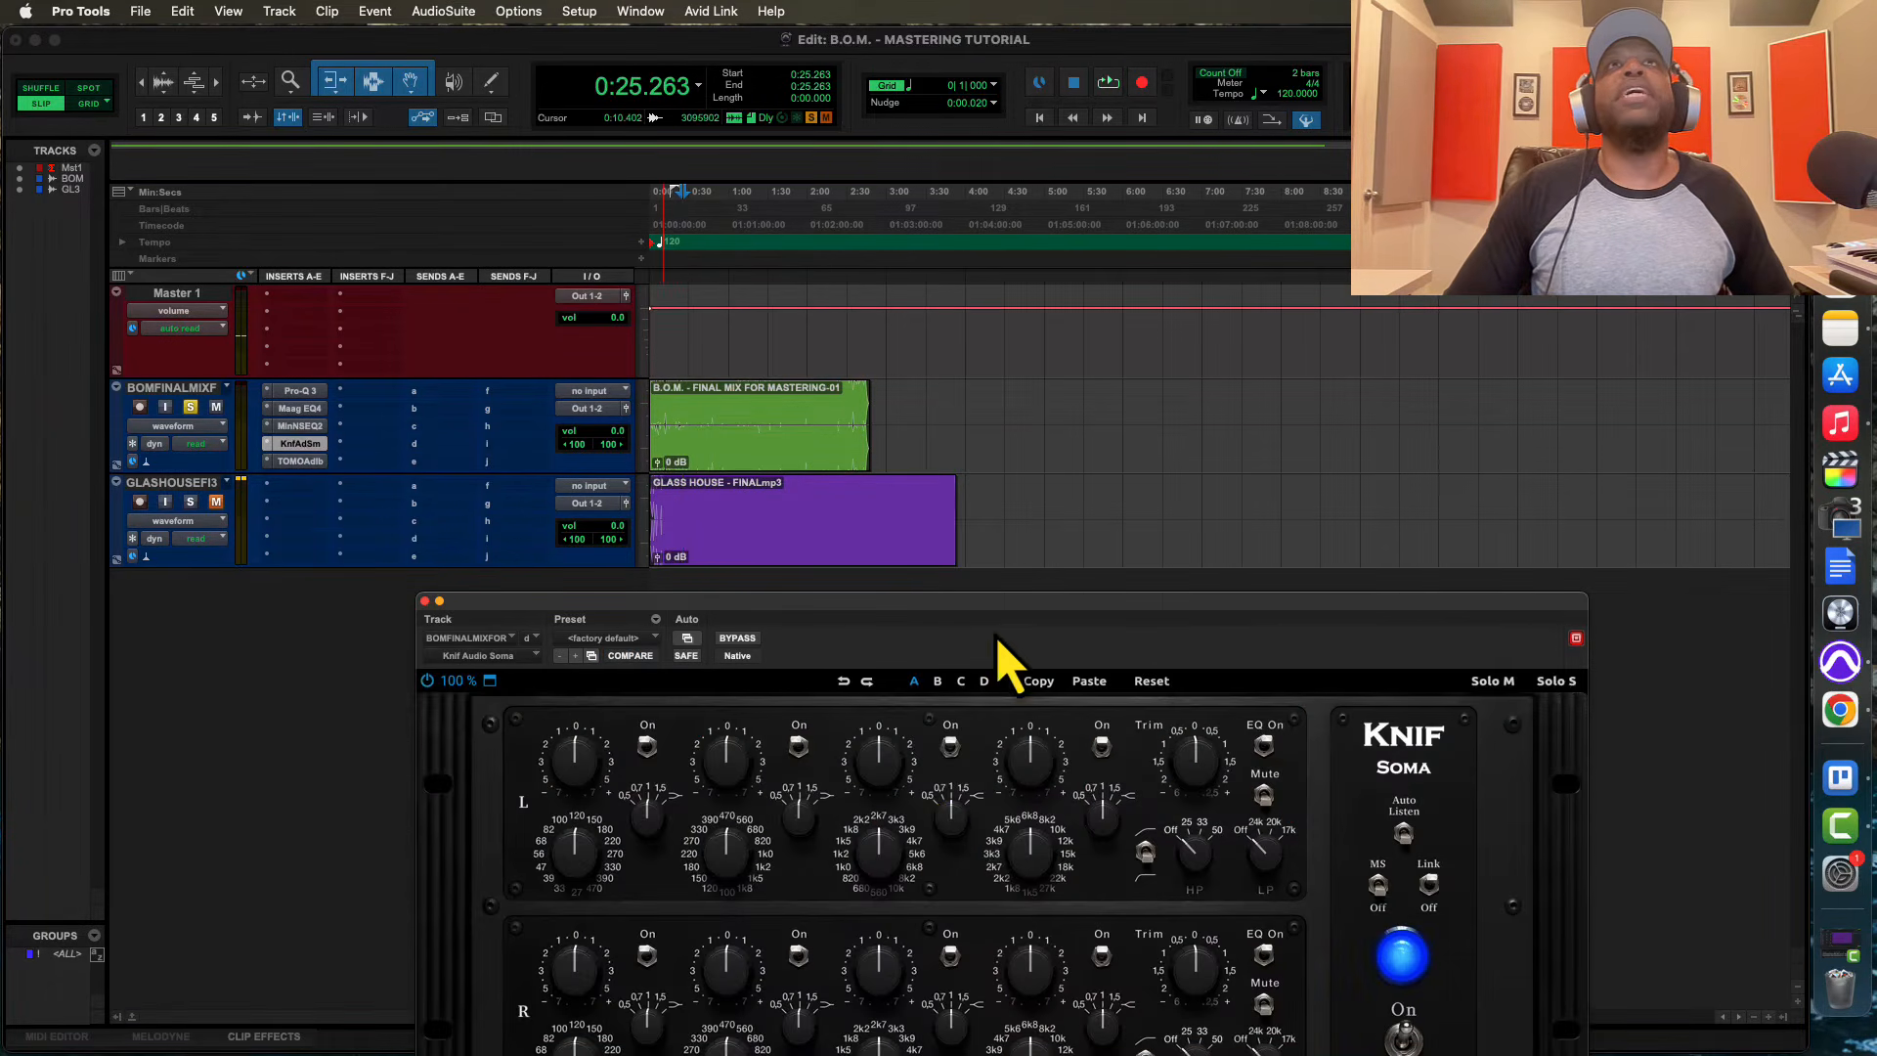
{"action": "left_click_drag", "start_coordinate": [1001, 638], "coordinate": [1066, 494]}
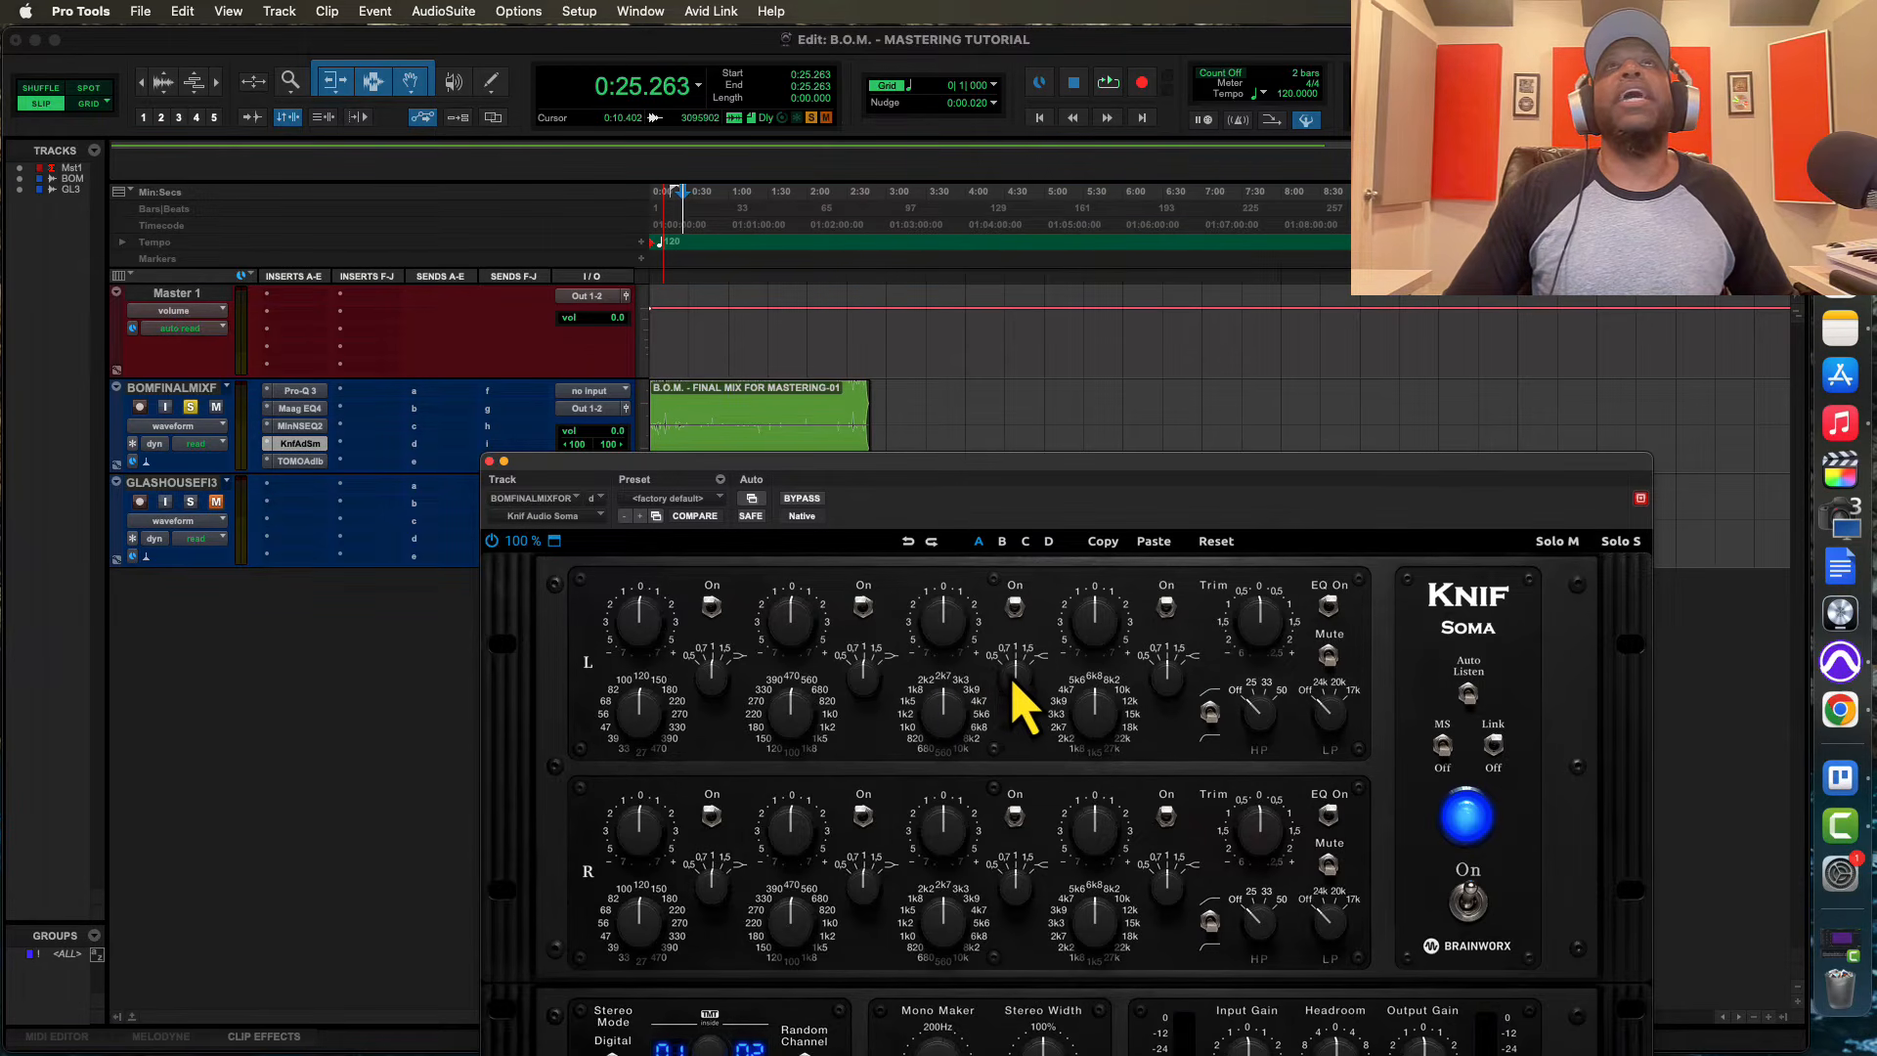
{"action": "left_click_drag", "start_coordinate": [1023, 633], "coordinate": [1029, 605]}
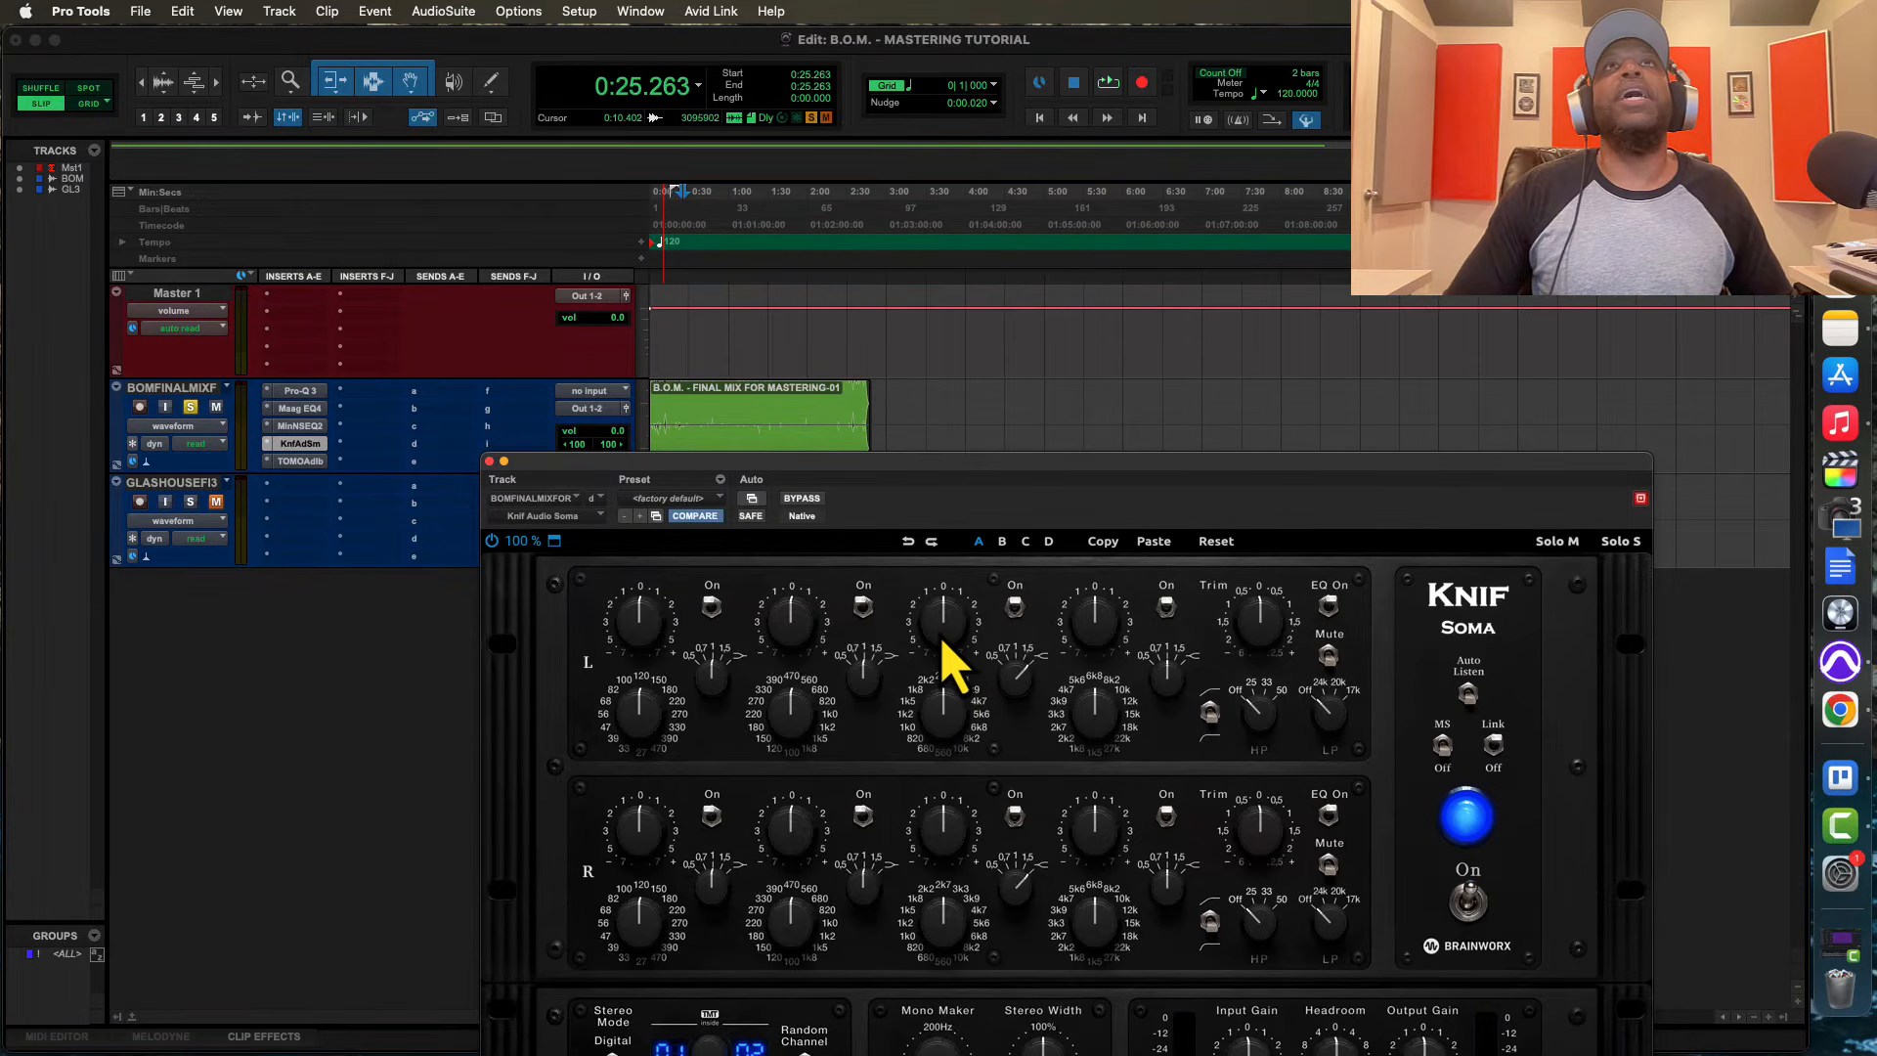
{"action": "key", "text": "space"}
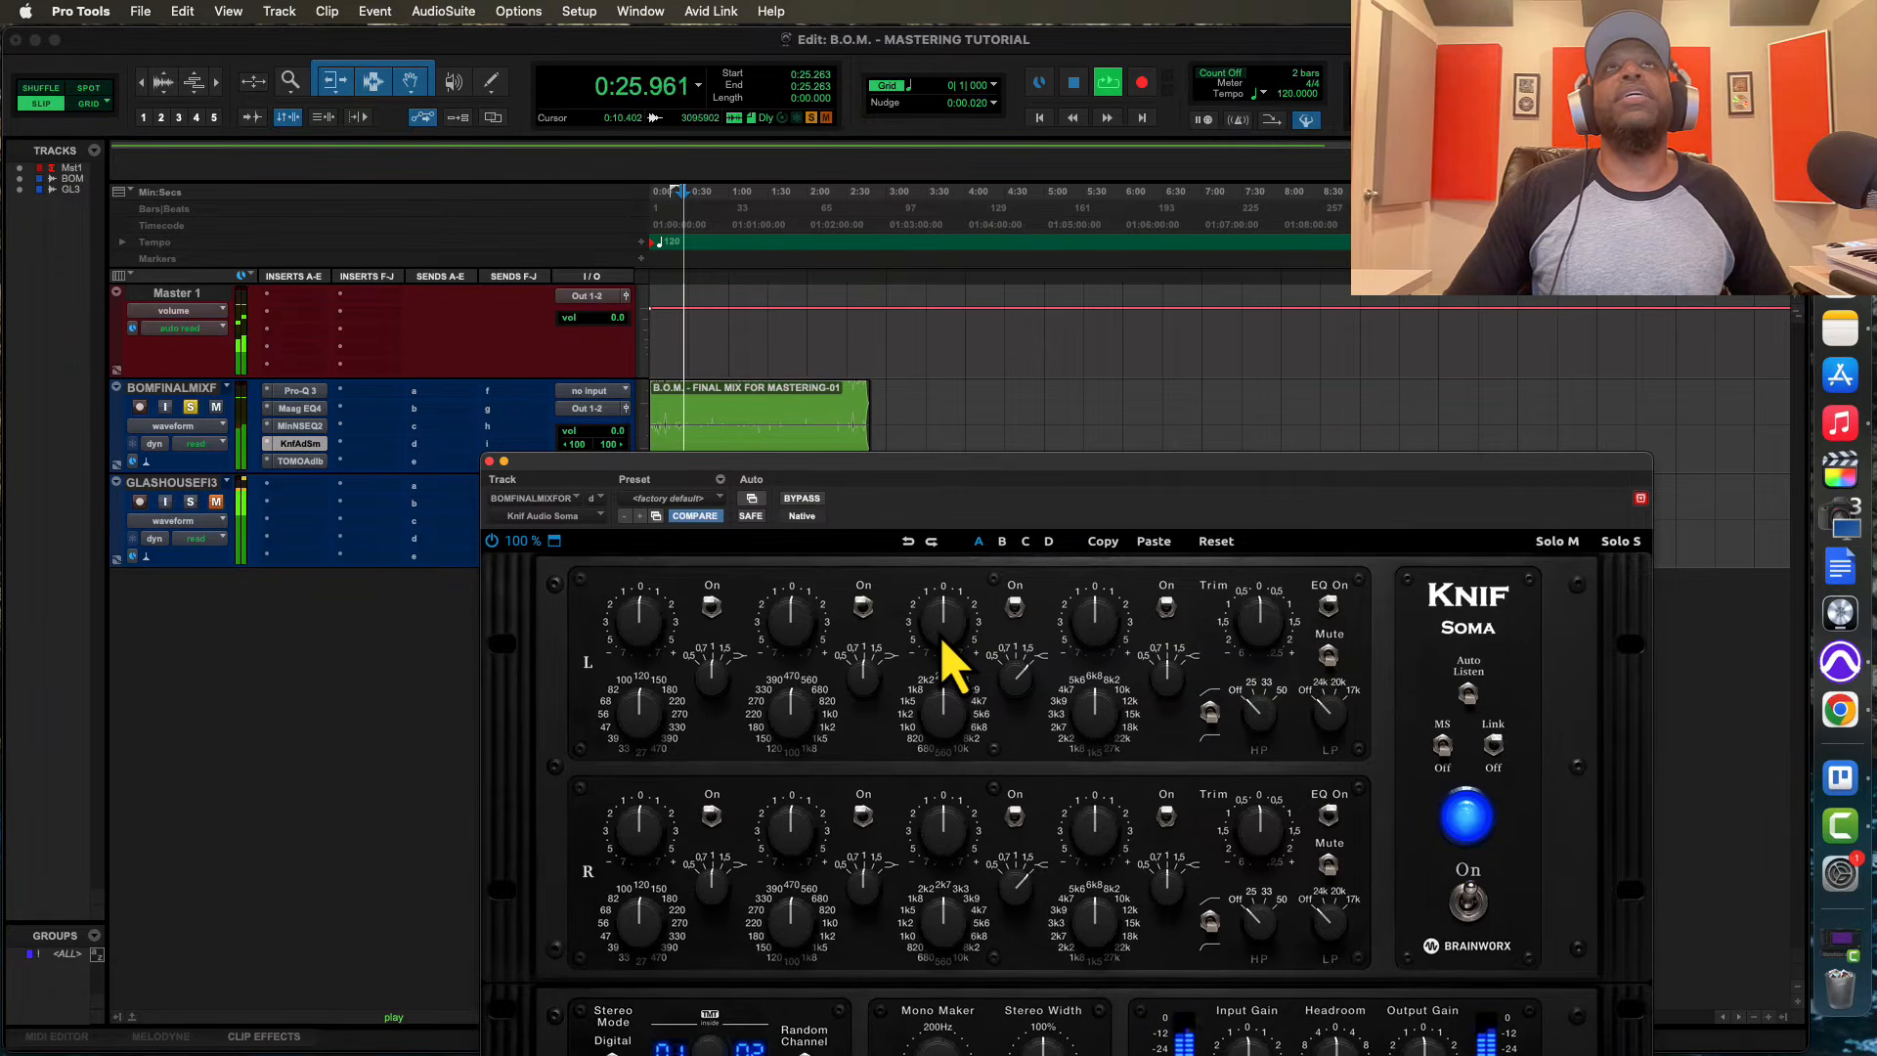
{"action": "mouse_move", "coordinate": [941, 643]}
{"action": "left_mouse_down"}
{"action": "mouse_move", "coordinate": [944, 583]}
{"action": "mouse_move", "coordinate": [944, 606]}
{"action": "left_mouse_up"}
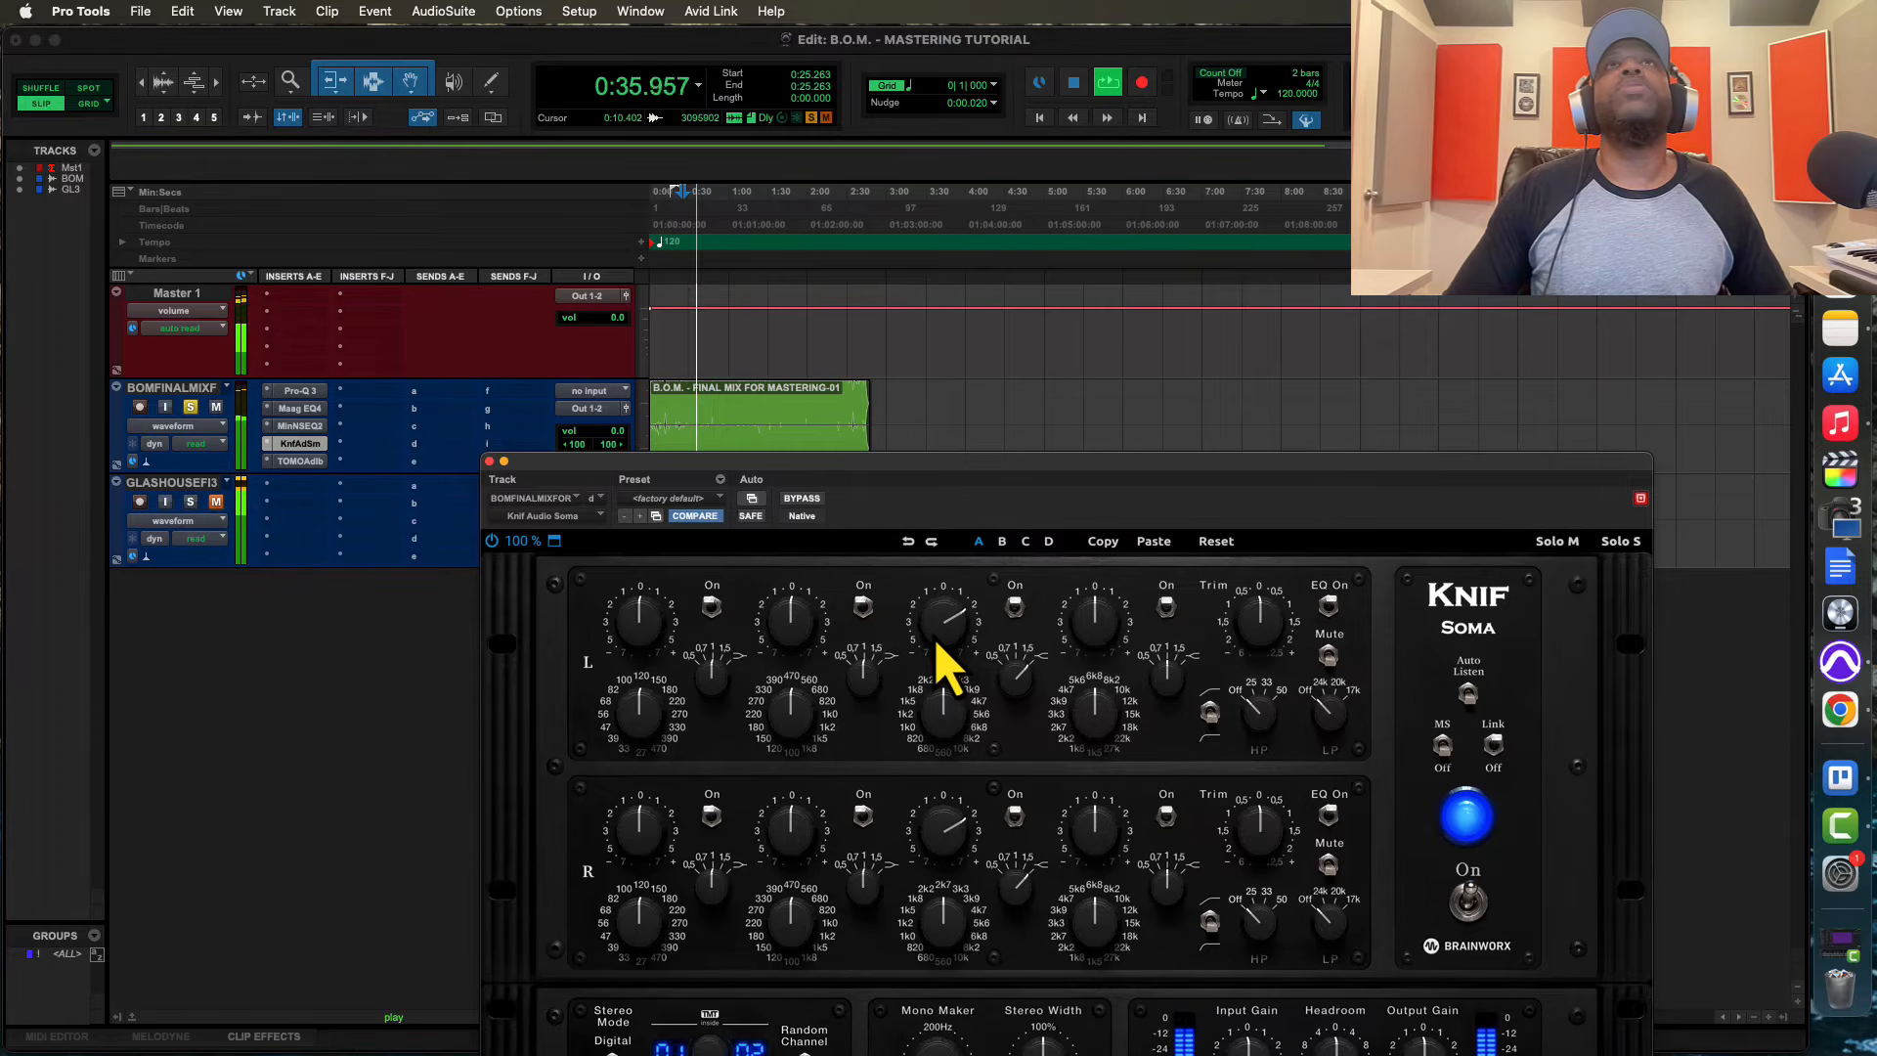
{"action": "key", "text": "space"}
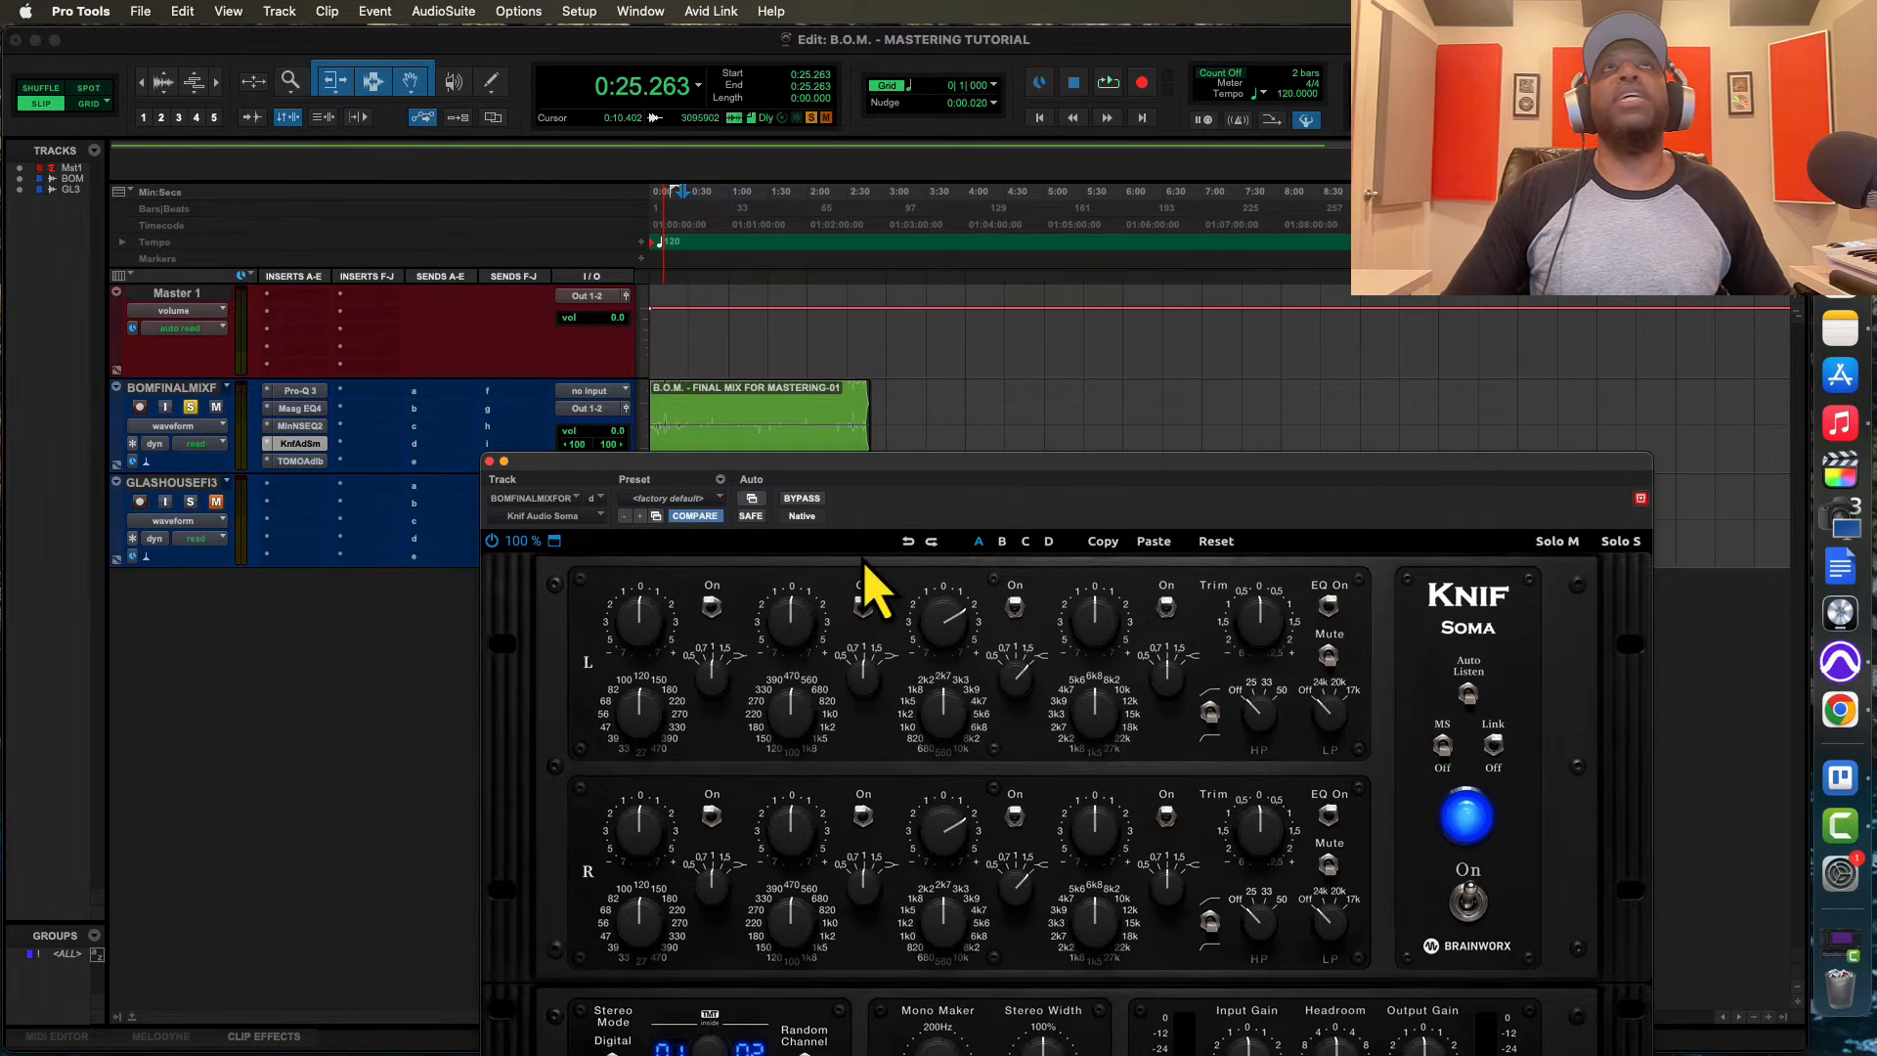
Compare the final mix with all its track inserts bypassed and active during playback, ending with them active
{"action": "key", "text": "space"}
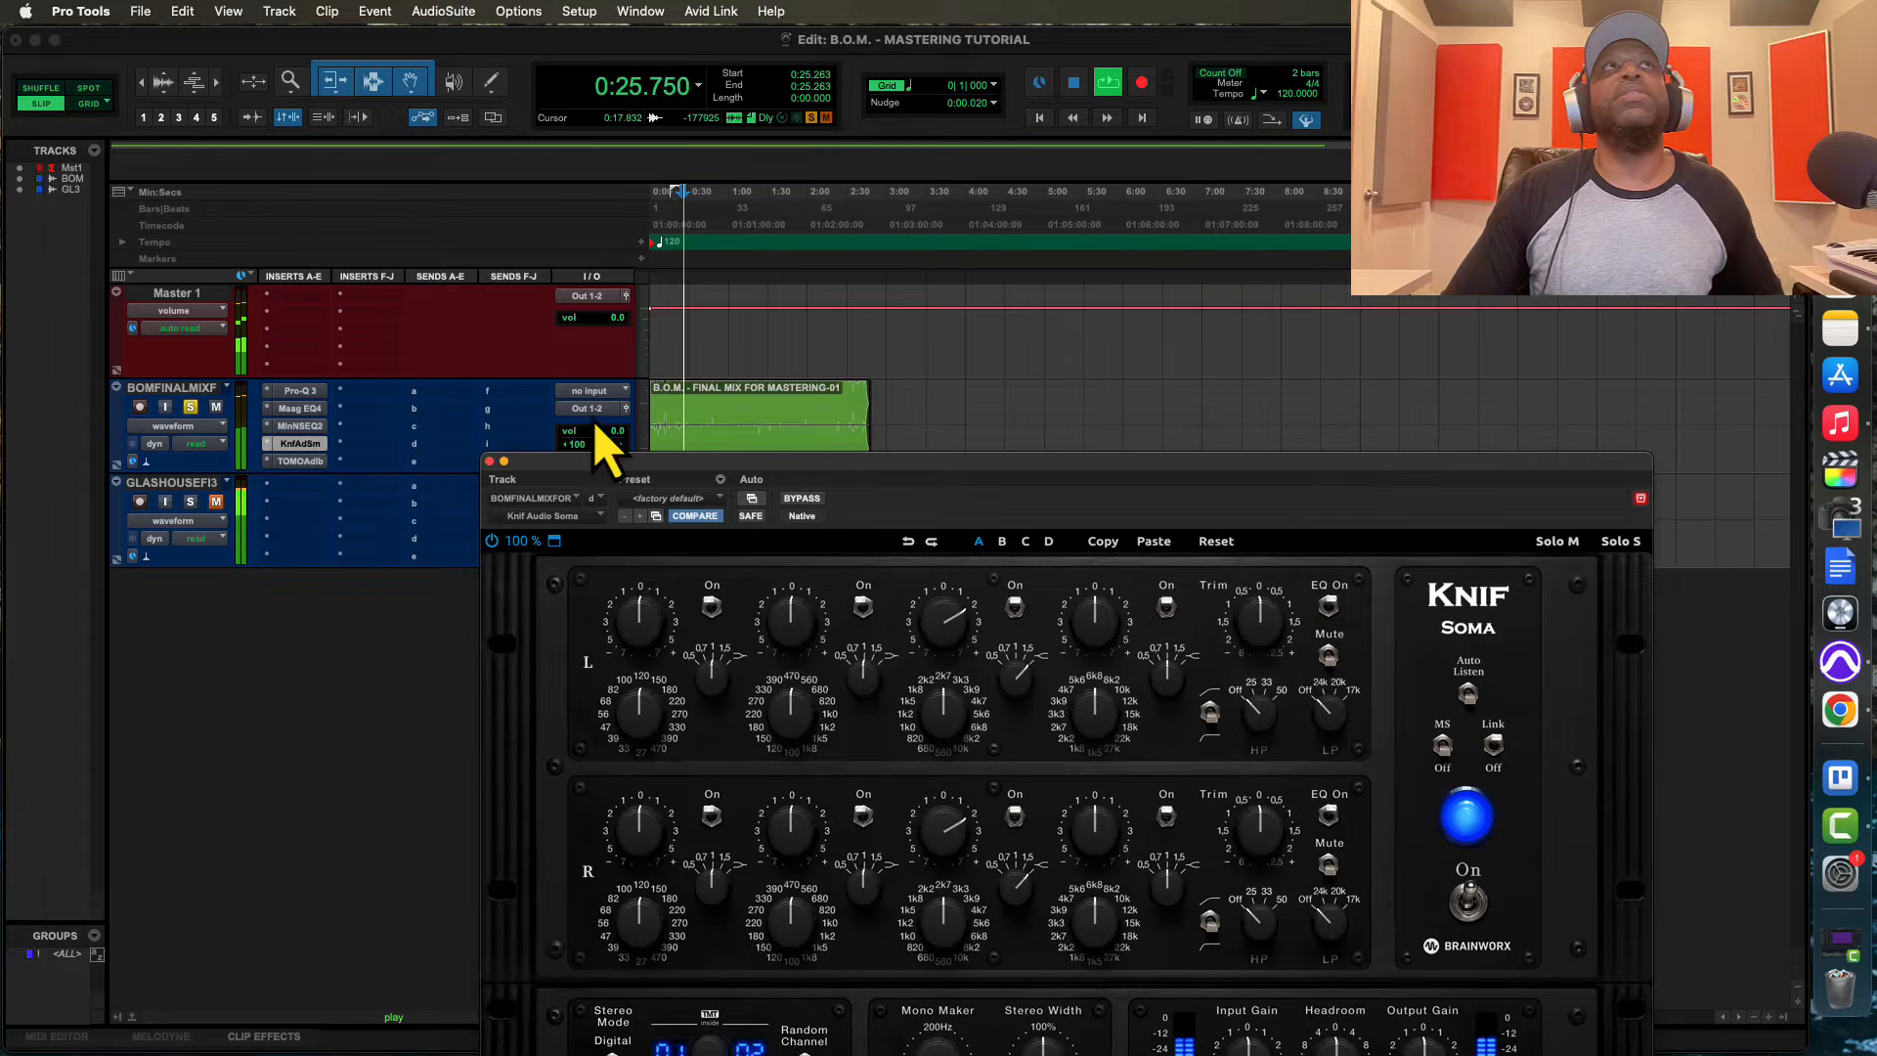
{"action": "left_click", "coordinate": [309, 395], "text": "shift+super"}
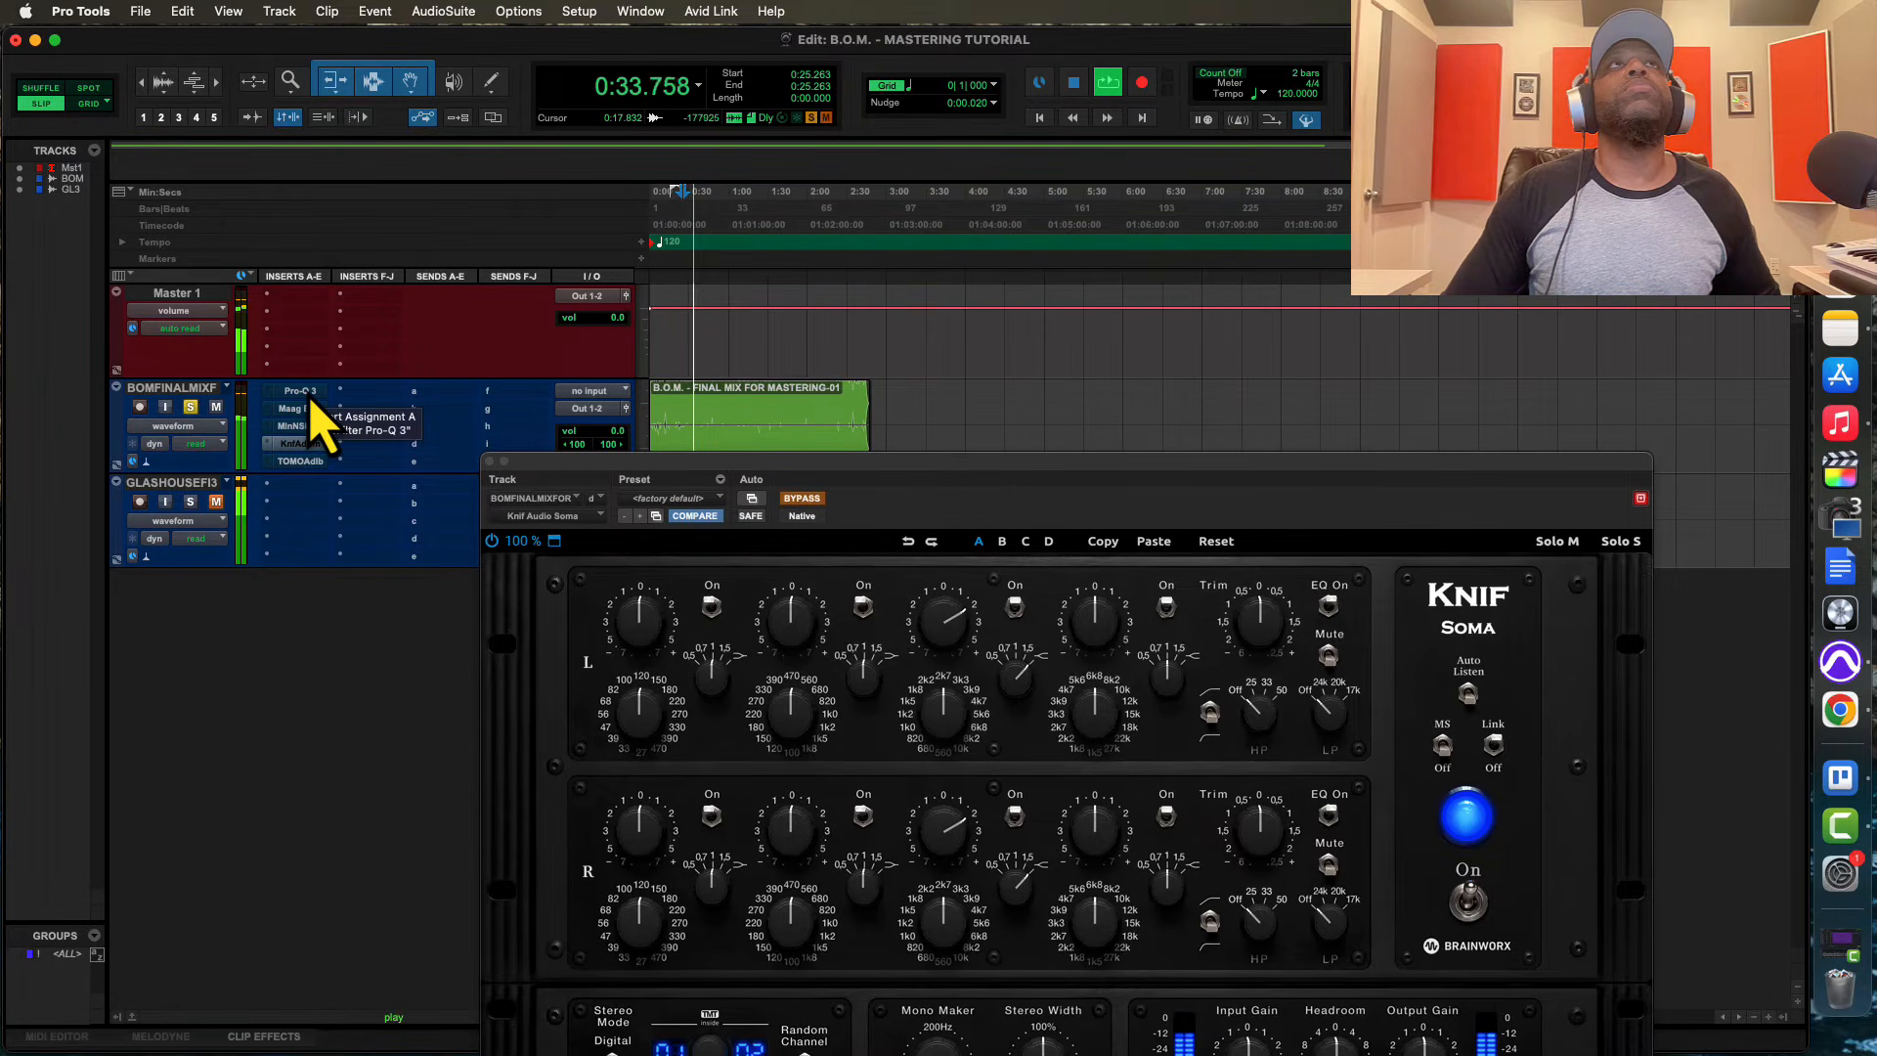
{"action": "left_click", "coordinate": [311, 395], "text": "shift+super"}
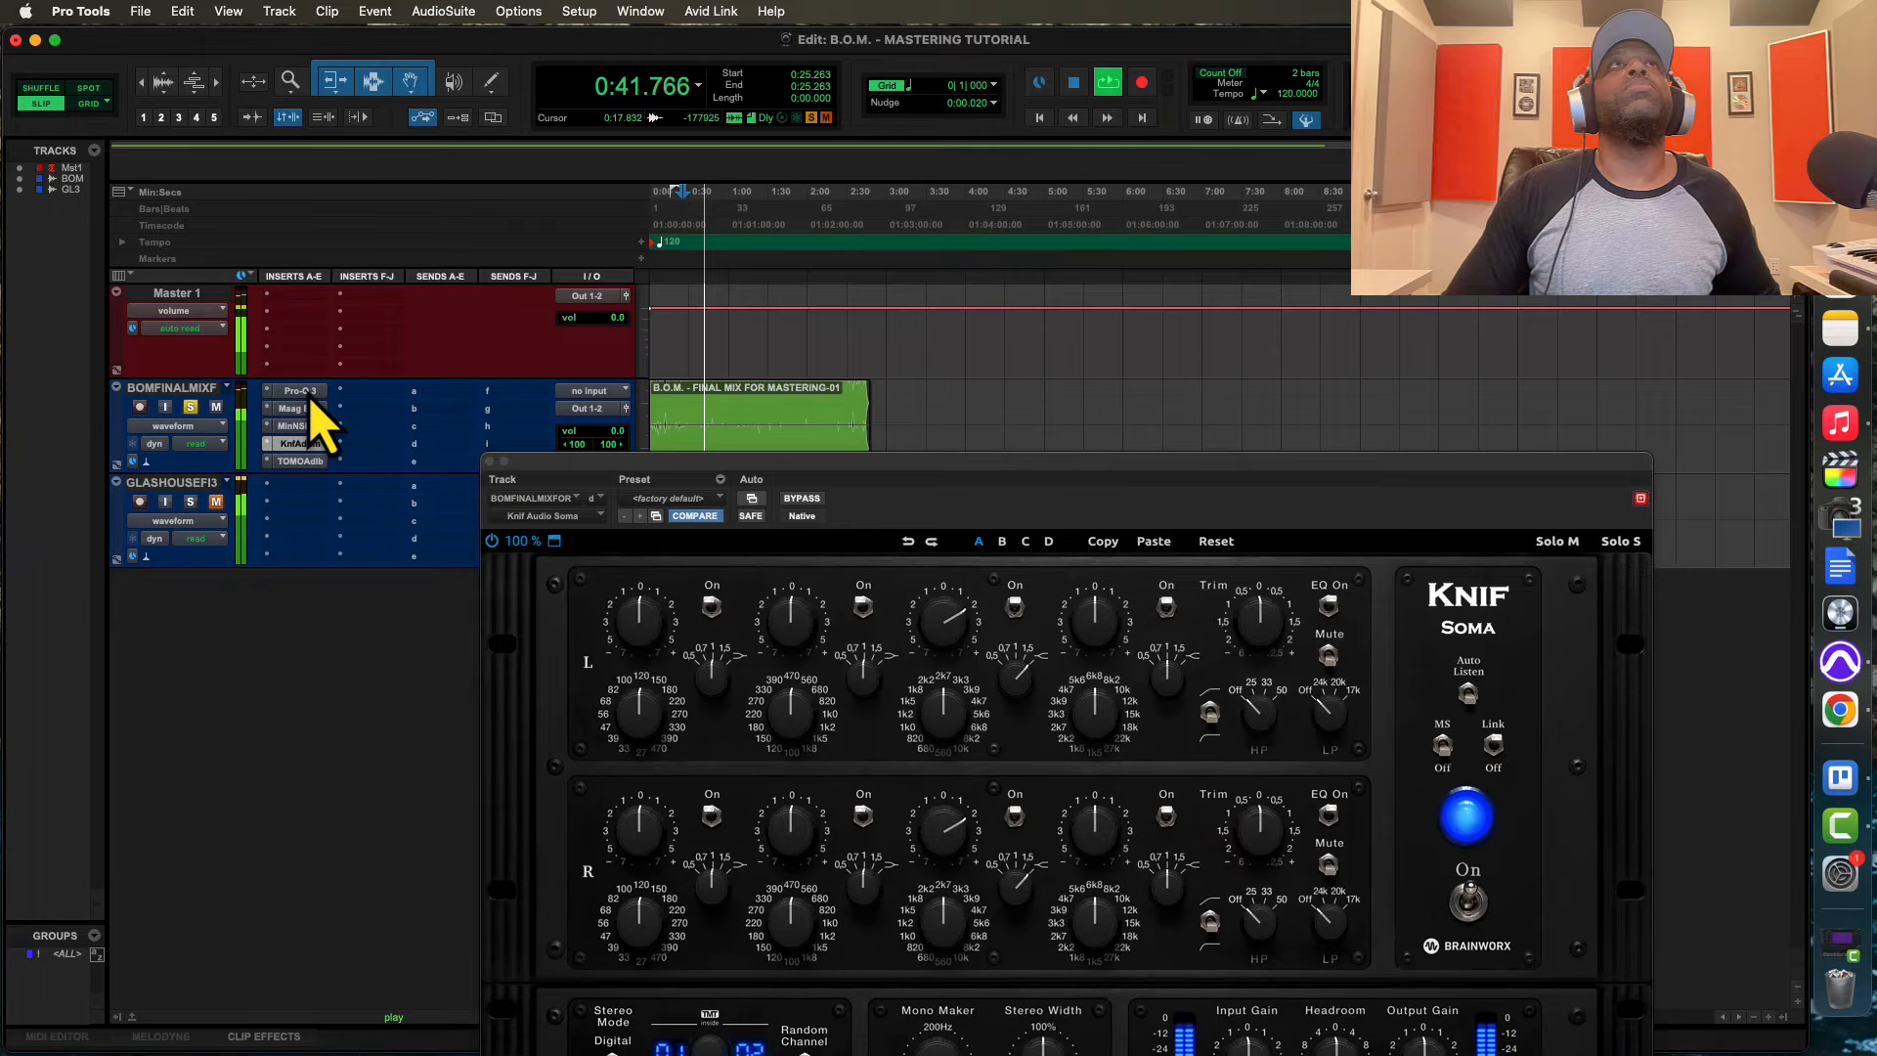
{"action": "left_click", "coordinate": [309, 395], "text": "shift+super"}
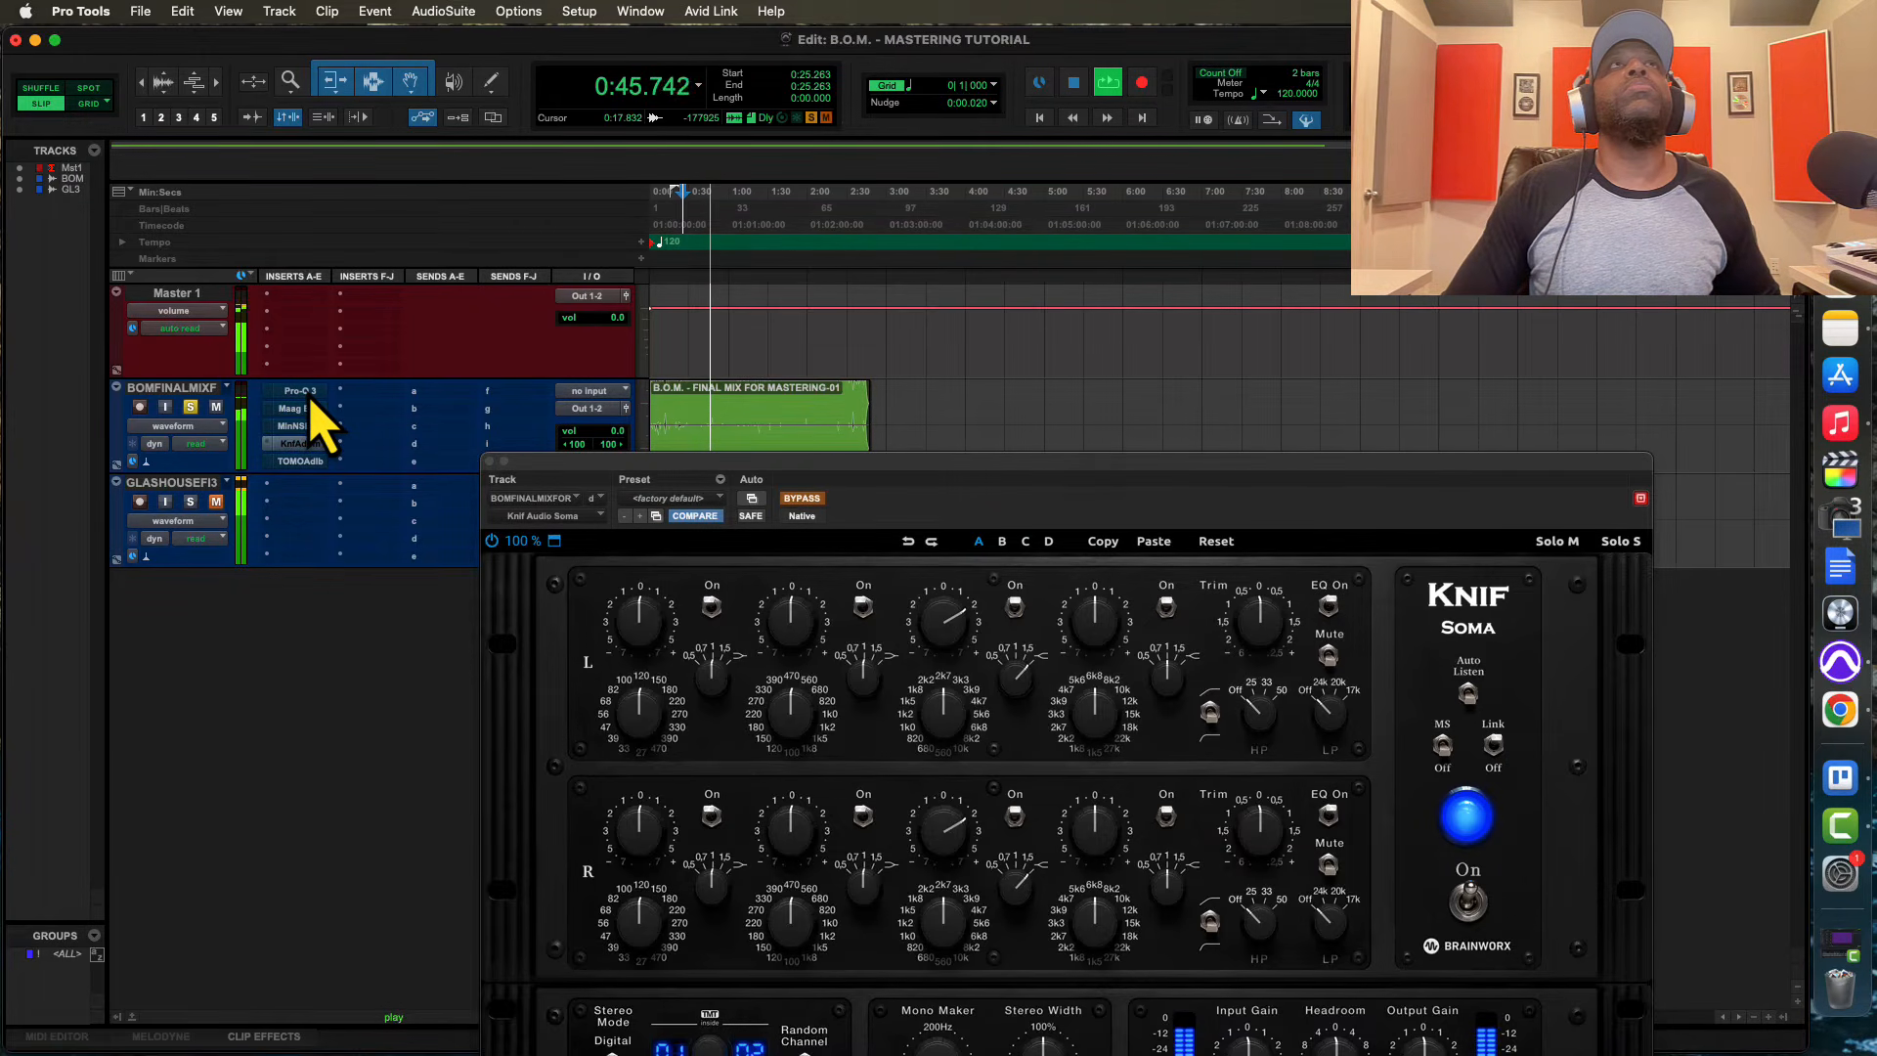
{"action": "left_click", "coordinate": [310, 397], "text": "shift+super"}
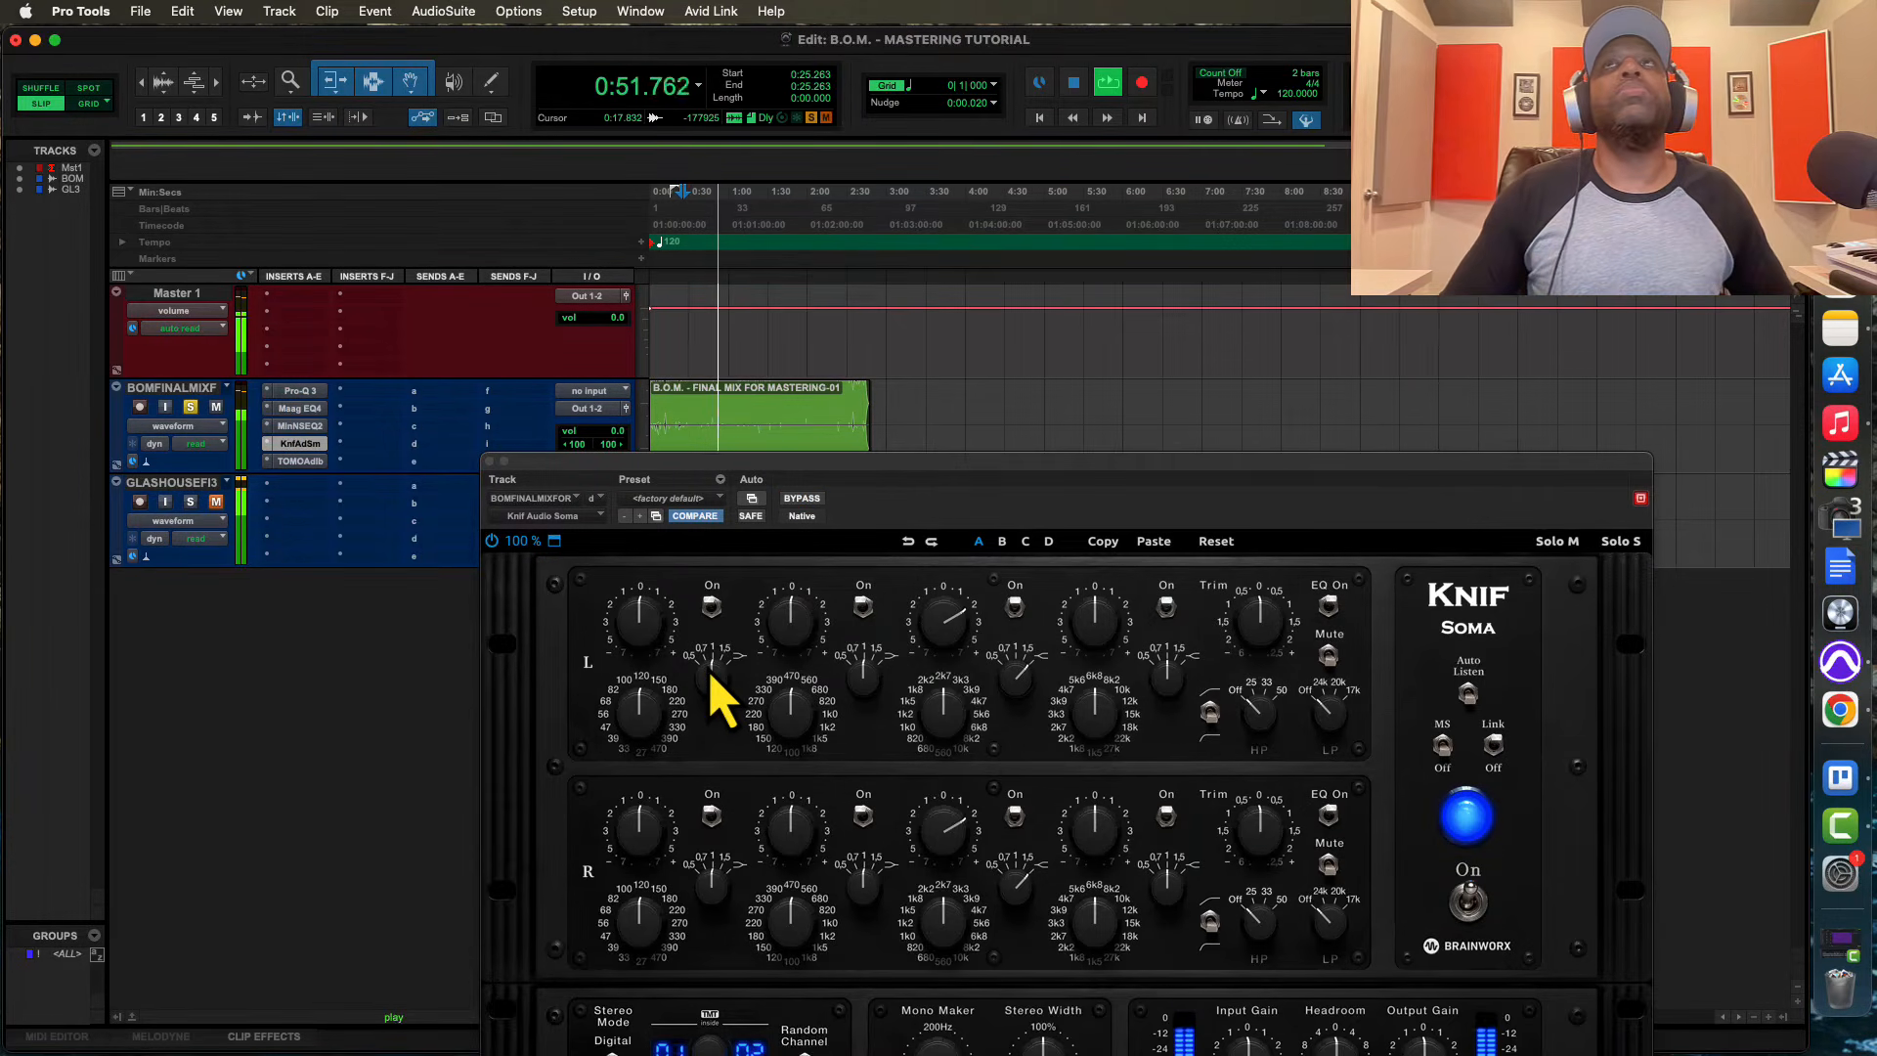
{"action": "key", "text": "space"}
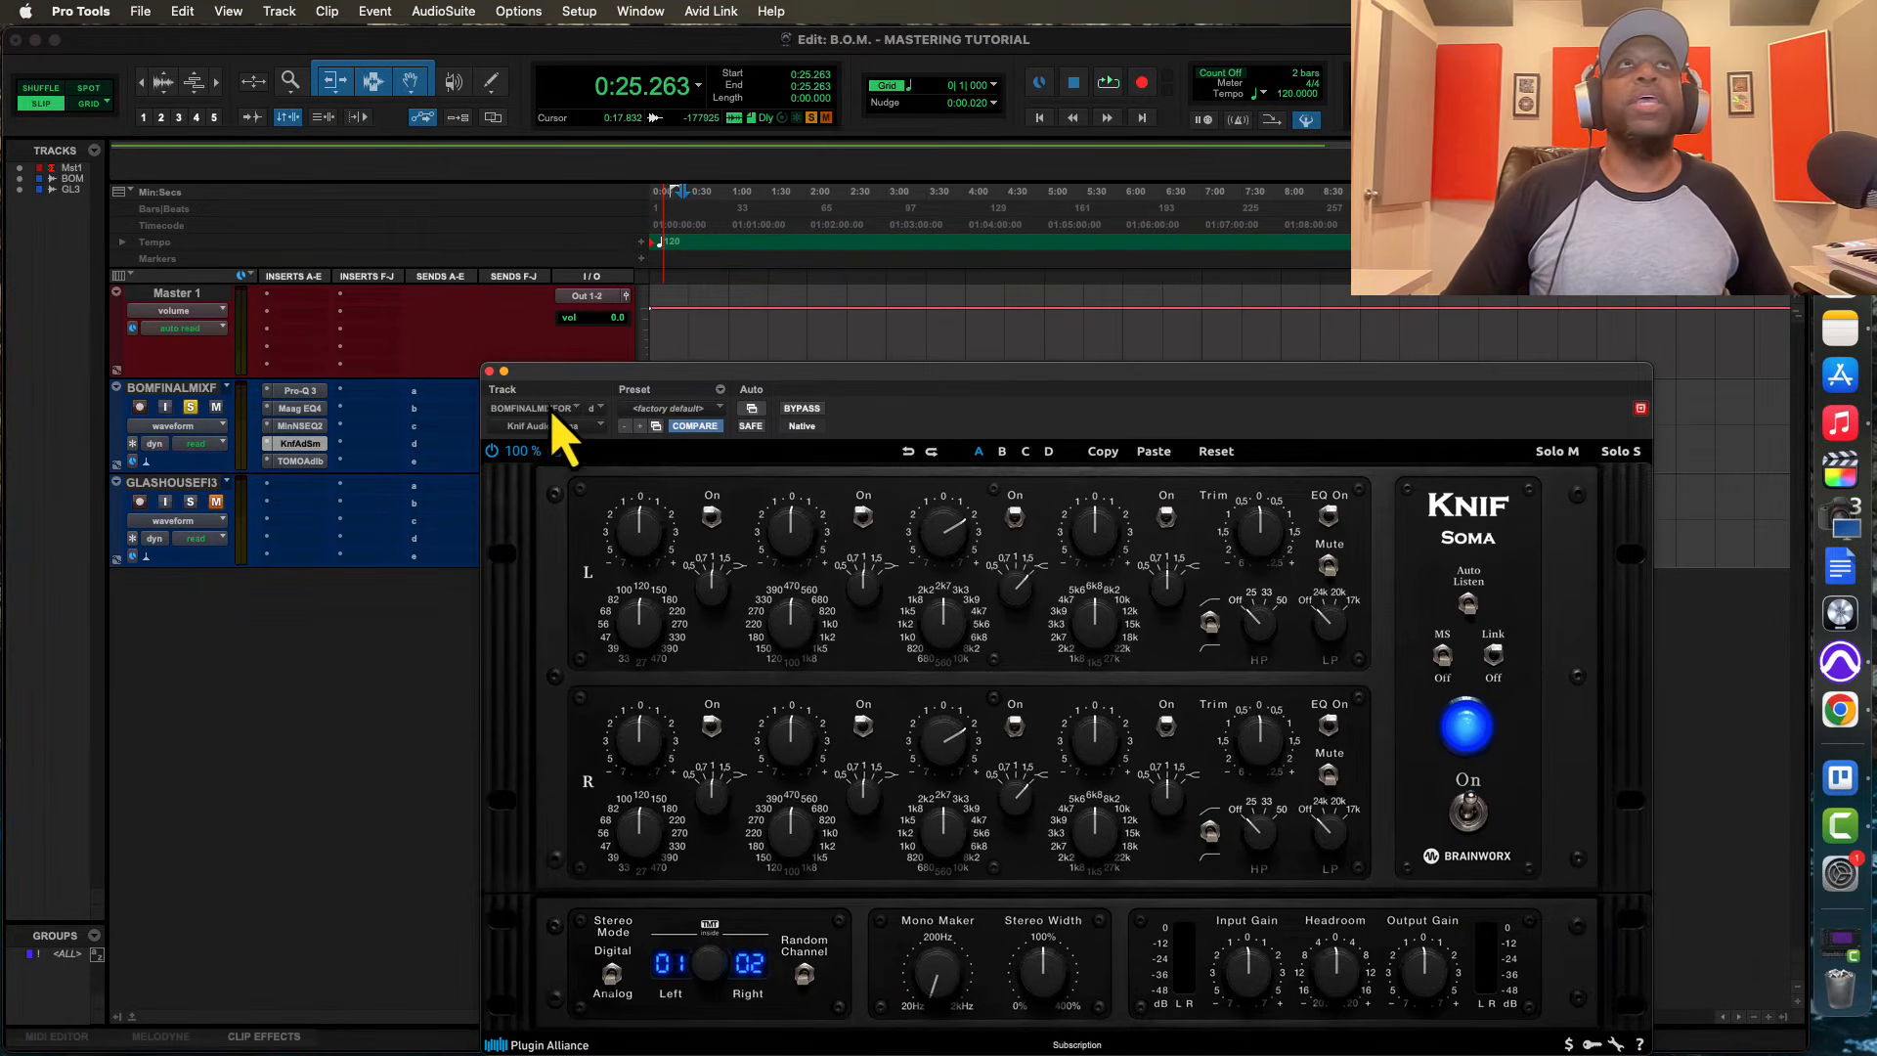
Close the Knif Audio Soma, open the Pro-Q 3 on the final mix track and check its low band settings
{"action": "left_click", "coordinate": [489, 372]}
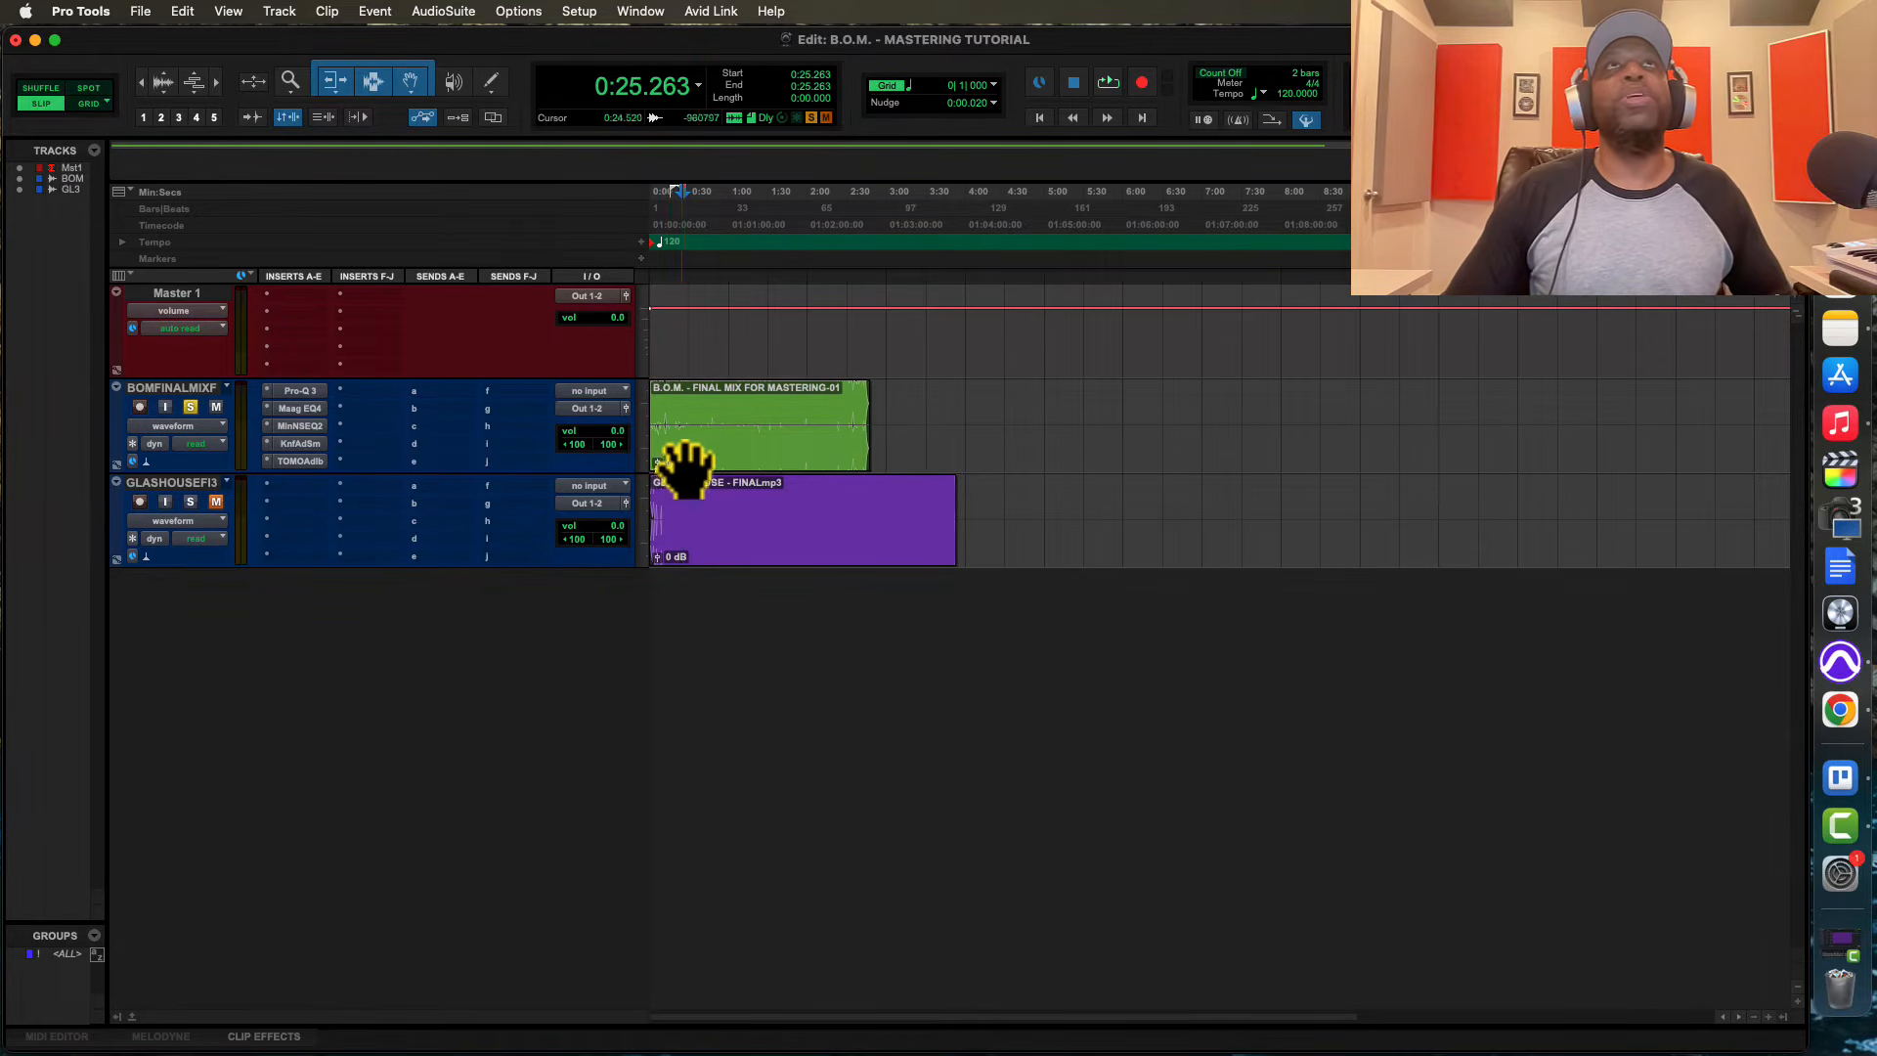
{"action": "left_click", "coordinate": [298, 392]}
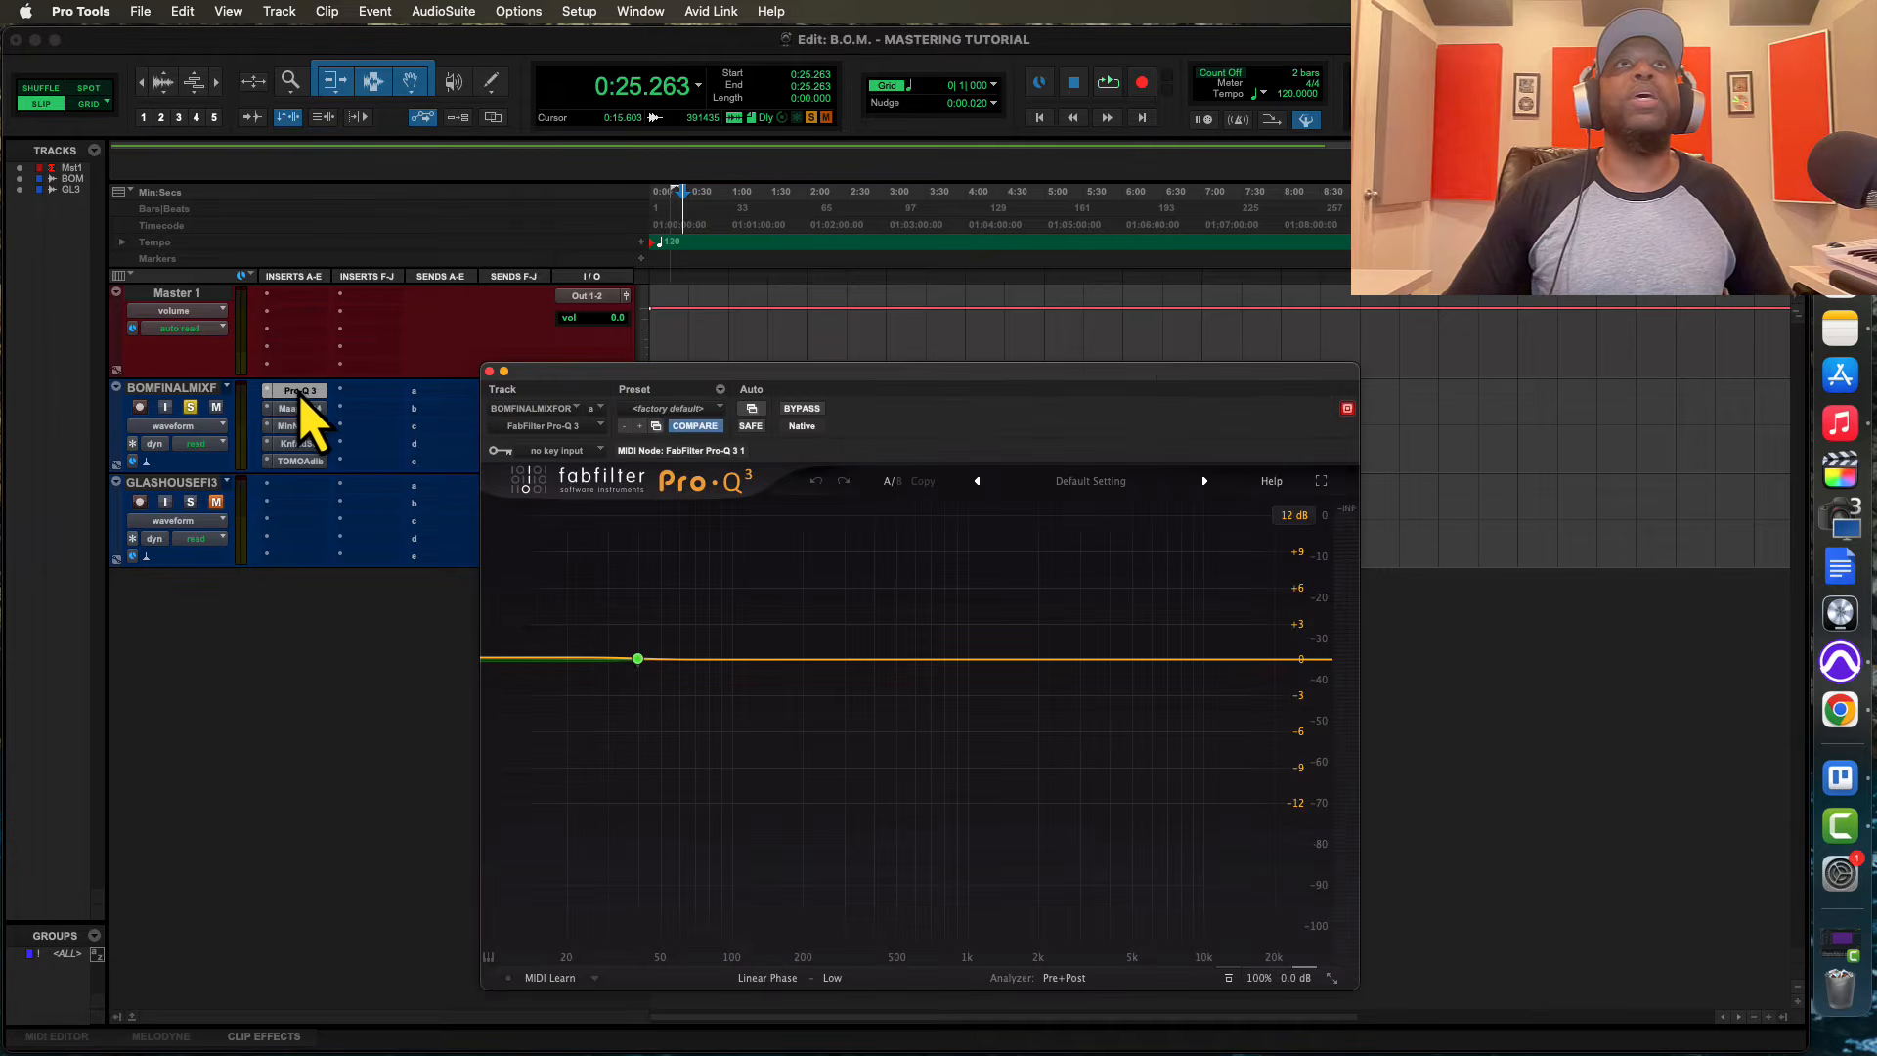
{"action": "mouse_move", "coordinate": [579, 614]}
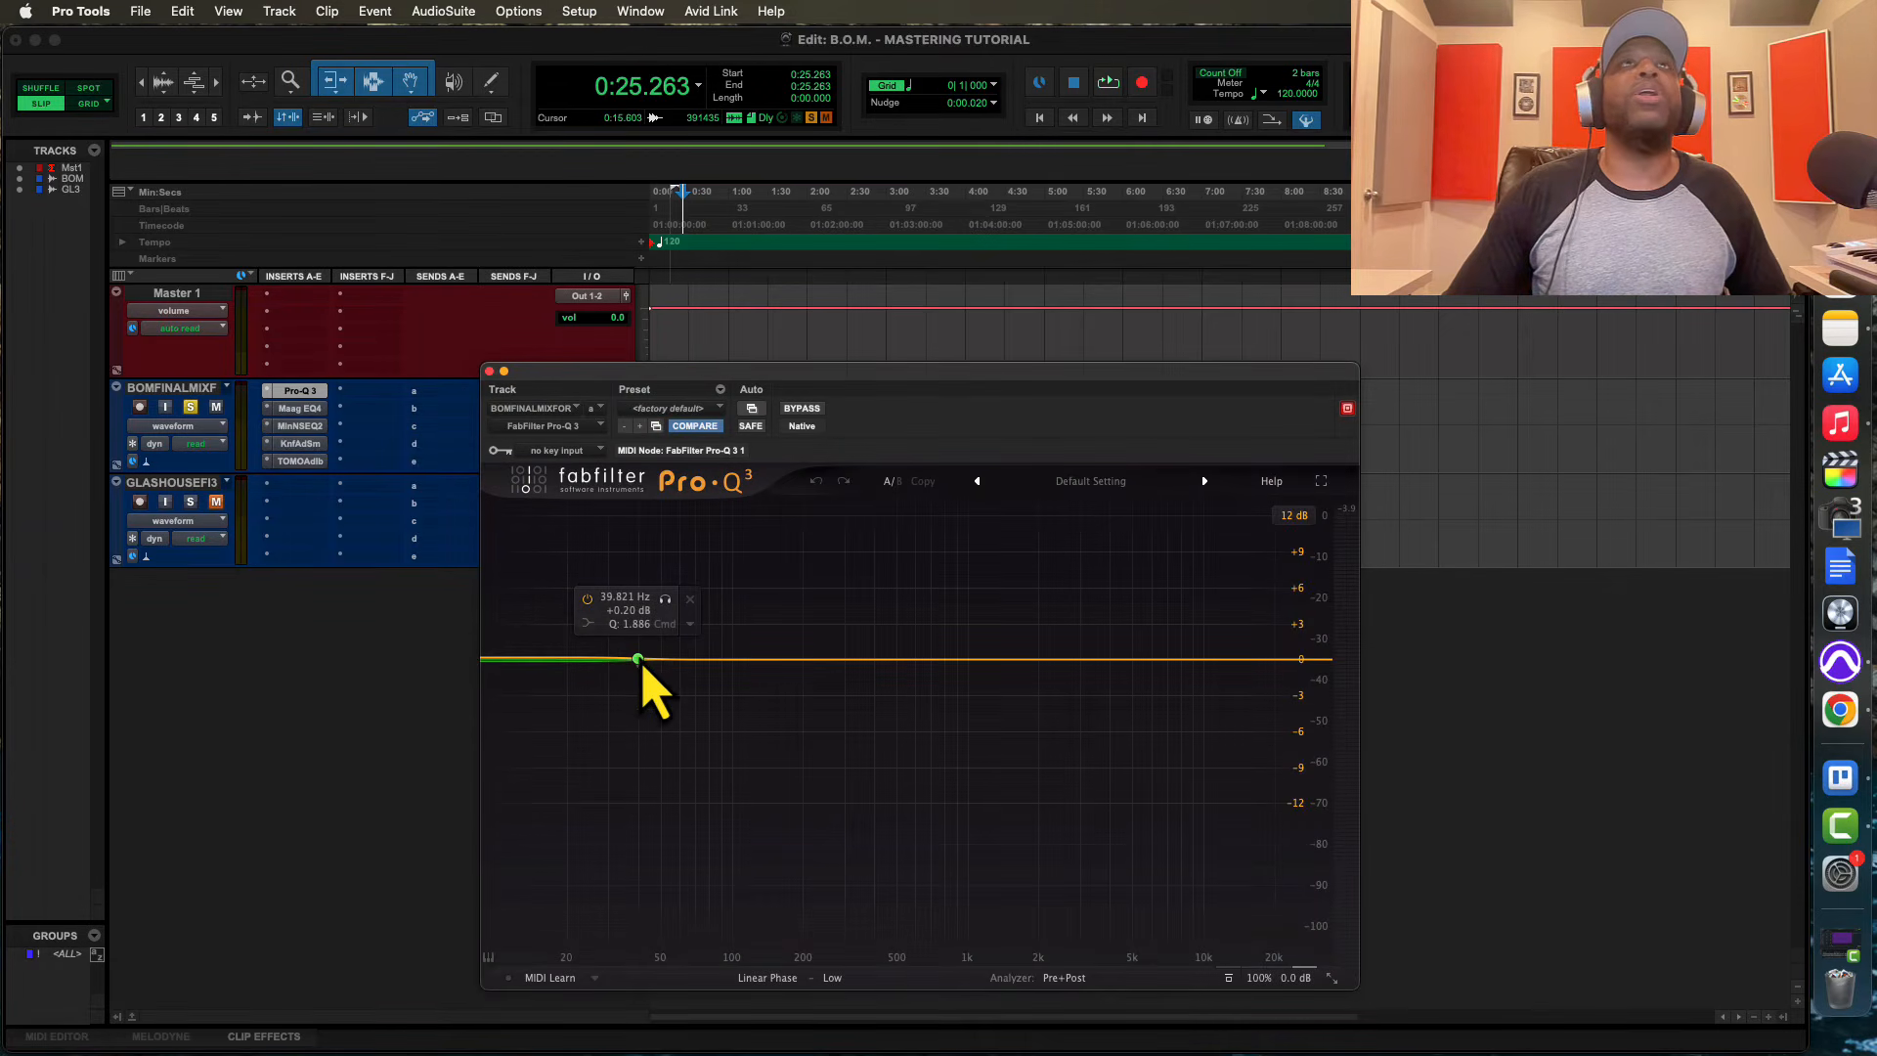
{"action": "left_click_drag", "start_coordinate": [679, 384], "coordinate": [745, 422]}
Audition the final mix, restarting playback from about 0:37, and remove the existing low band from the Pro-Q 3
{"action": "left_click", "coordinate": [682, 403]}
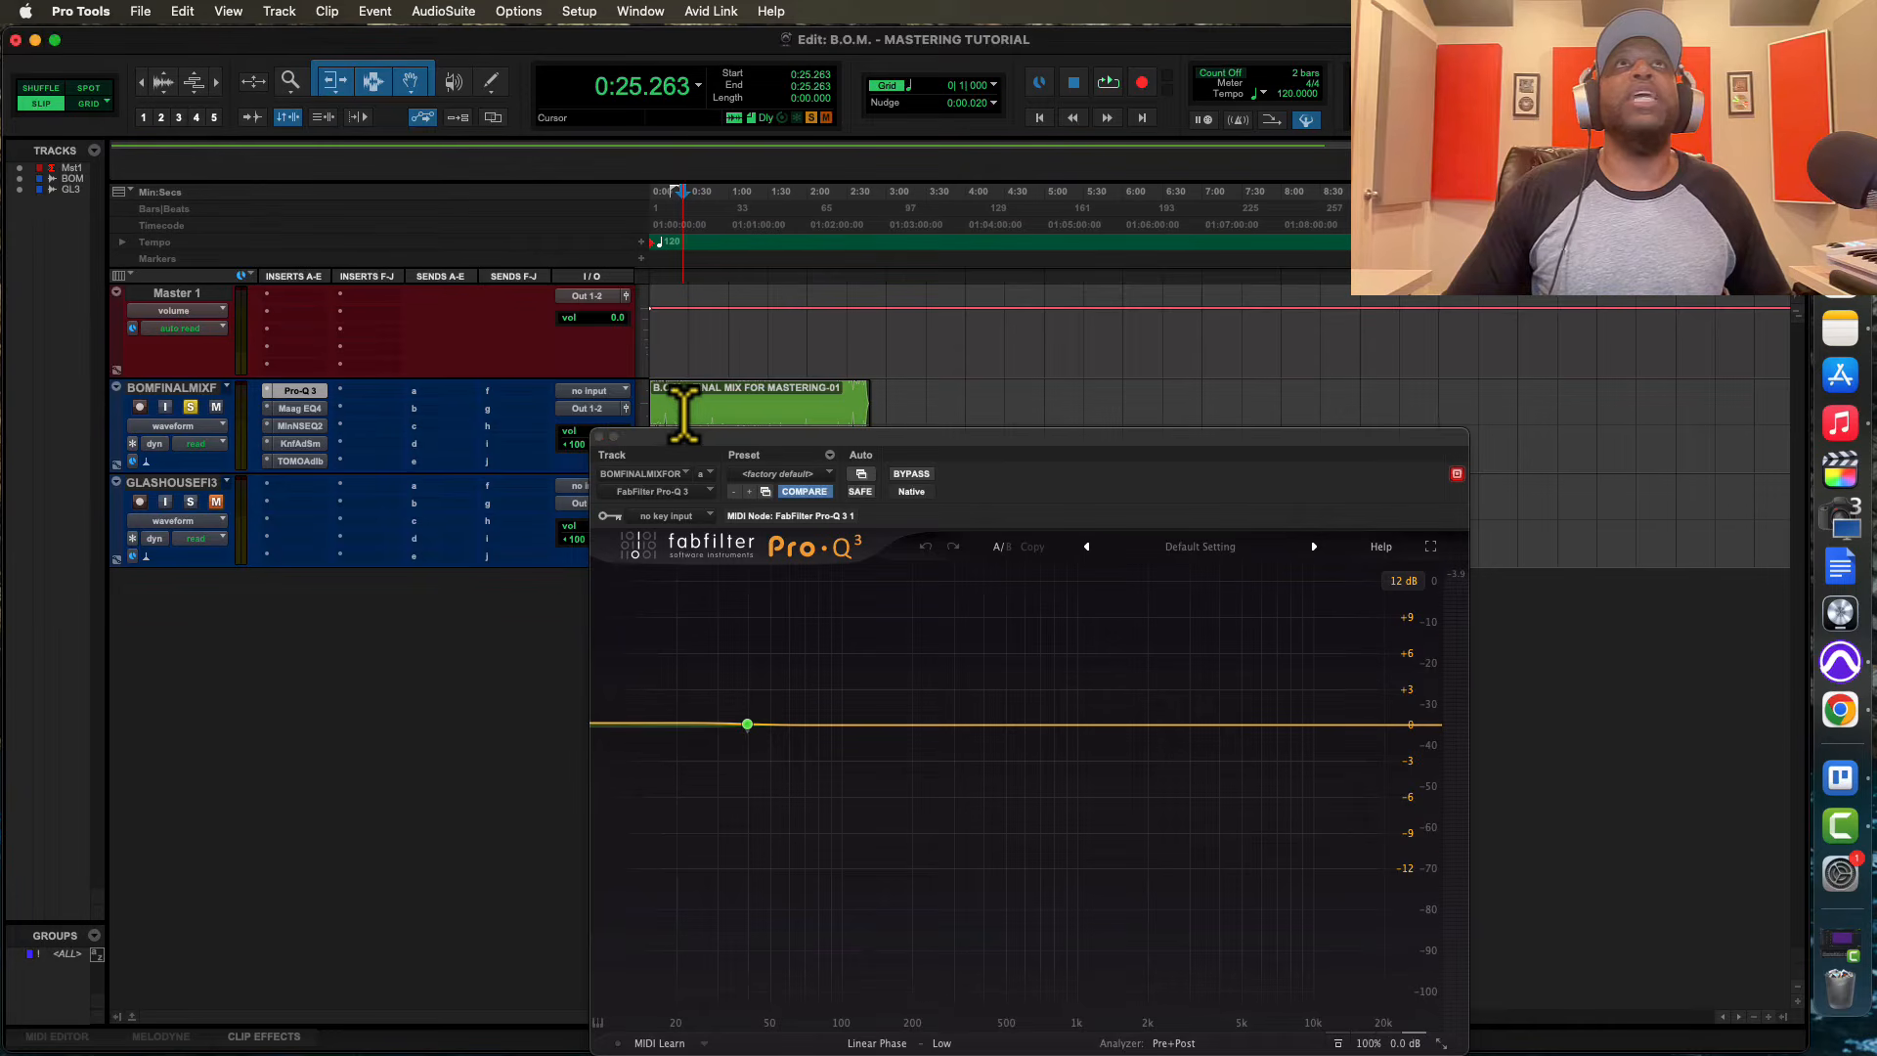
{"action": "key", "text": "space"}
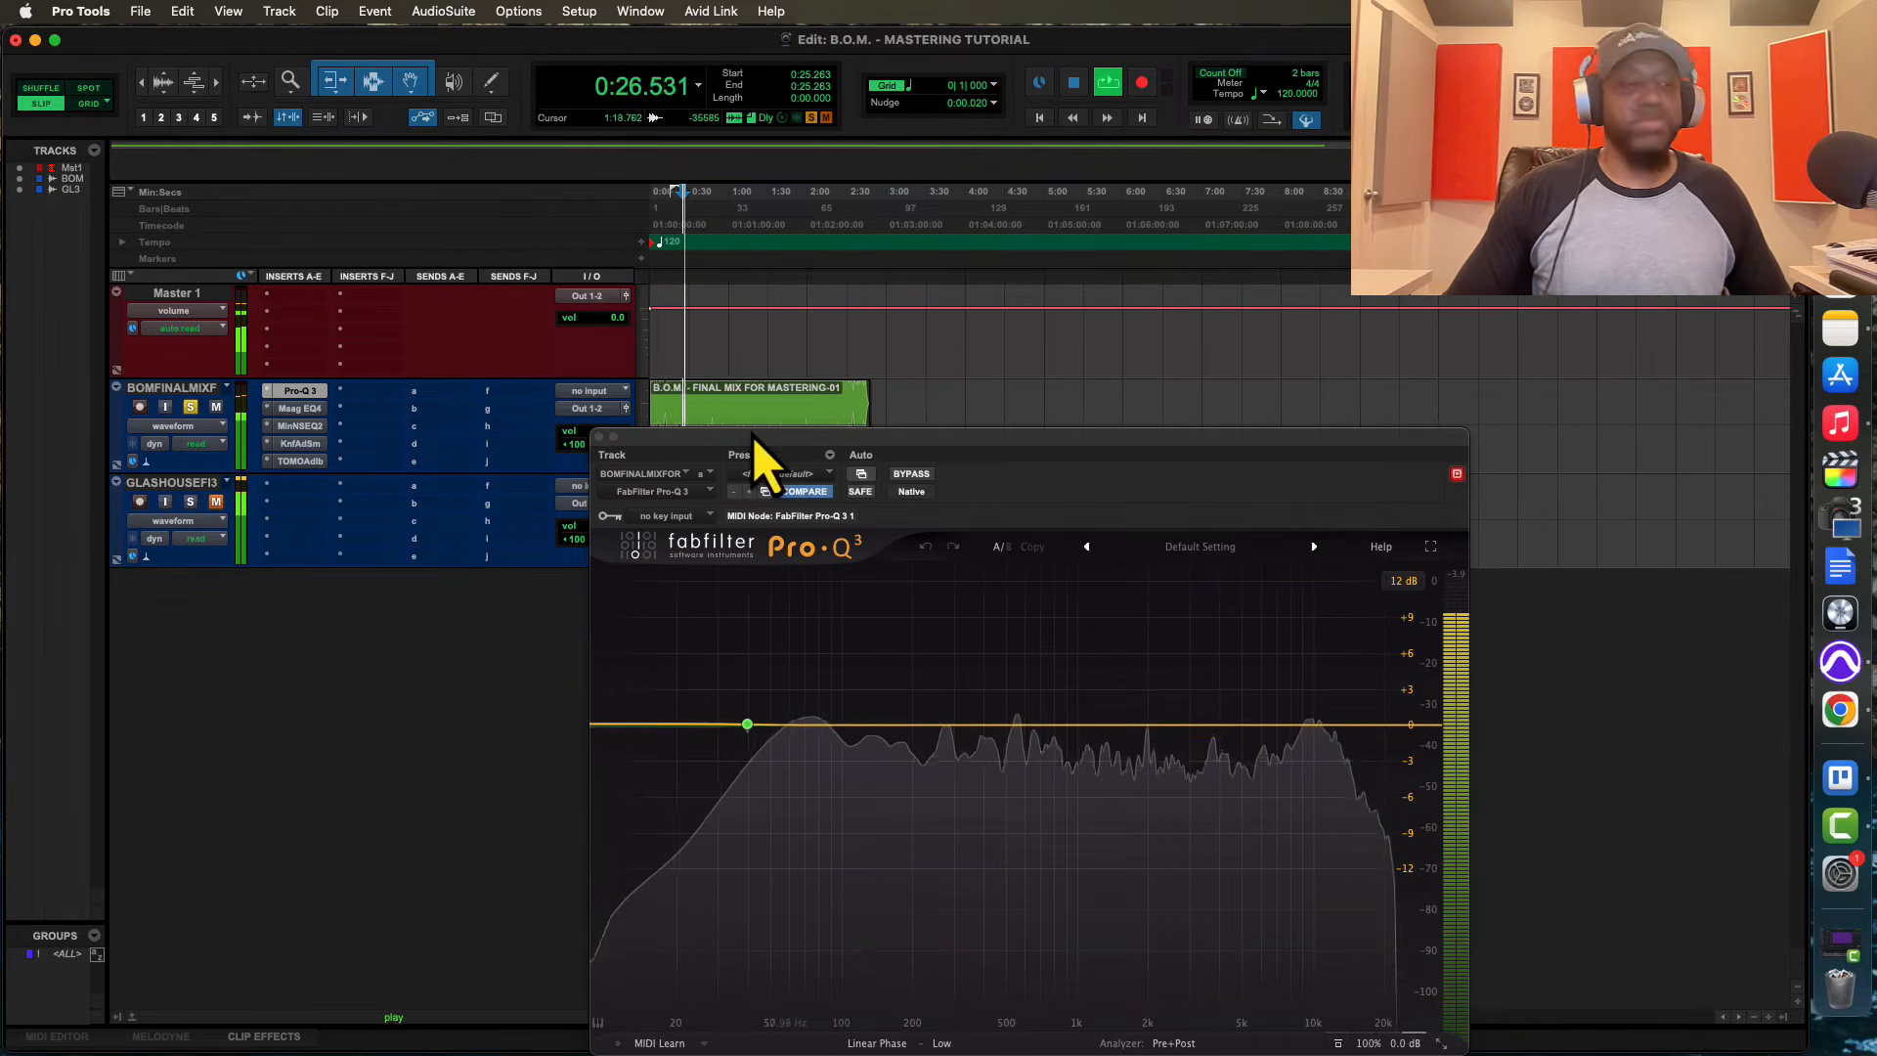
{"action": "key", "text": "t"}
{"action": "key", "text": "t"}
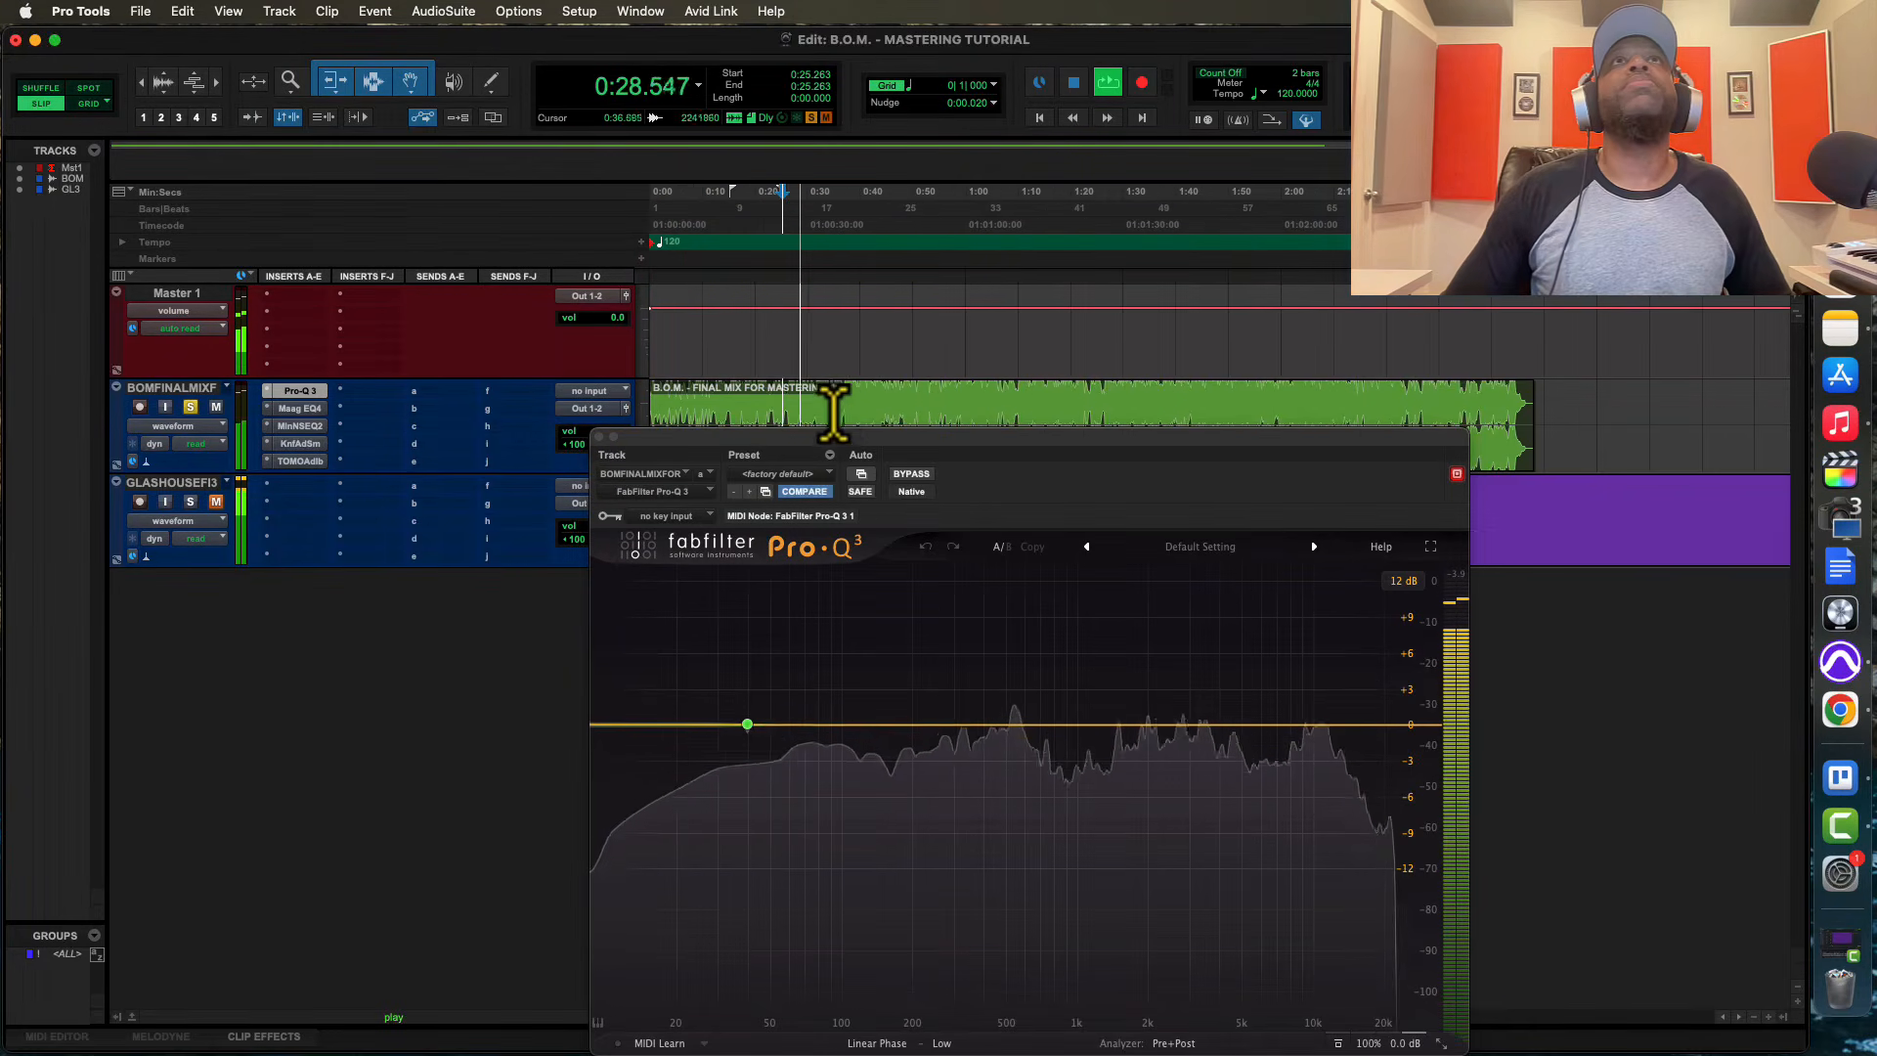
{"action": "left_click", "coordinate": [788, 415]}
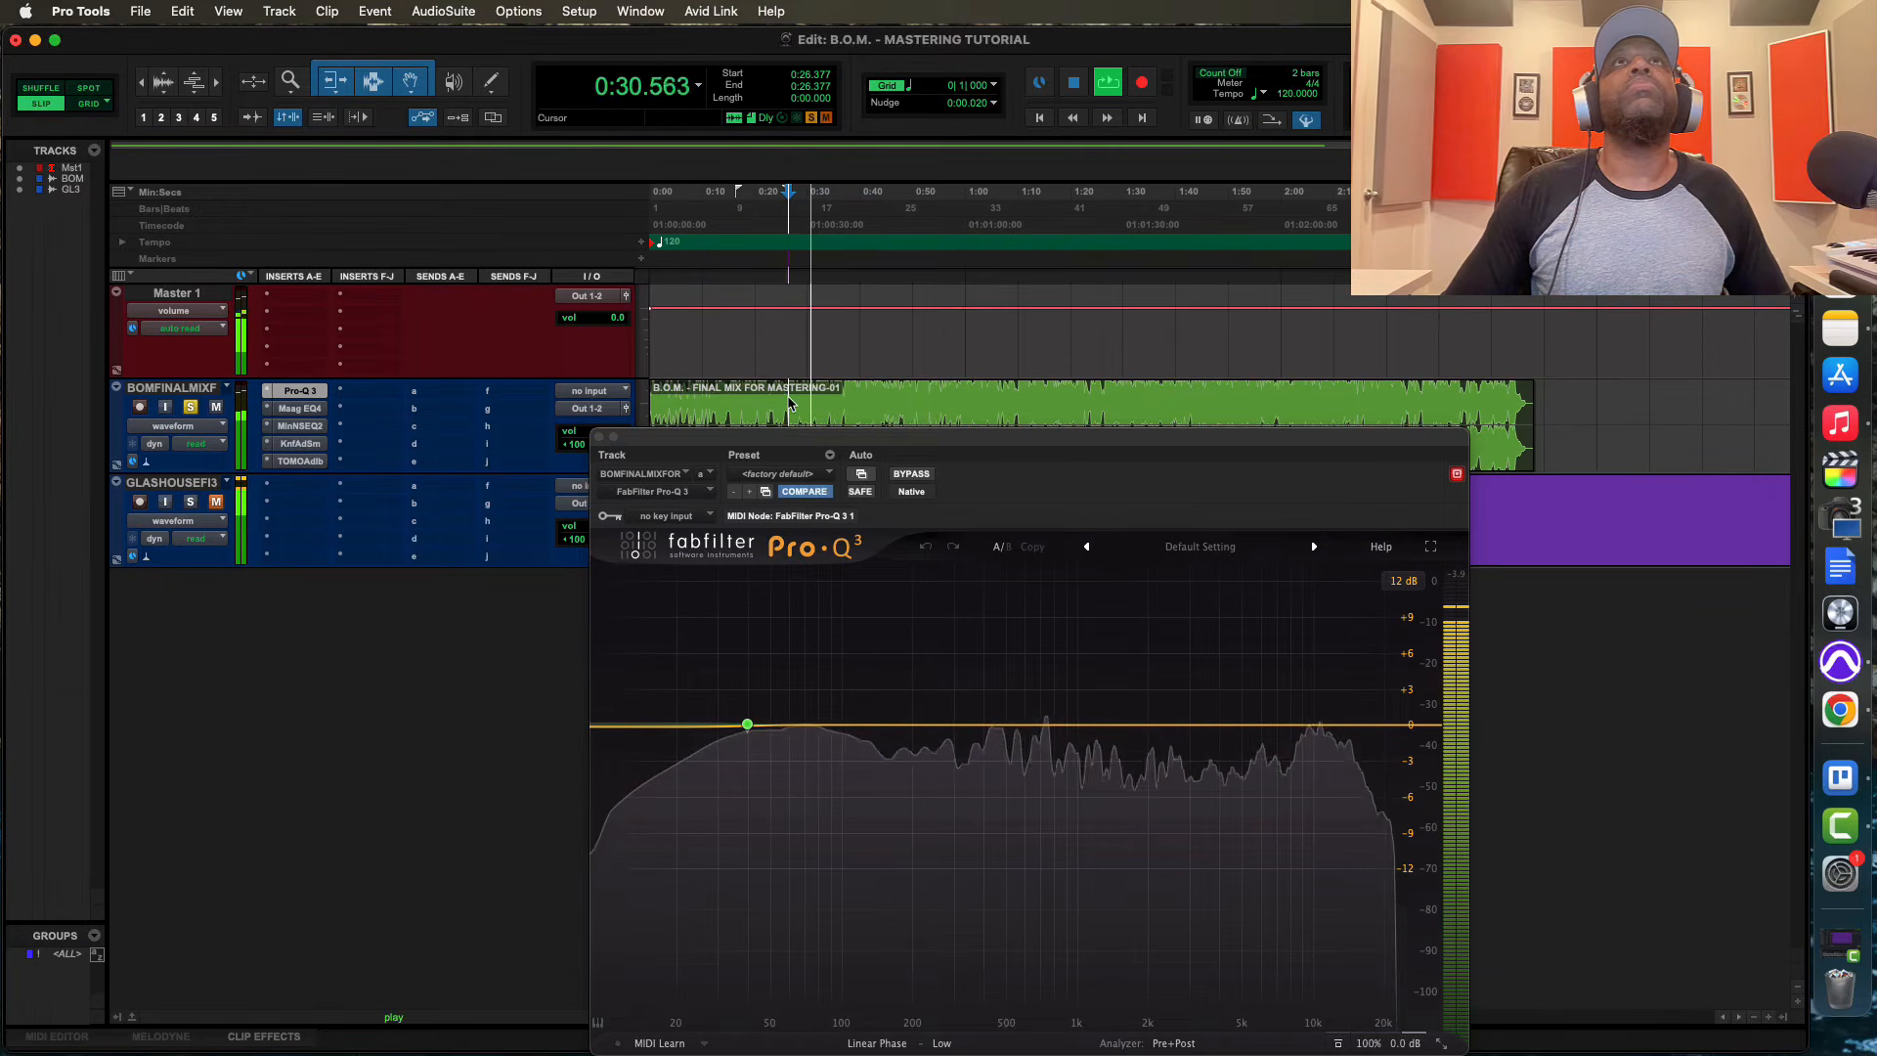
{"action": "left_click", "coordinate": [846, 403]}
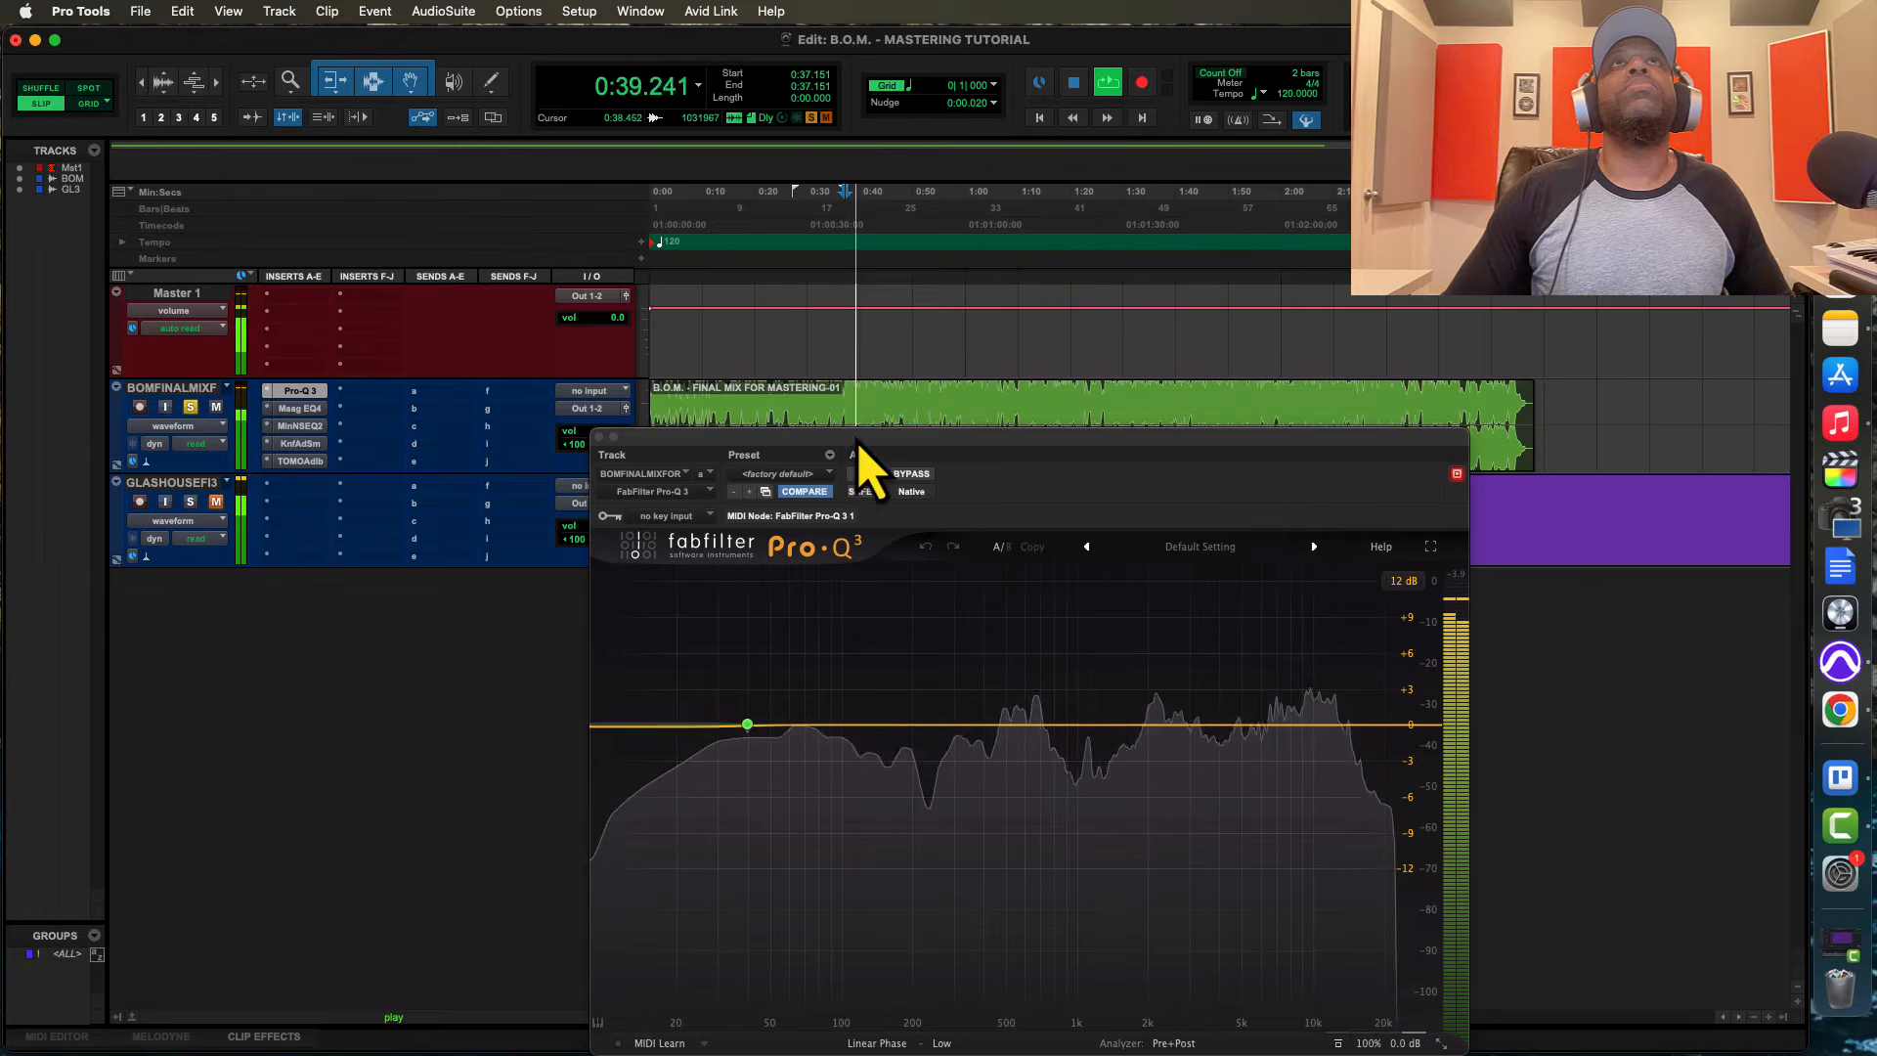
{"action": "mouse_move", "coordinate": [771, 705]}
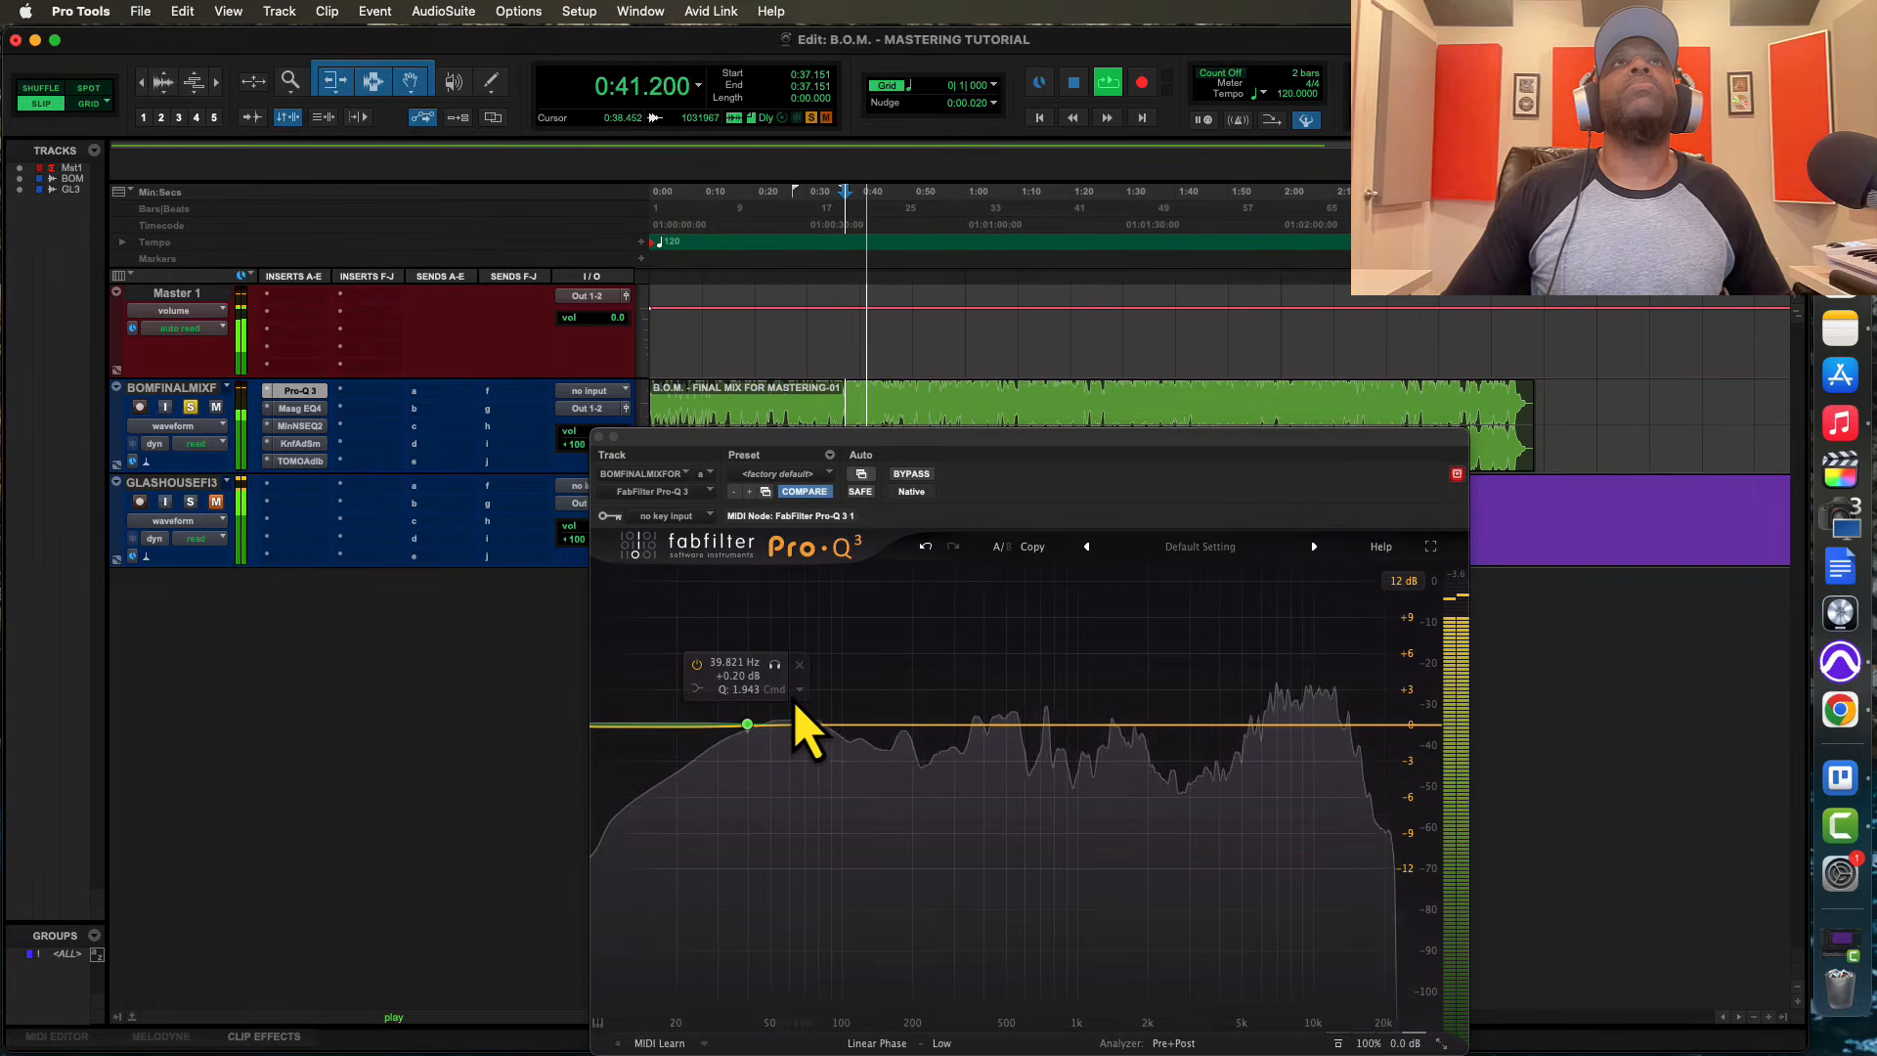
{"action": "key", "text": "space"}
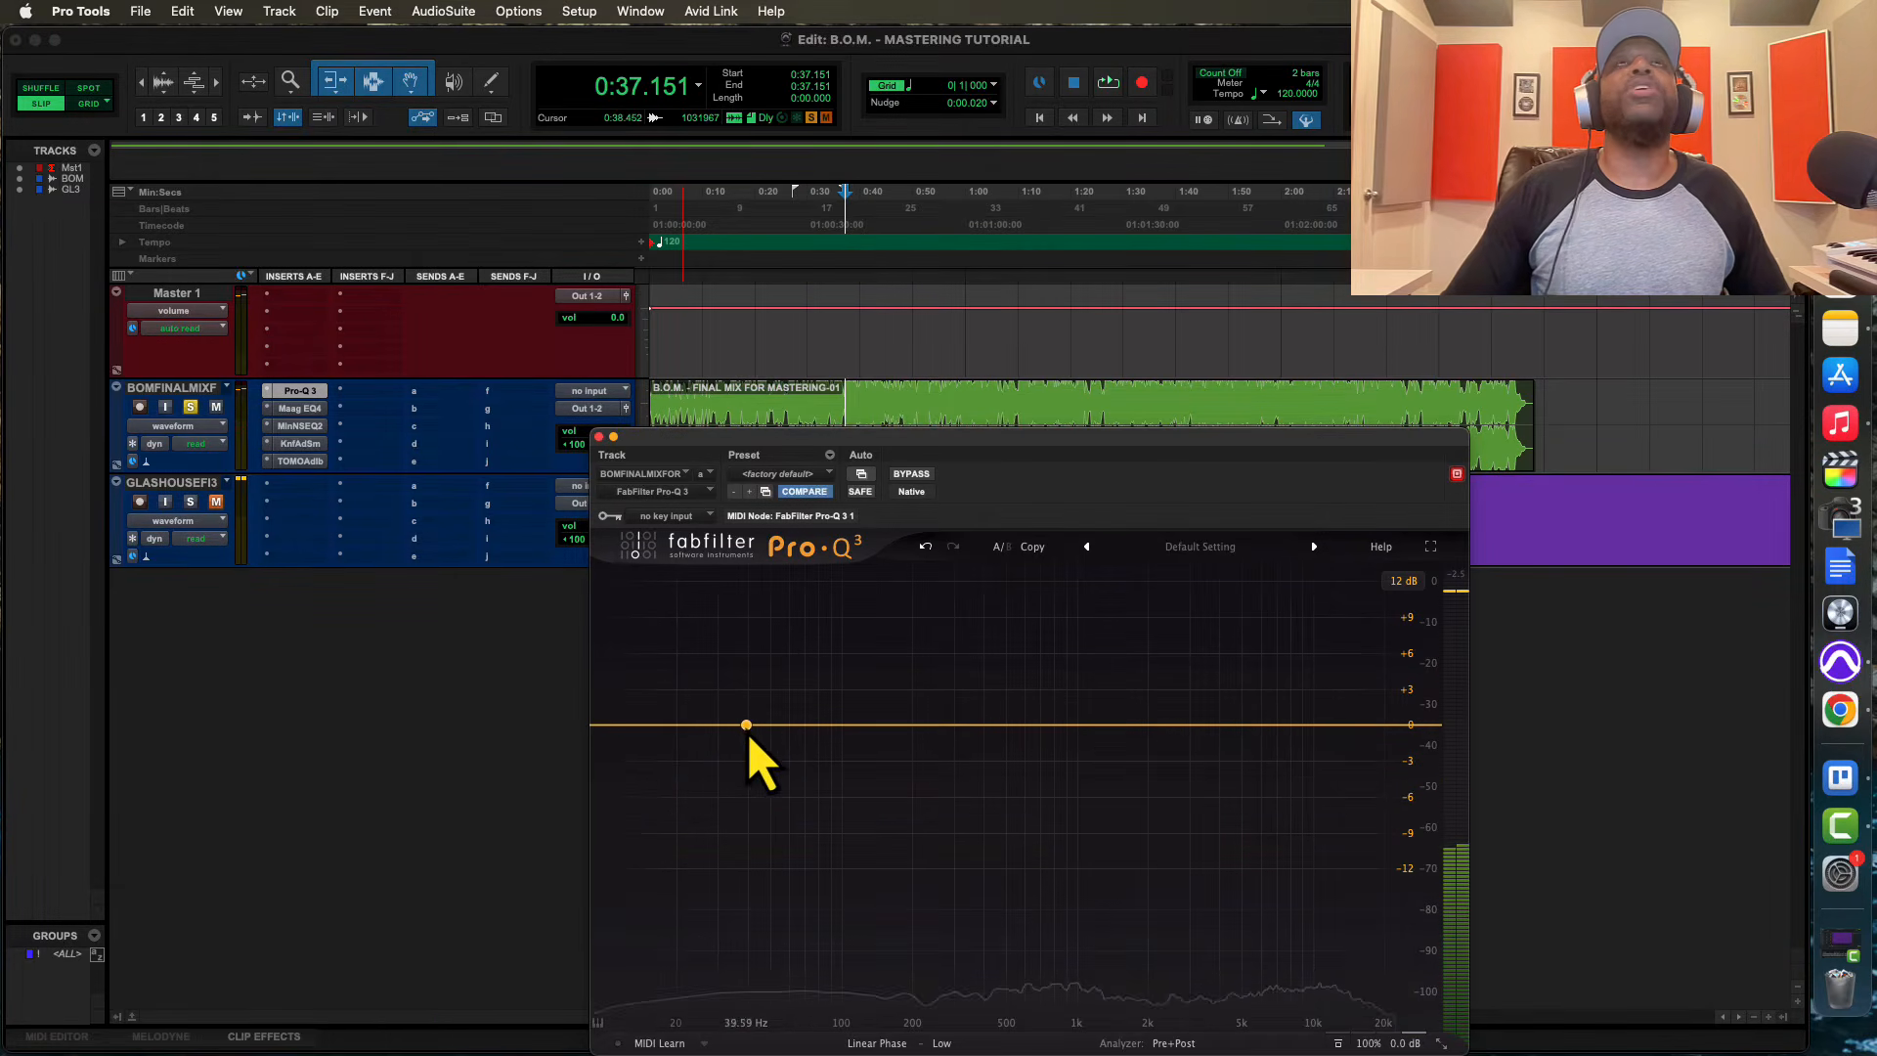
Enable plug-in automation of the Pro-Q 3's Master Bypass parameter
{"action": "left_click", "coordinate": [862, 473]}
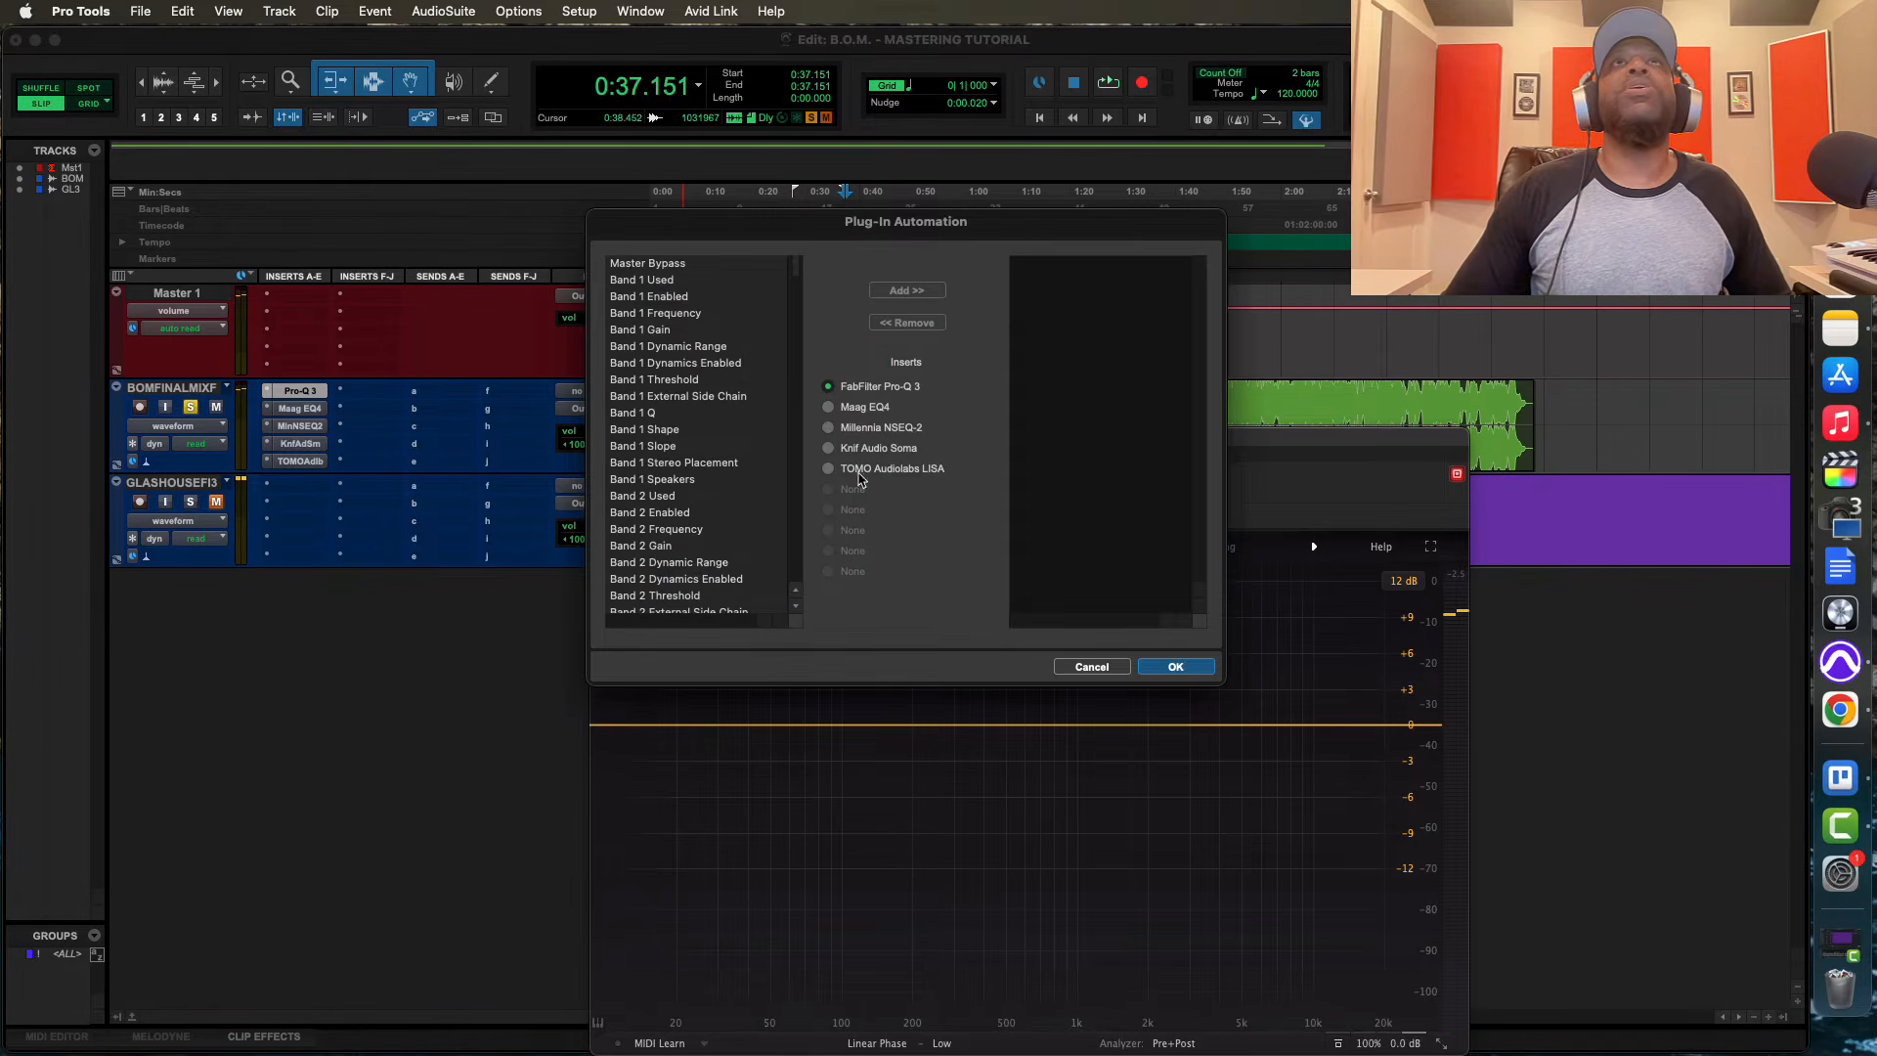
{"action": "left_click", "coordinate": [655, 266]}
{"action": "double_click", "coordinate": [655, 266]}
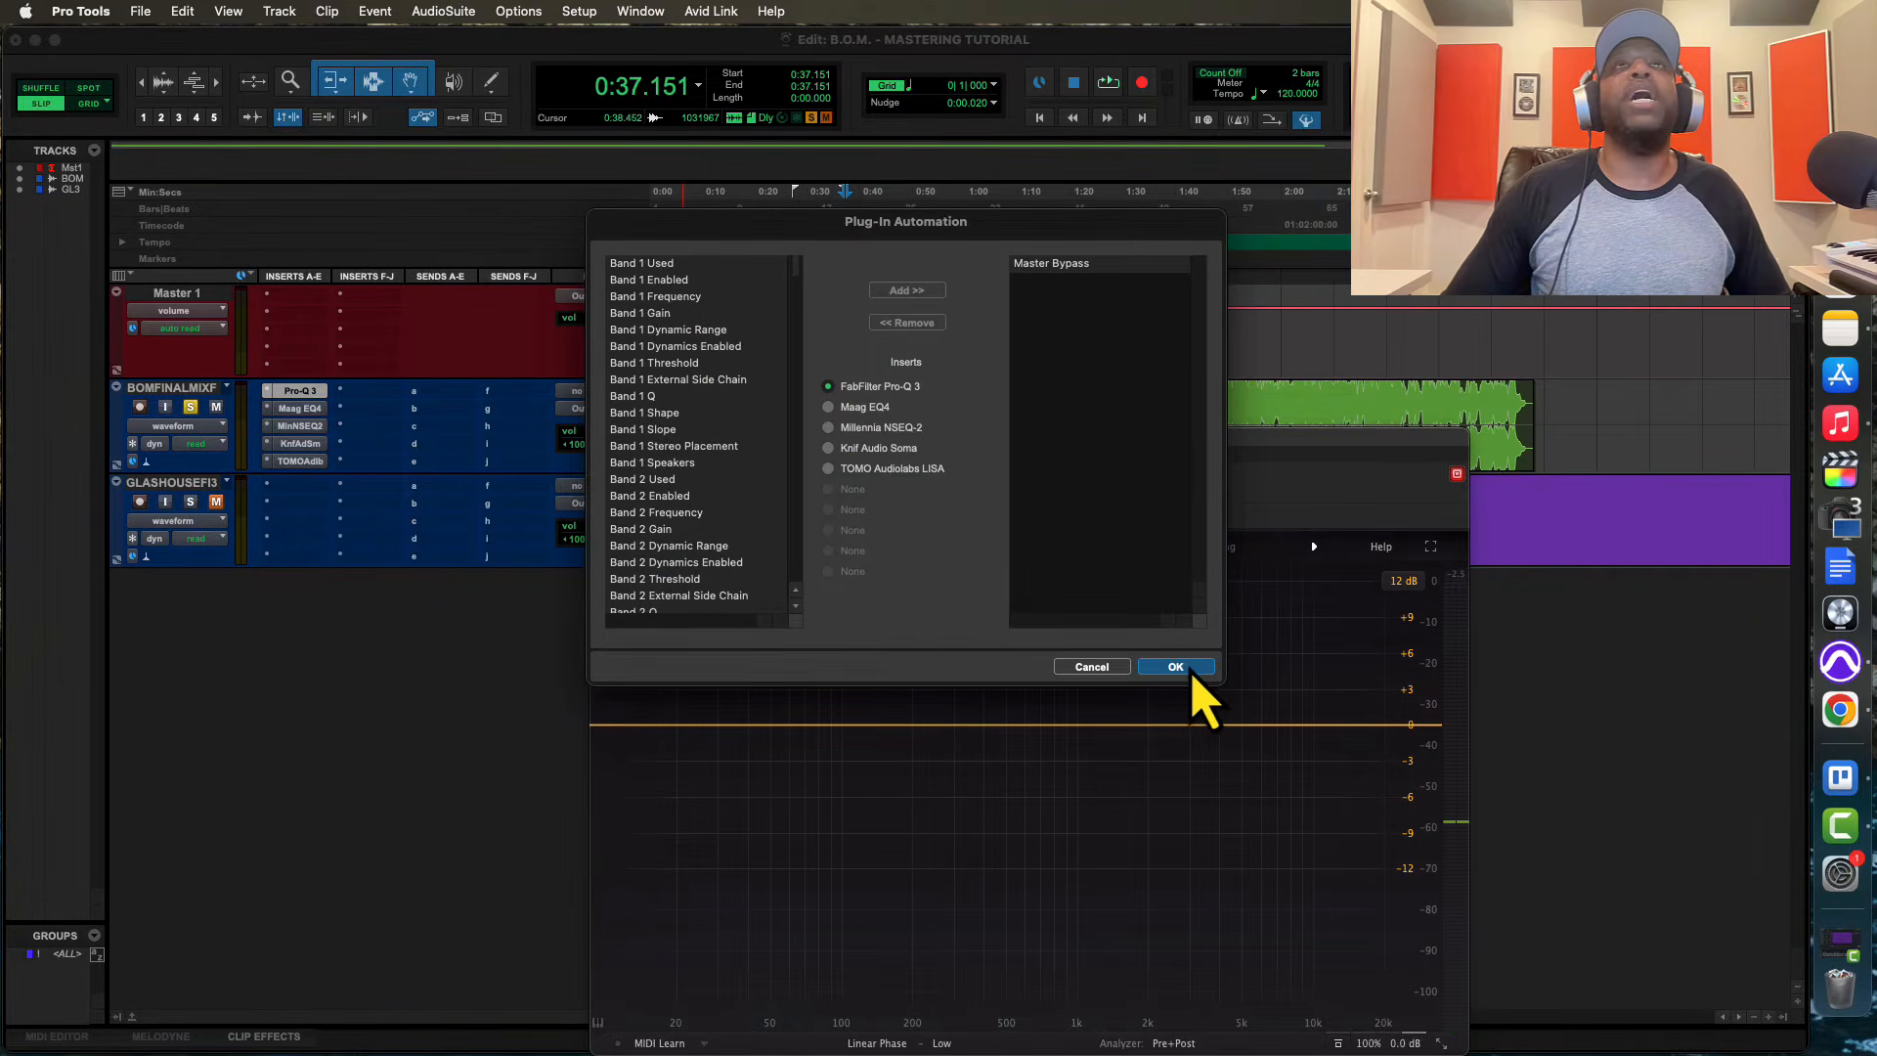
{"action": "left_click", "coordinate": [1183, 667]}
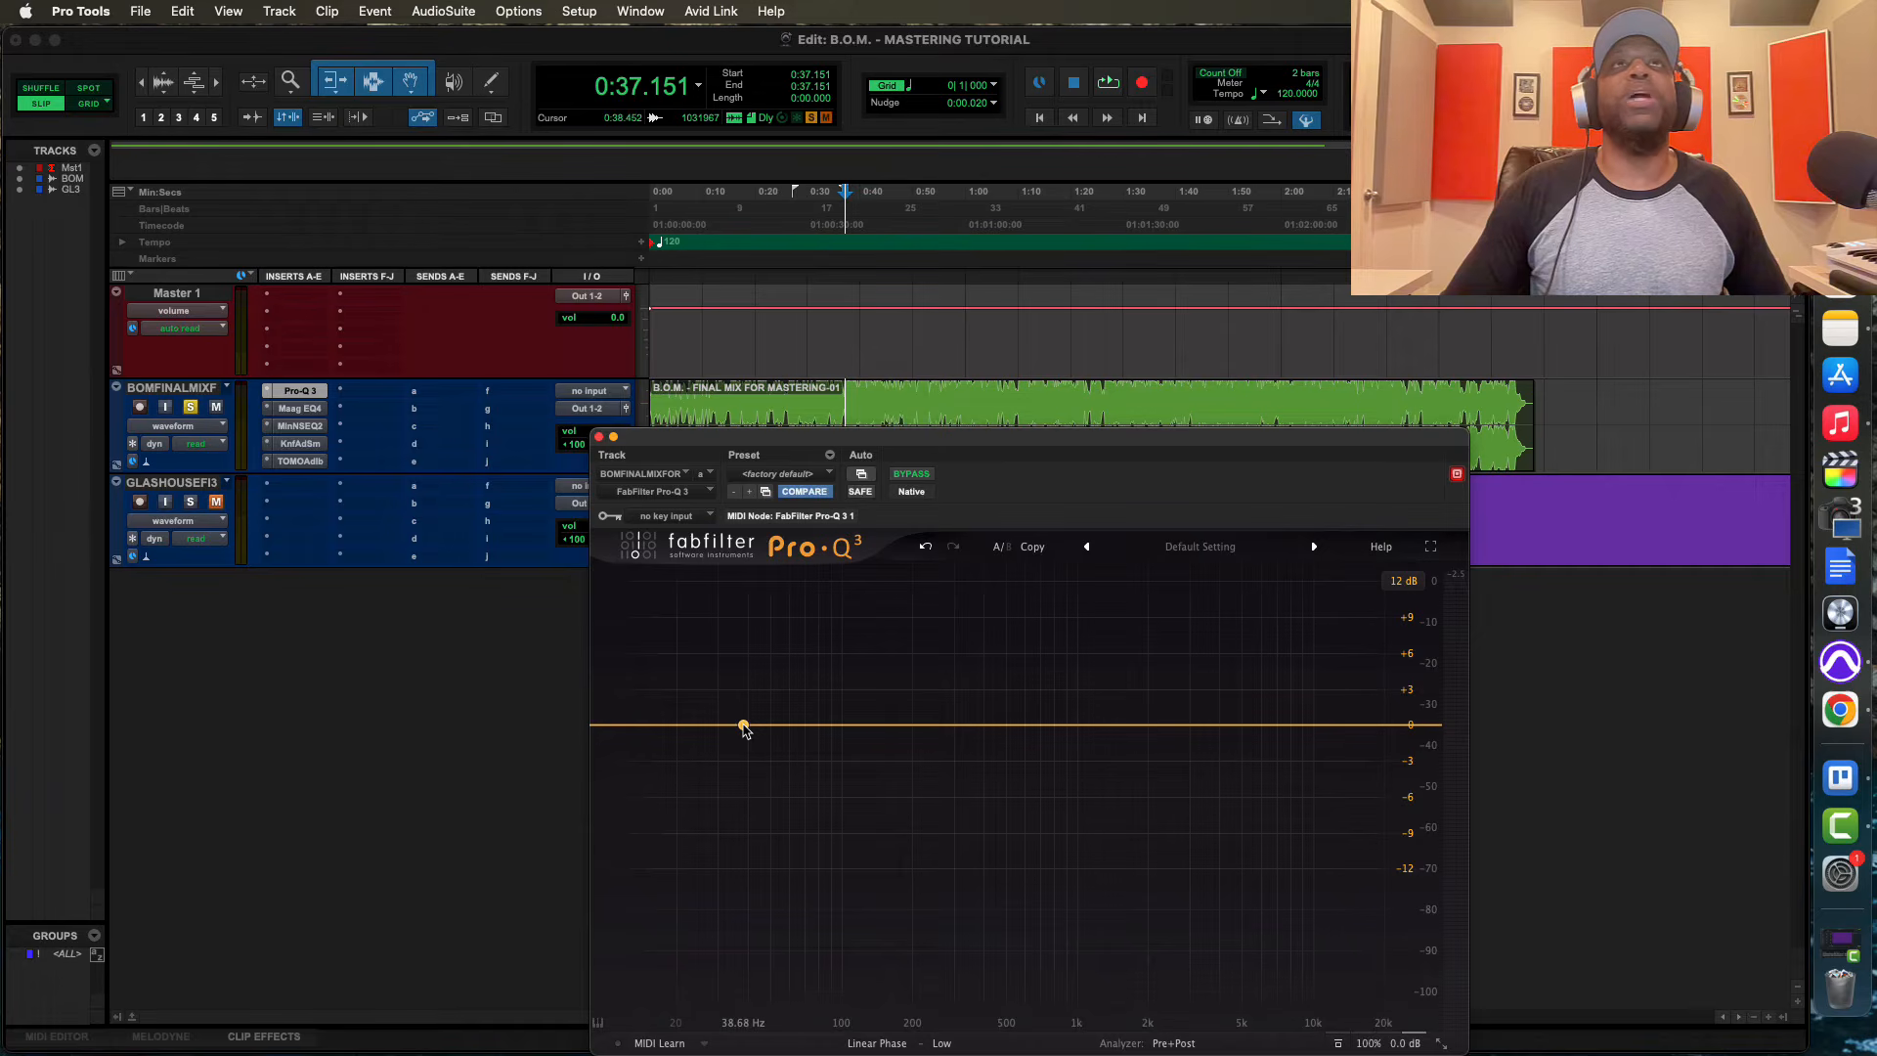
Add a Pro-Q 3 bell cut of about -1.9 dB at about 46 Hz while auditioning the mix
{"action": "key", "text": "space"}
{"action": "left_click_drag", "start_coordinate": [746, 728], "coordinate": [764, 750]}
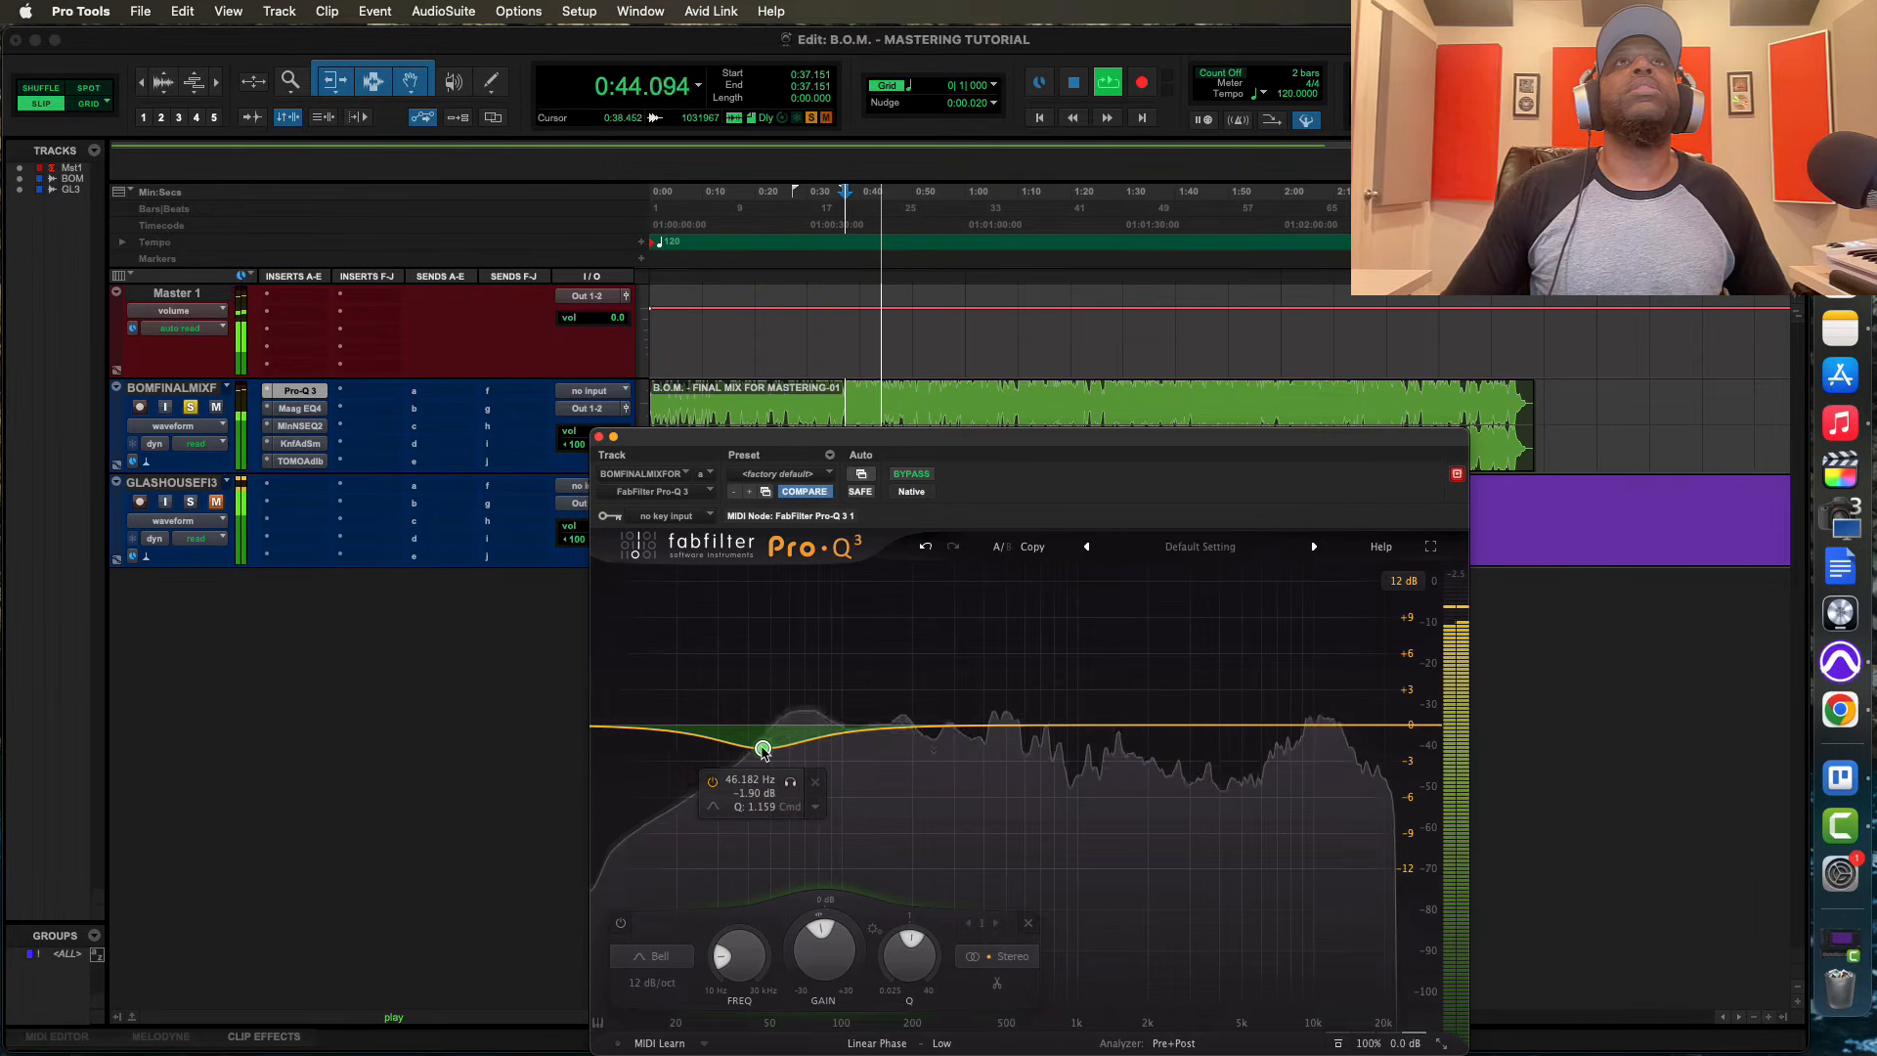
{"action": "key", "text": "space"}
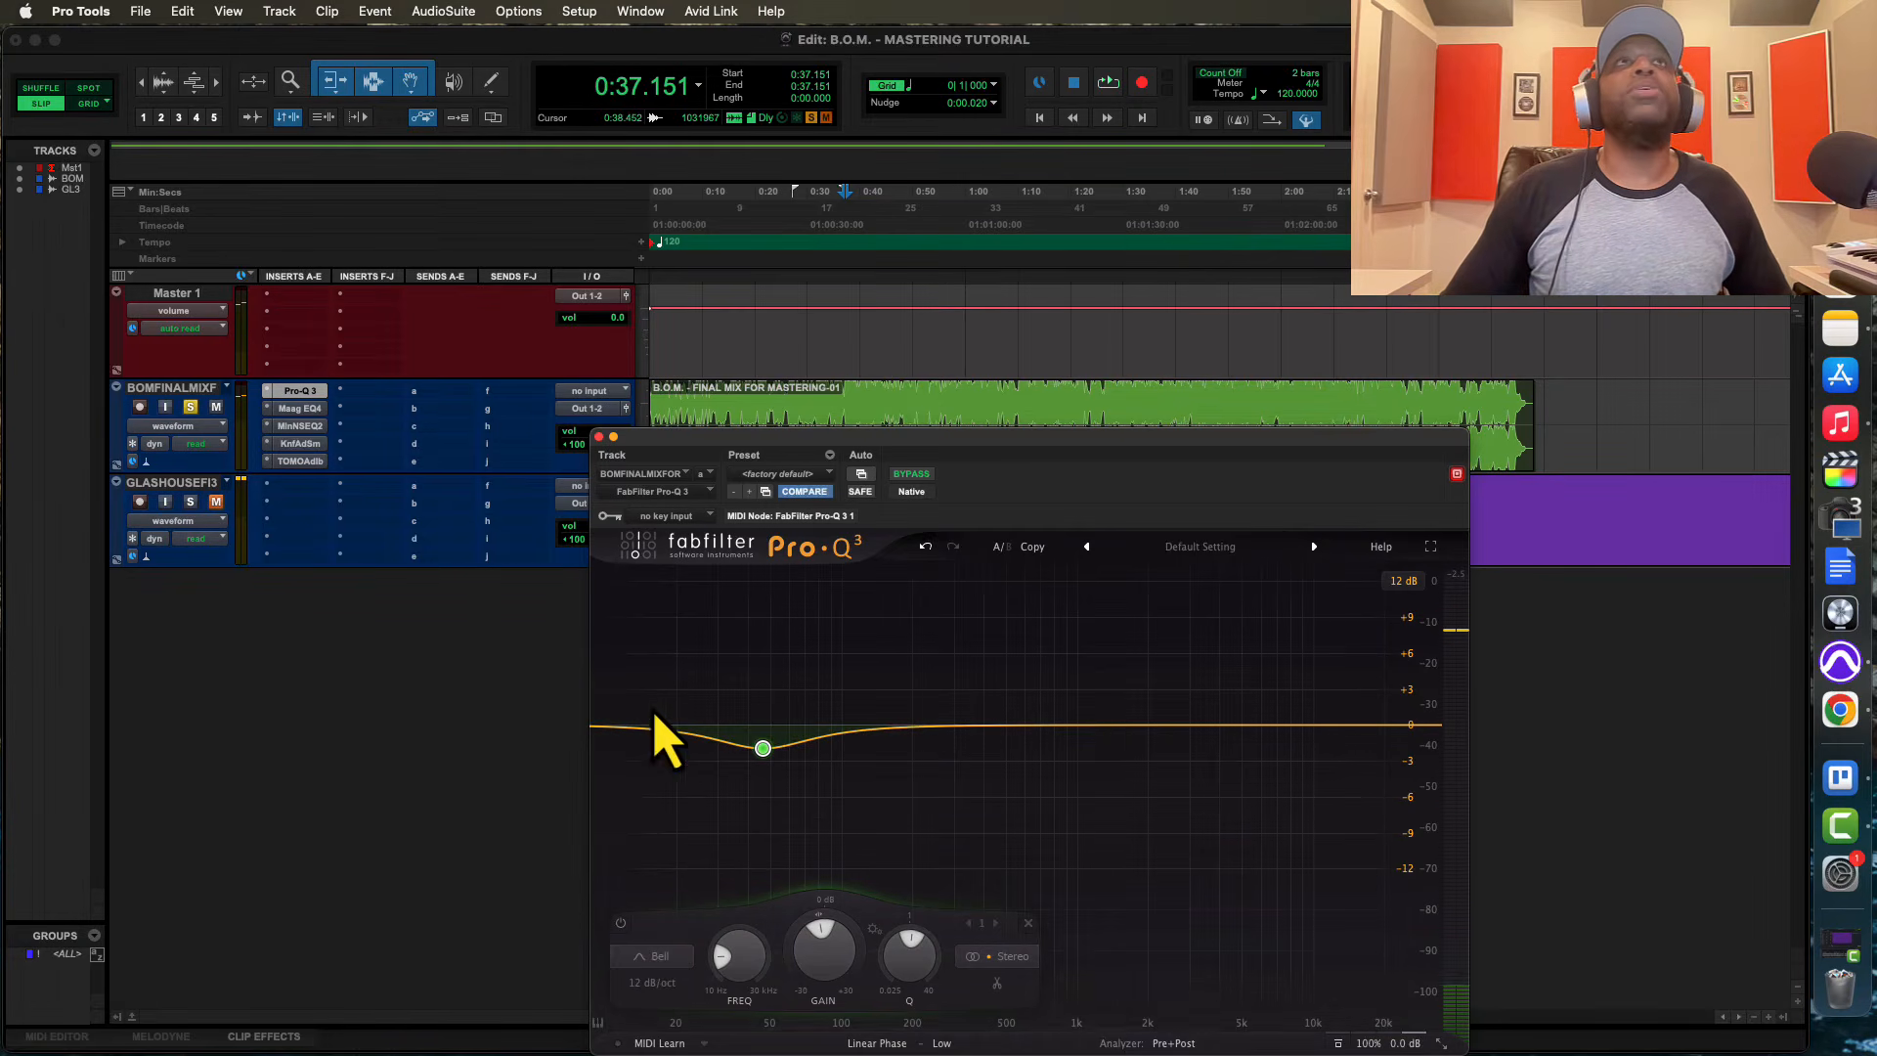
Show the Pro-Q 3 Master Bypass automation lane under the final mix track and bypass the plug-in
{"action": "left_click", "coordinate": [117, 463]}
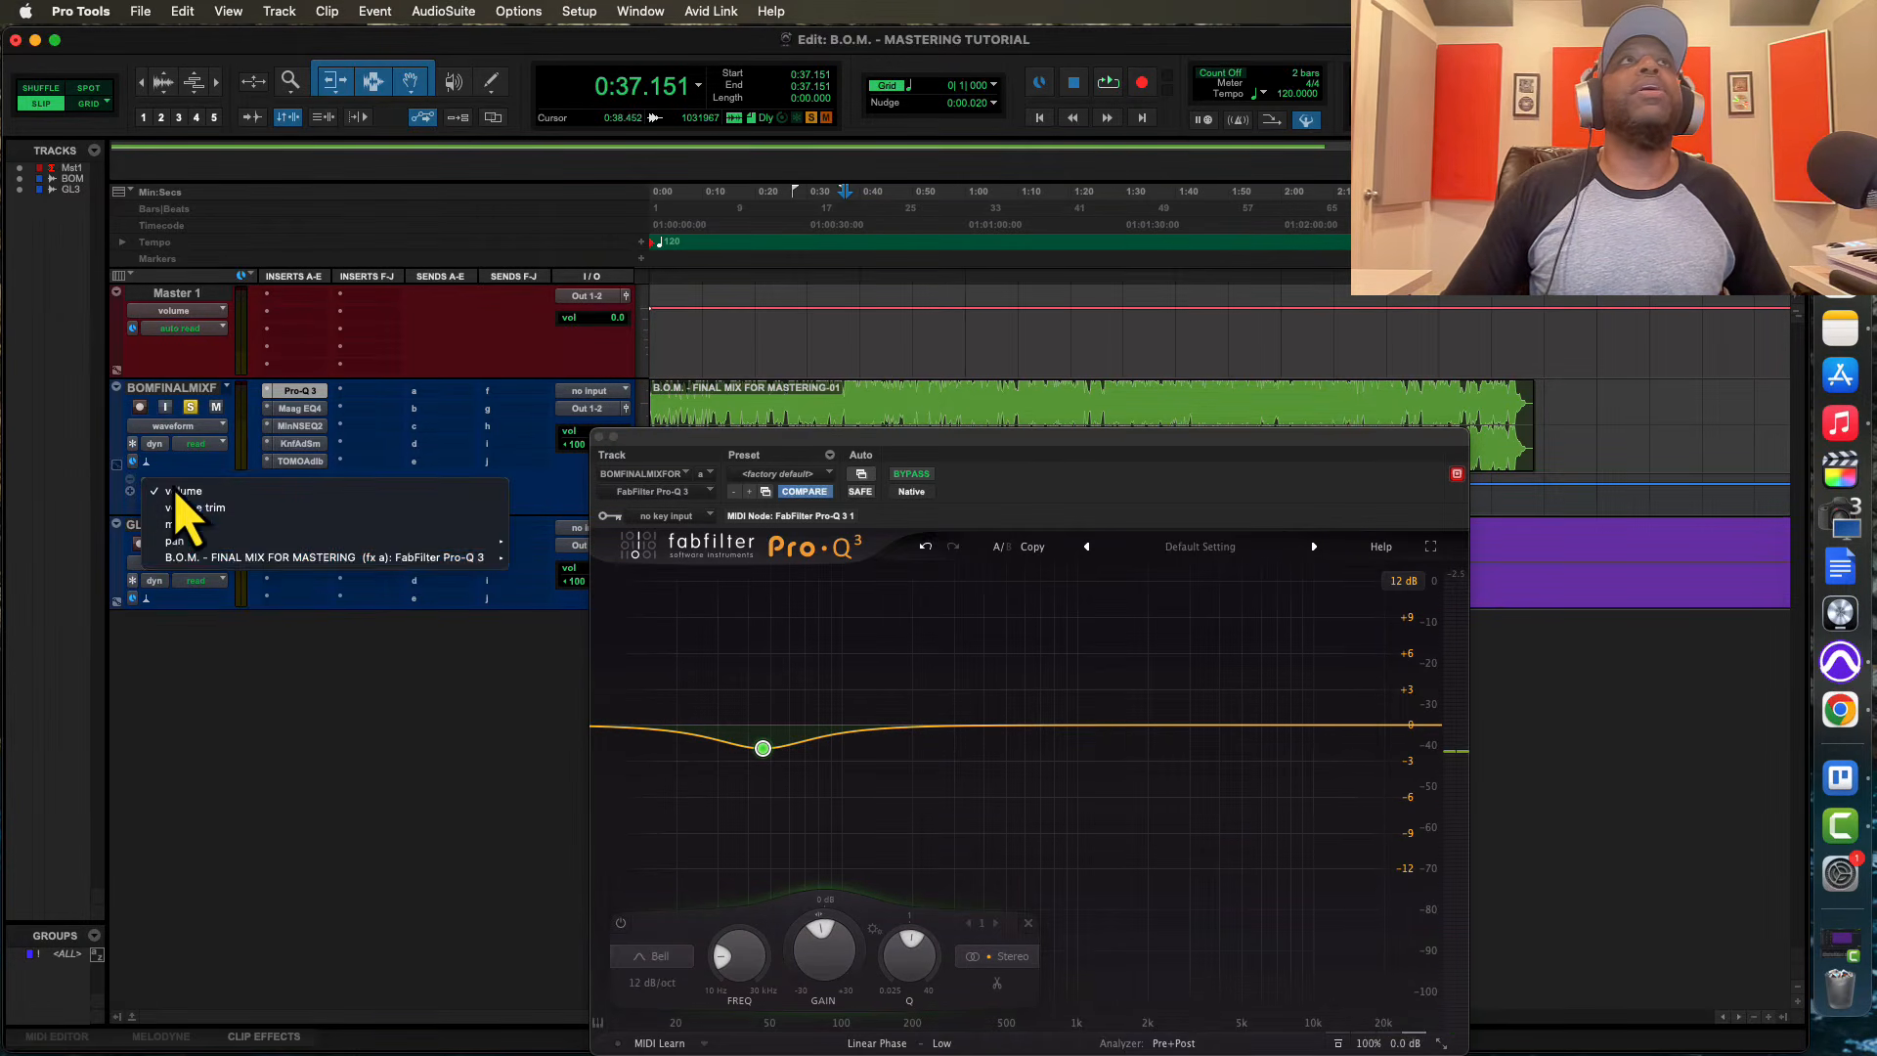
{"action": "left_click", "coordinate": [176, 494]}
{"action": "mouse_move", "coordinate": [493, 560]}
{"action": "left_click", "coordinate": [567, 572]}
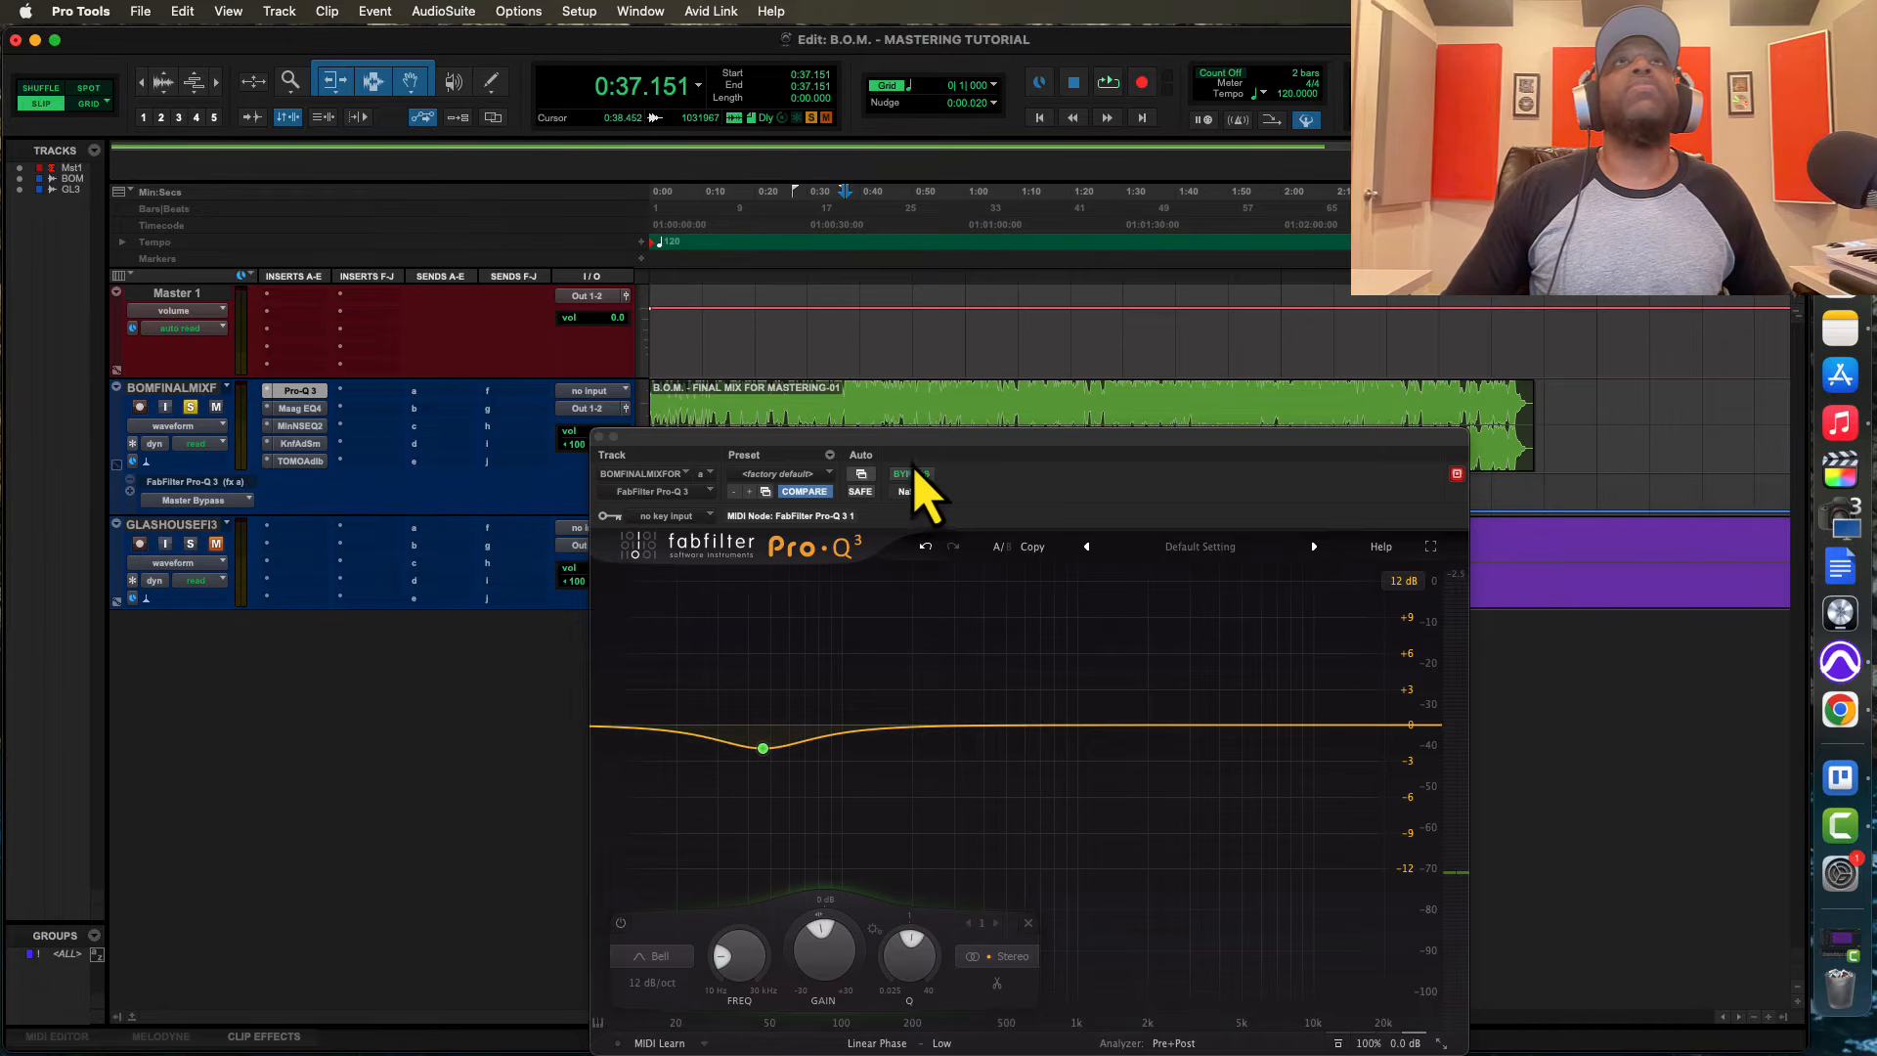
{"action": "left_click_drag", "start_coordinate": [899, 457], "coordinate": [891, 532]}
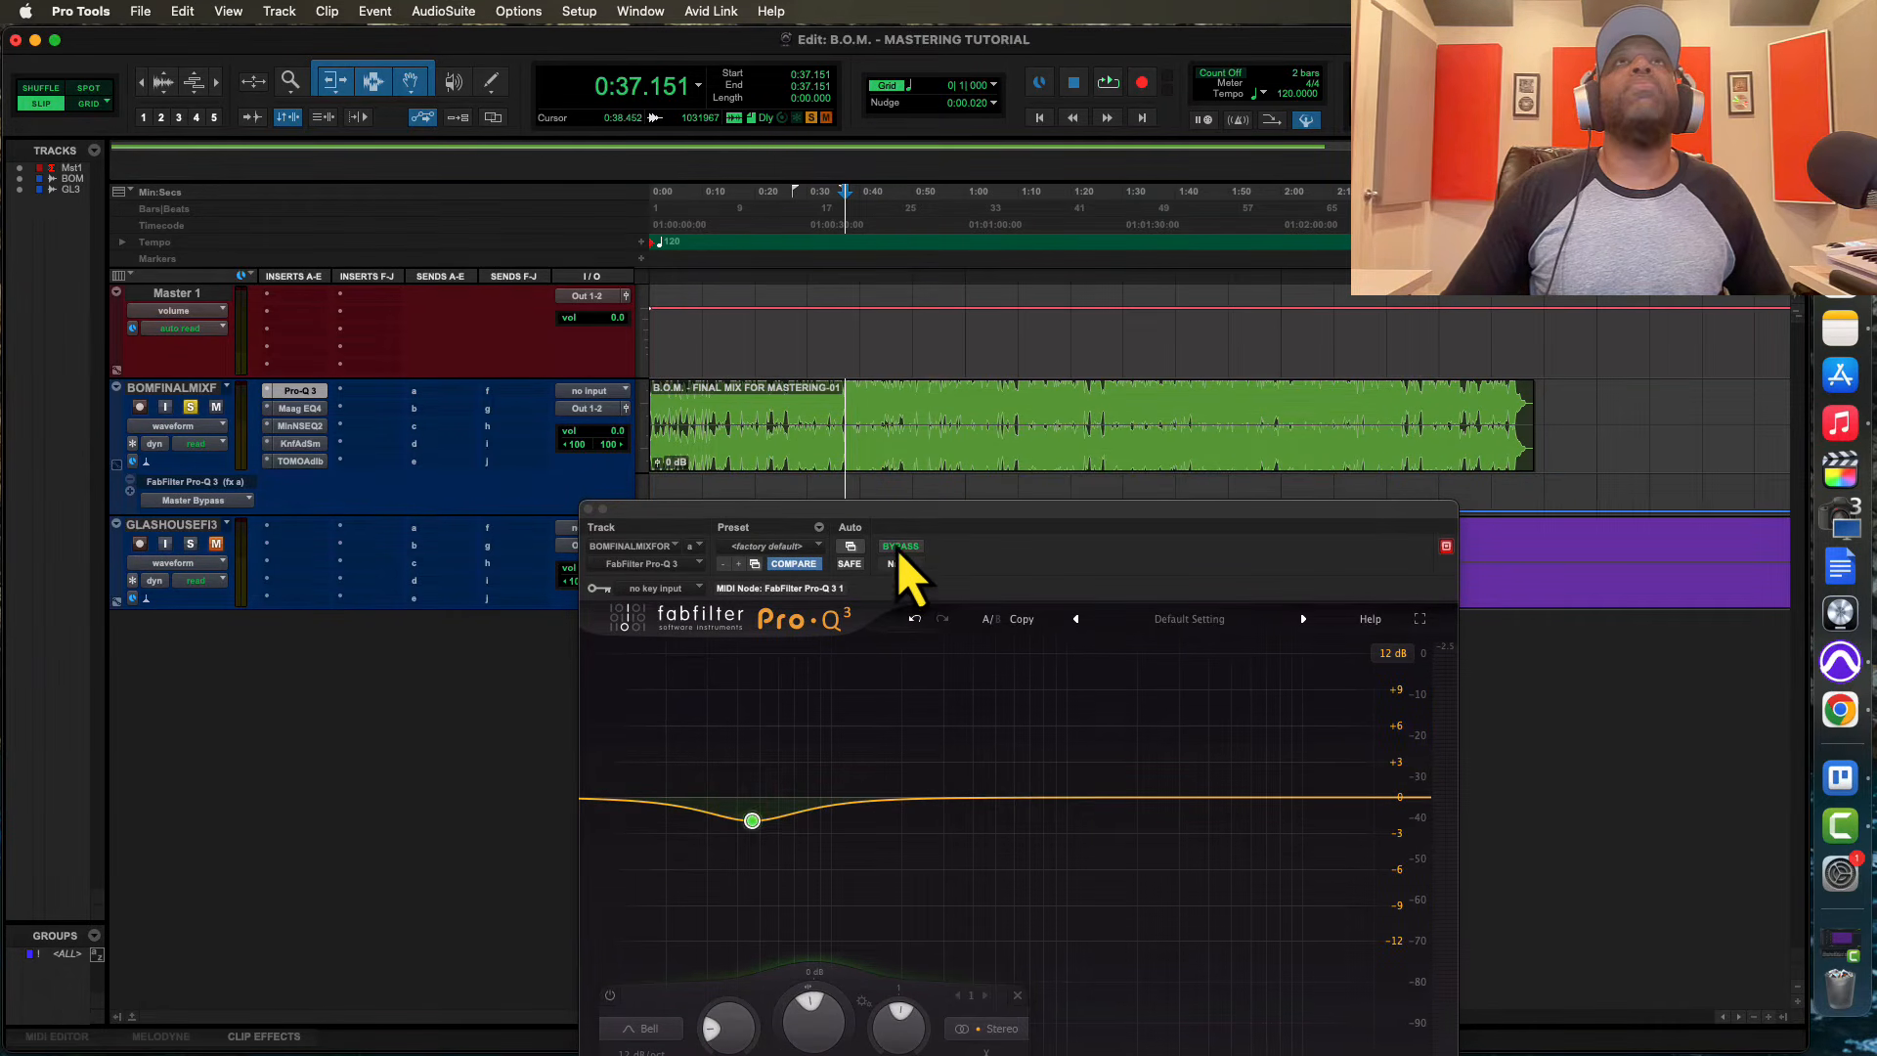
{"action": "left_click", "coordinate": [899, 547]}
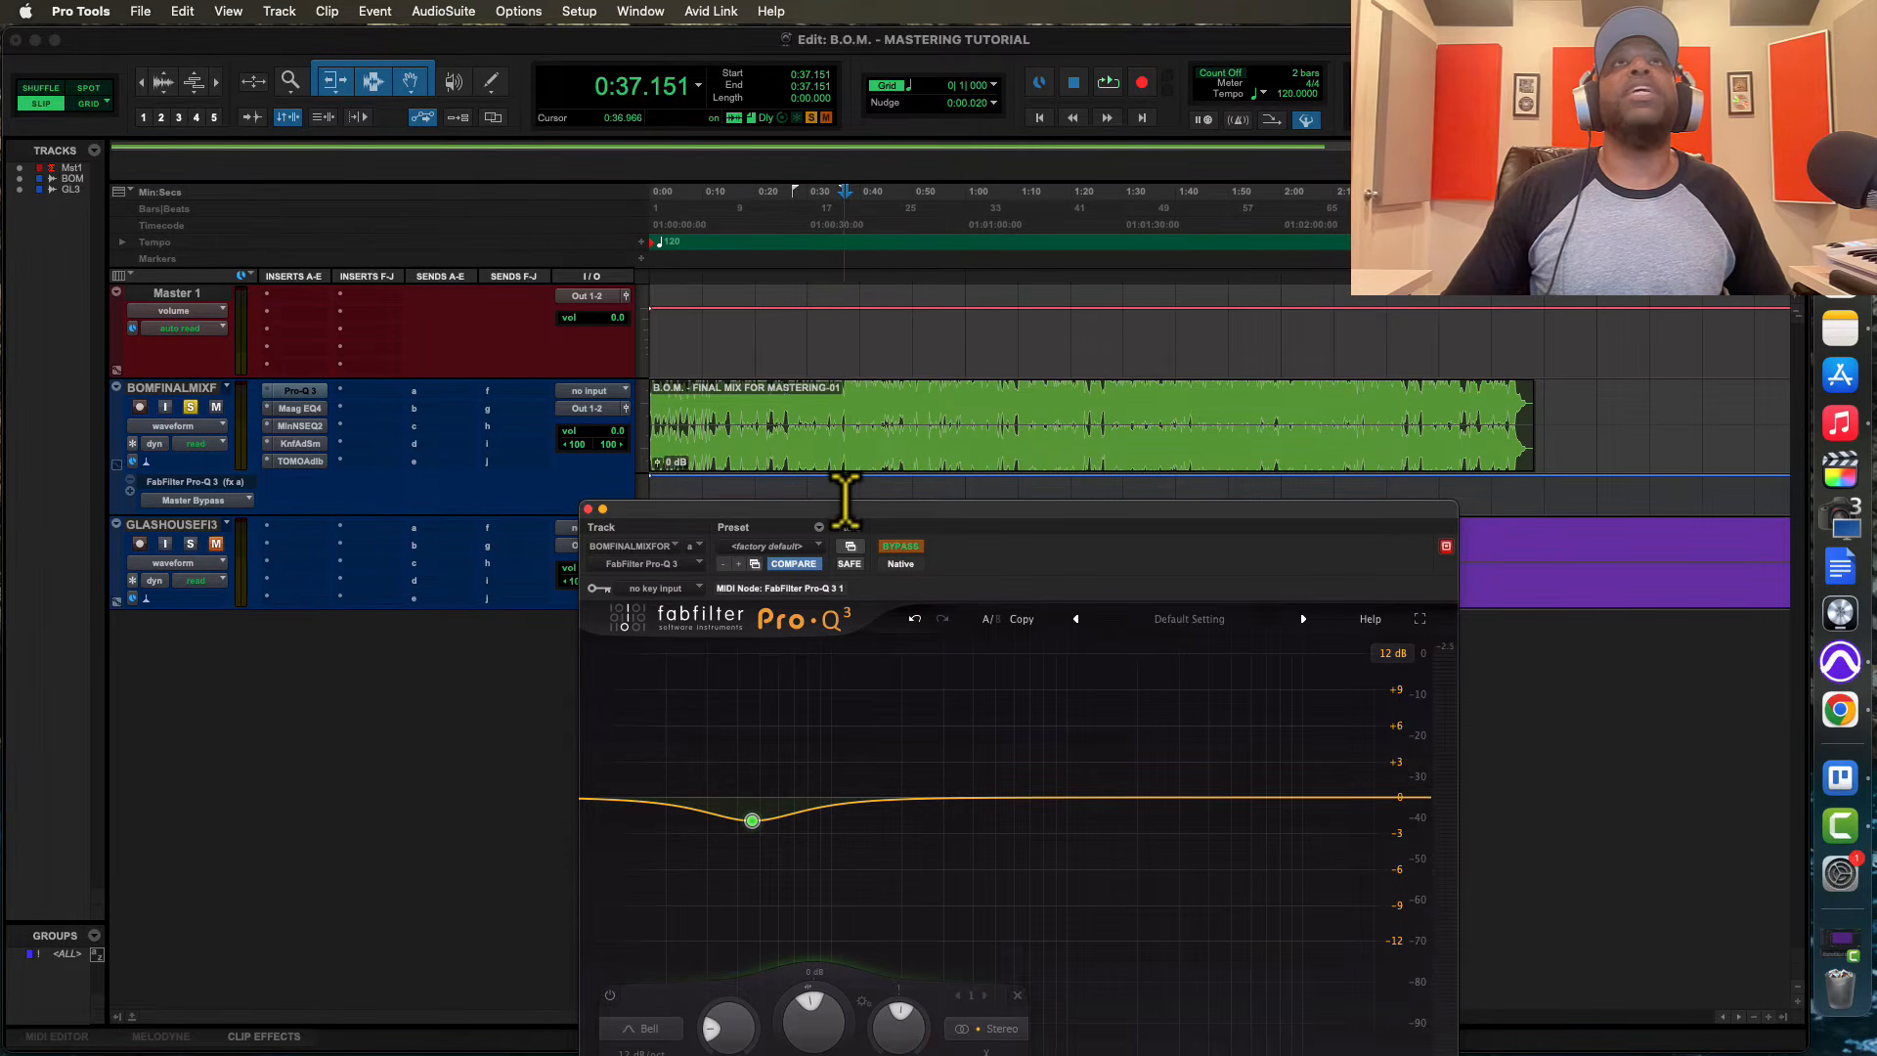
Automate the Pro-Q 3's Master Bypass so the plug-in is active only between about 0:38.4 and 0:43.8 on the final mix track
{"action": "key", "text": "space"}
{"action": "left_click_drag", "start_coordinate": [846, 499], "coordinate": [855, 498]}
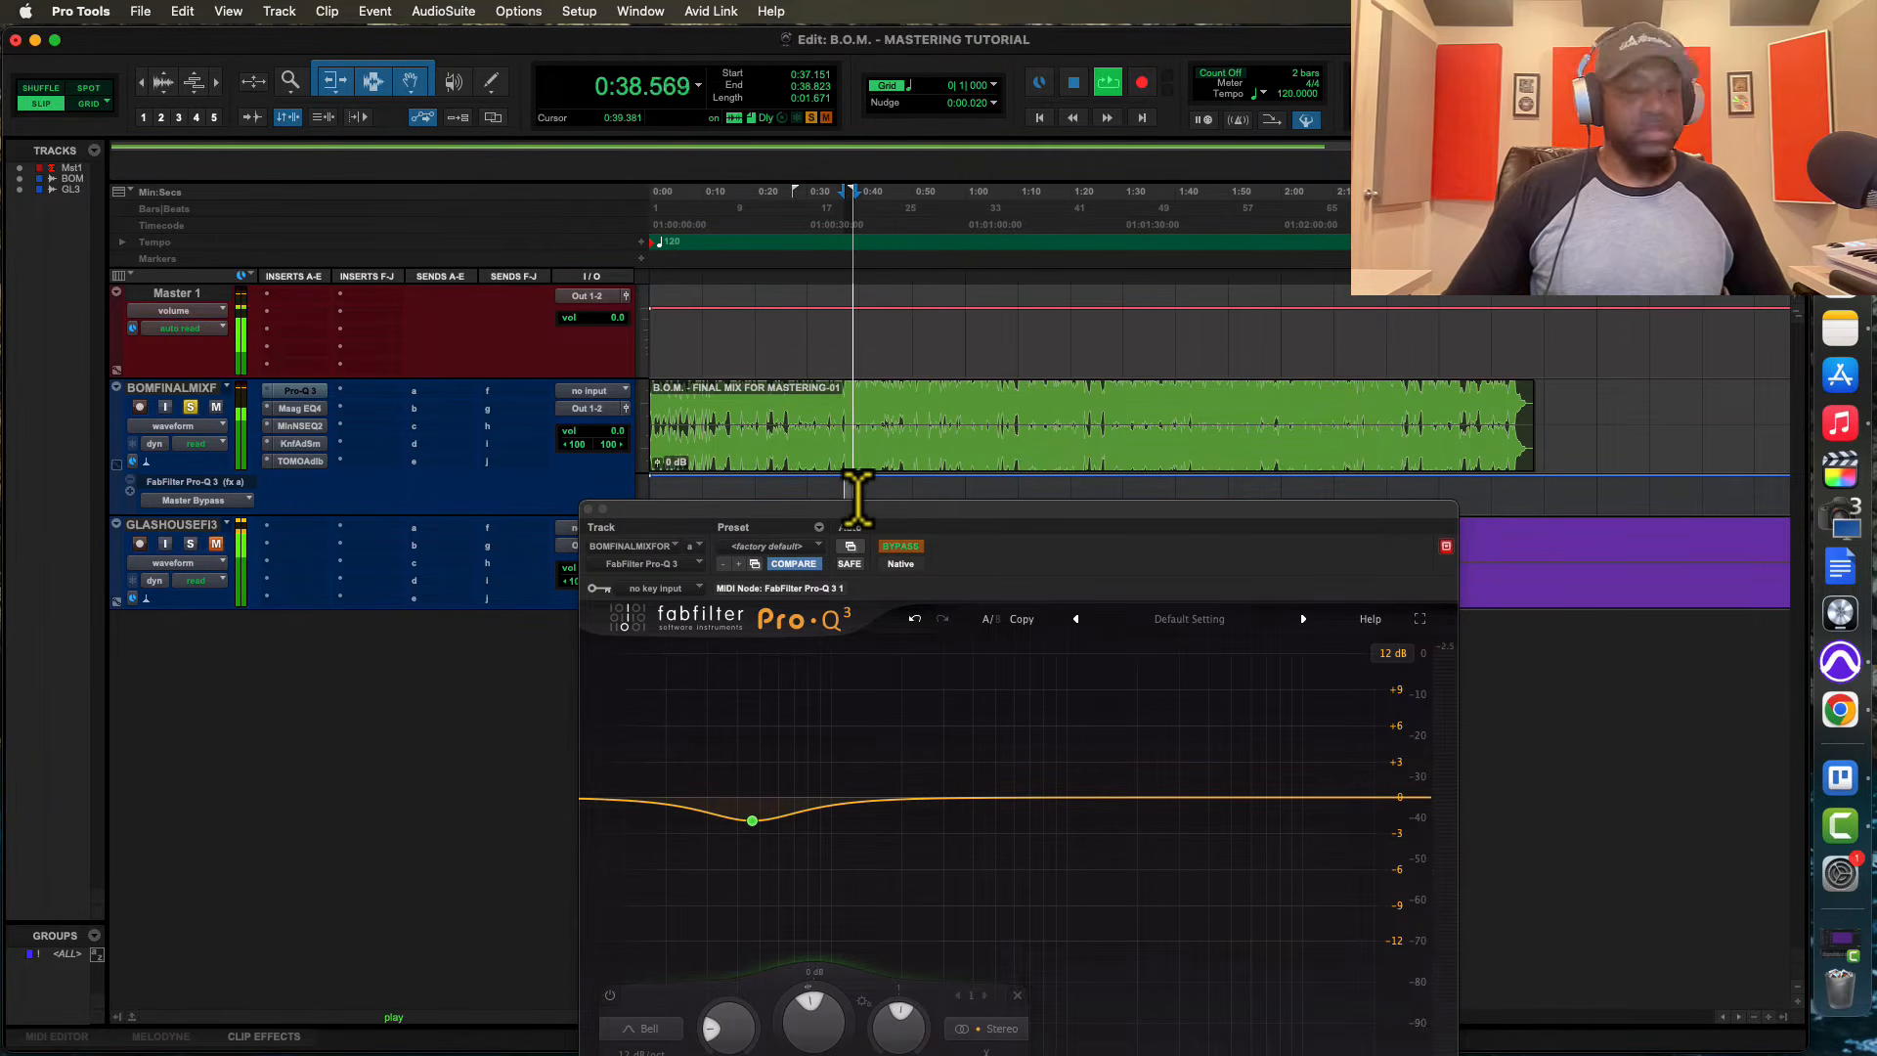
{"action": "key", "text": "t"}
{"action": "key", "text": "t"}
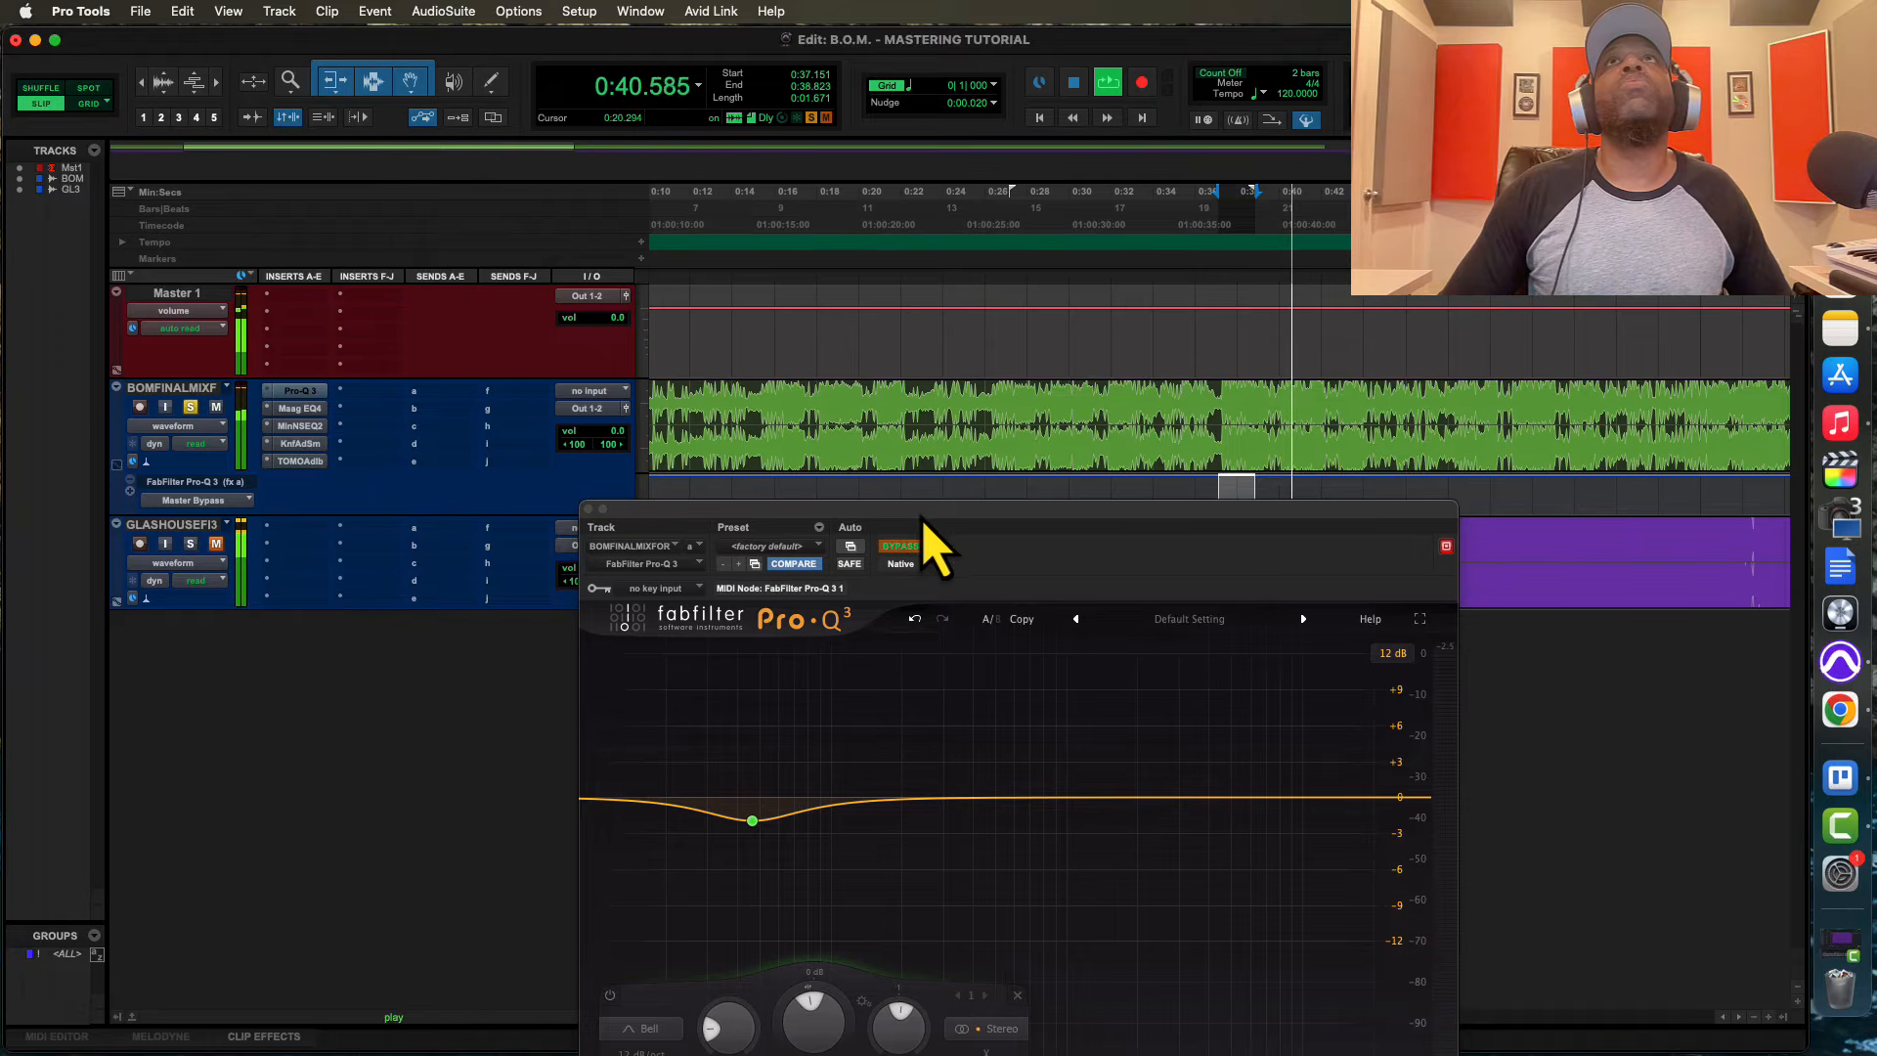
{"action": "left_click", "coordinate": [1234, 499]}
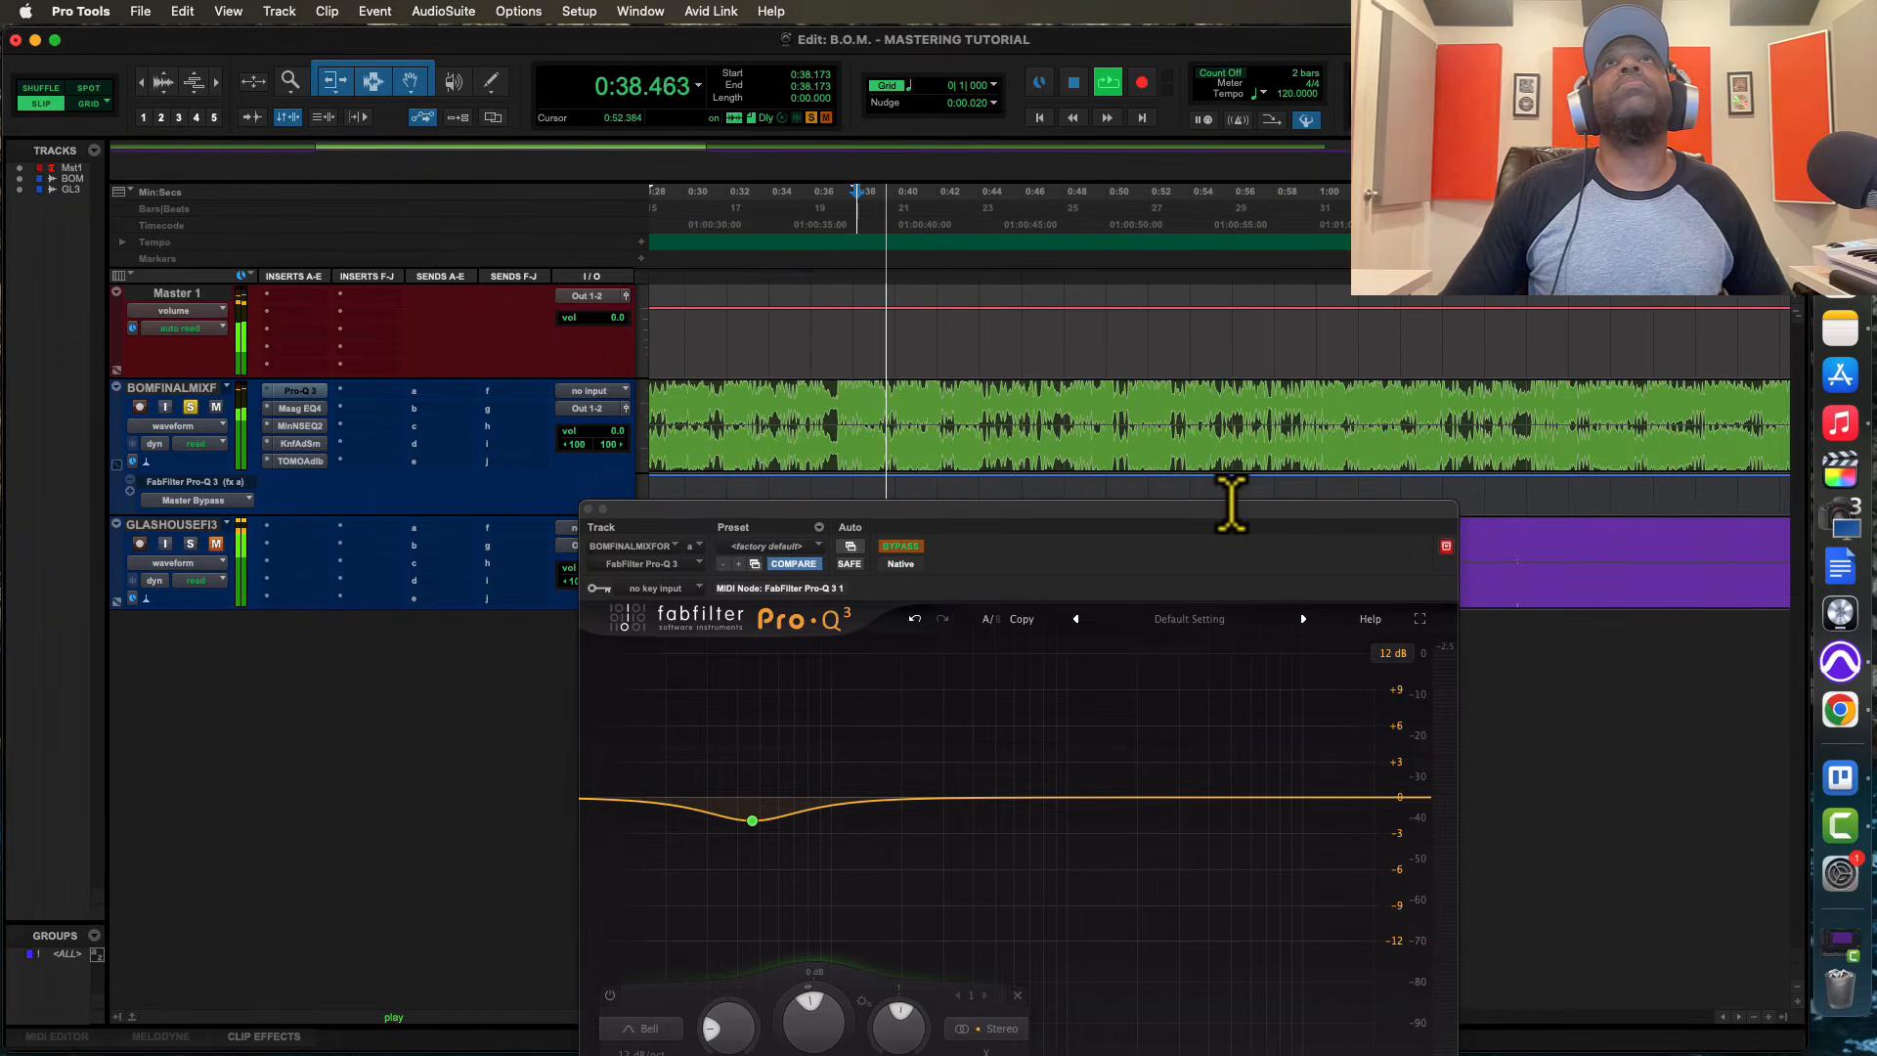
{"action": "left_click_drag", "start_coordinate": [861, 496], "coordinate": [978, 499]}
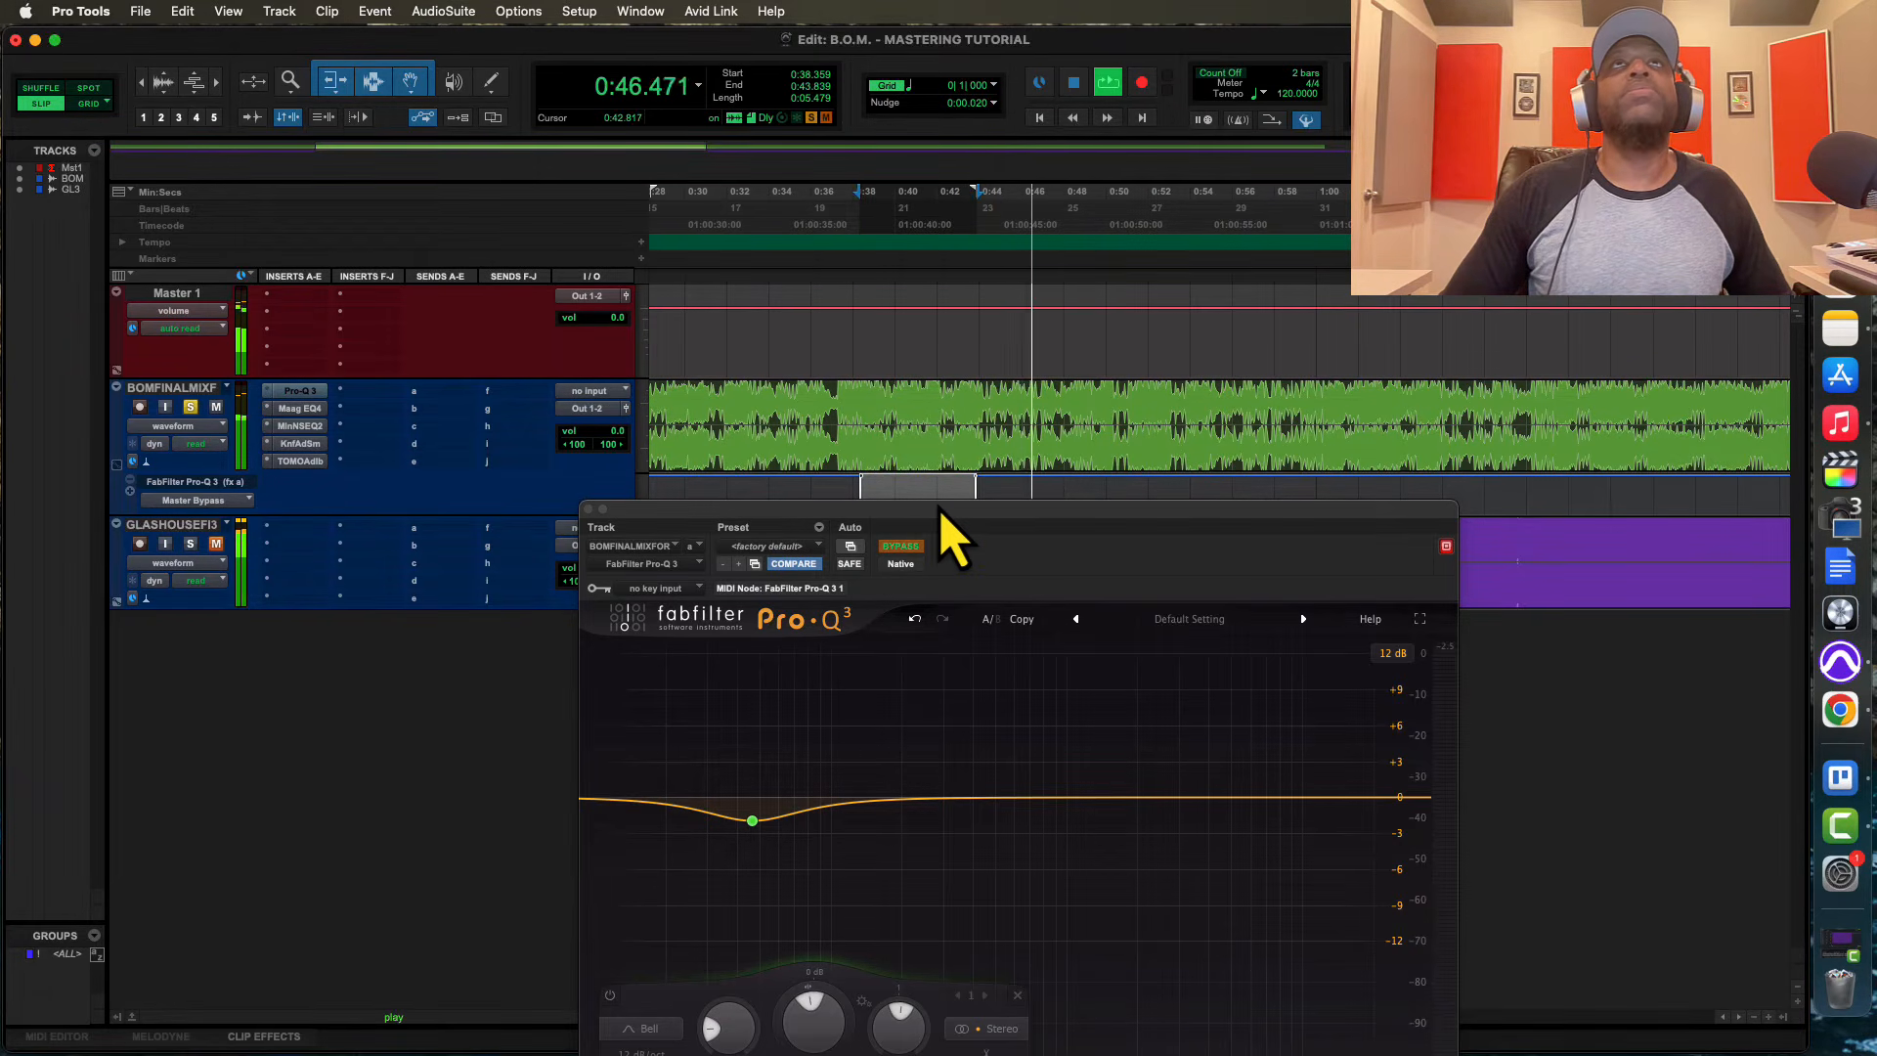
{"action": "key", "text": "space"}
{"action": "left_click", "coordinate": [752, 820]}
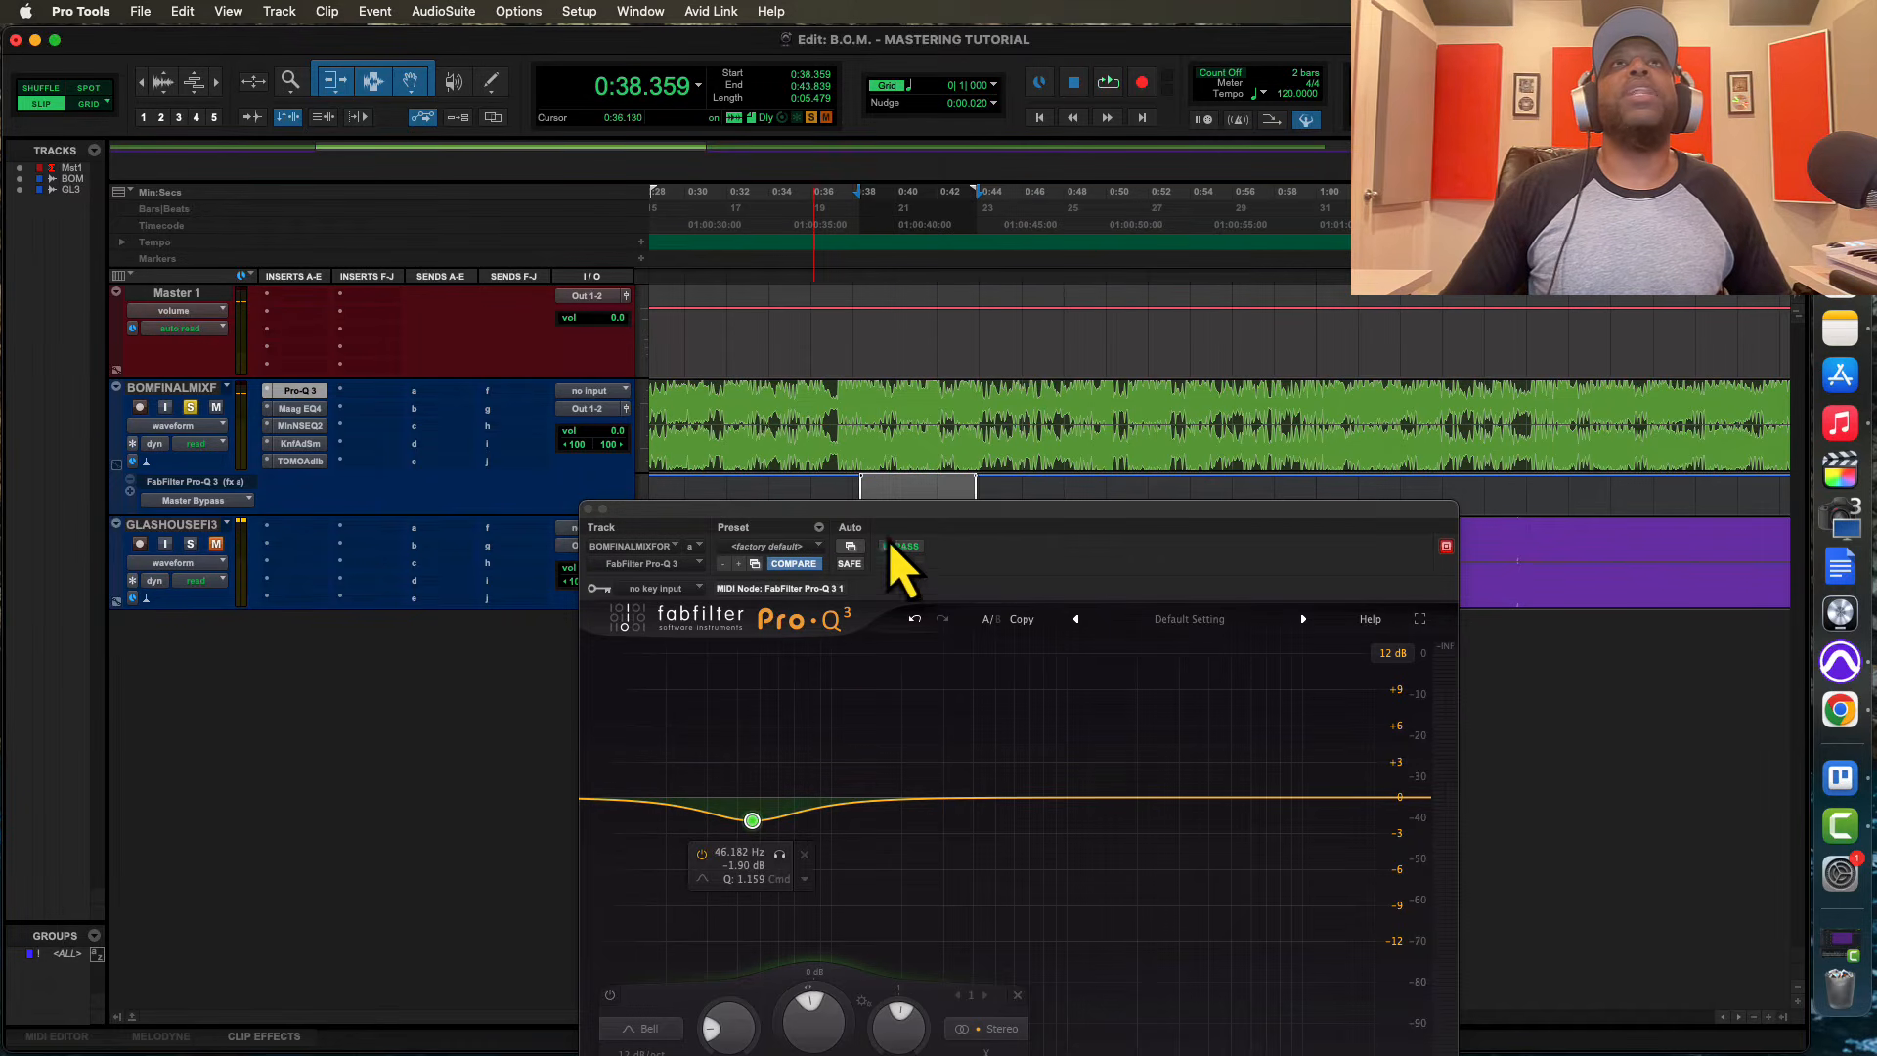
Audition the final mix from about 0:36.2 through the automated bypass section
{"action": "left_click", "coordinate": [817, 499]}
{"action": "key", "text": "space"}
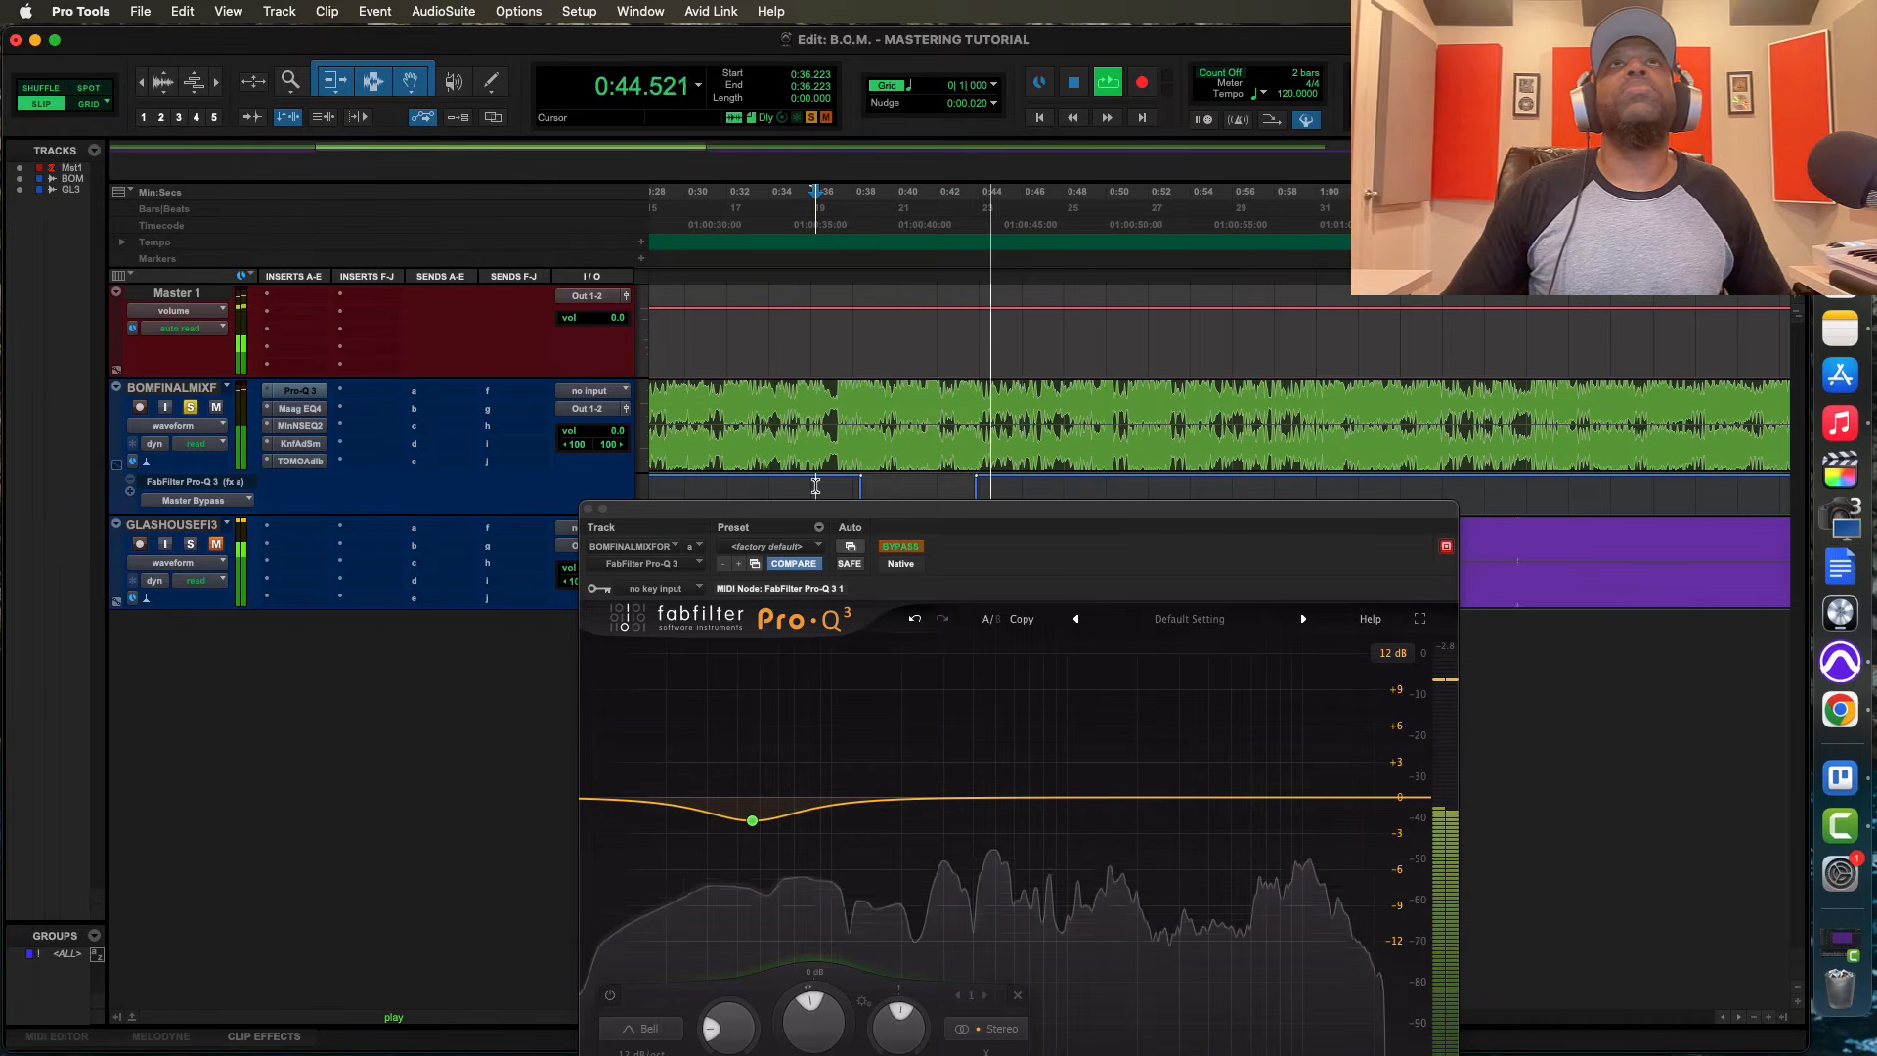
{"action": "key", "text": "space"}
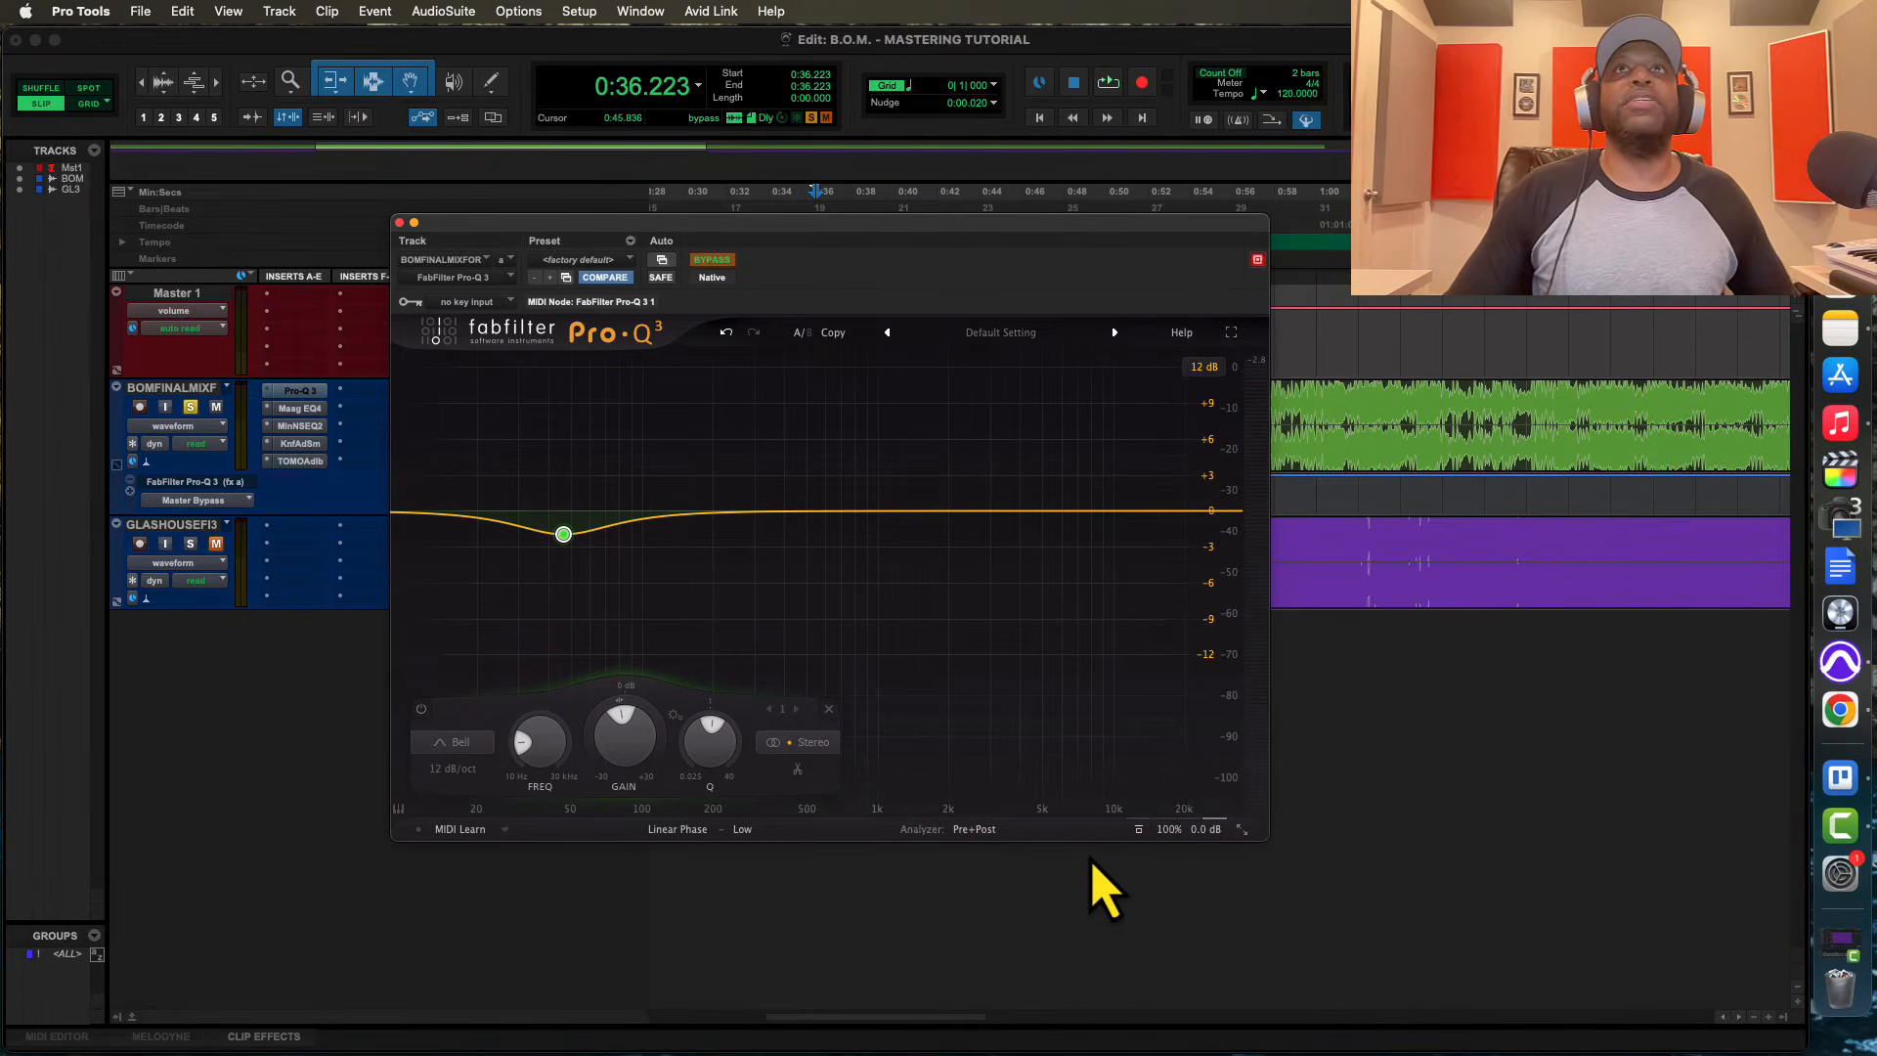
Insert the stereo ADPTR MetricAB plug-in in slot F of the final mix track and show its Spectrum view
{"action": "left_click_drag", "start_coordinate": [955, 255], "coordinate": [1276, 282]}
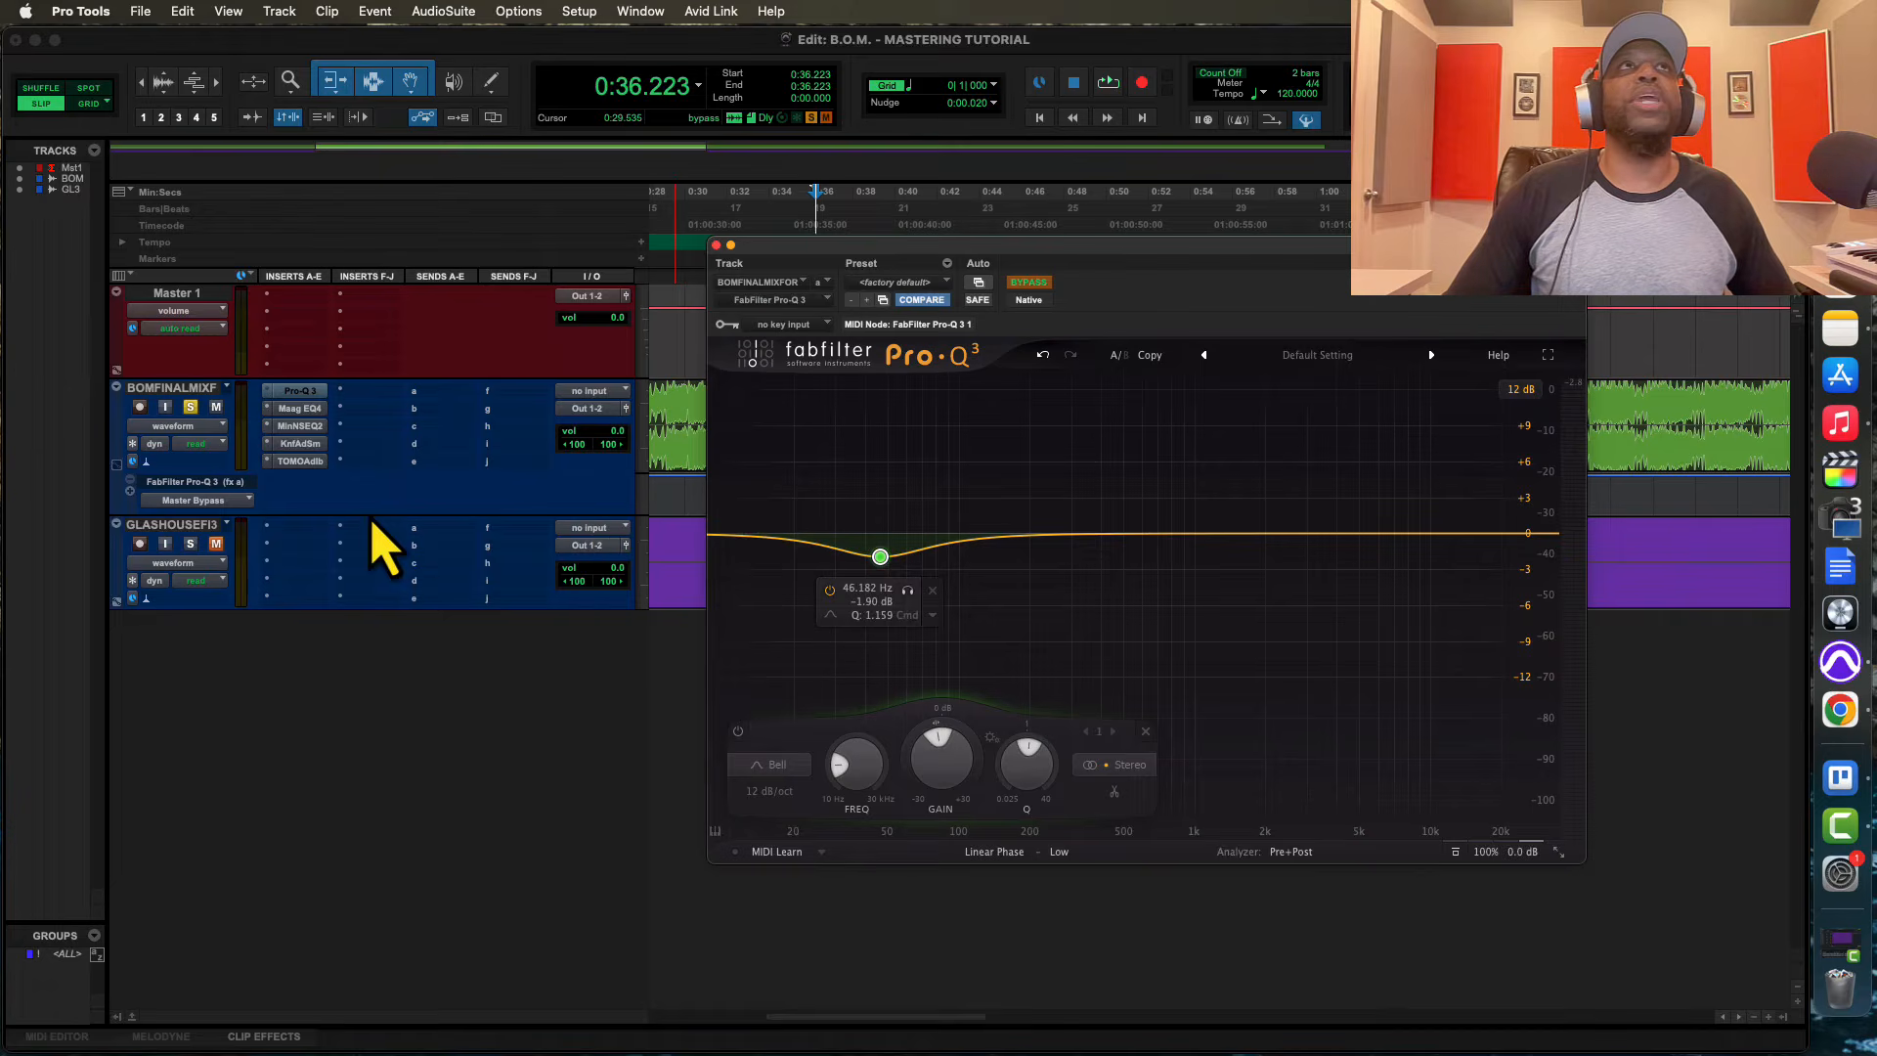
{"action": "left_click", "coordinate": [343, 392]}
{"action": "mouse_move", "coordinate": [420, 392]}
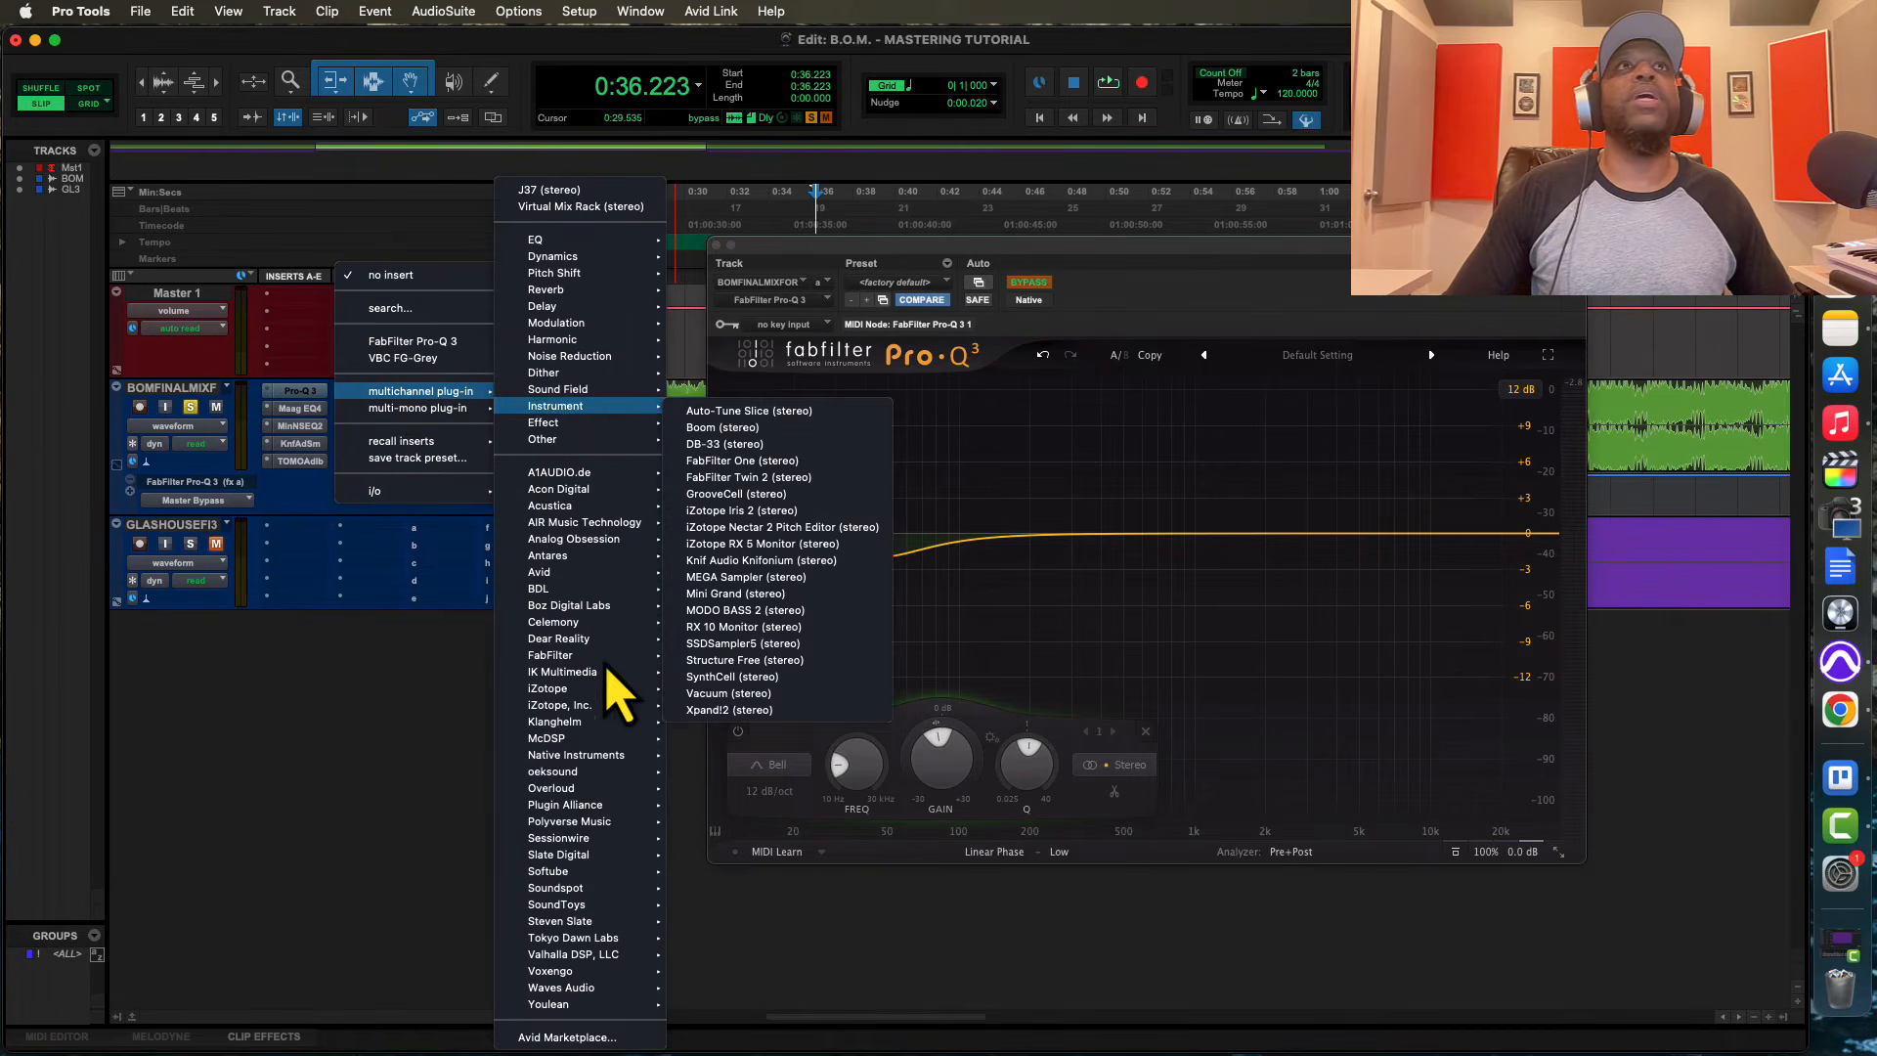
{"action": "mouse_move", "coordinate": [591, 807]}
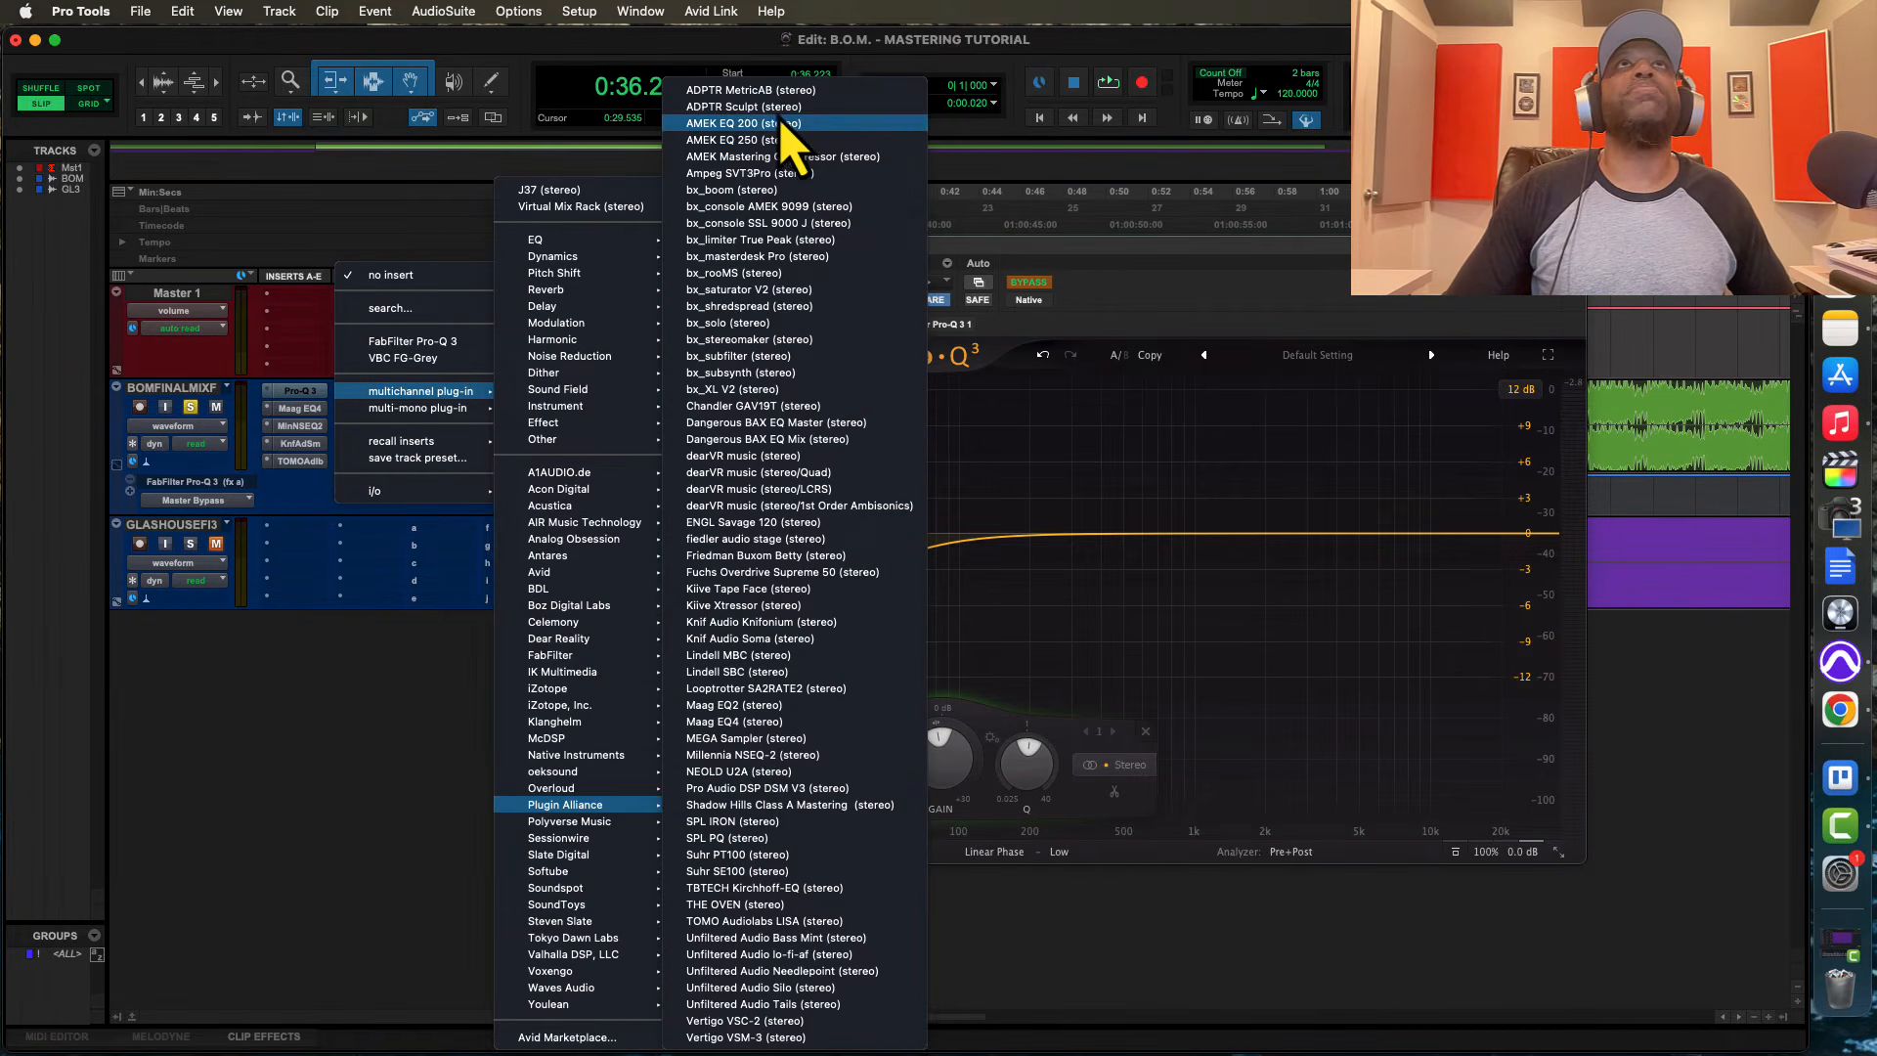
{"action": "left_click", "coordinate": [735, 93]}
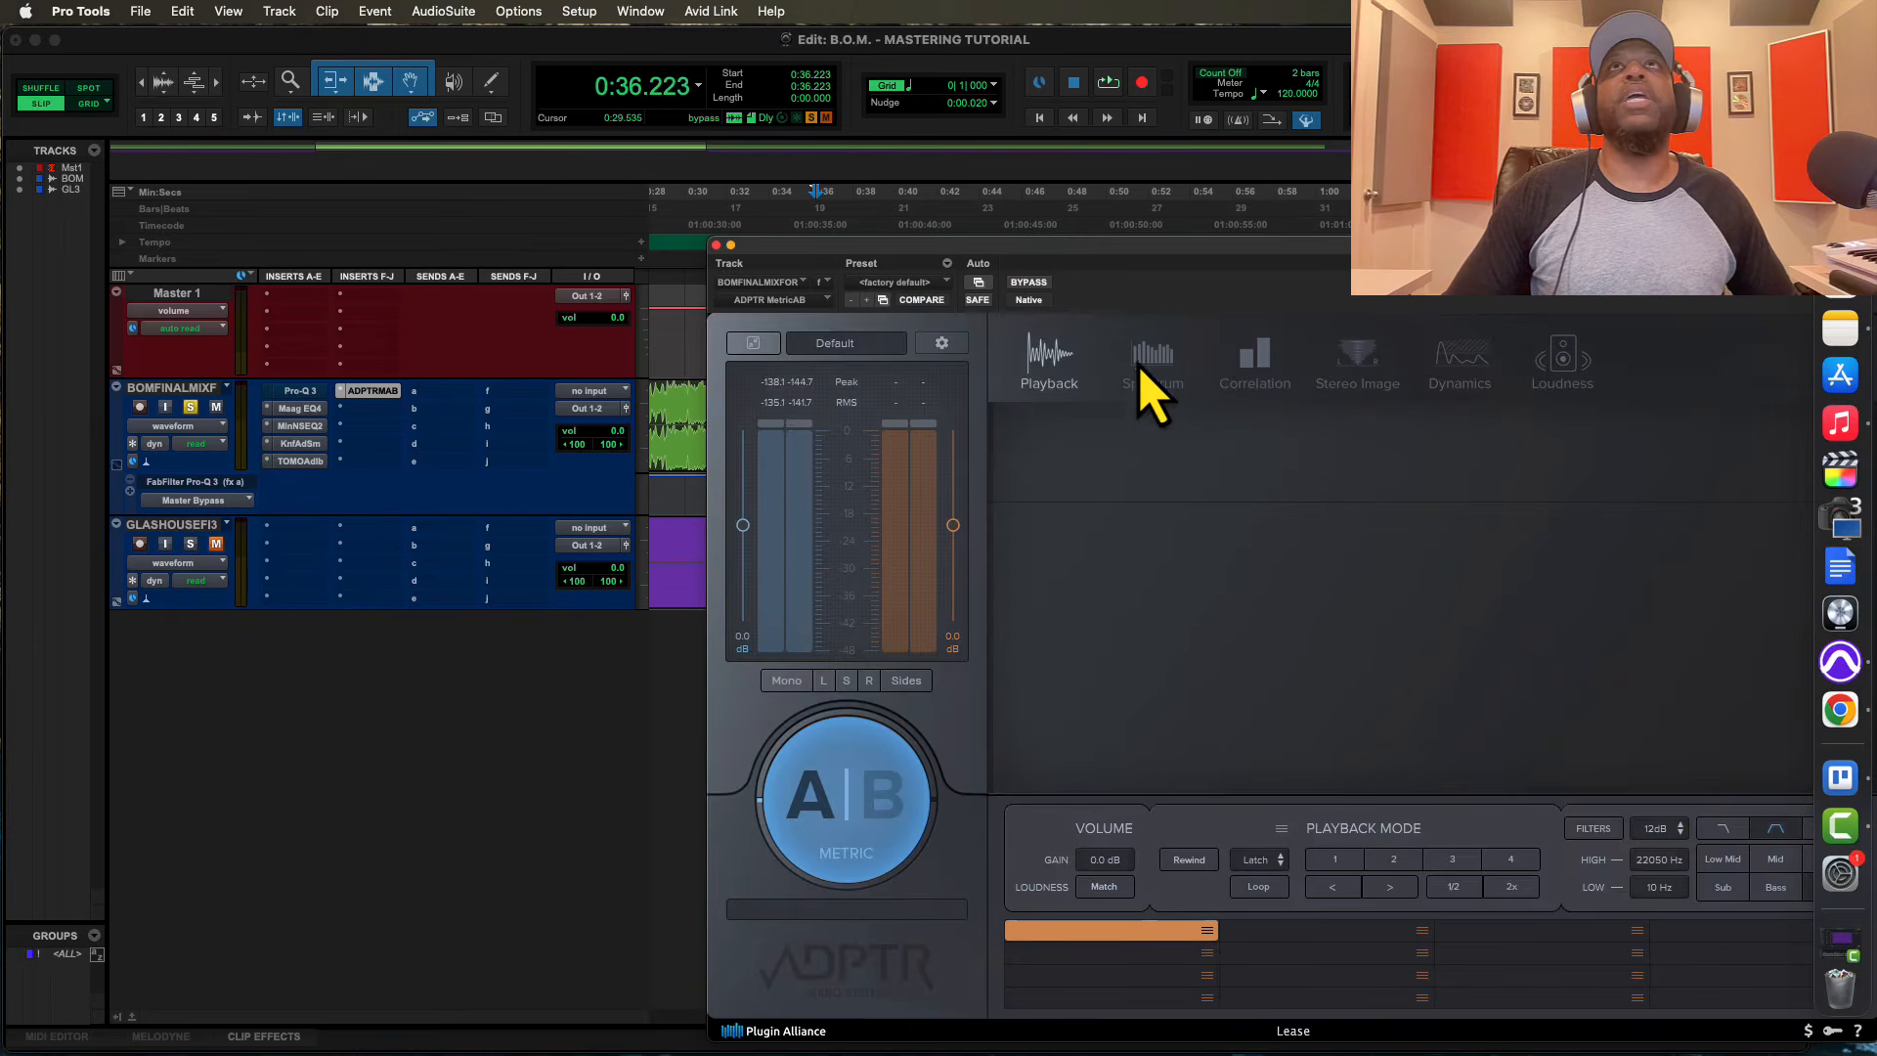
{"action": "left_click", "coordinate": [1154, 376]}
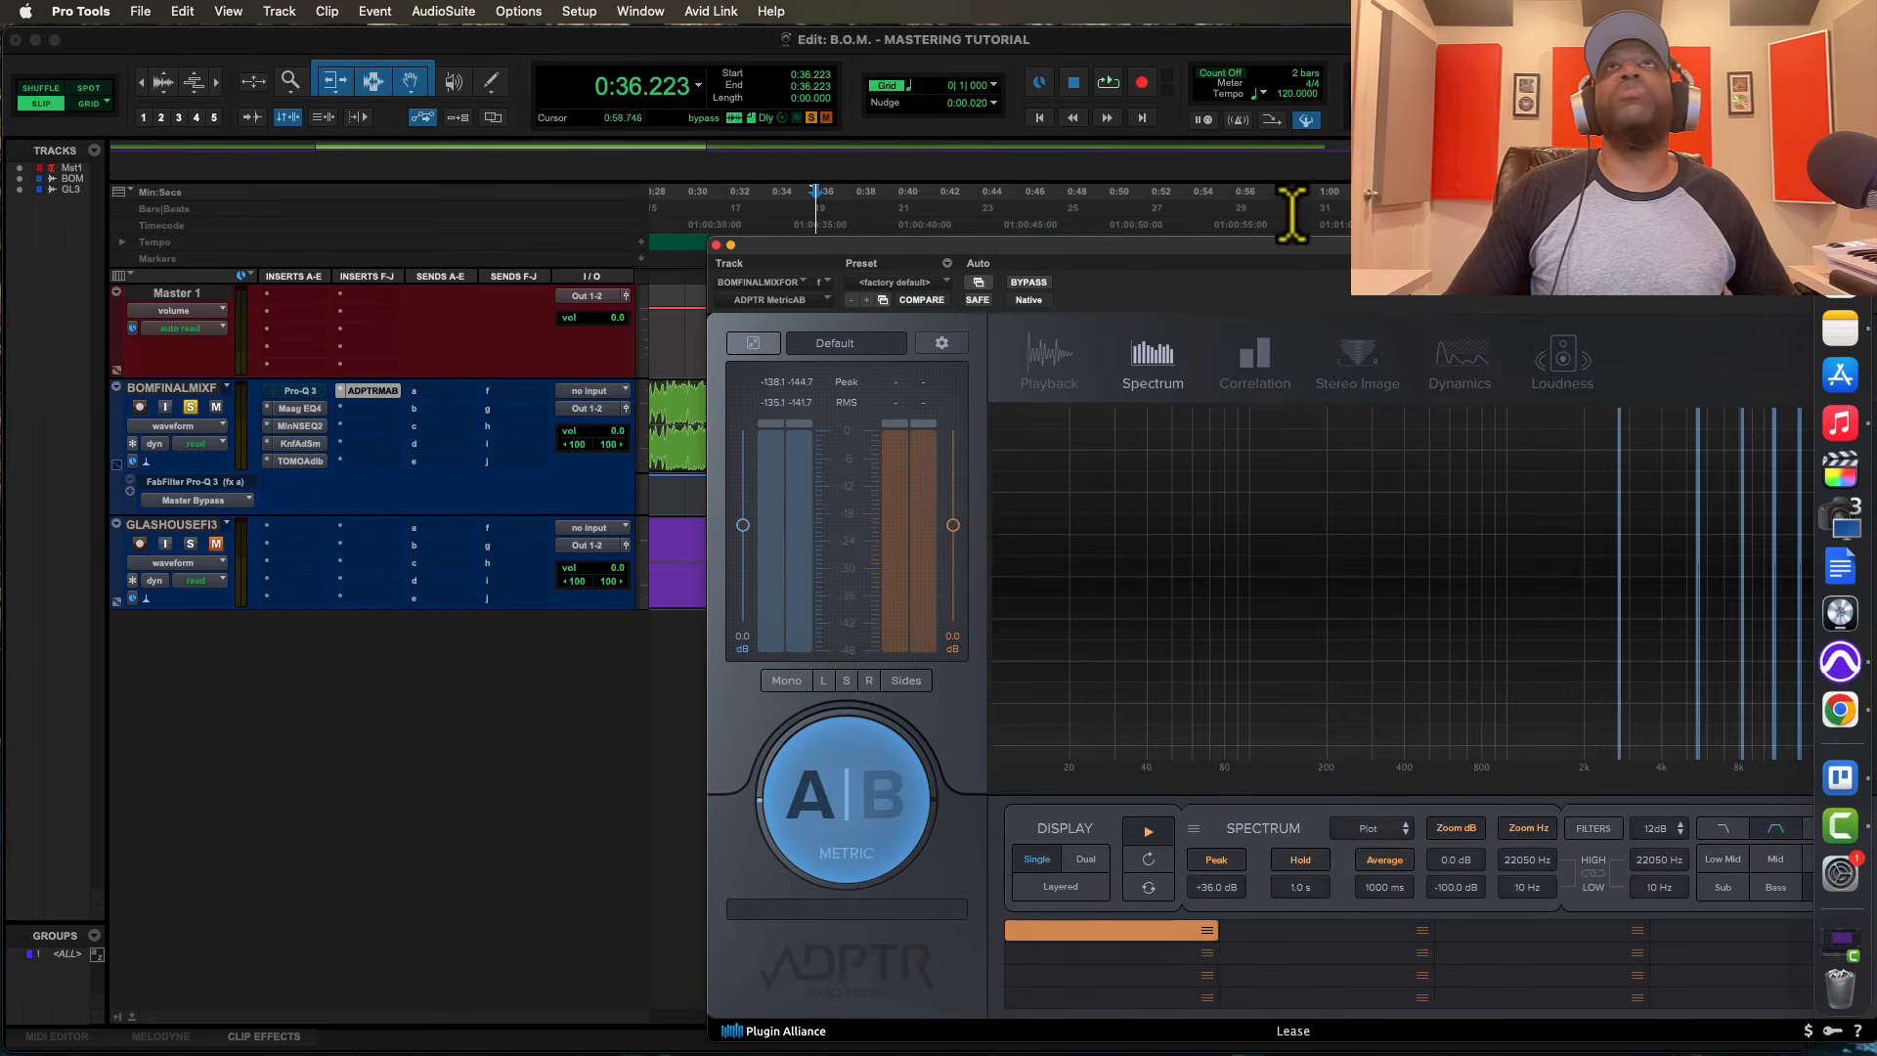
{"action": "left_click_drag", "start_coordinate": [1278, 272], "coordinate": [1043, 266]}
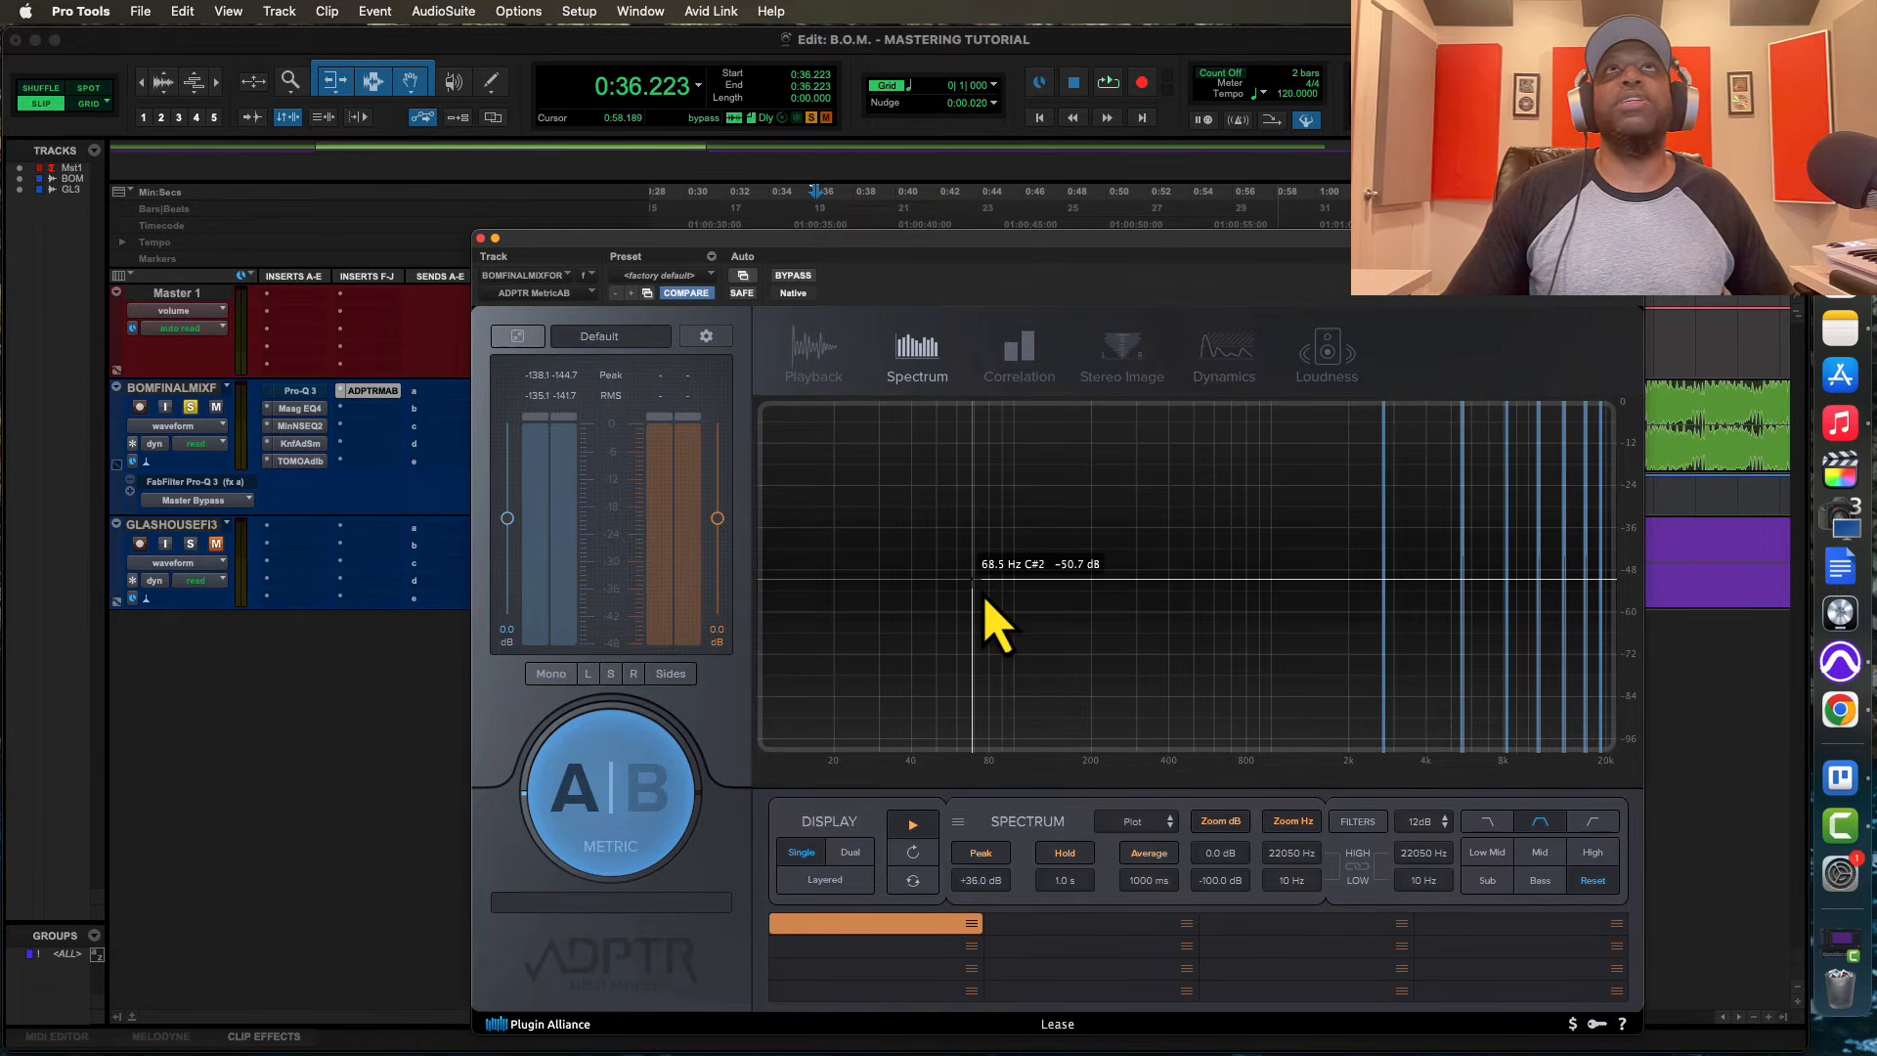
Play the mix from about 0:36, examine its frequency spectrum in MetricAB, and close the plug-in window
{"action": "key", "text": "space"}
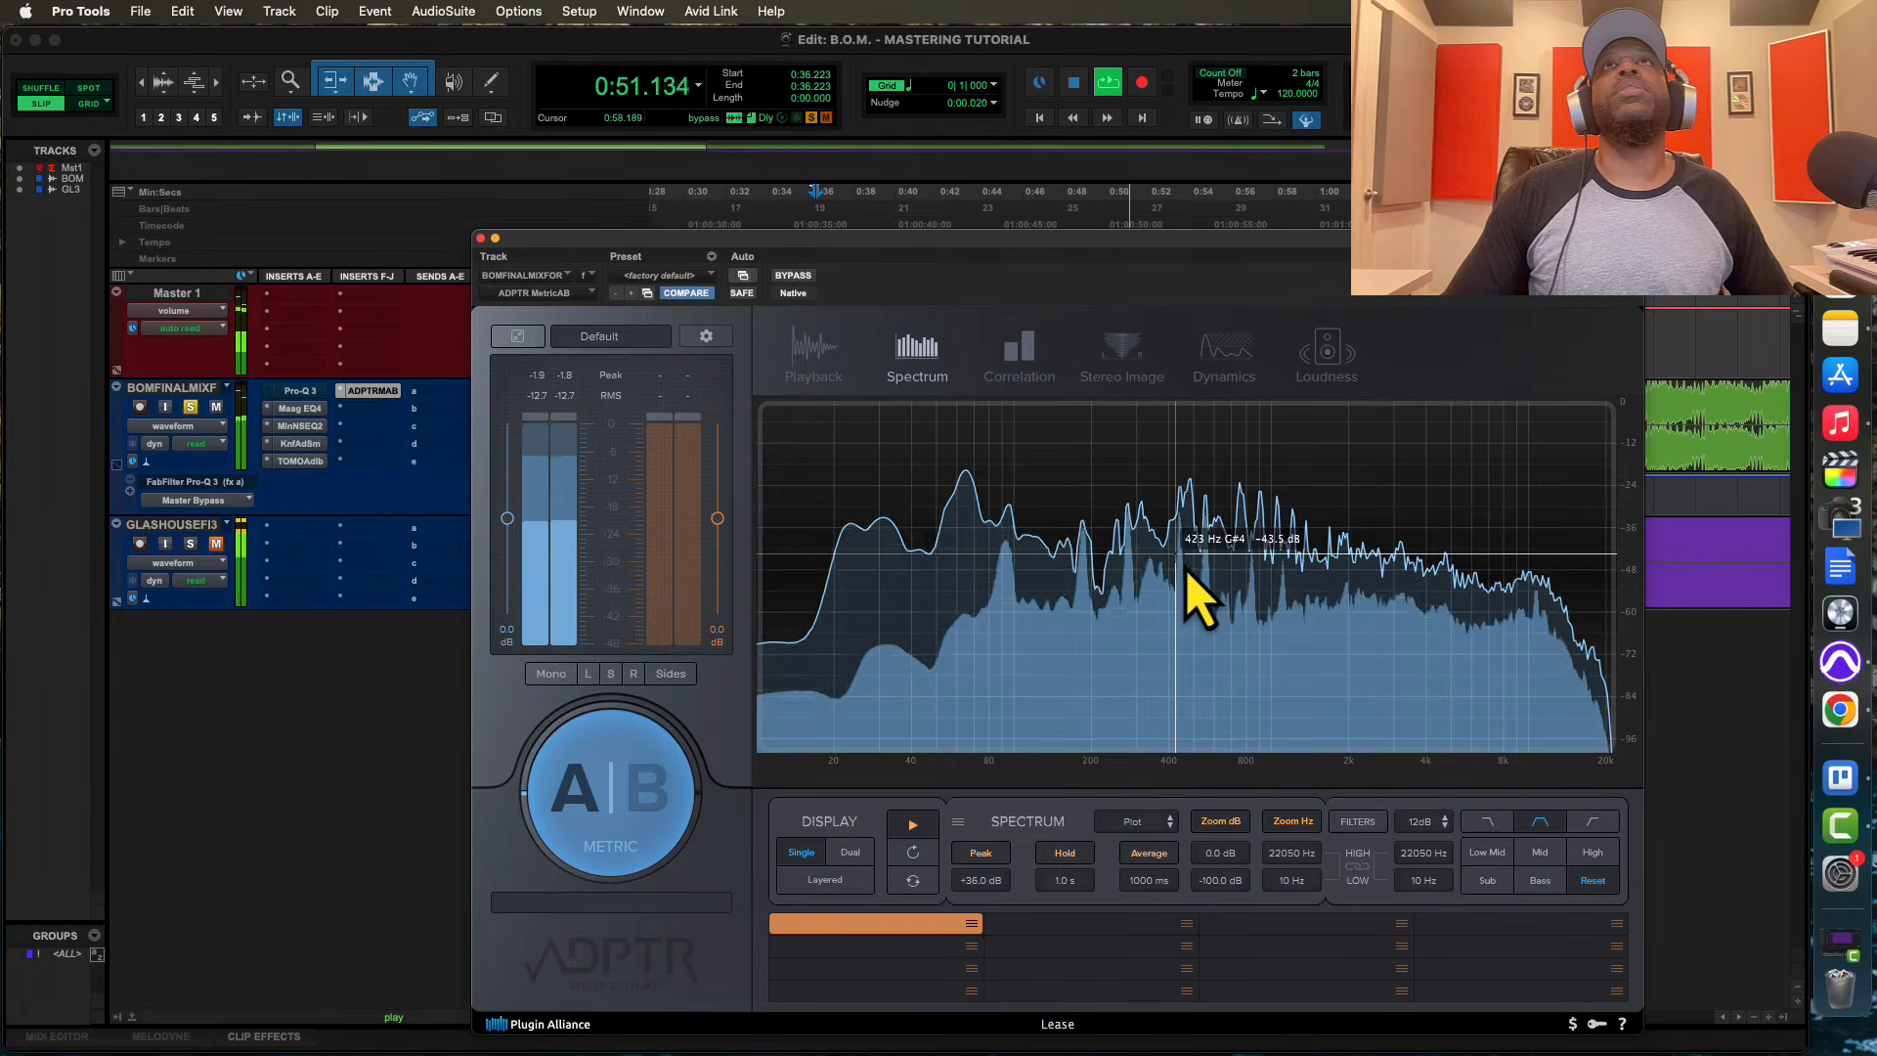
{"action": "key", "text": "space"}
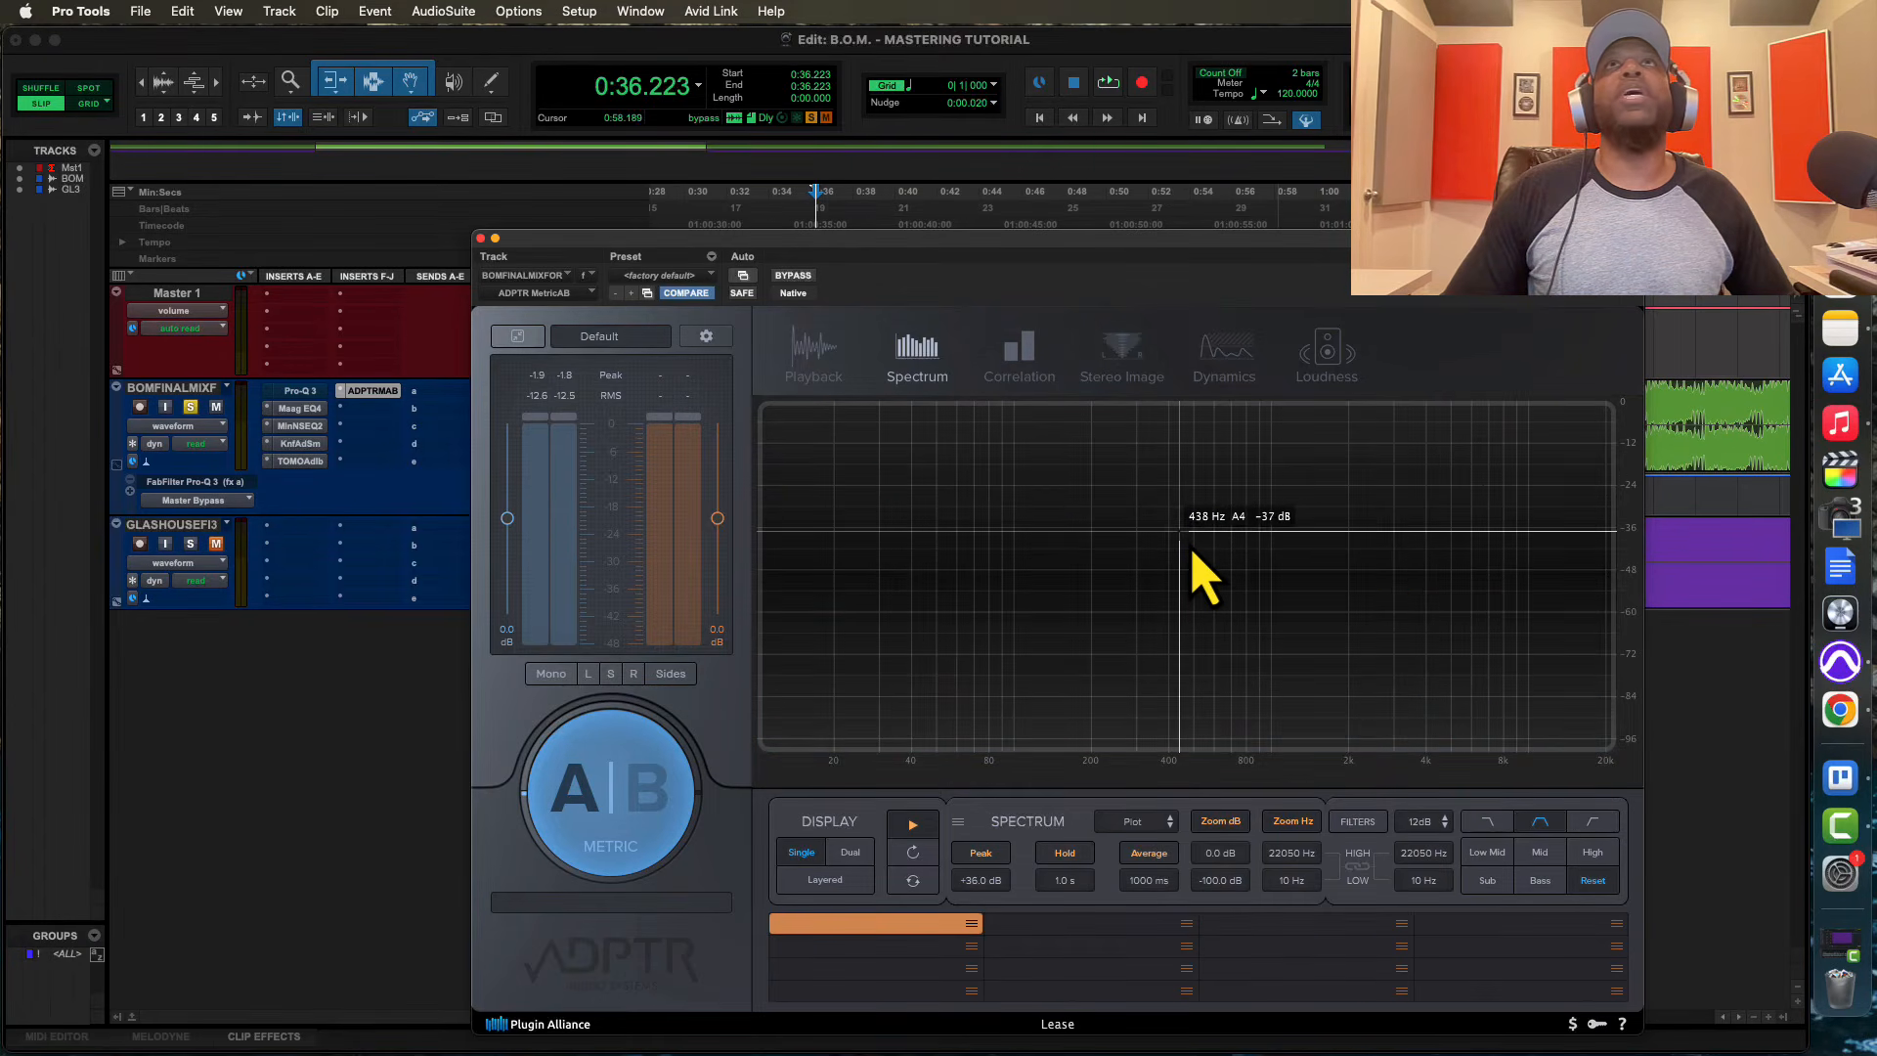
{"action": "left_click", "coordinate": [480, 238]}
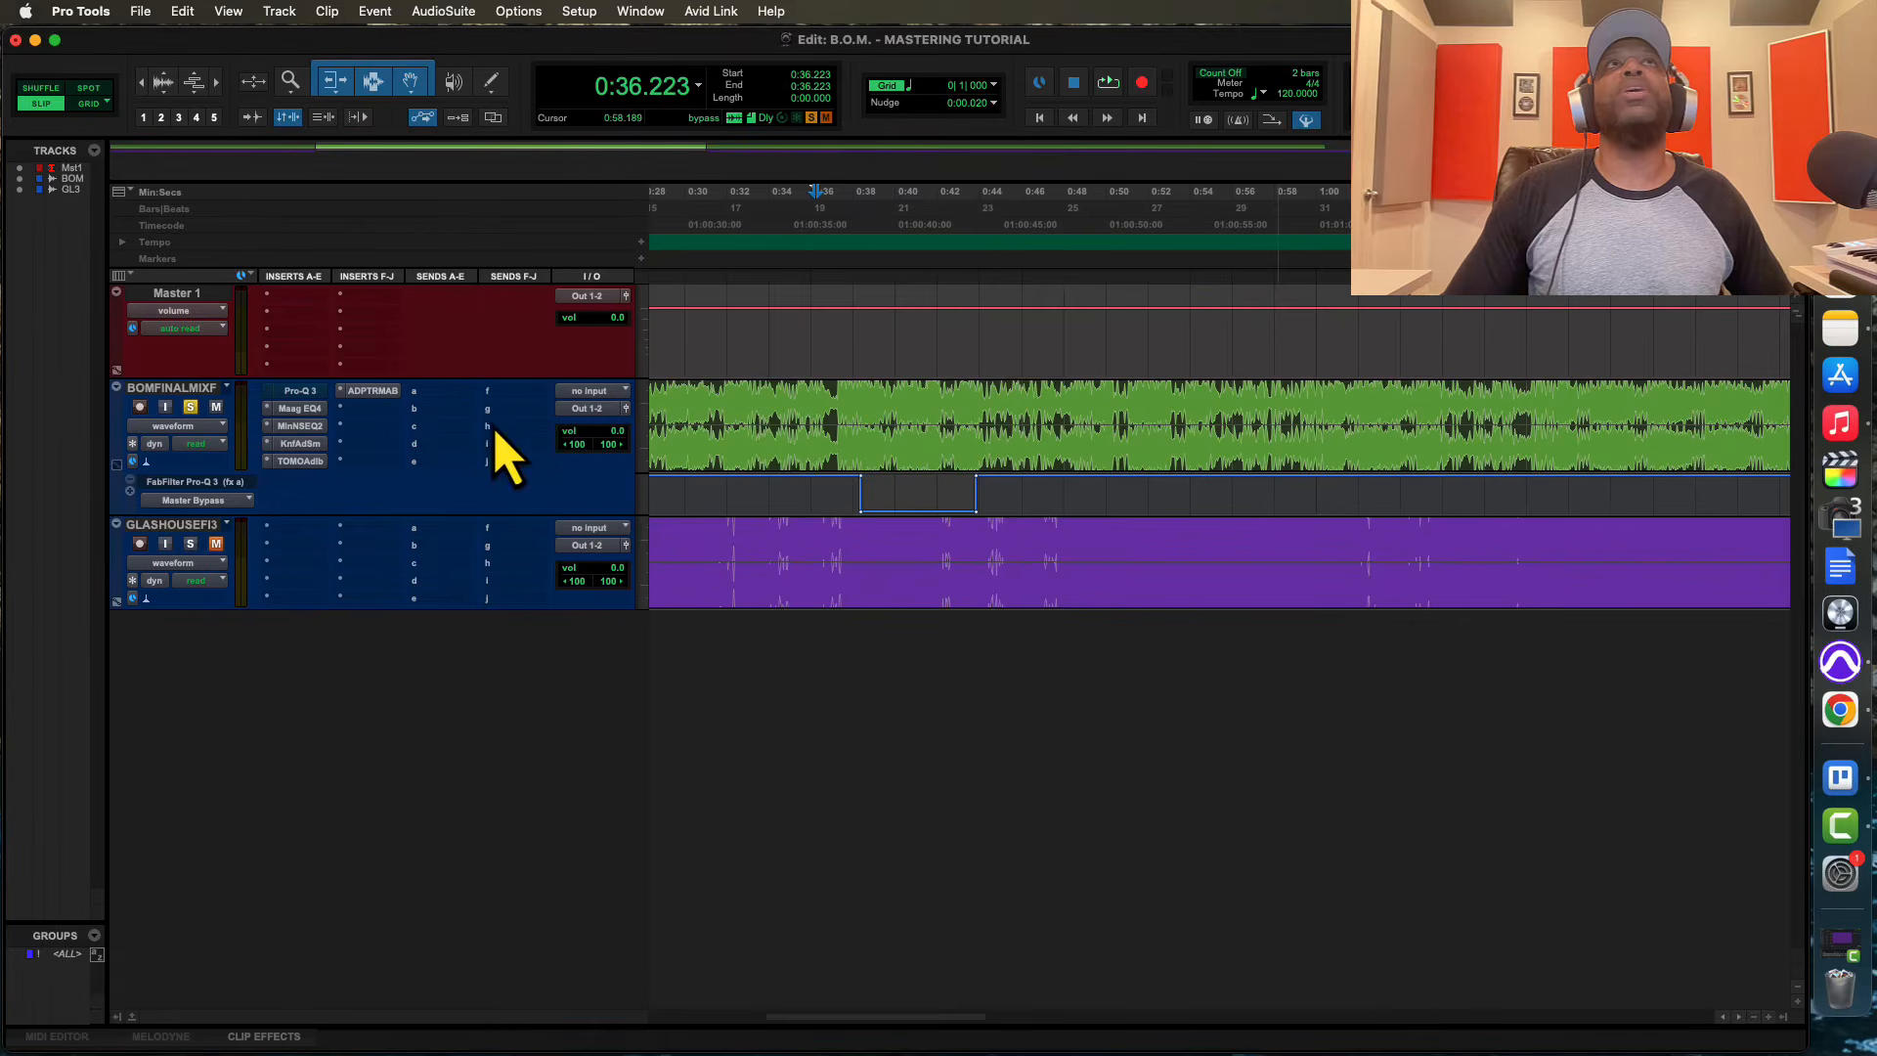
Reopen the Pro-Q 3, place its window below the bypass automation lane, and audition the automated passage again
{"action": "left_click", "coordinate": [307, 392]}
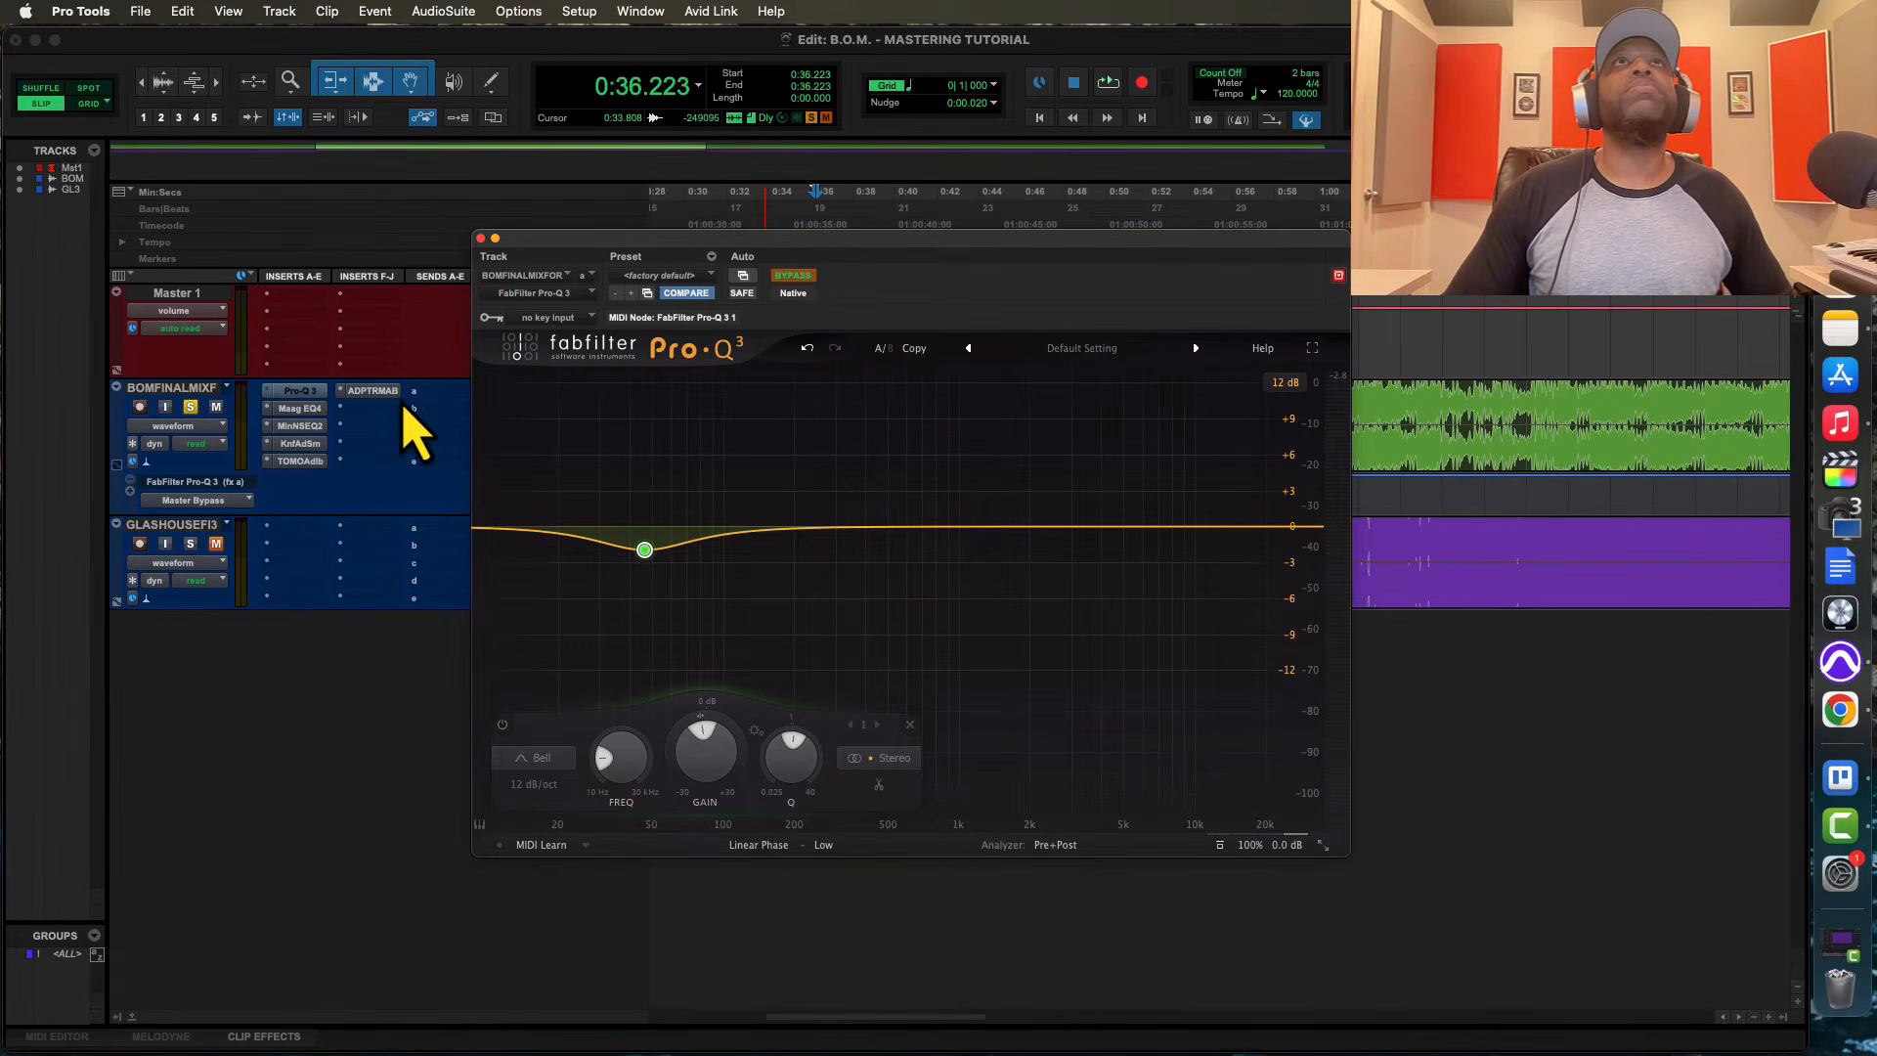
{"action": "key", "text": "space"}
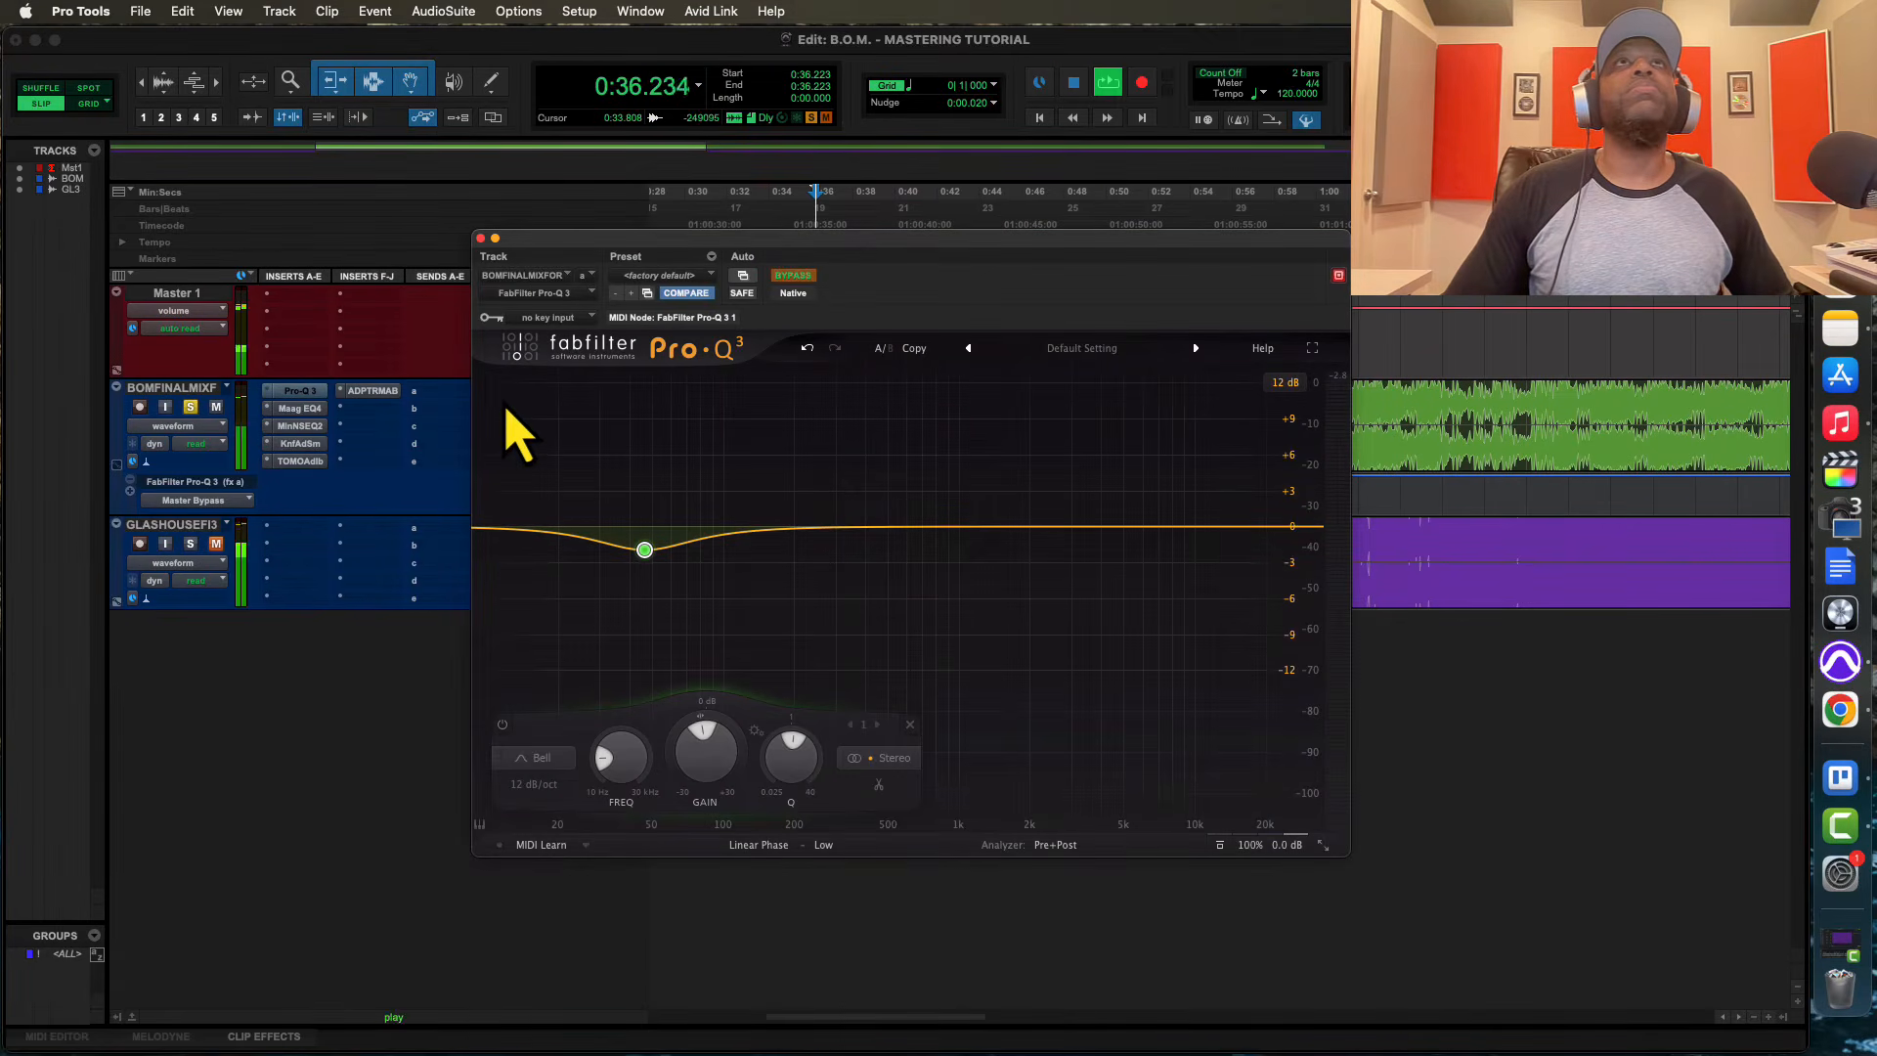
{"action": "left_click", "coordinate": [792, 276]}
{"action": "left_click_drag", "start_coordinate": [737, 259], "coordinate": [916, 546]}
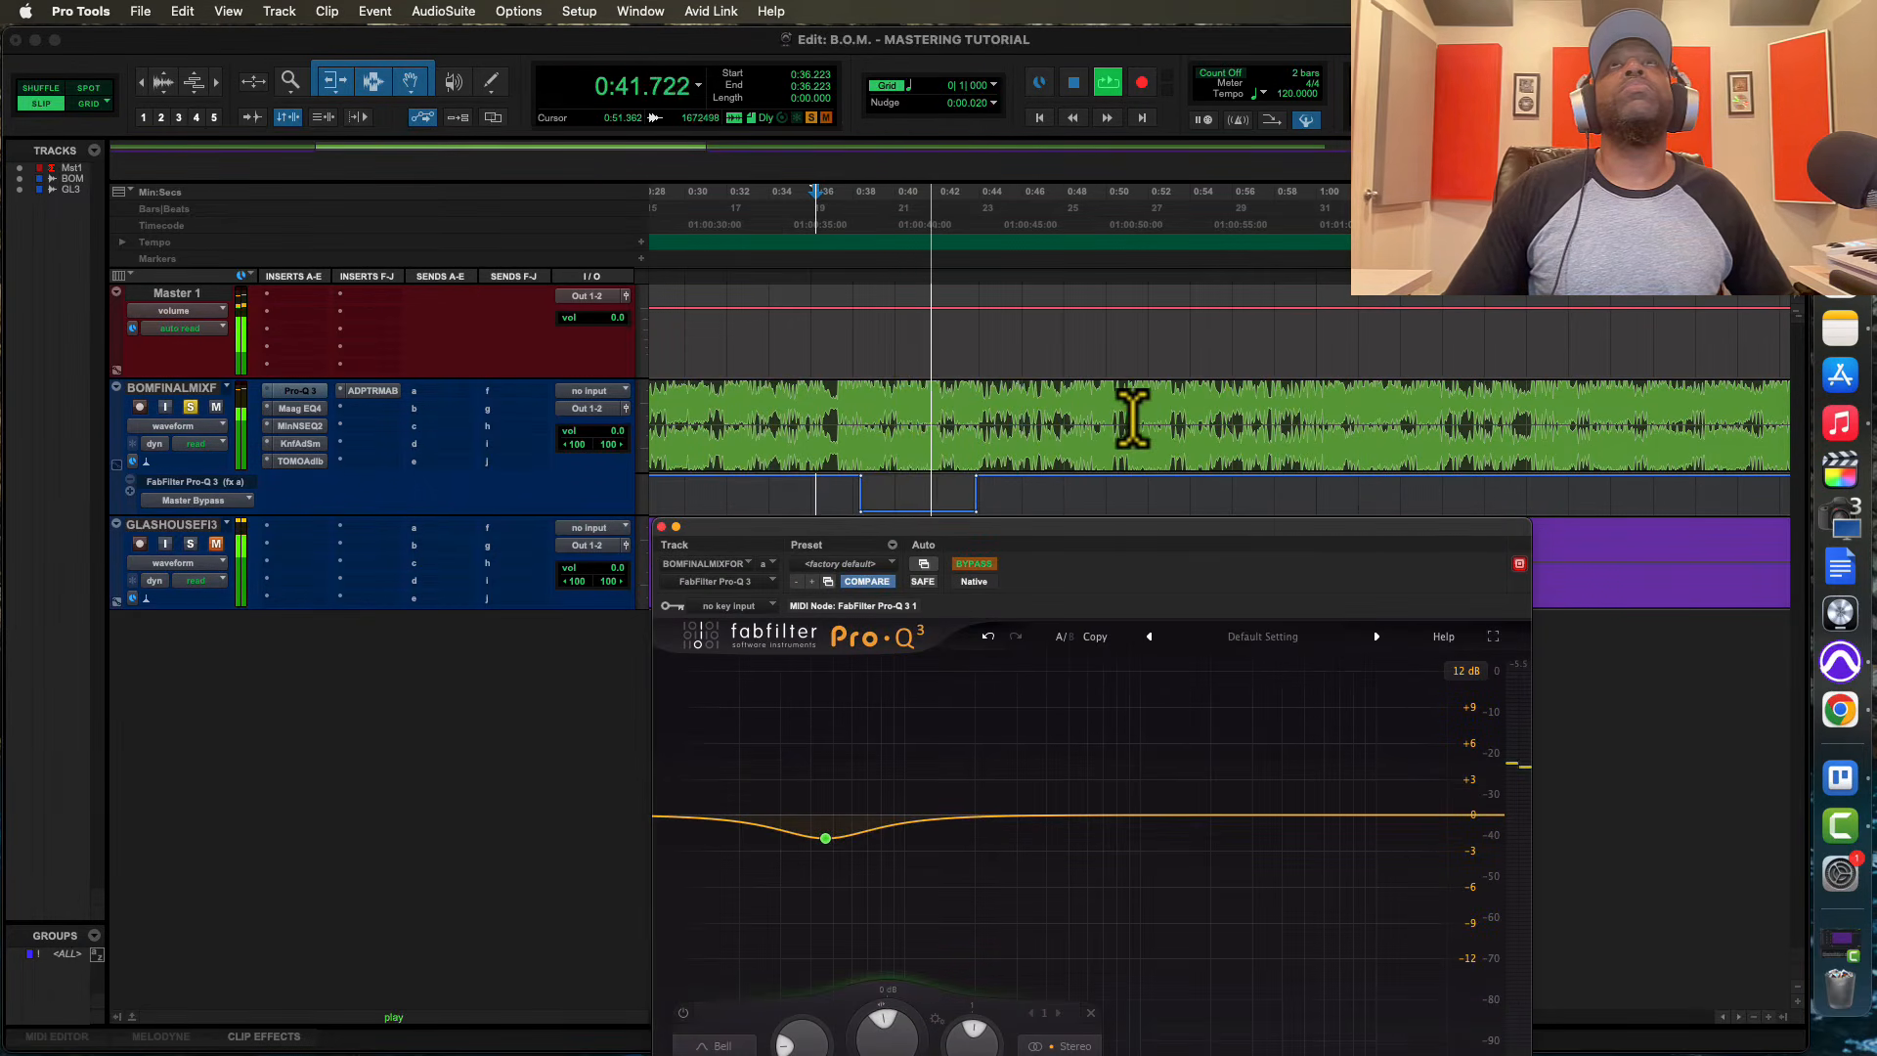
{"action": "key", "text": "space"}
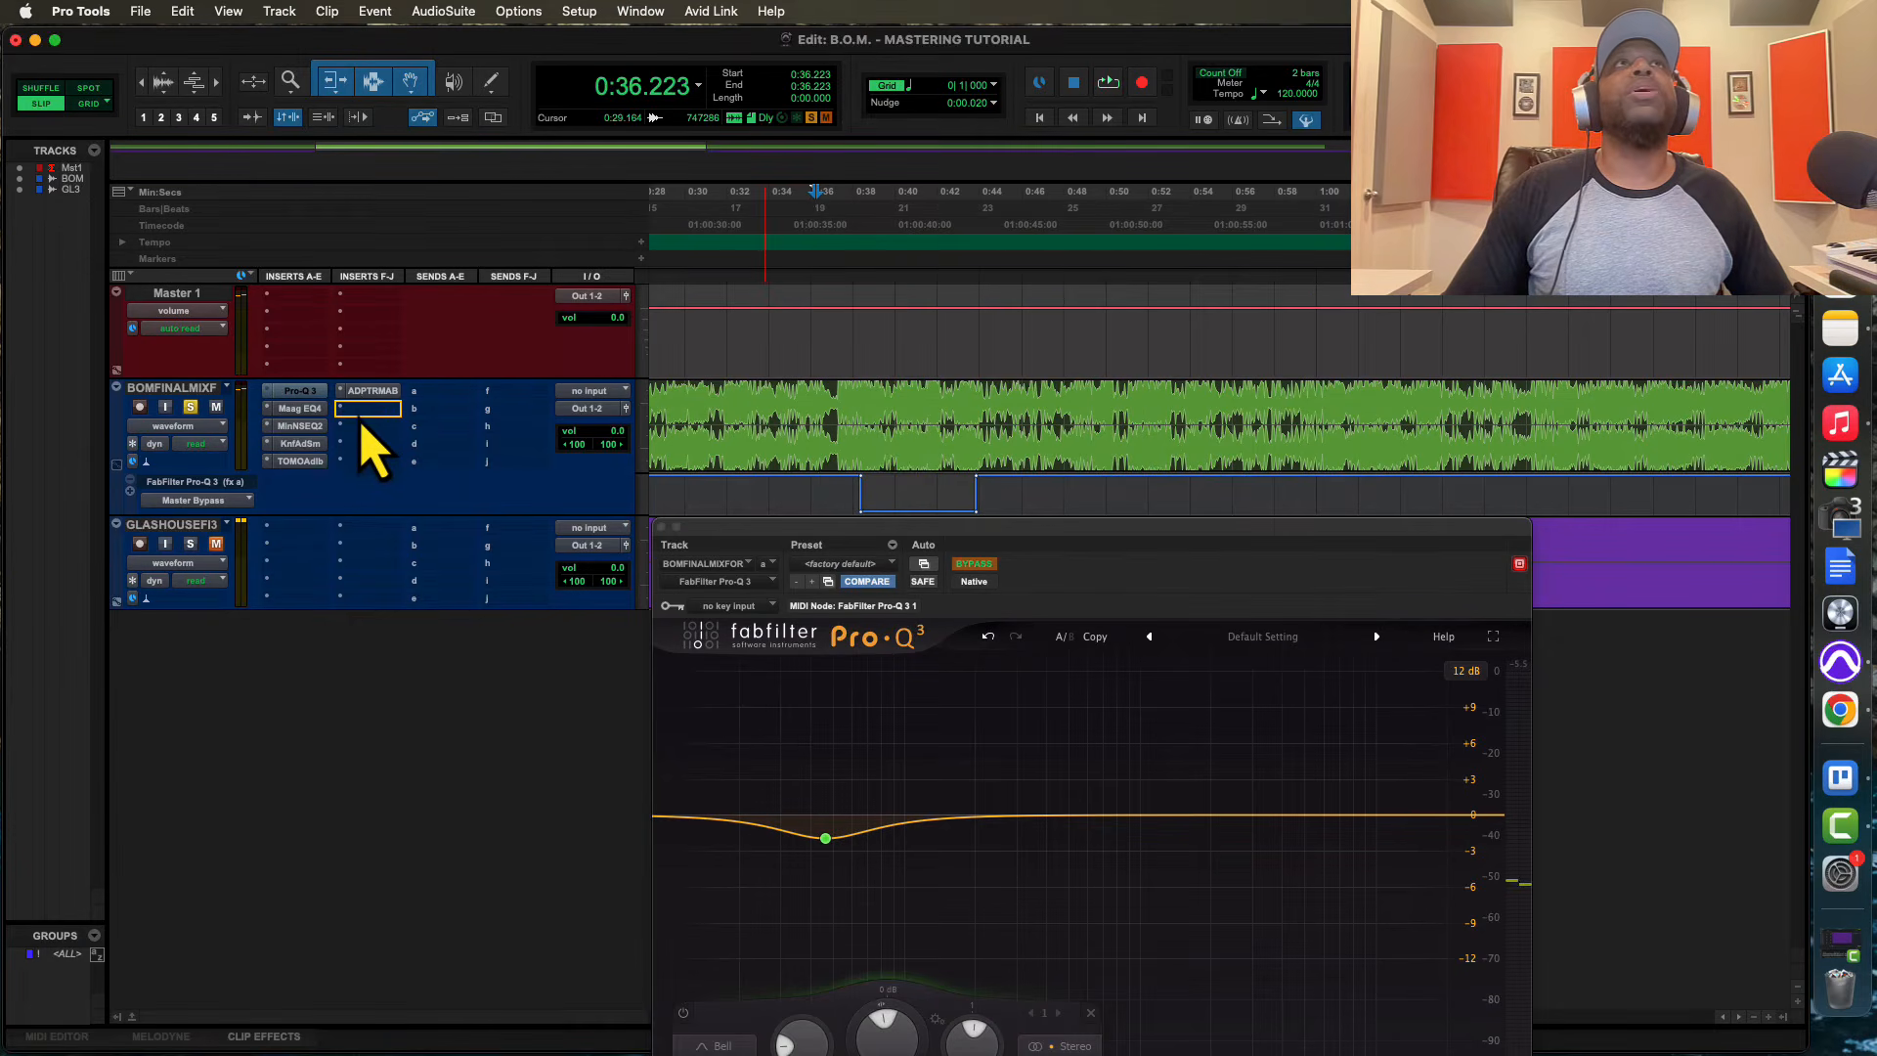
Insert a second Pro-Q 3 ahead of MetricAB on the final mix track and make the original Pro-Q 3 inactive
{"action": "left_click_drag", "start_coordinate": [360, 420], "coordinate": [343, 399]}
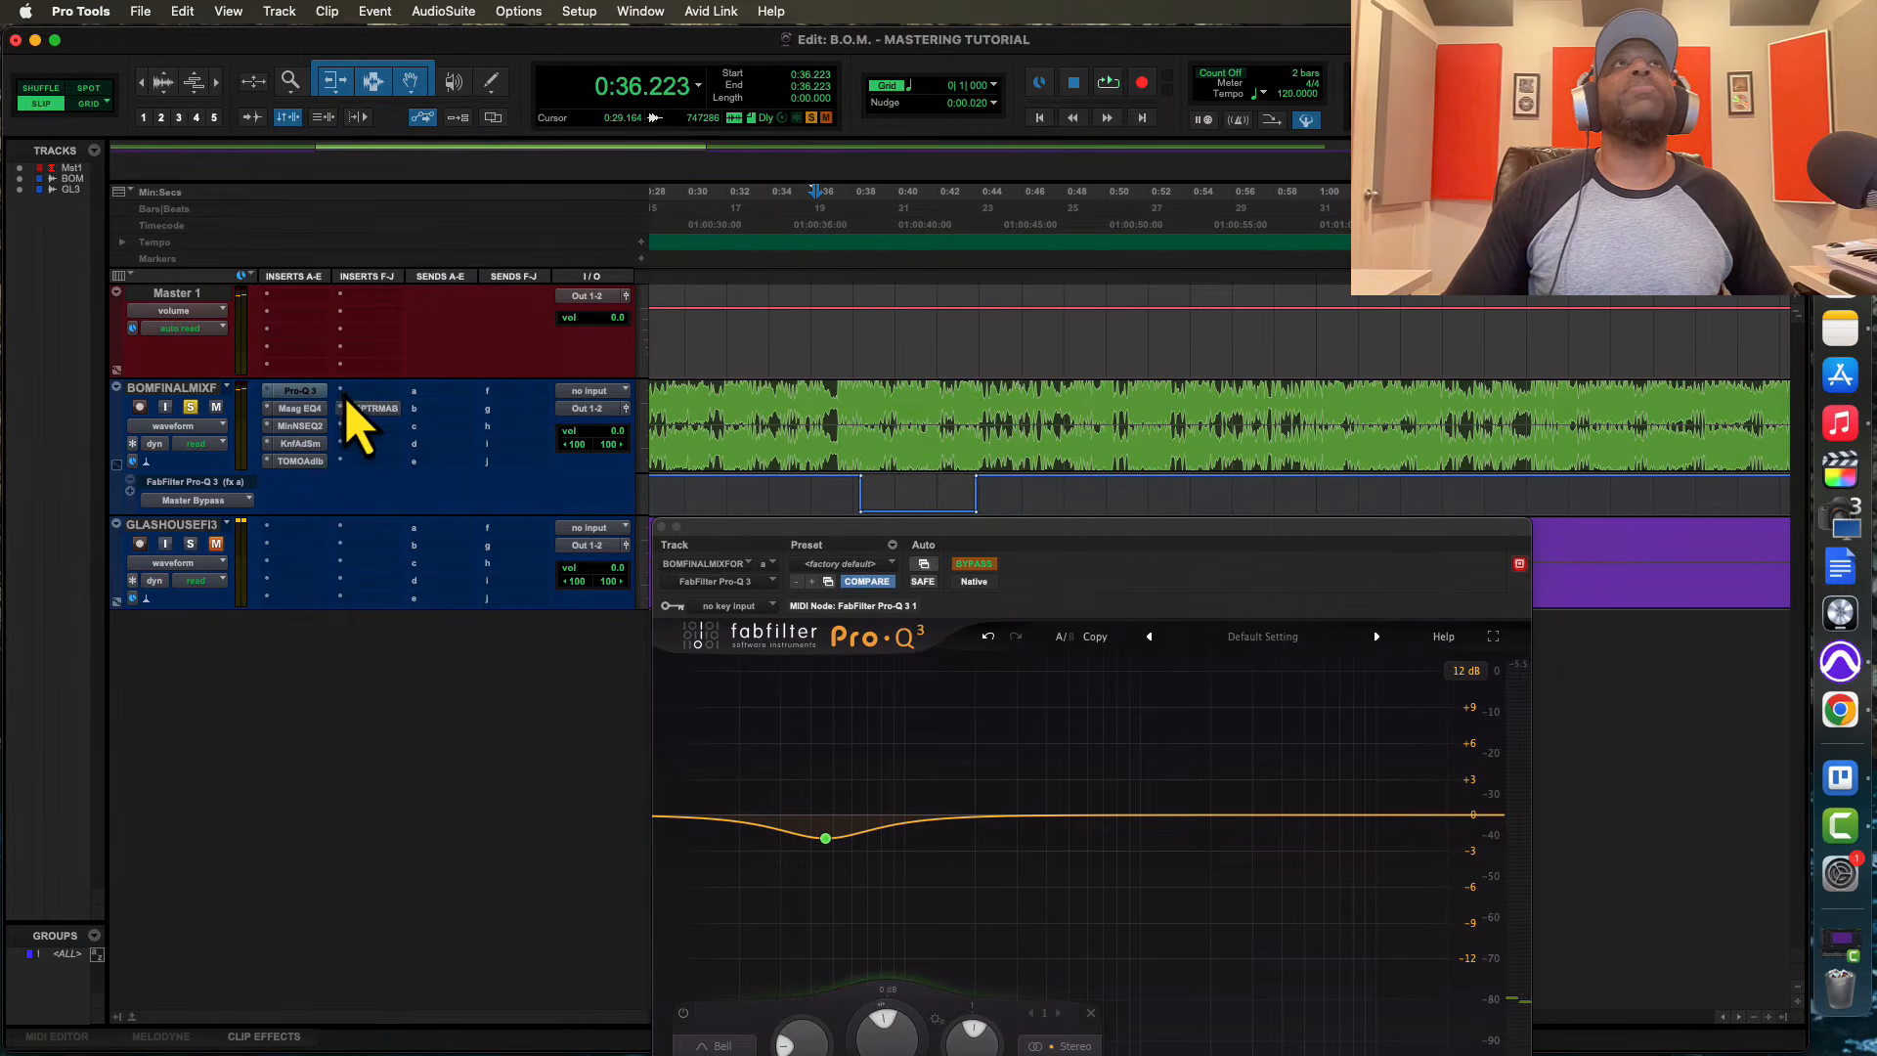
{"action": "left_click", "coordinate": [346, 397]}
{"action": "left_click", "coordinate": [448, 368]}
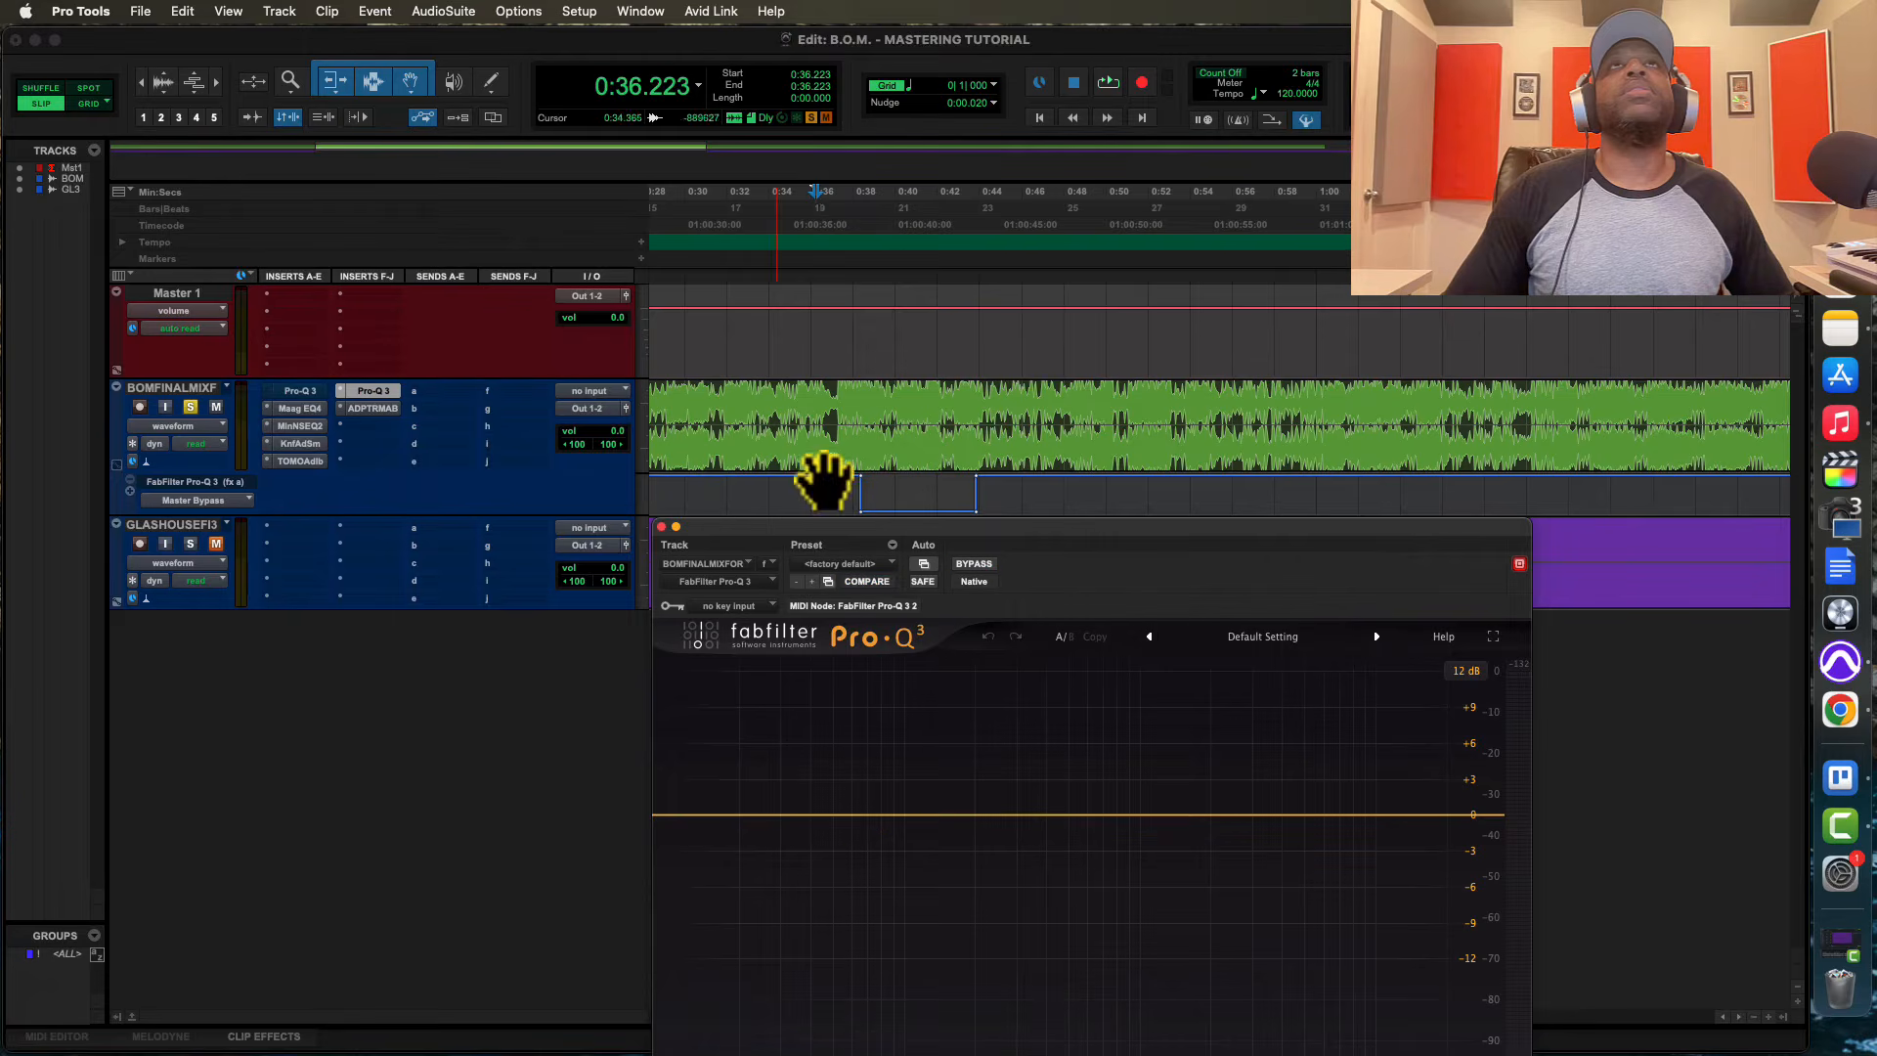
{"action": "left_click", "coordinate": [299, 392], "text": "ctrl+super"}
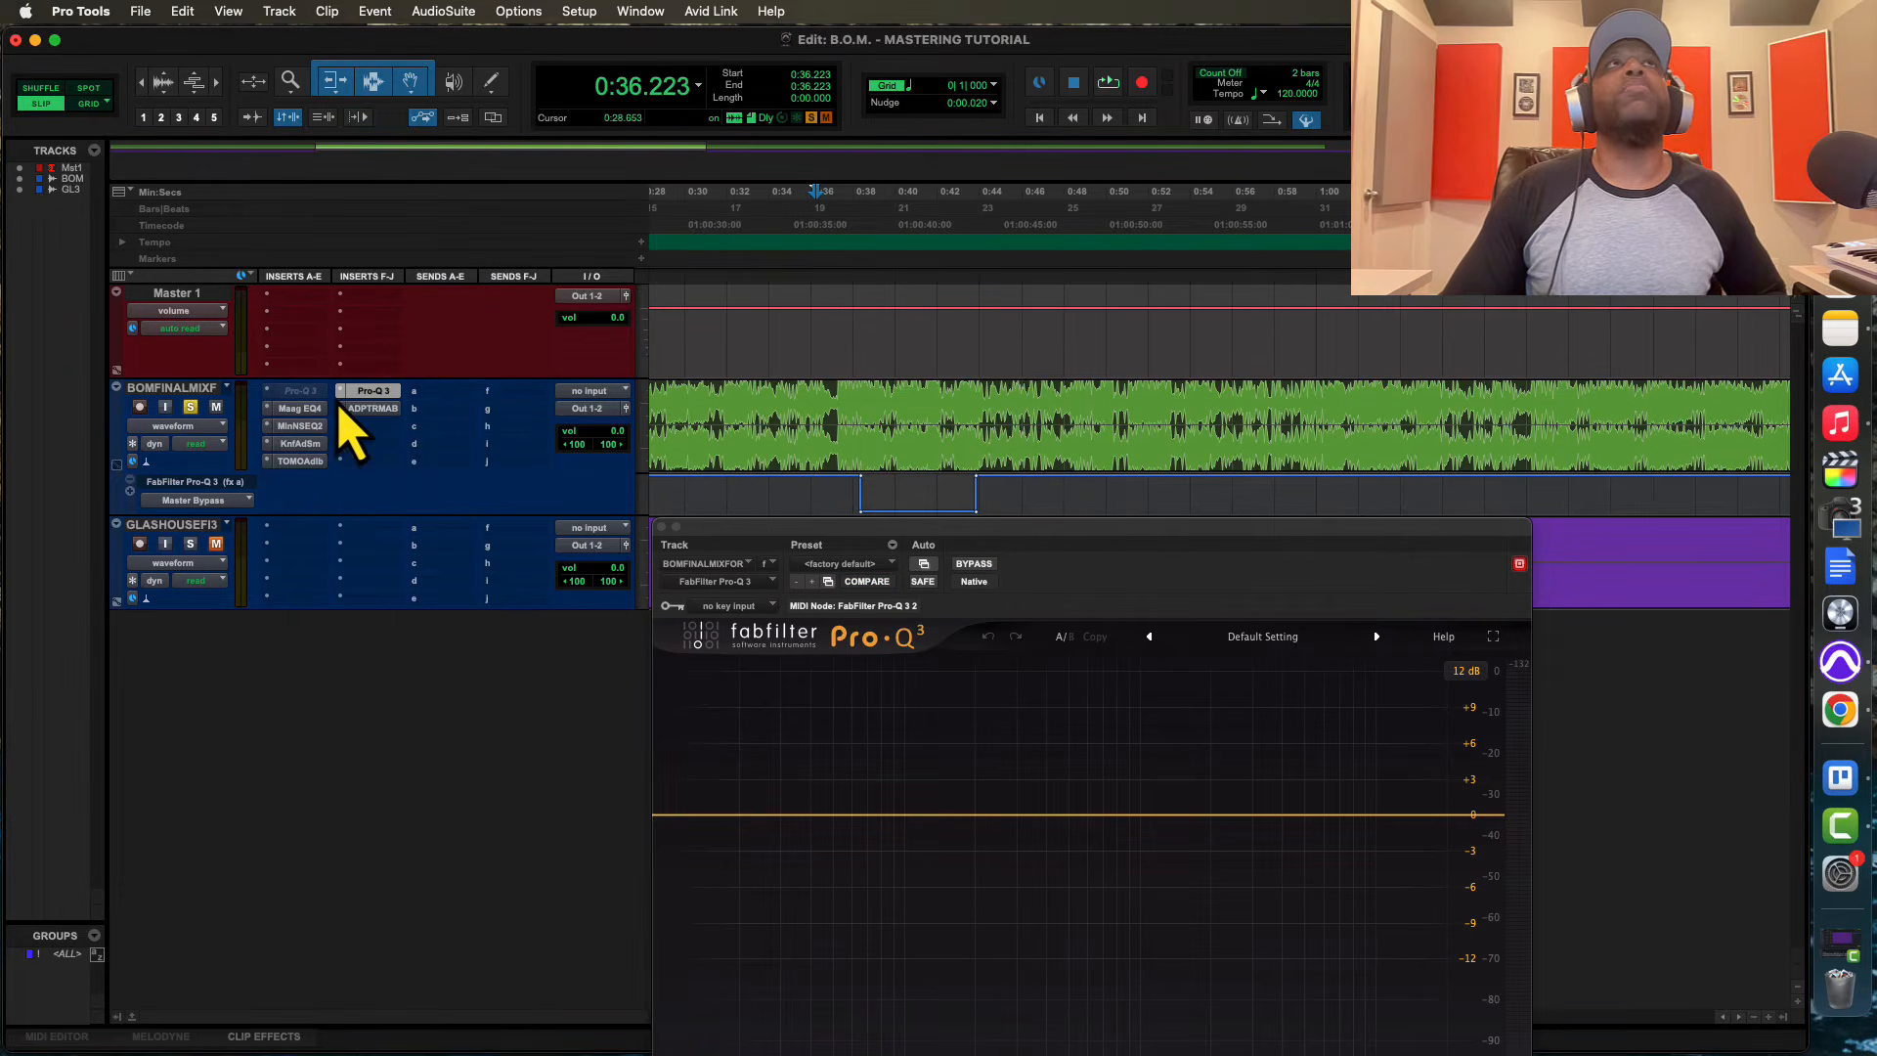
Add a narrow bell boost of about +6 dB at about 431 Hz with Q 5.789 in the new Pro-Q 3 while auditioning
{"action": "key", "text": "space"}
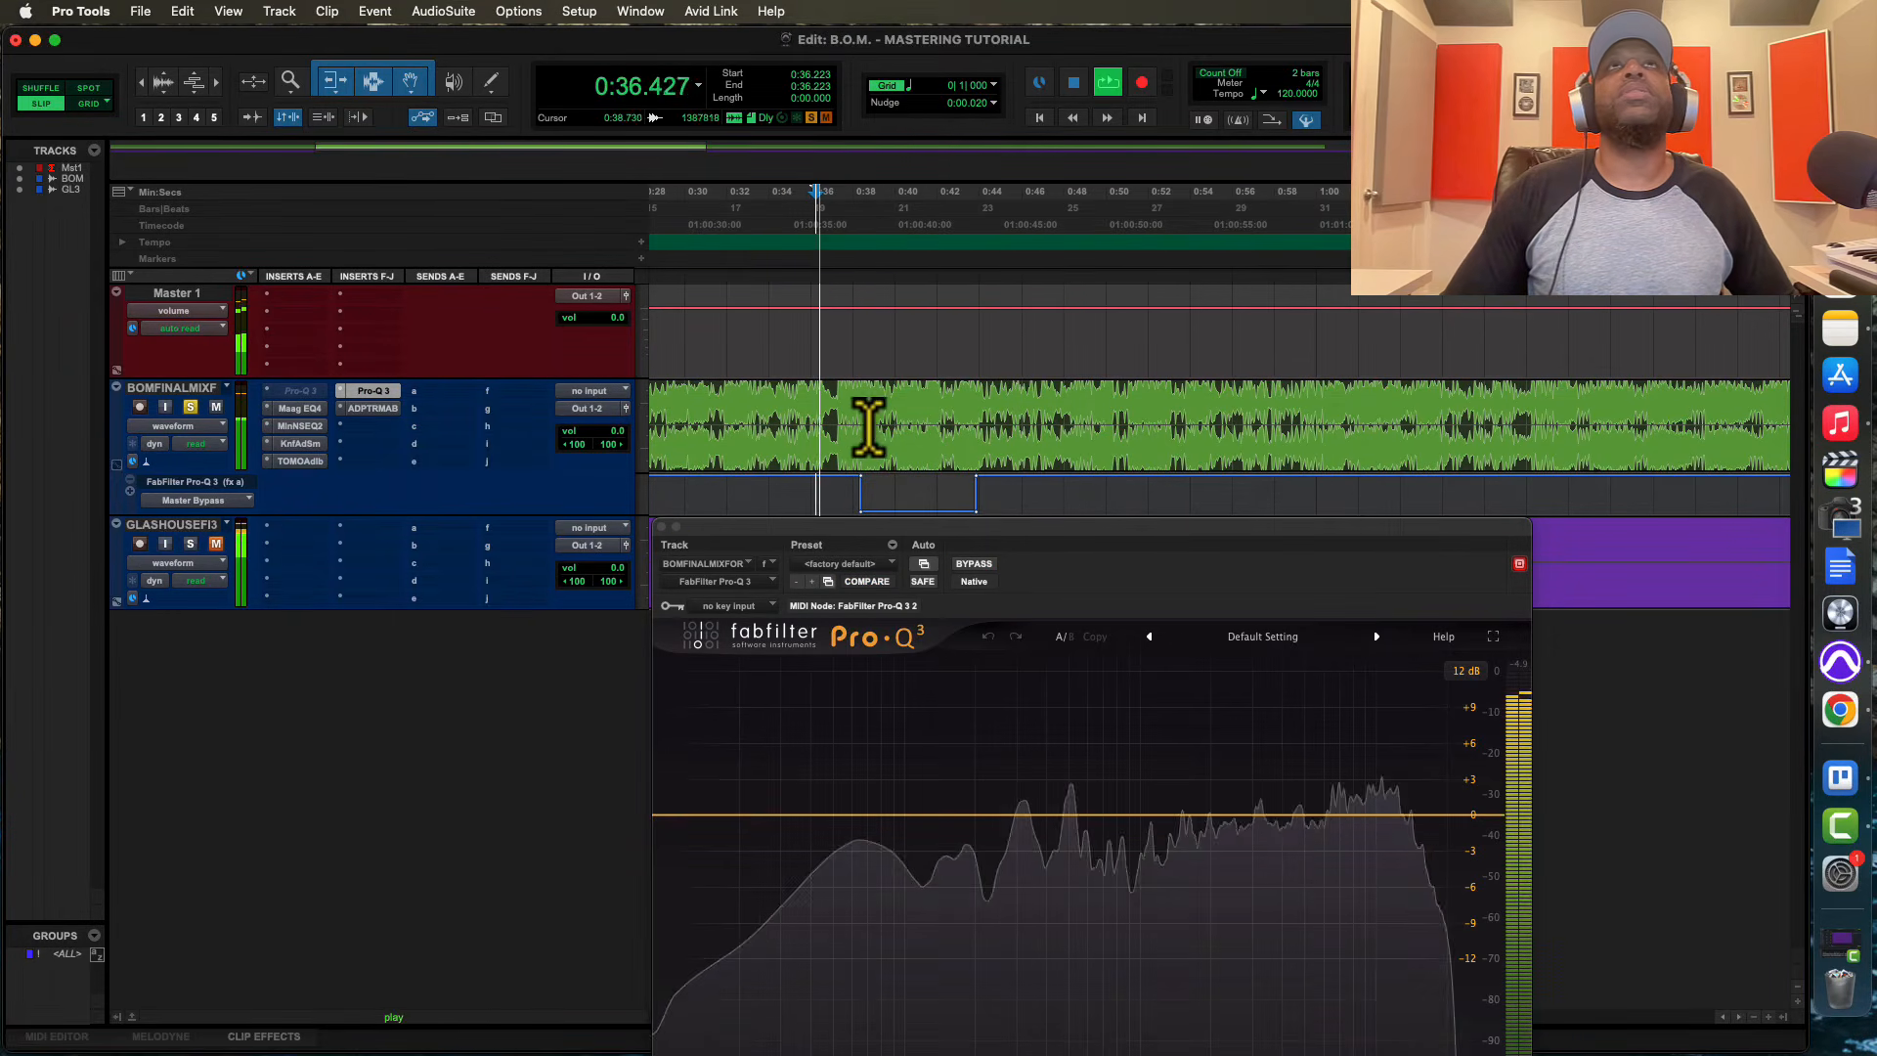
{"action": "left_click_drag", "start_coordinate": [1042, 821], "coordinate": [1054, 744]}
{"action": "scroll", "coordinate": [1029, 763], "scroll_direction": "up", "scroll_amount": 5}
{"action": "scroll", "coordinate": [1054, 745], "scroll_direction": "up", "scroll_amount": 3}
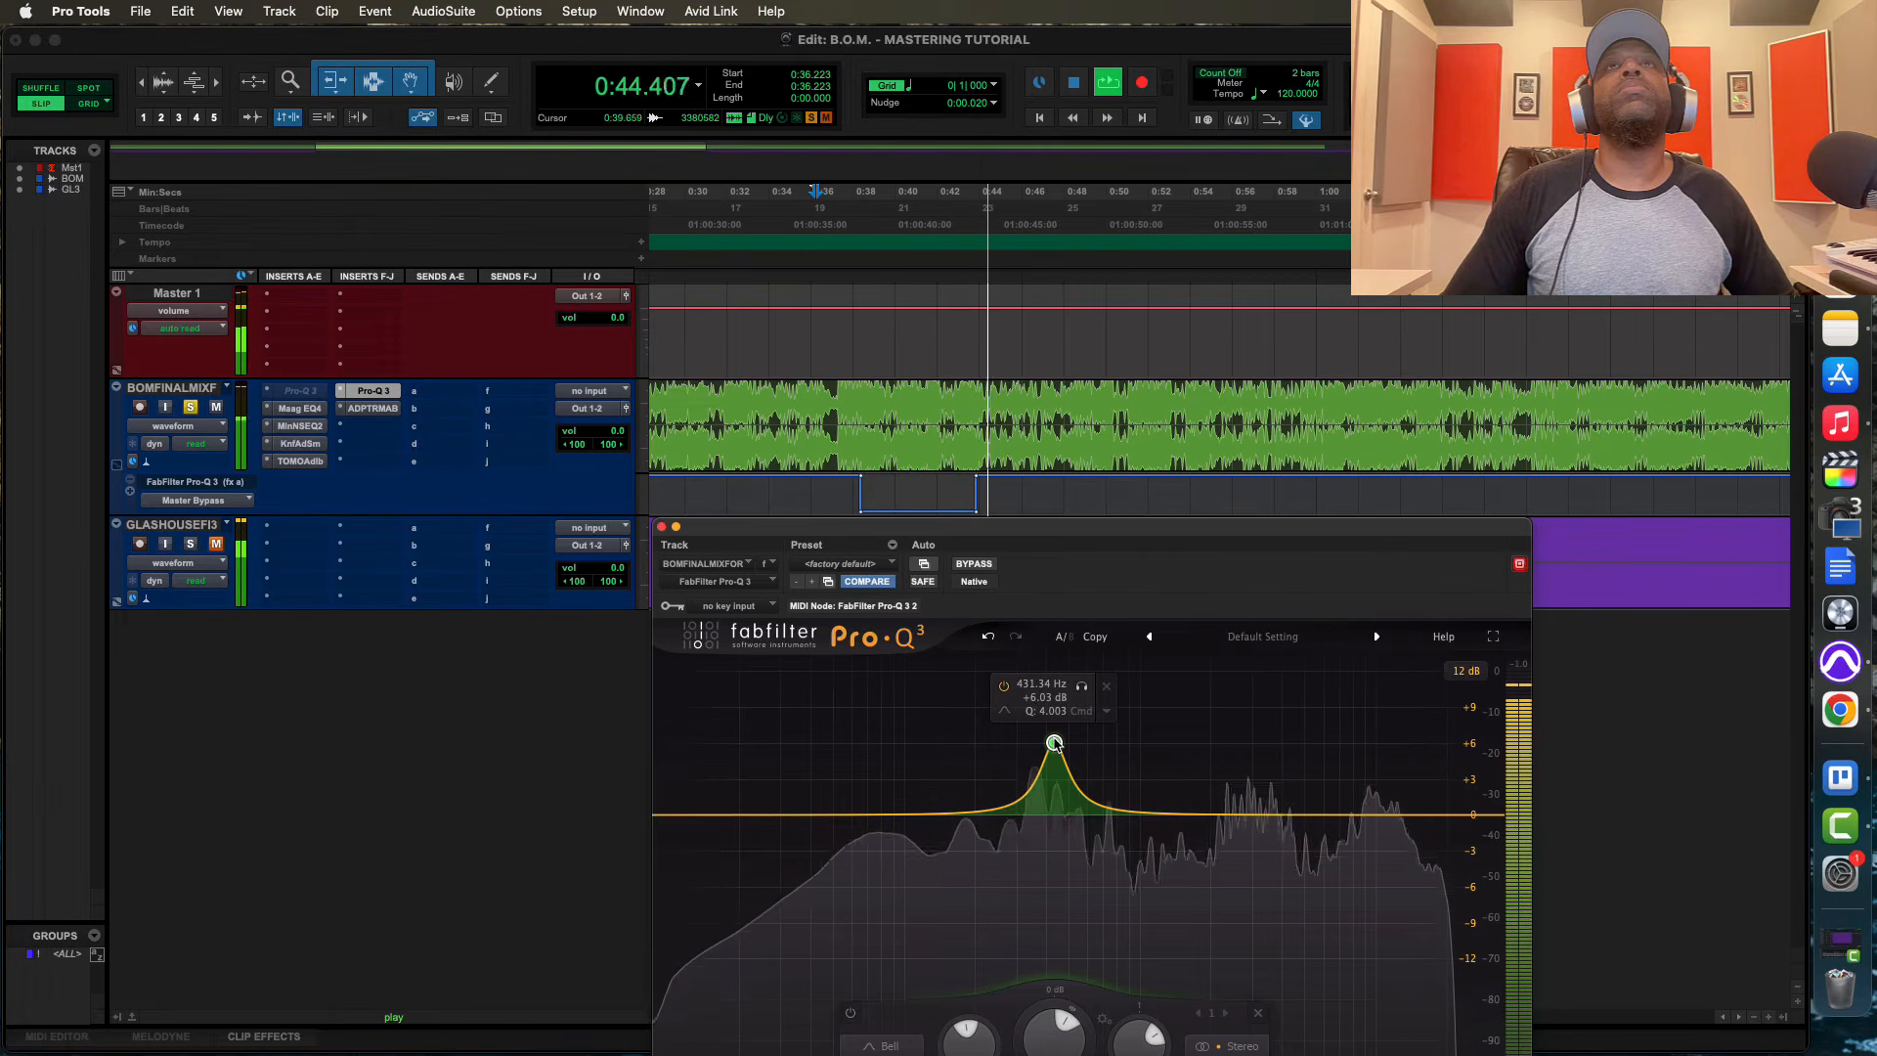
{"action": "scroll", "coordinate": [1054, 743], "scroll_direction": "up", "scroll_amount": 1}
{"action": "key", "text": "space"}
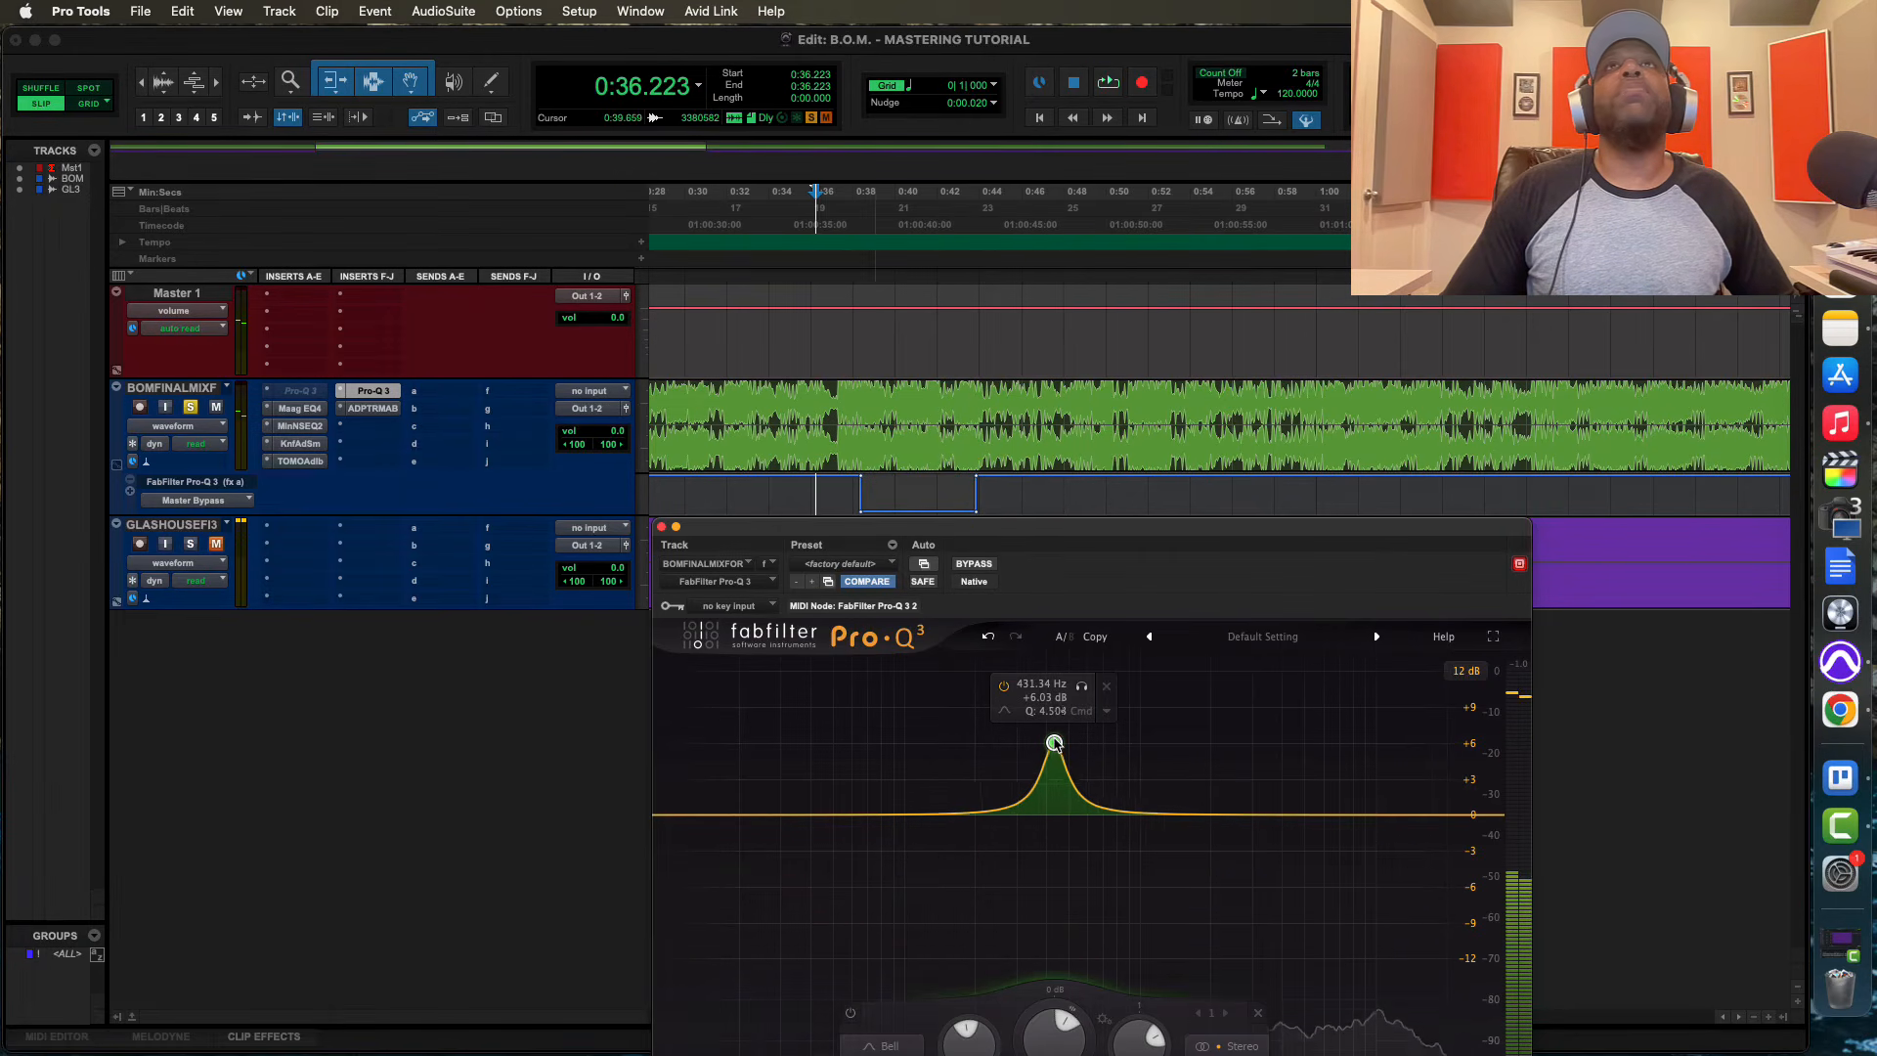
{"action": "scroll", "coordinate": [1054, 743], "scroll_direction": "up", "scroll_amount": 2}
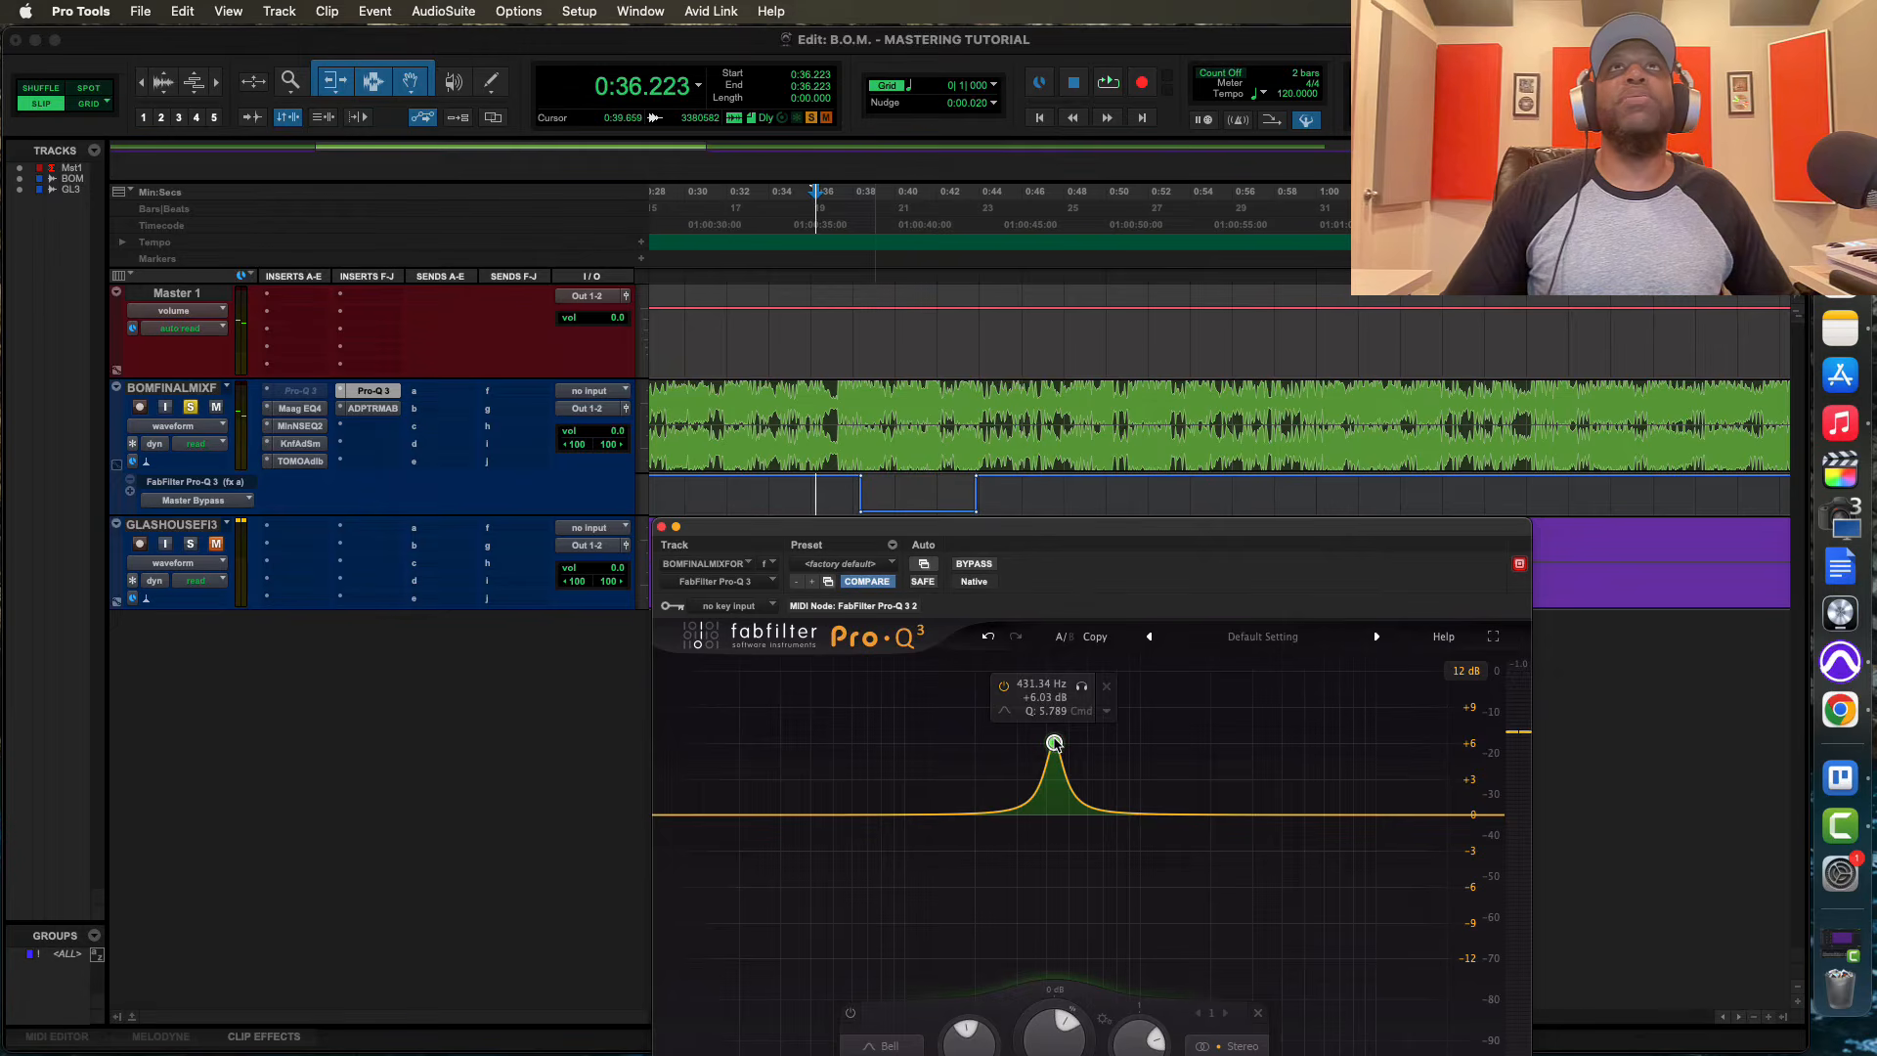
{"action": "key", "text": "space"}
Turn the boosted band into a shallow cut of about -1.5 dB and compare the playing mix with the EQ bypassed and active
{"action": "key", "text": "space"}
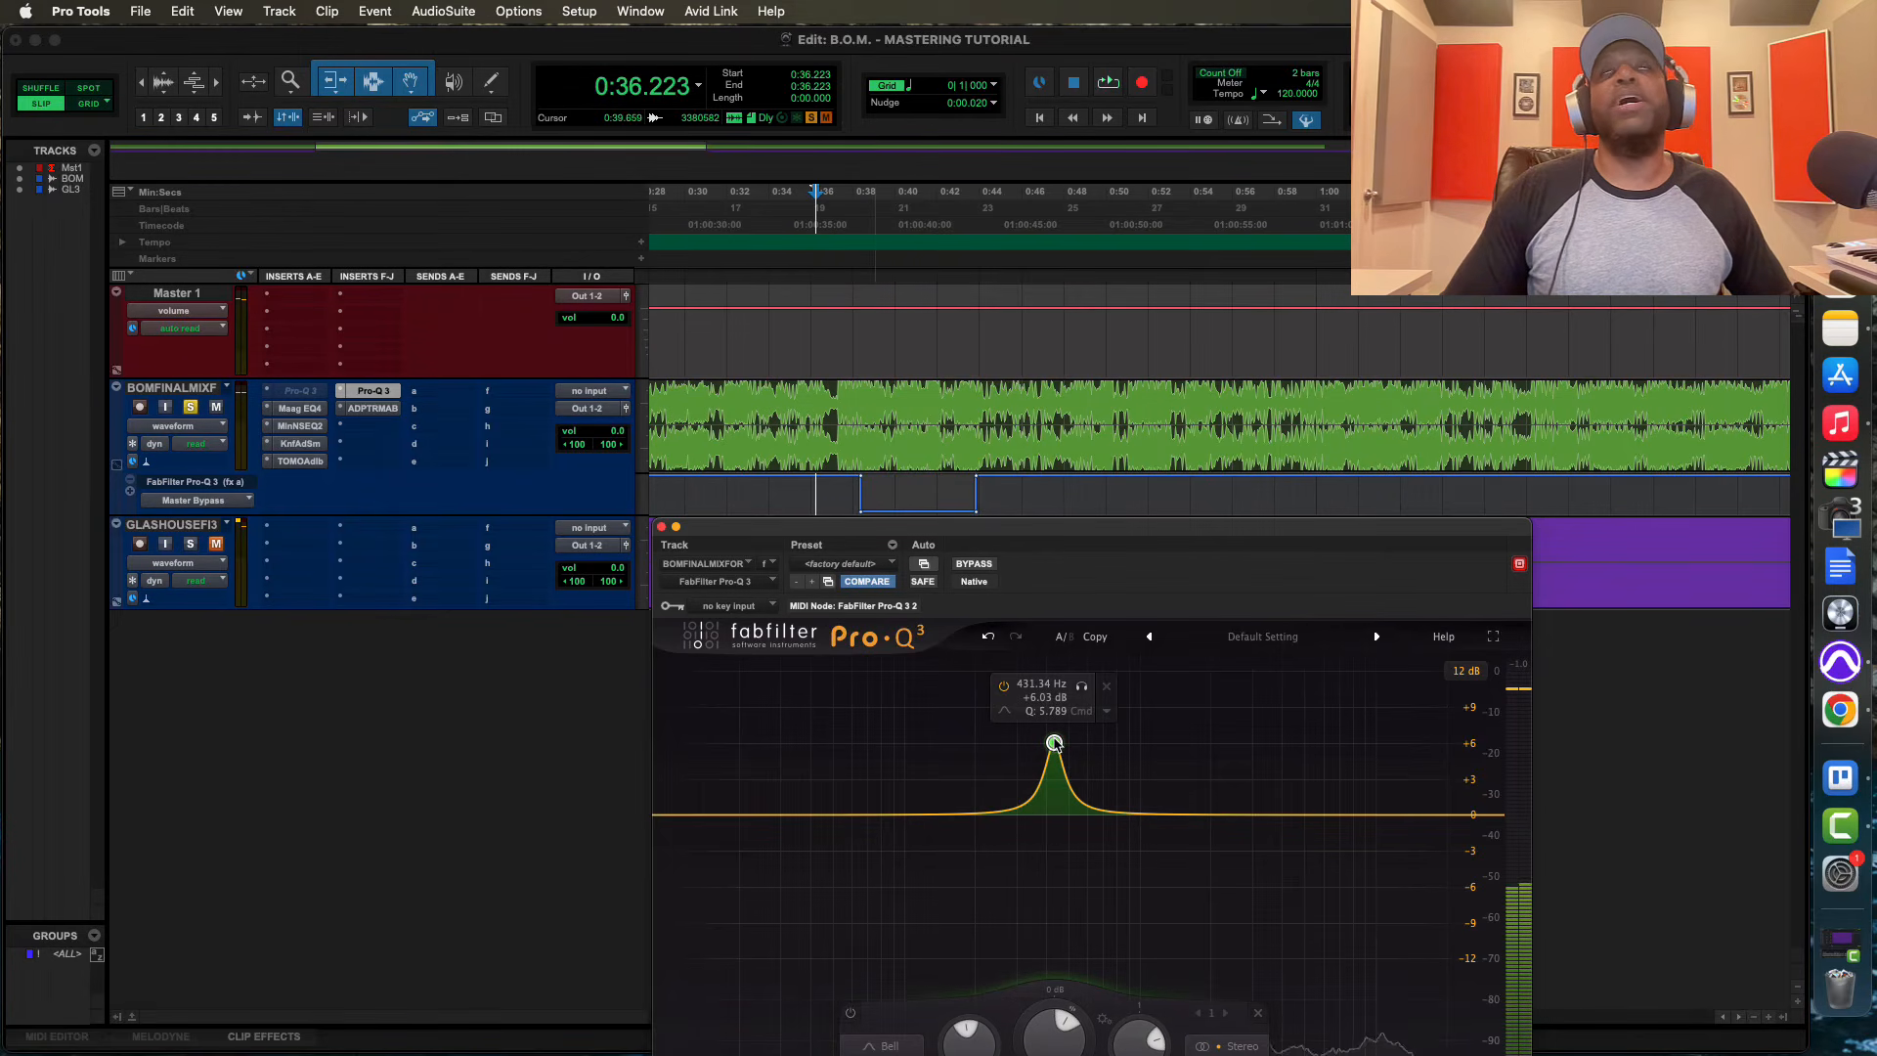
{"action": "key", "text": "space"}
{"action": "left_click_drag", "start_coordinate": [1054, 744], "coordinate": [1062, 833]}
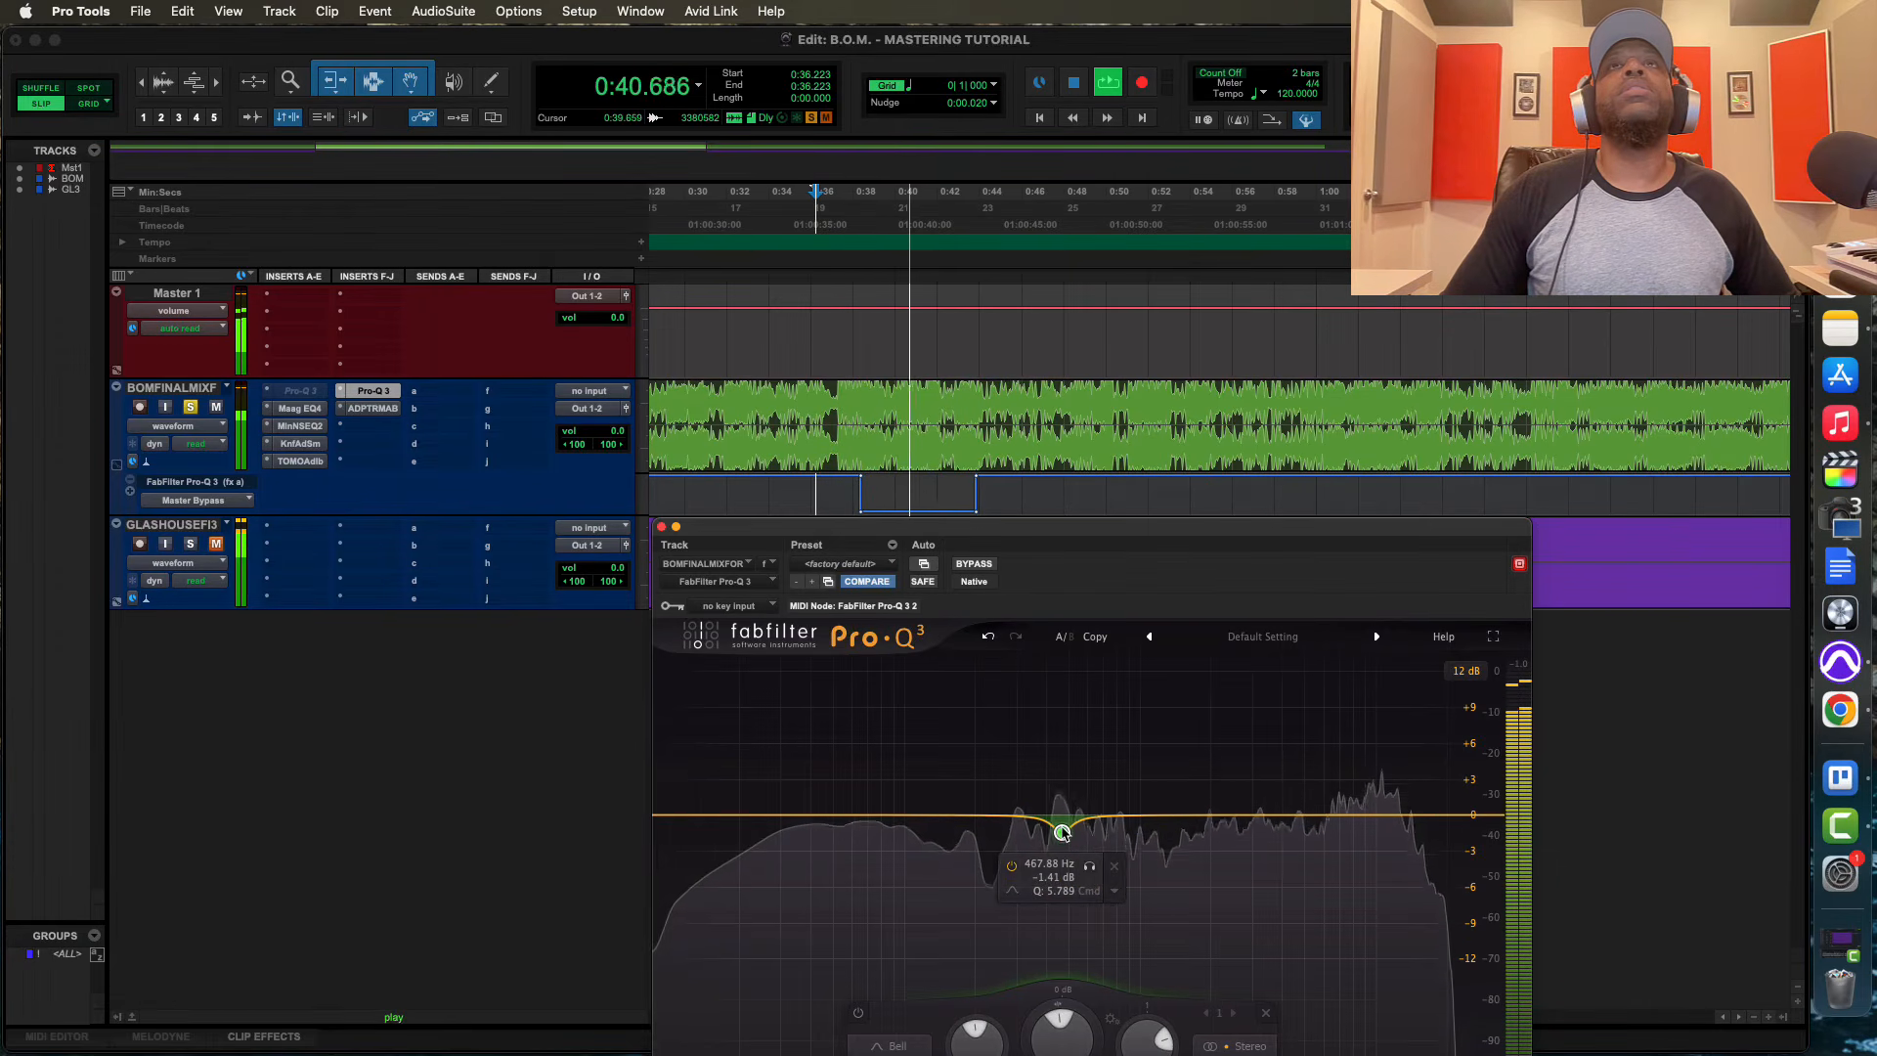
{"action": "left_click", "coordinate": [978, 565]}
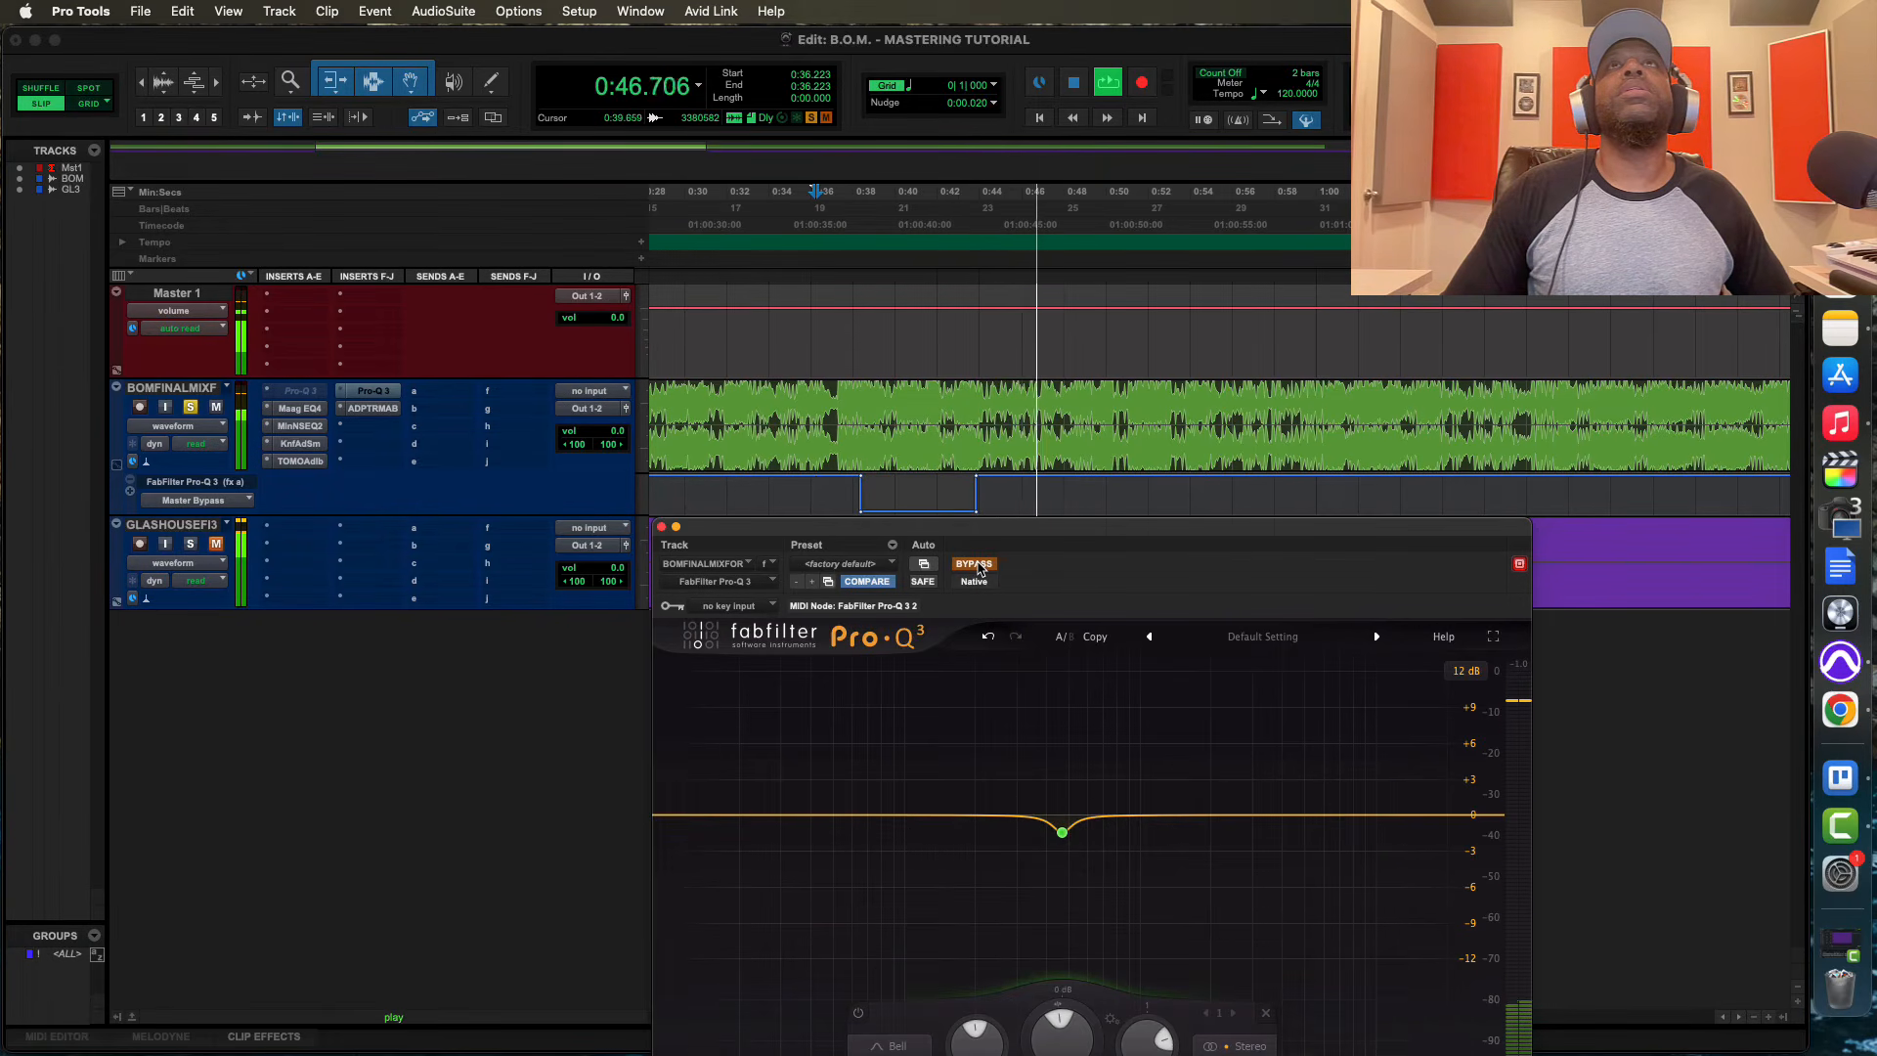
{"action": "left_click", "coordinate": [978, 565]}
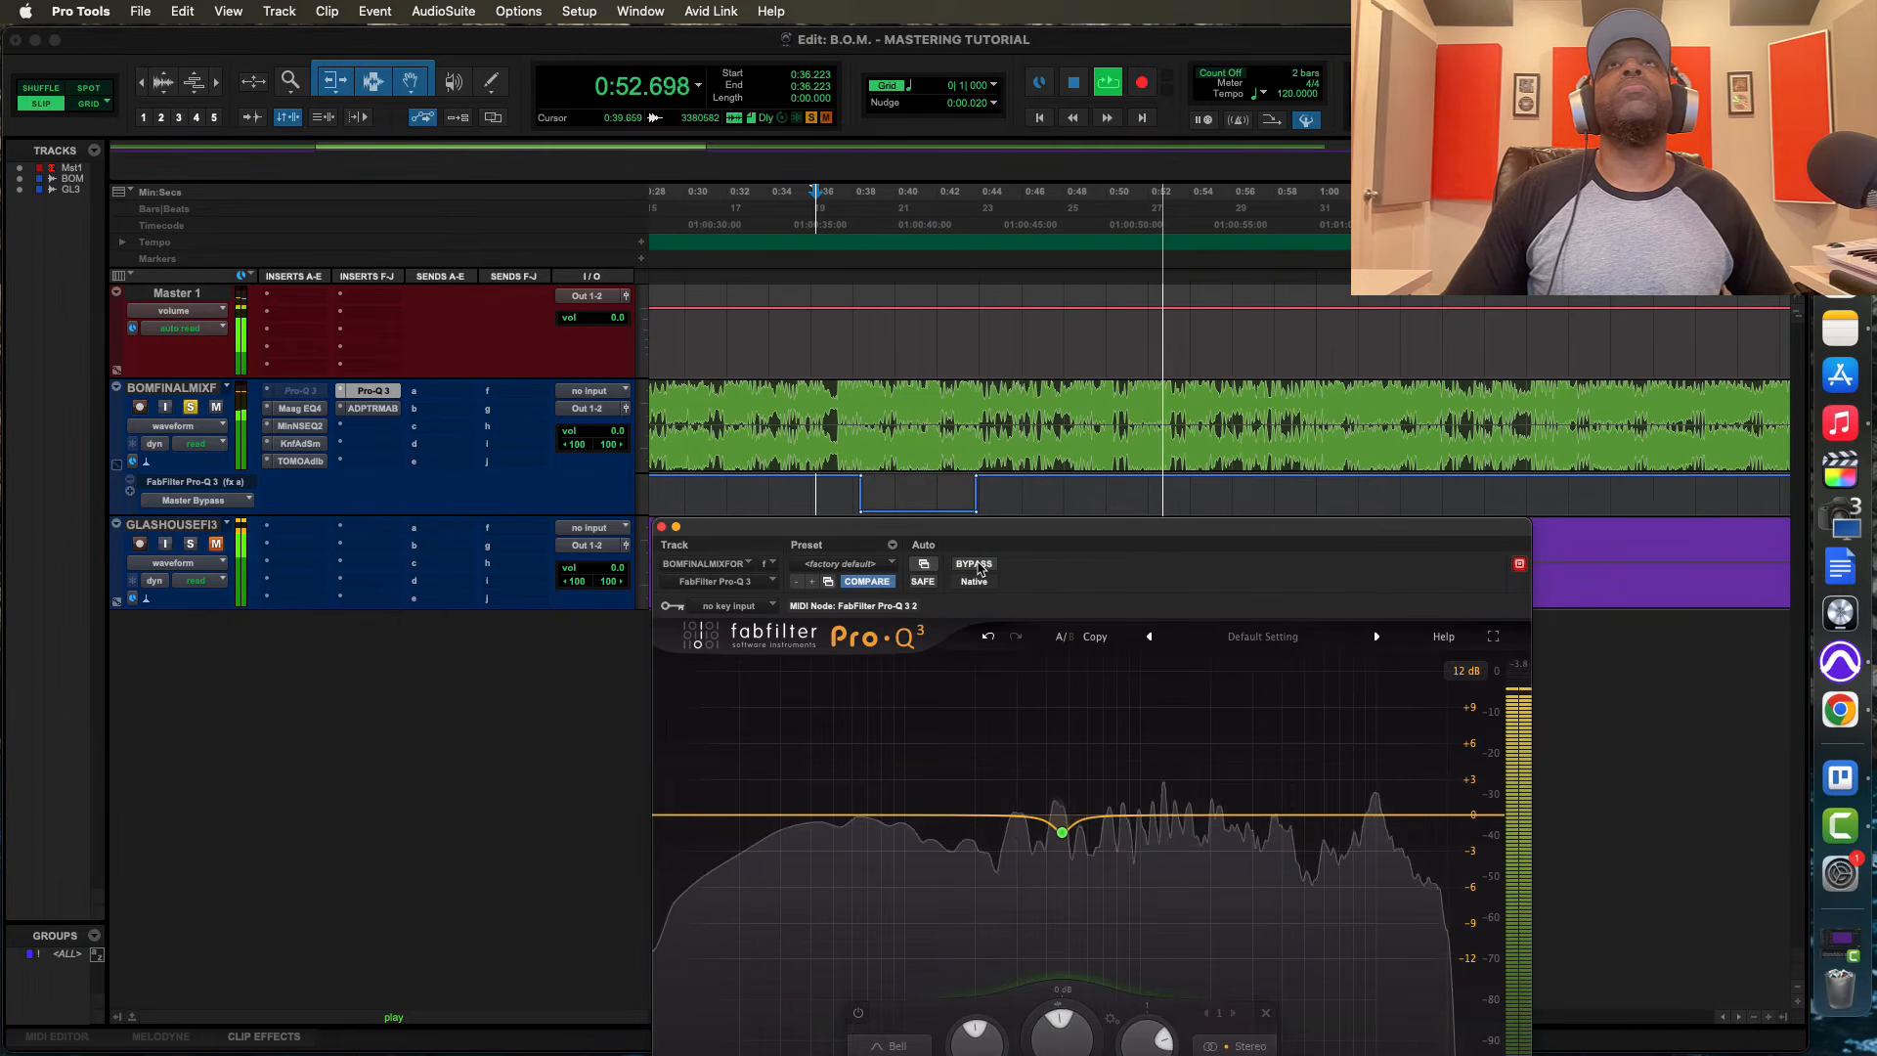
{"action": "key", "text": "space"}
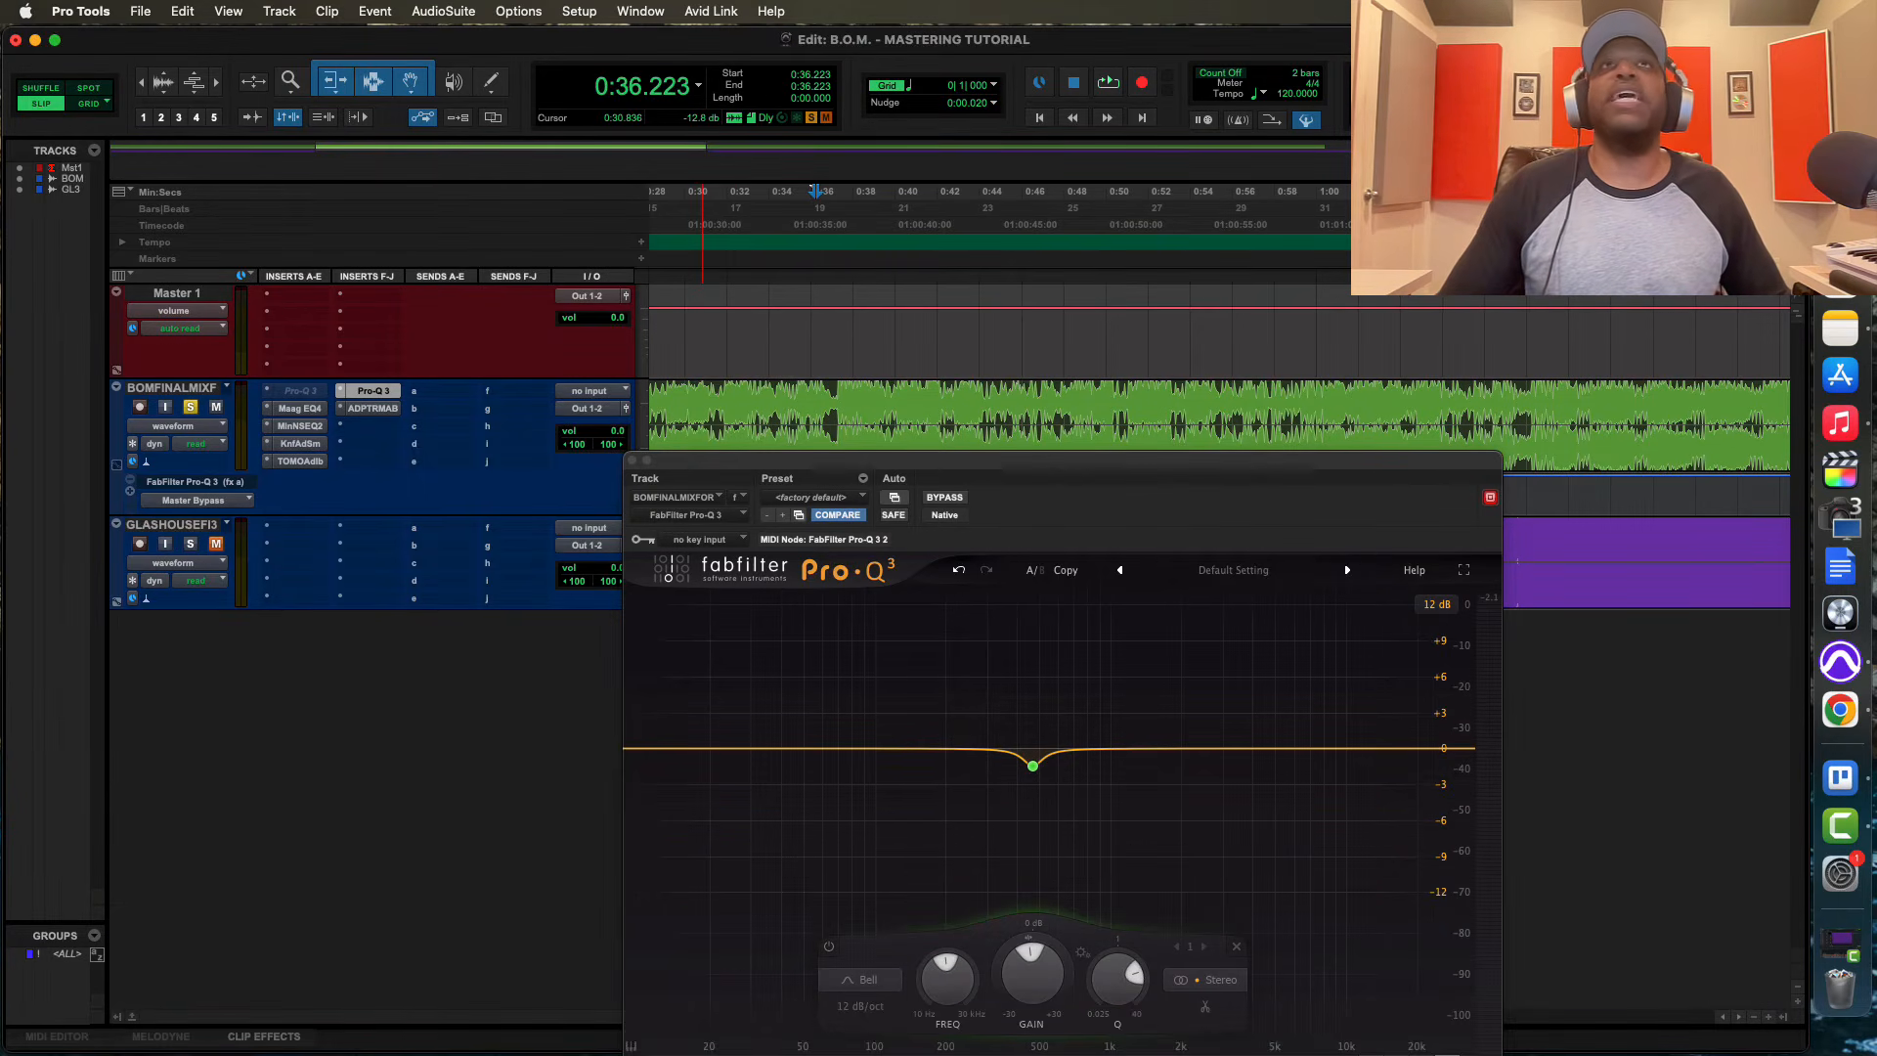
Move the new Pro-Q 3 into the inactive original's insert slot, accepting the deletion of its automation data
{"action": "left_click_drag", "start_coordinate": [902, 463], "coordinate": [893, 388]}
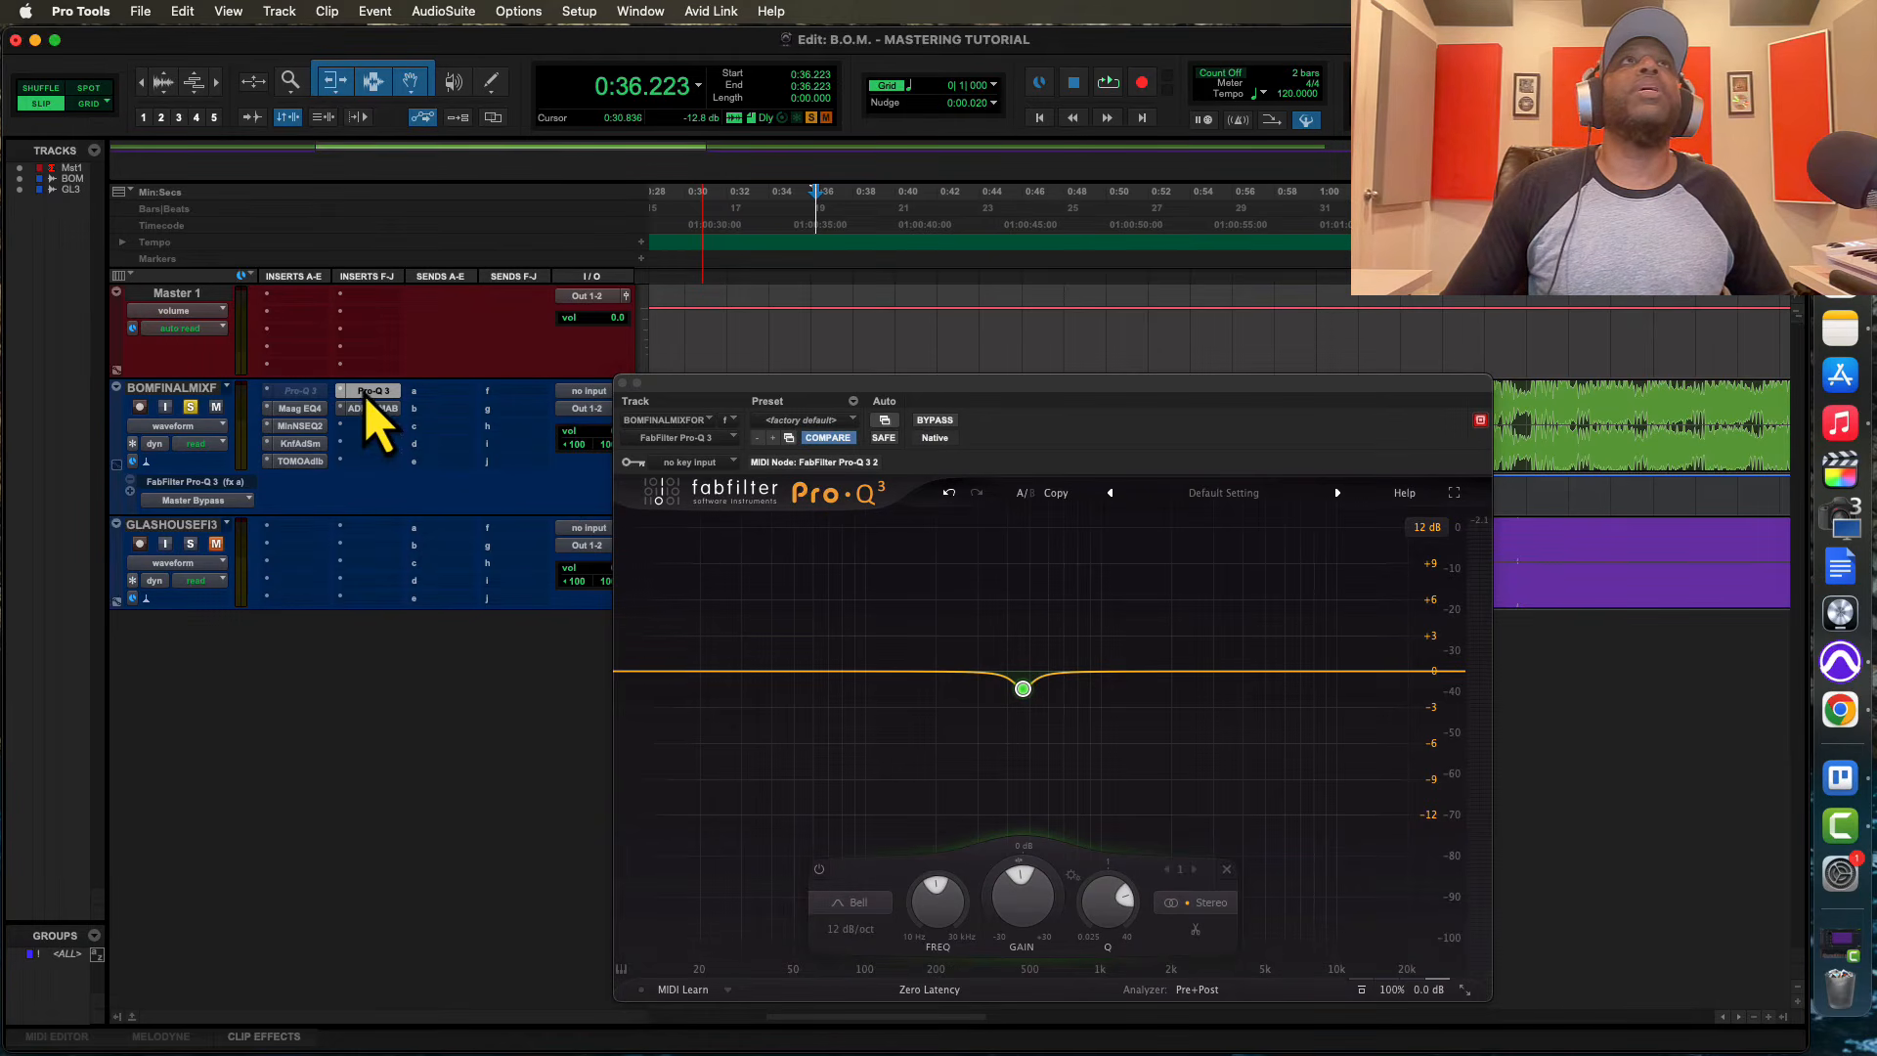
{"action": "left_click_drag", "start_coordinate": [363, 392], "coordinate": [302, 391]}
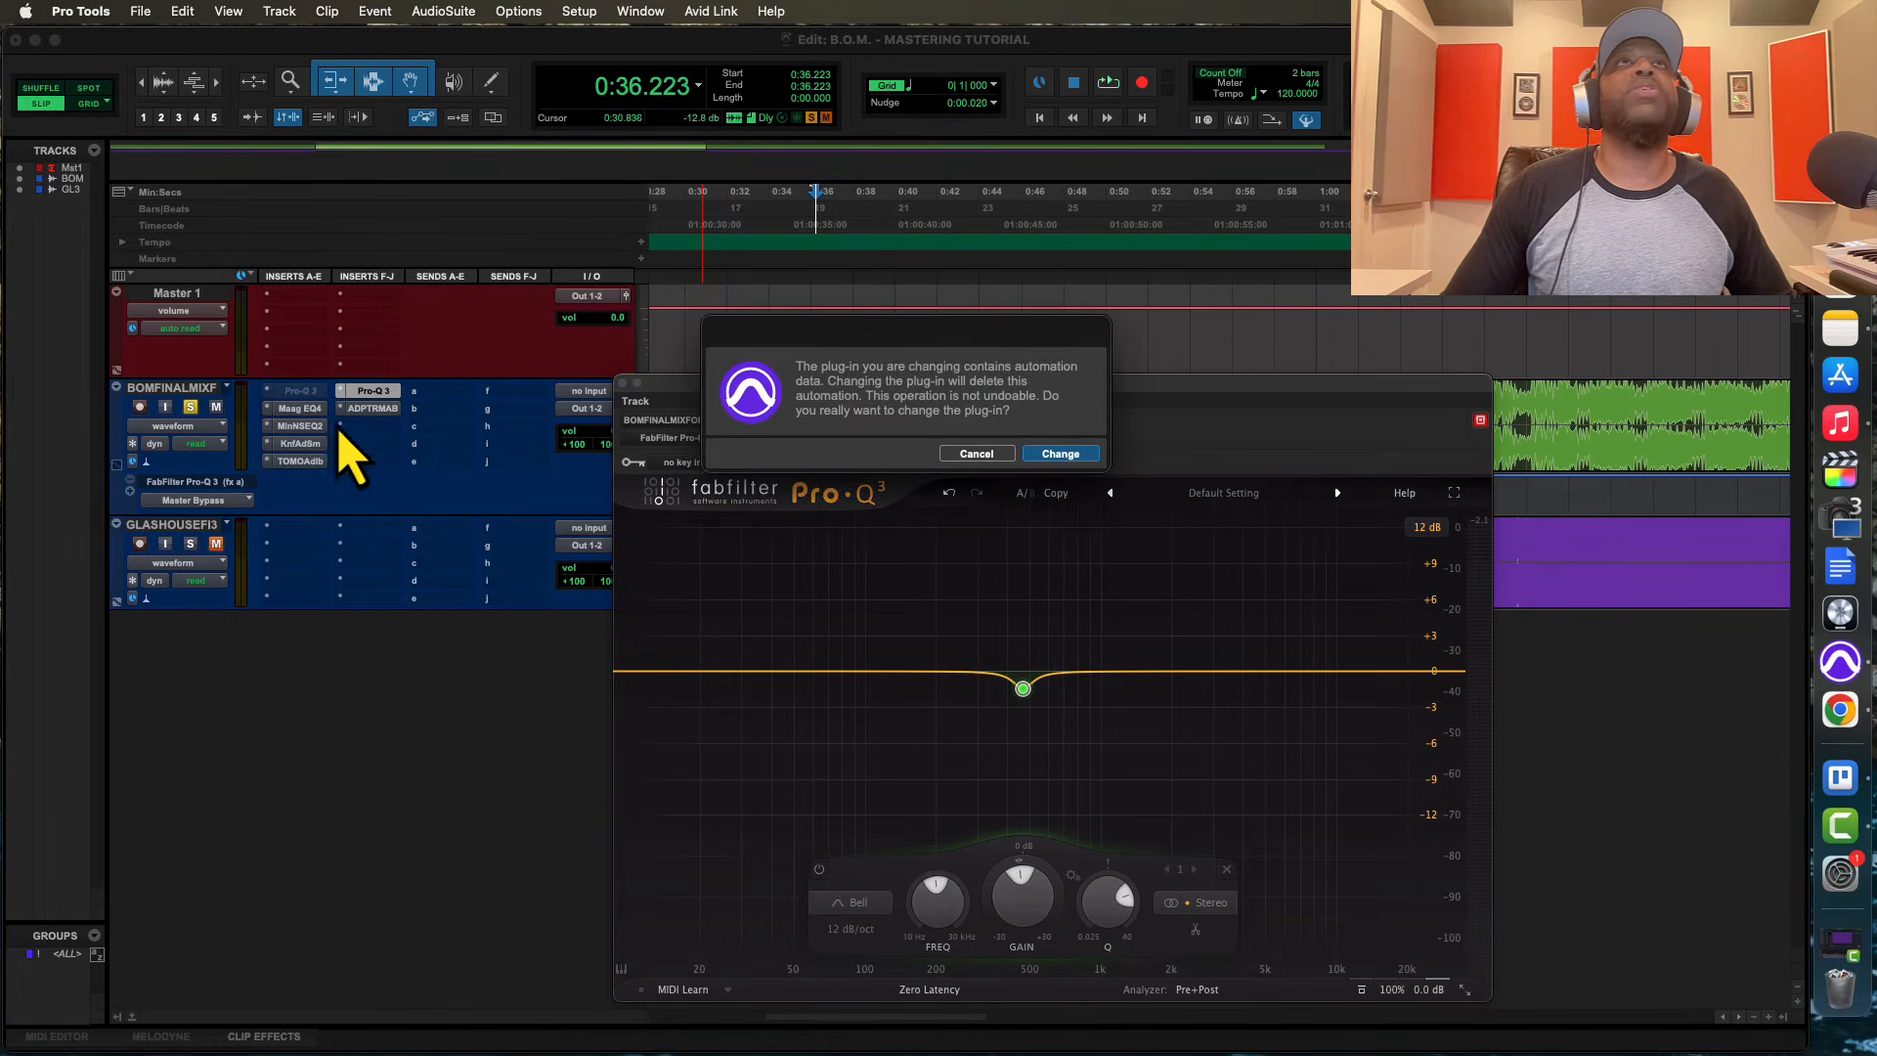
{"action": "left_click", "coordinate": [1062, 455]}
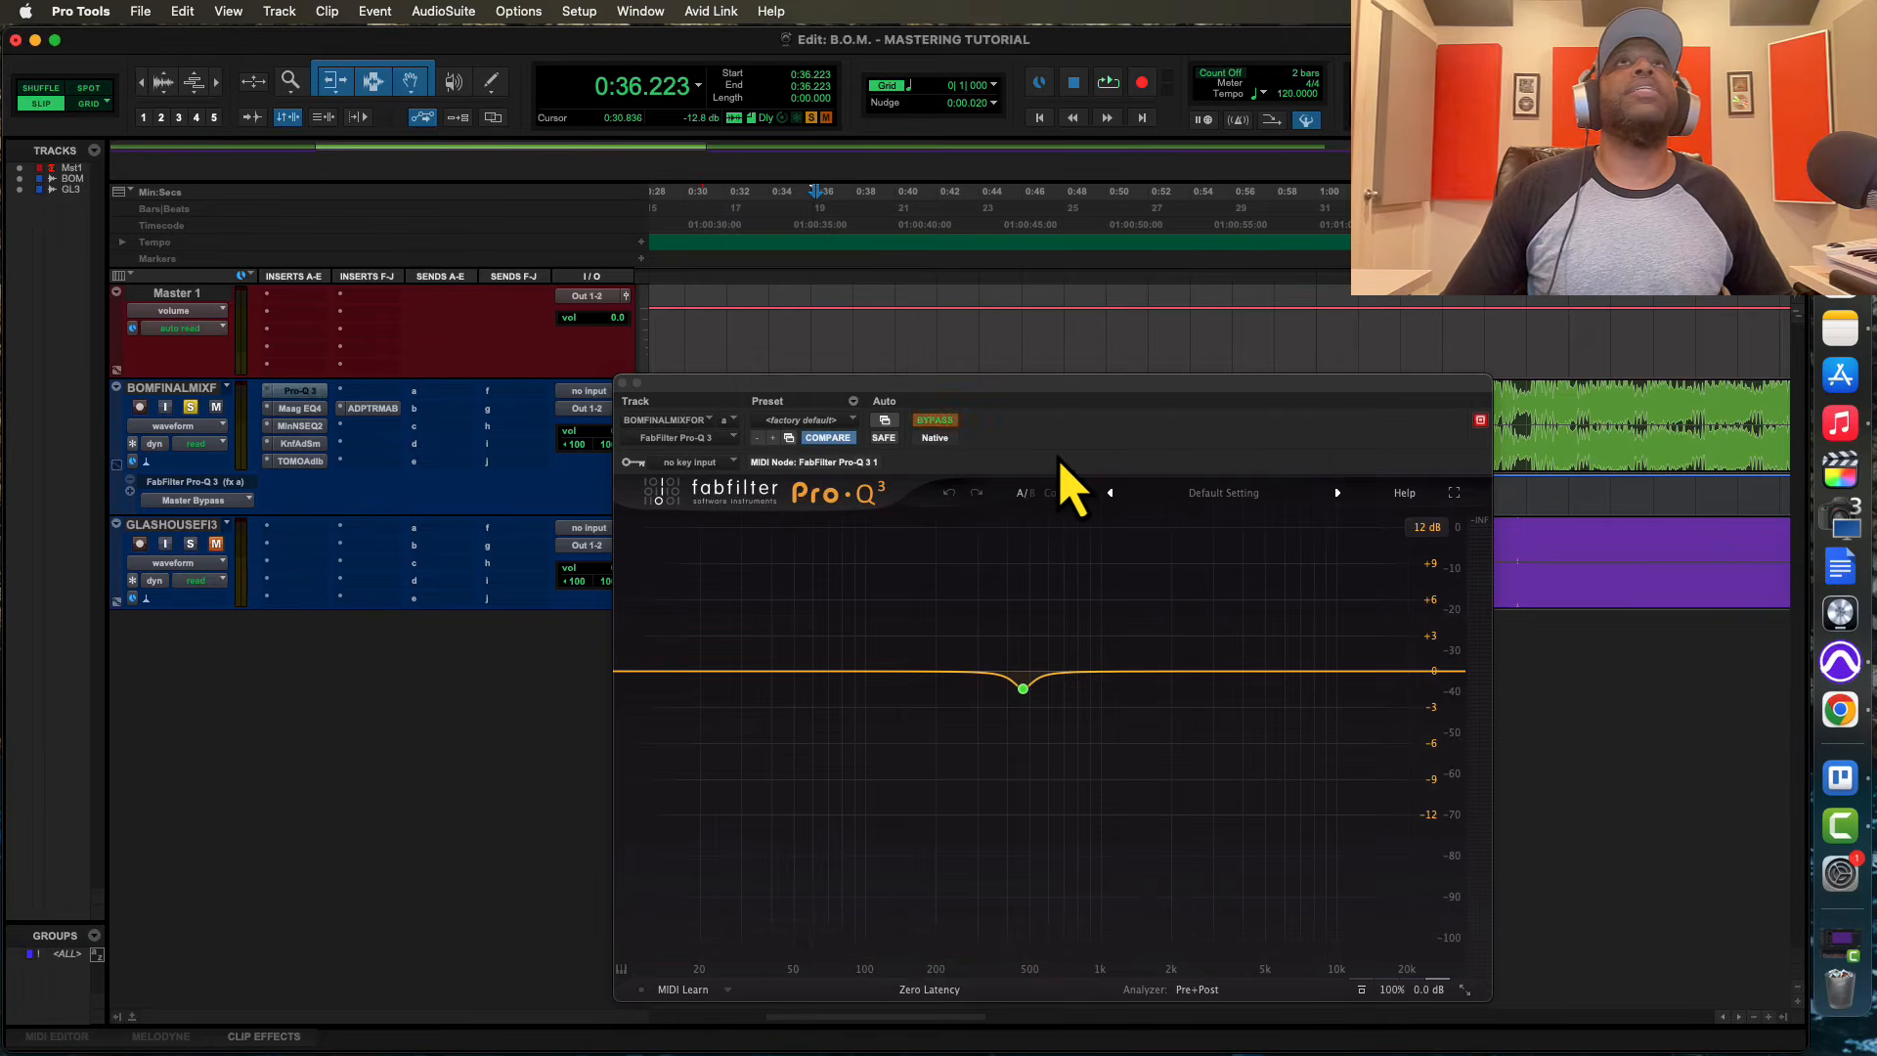
{"action": "left_click_drag", "start_coordinate": [777, 393], "coordinate": [780, 643]}
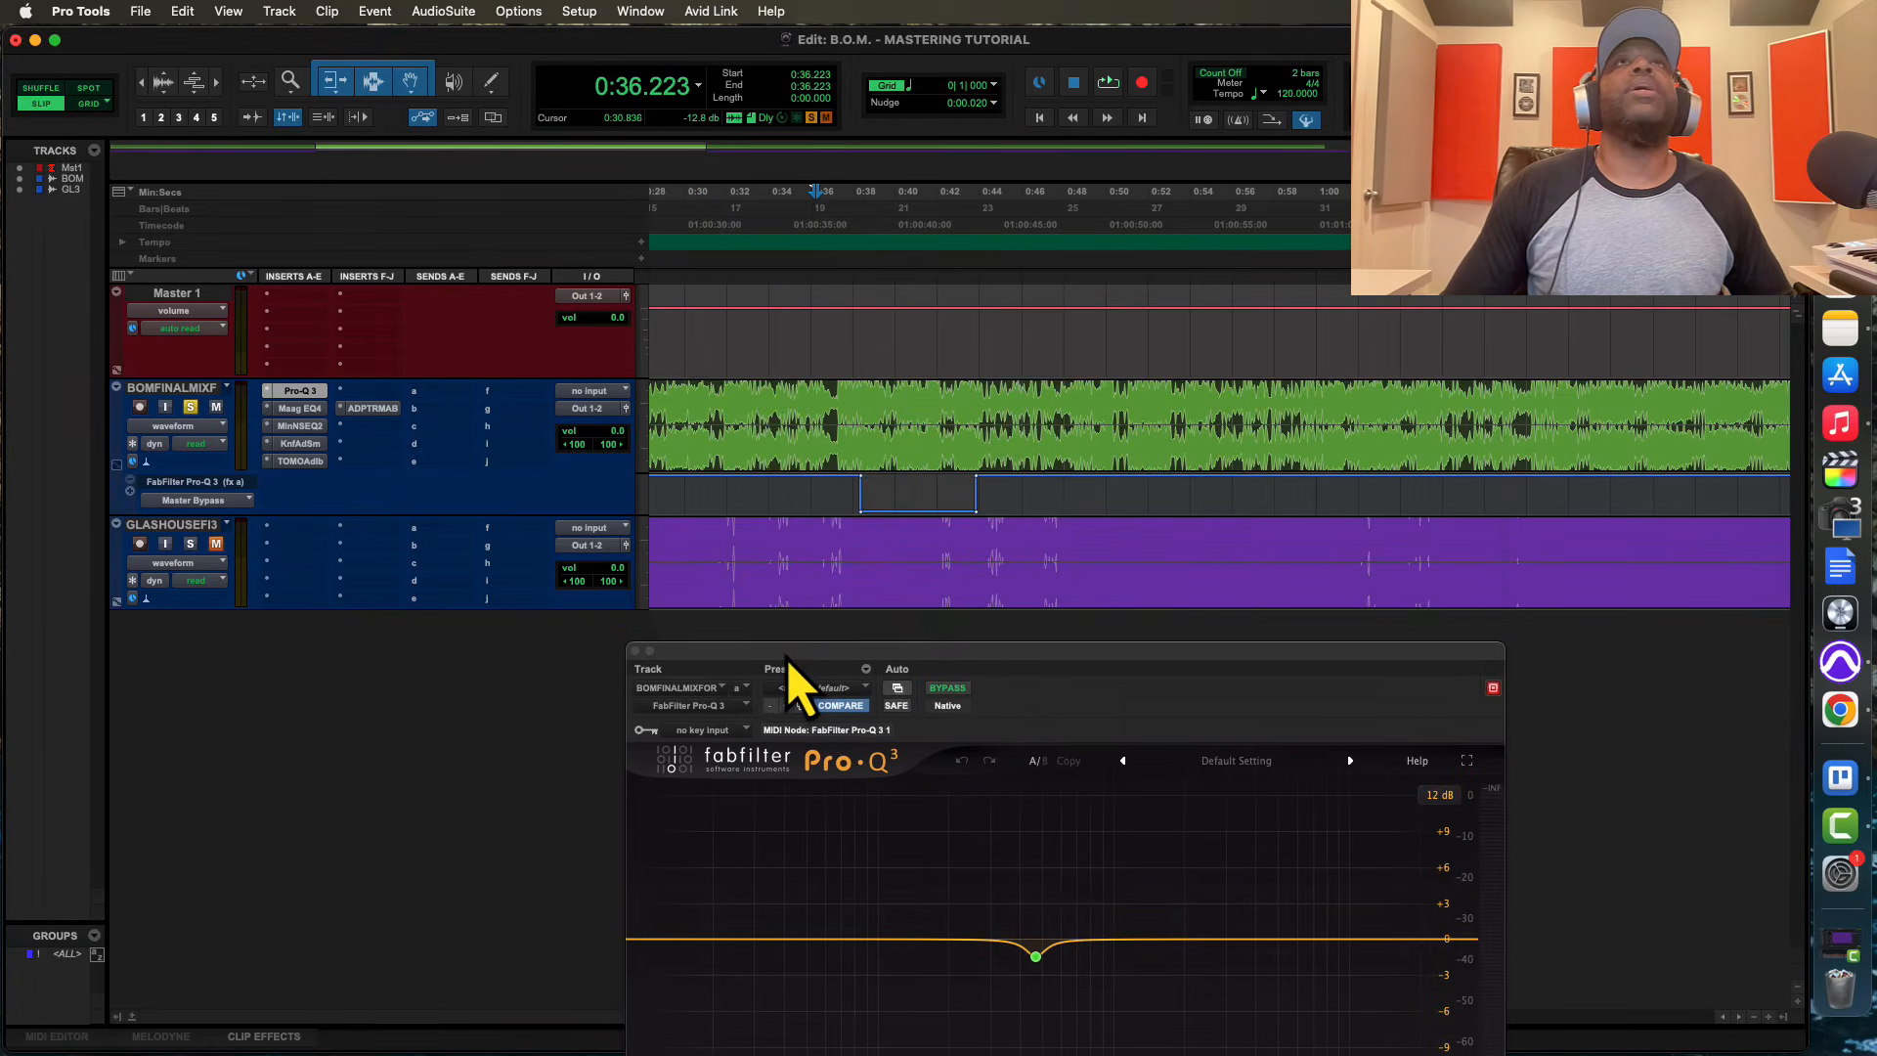
{"action": "left_click", "coordinate": [285, 406]}
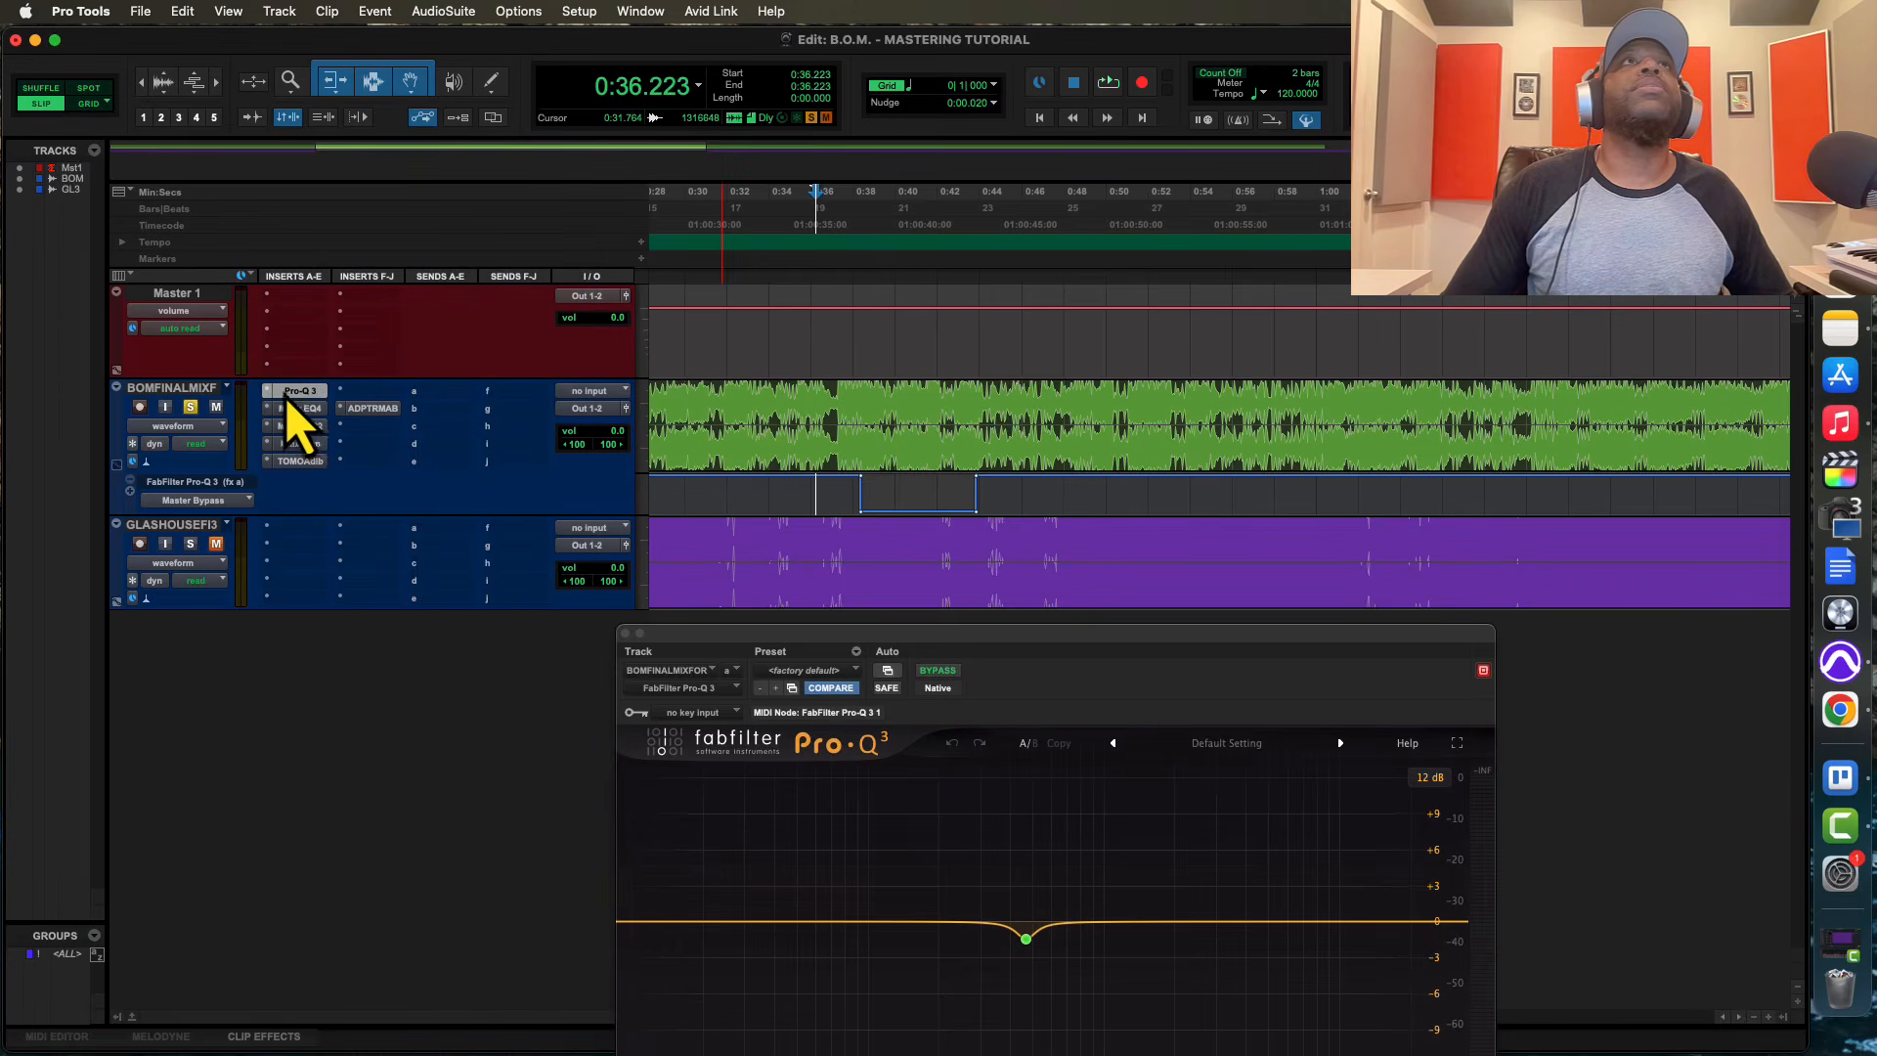
{"action": "left_click", "coordinate": [298, 393]}
{"action": "left_click", "coordinate": [303, 396]}
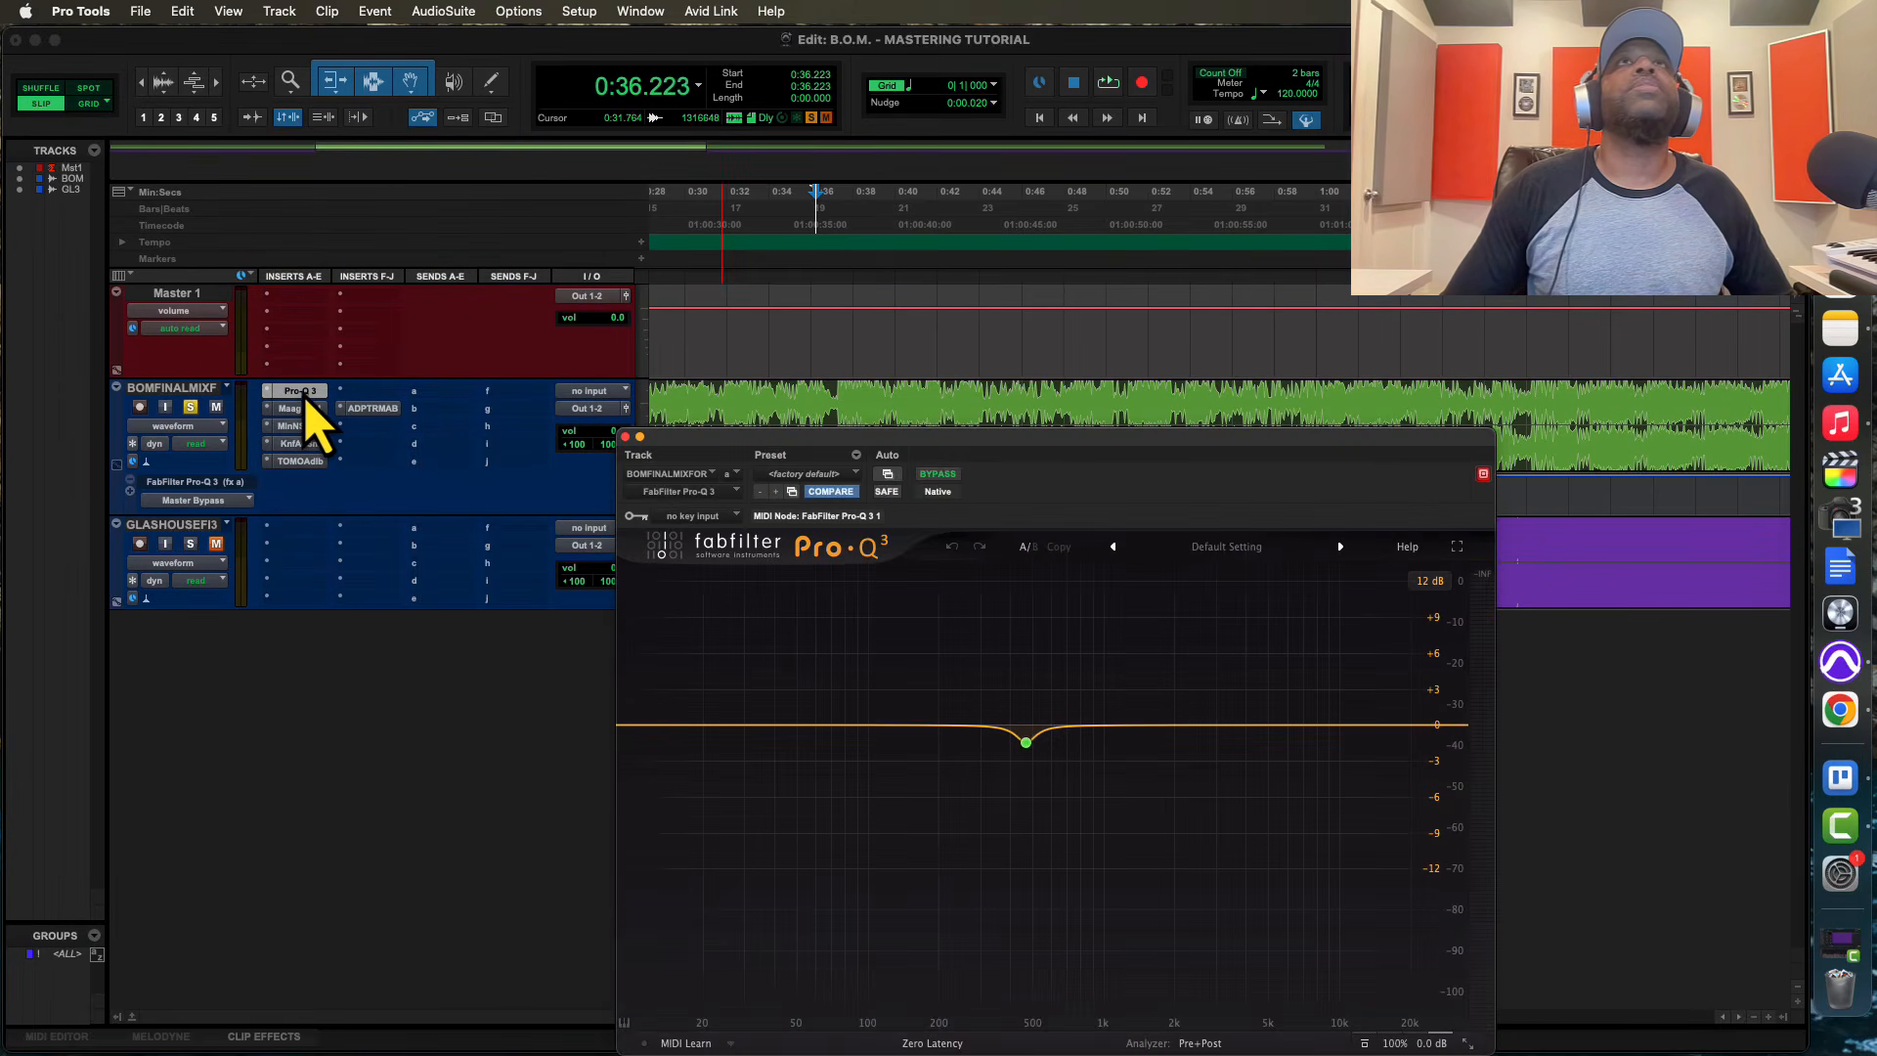
{"action": "left_click", "coordinate": [885, 481]}
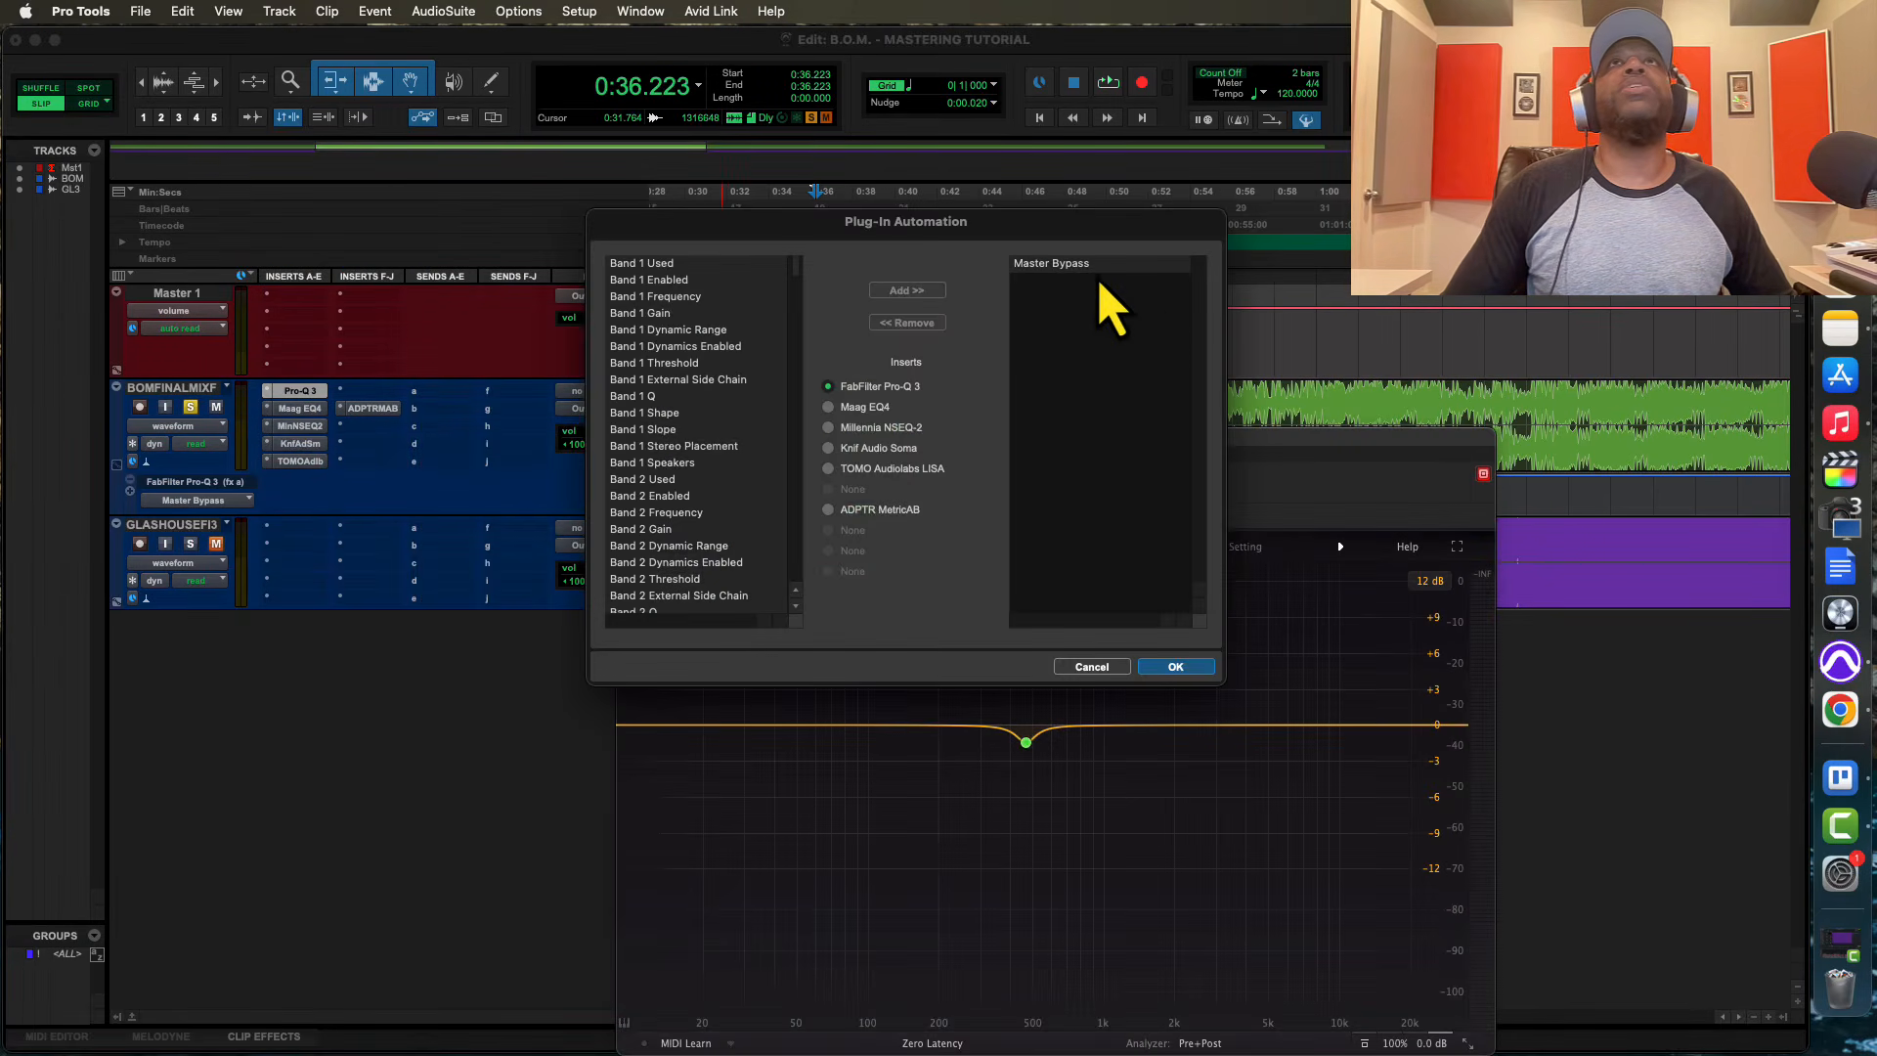
{"action": "double_click", "coordinate": [1095, 267]}
{"action": "left_click", "coordinate": [1066, 455]}
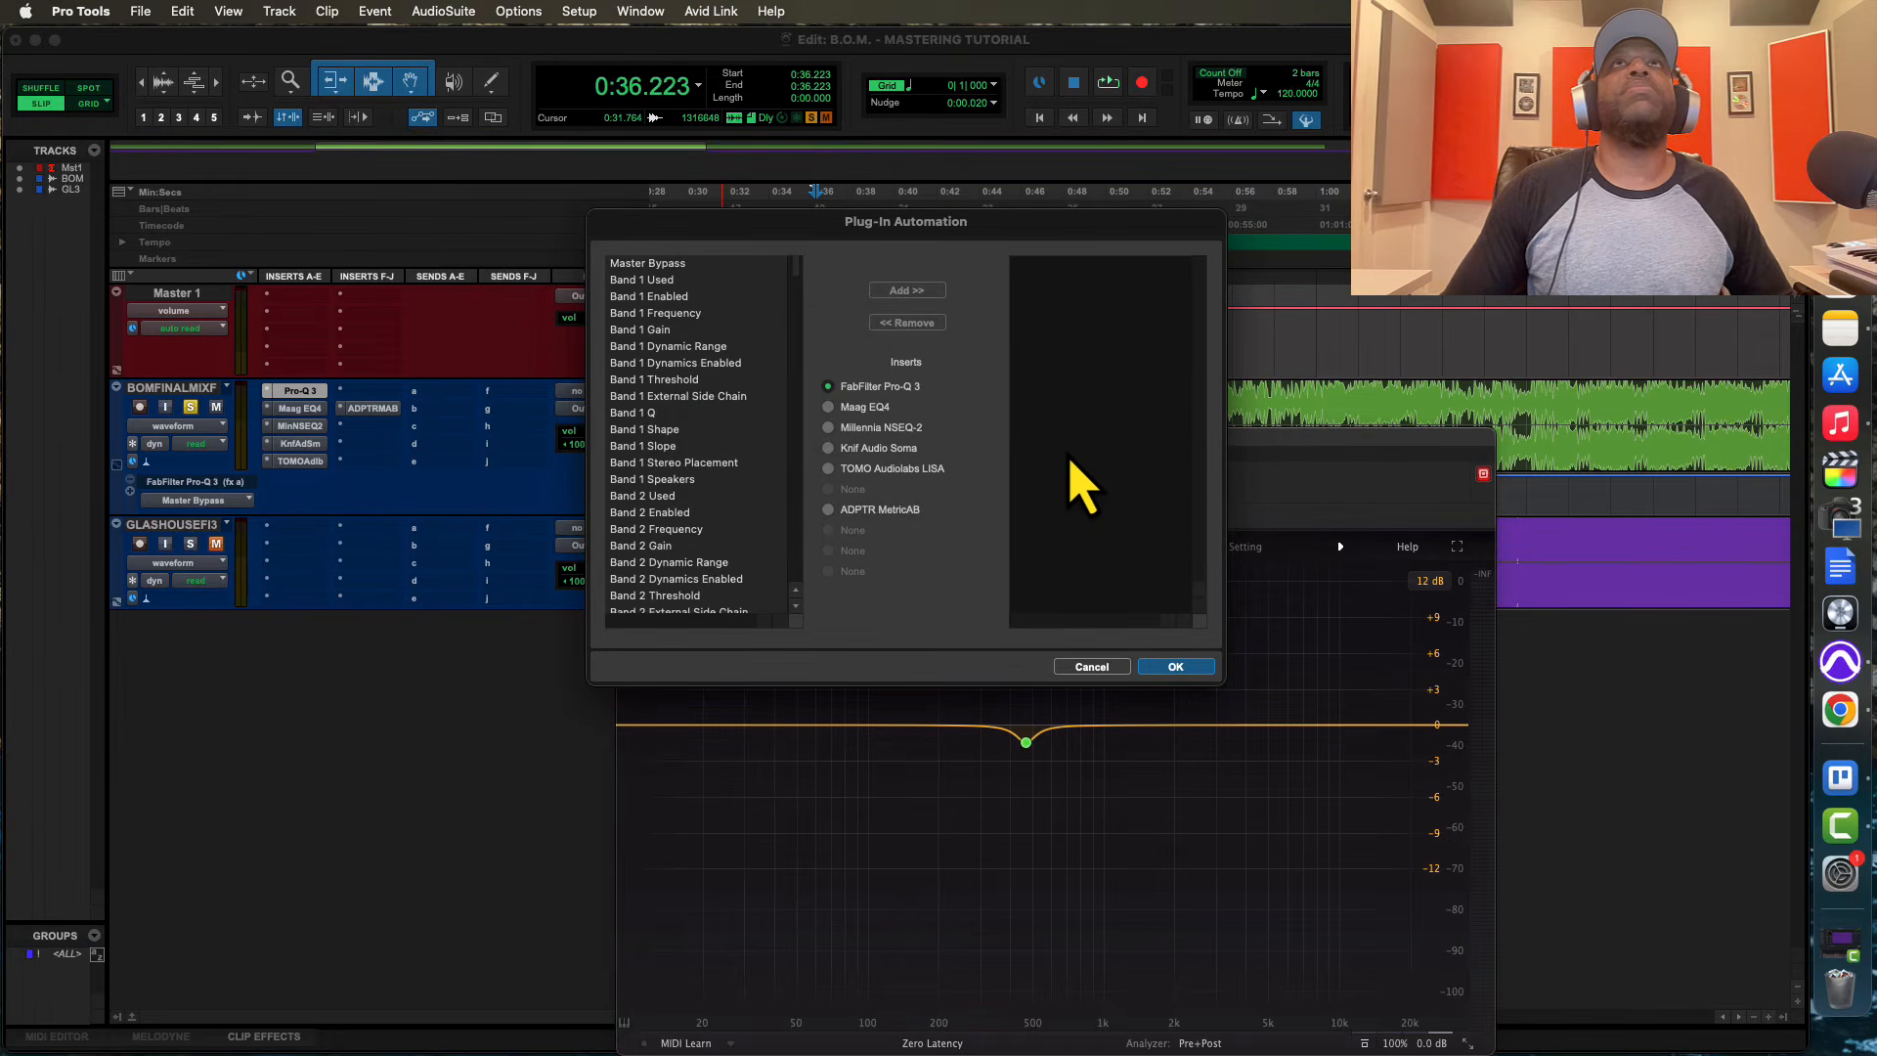
{"action": "left_click", "coordinate": [1090, 667]}
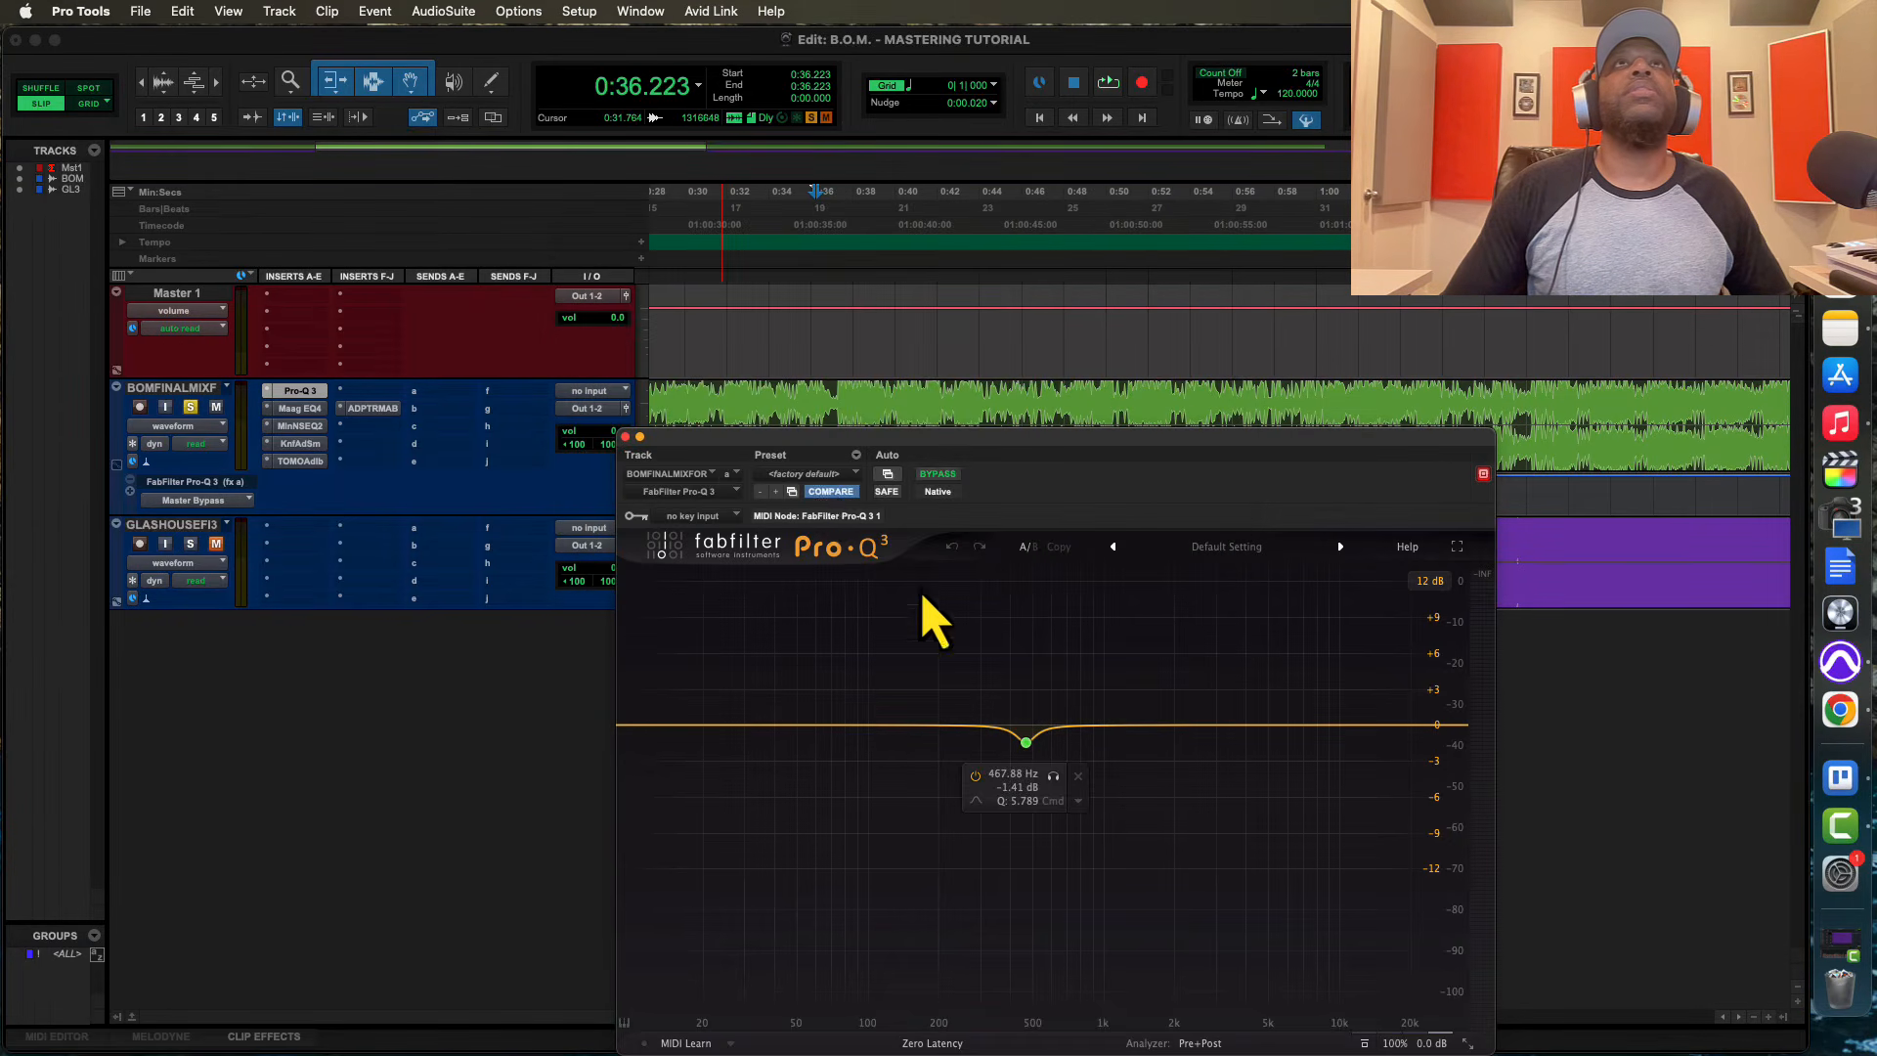
Revert the Pro-Q 3 to its saved default settings and set the playback start to 0:37.941 on the final mix track
{"action": "left_click", "coordinate": [822, 492]}
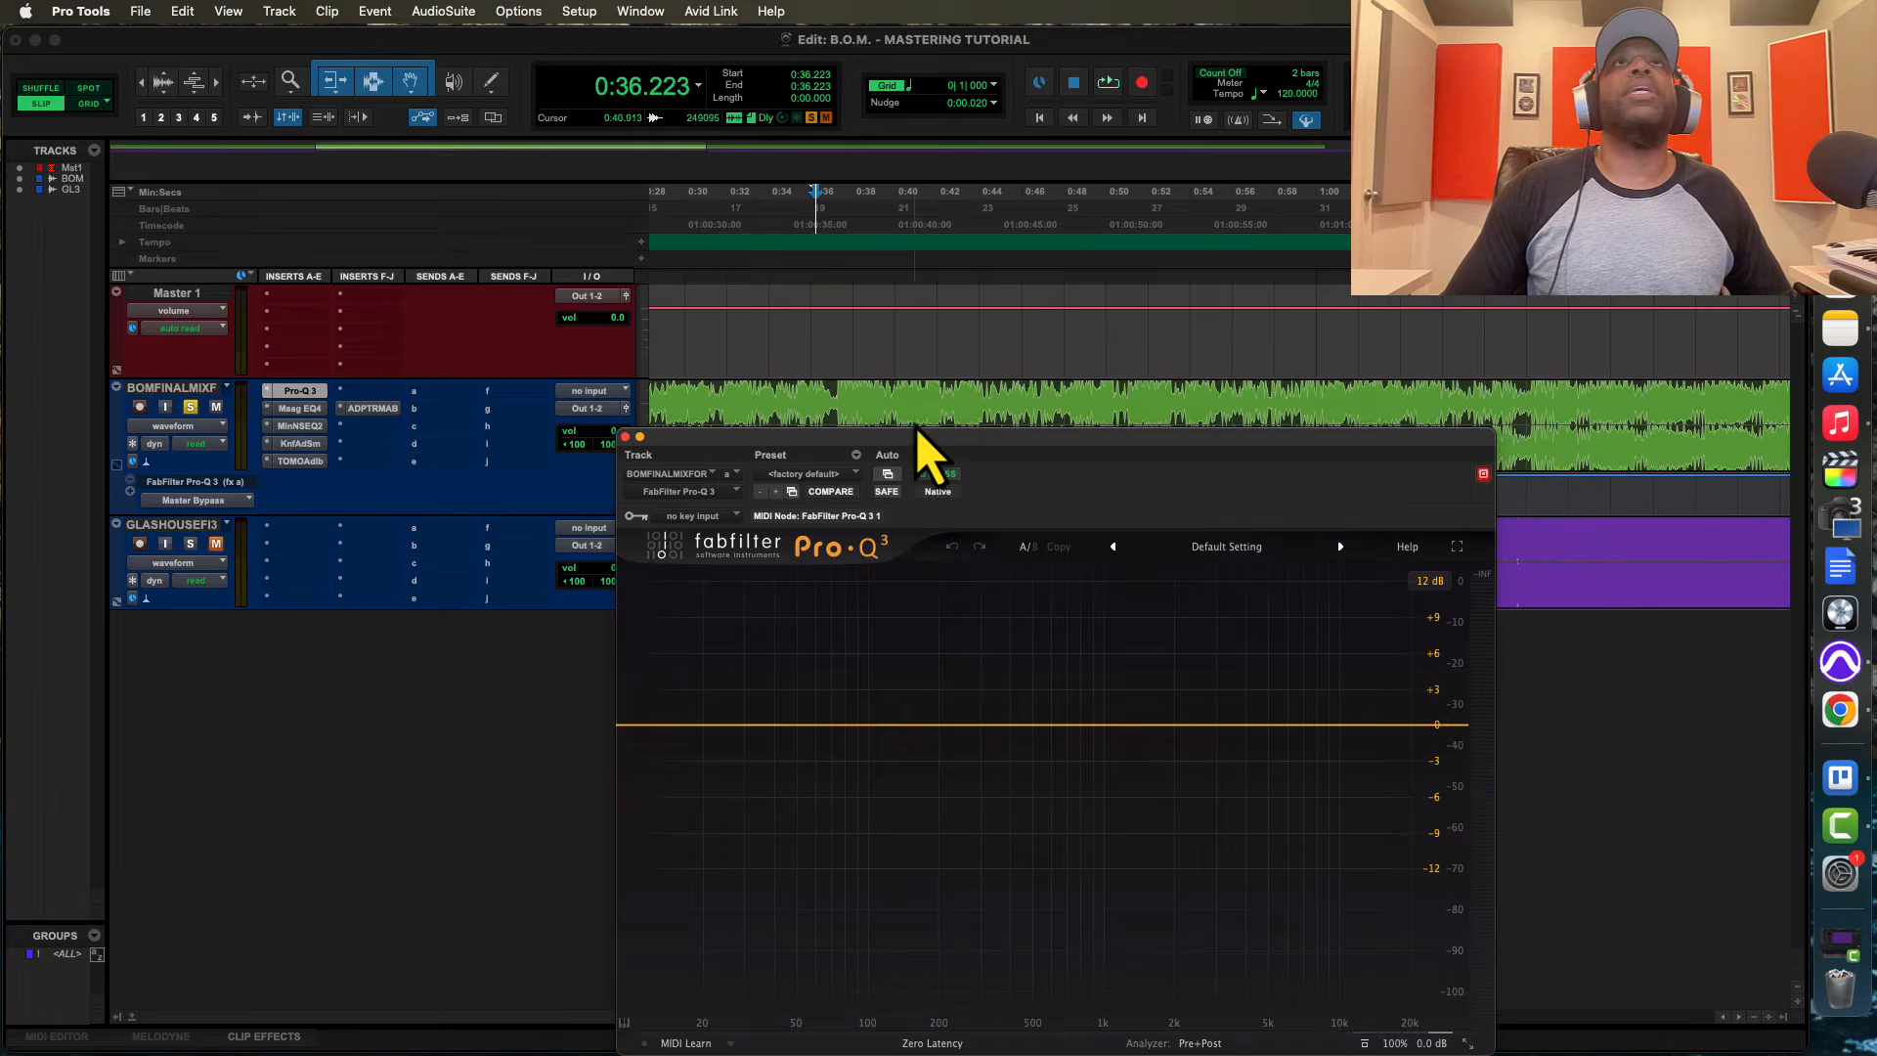
{"action": "left_click_drag", "start_coordinate": [931, 448], "coordinate": [866, 547]}
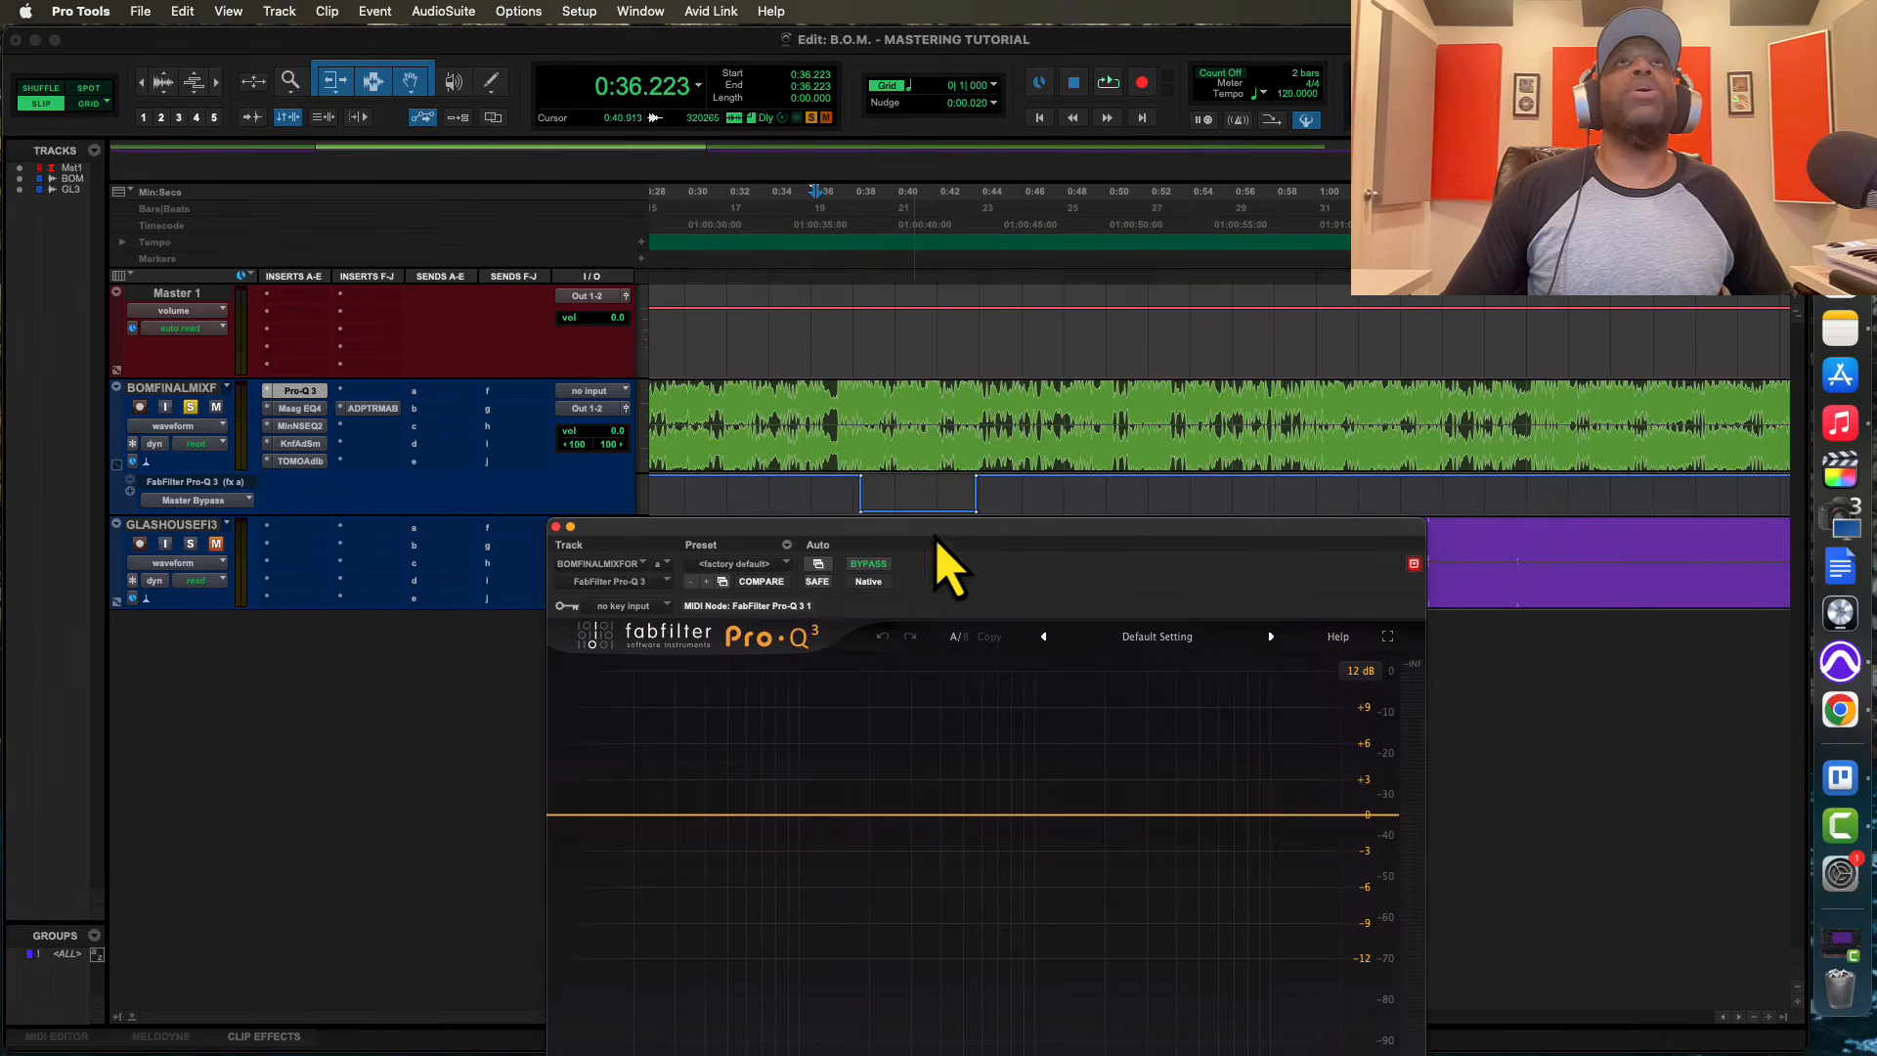
{"action": "left_click", "coordinate": [852, 405]}
{"action": "left_click_drag", "start_coordinate": [988, 562], "coordinate": [1034, 524]}
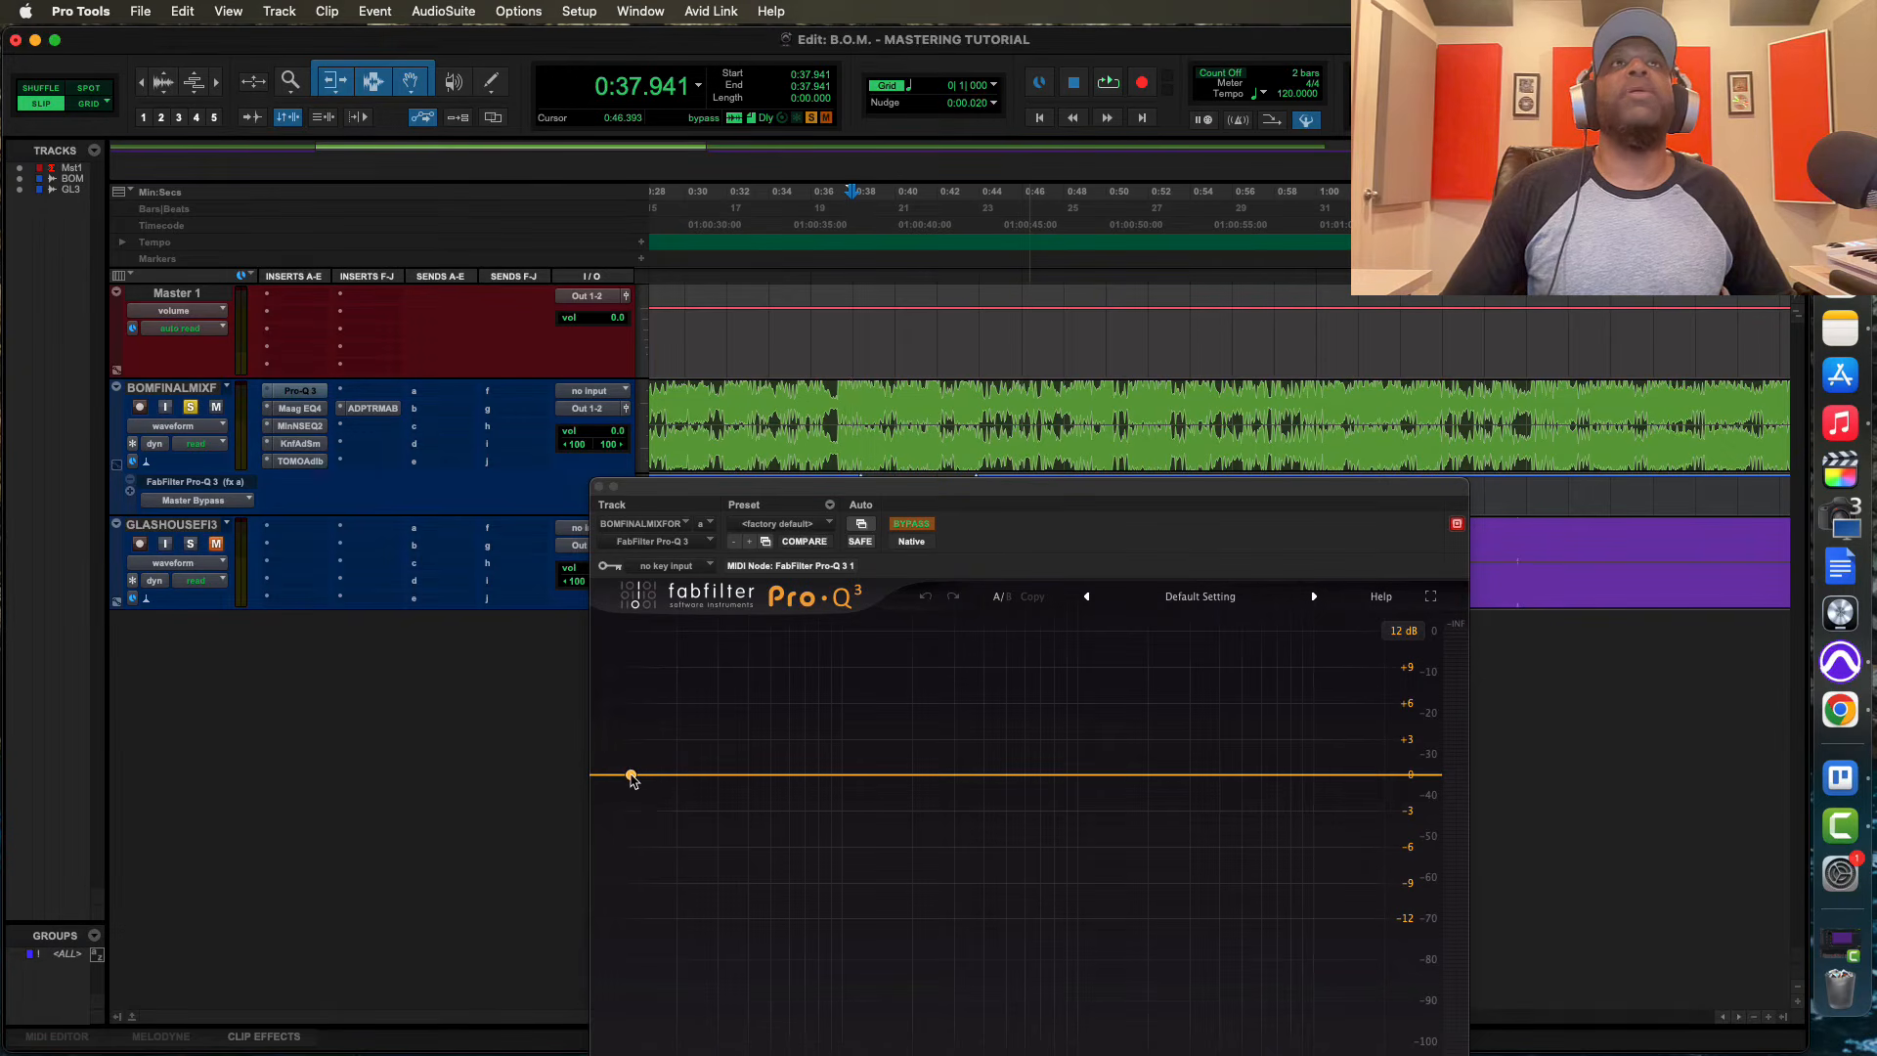
{"action": "left_click_drag", "start_coordinate": [885, 504], "coordinate": [1075, 377]}
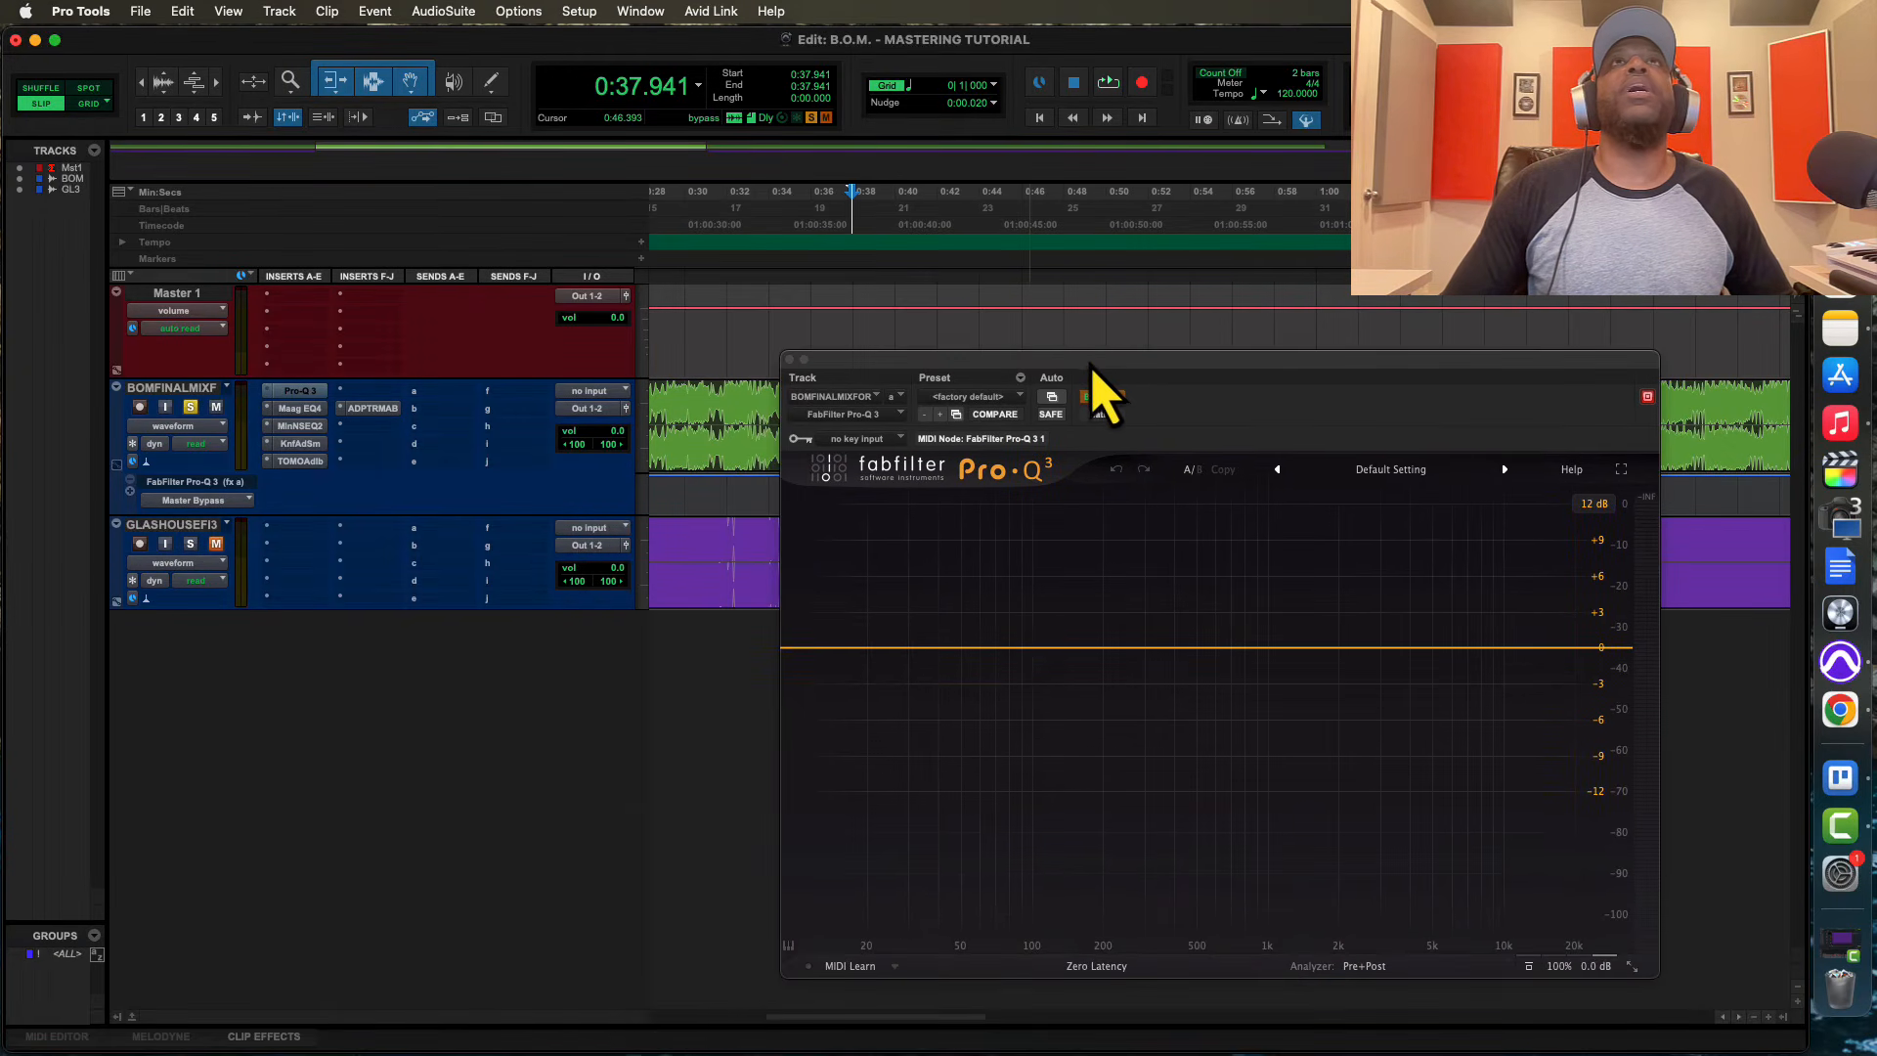
Try a Side-only low cut swept up to about 2630 Hz at 36 dB/oct during playback, and reset the EQ to its factory default
{"action": "left_click", "coordinate": [809, 648]}
{"action": "key", "text": "space"}
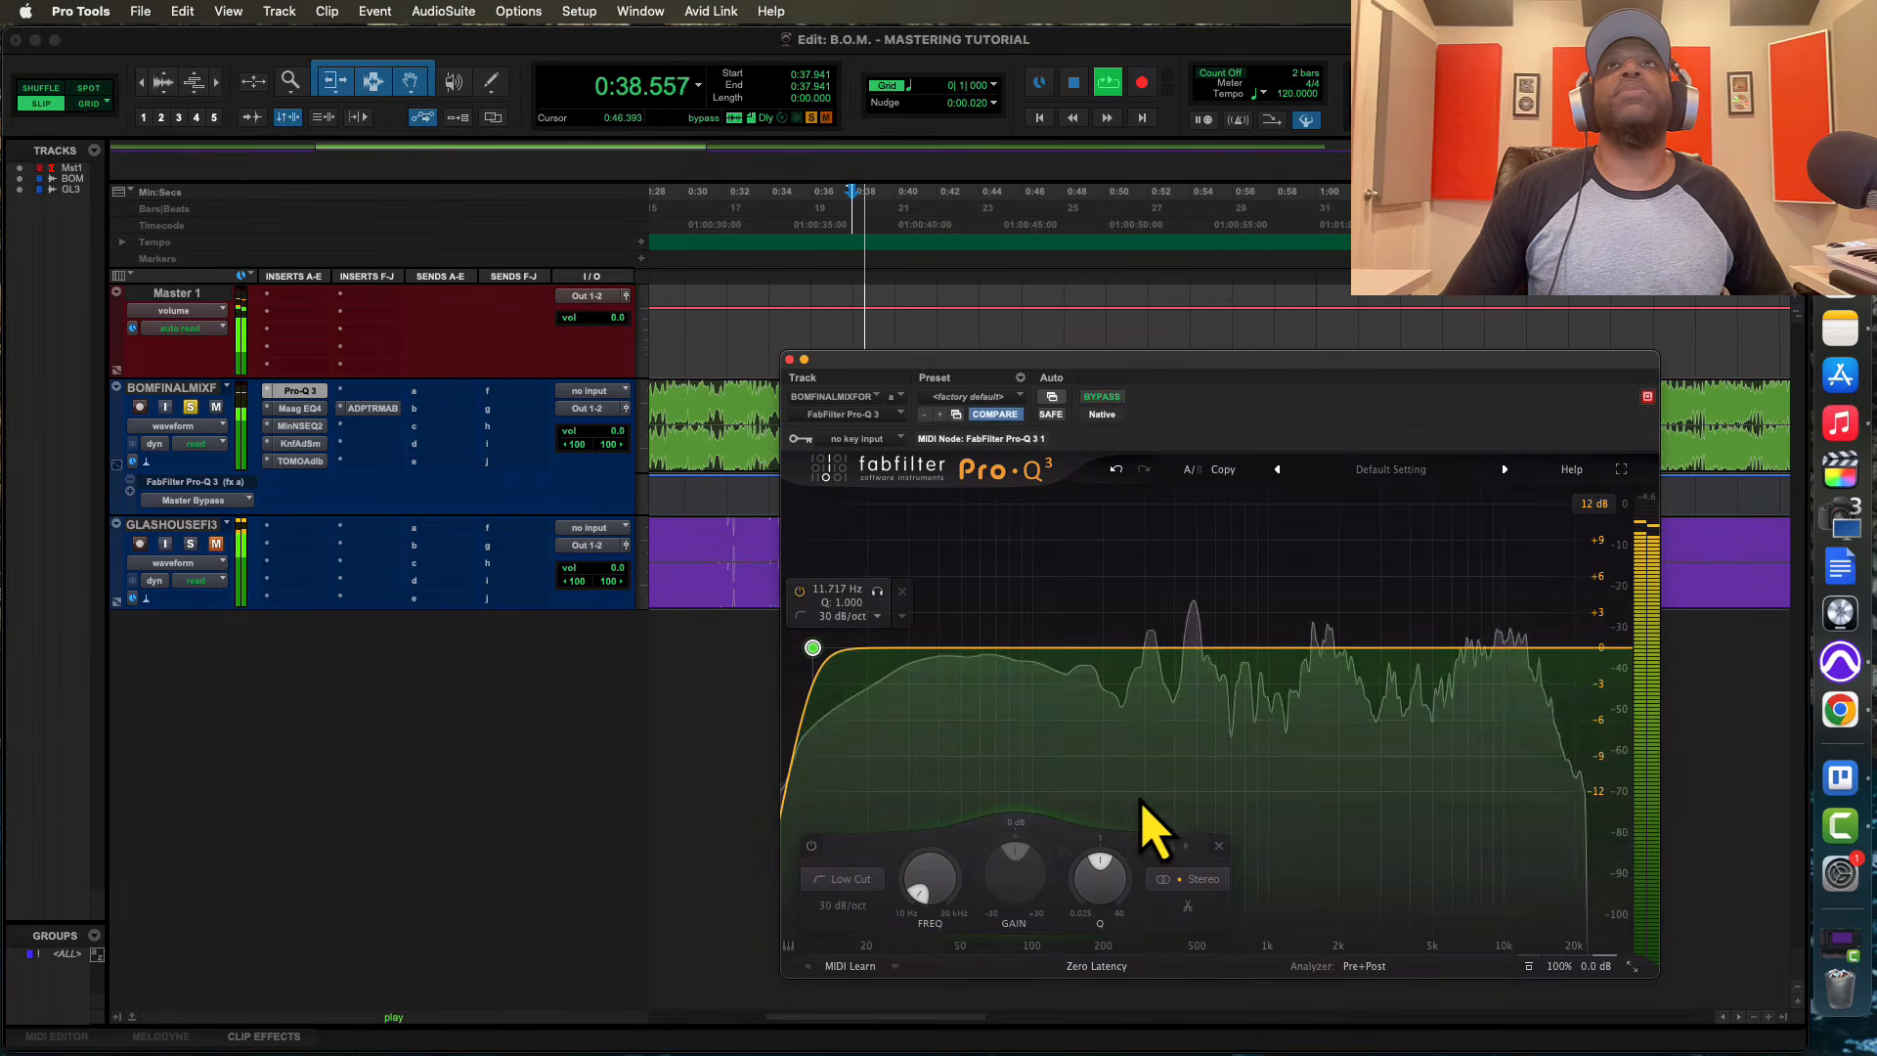
{"action": "left_click", "coordinate": [1205, 880]}
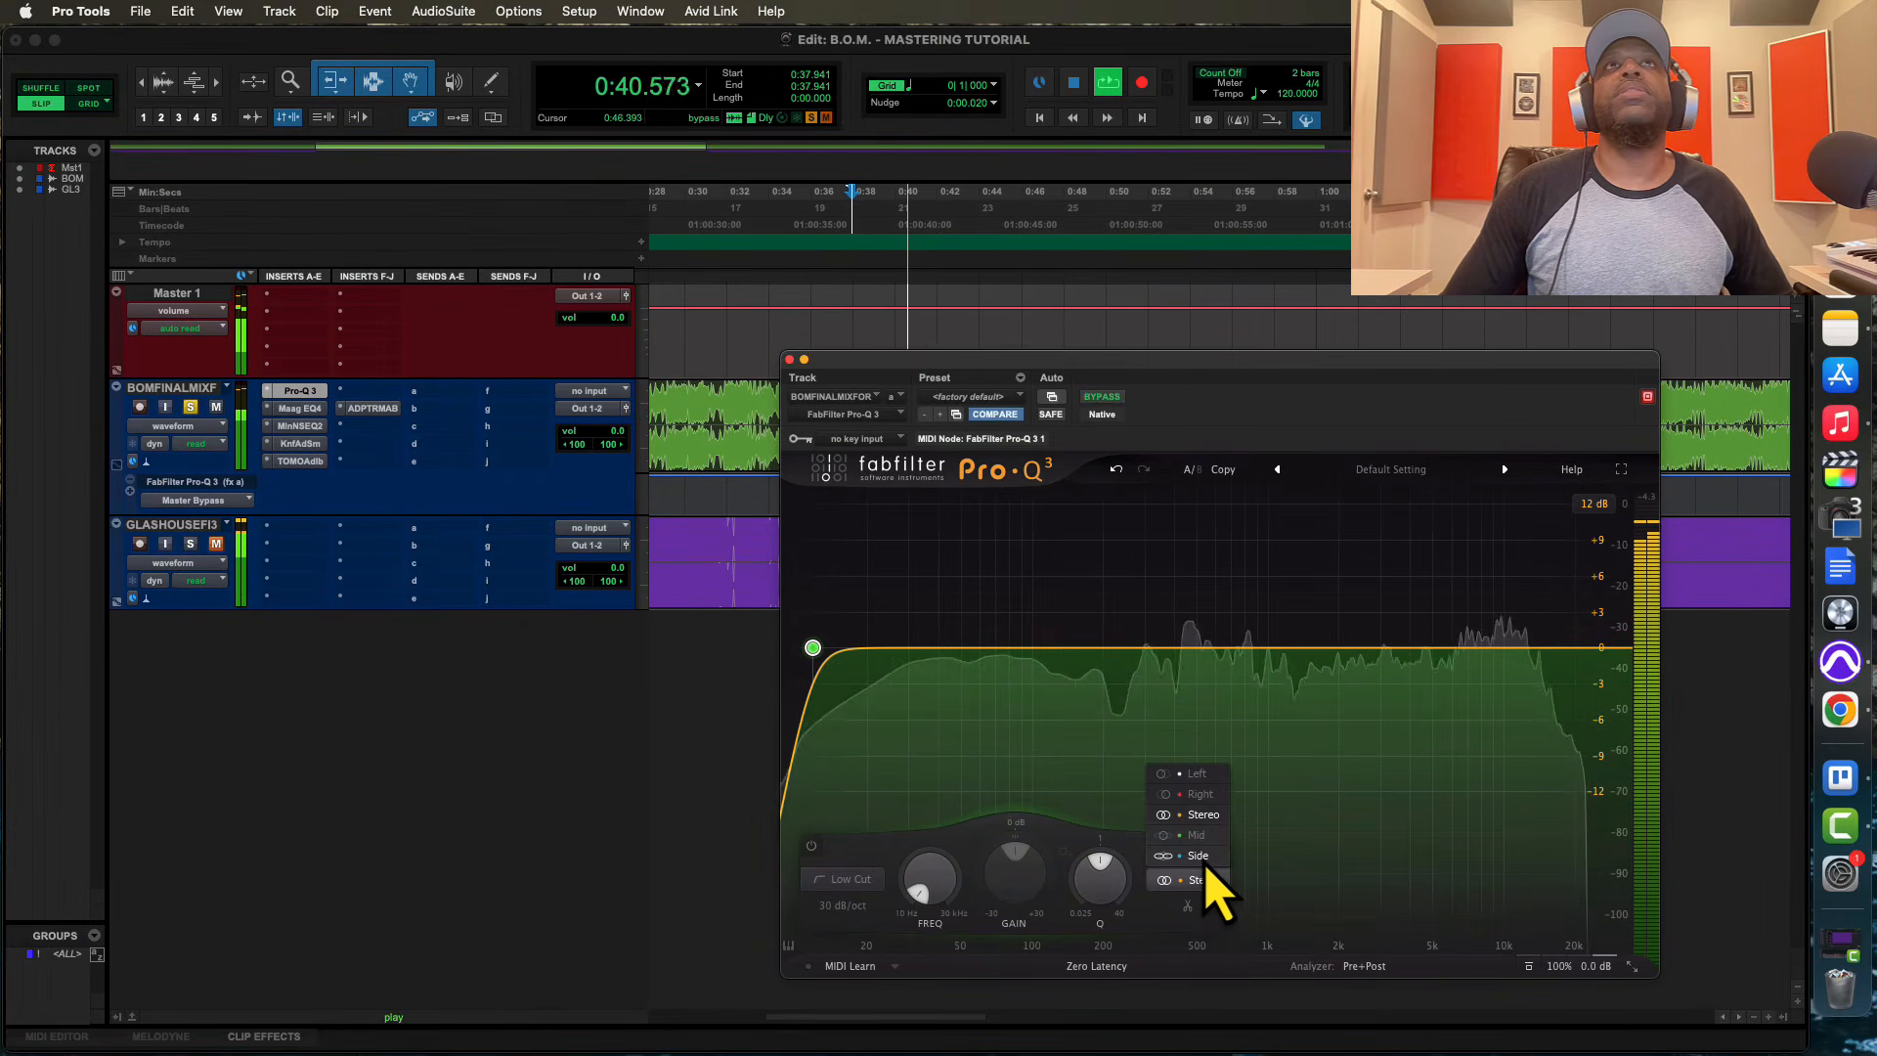
{"action": "left_click", "coordinate": [1197, 855]}
{"action": "left_click_drag", "start_coordinate": [817, 655], "coordinate": [1377, 670]}
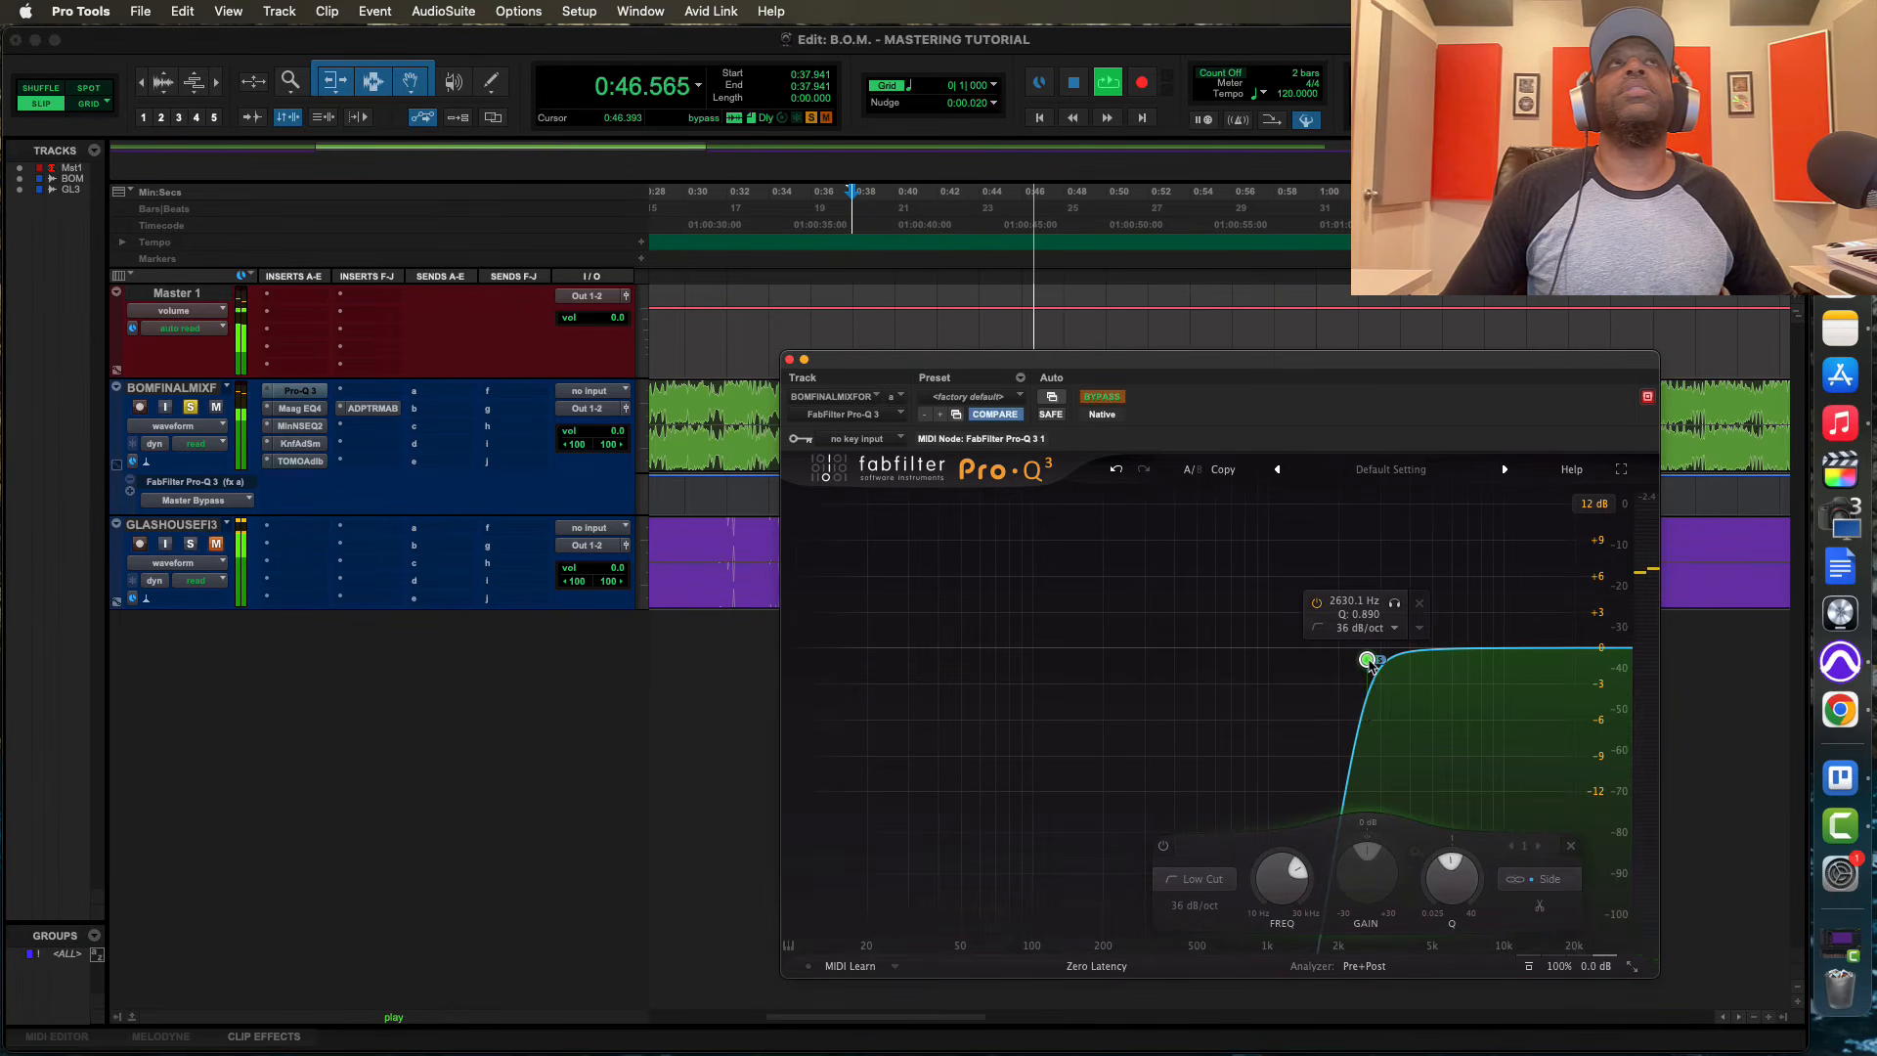
{"action": "key", "text": "space"}
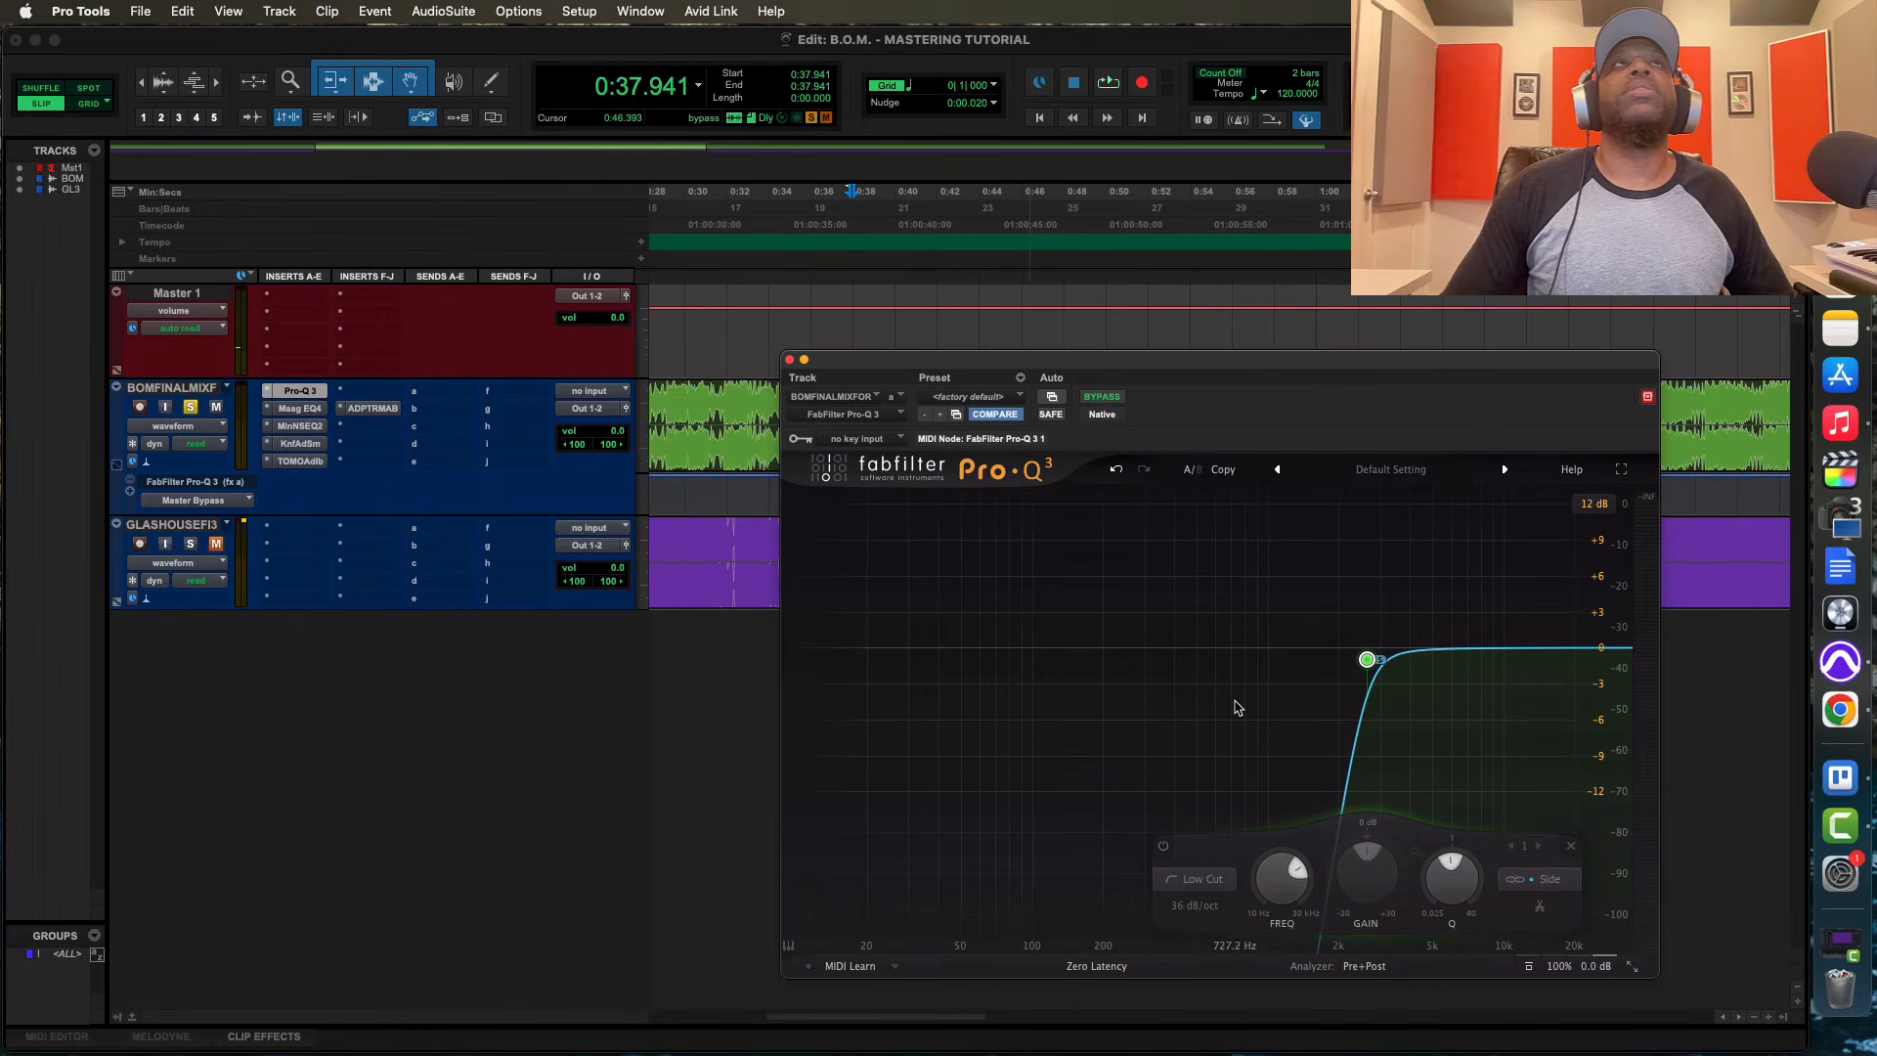
{"action": "left_click", "coordinate": [988, 399]}
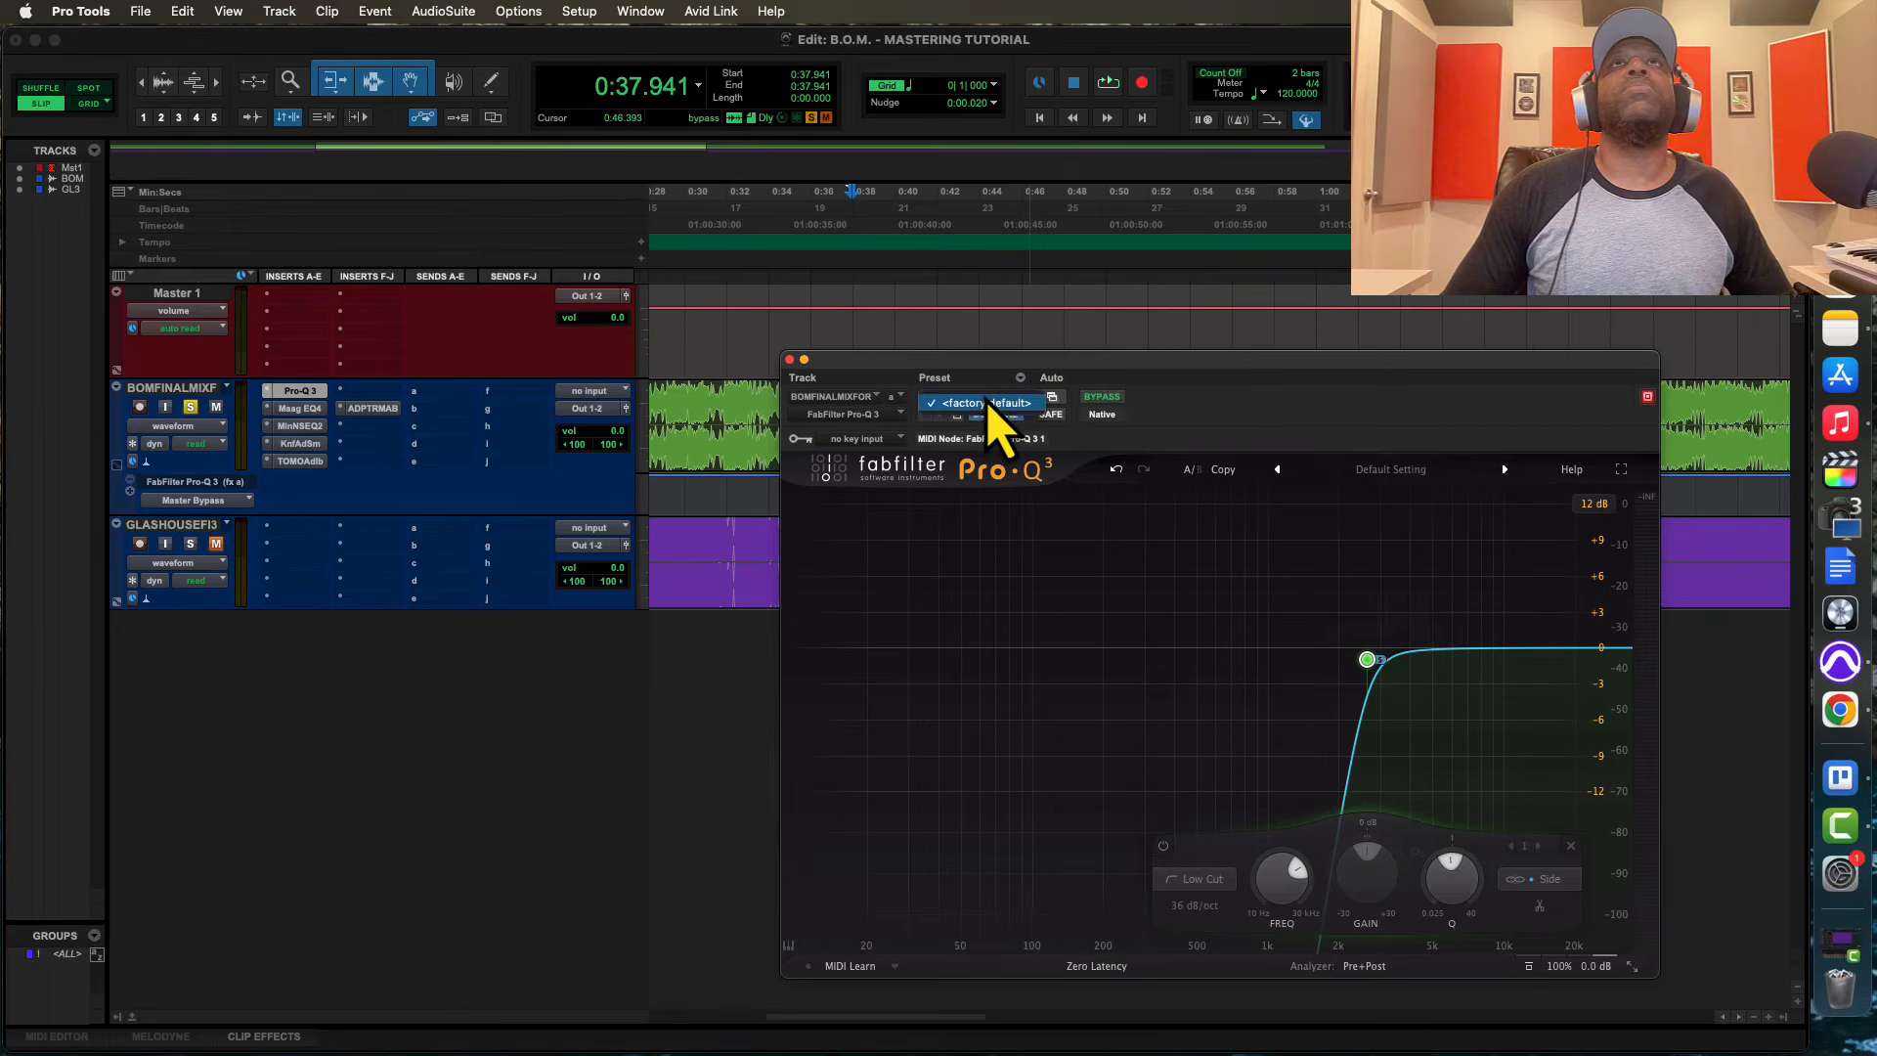
{"action": "left_click", "coordinate": [988, 403]}
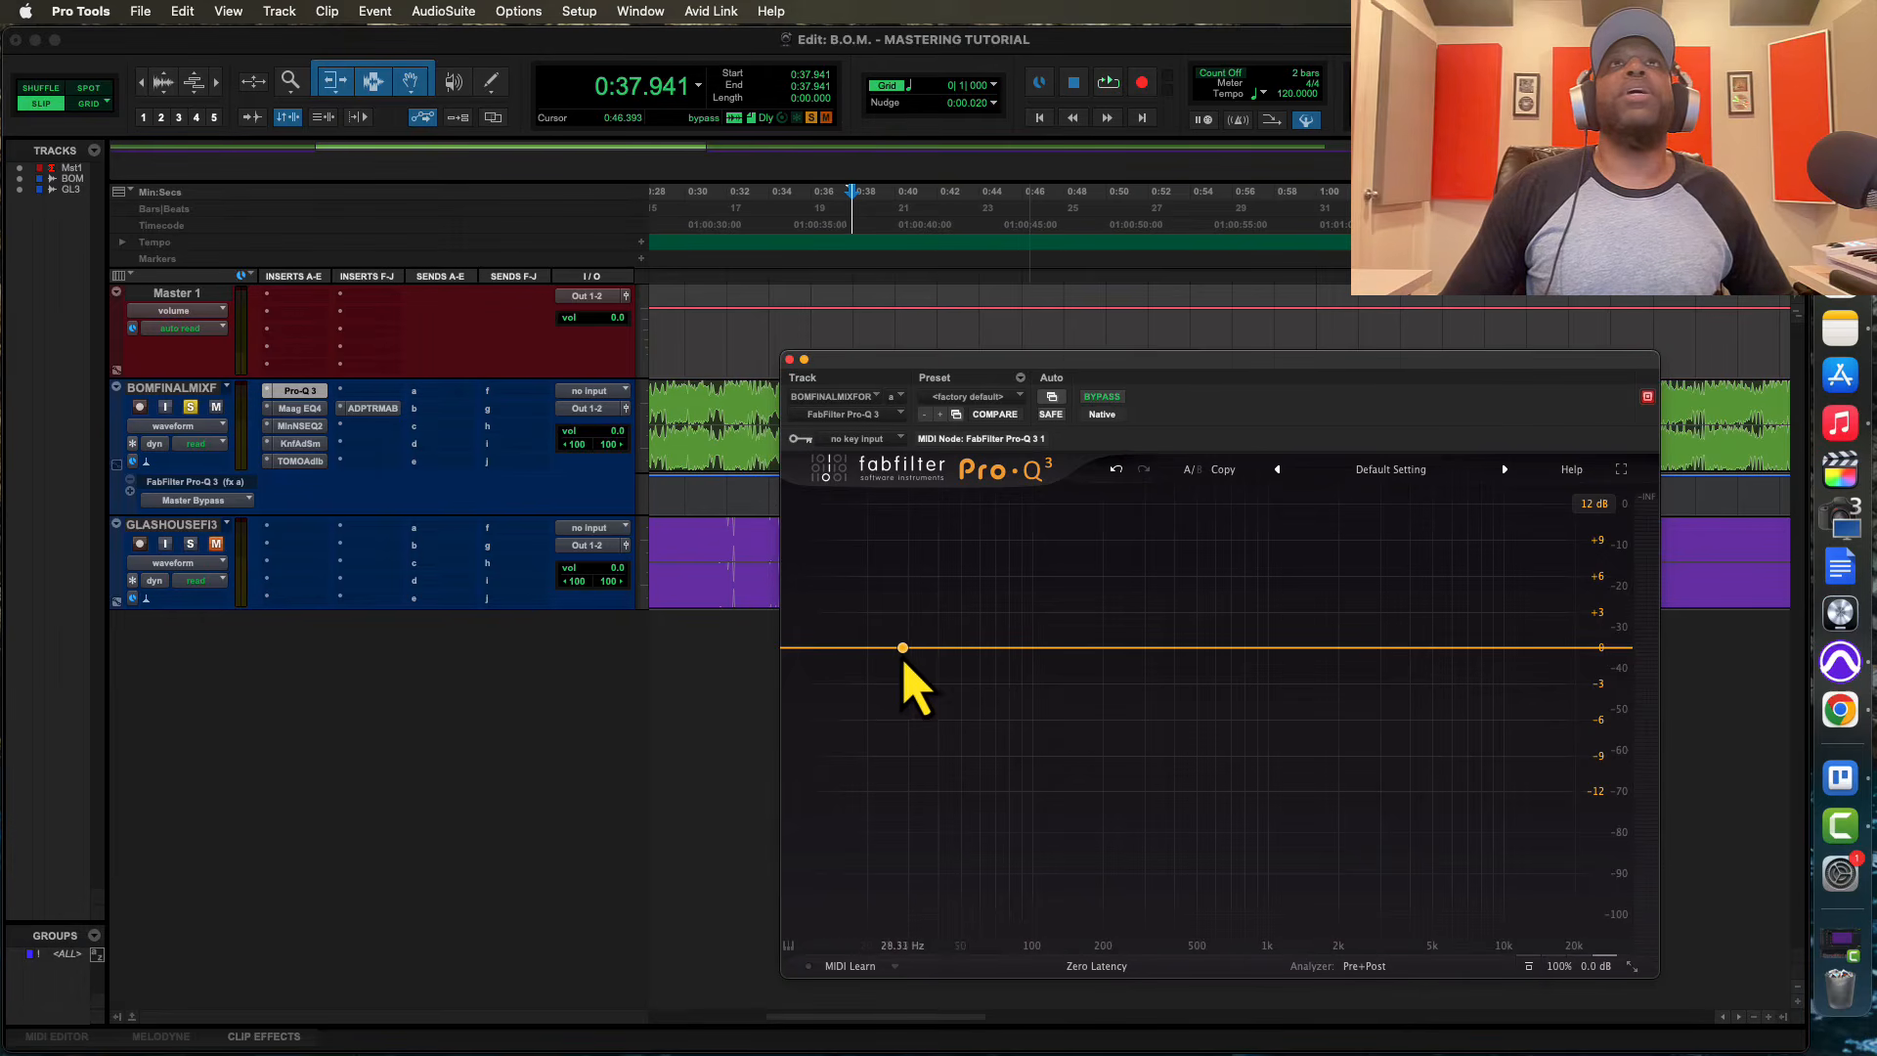
Add a low cut at about 14.6 Hz with a 72 dB/oct slope and restrict it to the Side signal
{"action": "left_click", "coordinate": [835, 649]}
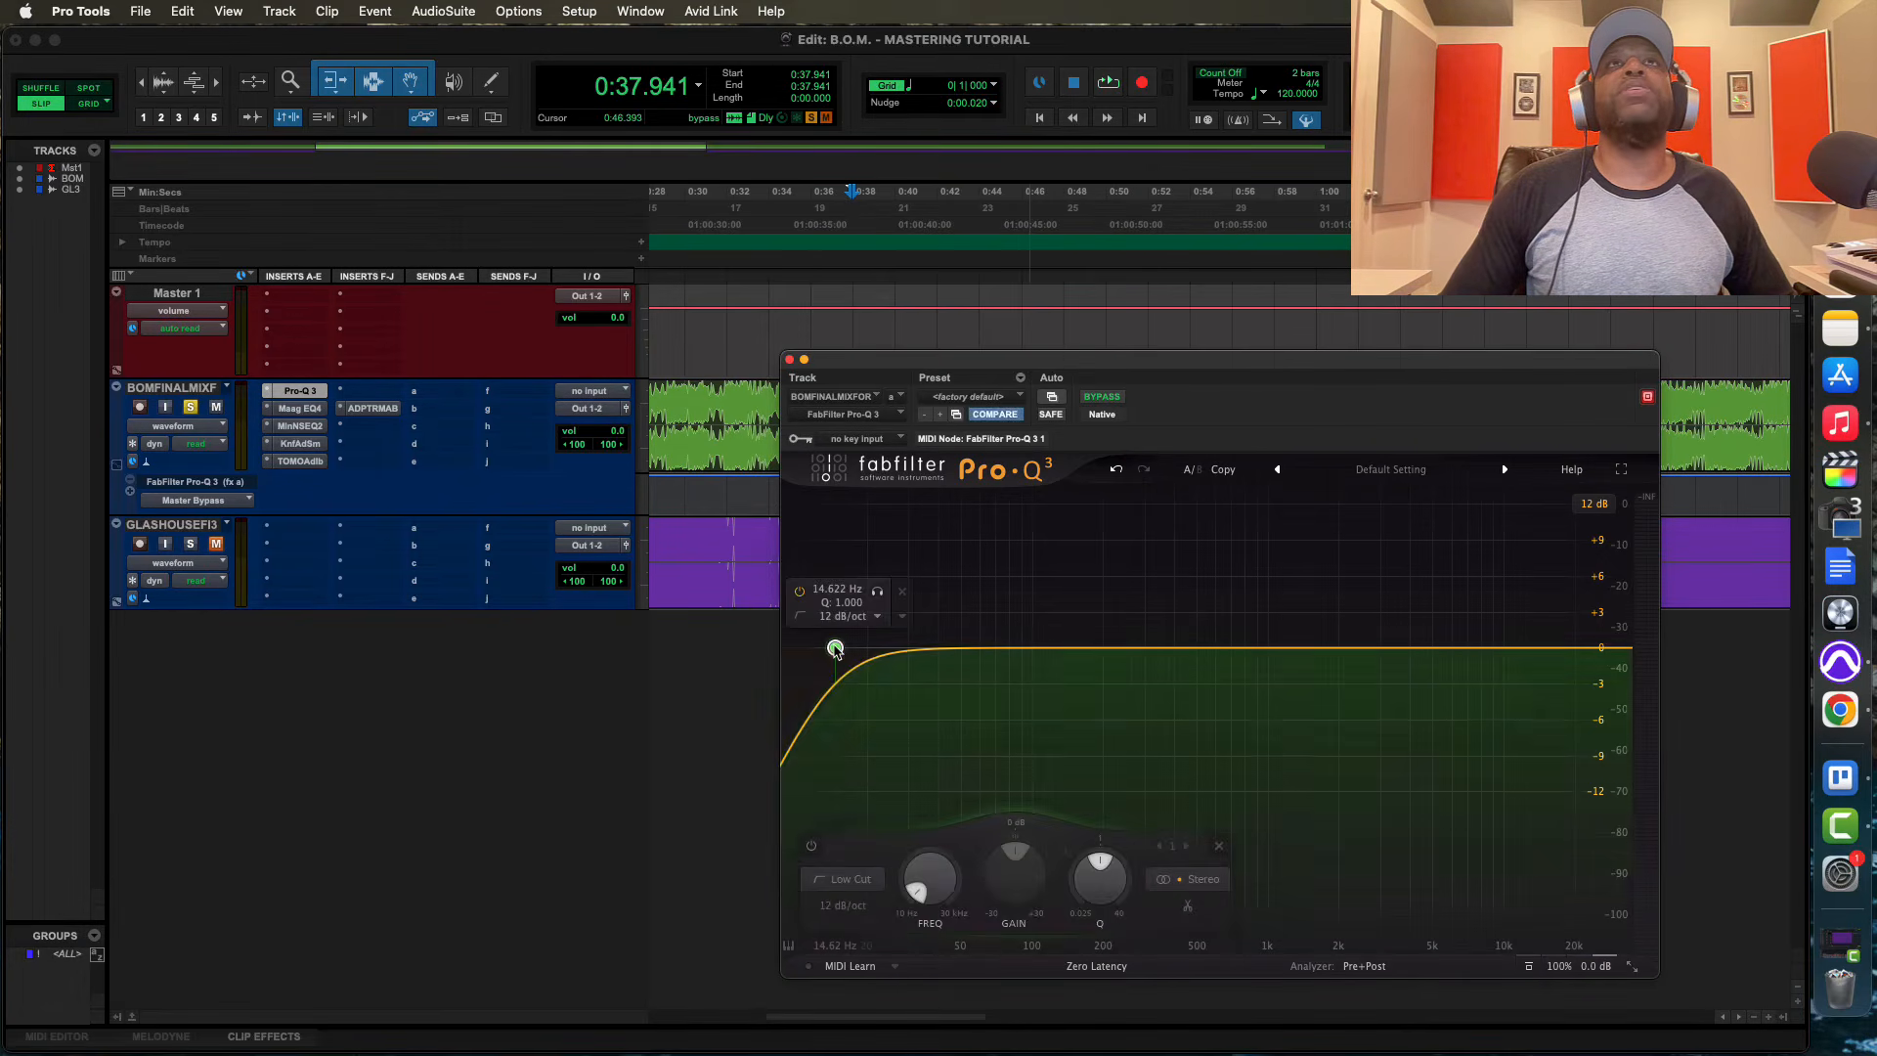
{"action": "scroll", "coordinate": [835, 649], "scroll_direction": "up", "scroll_amount": 1}
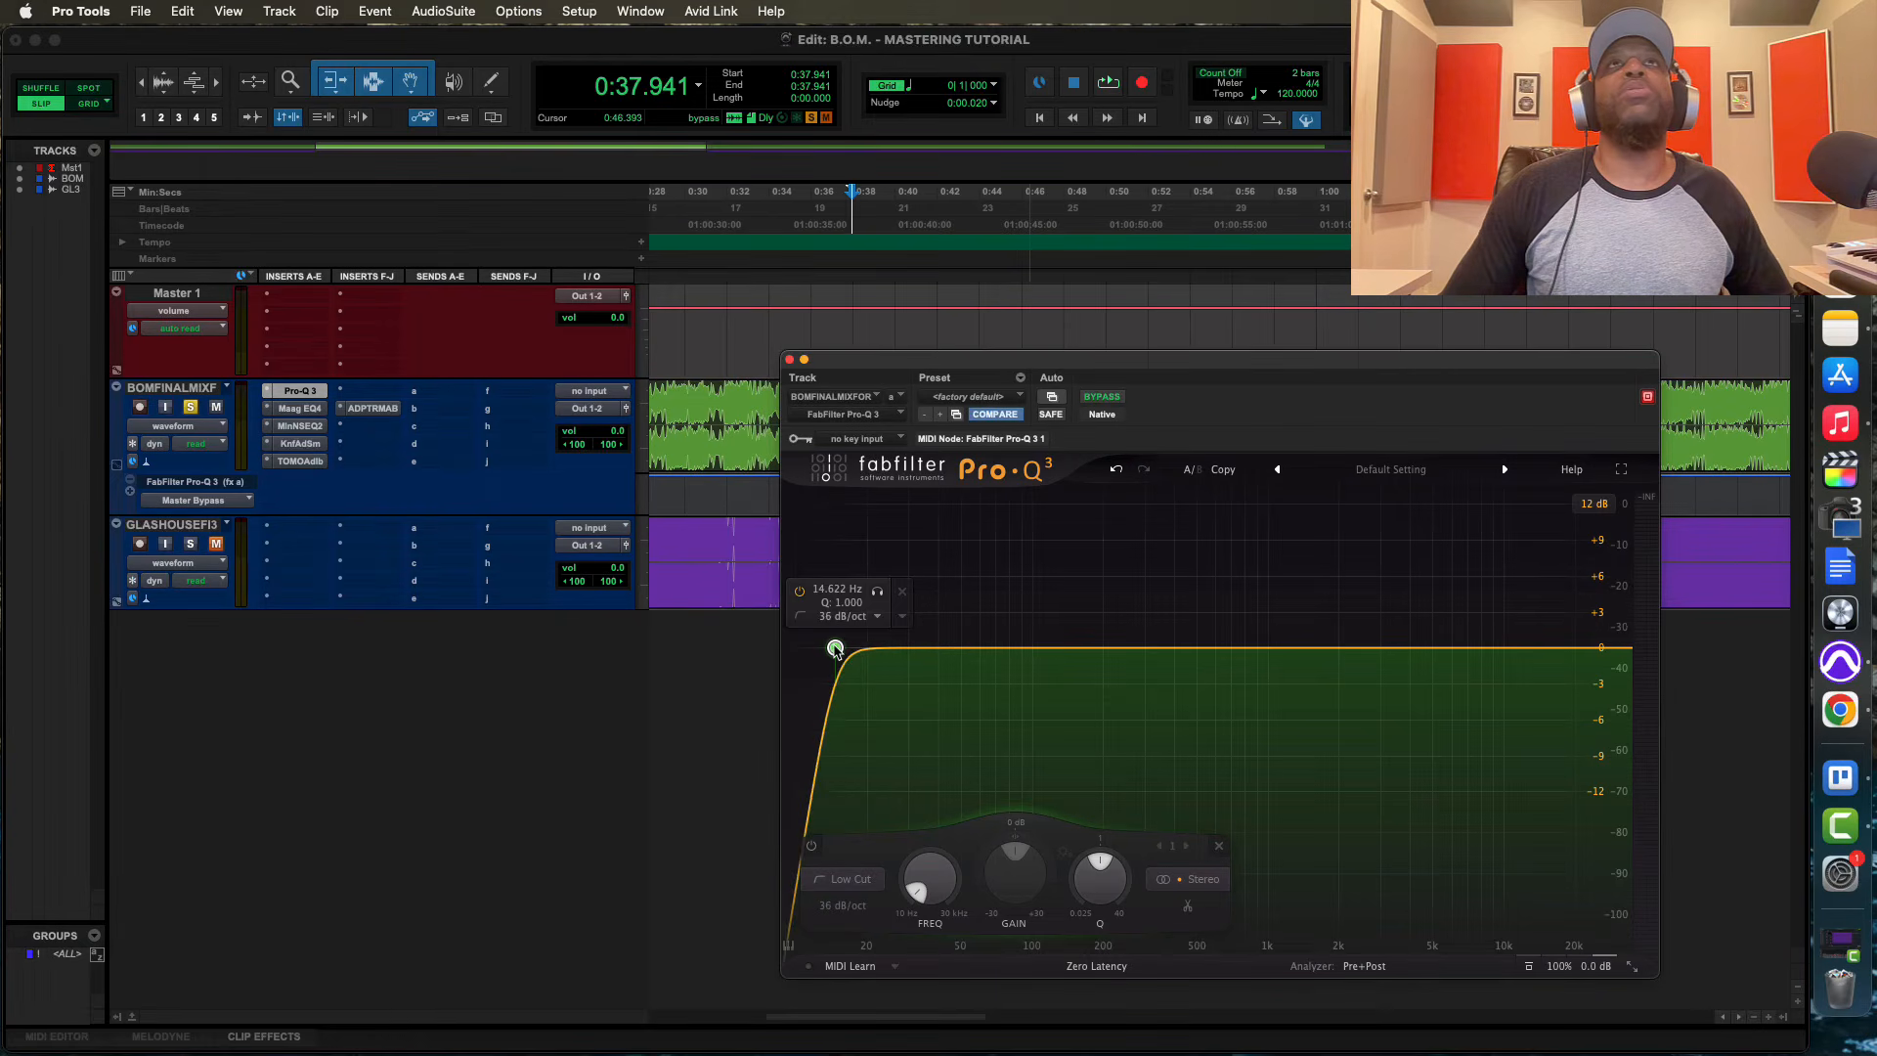
{"action": "scroll", "coordinate": [835, 649], "scroll_direction": "up", "scroll_amount": 1}
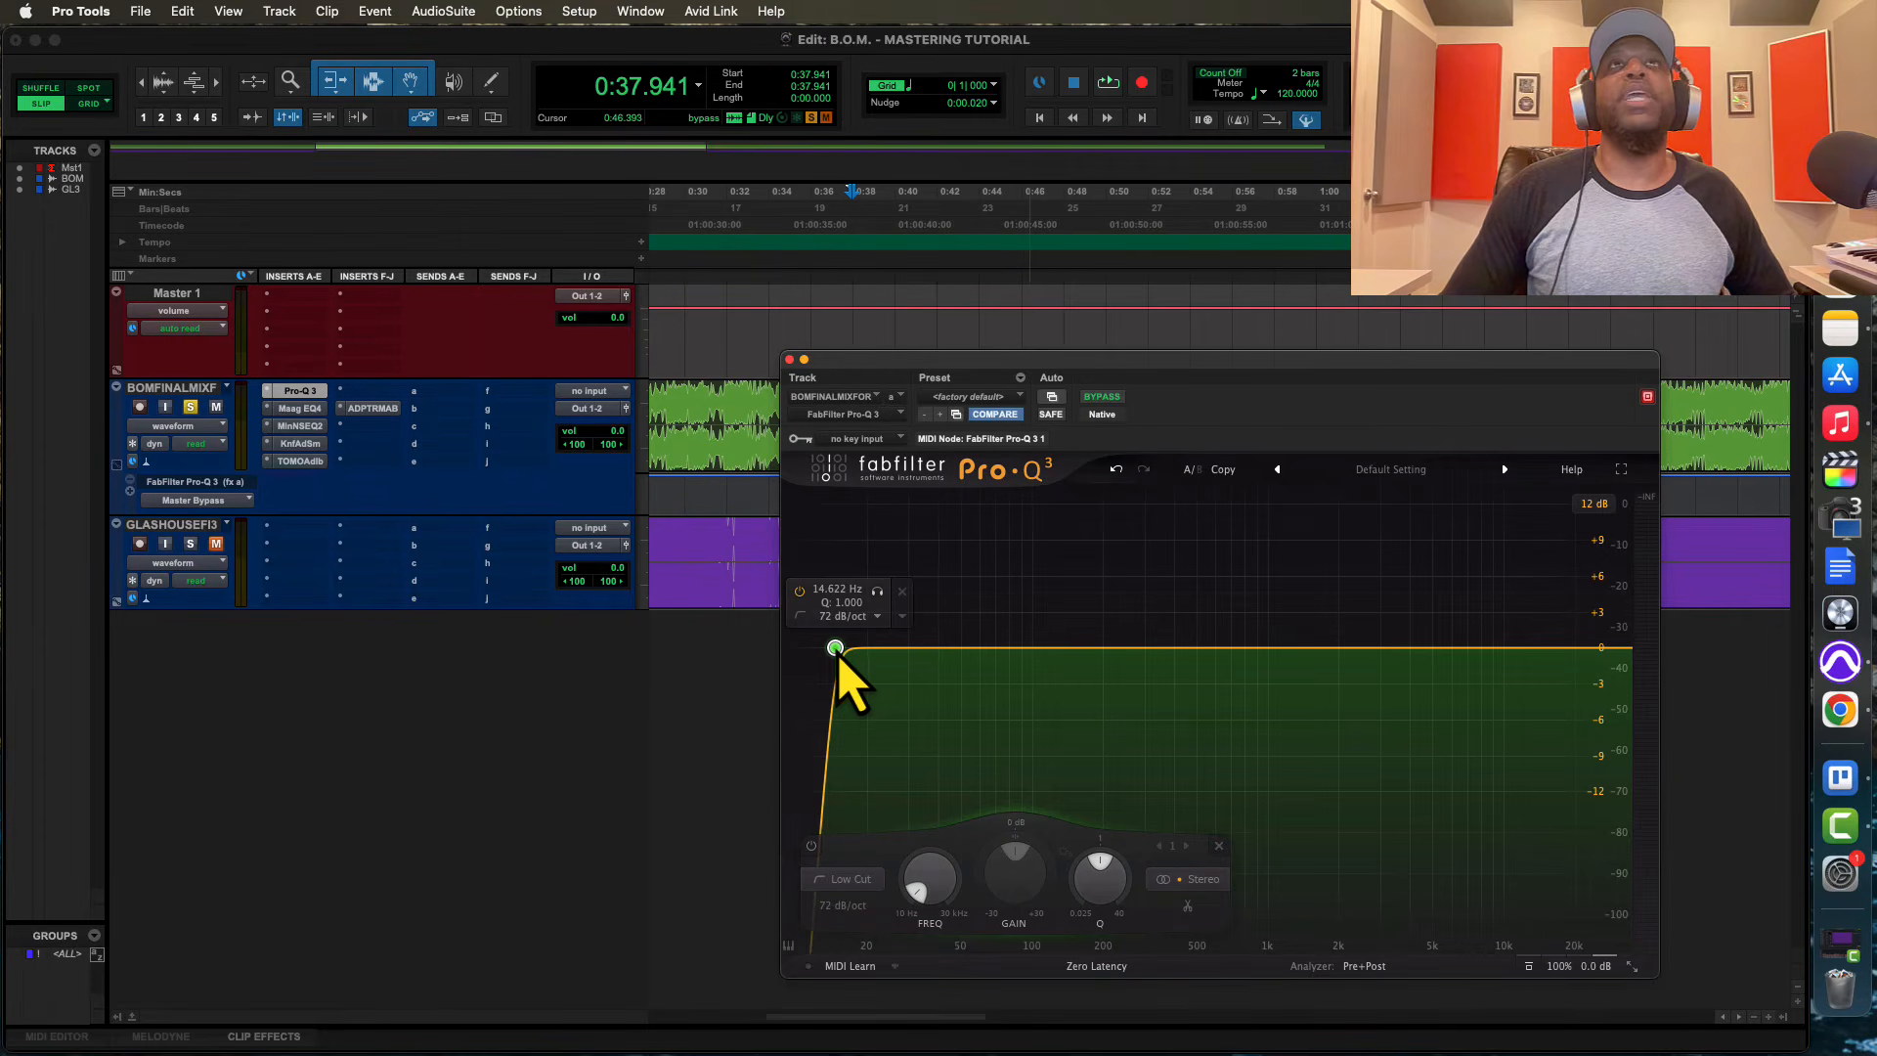
{"action": "left_click", "coordinate": [1212, 886]}
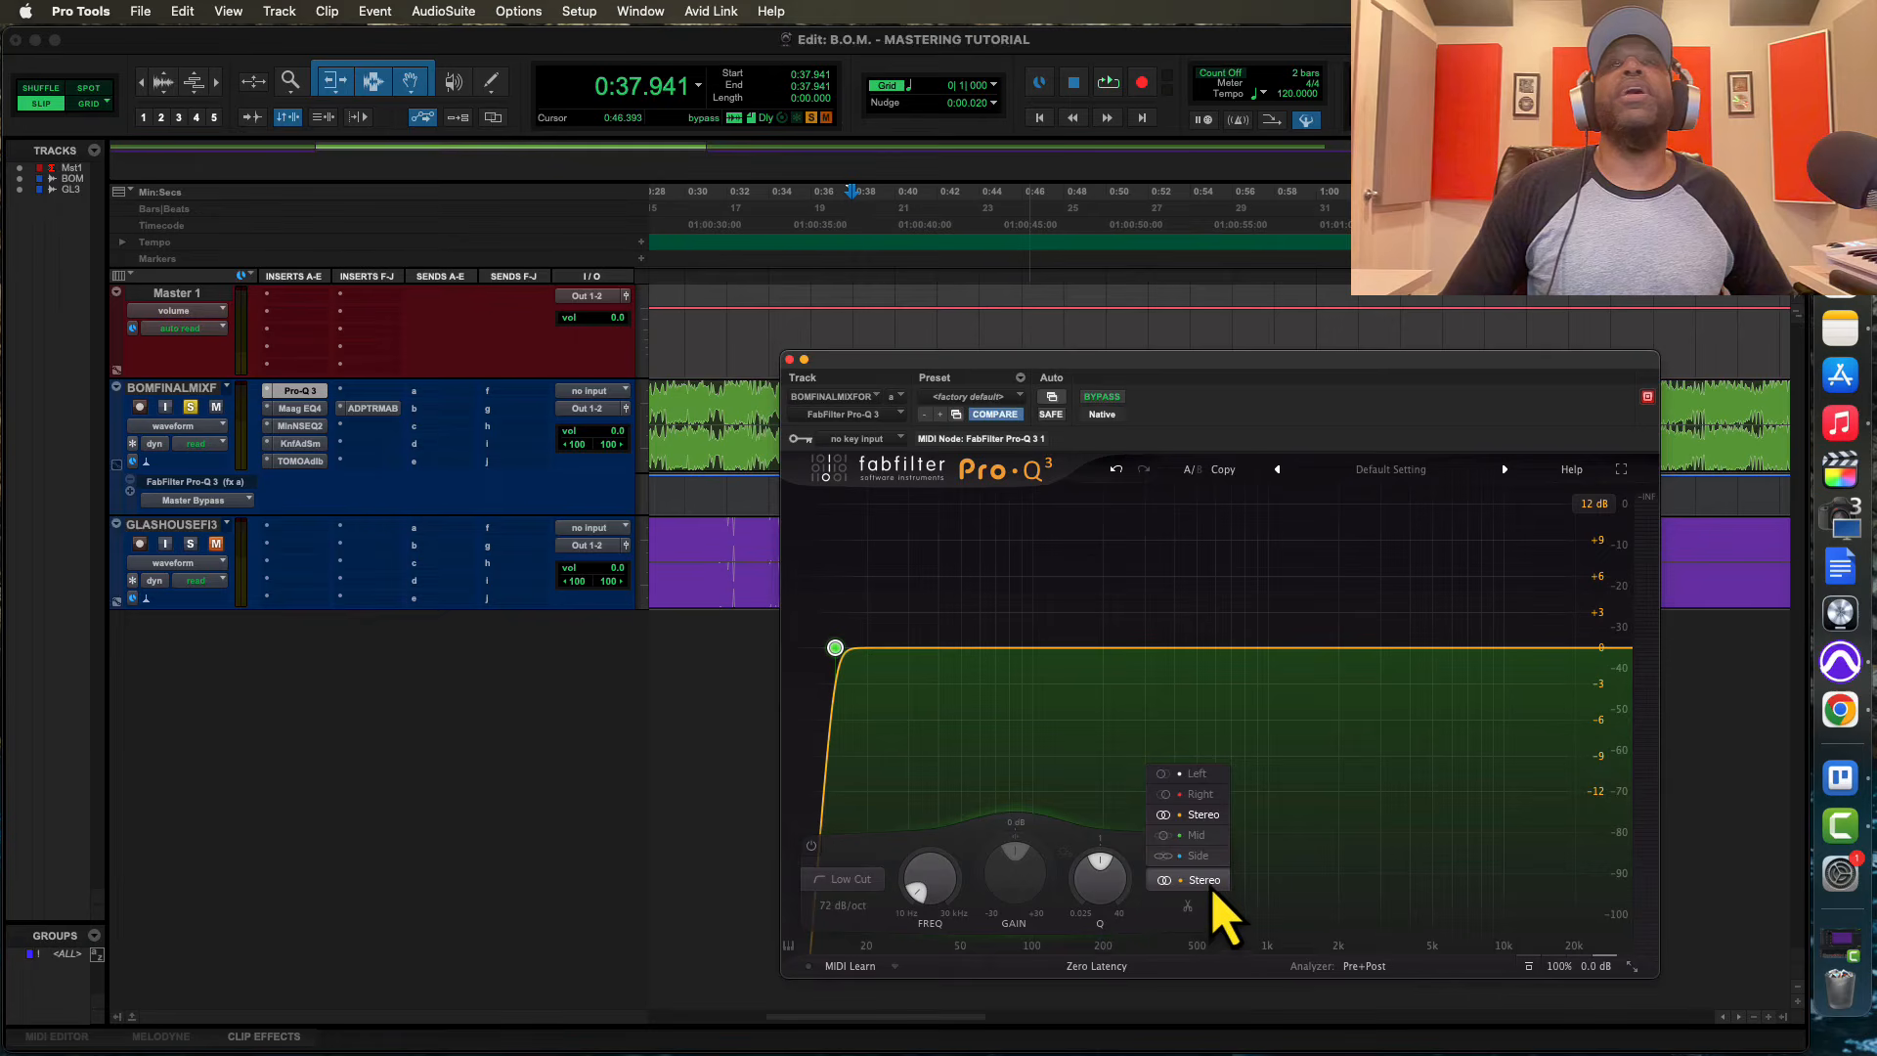
{"action": "left_click", "coordinate": [1198, 856]}
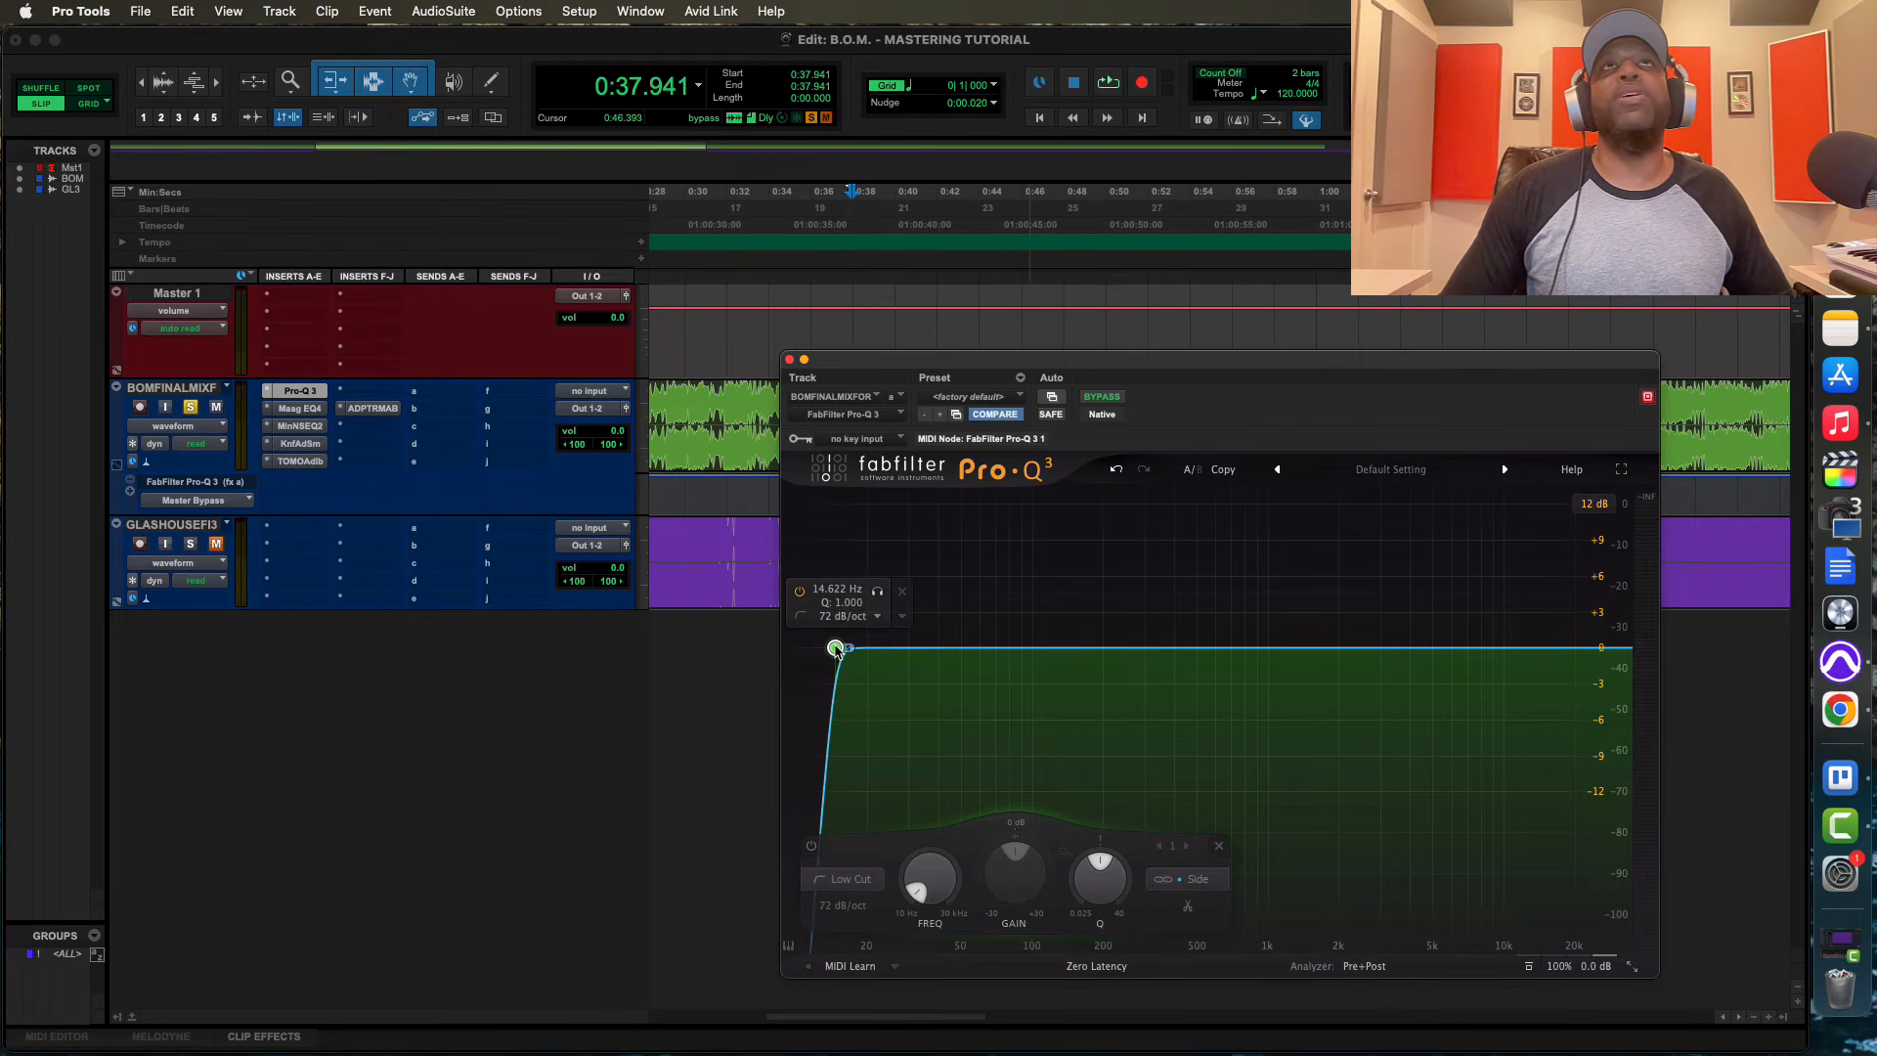
Raise the Side low cut to about 51 Hz with Q 0.849 while auditioning the mix
{"action": "key", "text": "space"}
{"action": "left_click_drag", "start_coordinate": [836, 648], "coordinate": [963, 666]}
{"action": "key", "text": "space"}
{"action": "key", "text": "space"}
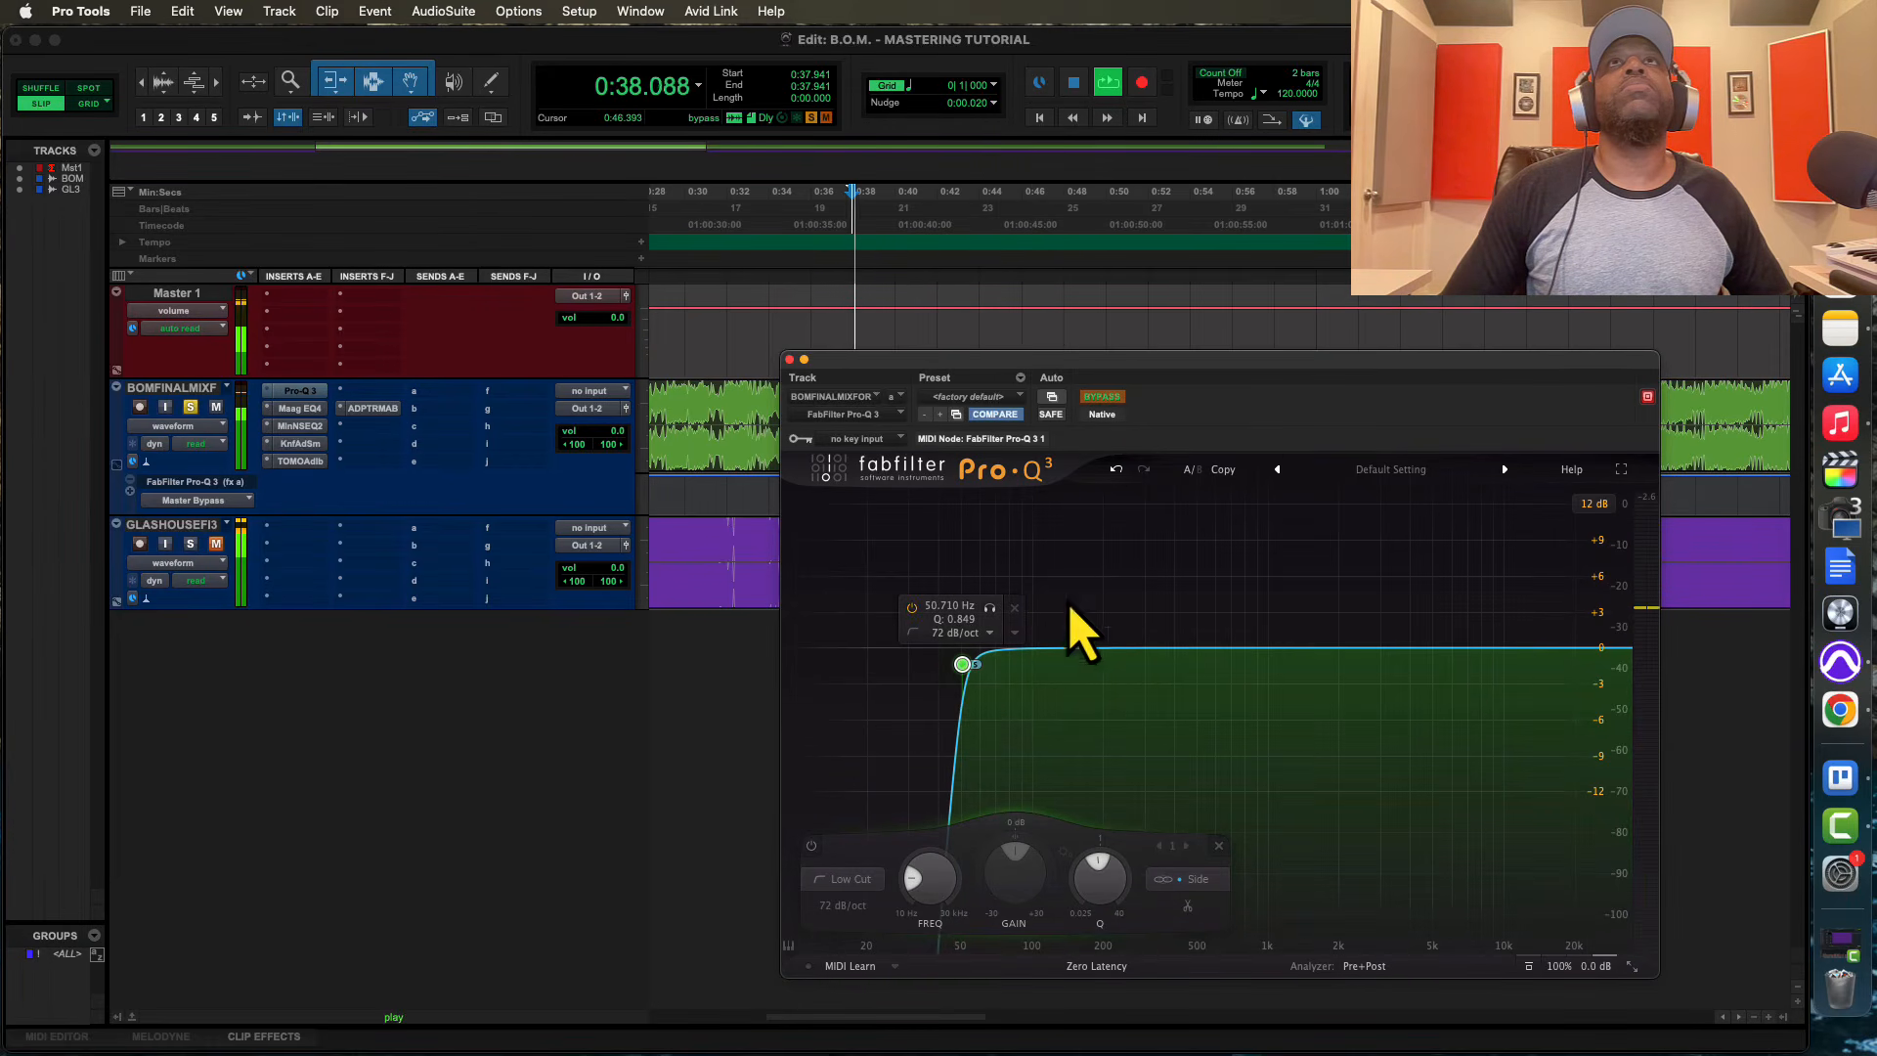
{"action": "key", "text": "space"}
Remove Master Bypass from the Pro-Q 3's automated controls, accepting the deletion of its automation data
{"action": "left_click", "coordinate": [1102, 397]}
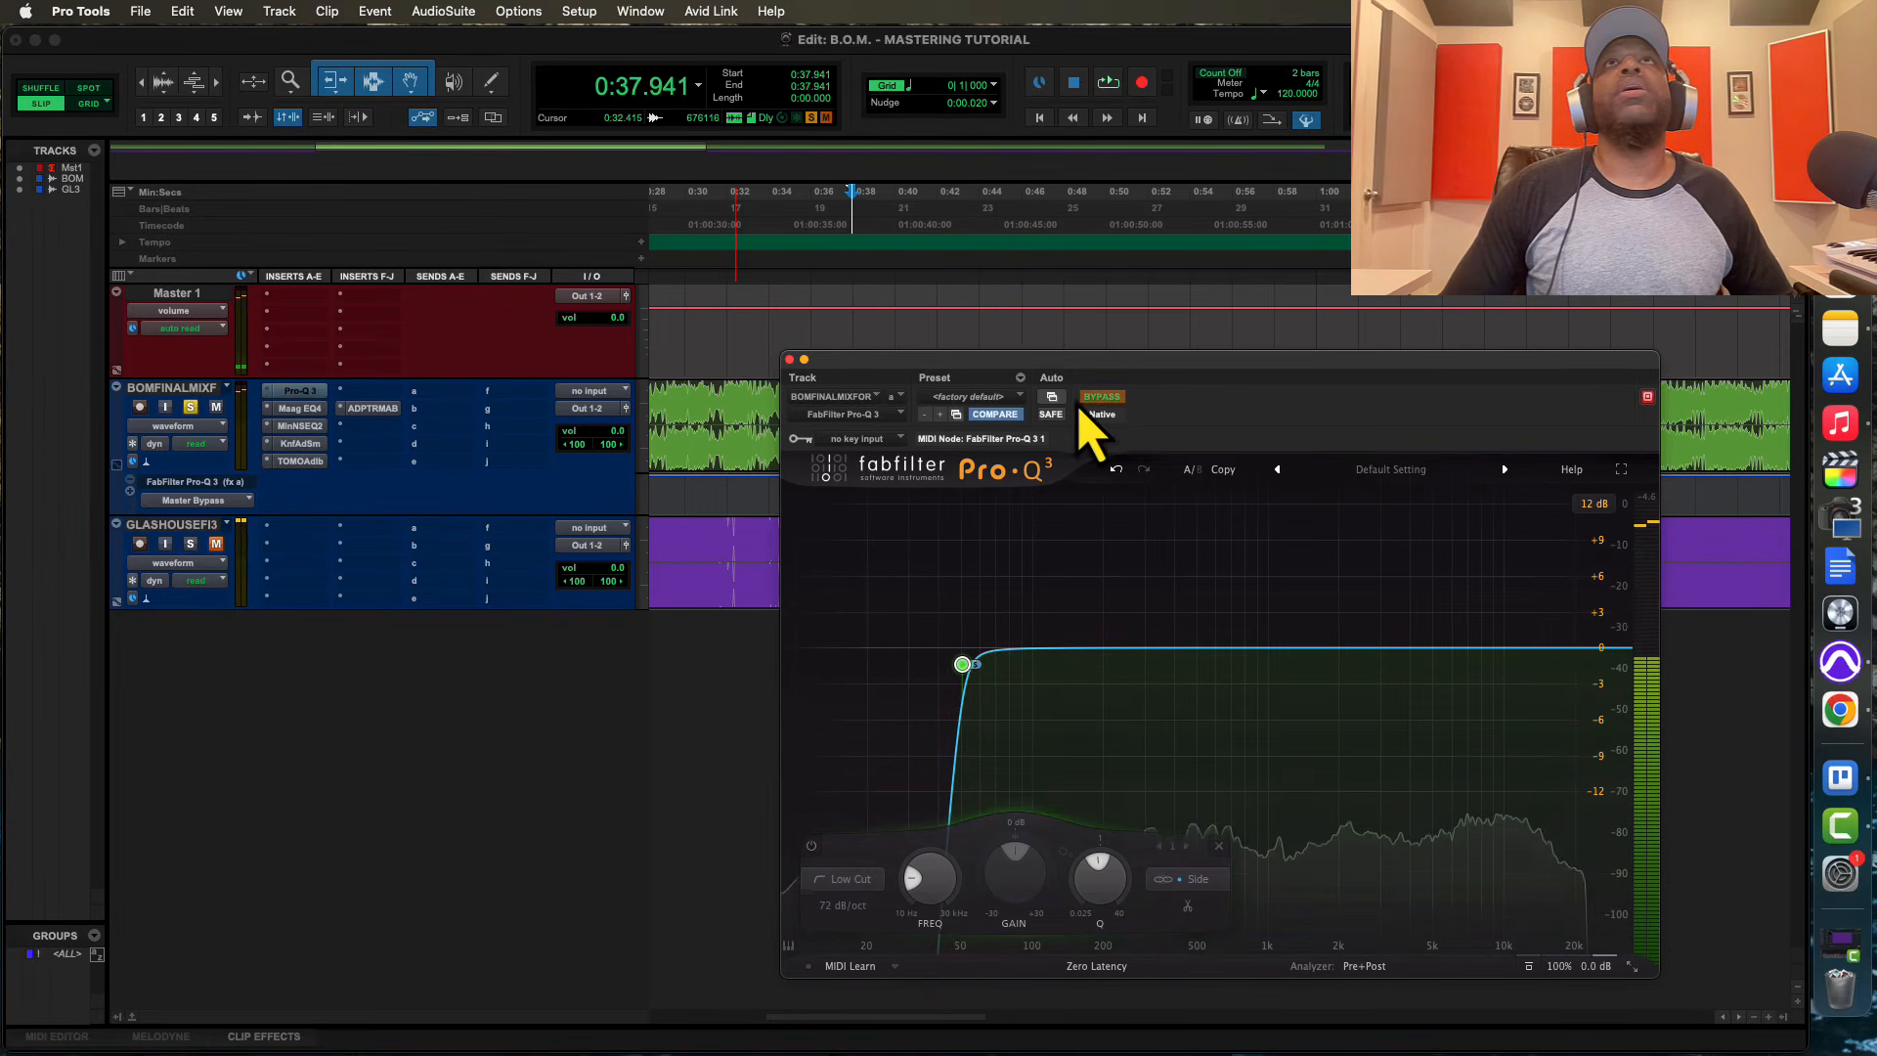
{"action": "left_click", "coordinate": [1053, 397]}
{"action": "double_click", "coordinate": [1051, 264]}
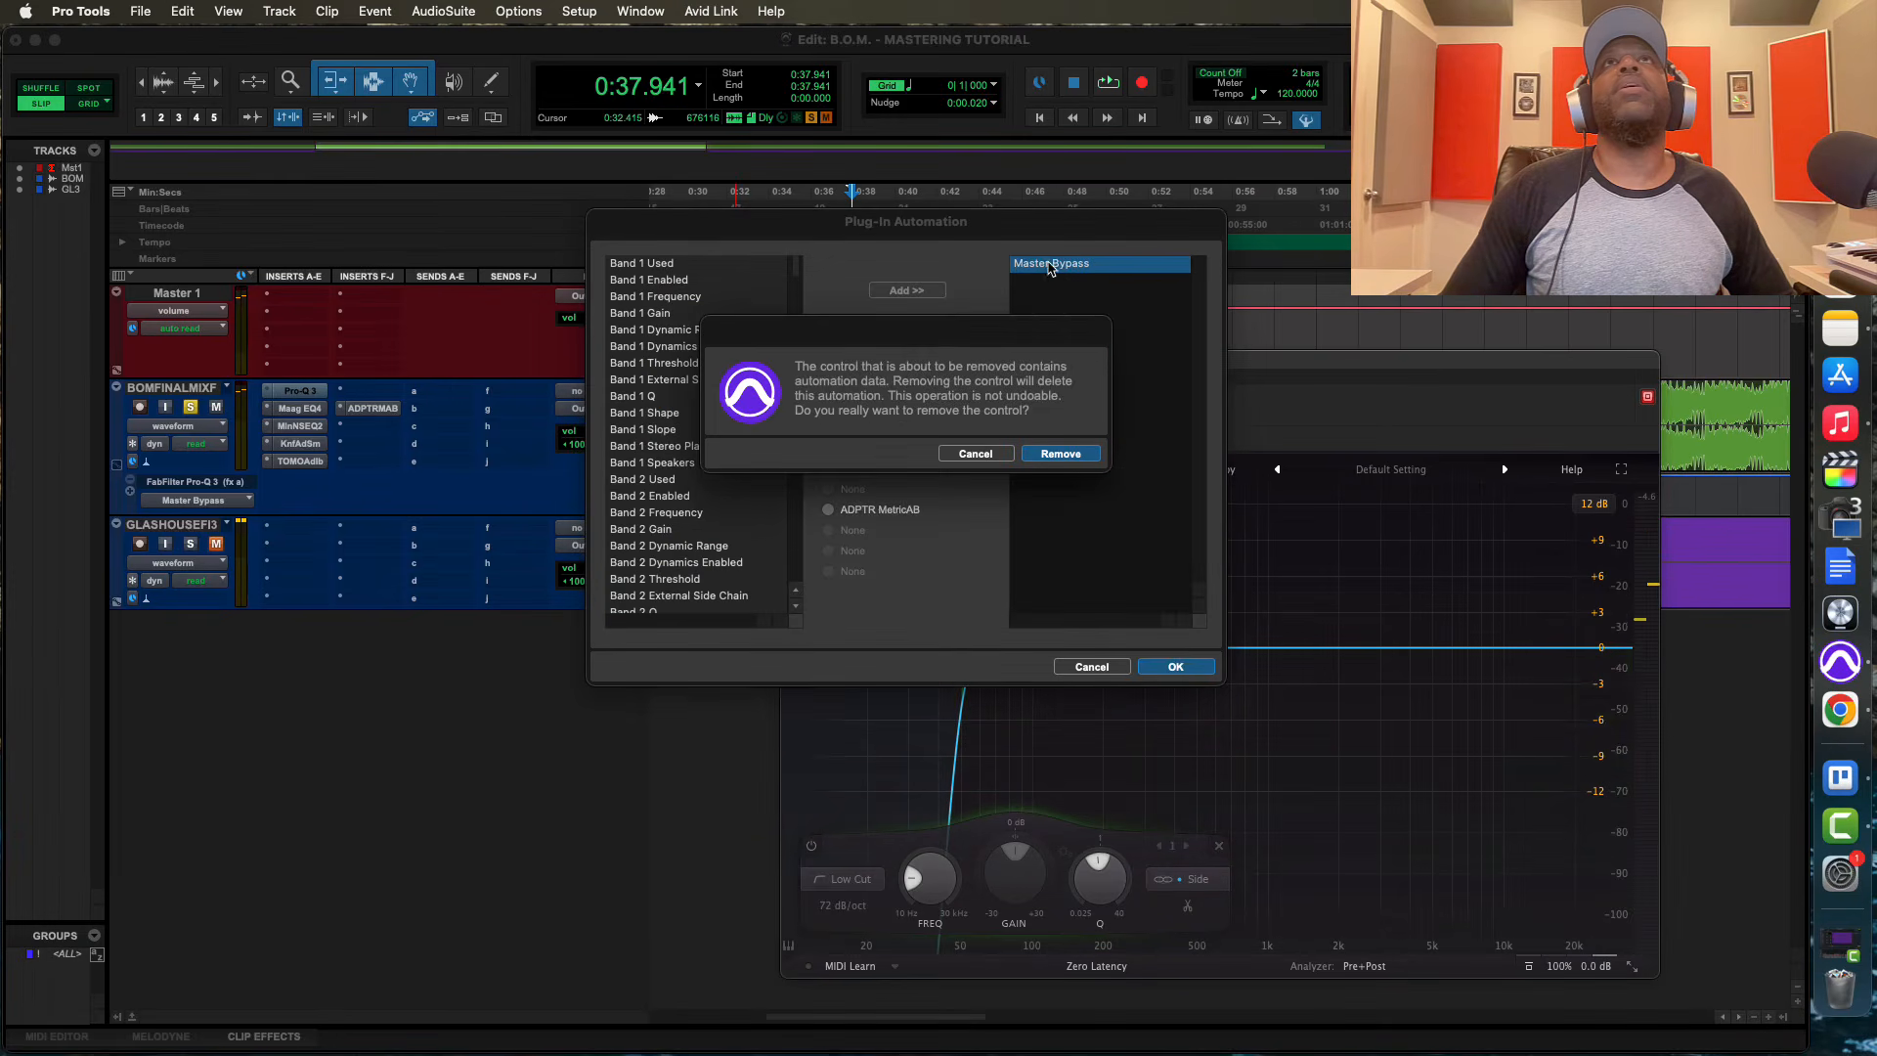
{"action": "left_click", "coordinate": [1060, 453]}
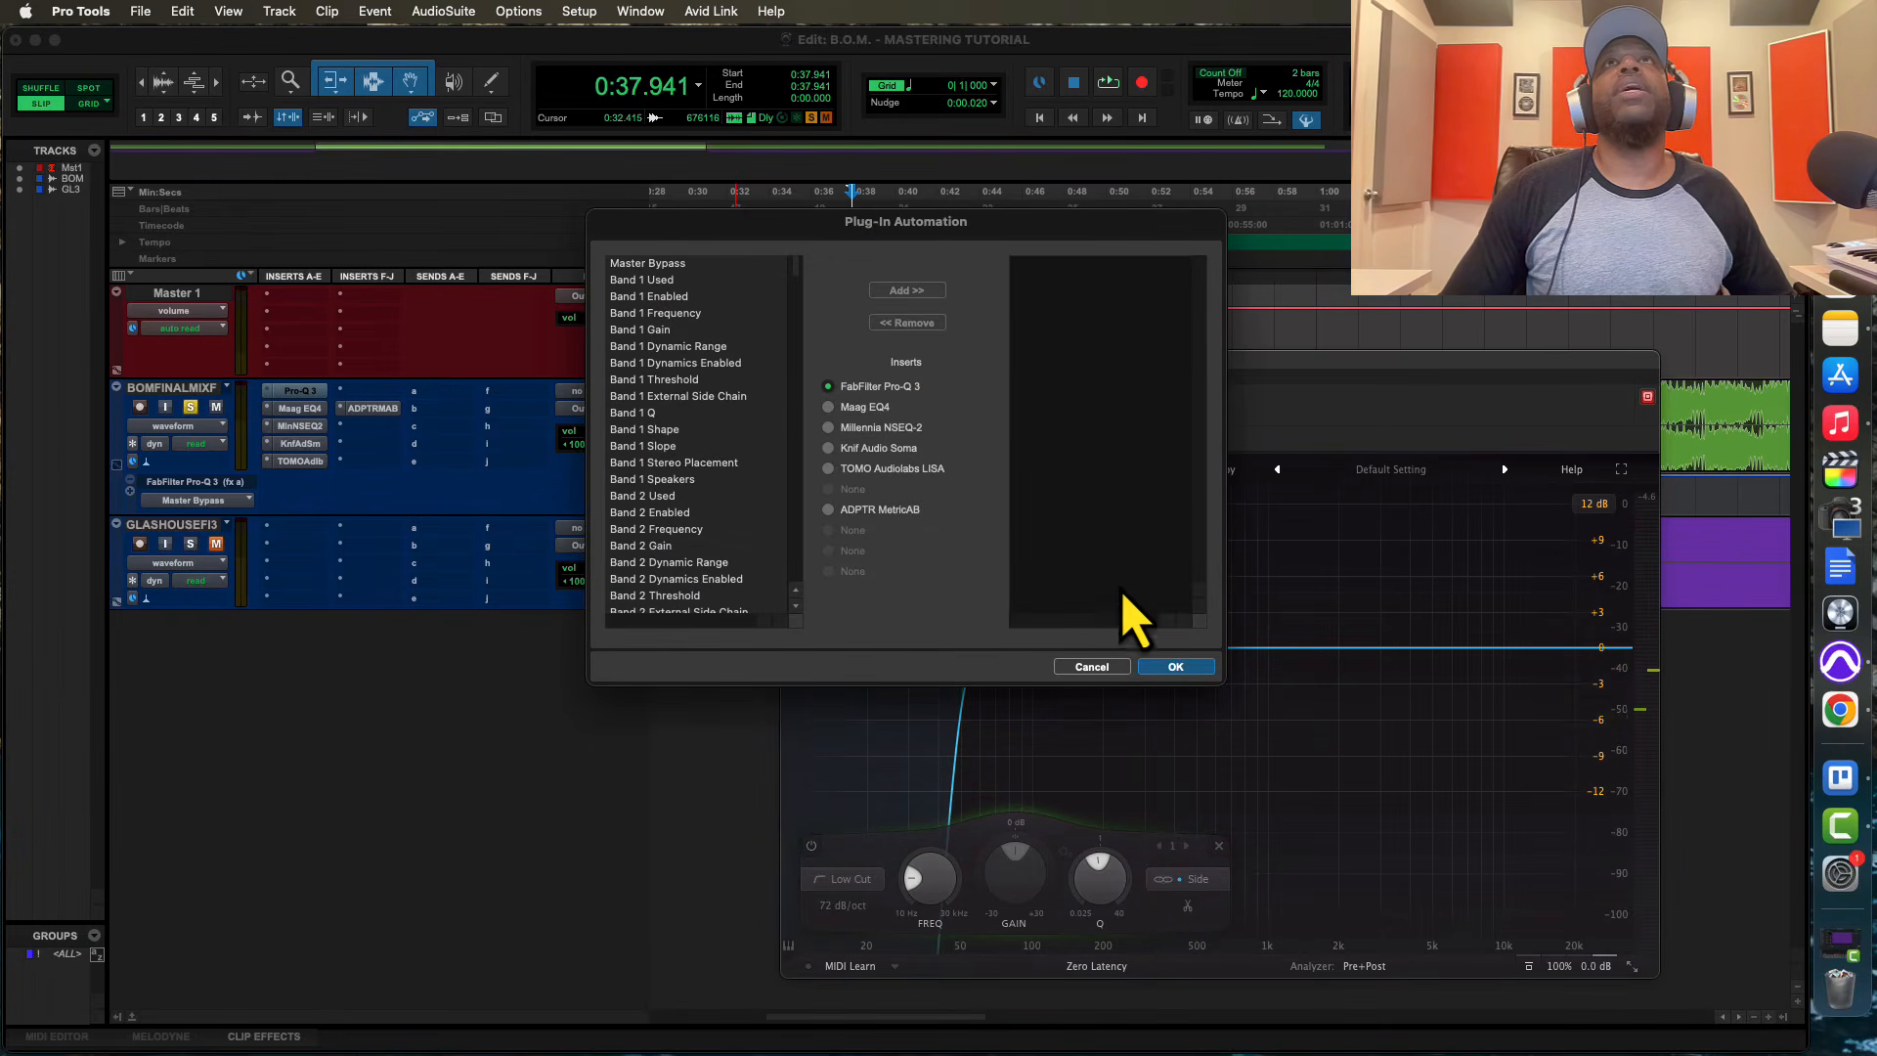
{"action": "left_click", "coordinate": [1174, 667]}
Play the mix with the EQ bypassed and active, and nudge the Side low cut to about 52 Hz with Q 0.947
{"action": "key", "text": "space"}
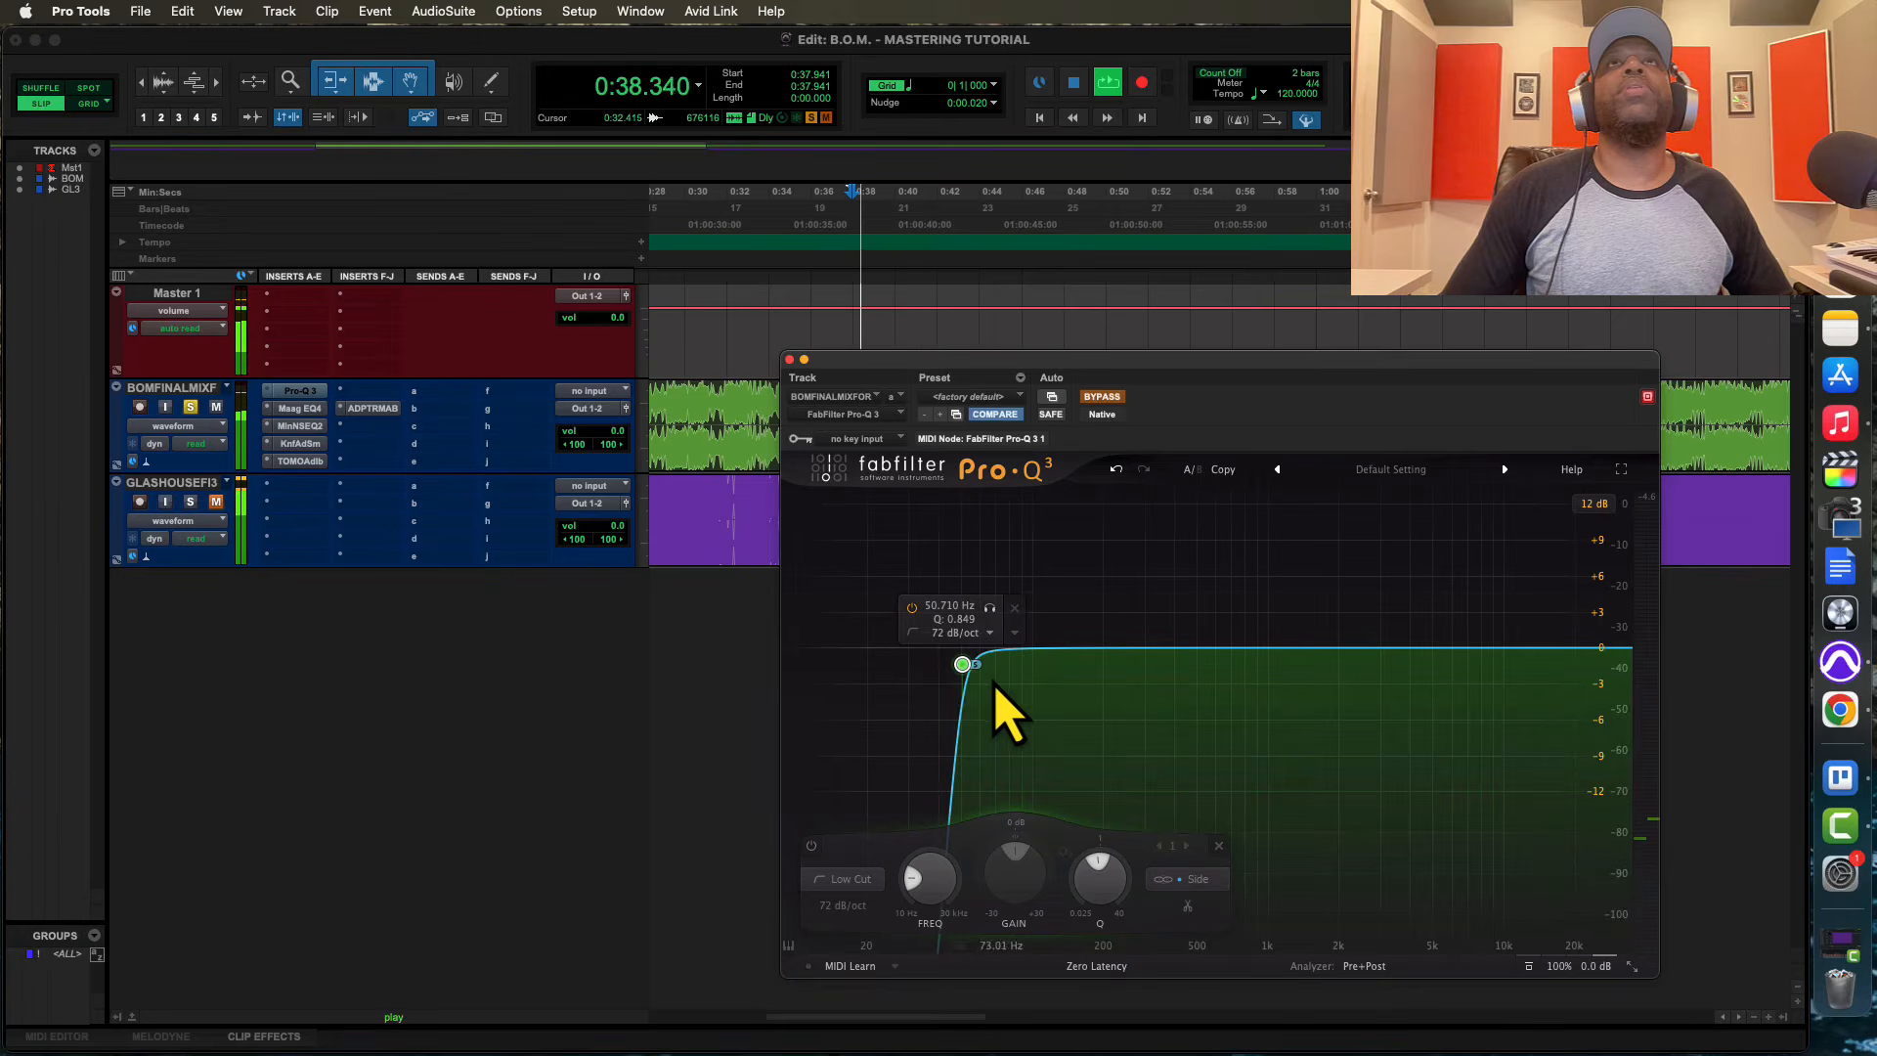
{"action": "left_click", "coordinate": [1113, 396]}
{"action": "mouse_move", "coordinate": [962, 669]}
{"action": "left_mouse_down"}
{"action": "mouse_move", "coordinate": [1234, 665]}
{"action": "mouse_move", "coordinate": [968, 665]}
{"action": "left_mouse_up"}
{"action": "key", "text": "space"}
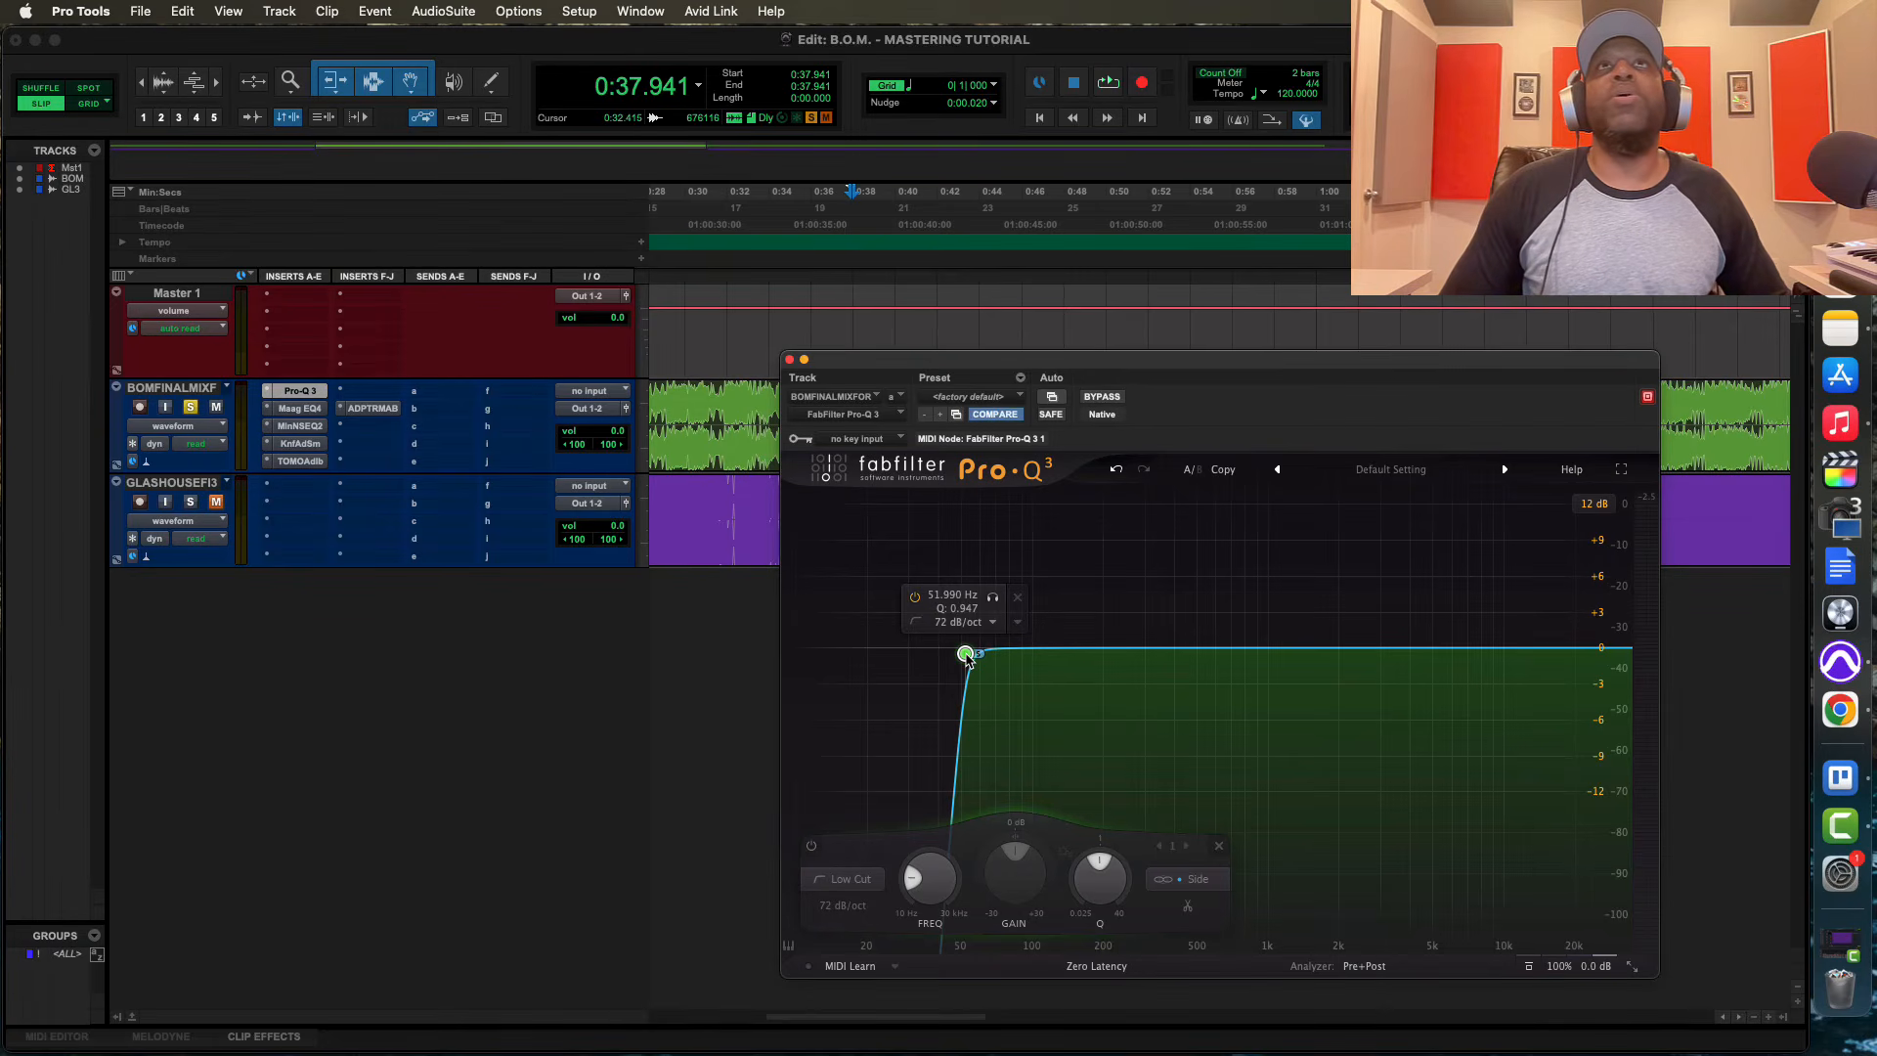
Try the Side low cut at about 79 Hz and settle it at about 56 Hz with Q 0.984 during playback
{"action": "left_click_drag", "start_coordinate": [966, 657], "coordinate": [1008, 654]}
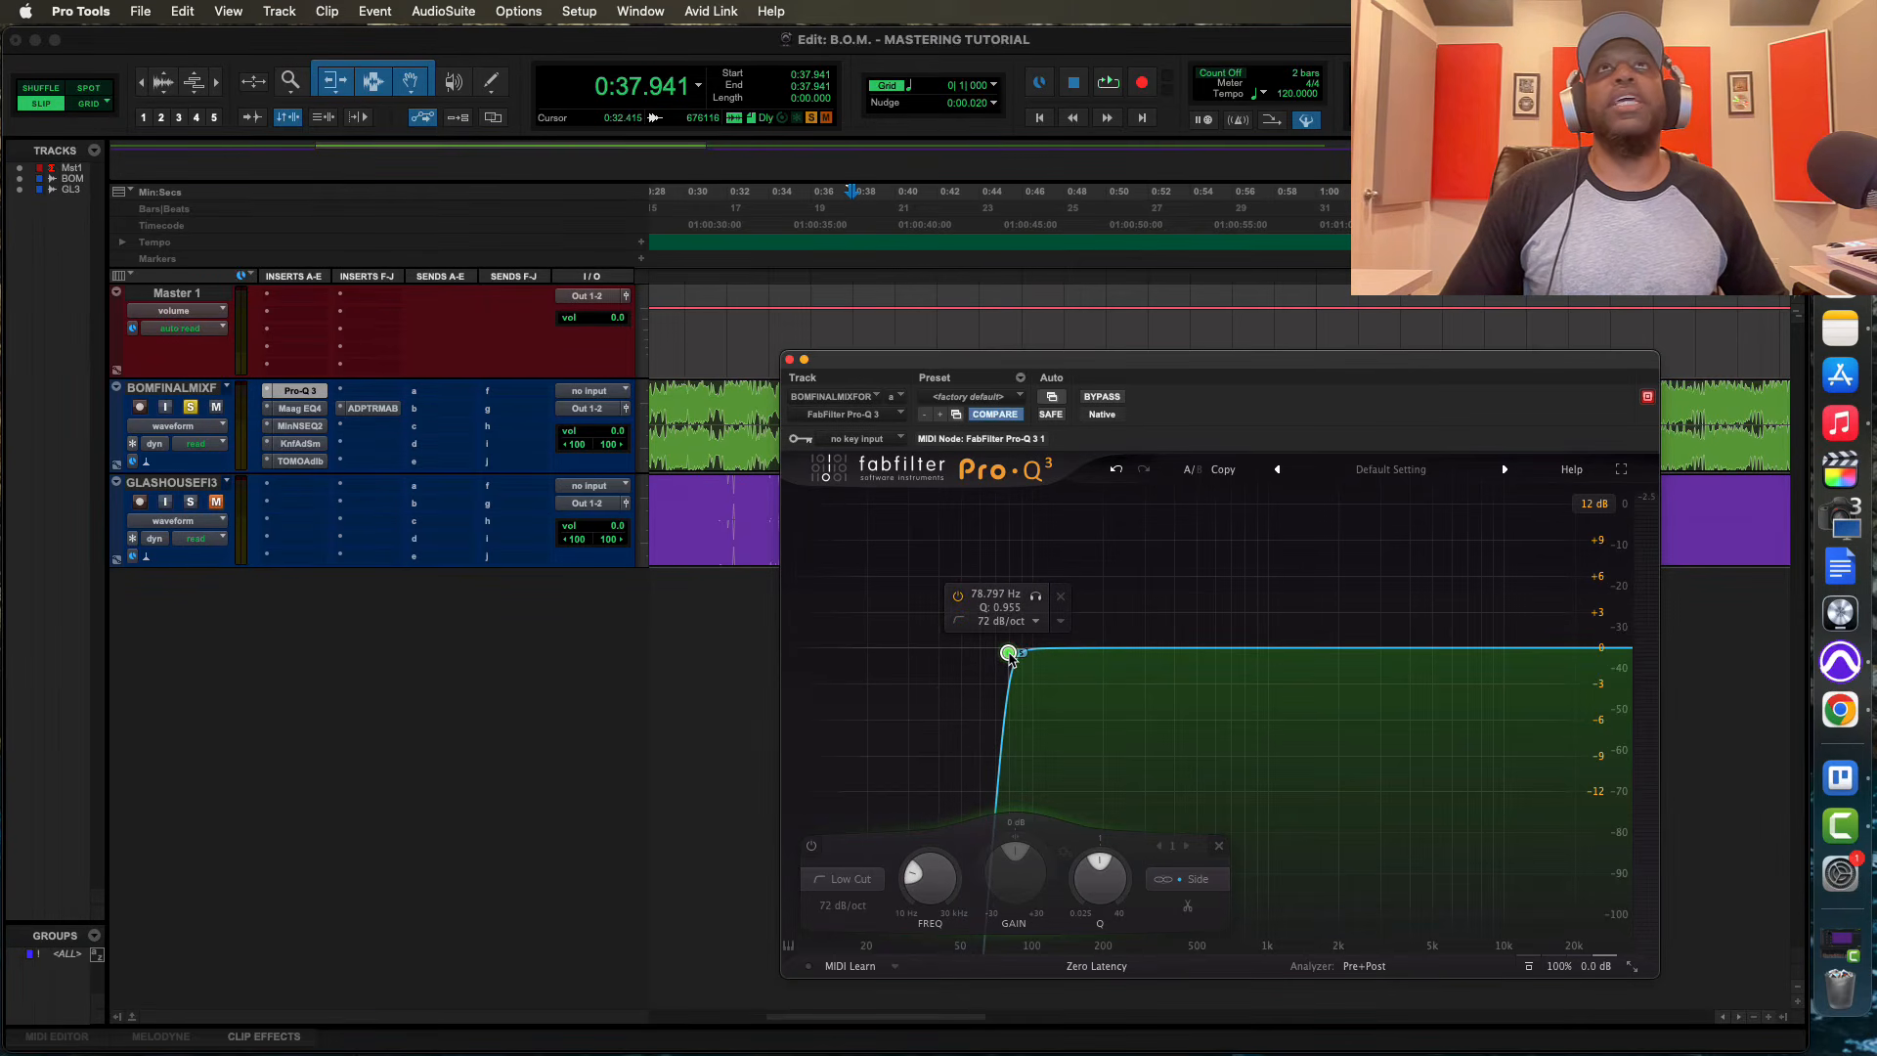
{"action": "key", "text": "space"}
{"action": "mouse_move", "coordinate": [1010, 656]}
{"action": "left_mouse_down"}
{"action": "mouse_move", "coordinate": [1109, 655]}
{"action": "mouse_move", "coordinate": [954, 652]}
{"action": "mouse_move", "coordinate": [975, 653]}
{"action": "left_mouse_up"}
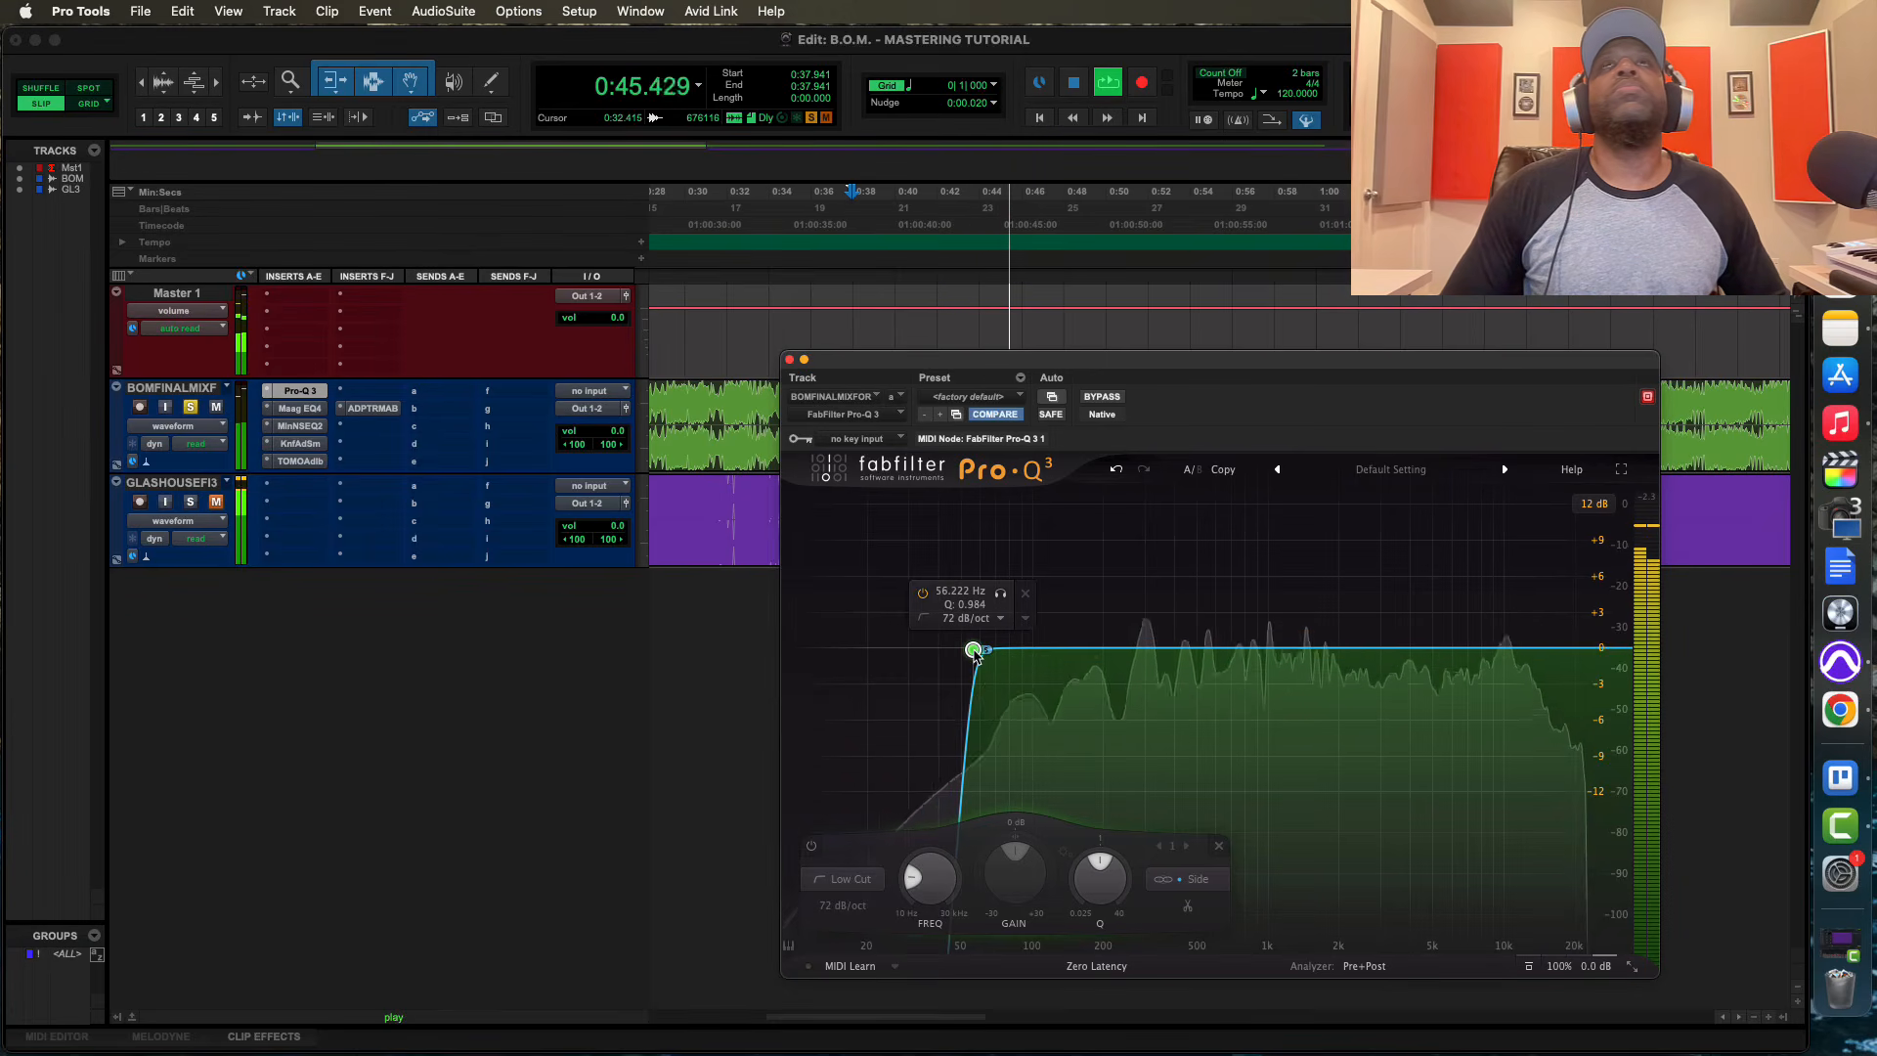
{"action": "key", "text": "space"}
{"action": "key", "text": "space"}
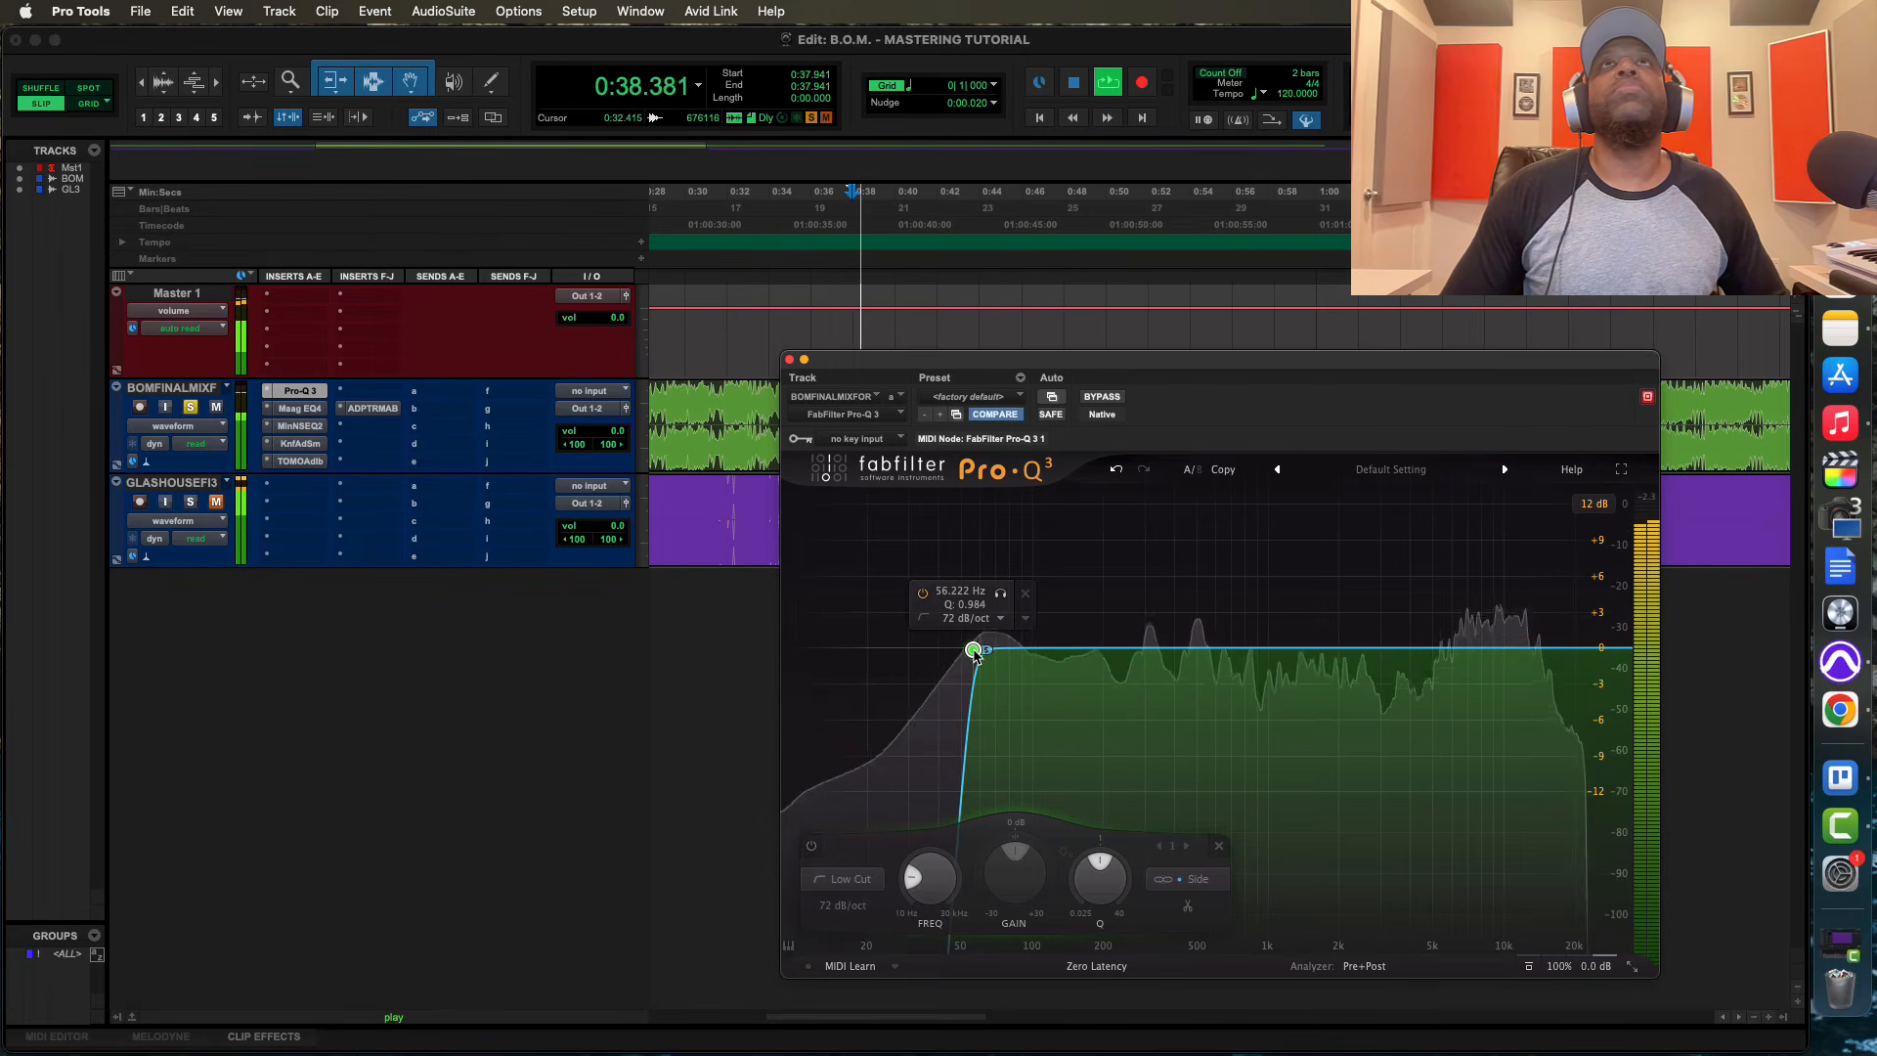
Compare the playing mix with the Side low cut bypassed and active
{"action": "left_click", "coordinate": [1102, 397]}
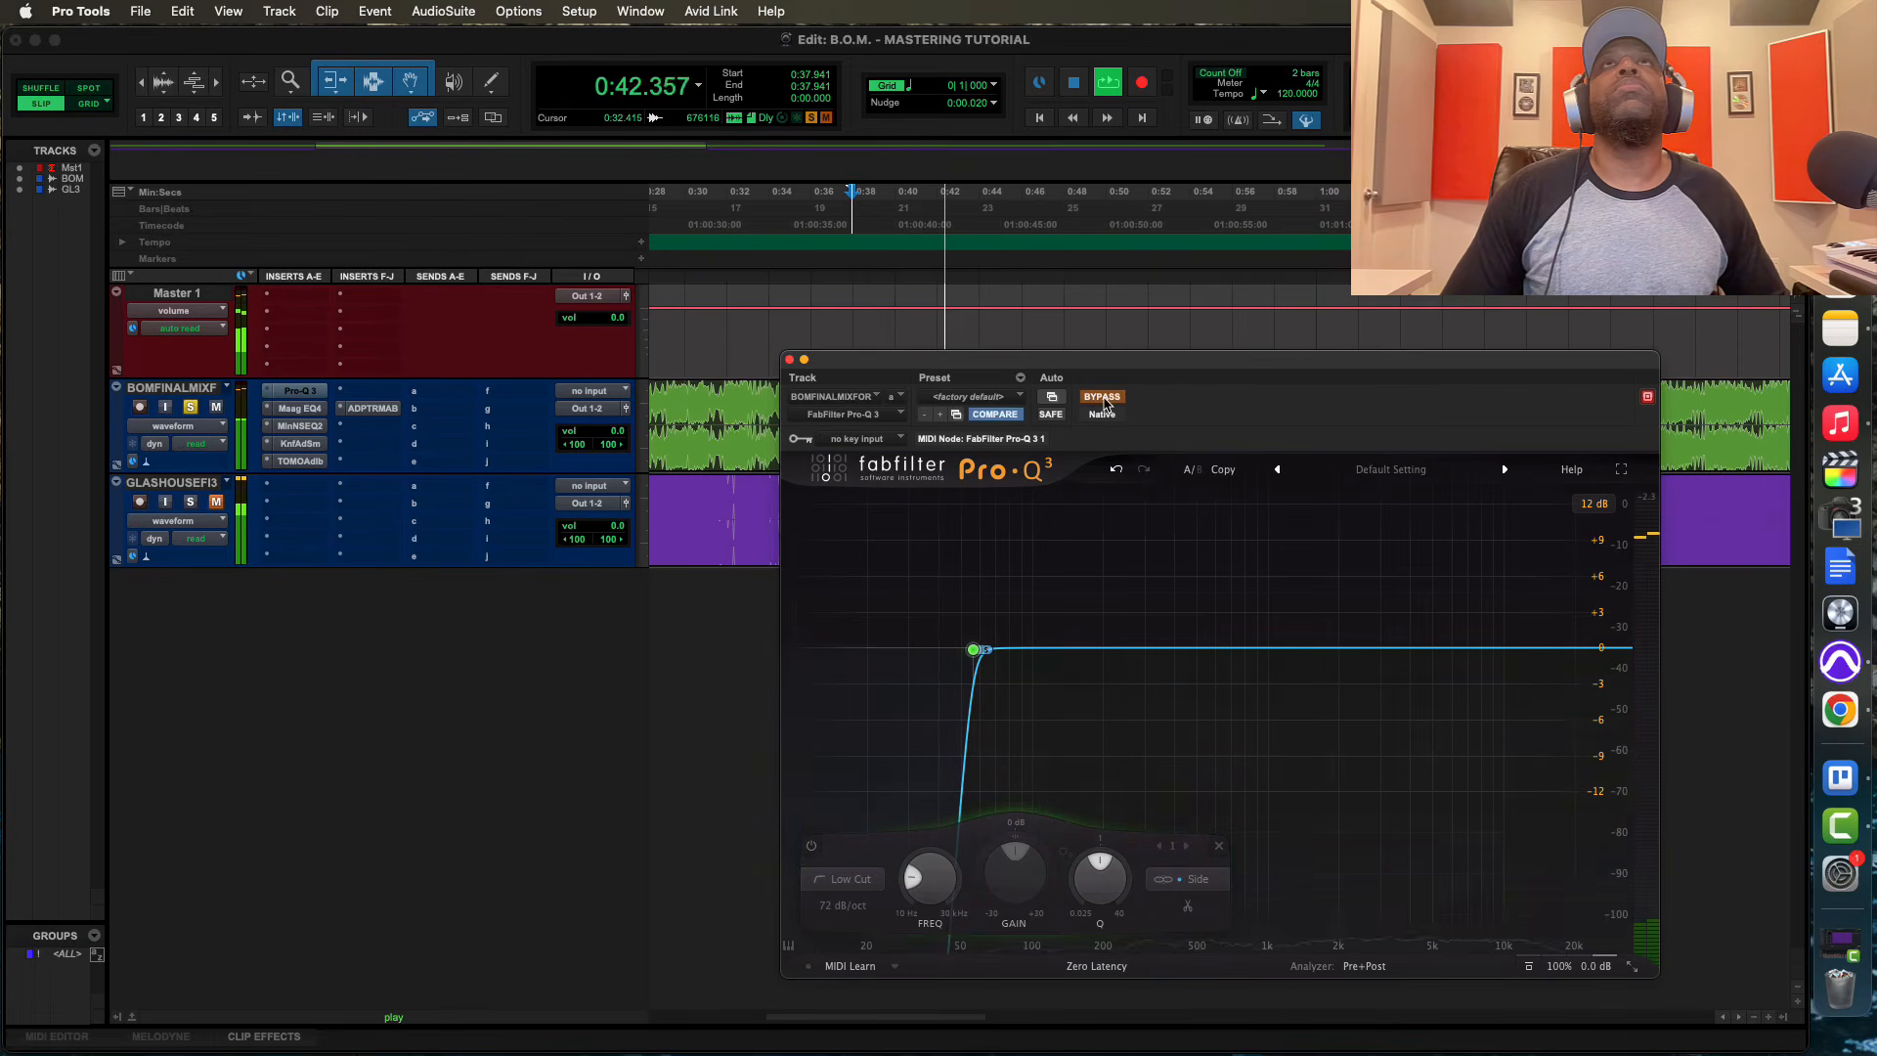
{"action": "left_click", "coordinate": [1102, 397]}
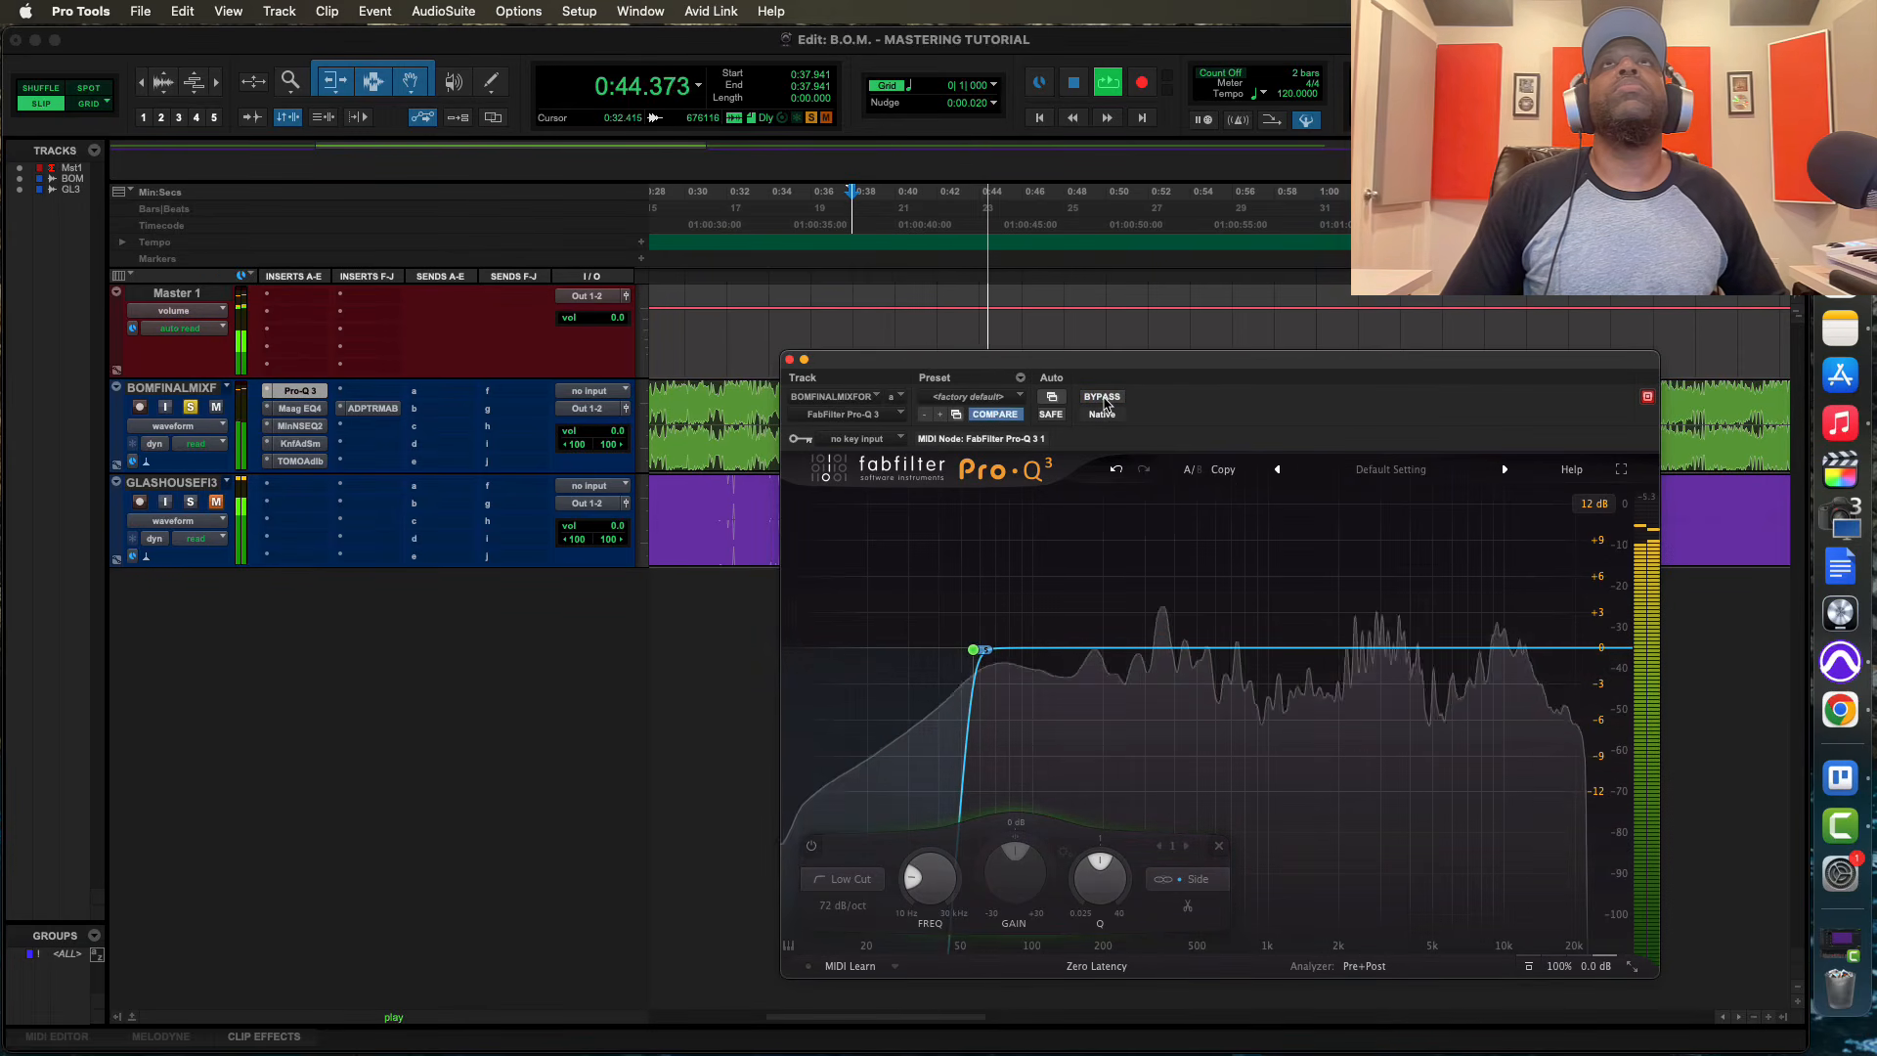
{"action": "key", "text": "space"}
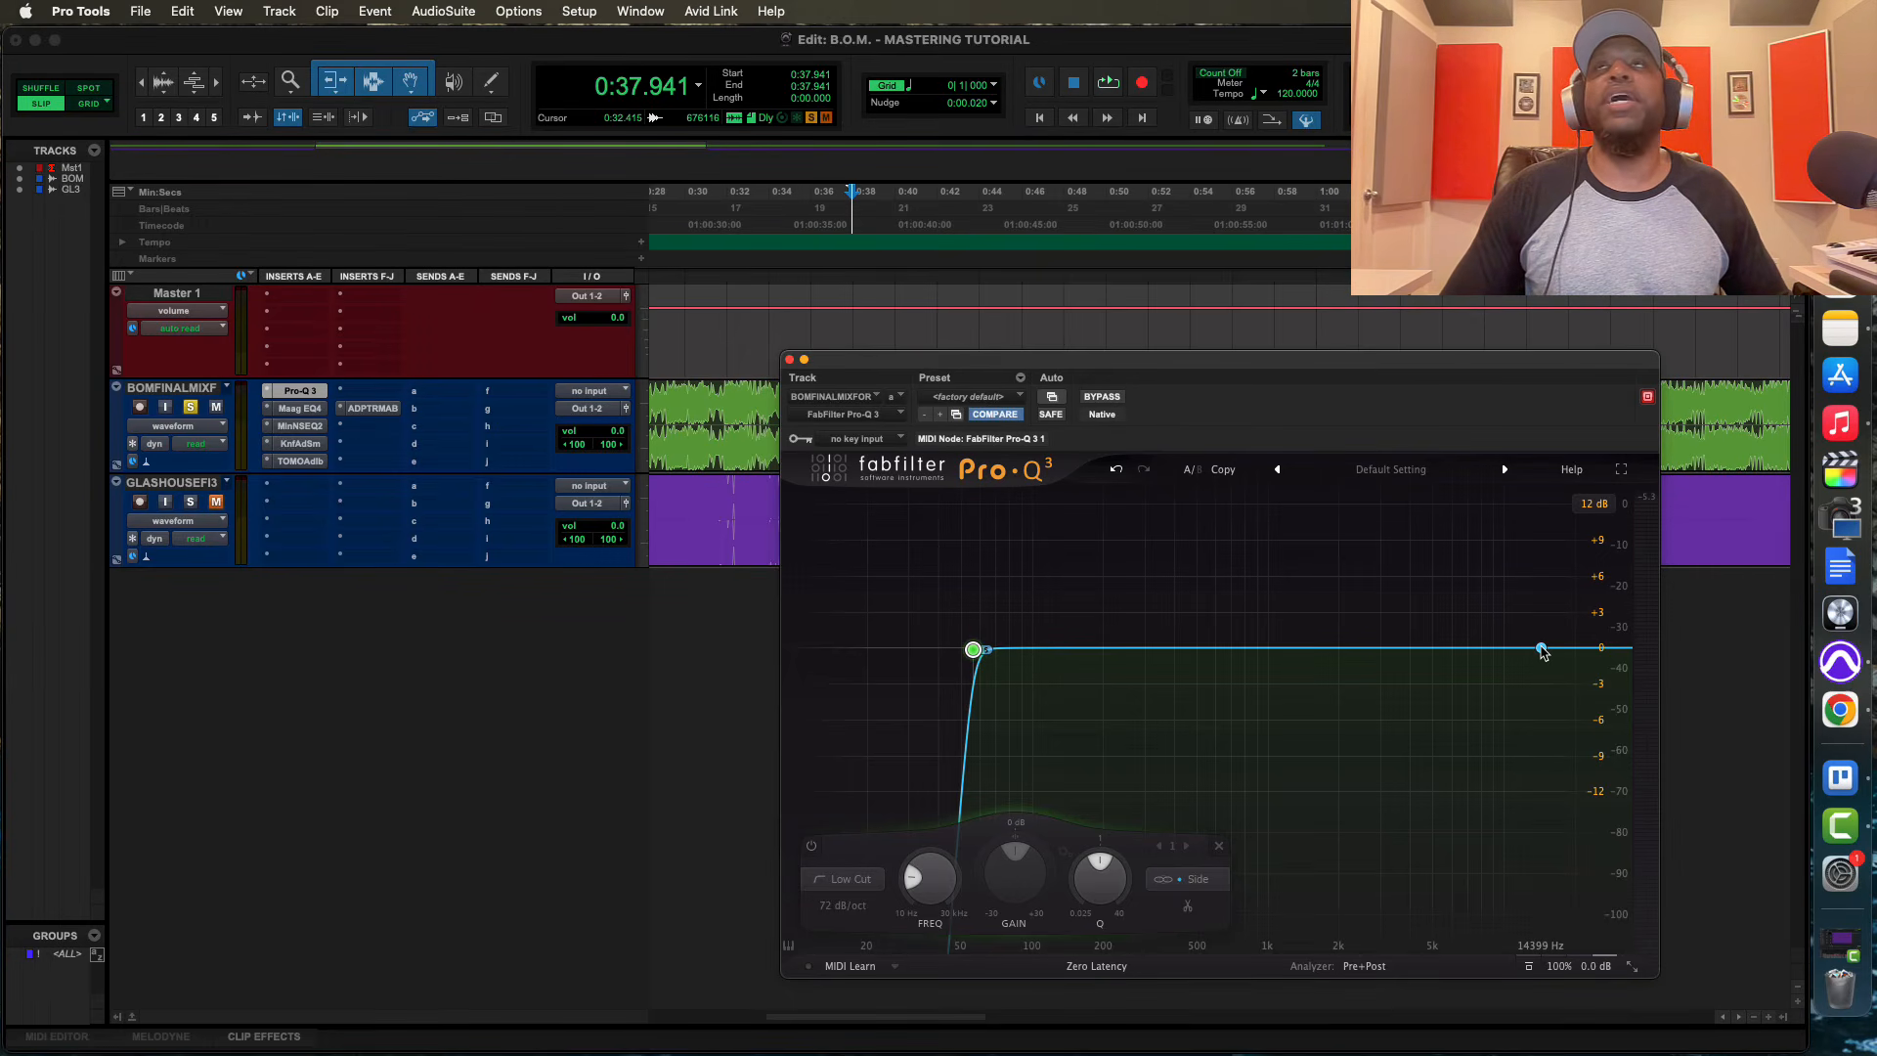
Add a Side-only high shelf boost of about +6.25 dB at about 2449 Hz with Q 0.583 and play the mix
{"action": "left_click_drag", "start_coordinate": [1543, 651], "coordinate": [1374, 630]}
{"action": "key", "text": "space"}
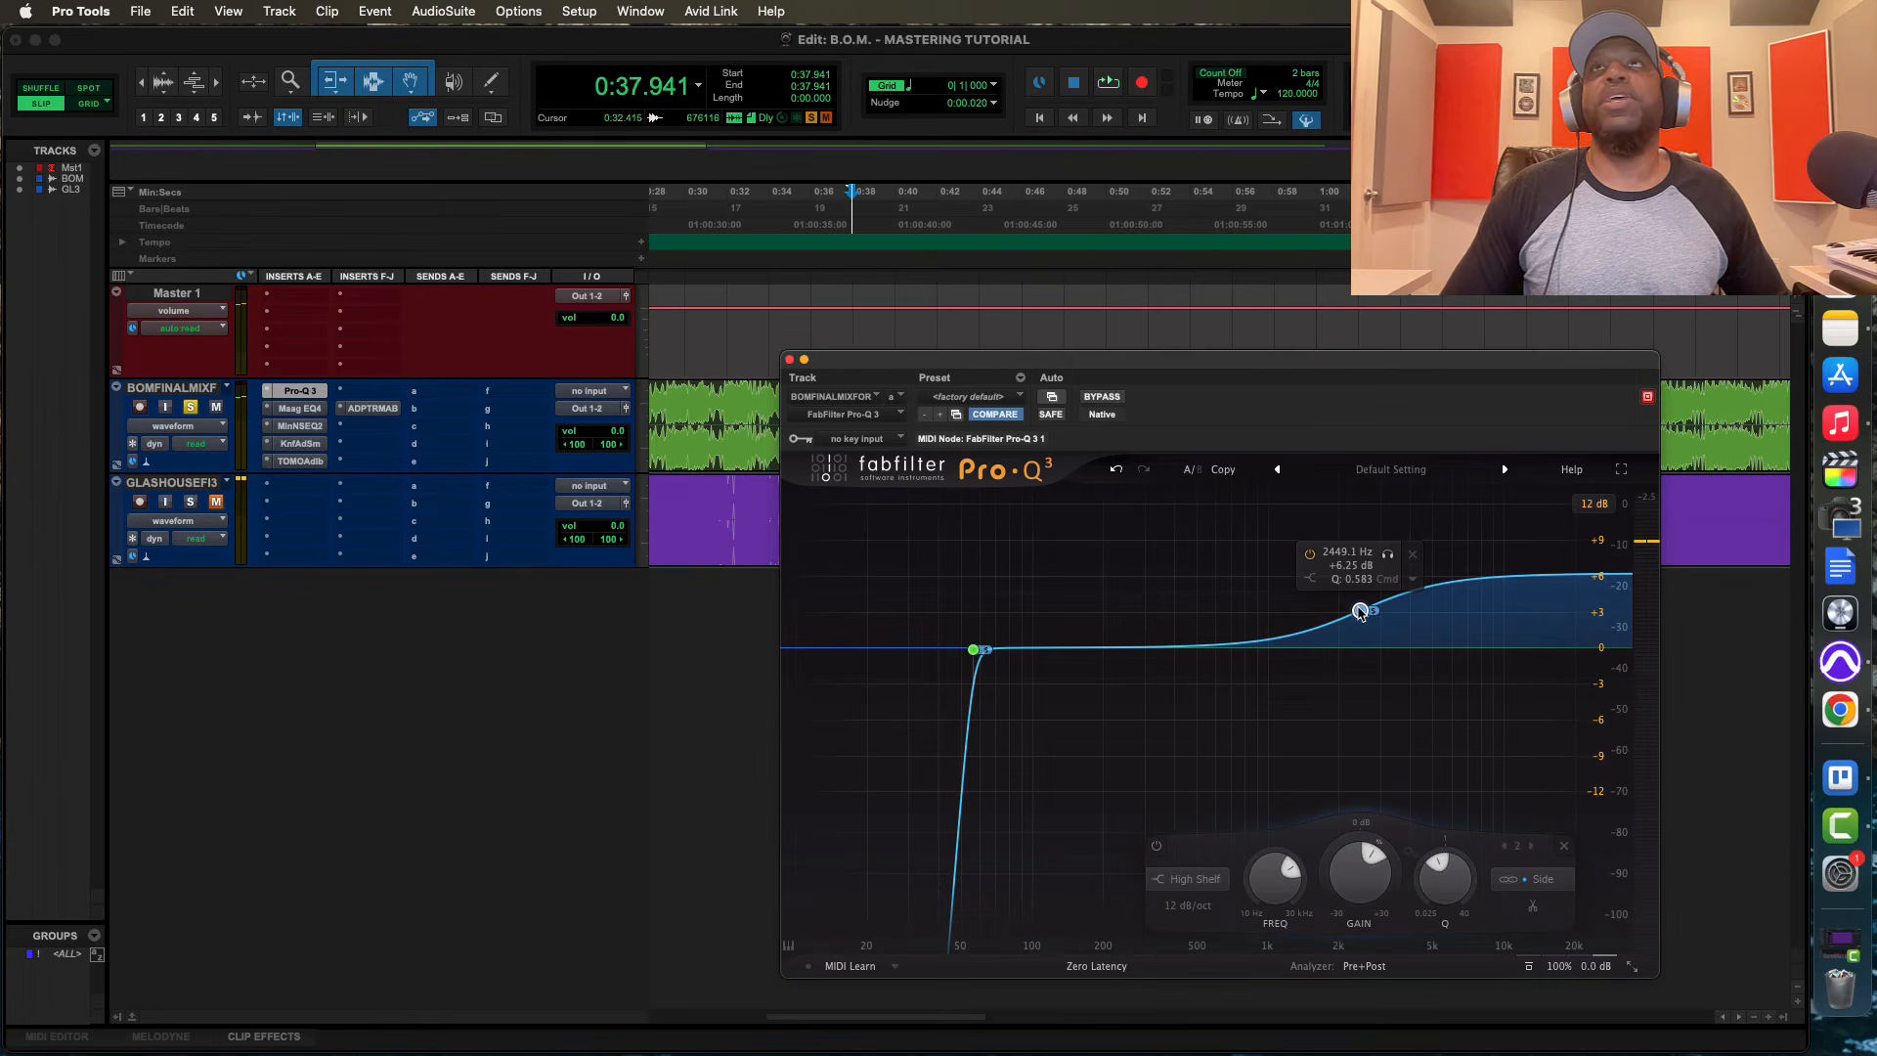
{"action": "key", "text": "space"}
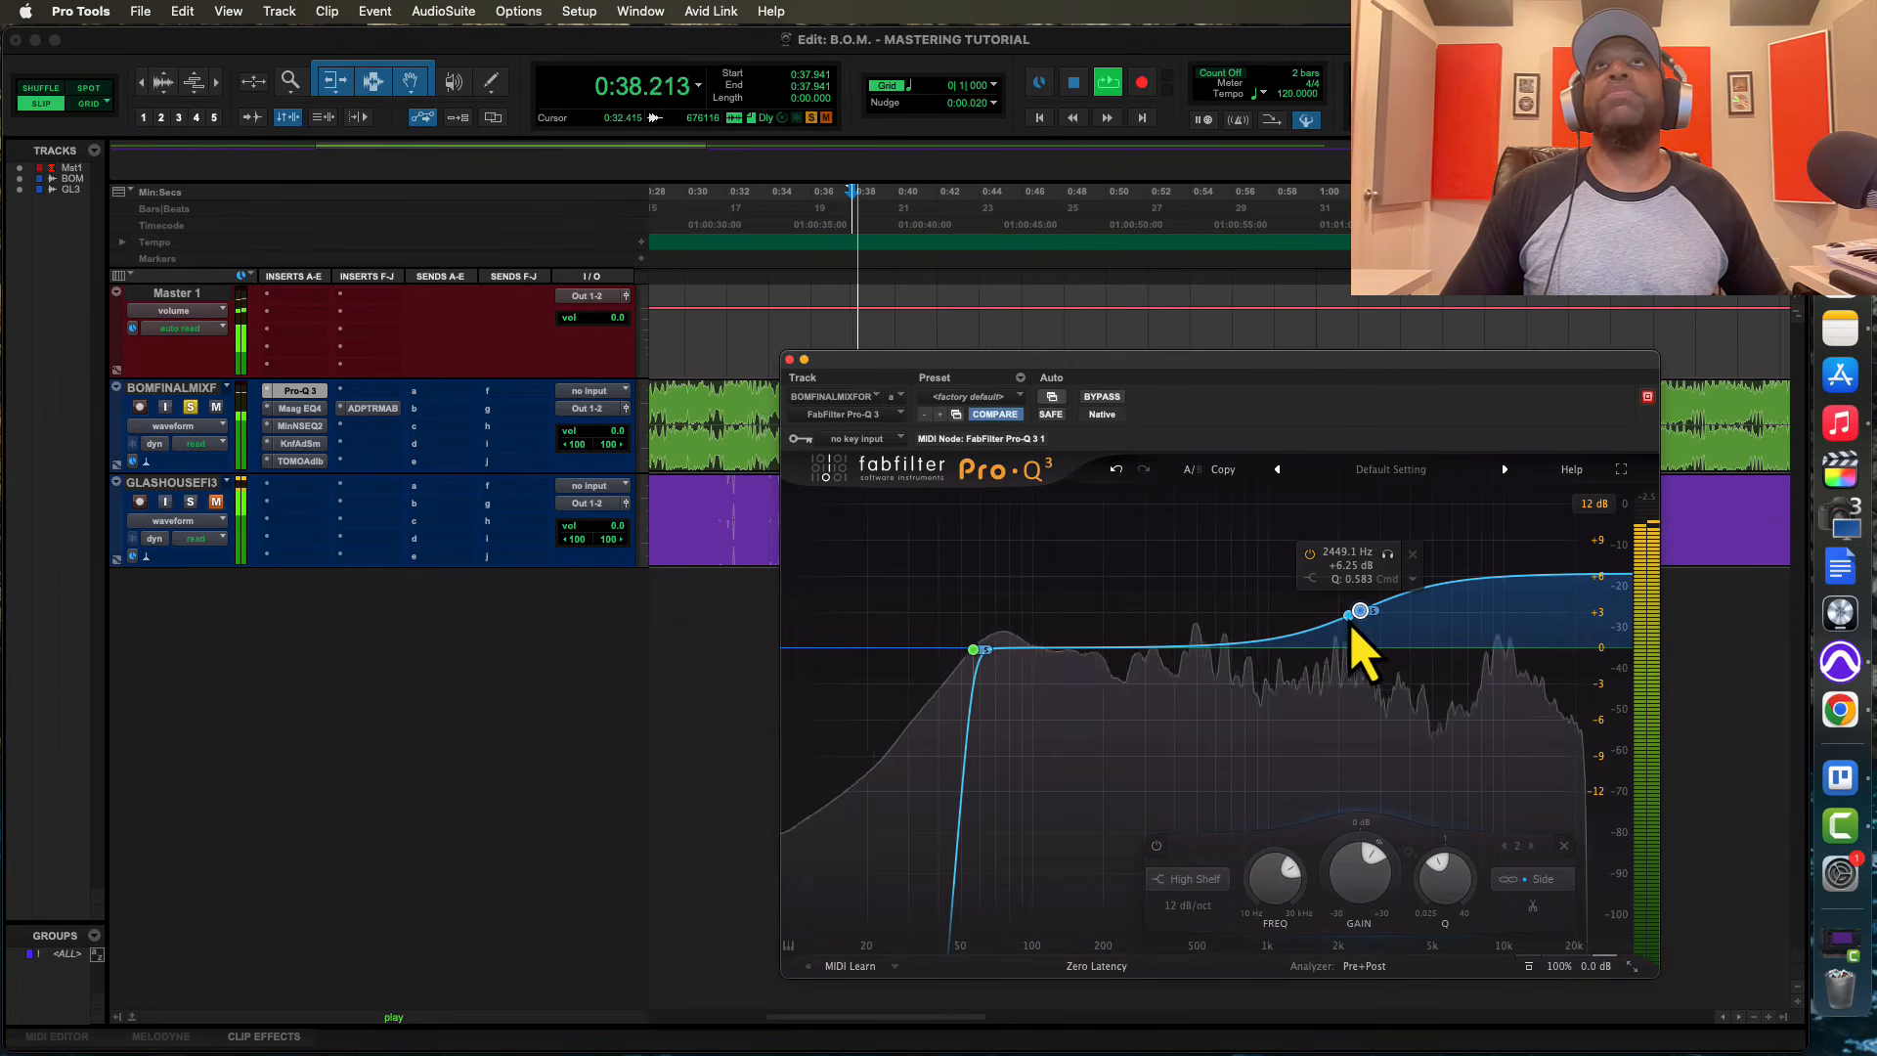
Compare the playing mix with the whole EQ bypassed and active
{"action": "left_click", "coordinate": [1102, 397]}
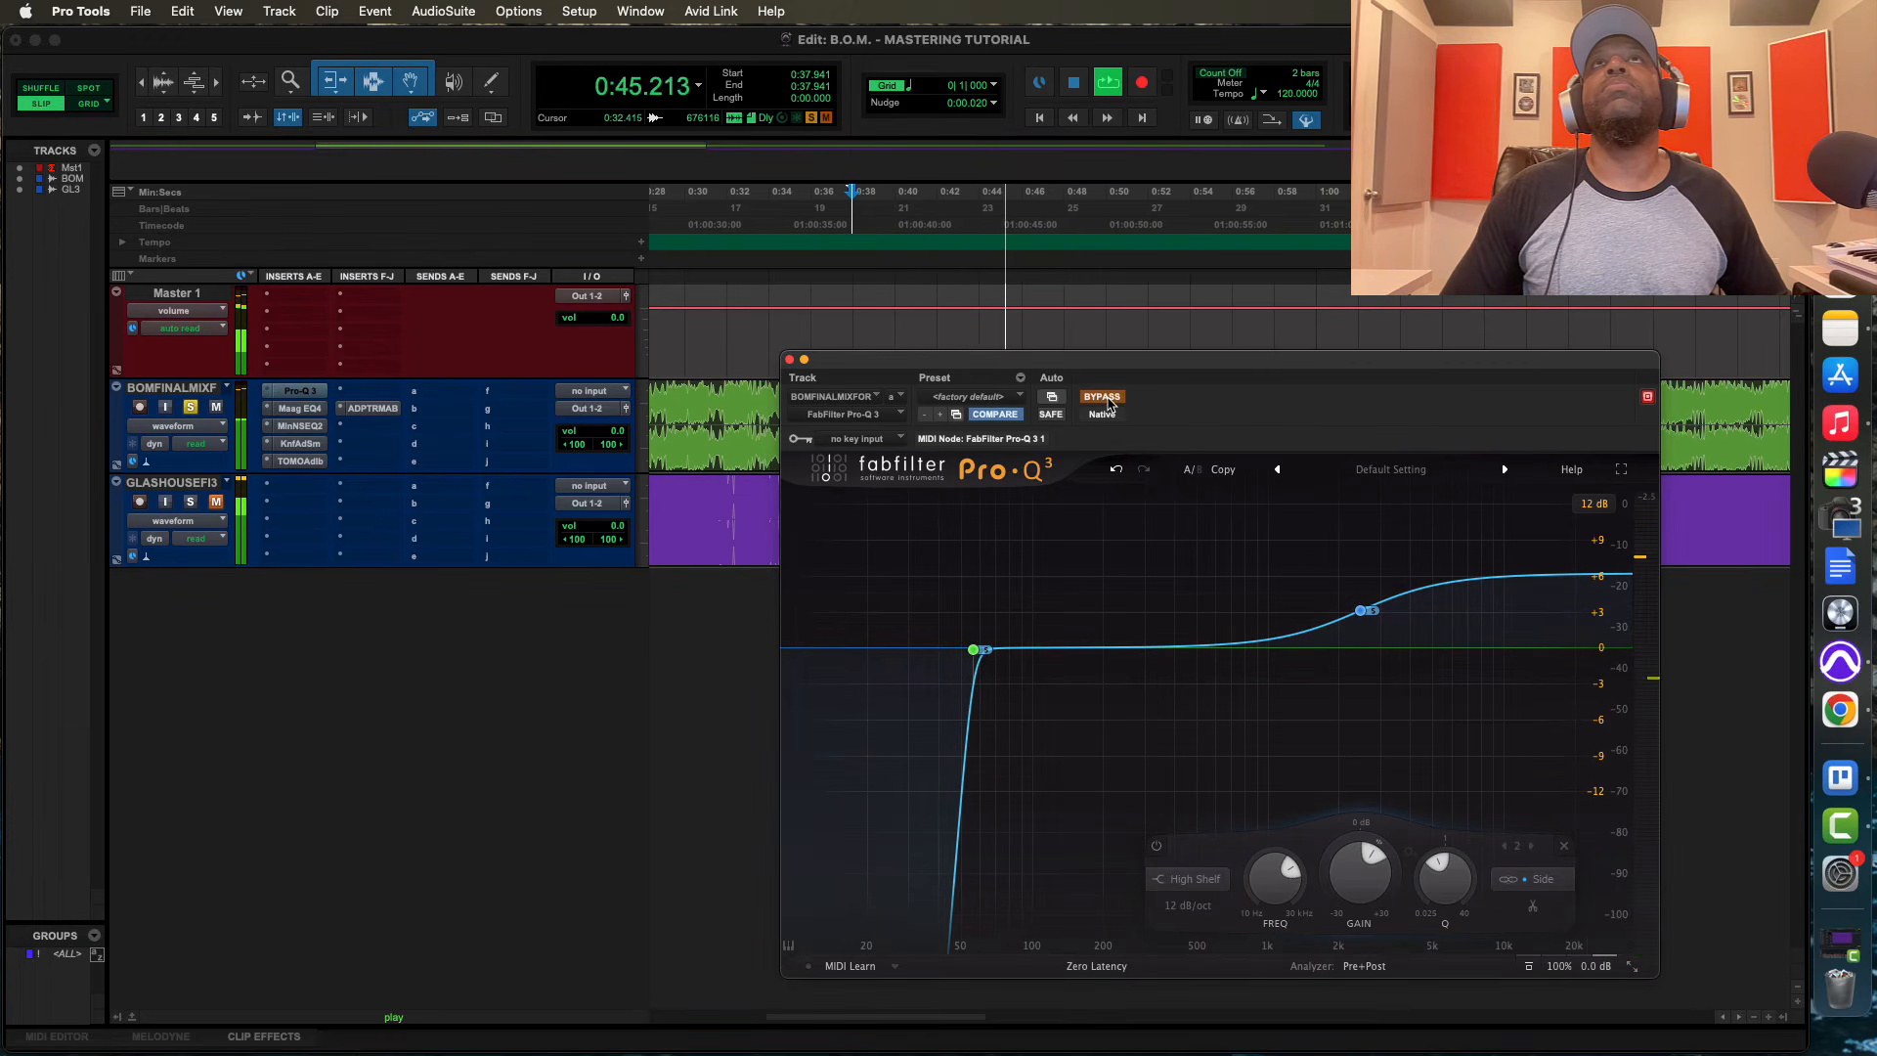
{"action": "left_click", "coordinate": [1108, 404]}
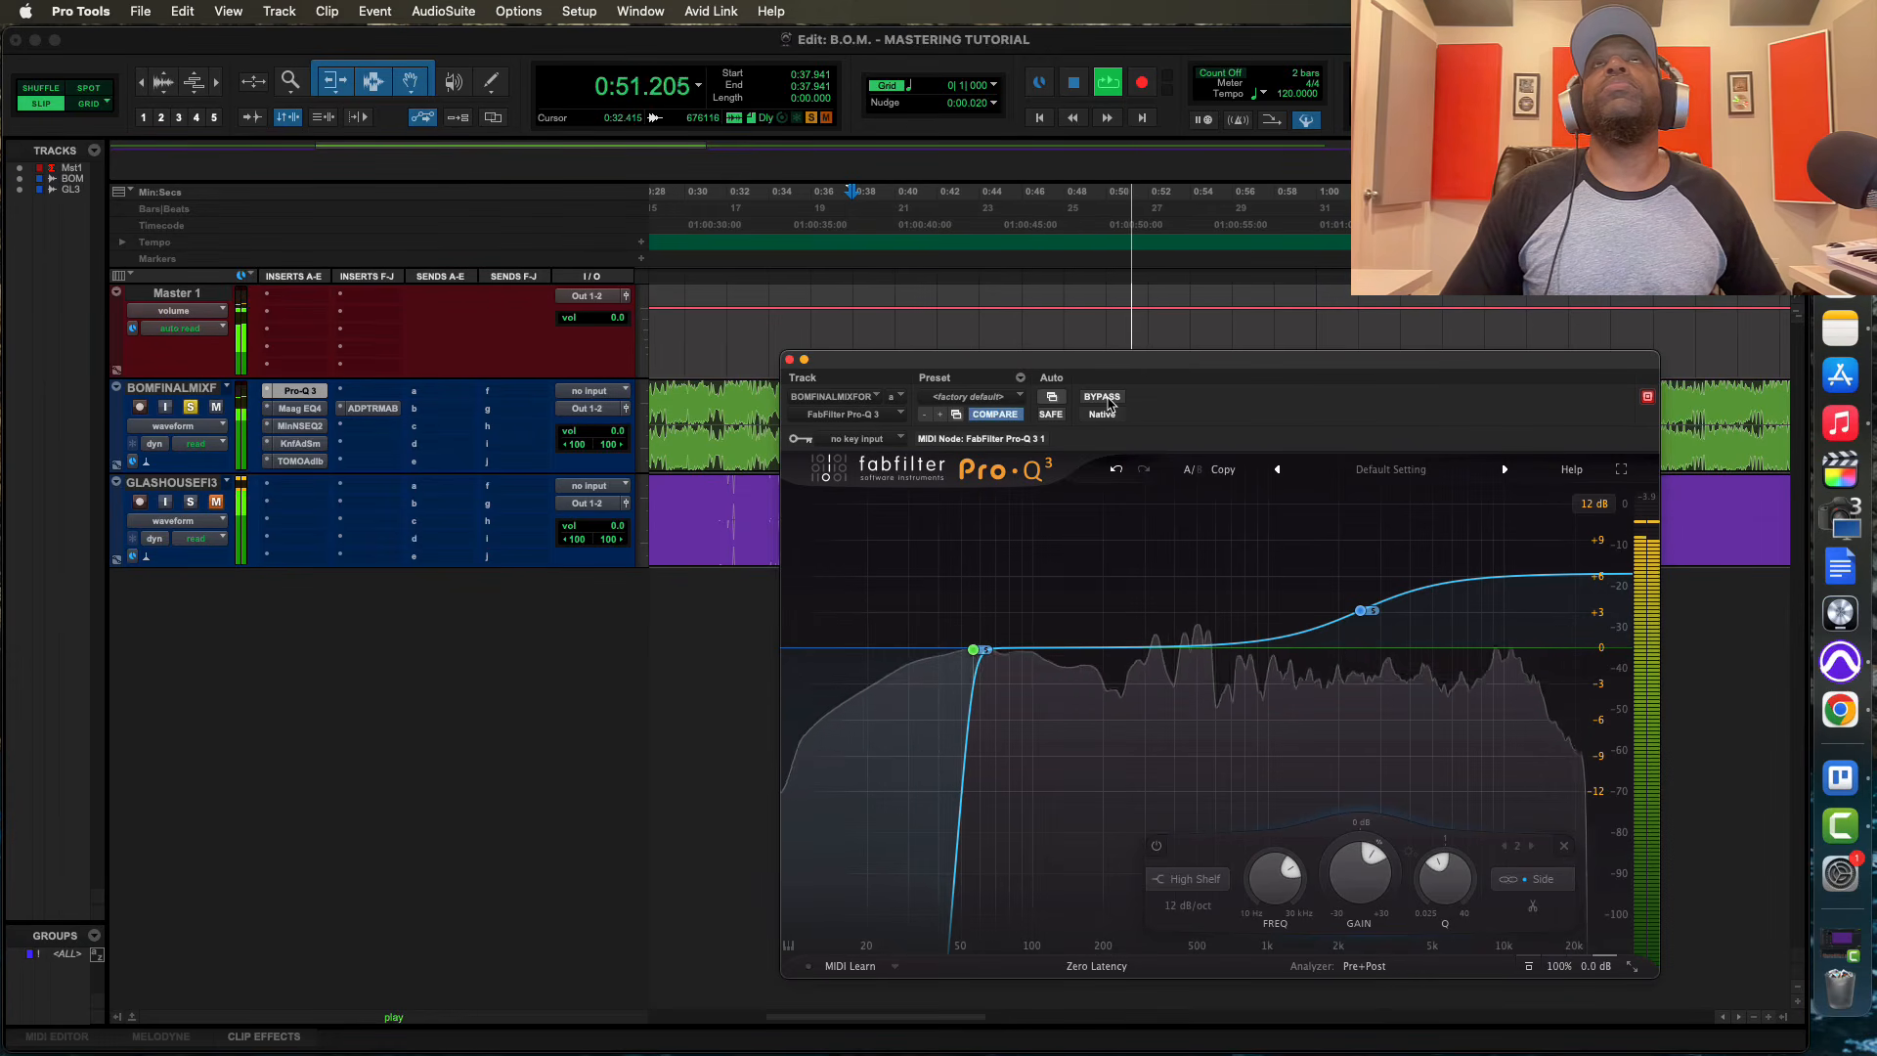
{"action": "left_click", "coordinate": [1109, 404]}
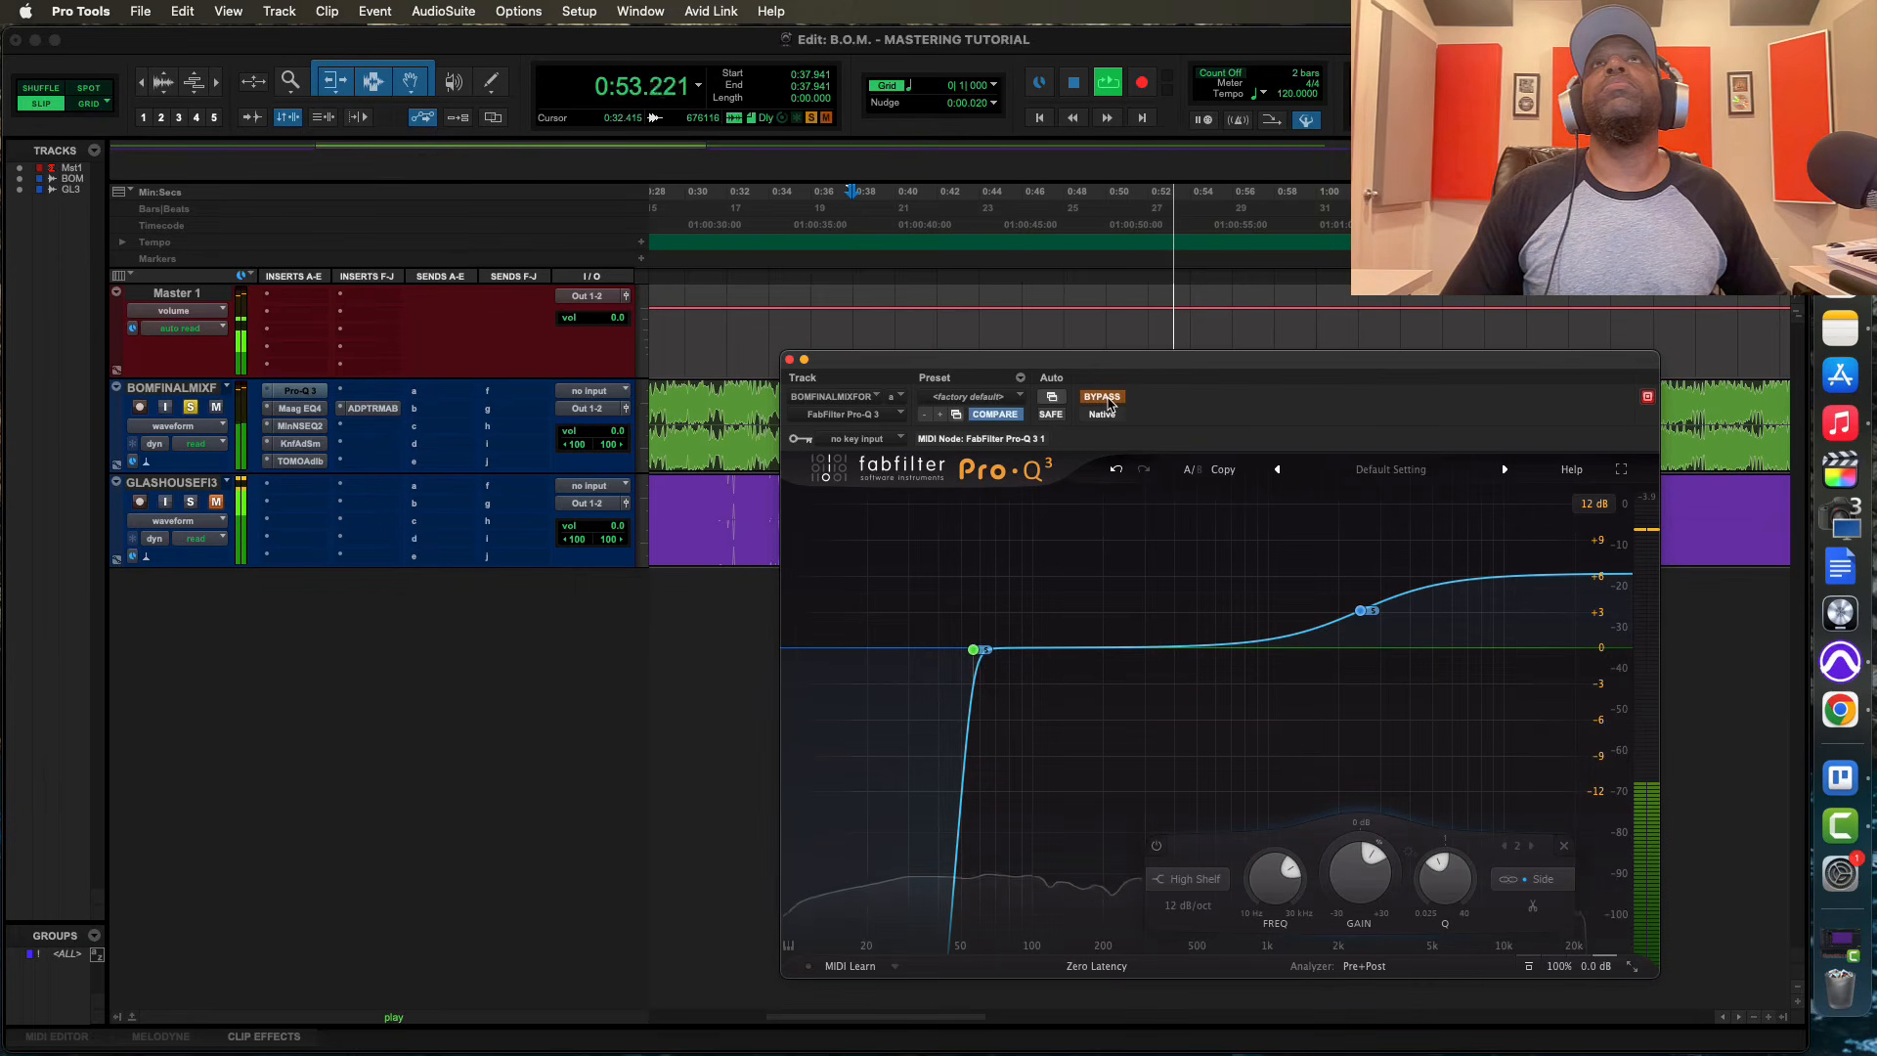
{"action": "left_click", "coordinate": [1107, 400]}
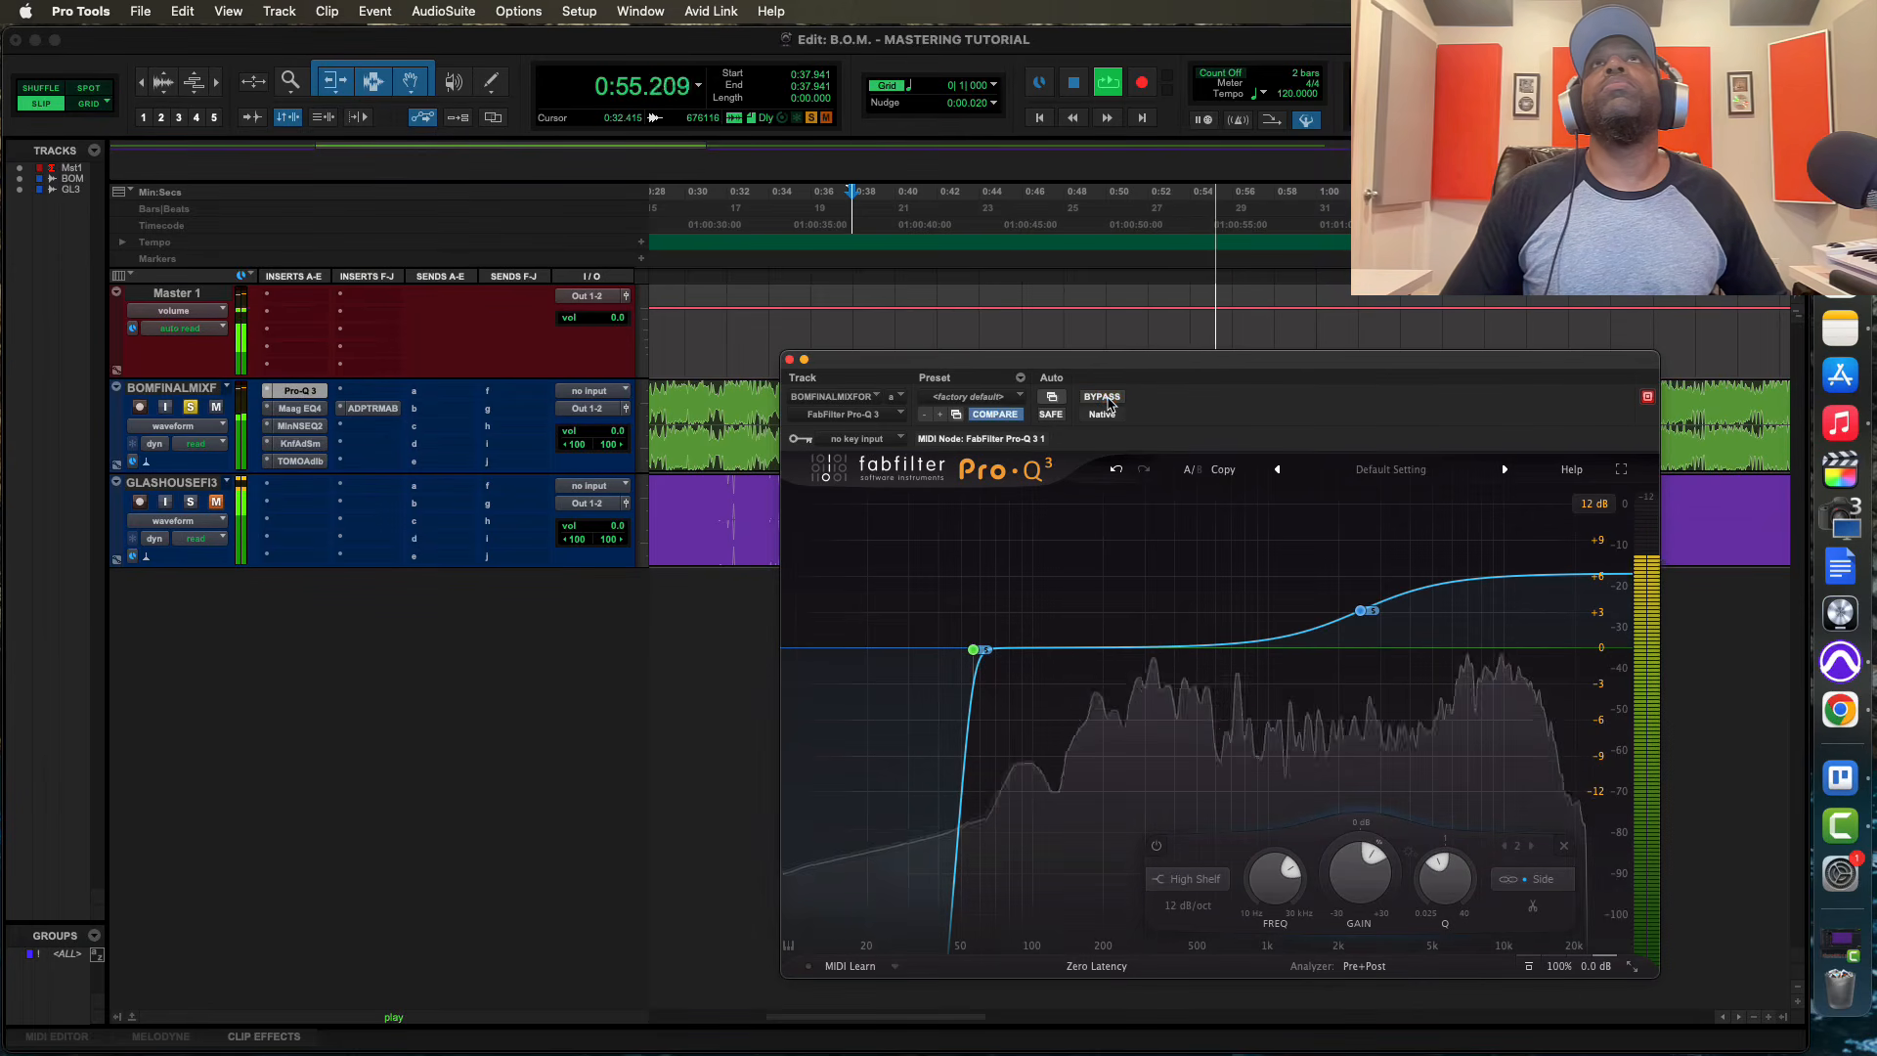
Reduce the Side high shelf to about +2.38 dB at about 5256 Hz and stop playback
{"action": "left_click_drag", "start_coordinate": [1367, 624], "coordinate": [1426, 649]}
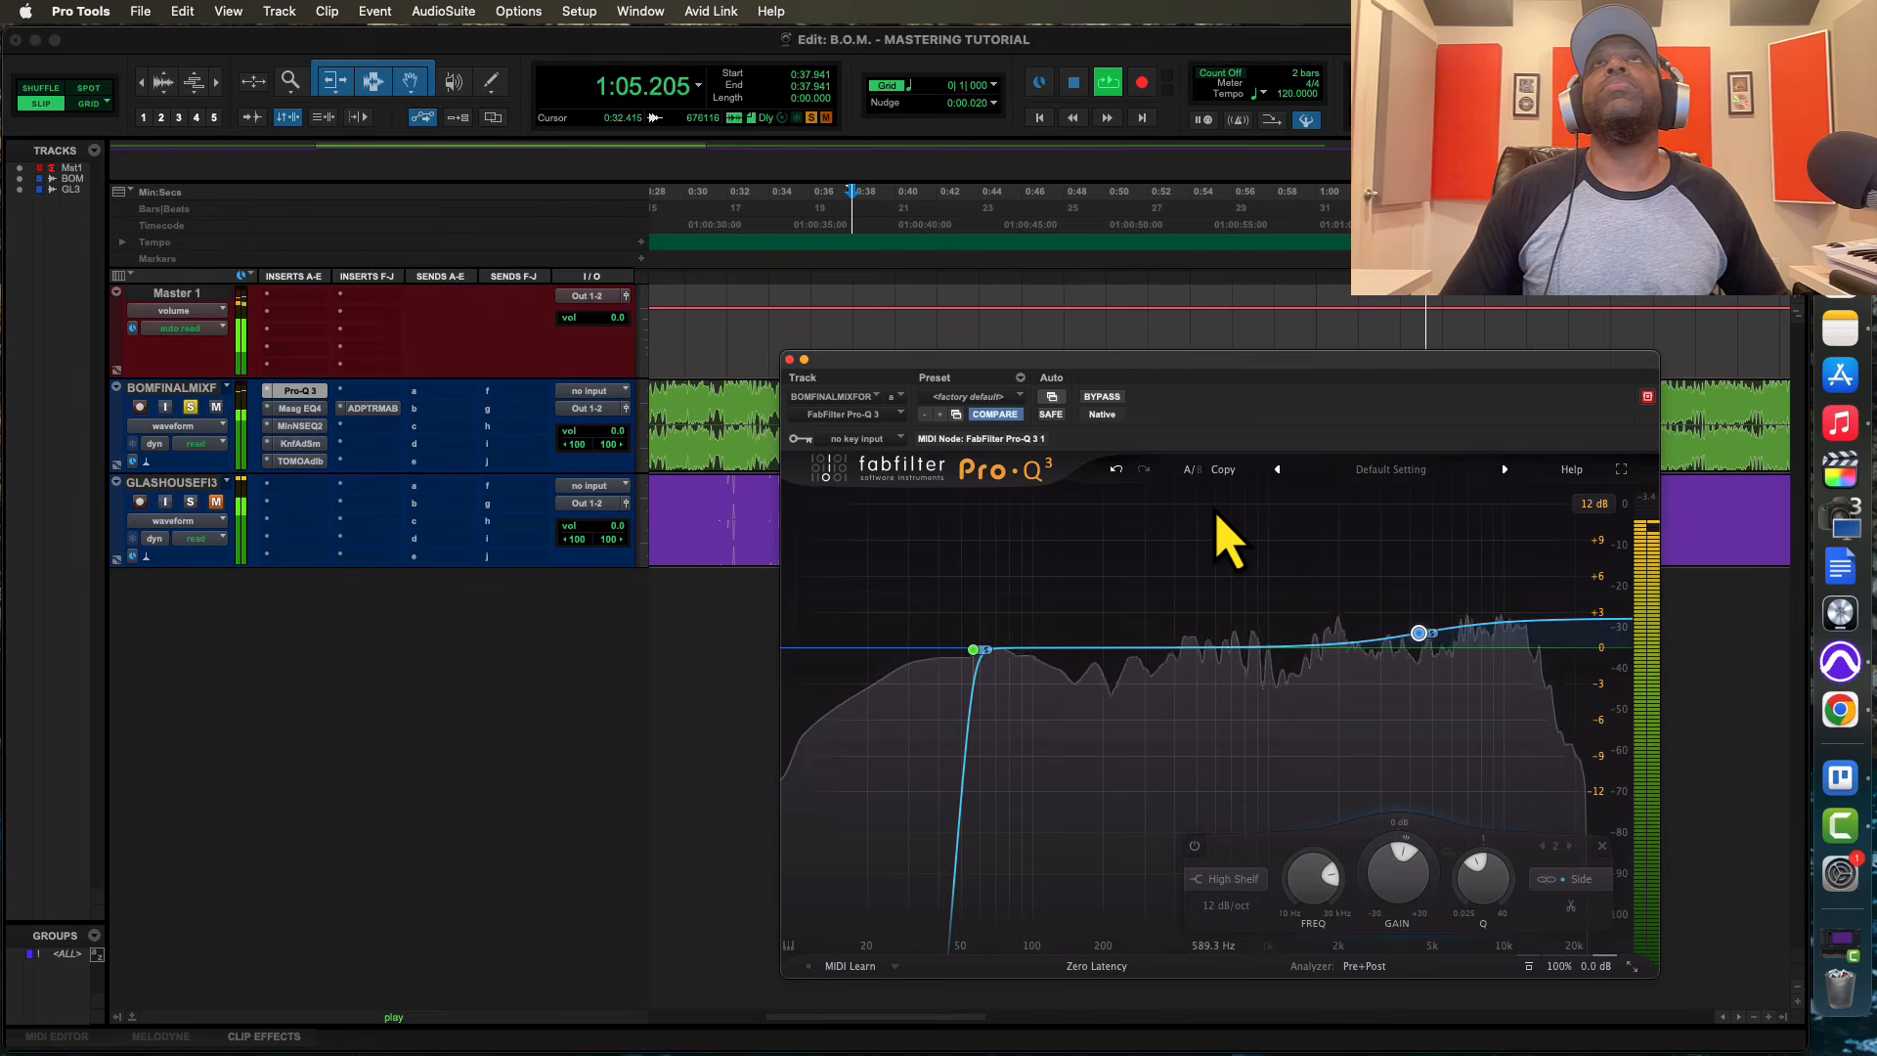
{"action": "key", "text": "space"}
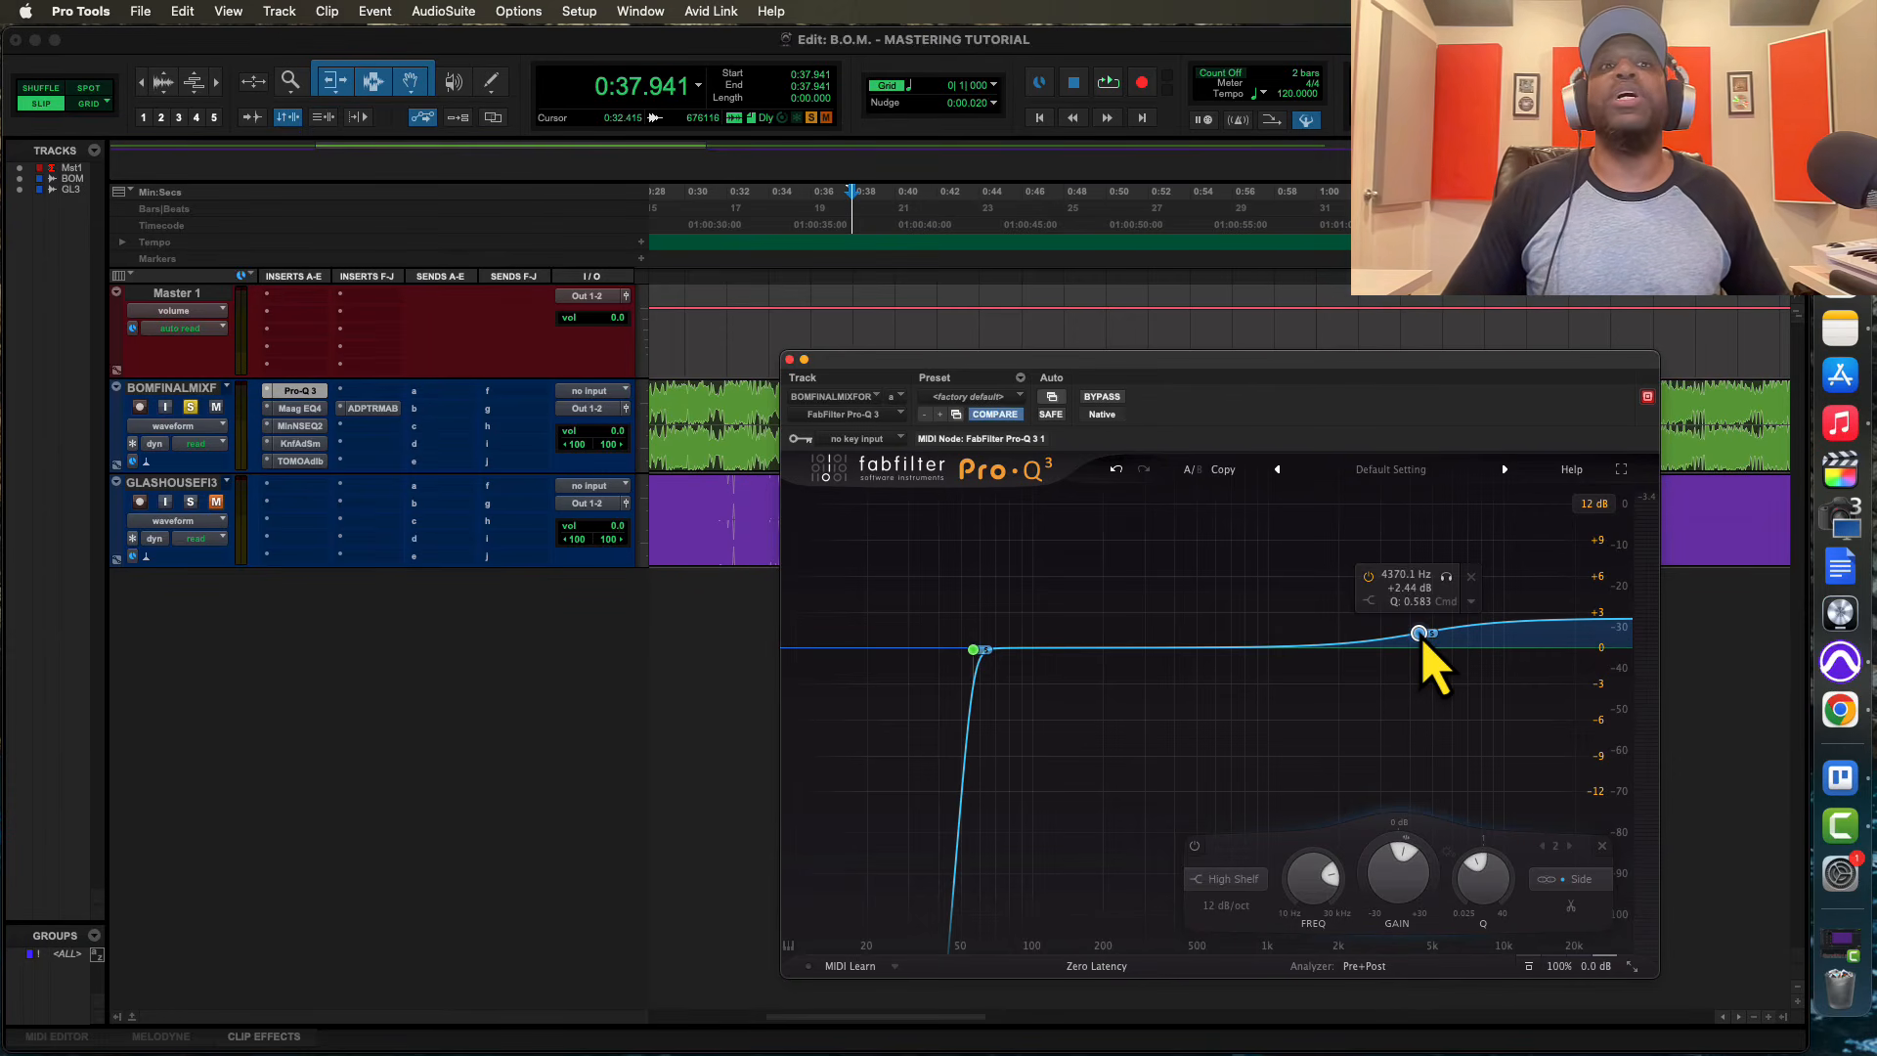
{"action": "left_click_drag", "start_coordinate": [1419, 634], "coordinate": [1438, 635]}
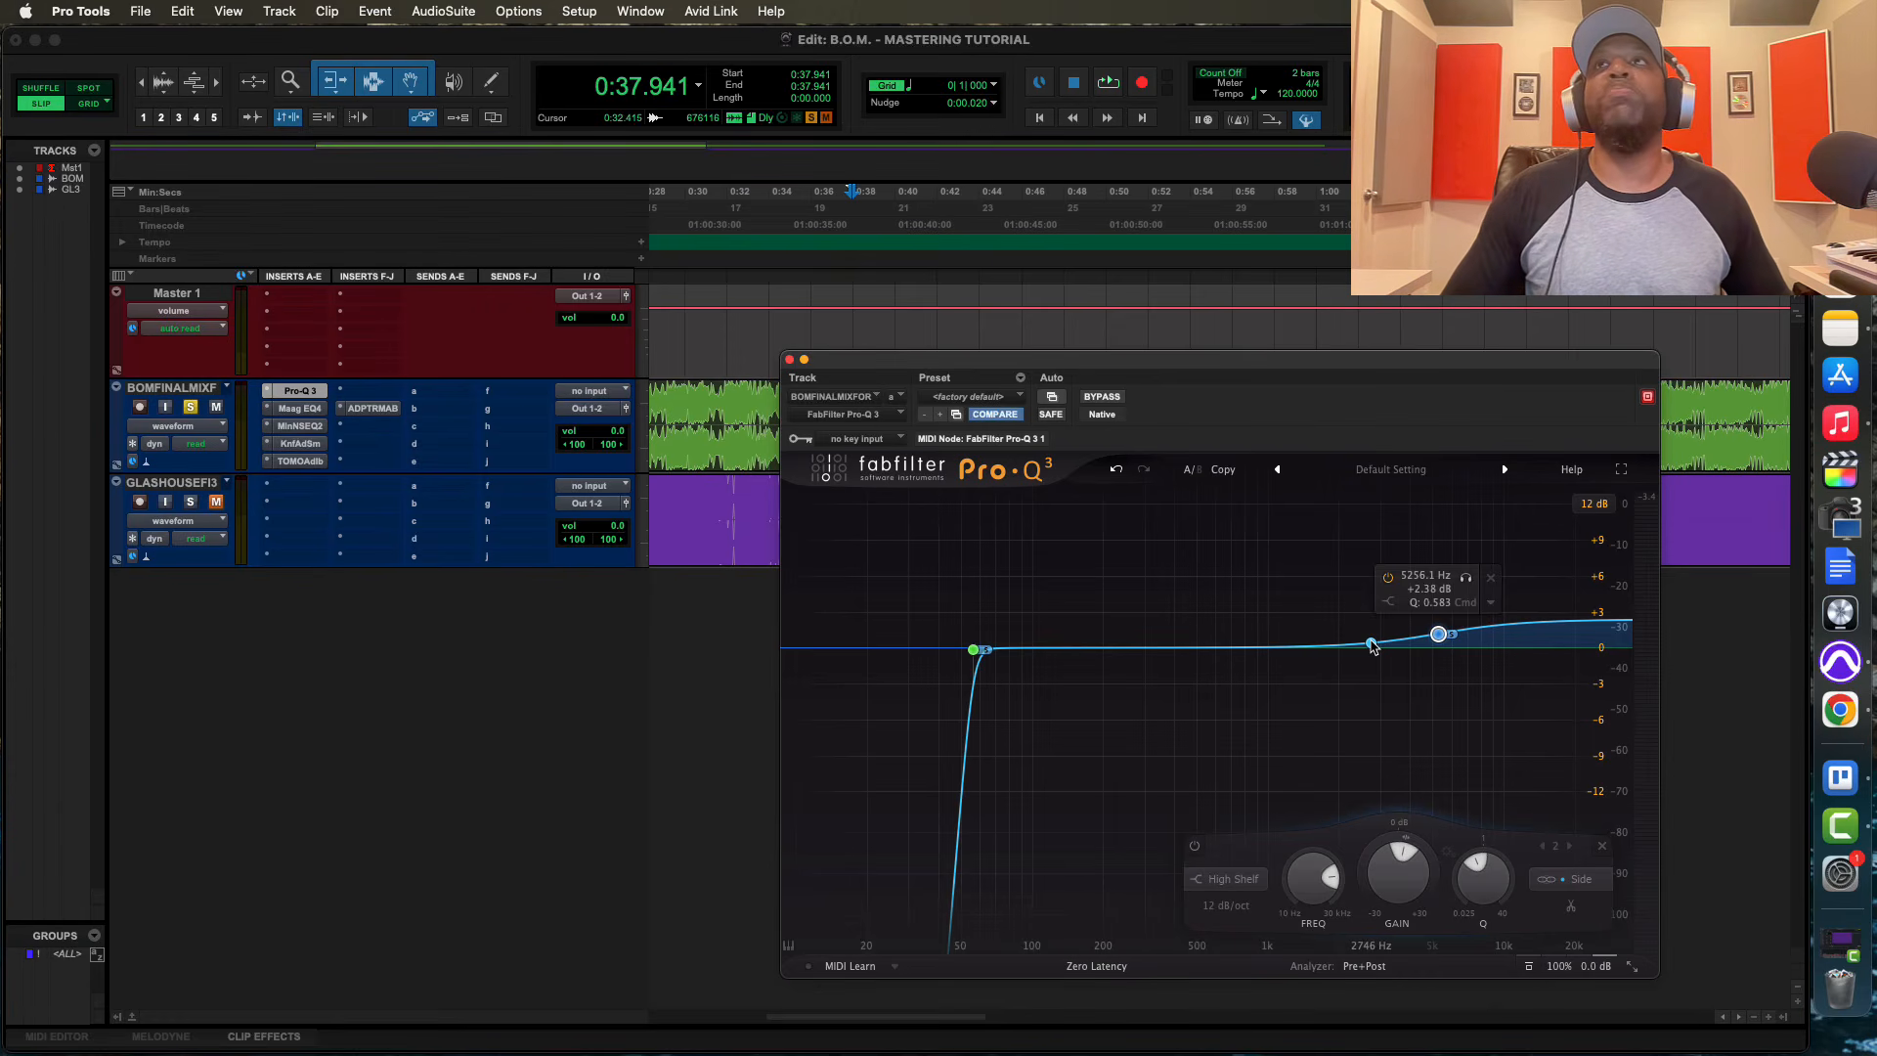
Try the high shelf on the Mid channel and return it to Side
{"action": "left_click", "coordinate": [1584, 880]}
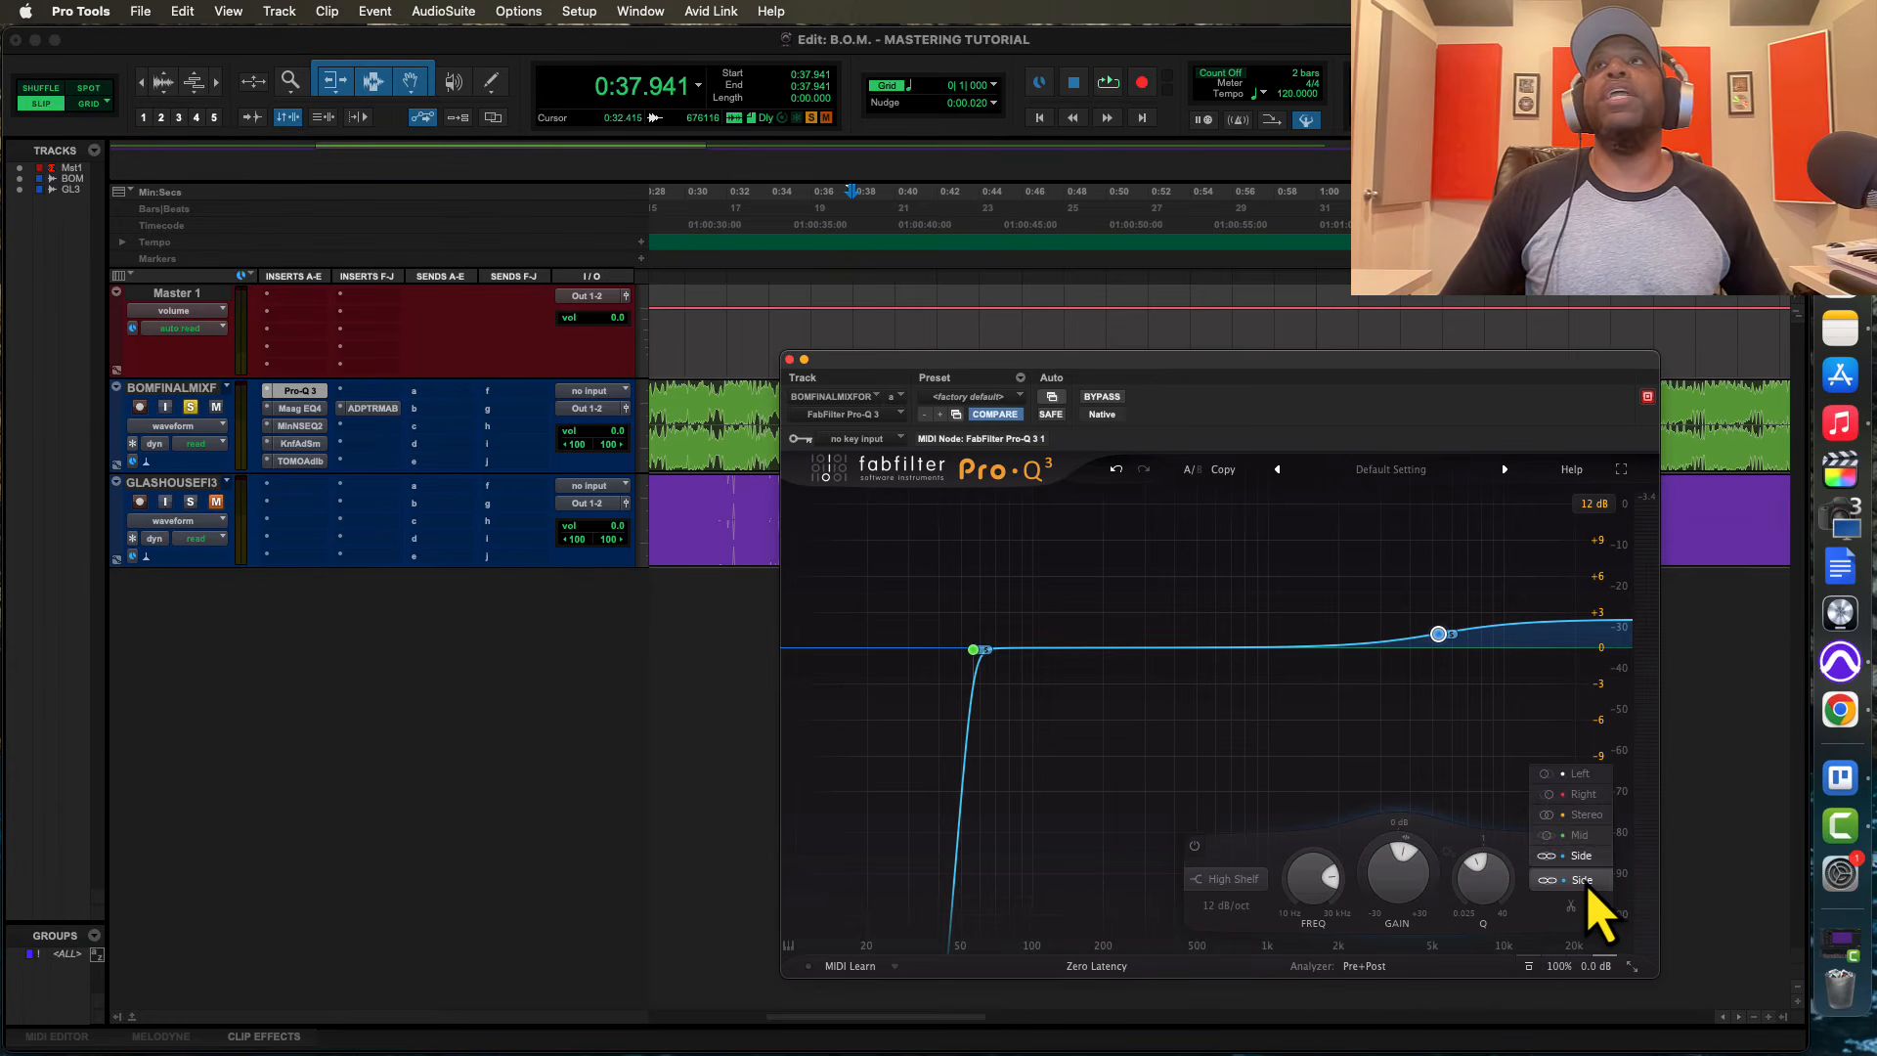
{"action": "left_click", "coordinate": [1576, 835]}
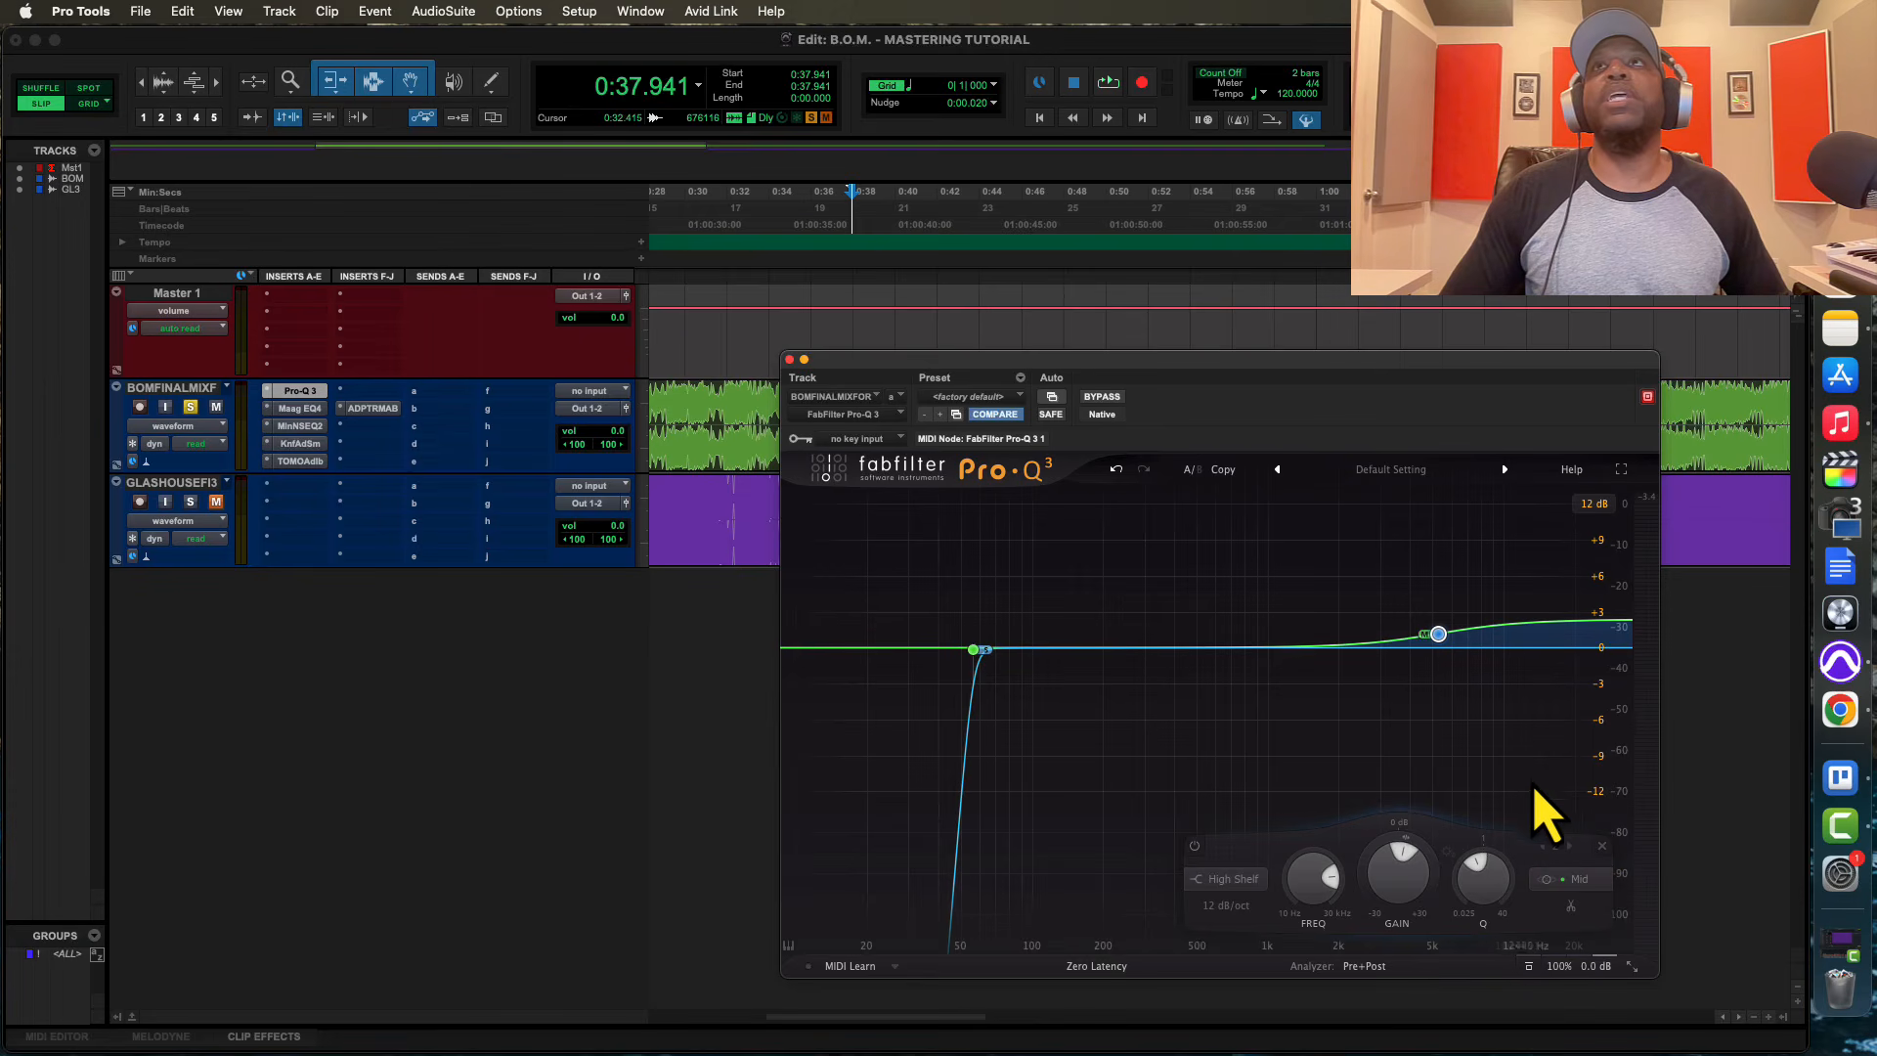
{"action": "left_click", "coordinate": [1579, 880]}
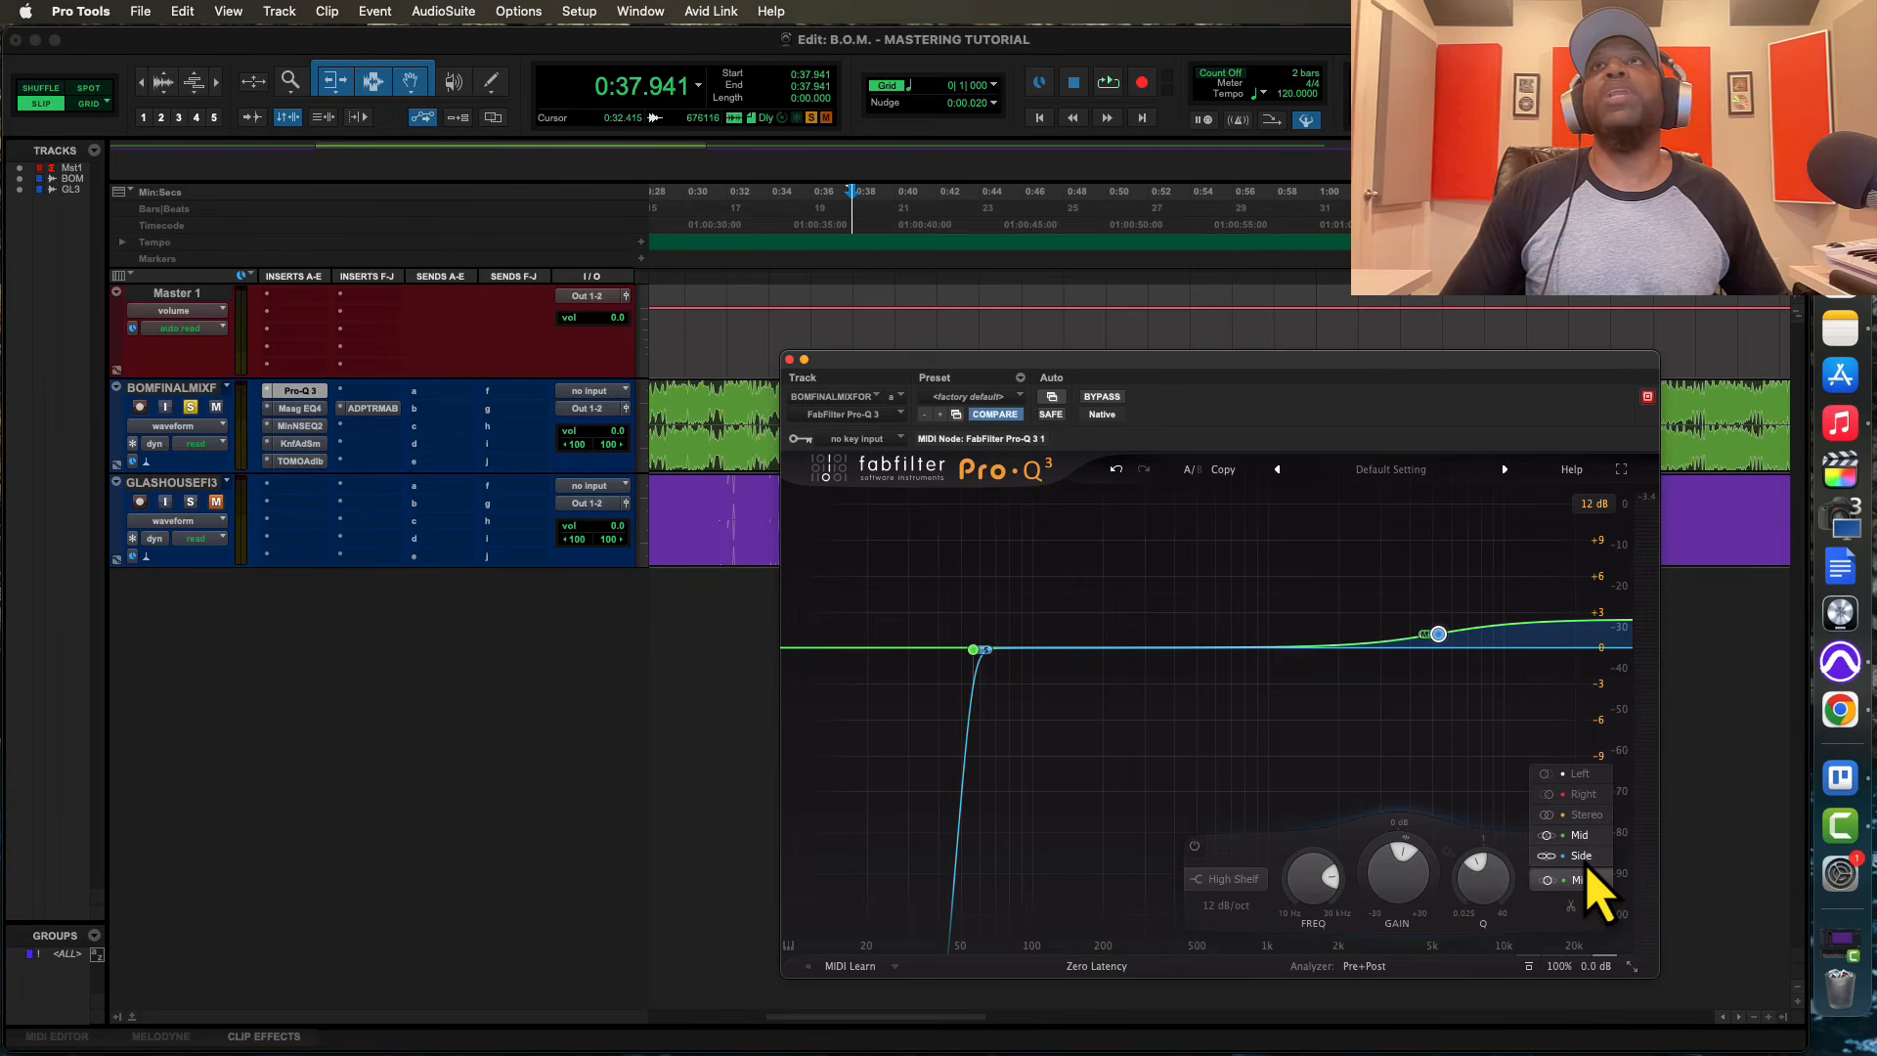
{"action": "left_click", "coordinate": [1581, 856]}
Add a Mid-only bell boost of about +1.63 dB at about 2620 Hz with Q 1.512
{"action": "left_click", "coordinate": [1366, 642]}
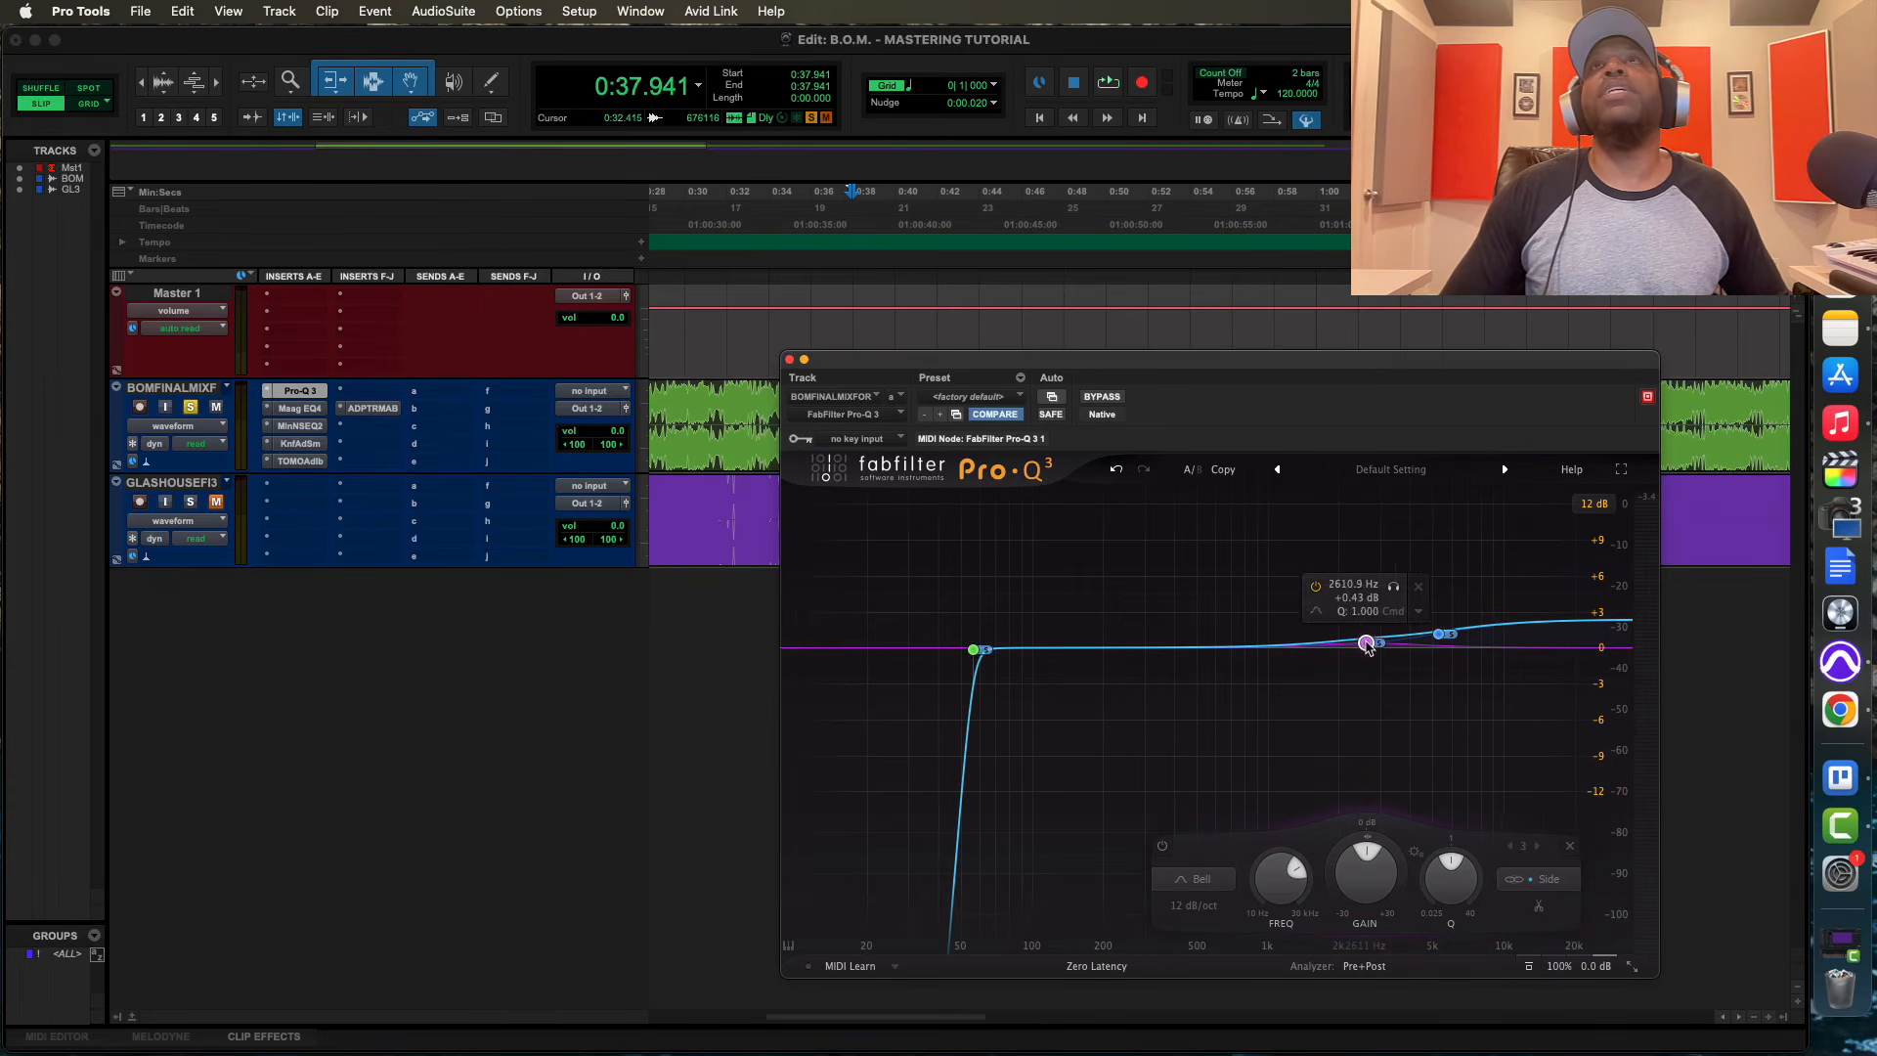
{"action": "left_click", "coordinate": [1553, 880]}
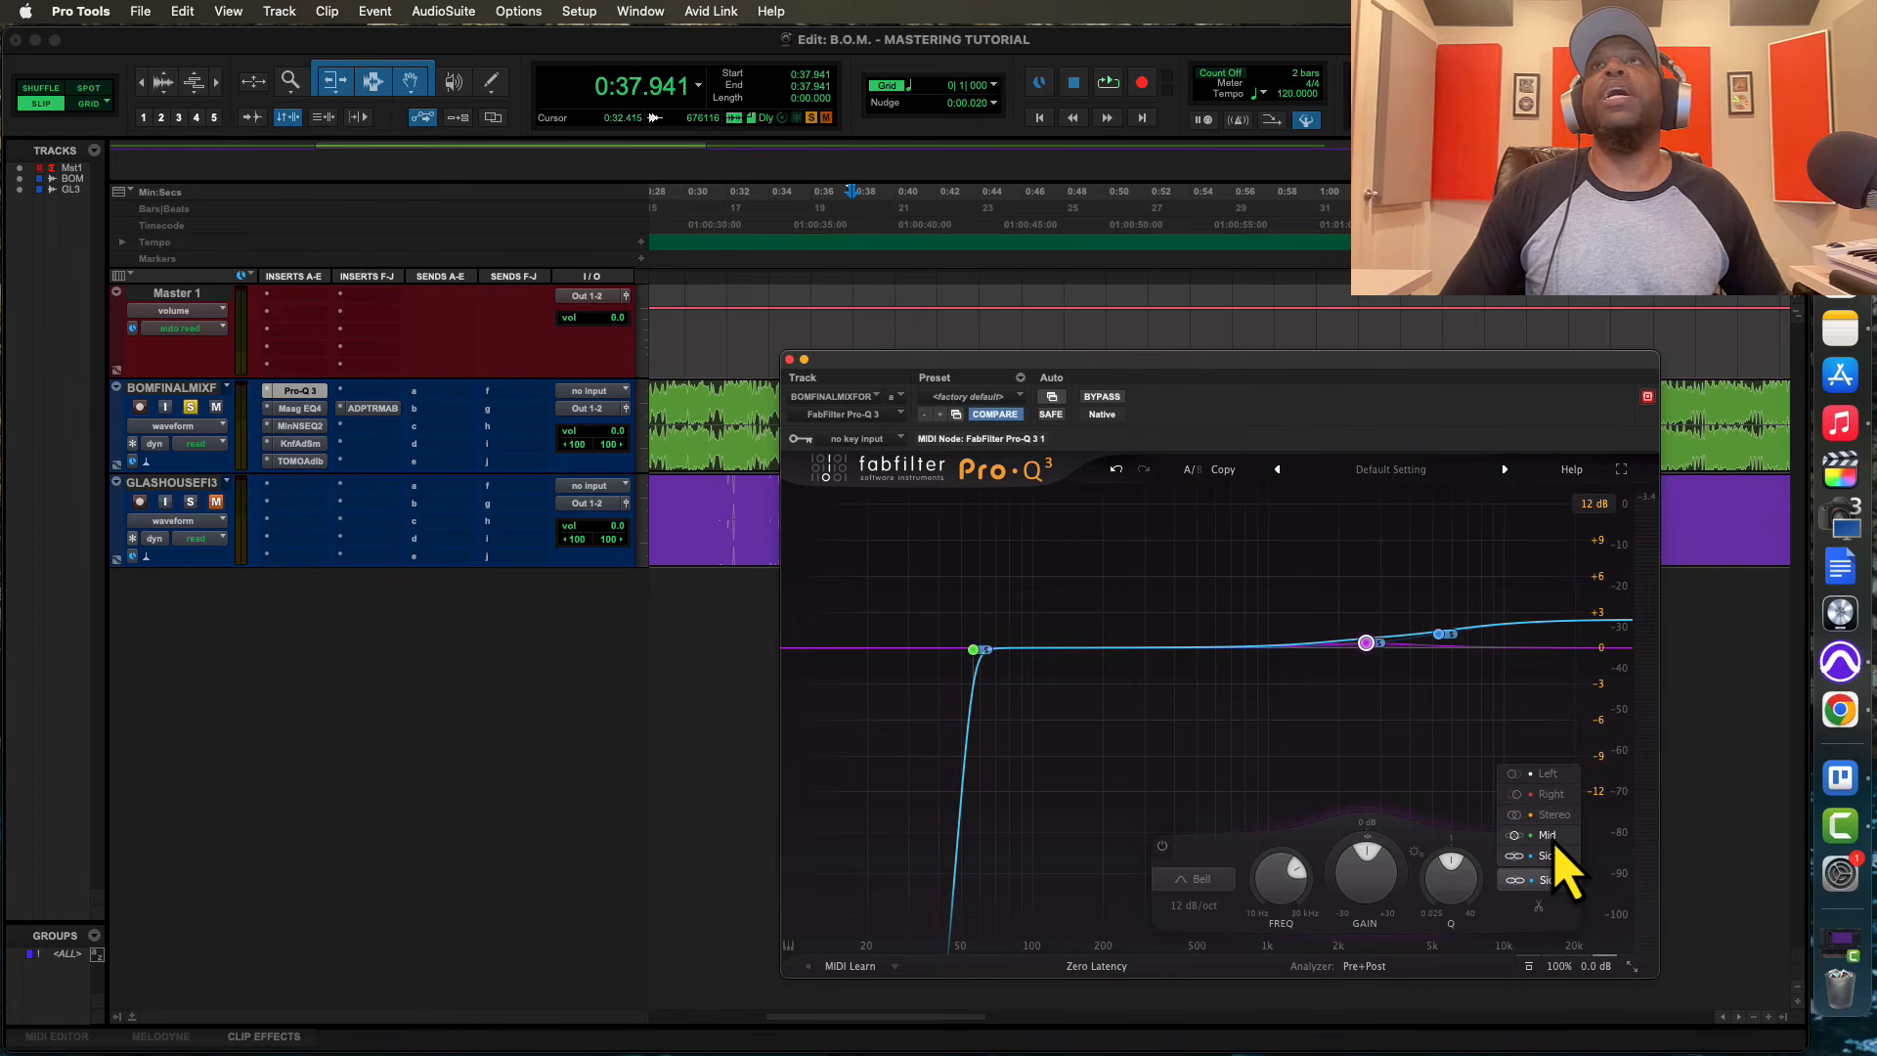
{"action": "left_click", "coordinate": [1548, 836]}
{"action": "left_click_drag", "start_coordinate": [1366, 642], "coordinate": [1367, 629]}
{"action": "scroll", "coordinate": [1367, 631], "scroll_direction": "up", "scroll_amount": 3}
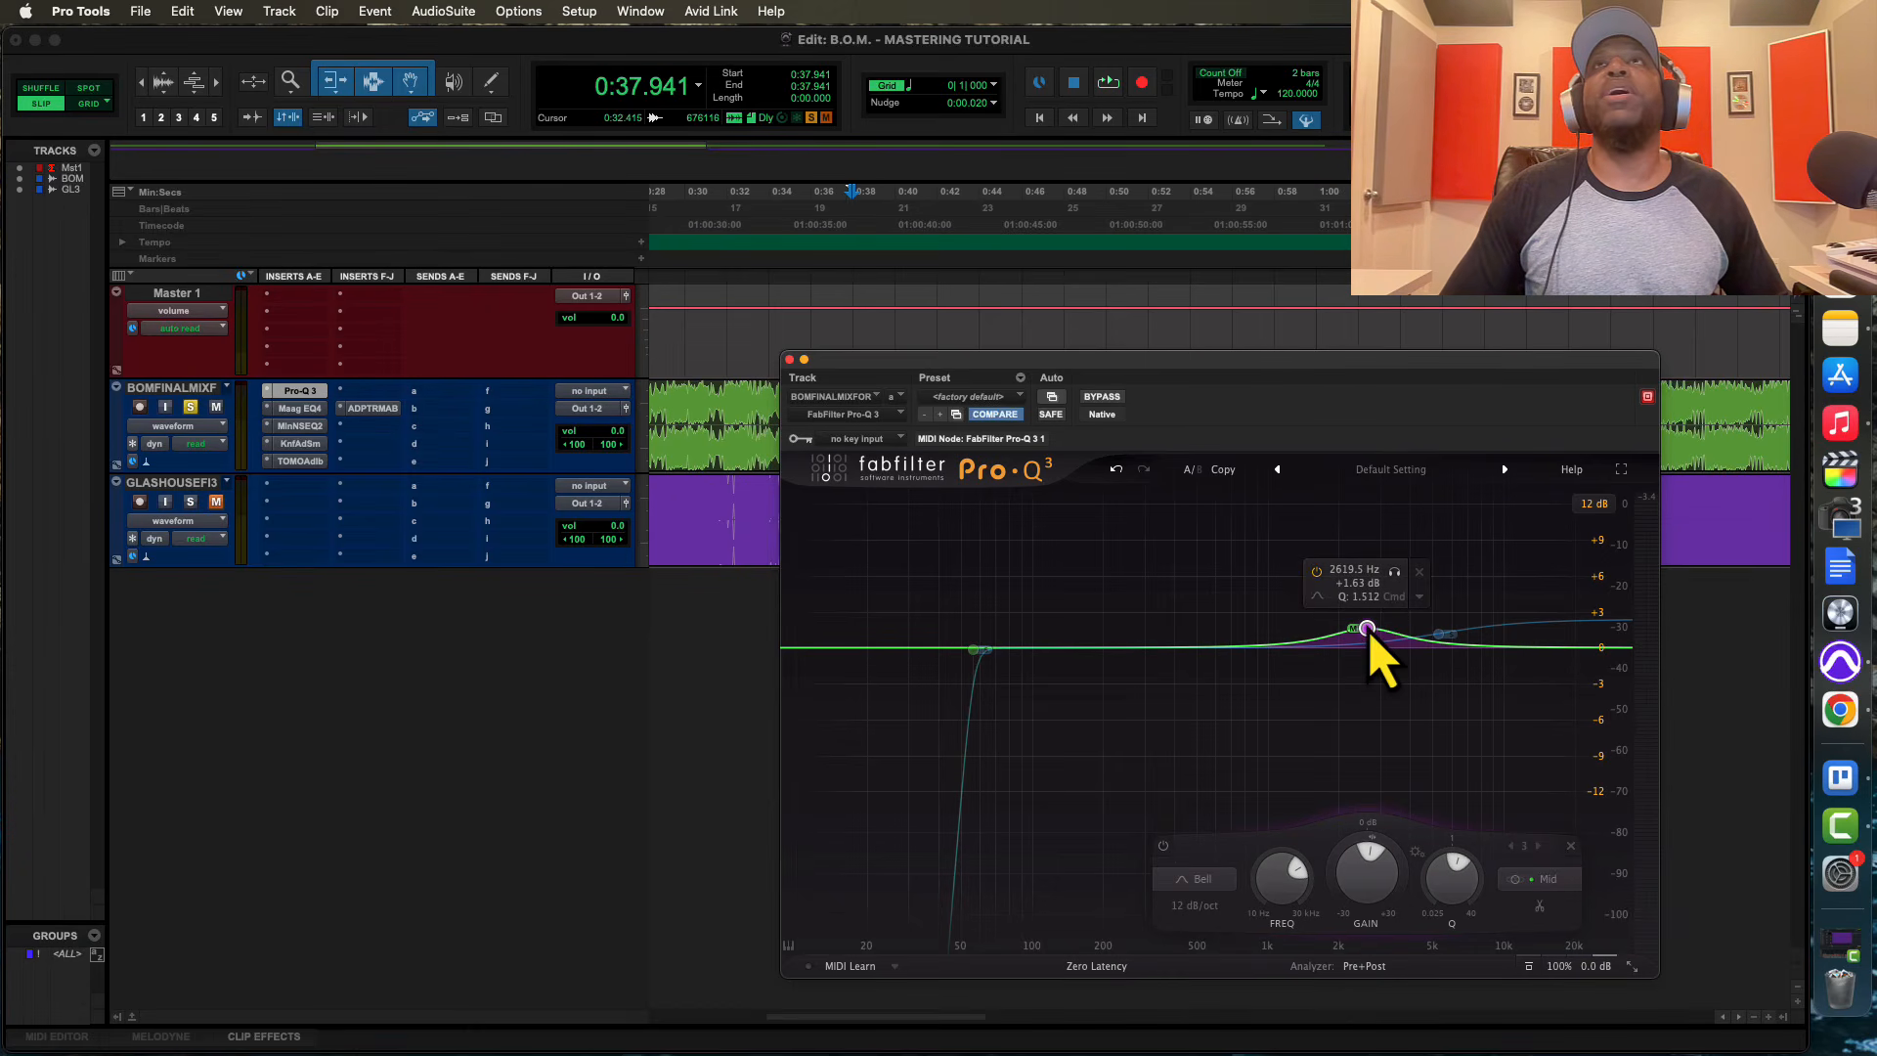
Raise the Mid bell to about +2.31 dB at about 2418 Hz during playback and compare the band bypassed and active
{"action": "key", "text": "space"}
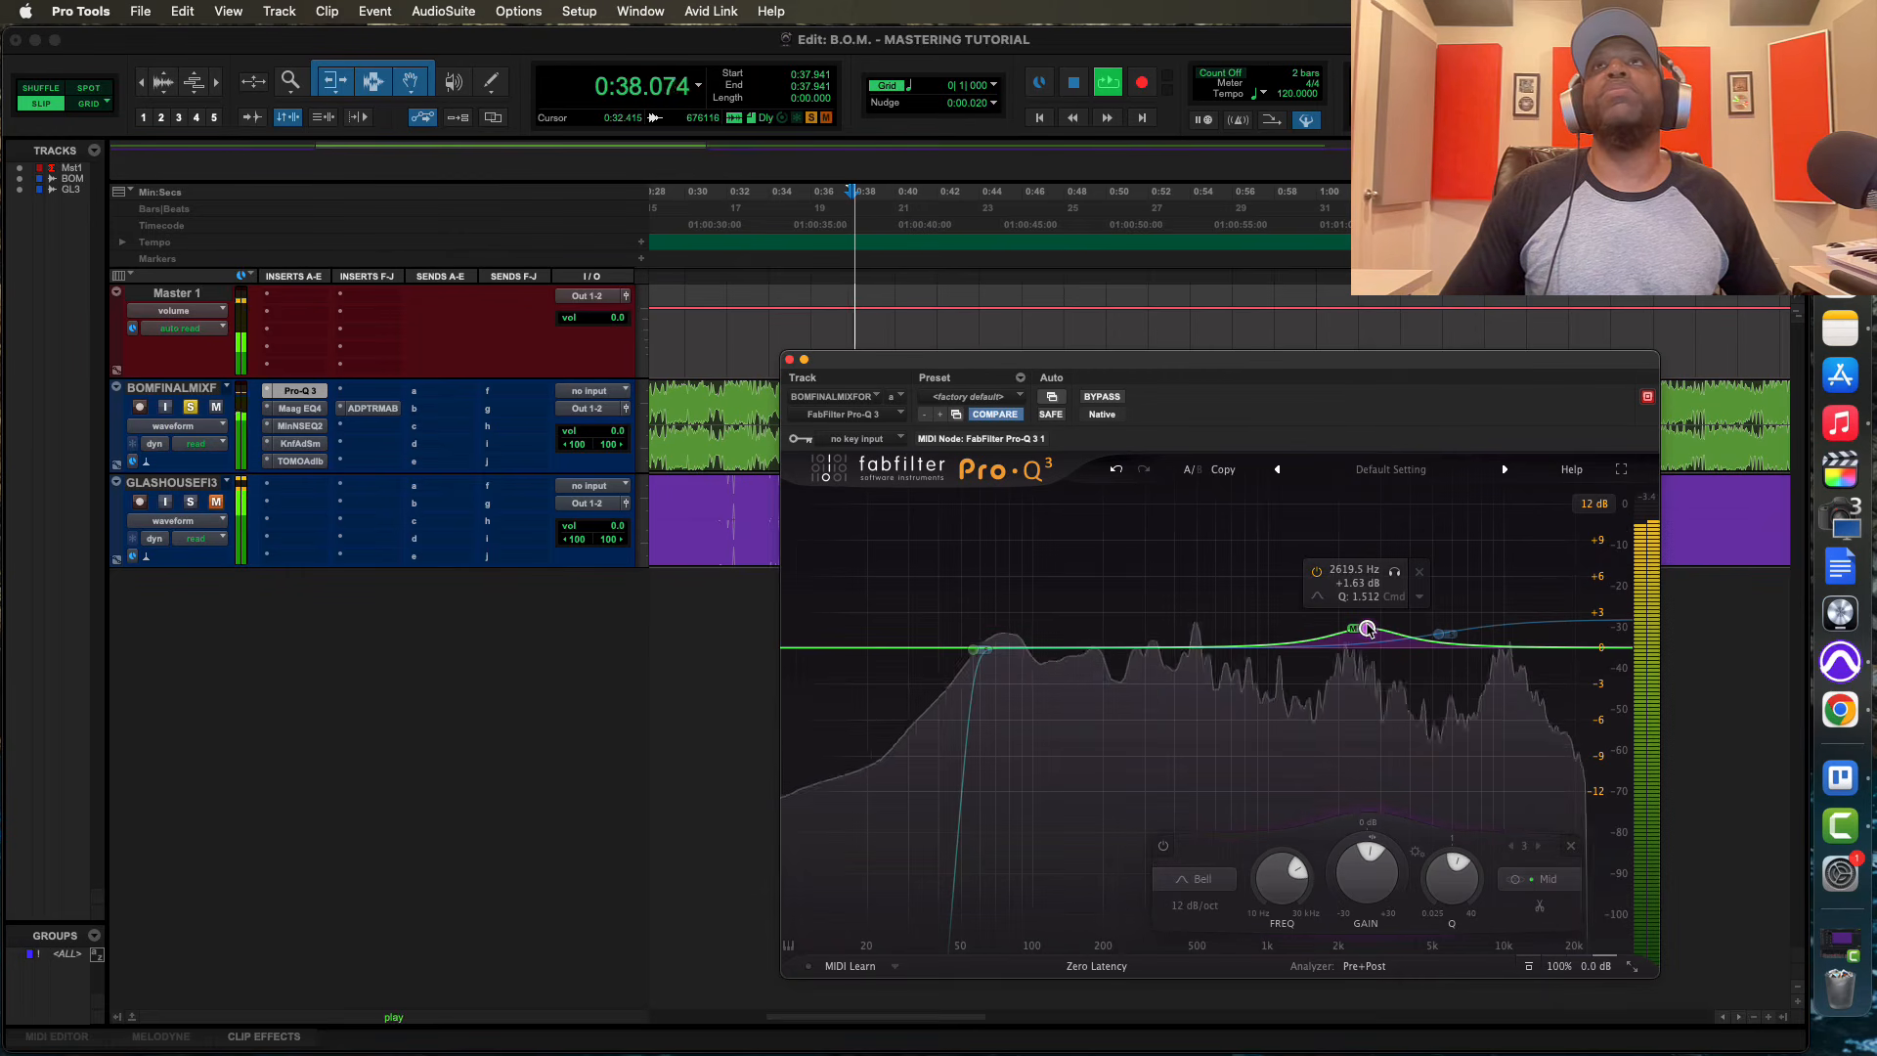
{"action": "mouse_move", "coordinate": [1367, 629]}
{"action": "left_mouse_down"}
{"action": "mouse_move", "coordinate": [1340, 567]}
{"action": "mouse_move", "coordinate": [1319, 562]}
{"action": "mouse_move", "coordinate": [1394, 555]}
{"action": "mouse_move", "coordinate": [1359, 550]}
{"action": "mouse_move", "coordinate": [1360, 622]}
{"action": "left_mouse_up"}
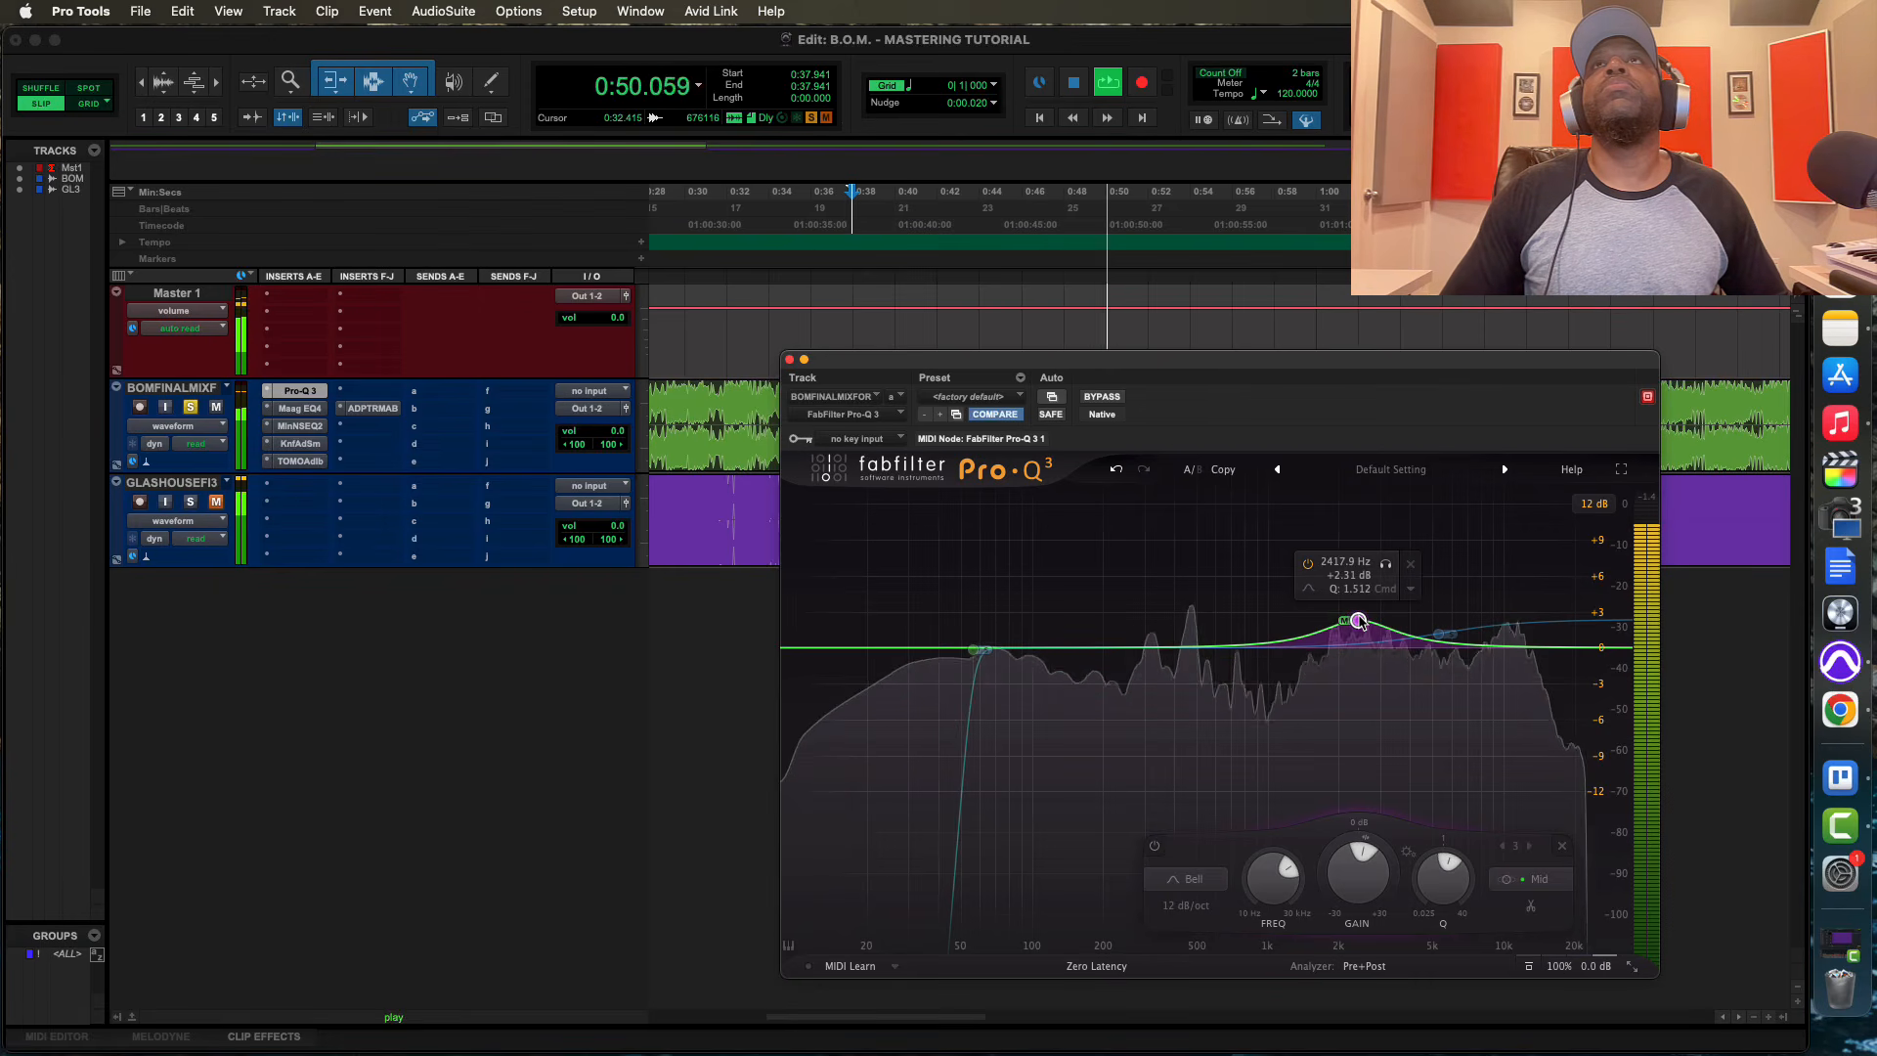
{"action": "left_click", "coordinate": [1309, 564]}
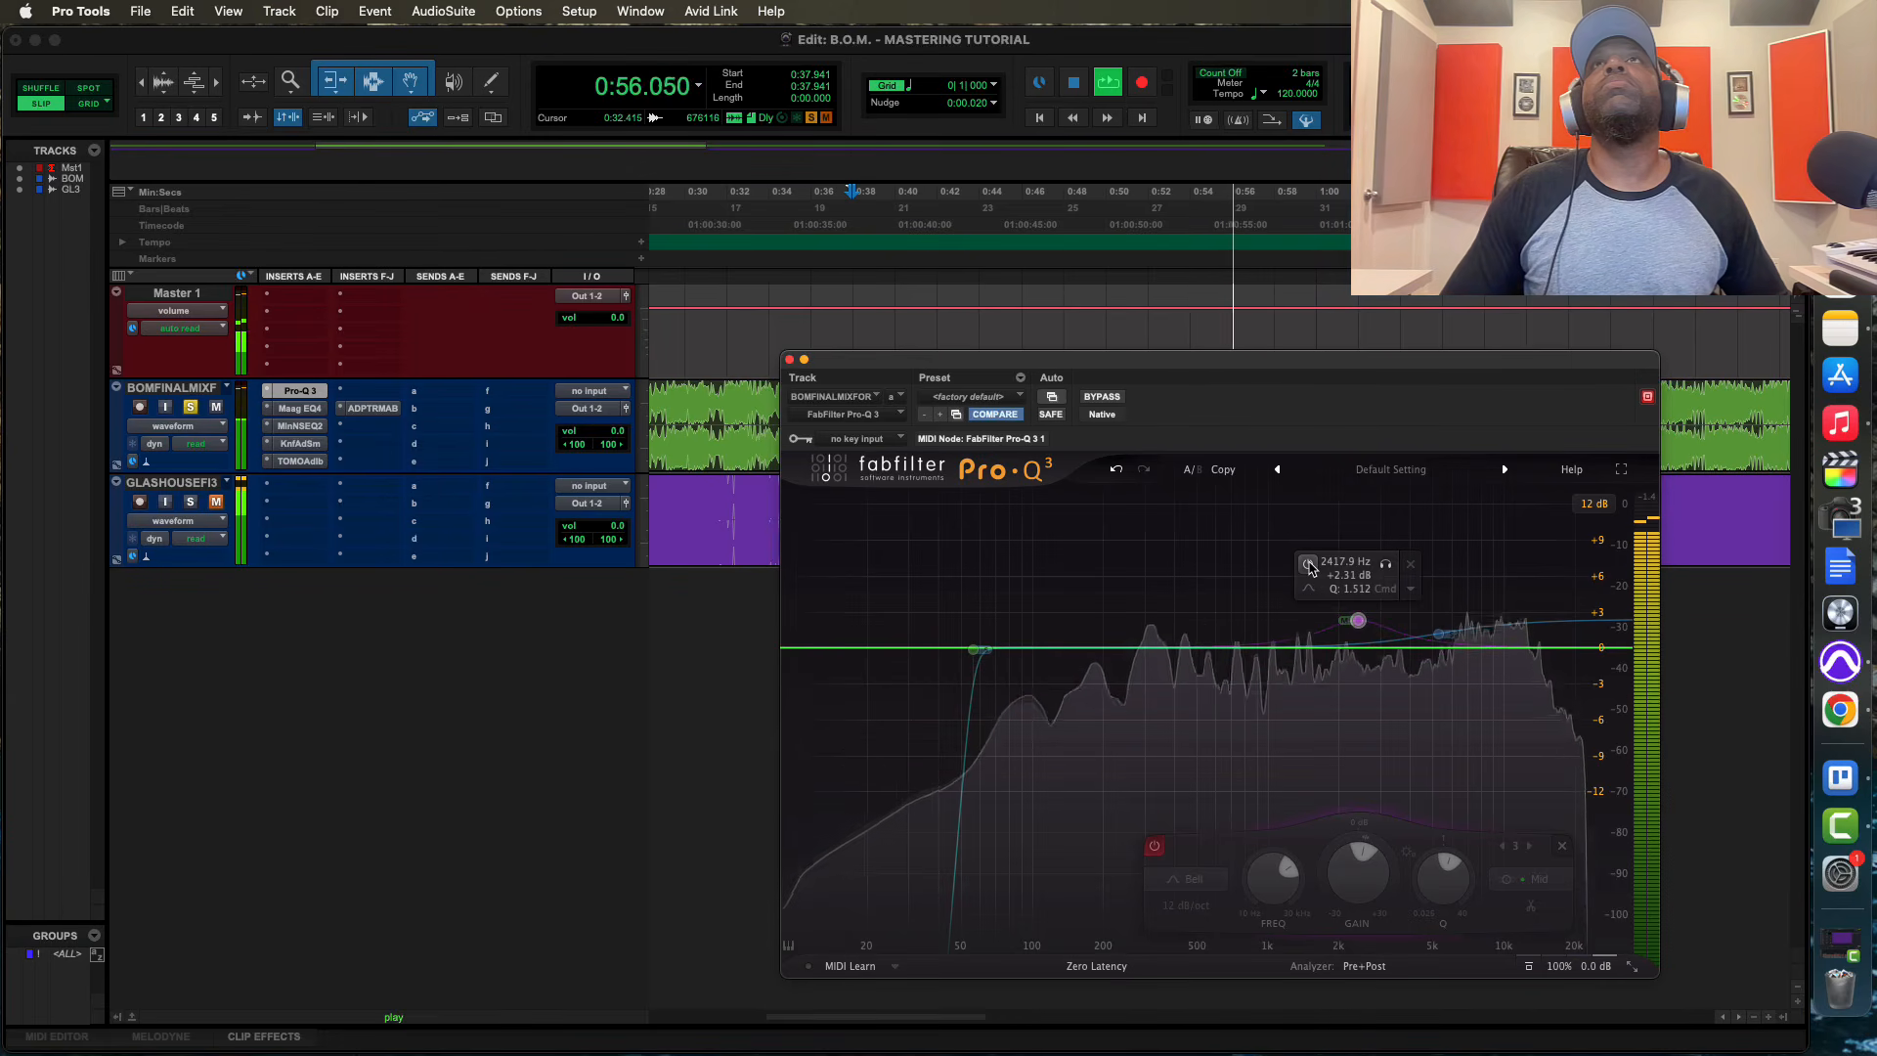
{"action": "left_click", "coordinate": [1309, 564]}
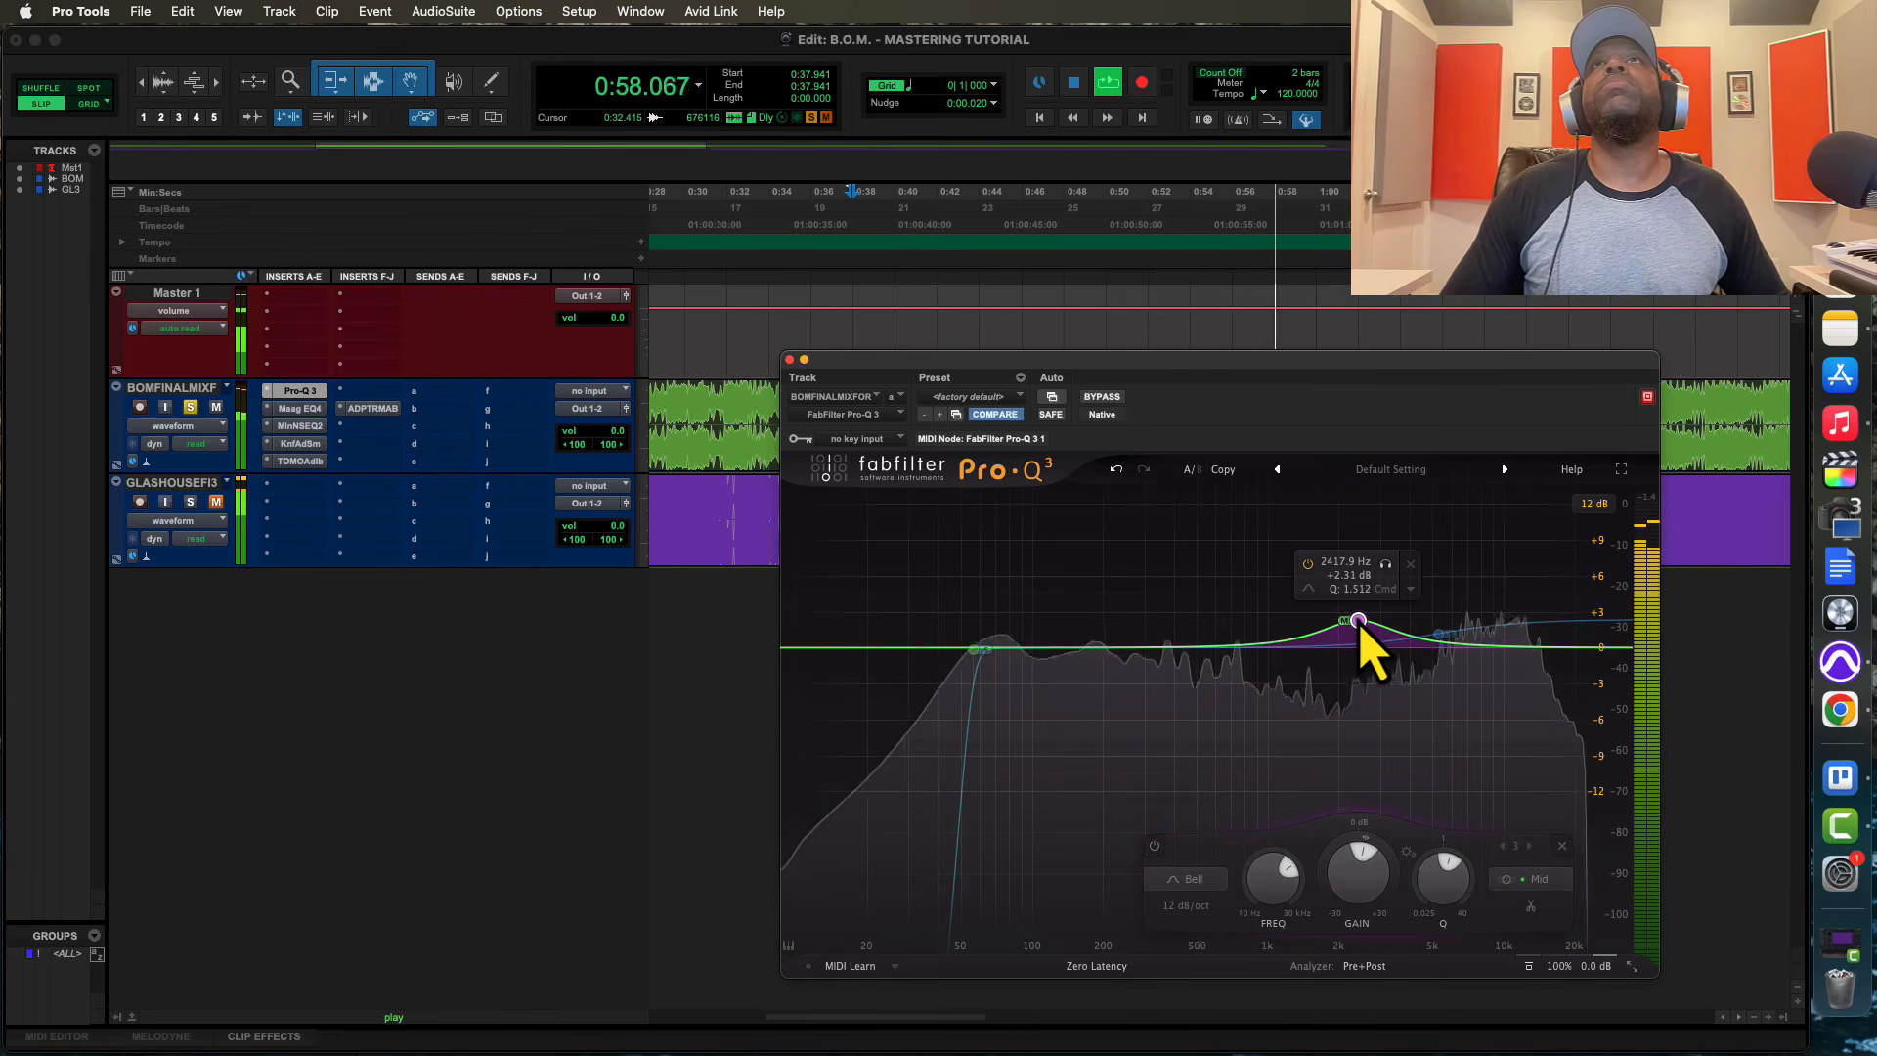
Lower the Mid bell to about +1.95 dB at about 2392 Hz, compare it bypassed and active, and stop playback
{"action": "left_click_drag", "start_coordinate": [1359, 625], "coordinate": [1358, 630]}
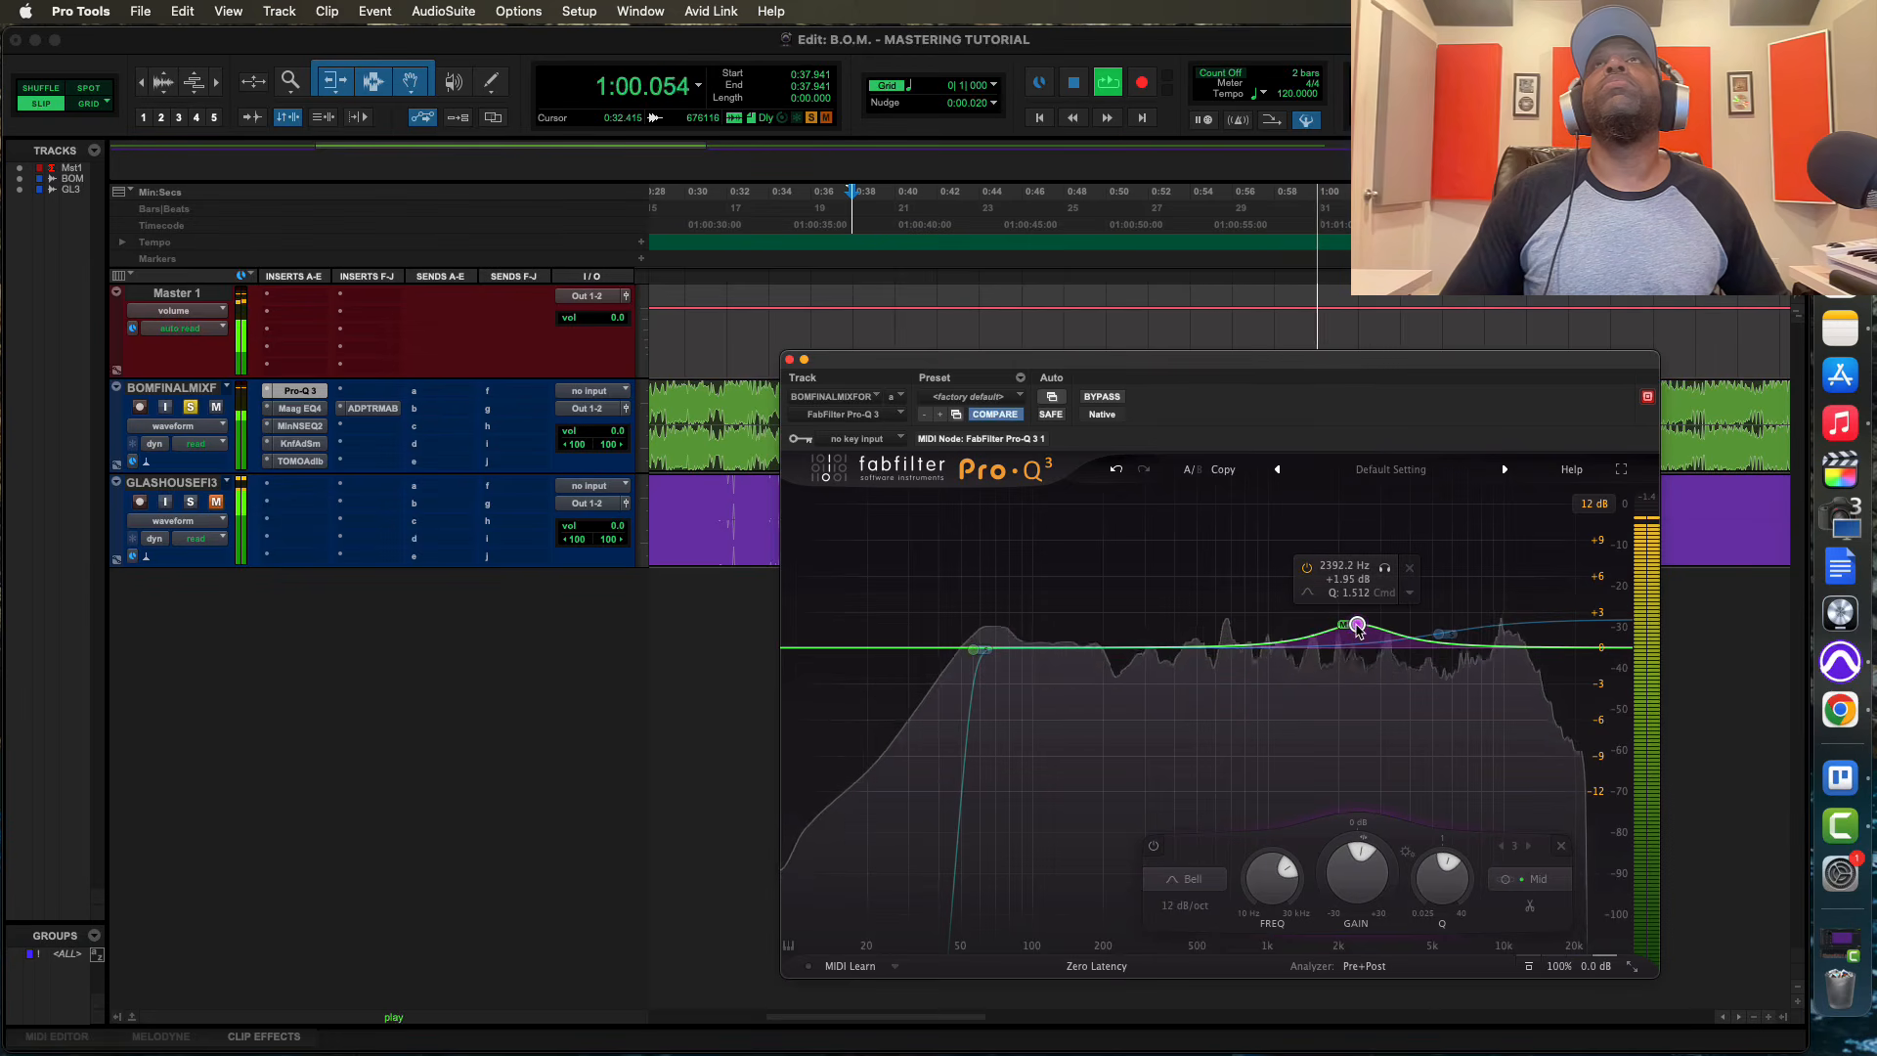
{"action": "left_click", "coordinate": [1307, 569]}
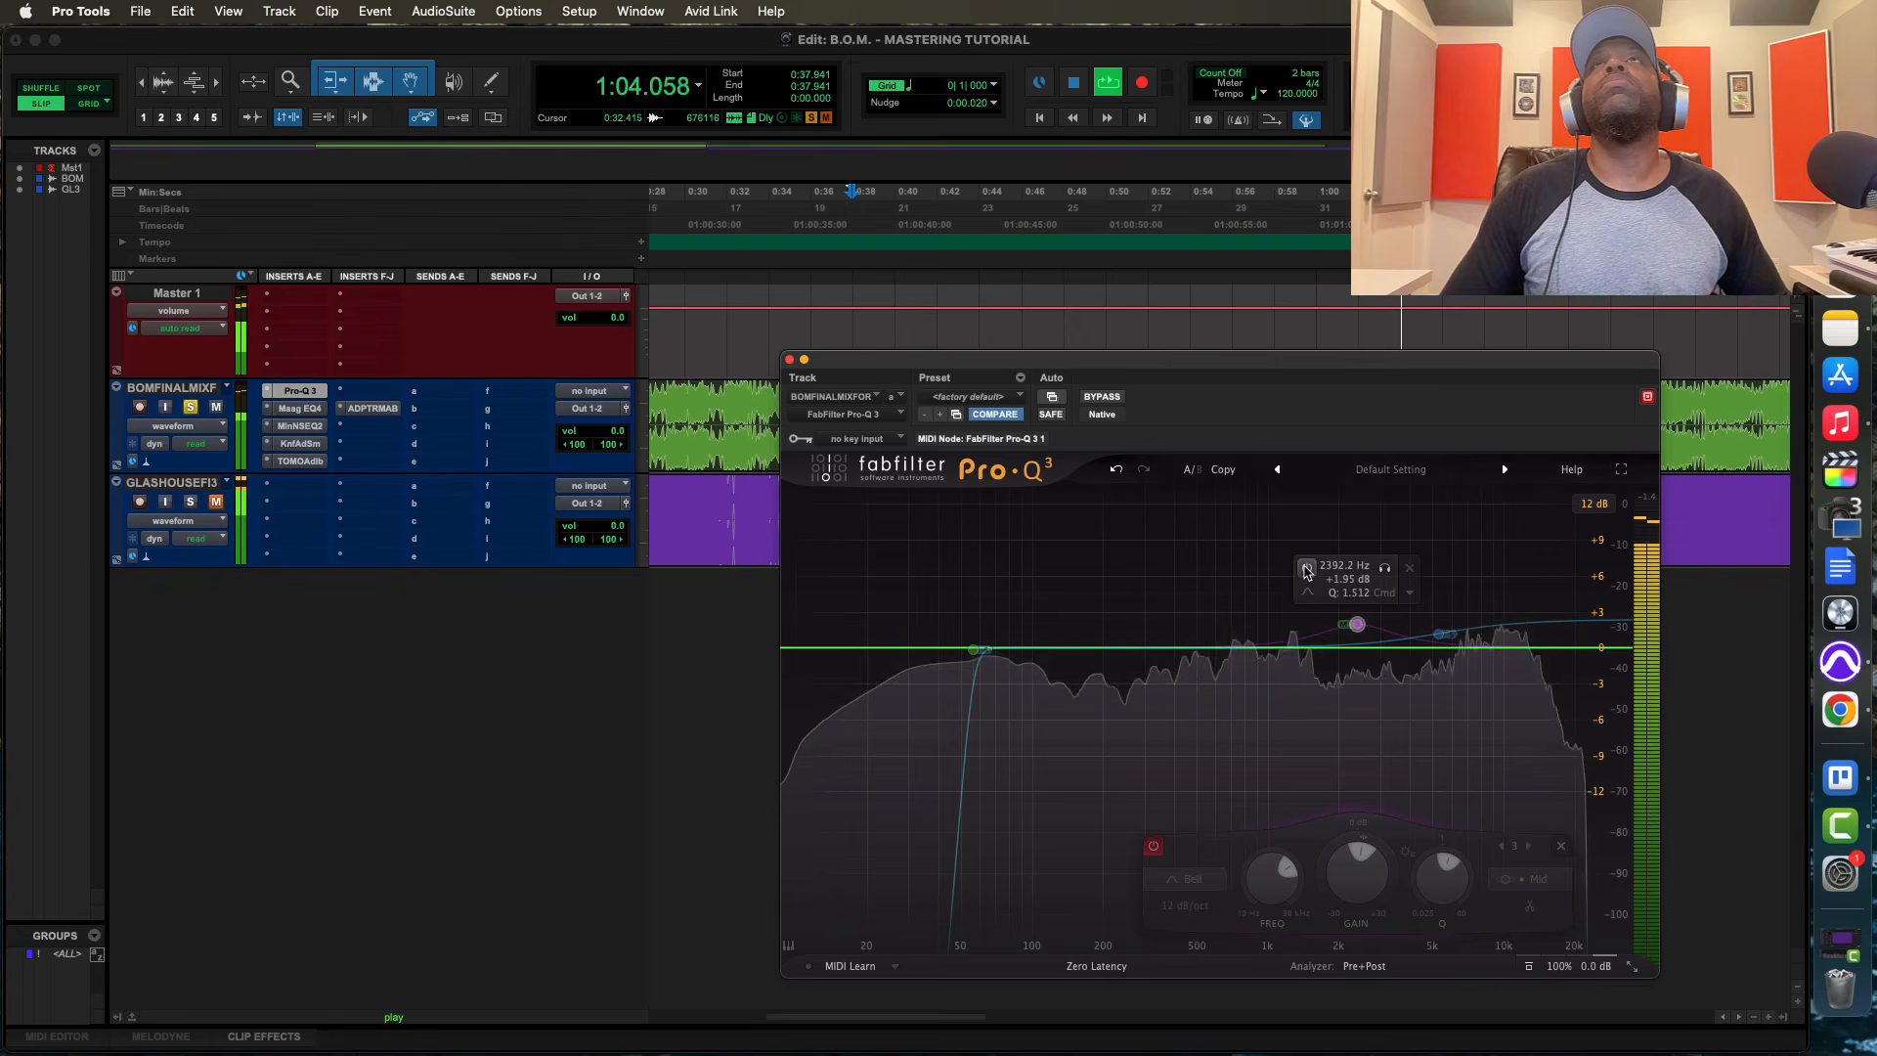
{"action": "left_click", "coordinate": [1307, 568]}
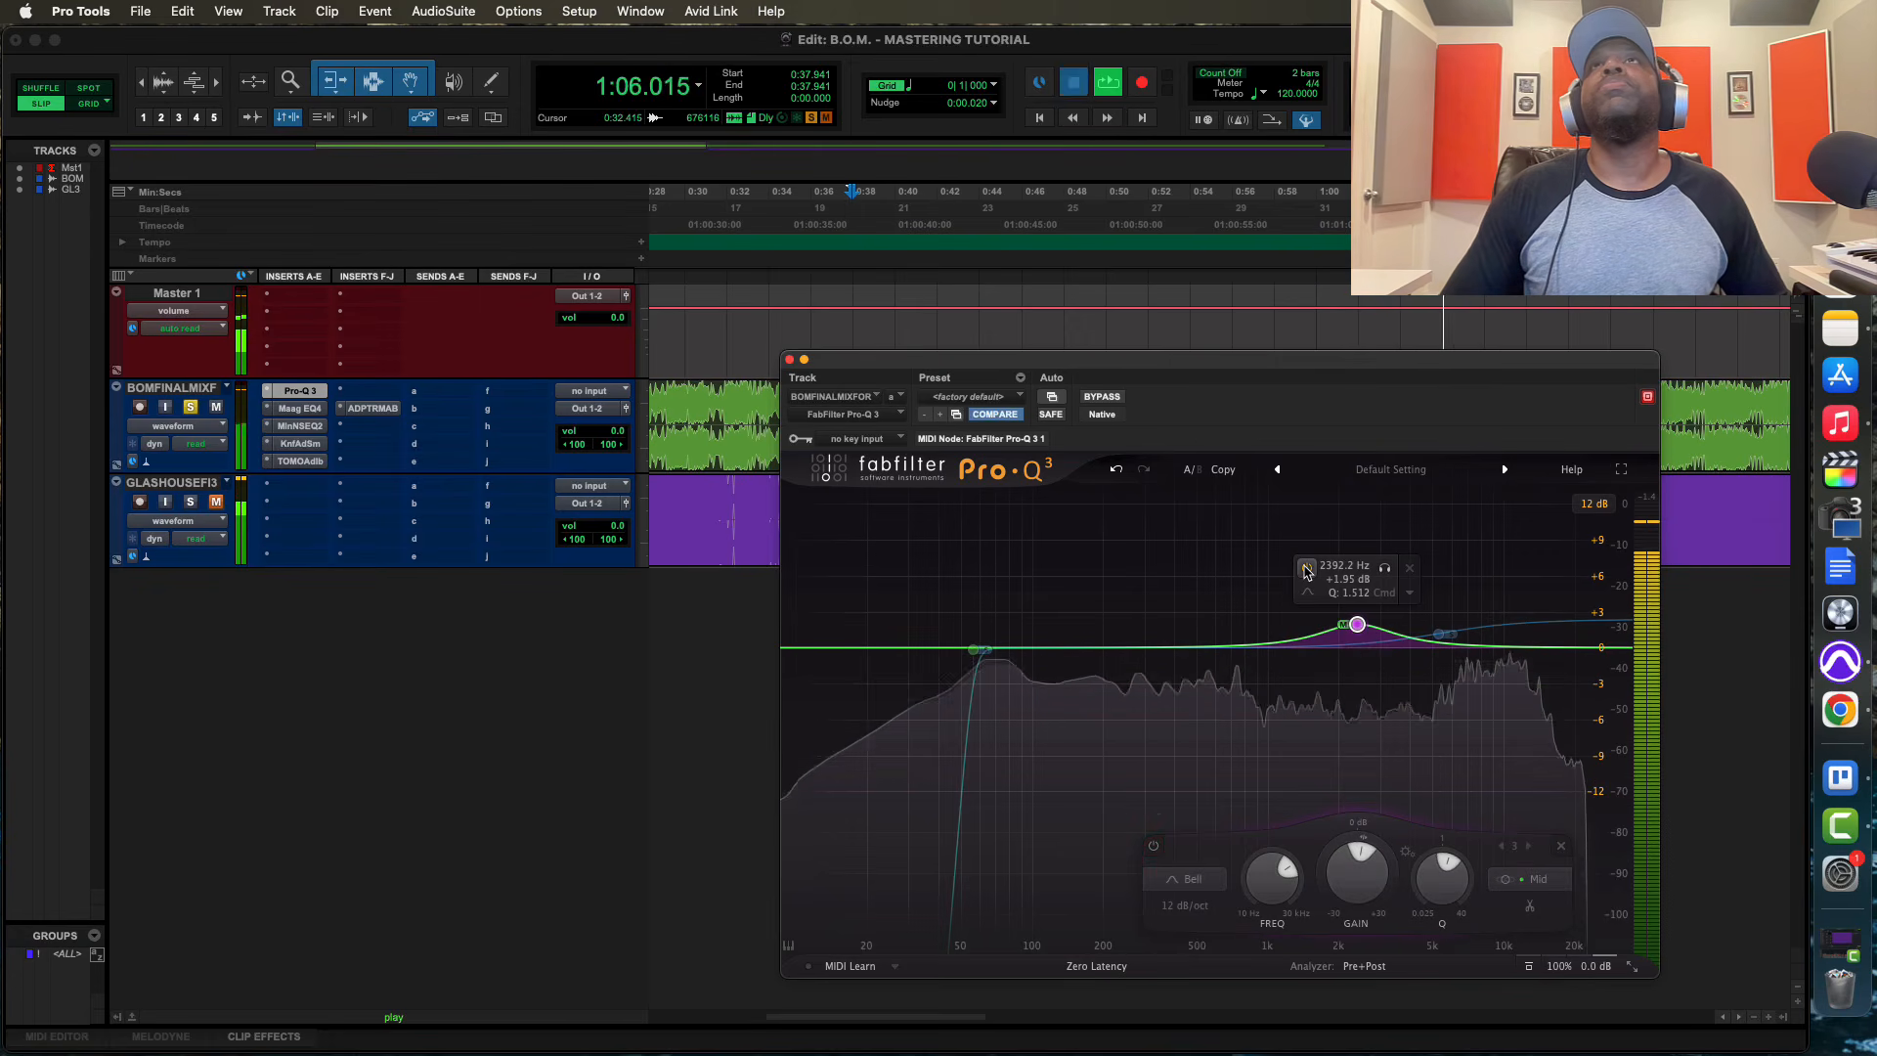
{"action": "key", "text": "space"}
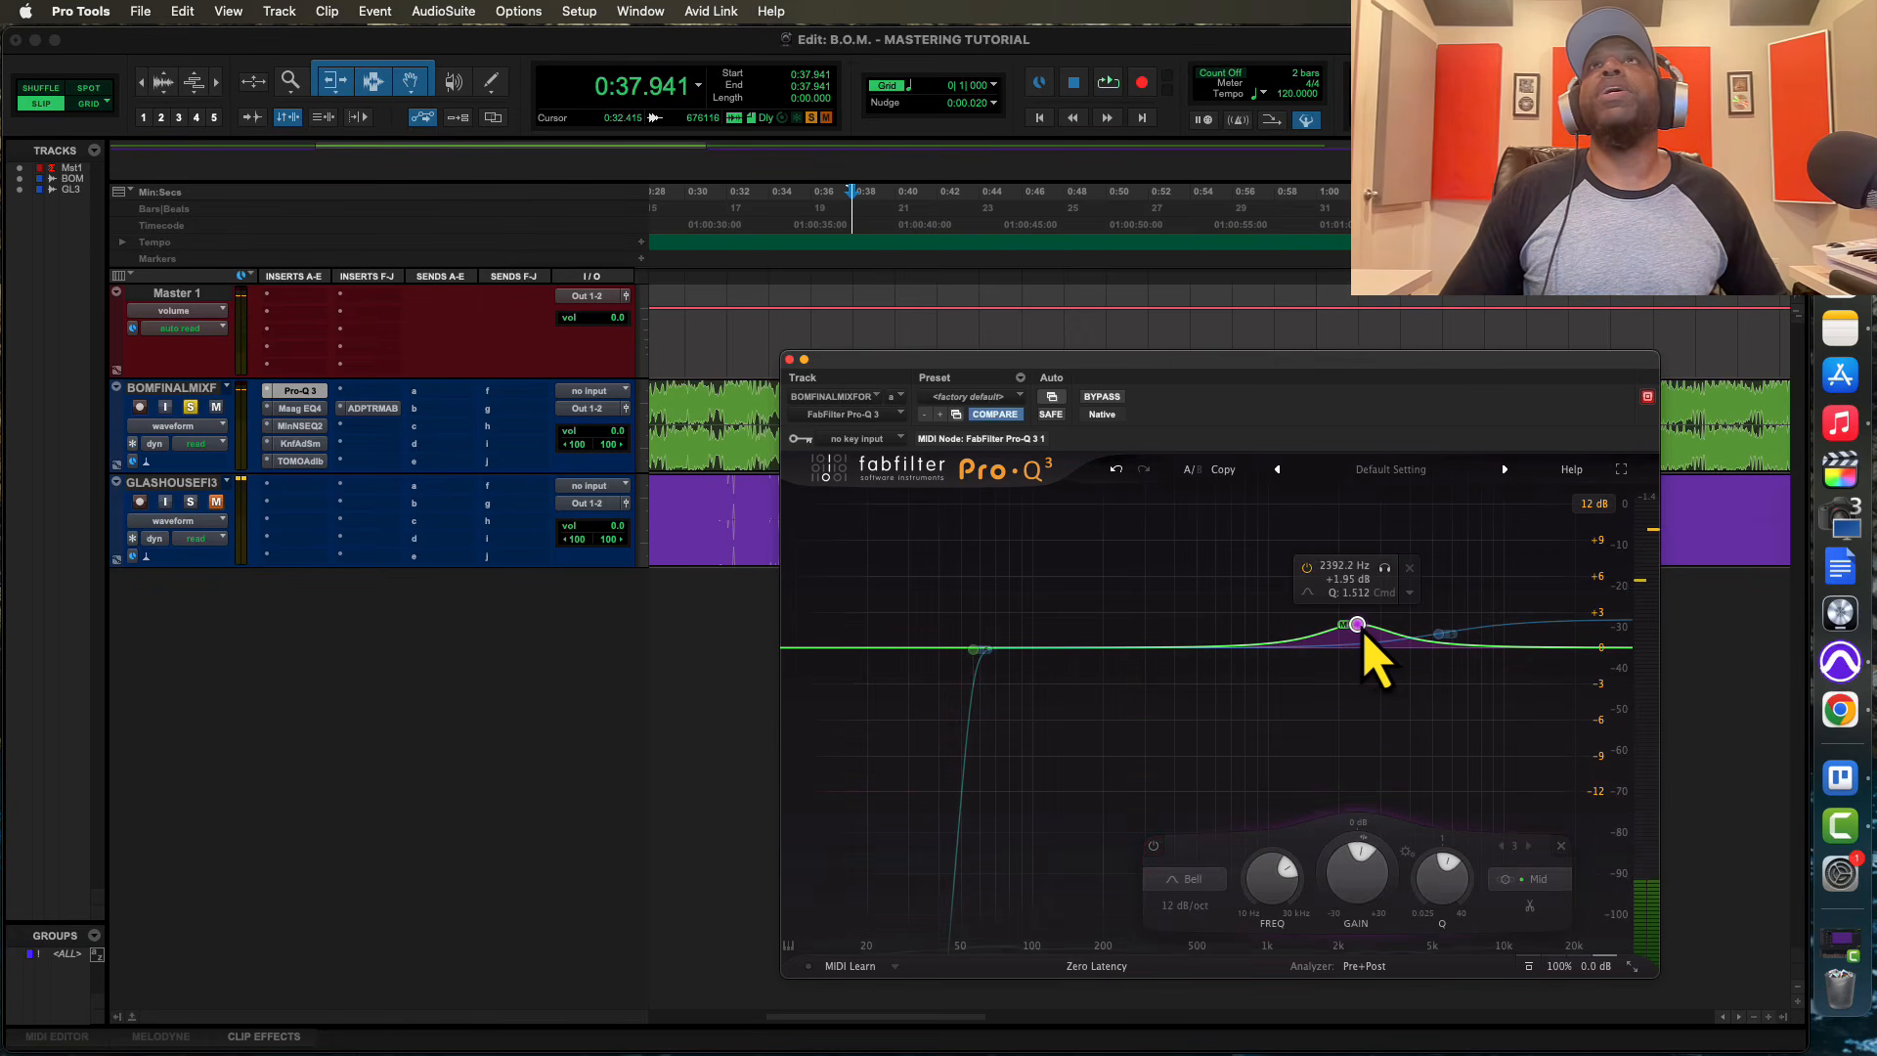
Compare the playing mix with the 2392 Hz bell placed on Stereo and on Mid, leaving the bell on Mid
{"action": "left_click", "coordinate": [1537, 880]}
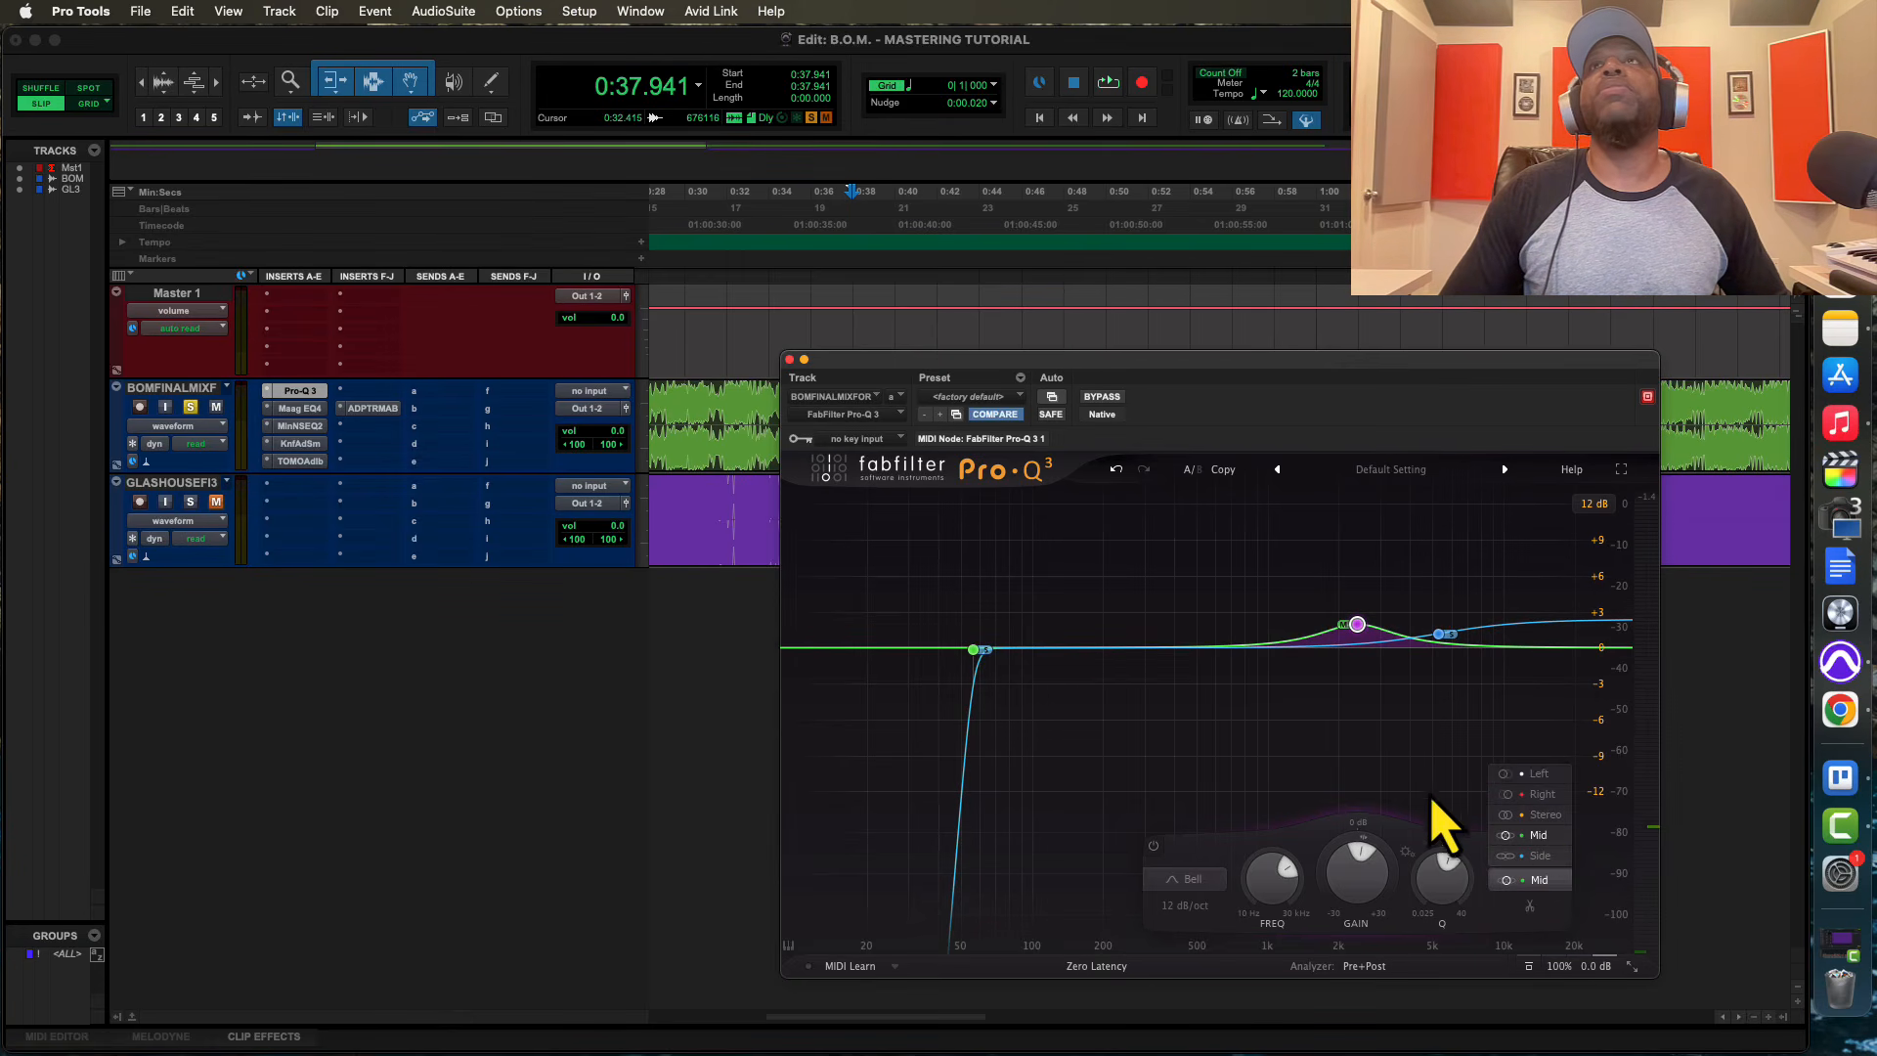
{"action": "left_click", "coordinate": [1425, 805]}
{"action": "key", "text": "space"}
{"action": "left_click", "coordinate": [1540, 883]}
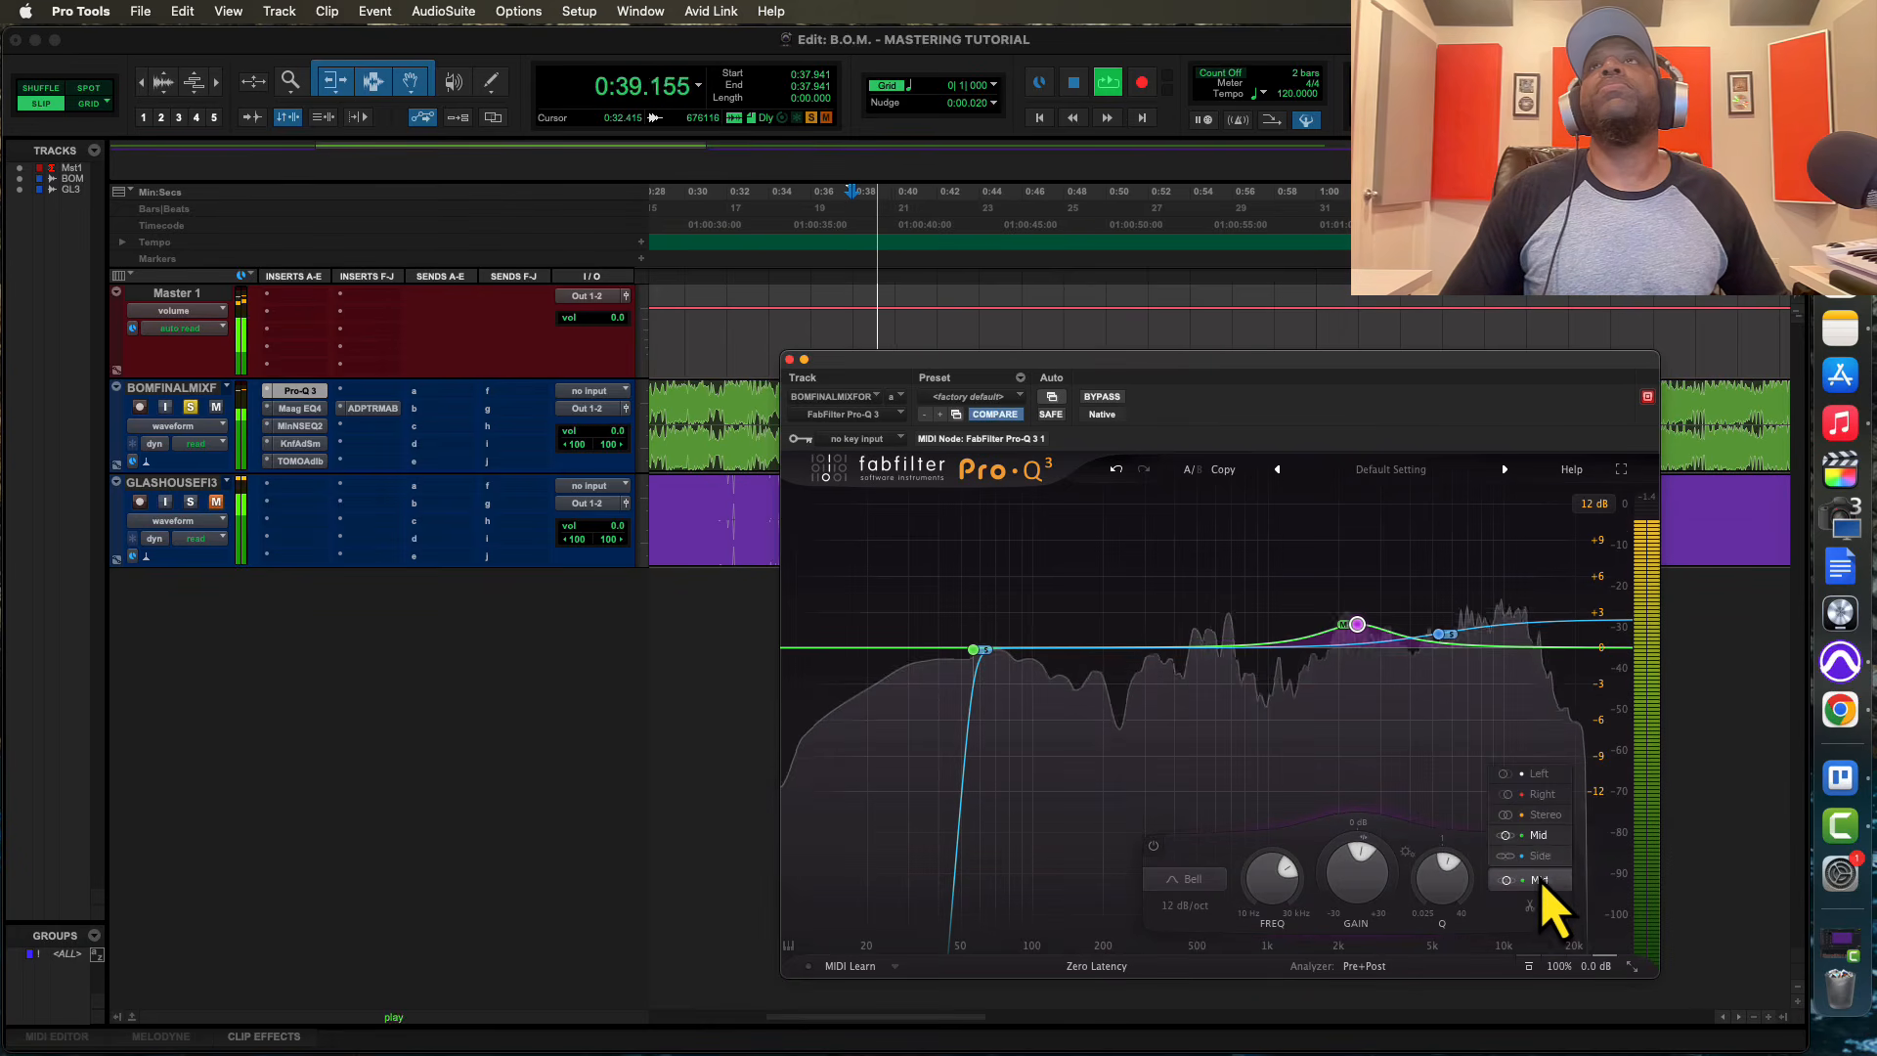
{"action": "left_click", "coordinate": [1548, 837]}
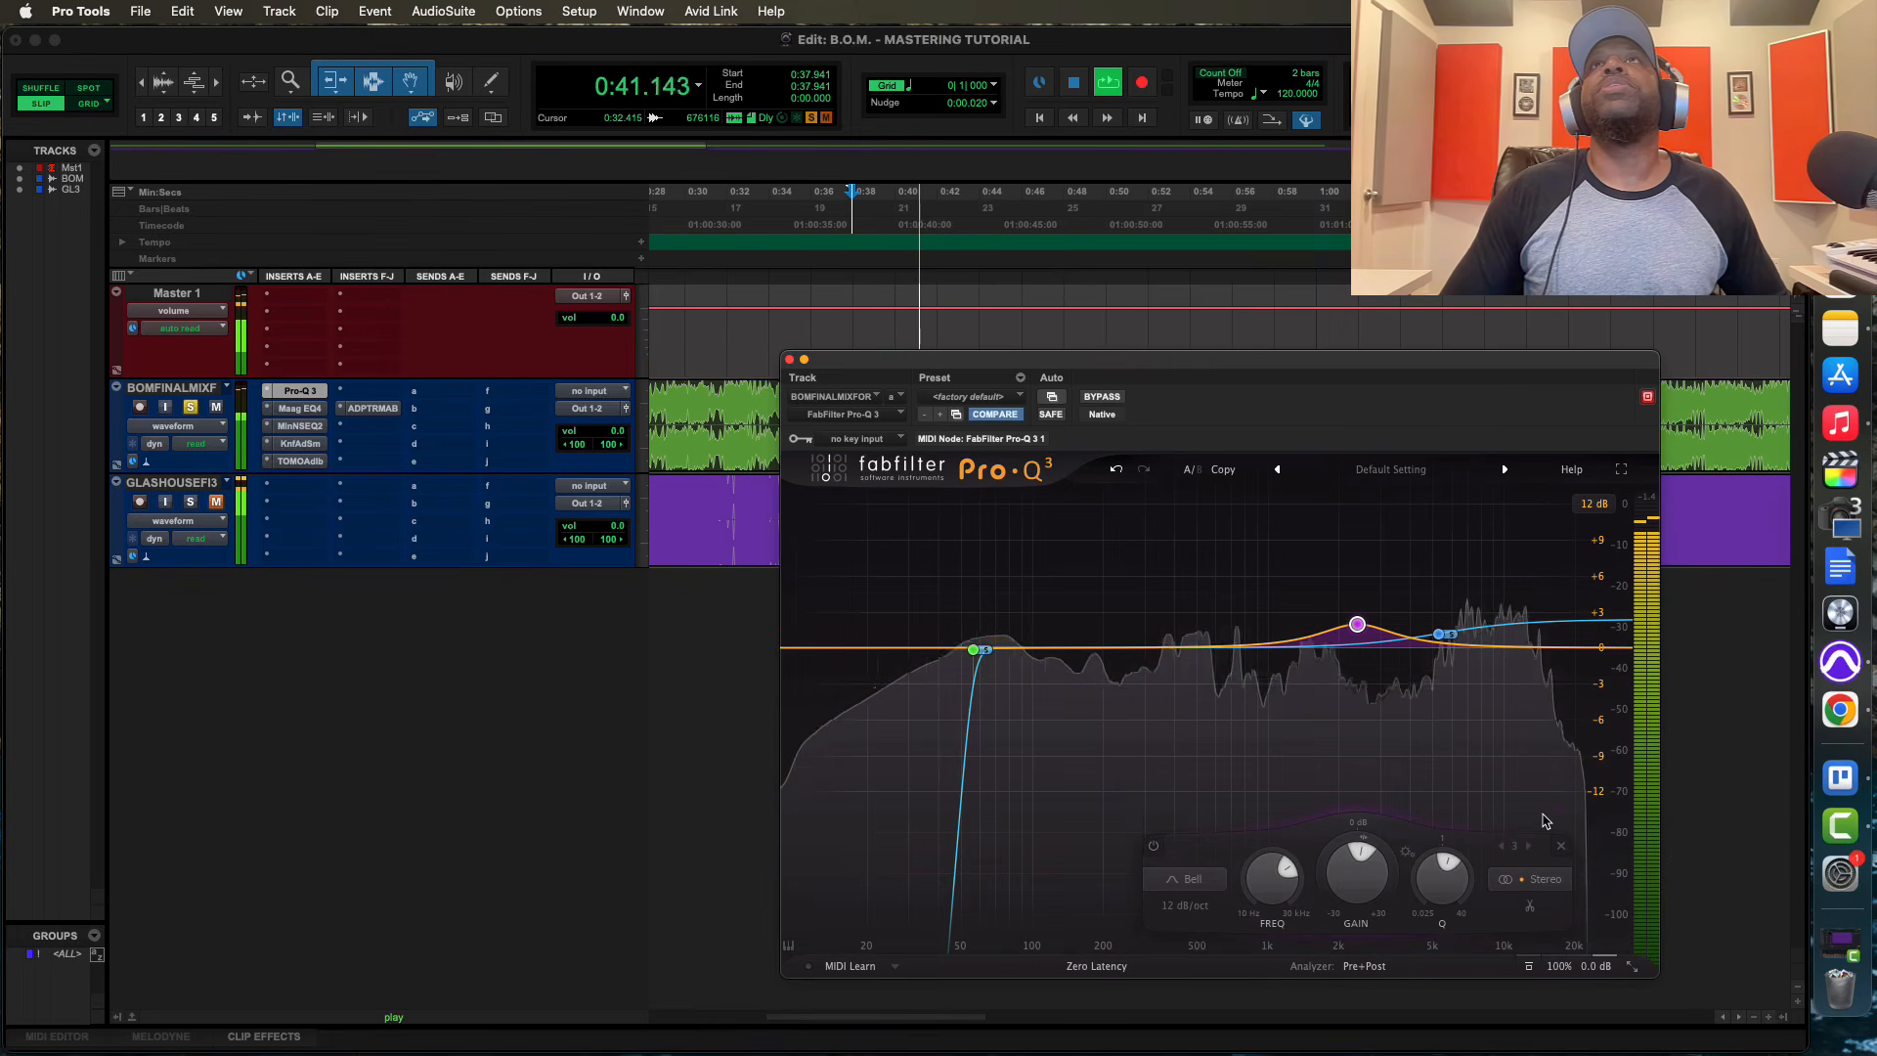
{"action": "left_click", "coordinate": [1548, 883]}
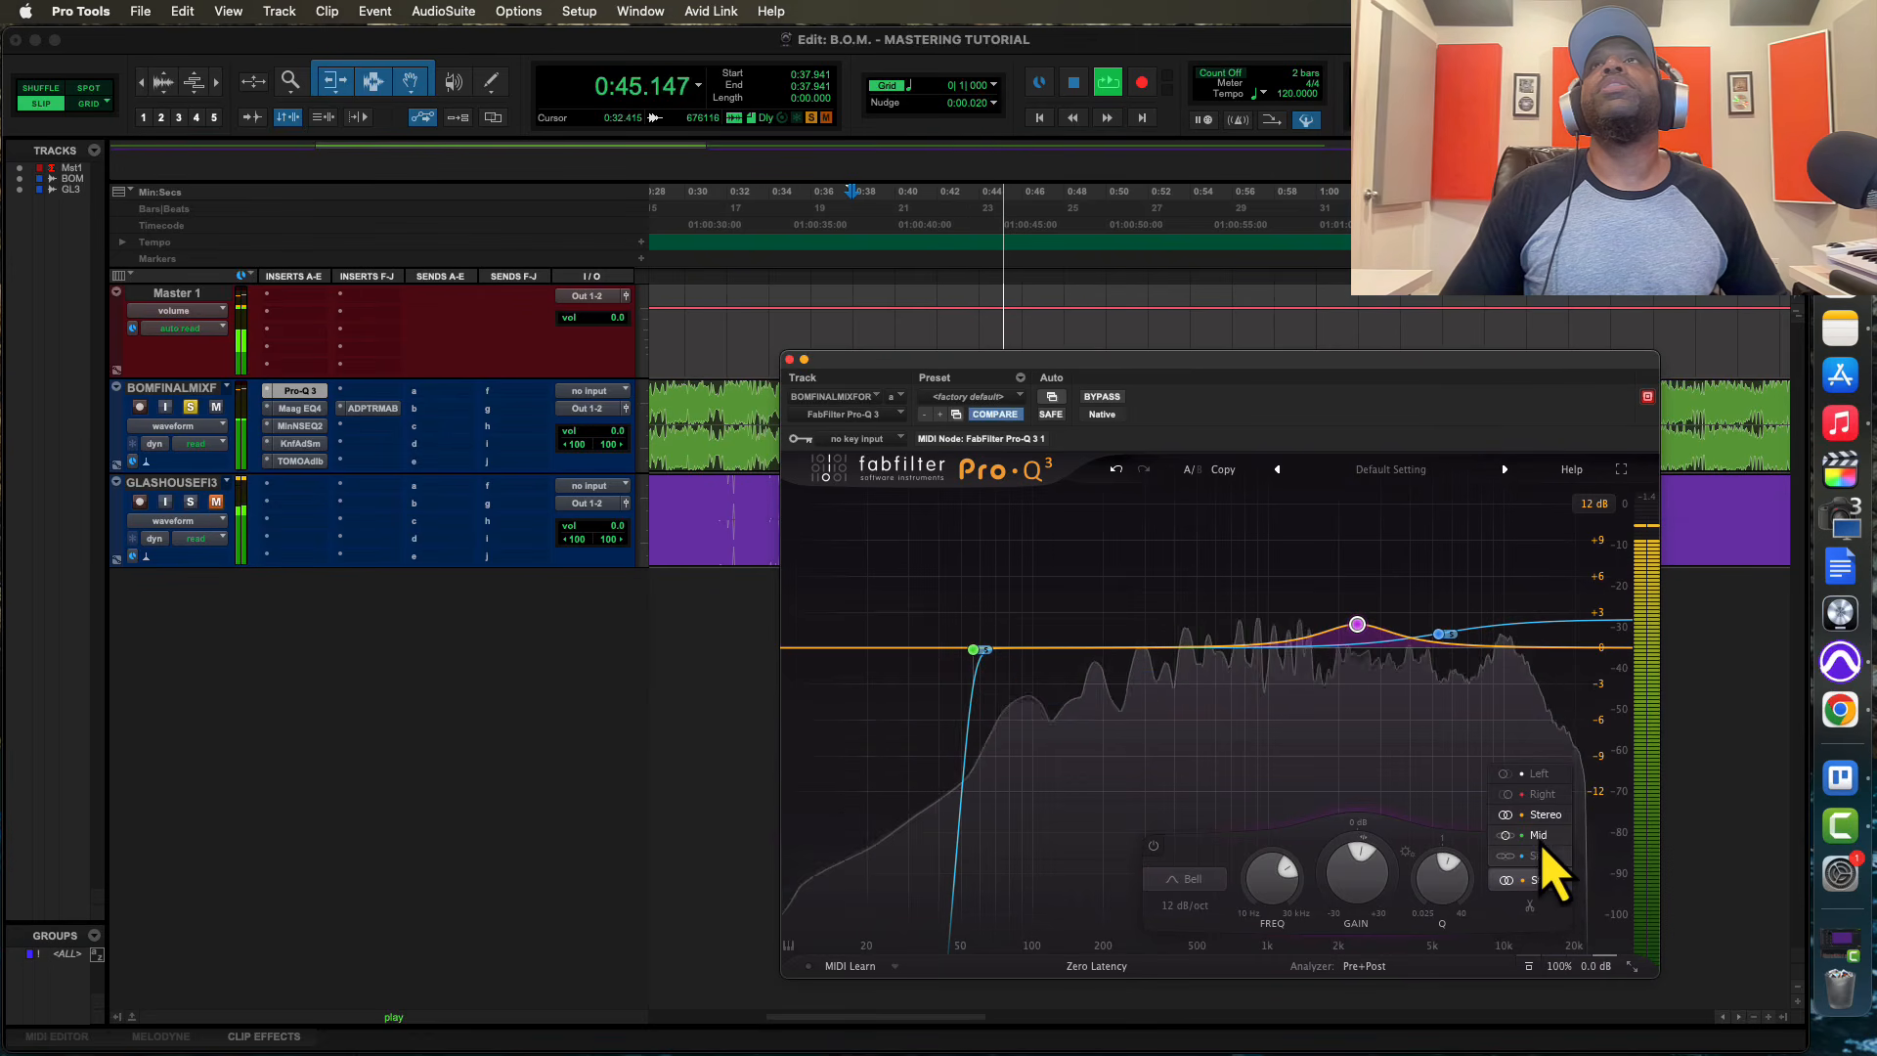
{"action": "left_click", "coordinate": [1540, 839]}
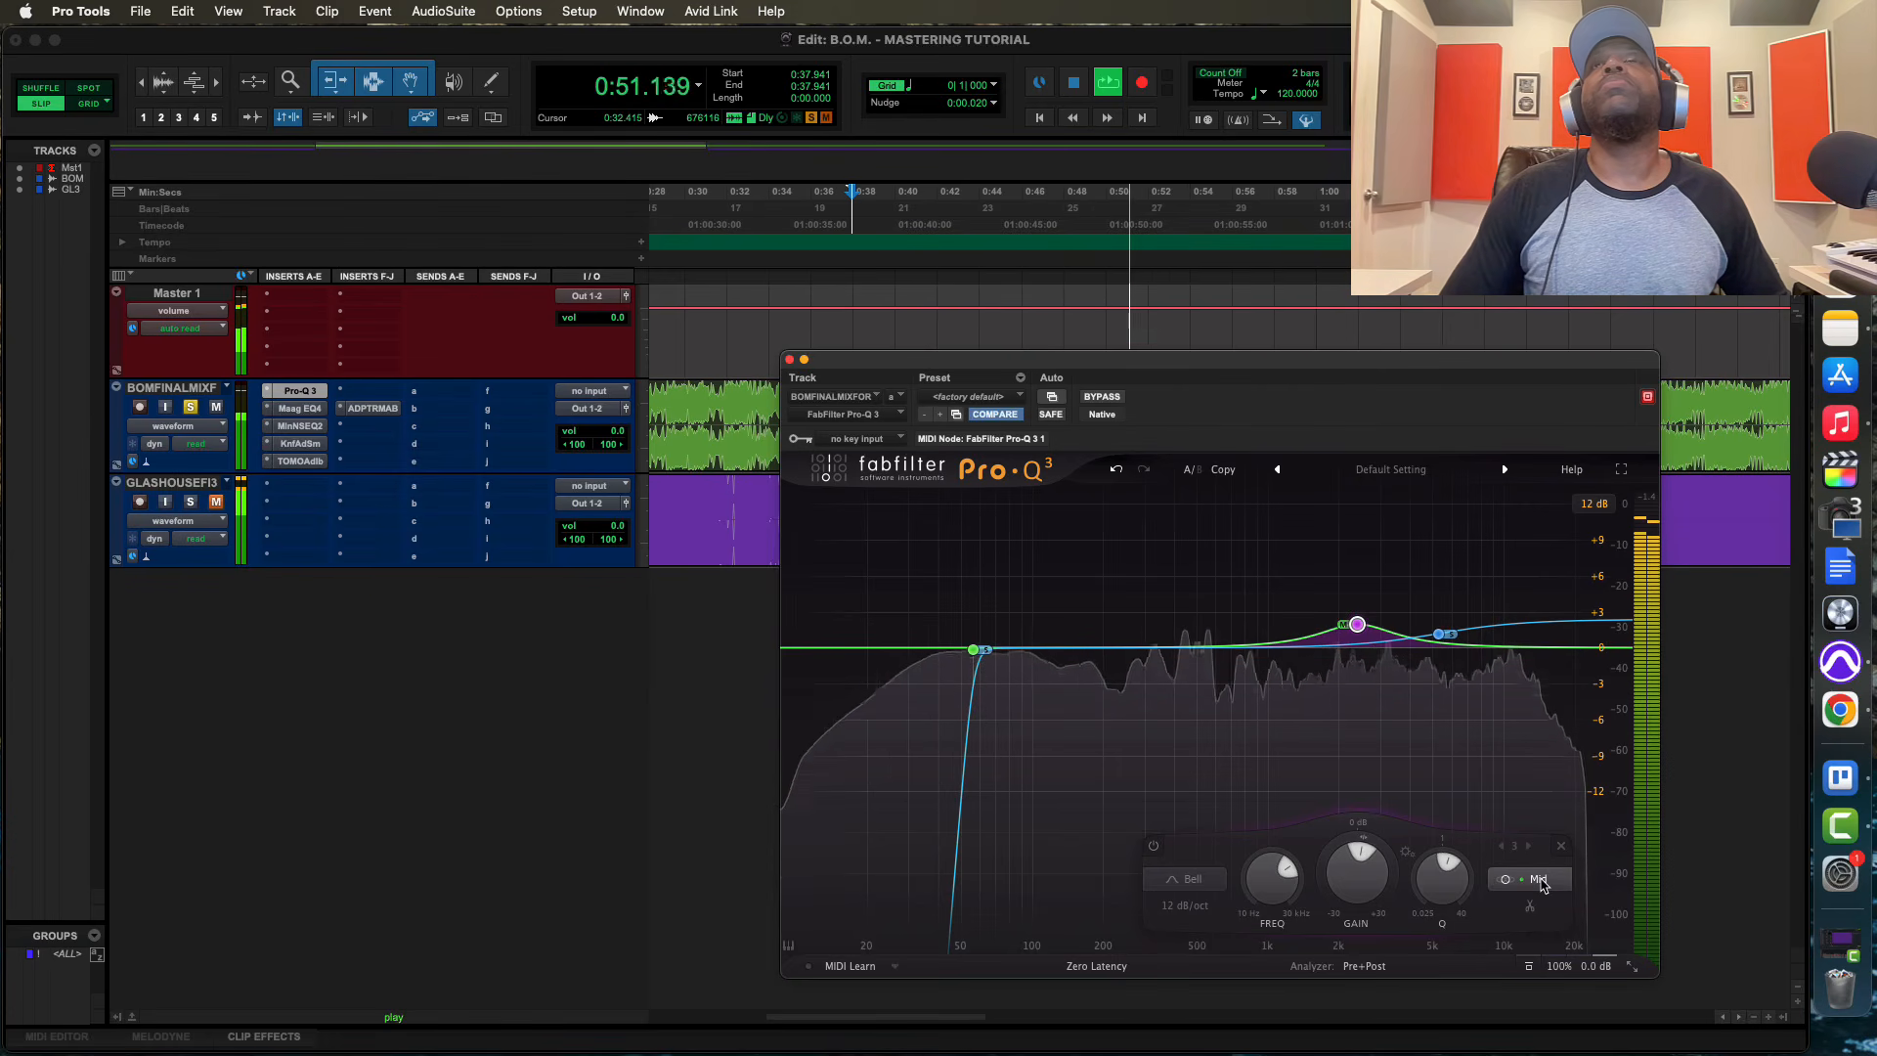
{"action": "left_click", "coordinate": [1542, 883]}
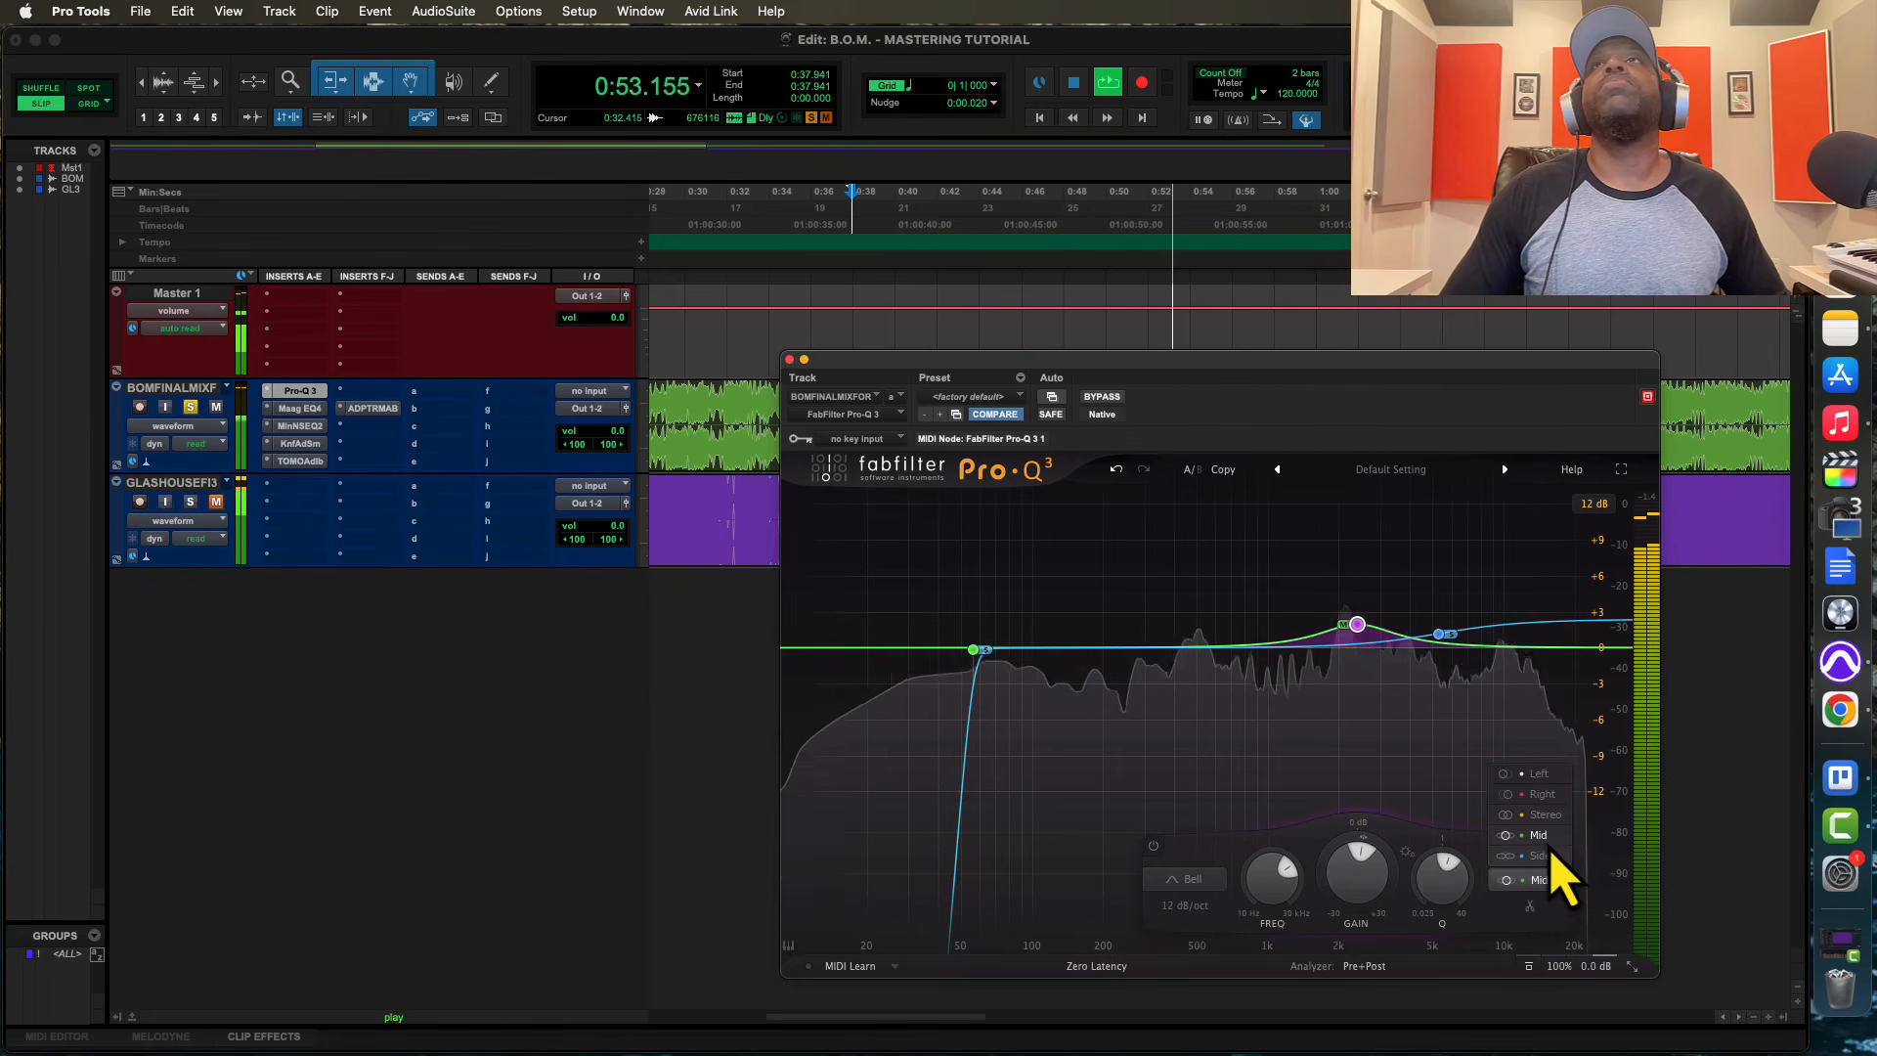
{"action": "left_click", "coordinate": [1543, 817]}
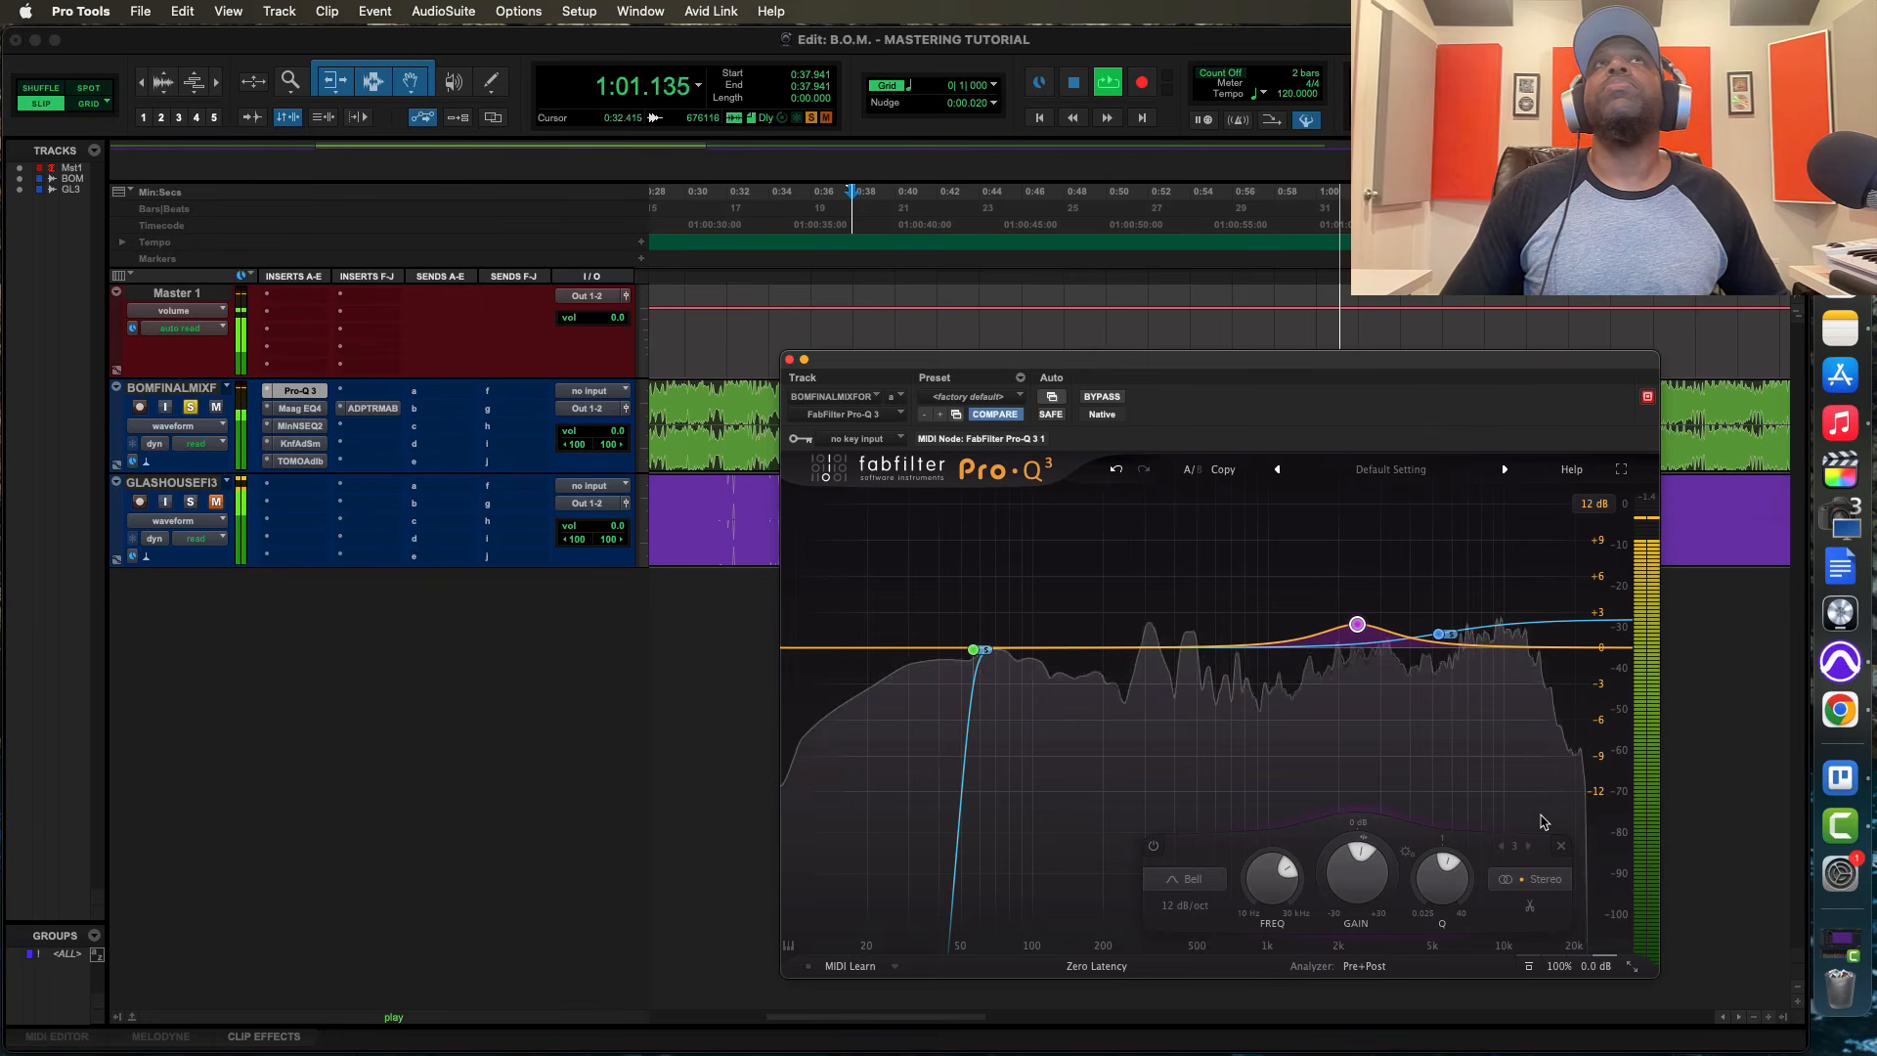
{"action": "key", "text": "space"}
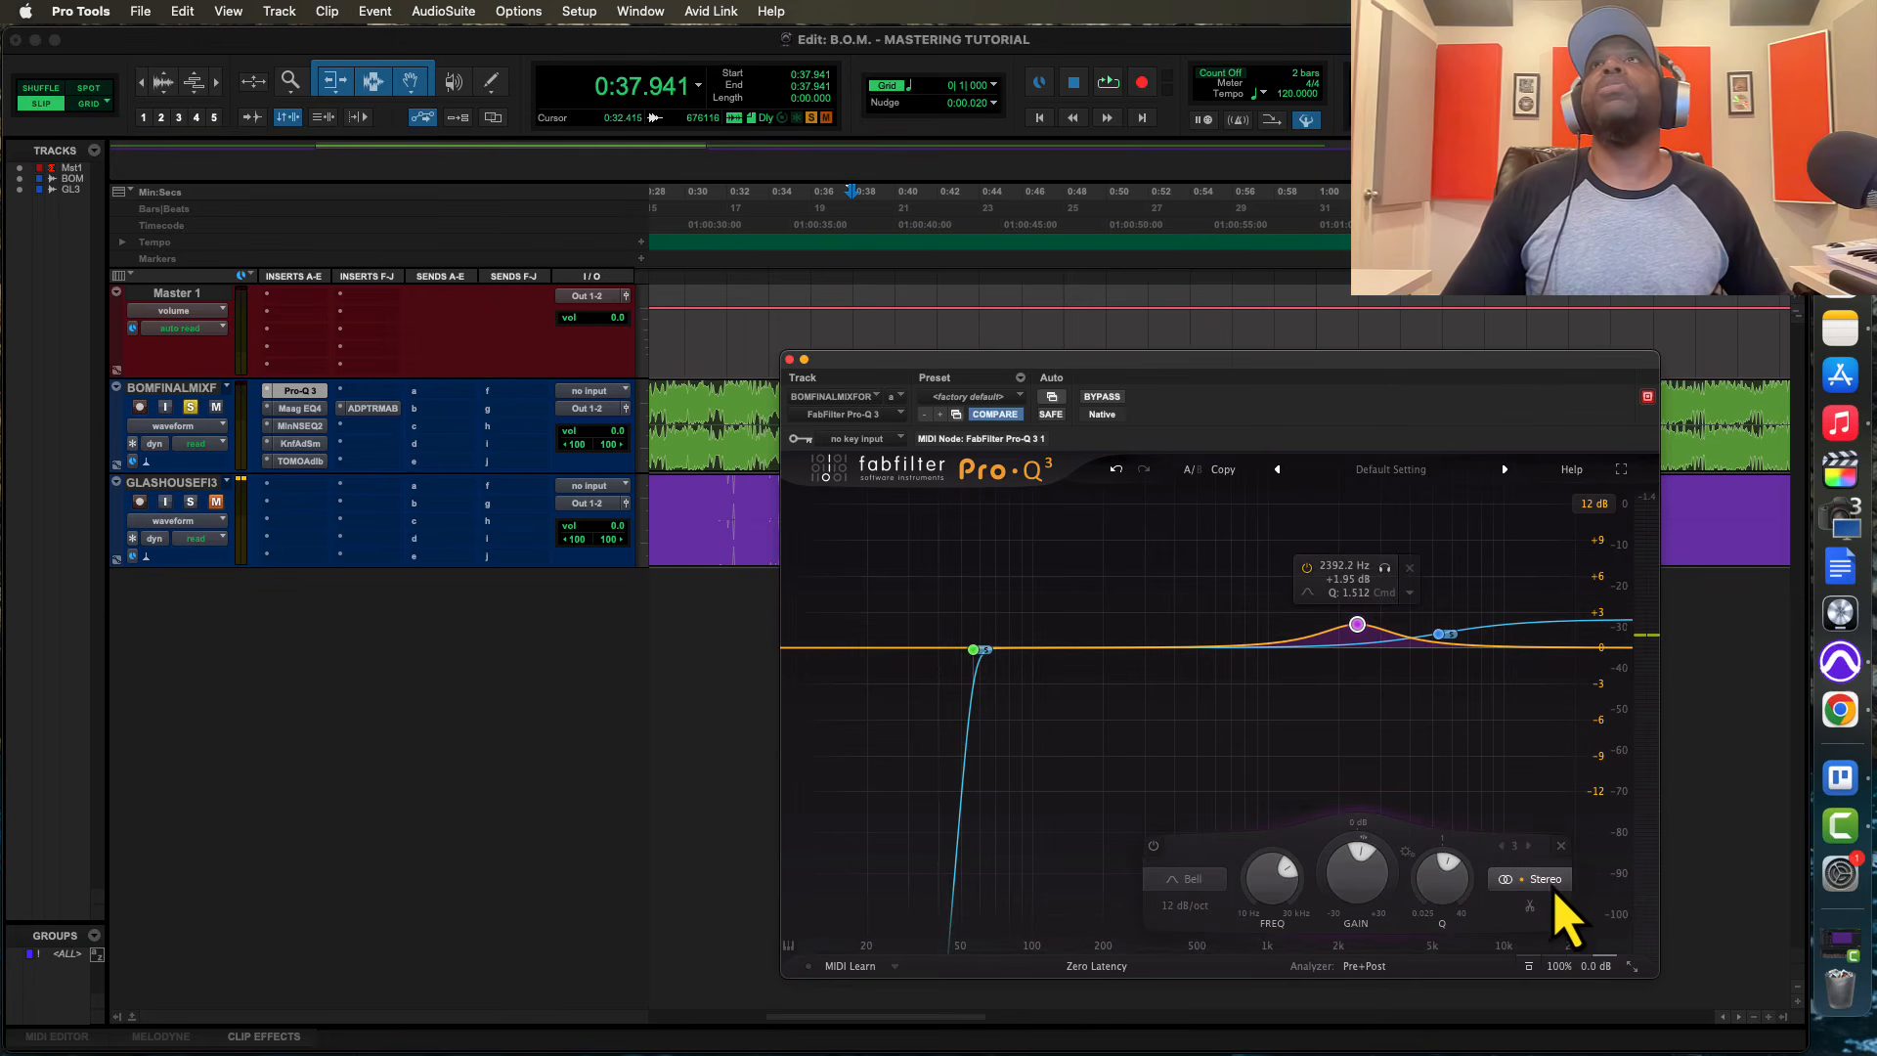
{"action": "left_click", "coordinate": [1543, 880]}
{"action": "left_click", "coordinate": [1537, 835]}
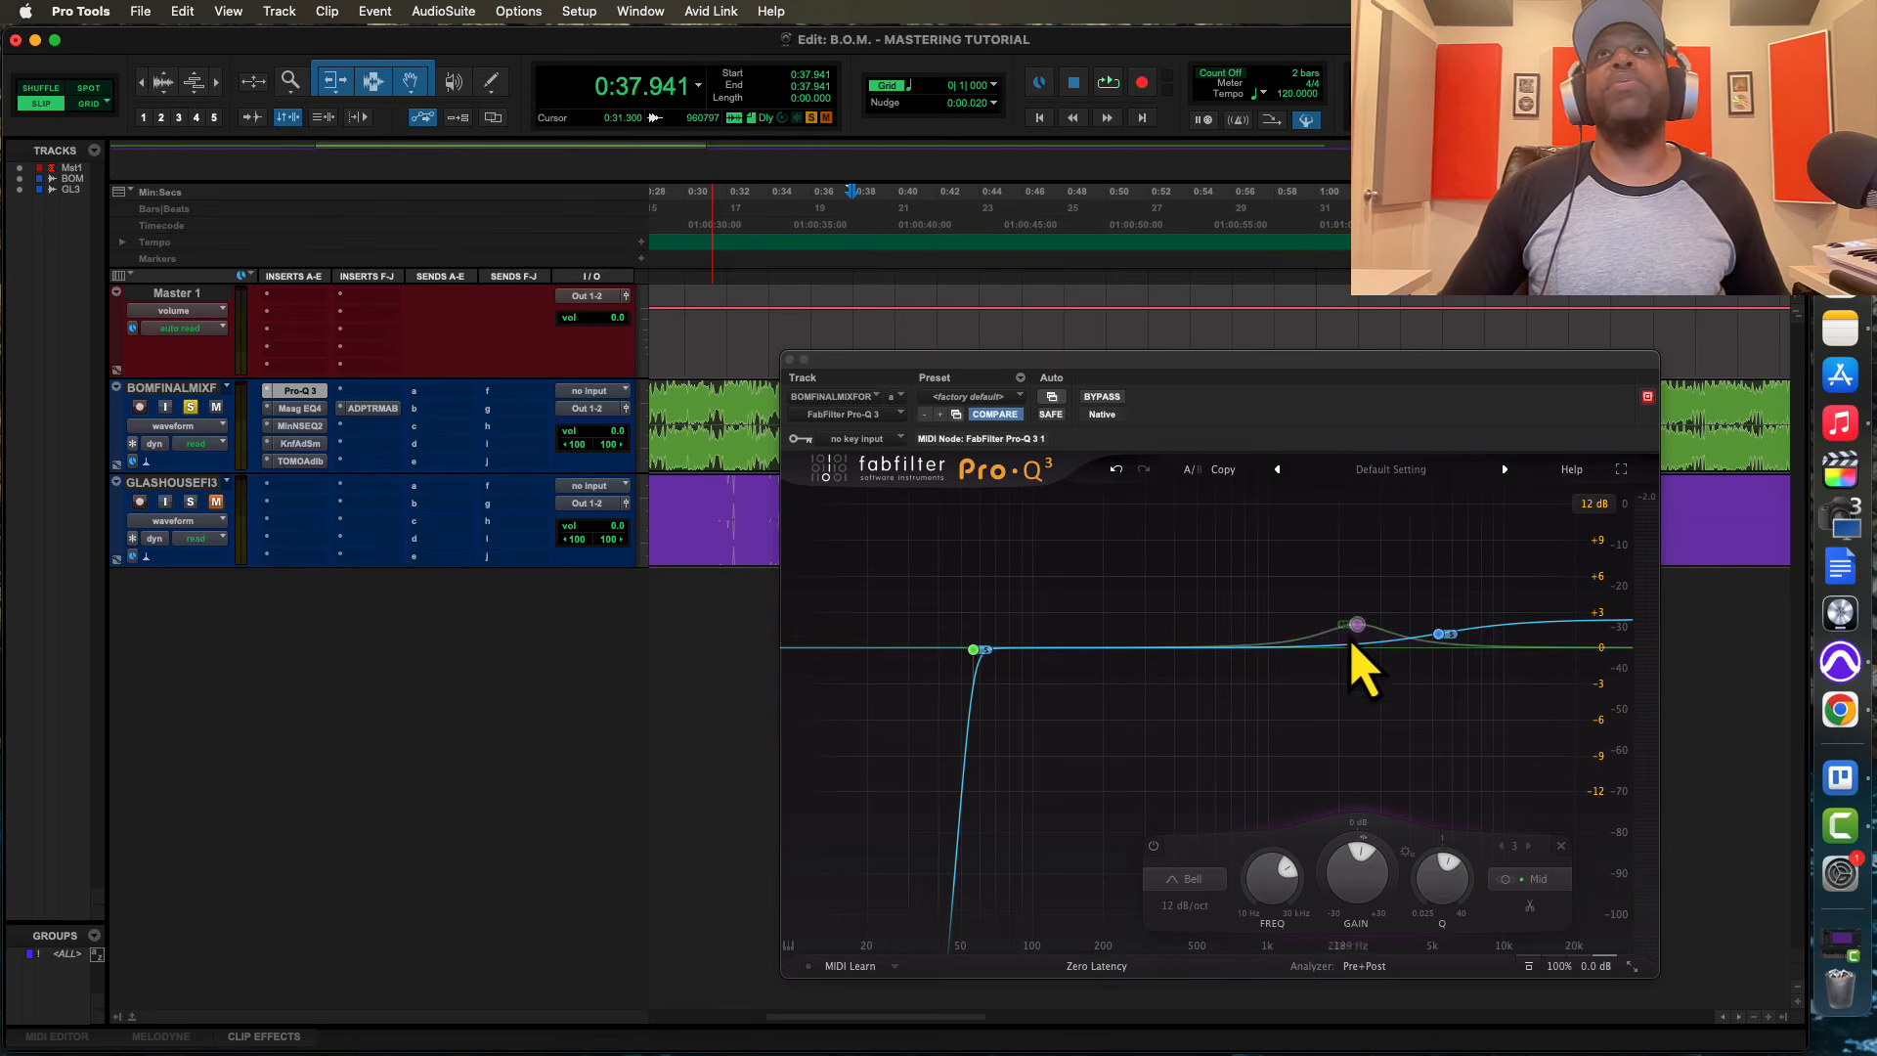
Play the mix and reduce the Mid bell to about +0.95 dB at 2383 Hz and the Side high shelf to about +2.00 dB at 5390 Hz
{"action": "mouse_move", "coordinate": [1336, 631]}
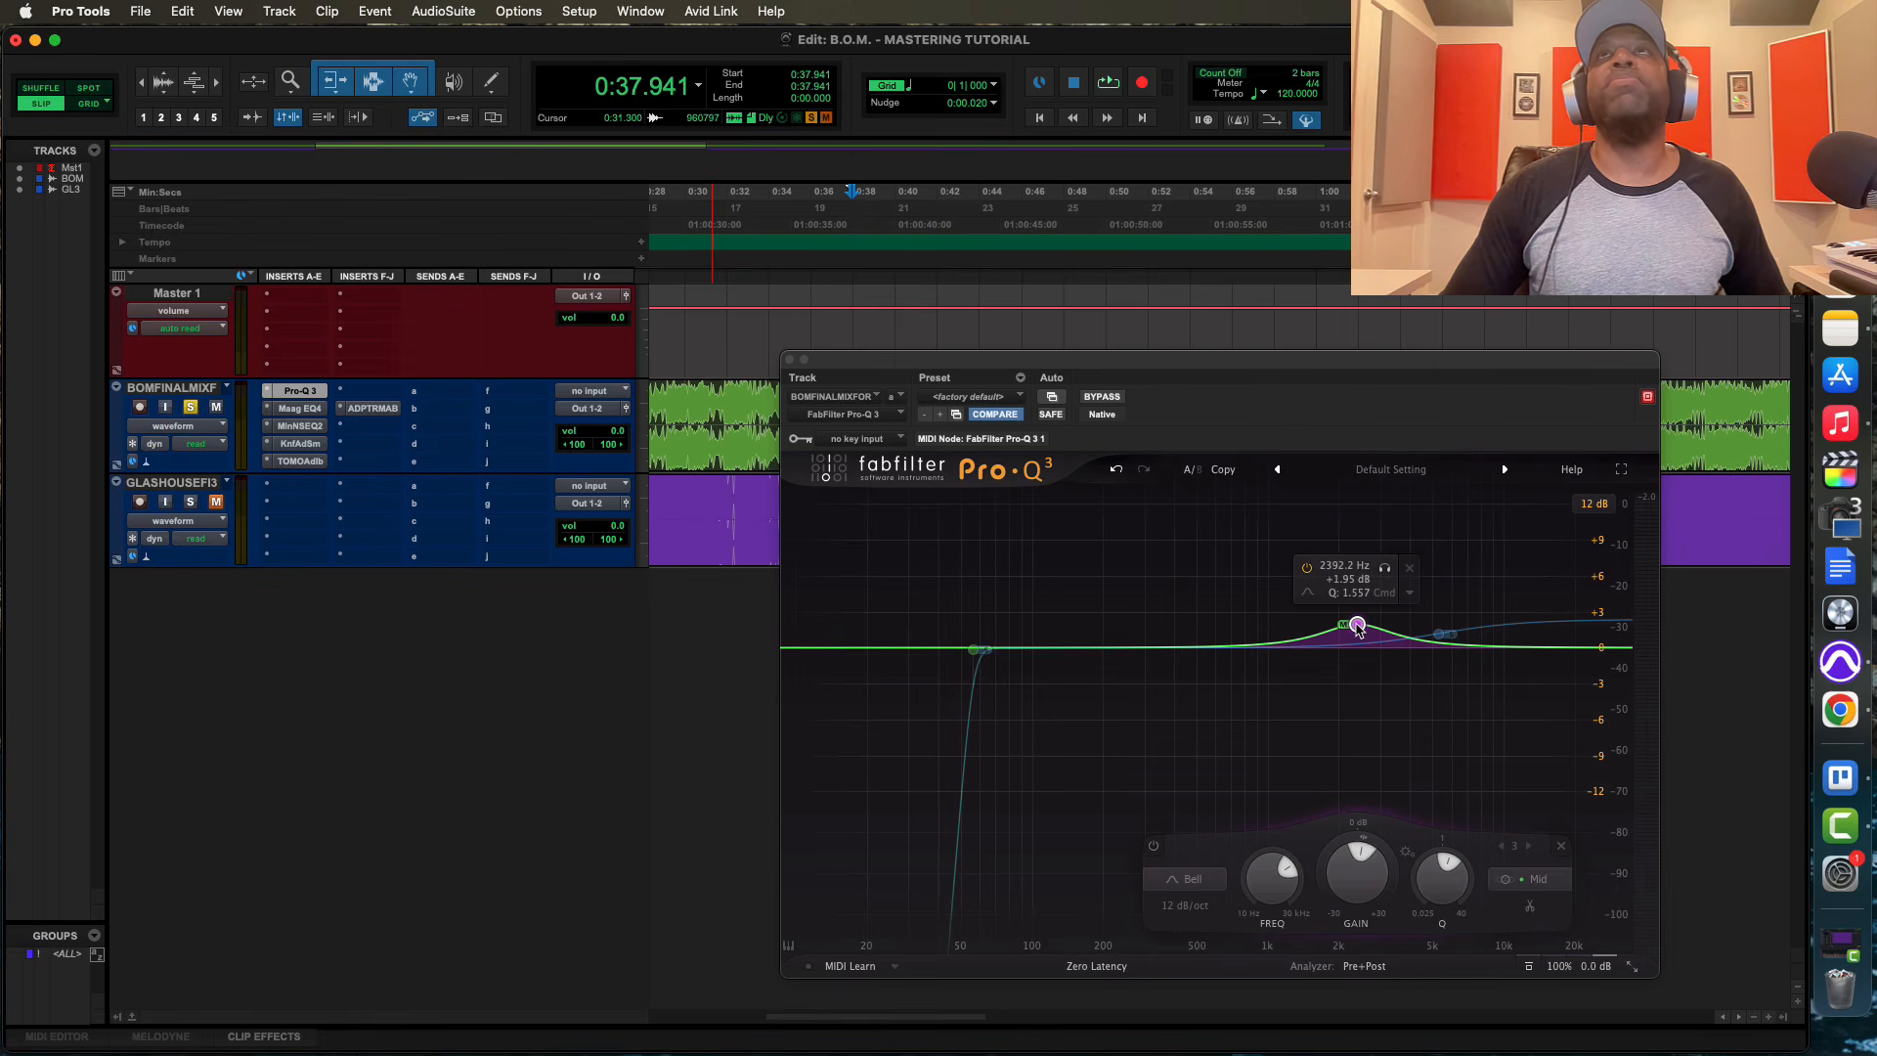
{"action": "key", "text": "space"}
{"action": "left_click_drag", "start_coordinate": [1357, 628], "coordinate": [1358, 641]}
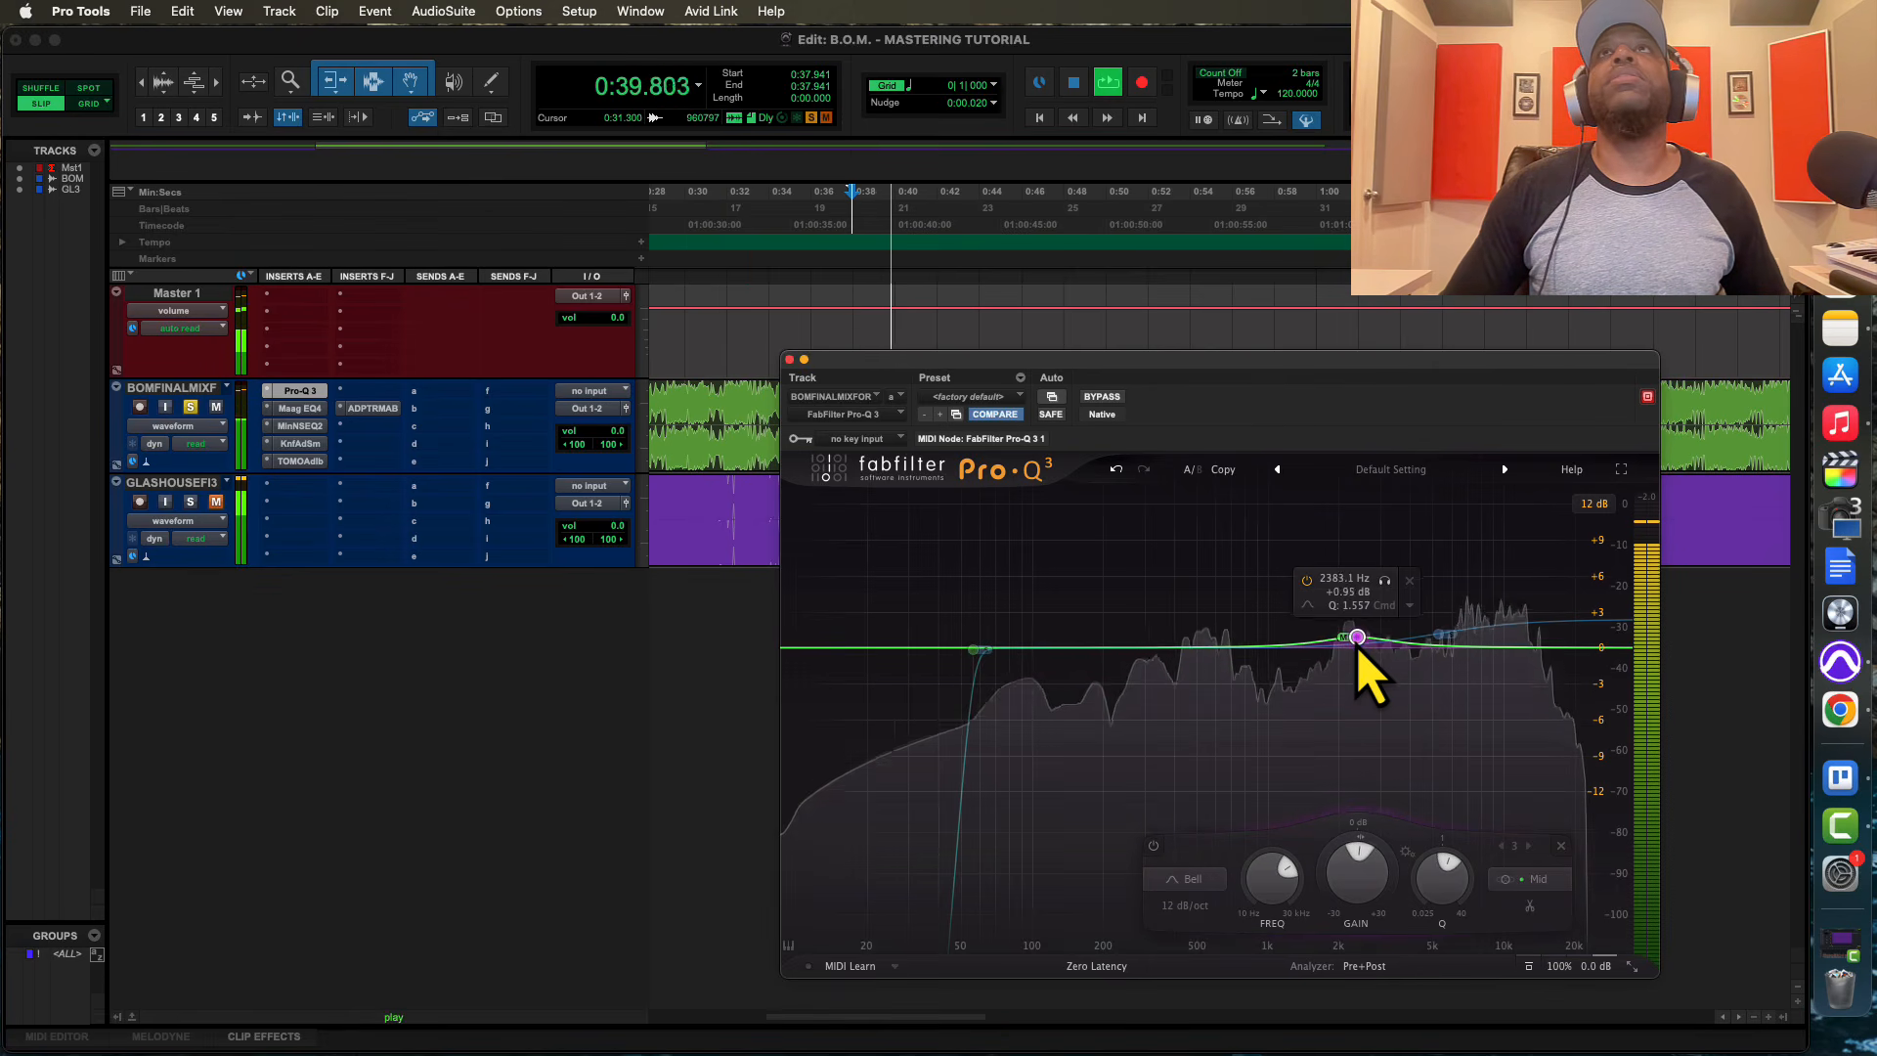
{"action": "left_click", "coordinate": [1441, 637]}
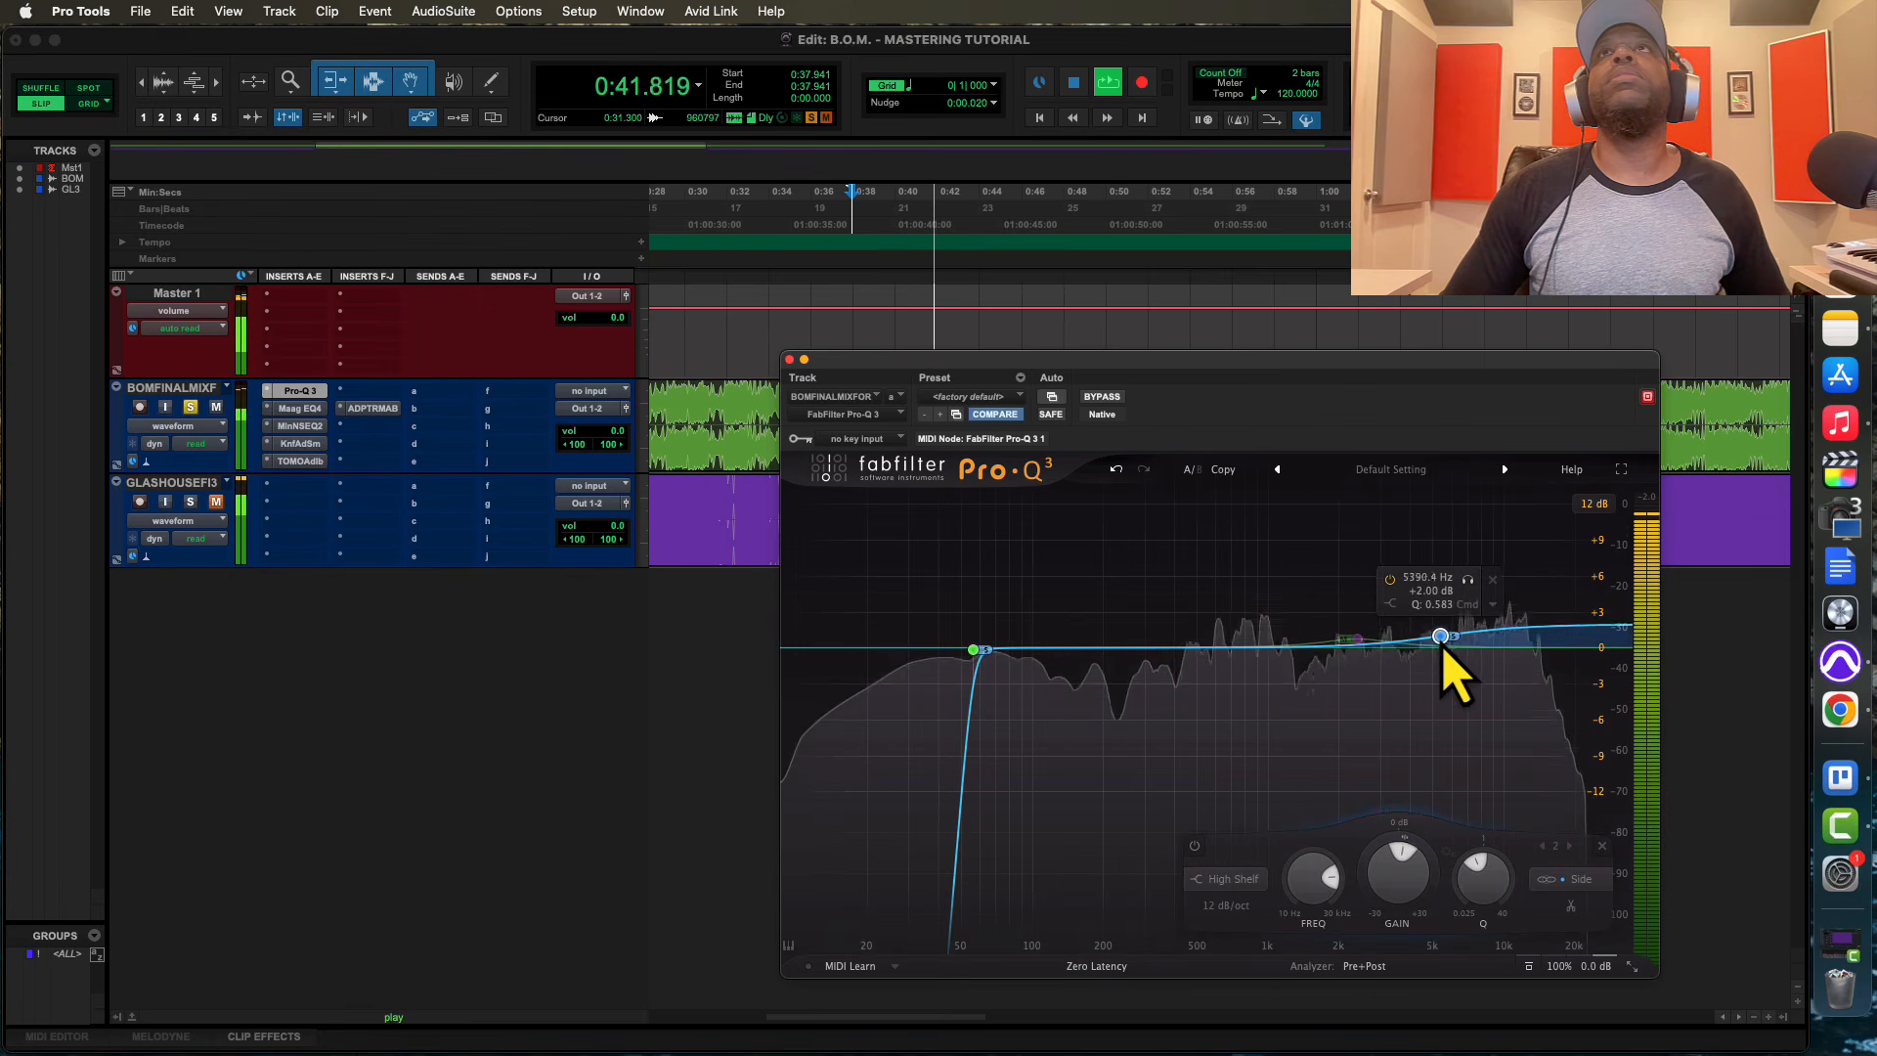
Add a Stereo bell cut of about -0.69 dB at about 435 Hz with Q 3.069 during playback
{"action": "left_click", "coordinate": [1155, 635]}
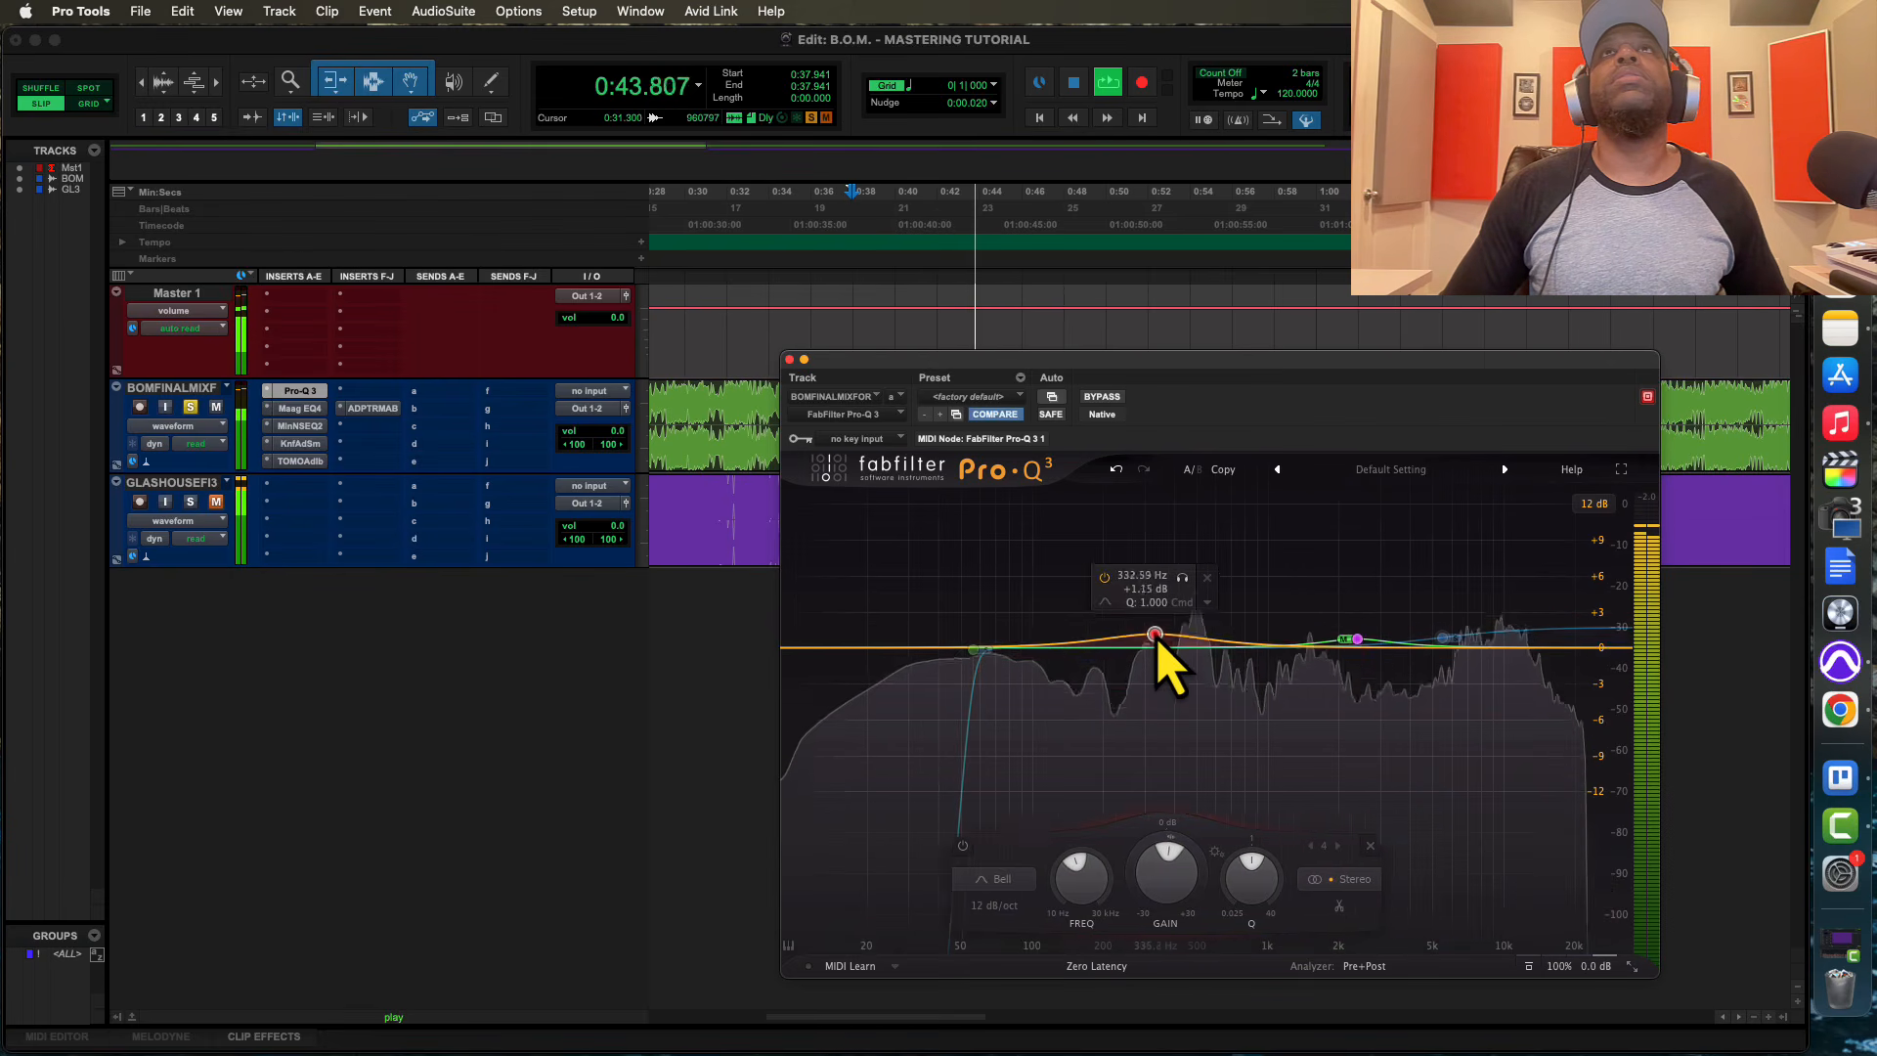
{"action": "mouse_move", "coordinate": [1155, 635]}
{"action": "left_mouse_down"}
{"action": "mouse_move", "coordinate": [1190, 578]}
{"action": "mouse_move", "coordinate": [1174, 578]}
{"action": "mouse_move", "coordinate": [1184, 658]}
{"action": "left_mouse_up"}
{"action": "scroll", "coordinate": [1155, 628], "scroll_direction": "up", "scroll_amount": 5}
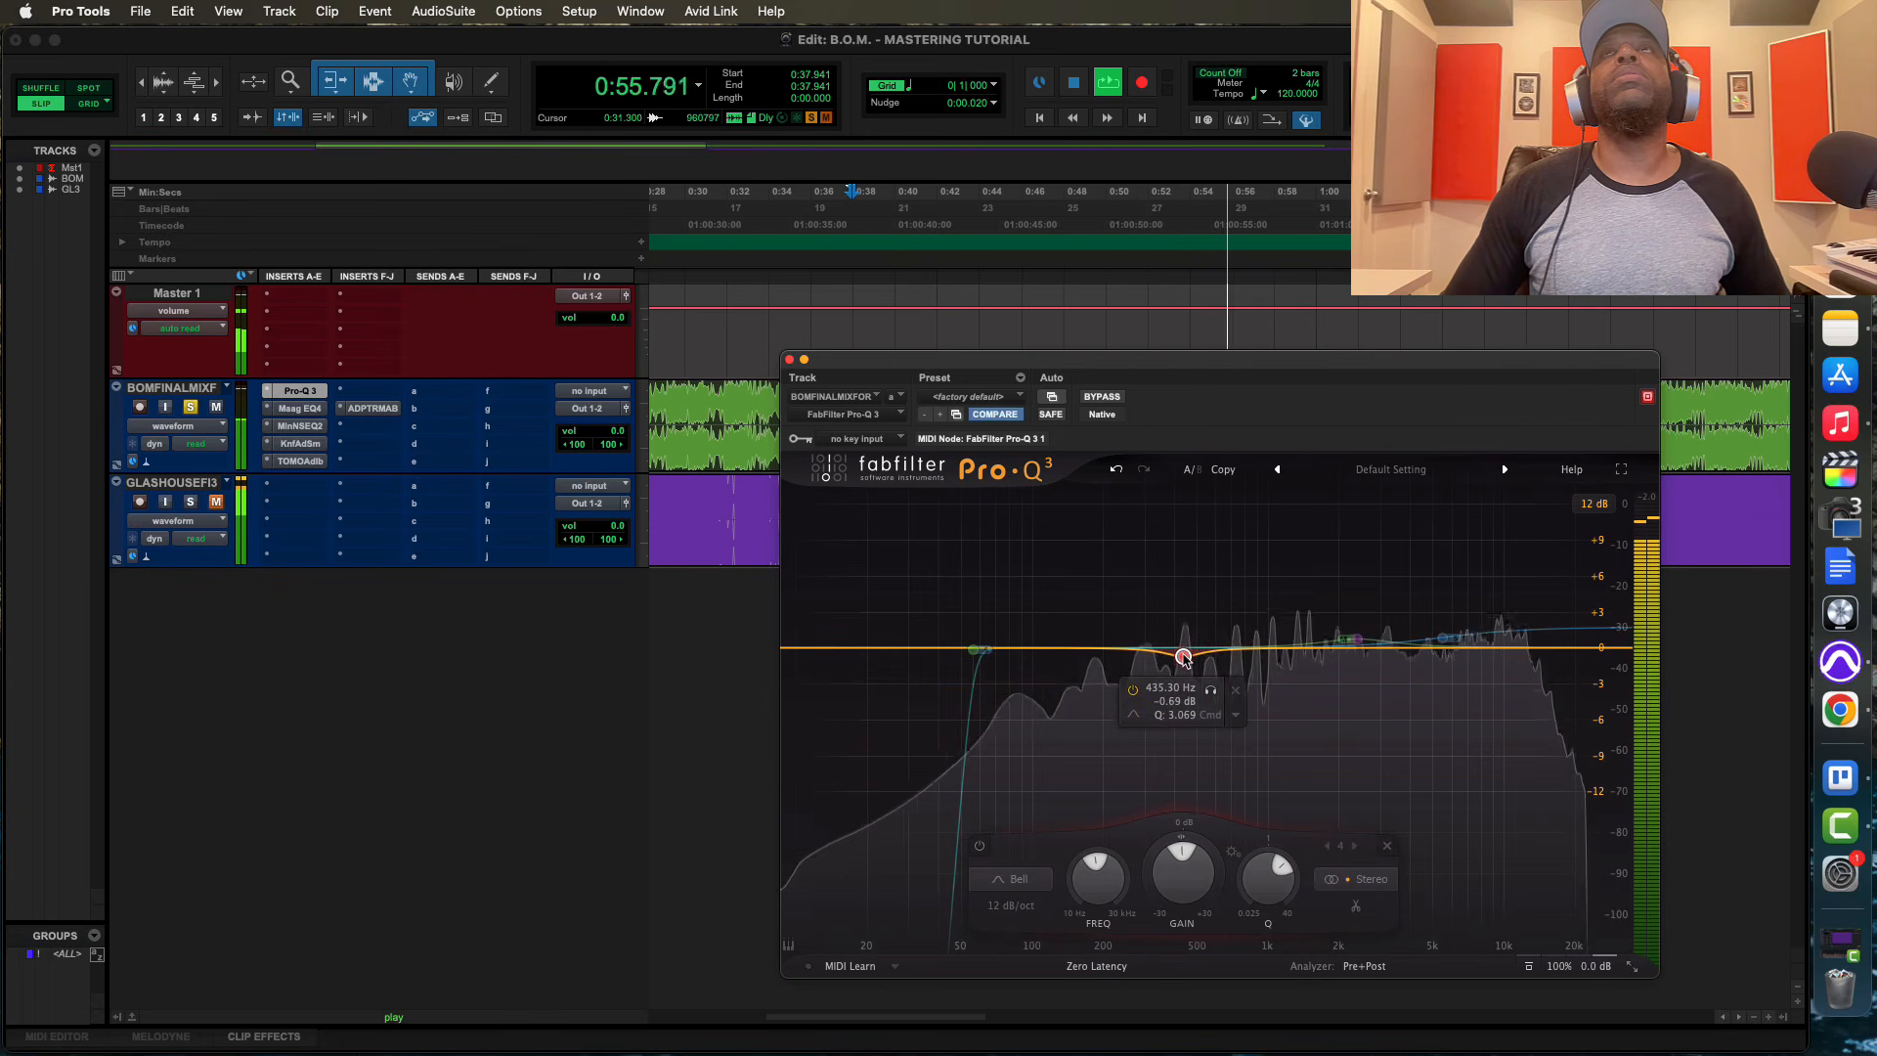
Check the Maag EQ4 and Millennia NSEQ-2 settings, and try a Stereo bell at about 109 Hz in Pro-Q 3, removing it again
{"action": "left_click", "coordinate": [299, 407]}
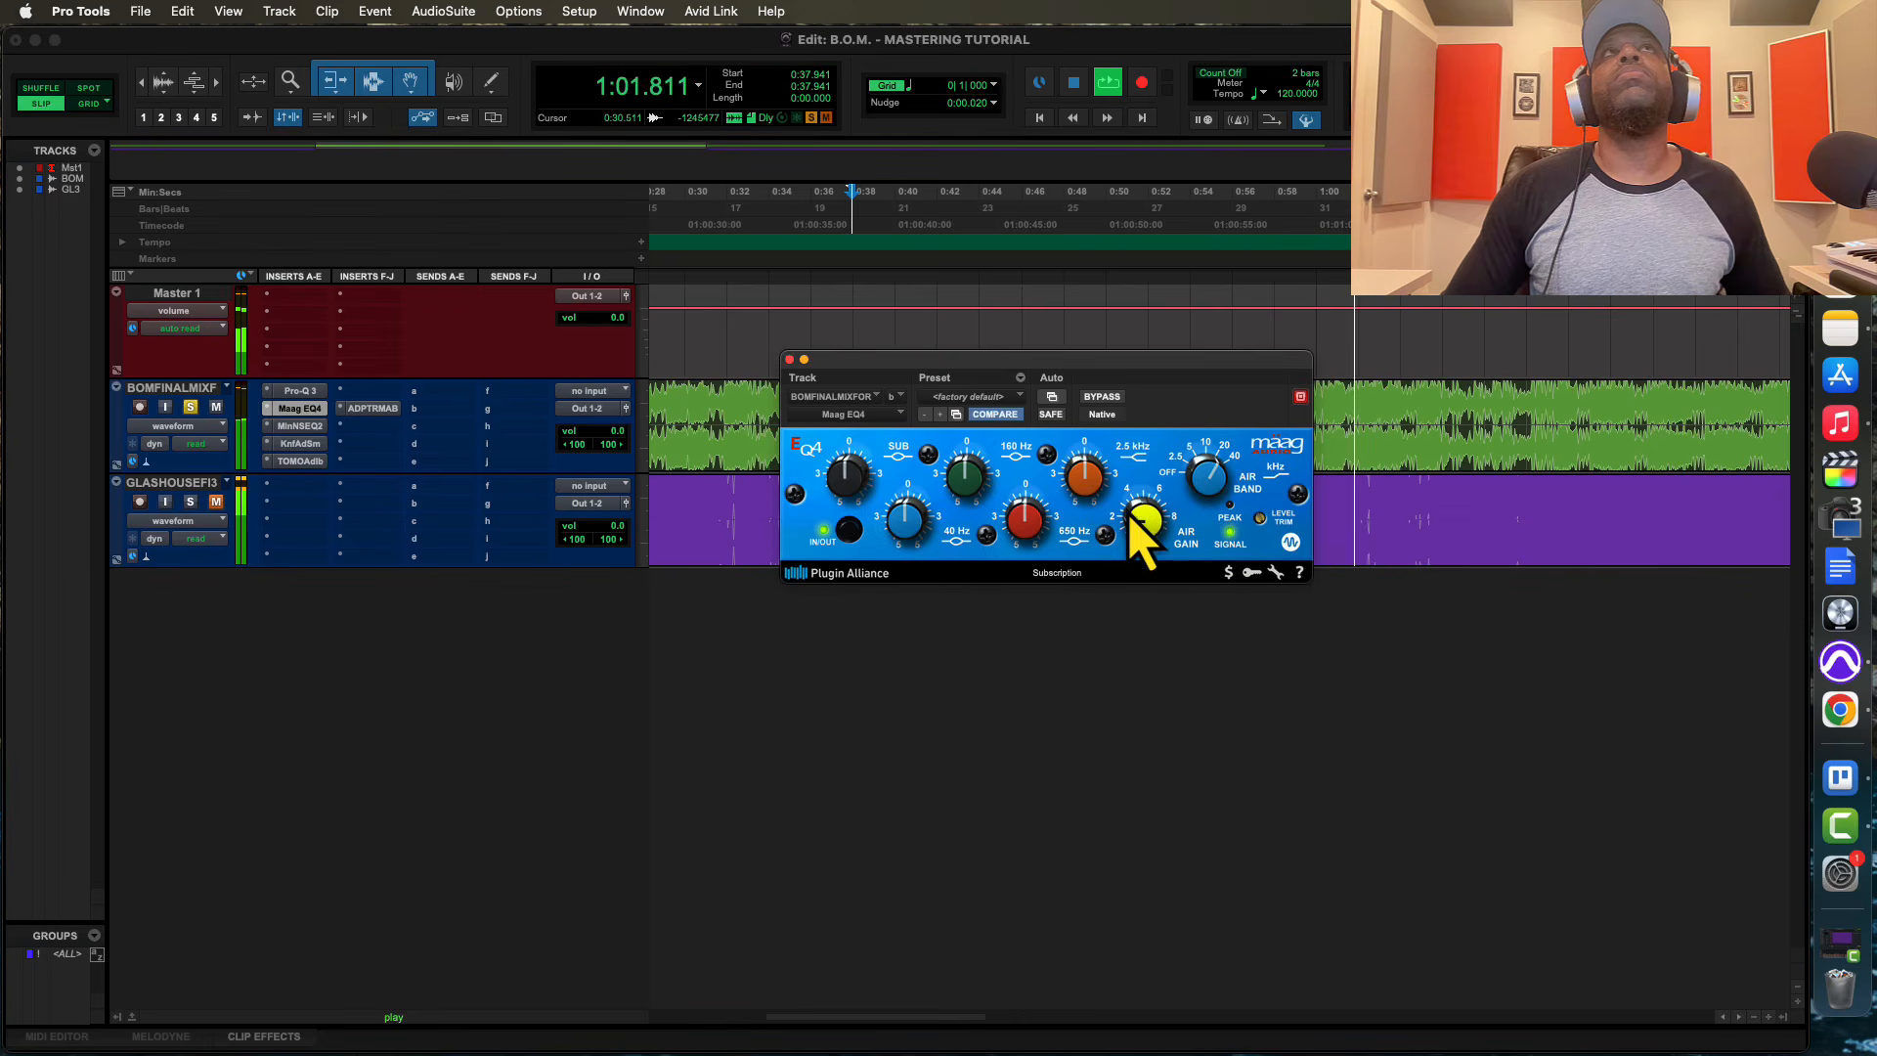
{"action": "left_click", "coordinate": [295, 429]}
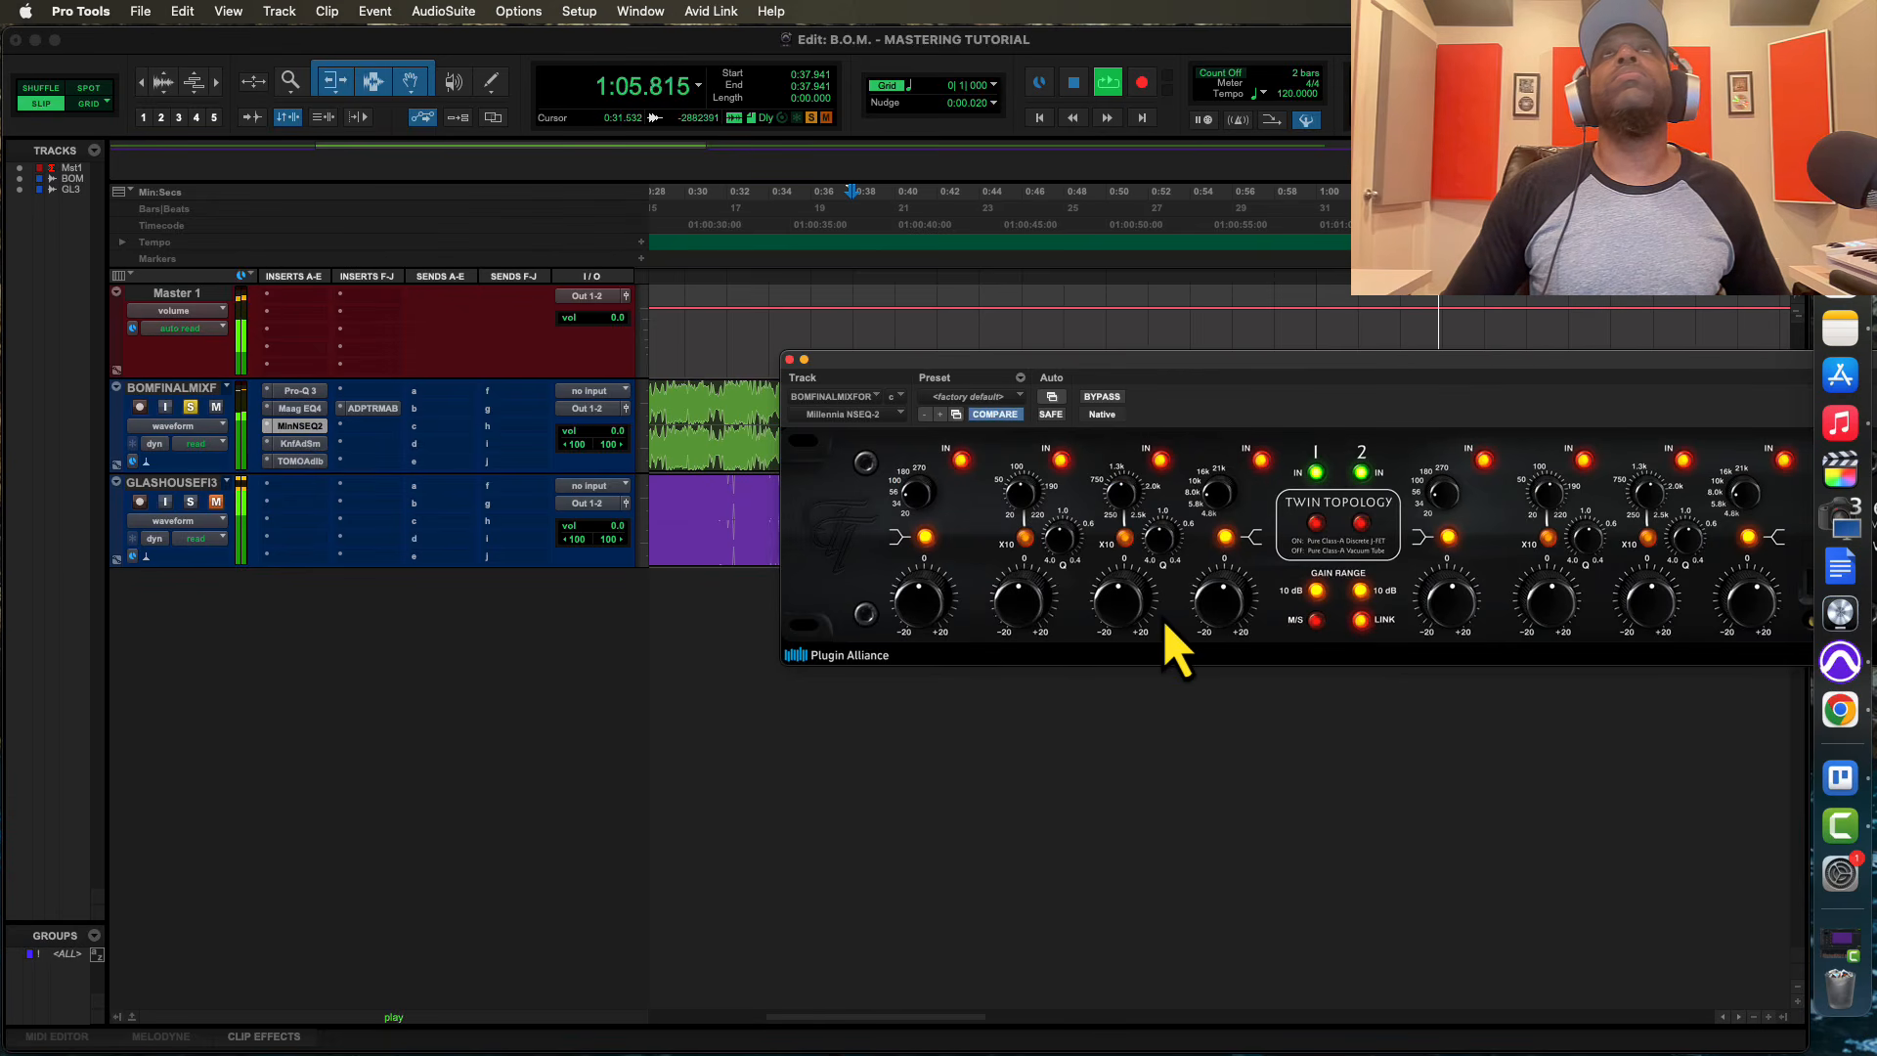
{"action": "left_click", "coordinate": [296, 391]}
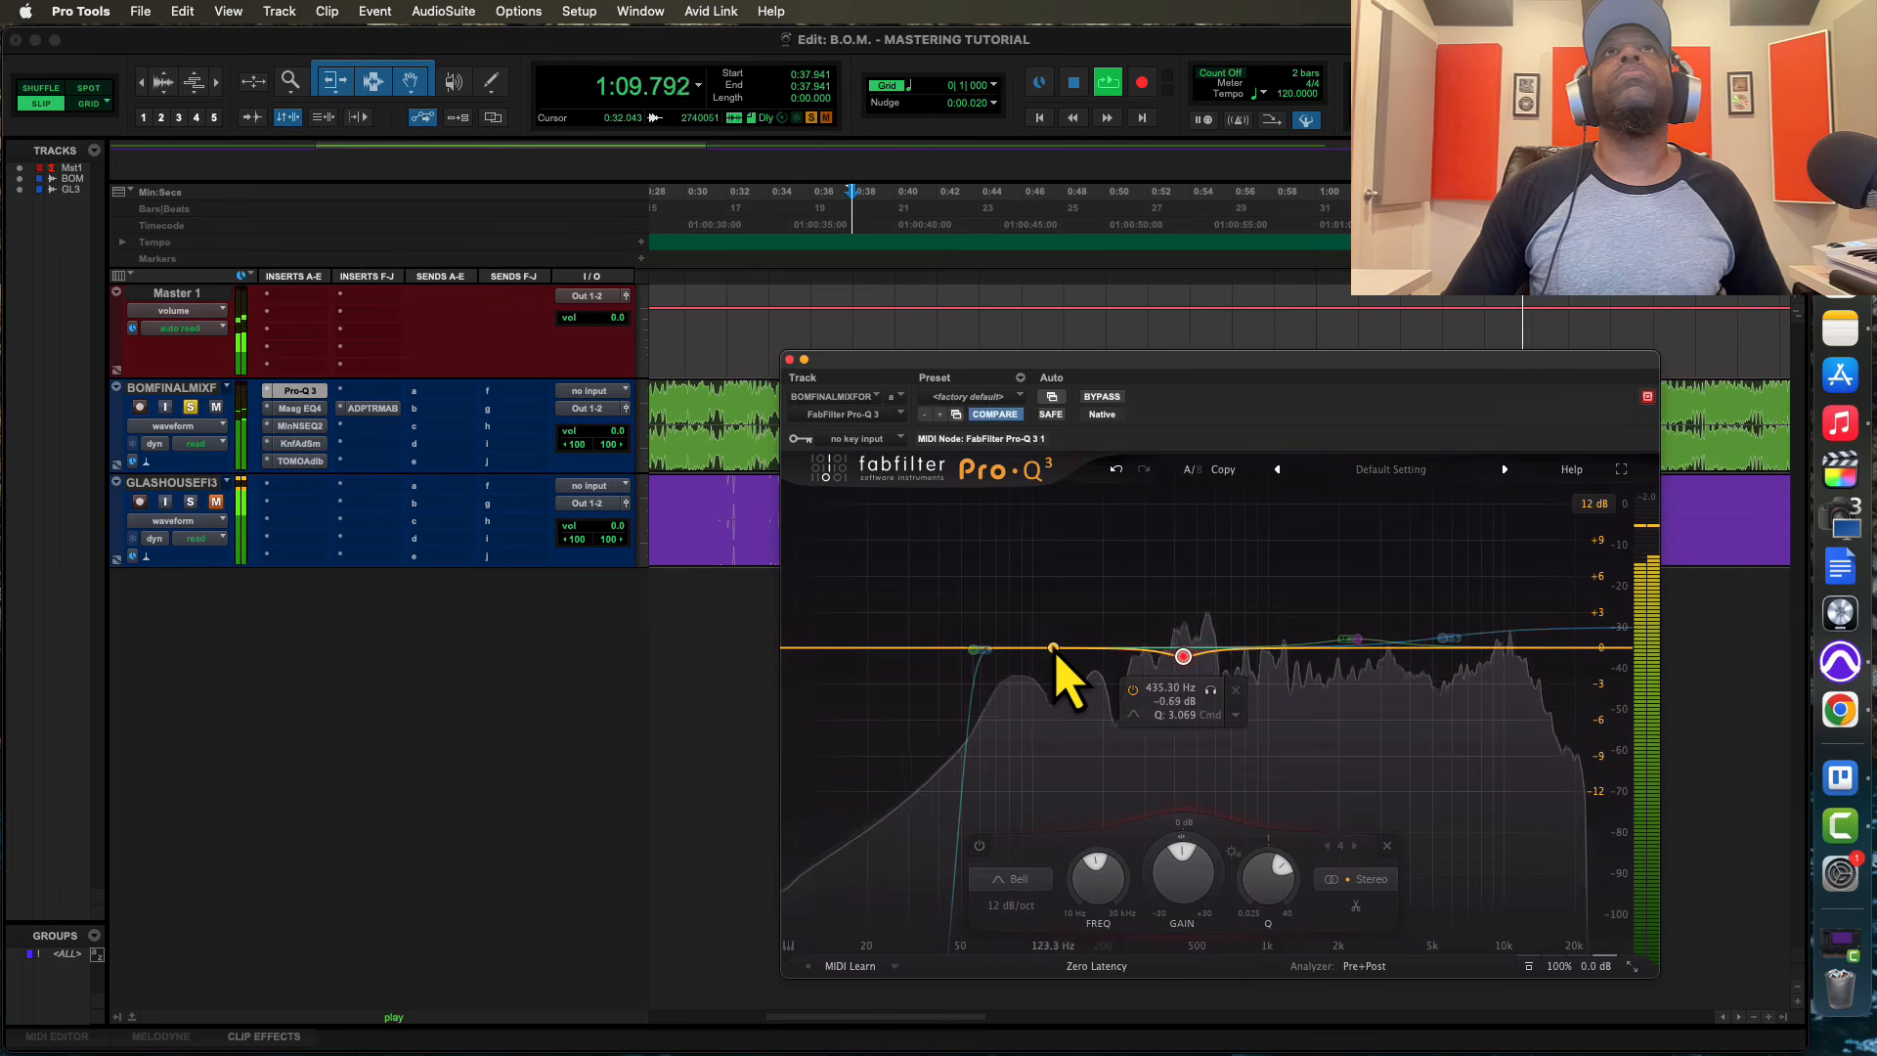
{"action": "mouse_move", "coordinate": [1056, 647]}
{"action": "left_mouse_down"}
{"action": "mouse_move", "coordinate": [1045, 623]}
{"action": "mouse_move", "coordinate": [1040, 647]}
{"action": "left_mouse_up"}
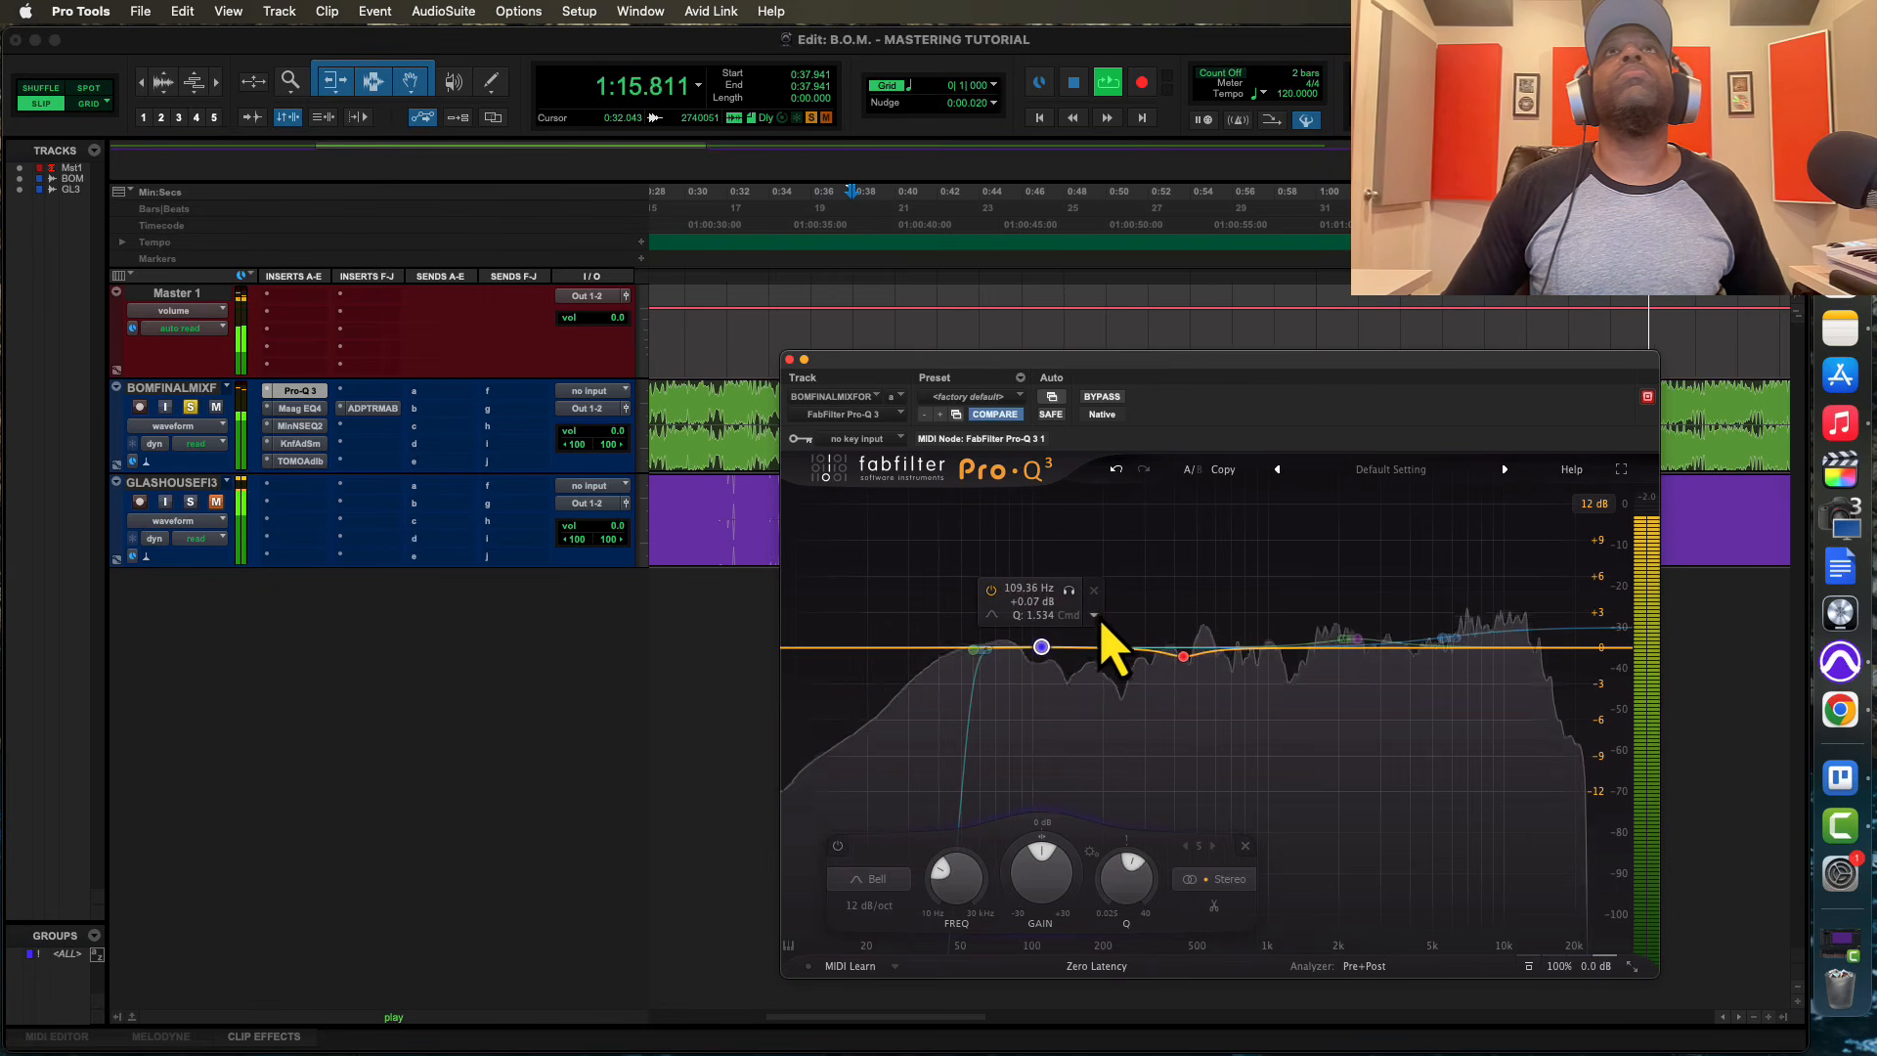
{"action": "left_click", "coordinate": [1093, 593]}
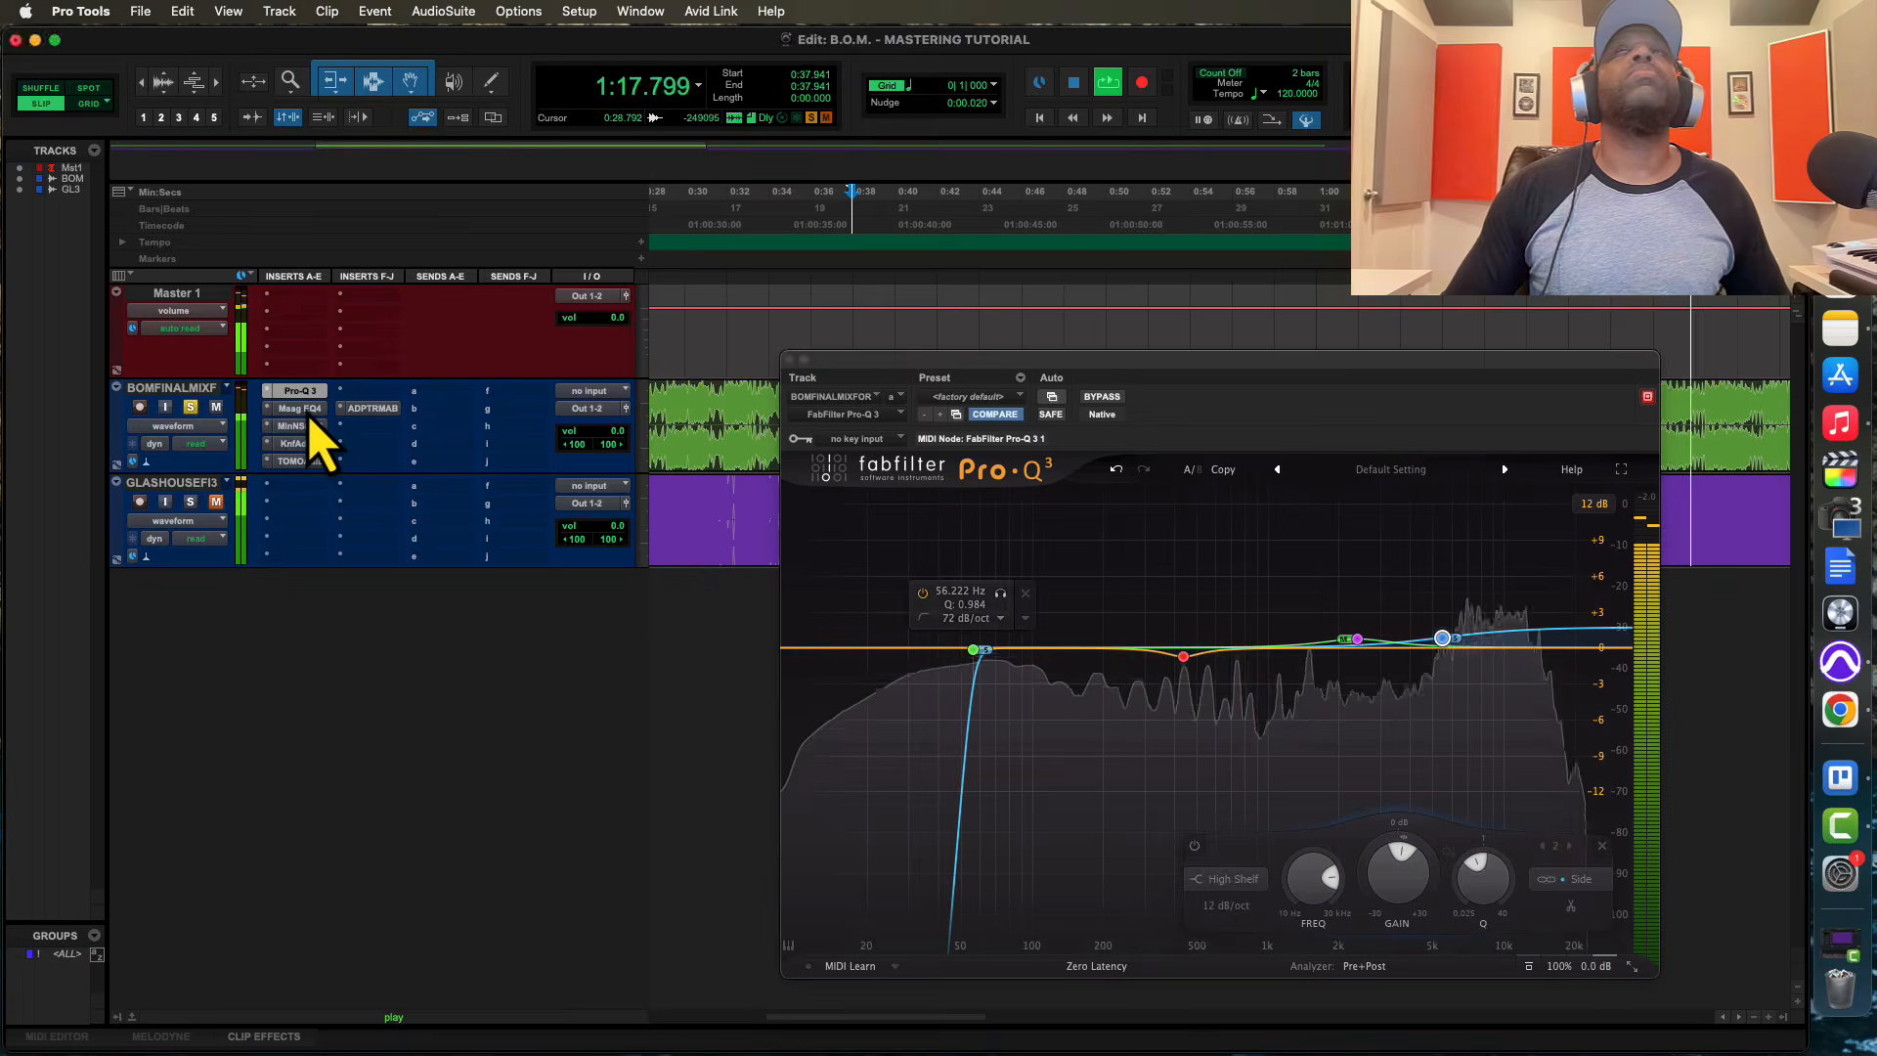
Restart playback from the marked start point and fine-tune the 40 Hz band gain in the Maag EQ4
{"action": "left_click", "coordinate": [304, 409]}
{"action": "key", "text": "space"}
{"action": "key", "text": "space"}
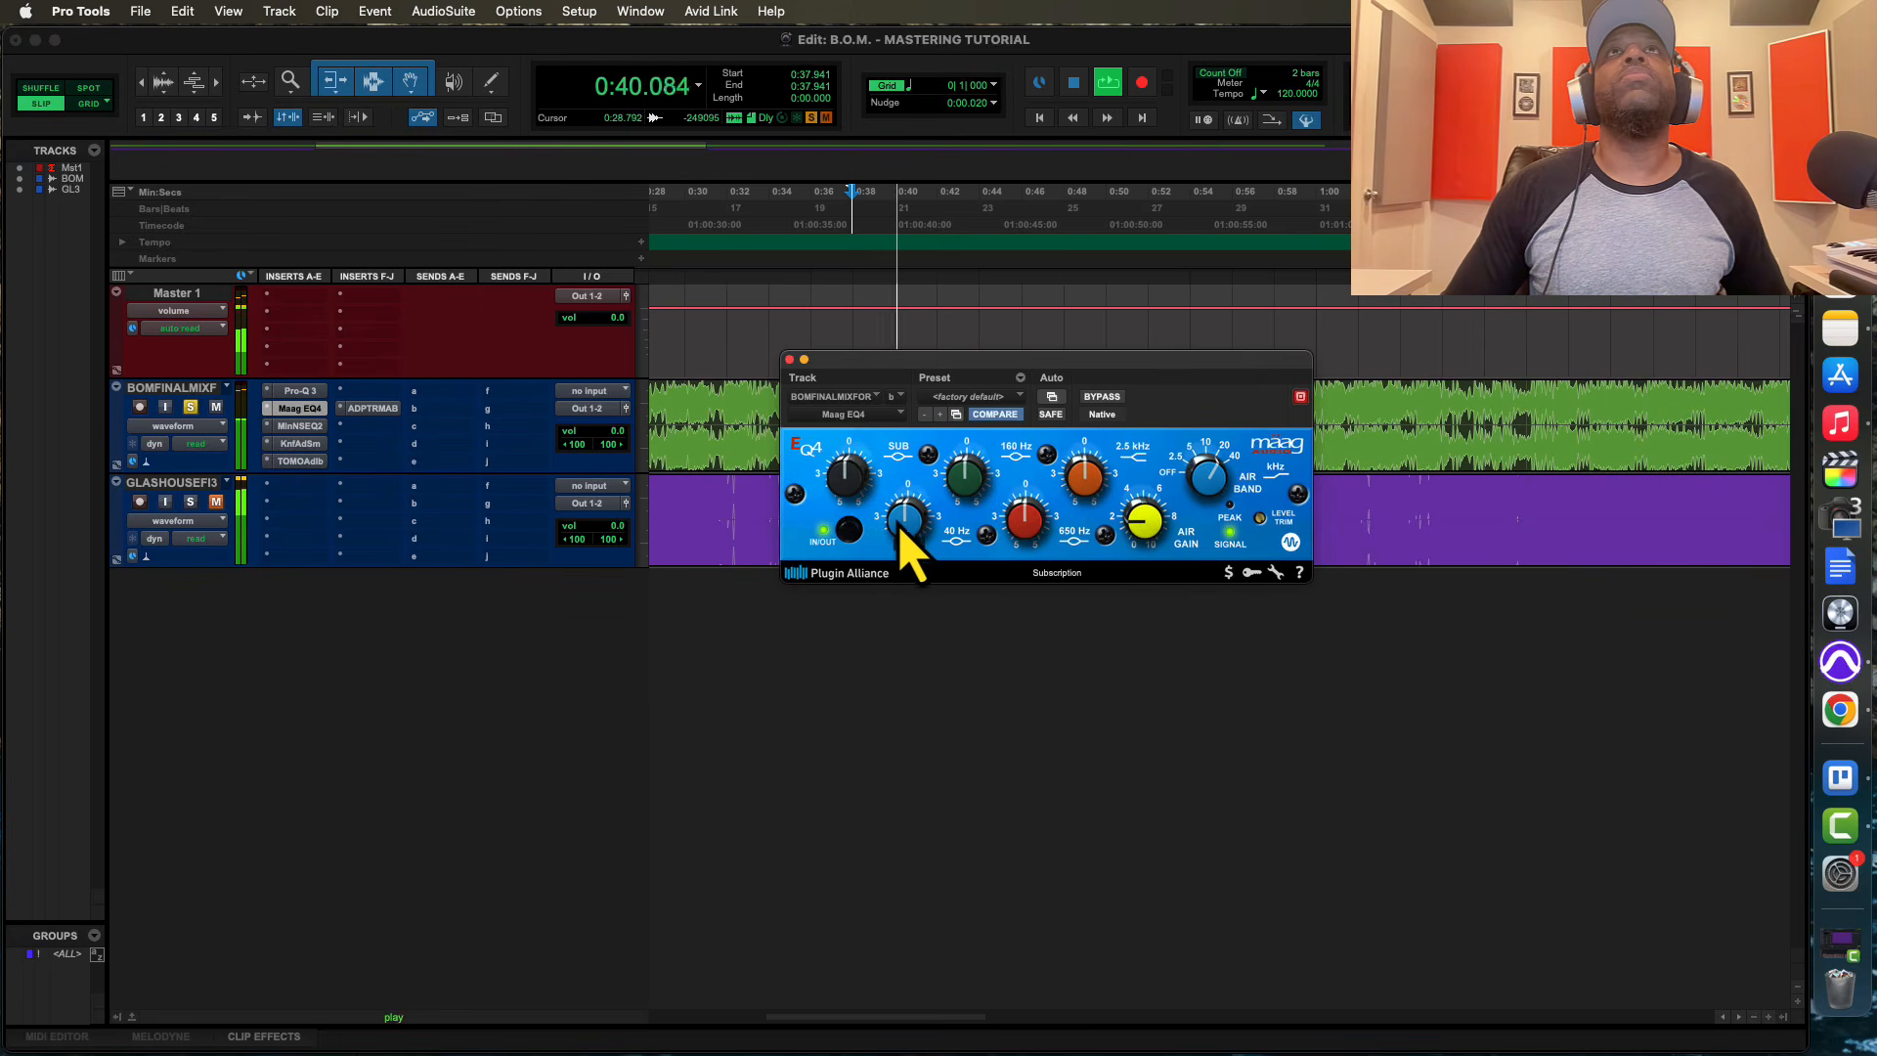
{"action": "mouse_move", "coordinate": [900, 526]}
{"action": "left_mouse_down"}
{"action": "mouse_move", "coordinate": [901, 487]}
{"action": "mouse_move", "coordinate": [898, 518]}
{"action": "left_mouse_up"}
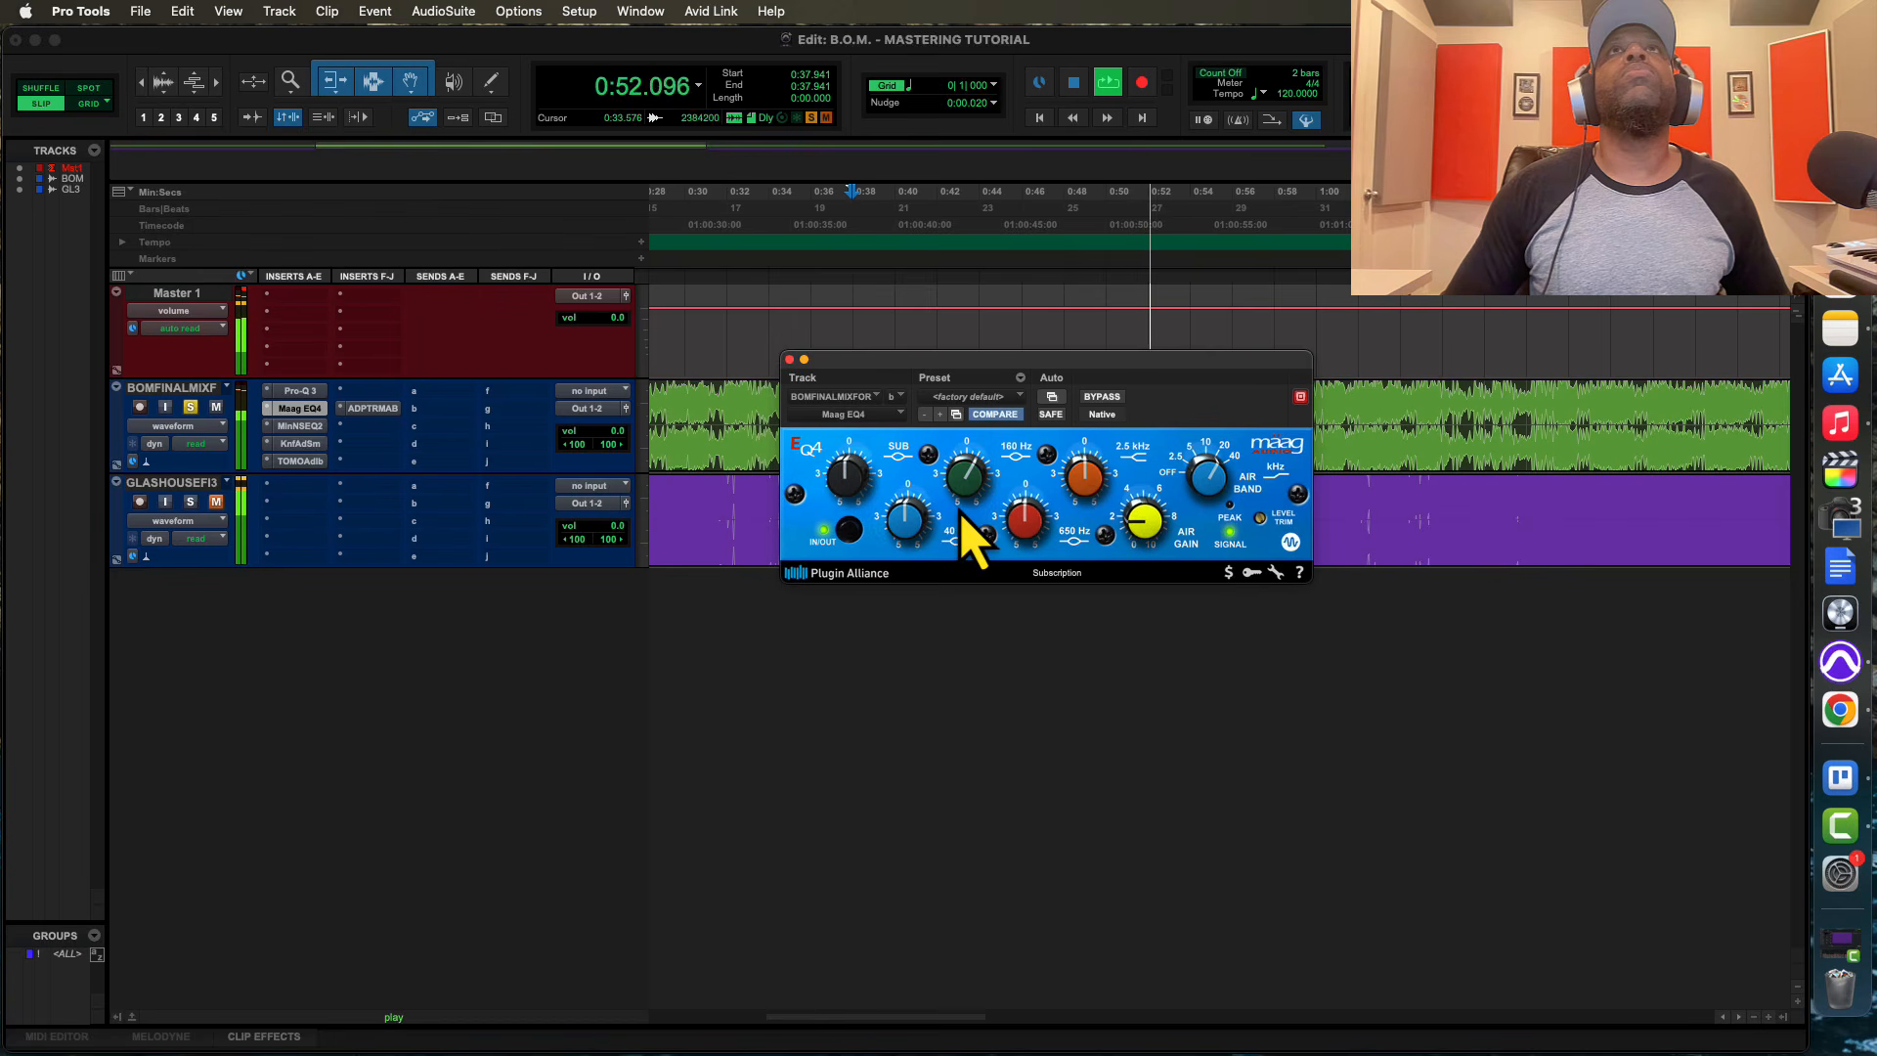
Compare the playing mix with the Millennia NSEQ-2 bypassed and active, leaving it active
{"action": "left_click", "coordinate": [300, 426]}
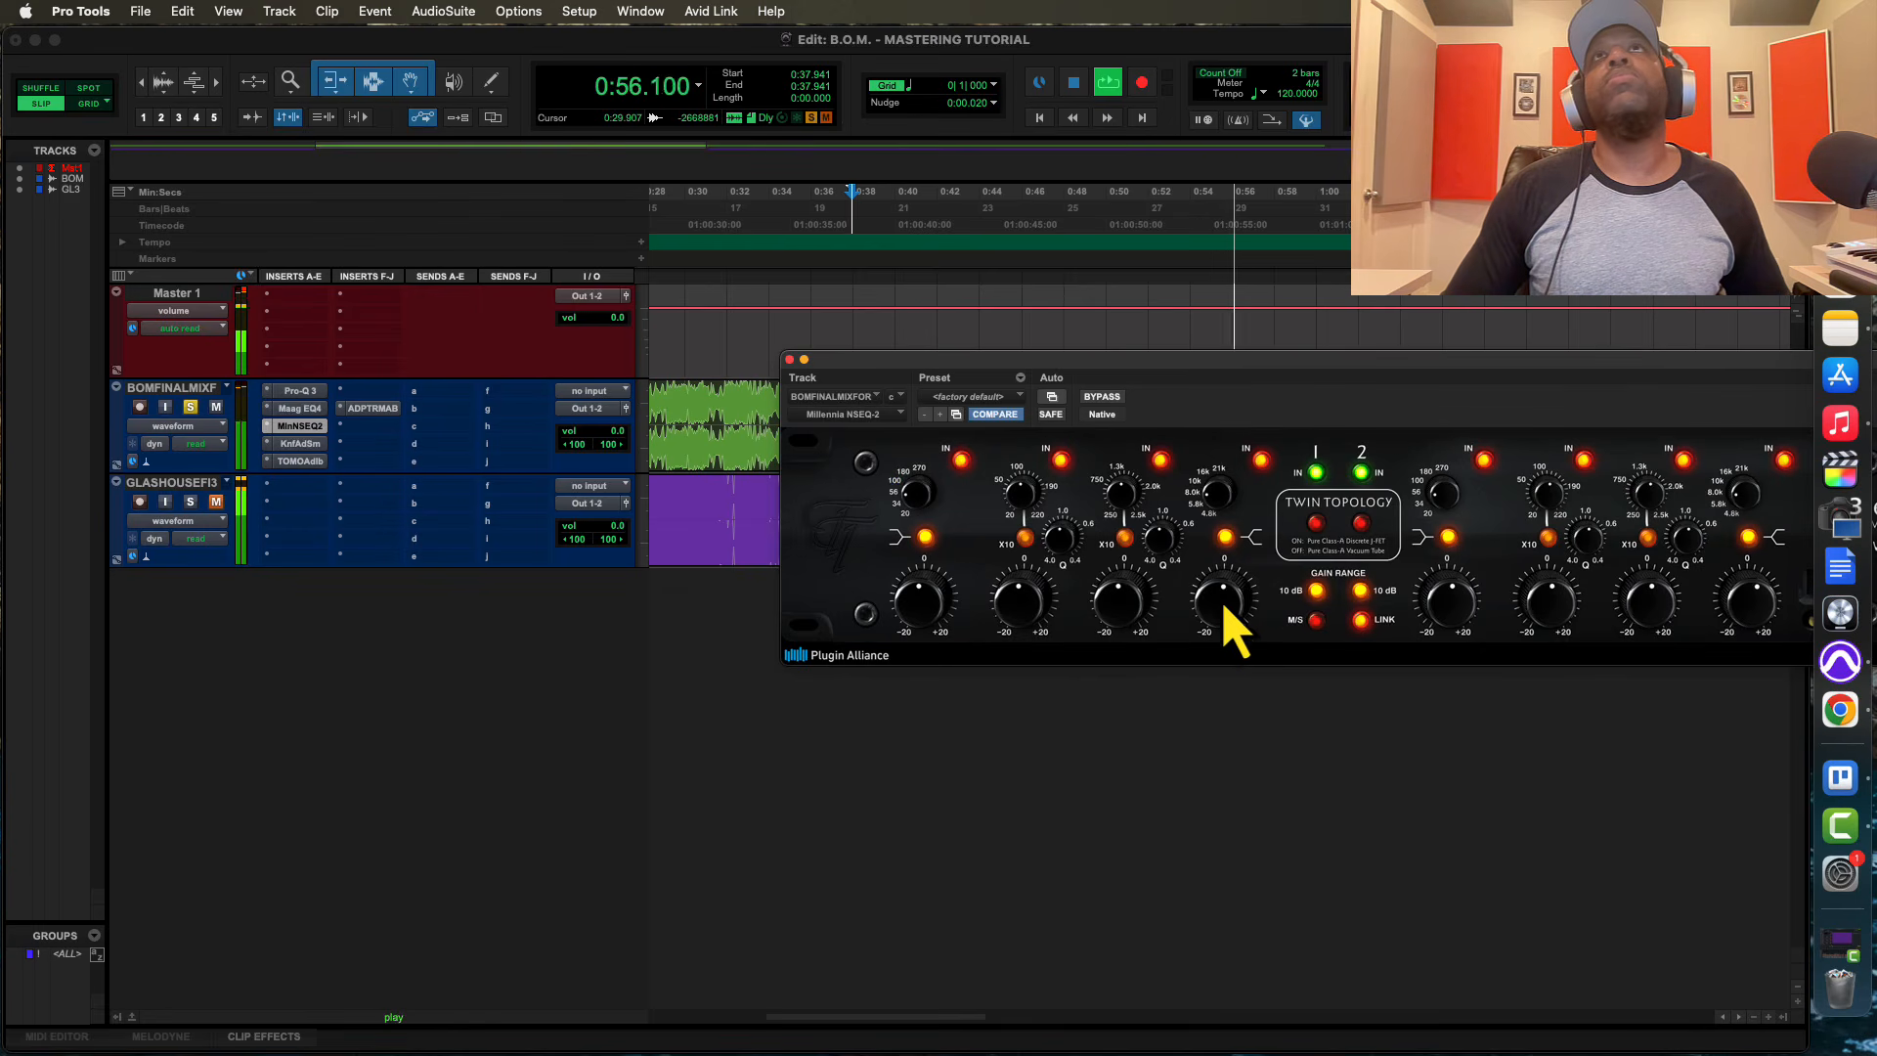
{"action": "left_click", "coordinate": [1103, 399]}
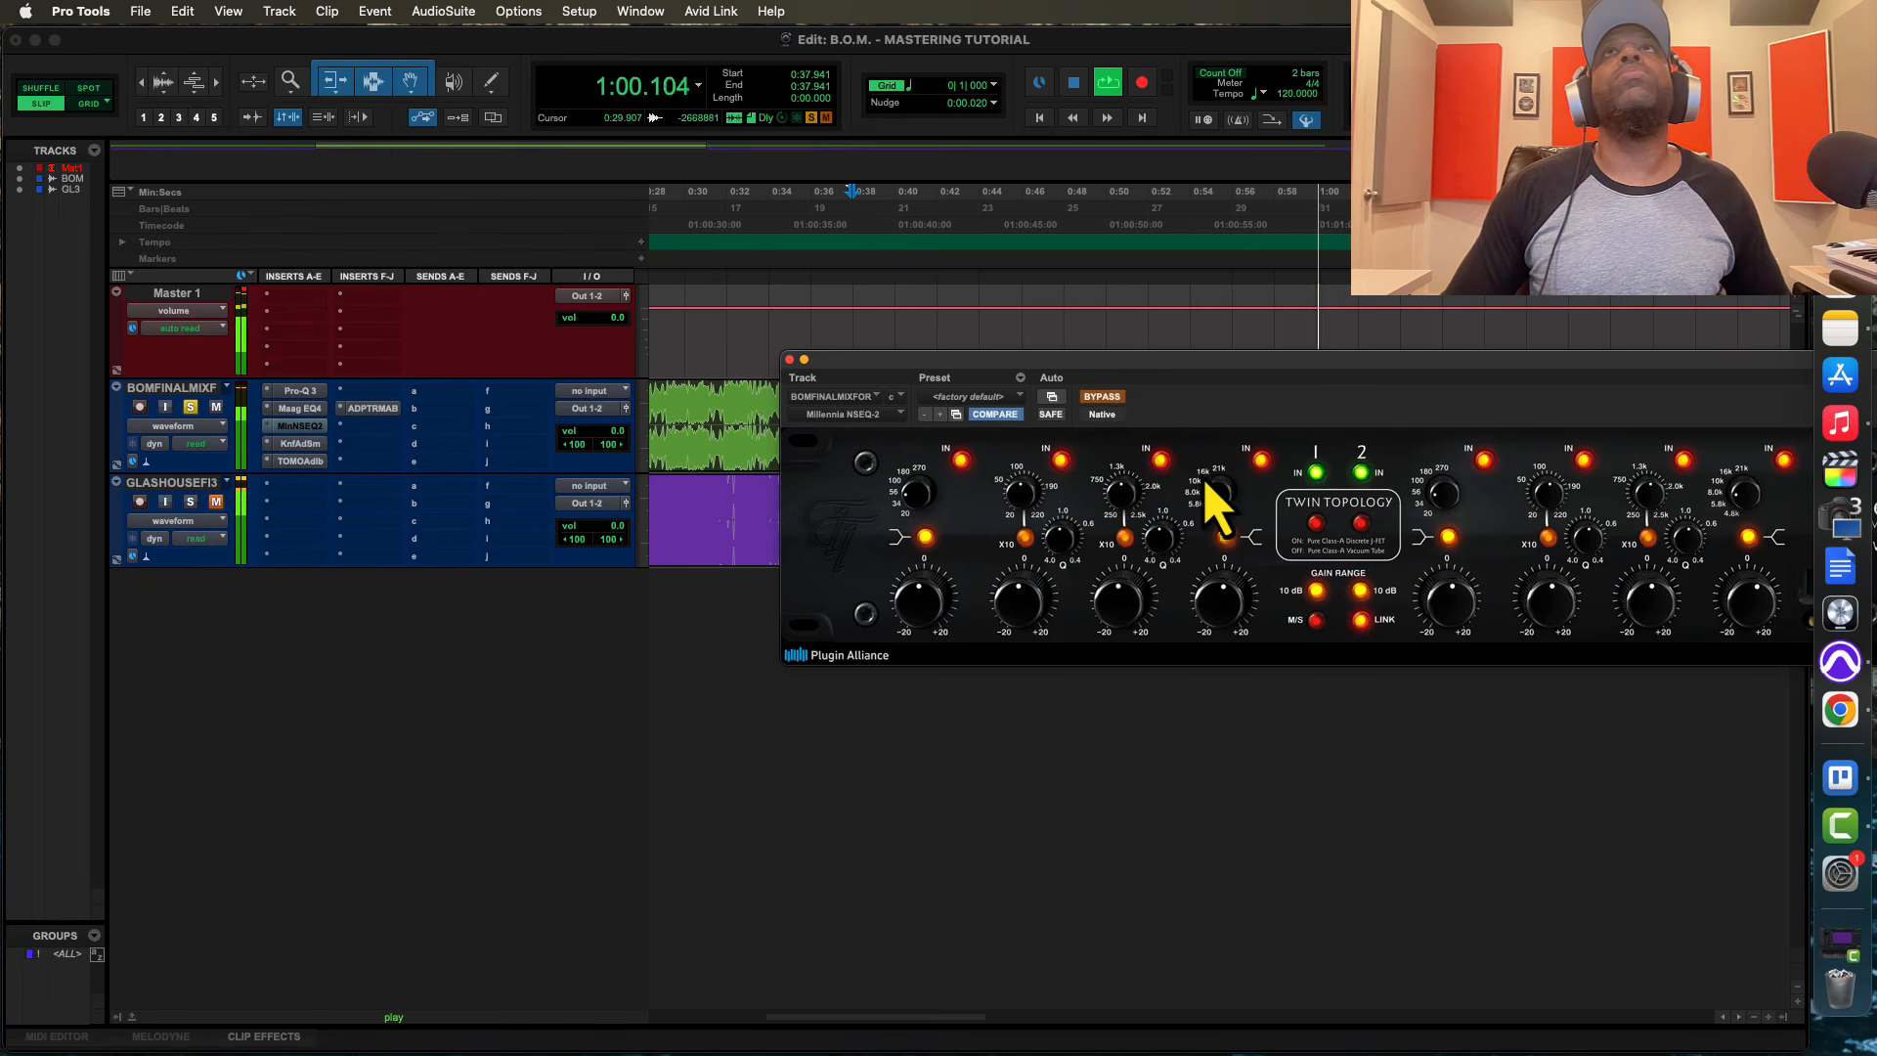
{"action": "left_click", "coordinate": [1103, 399]}
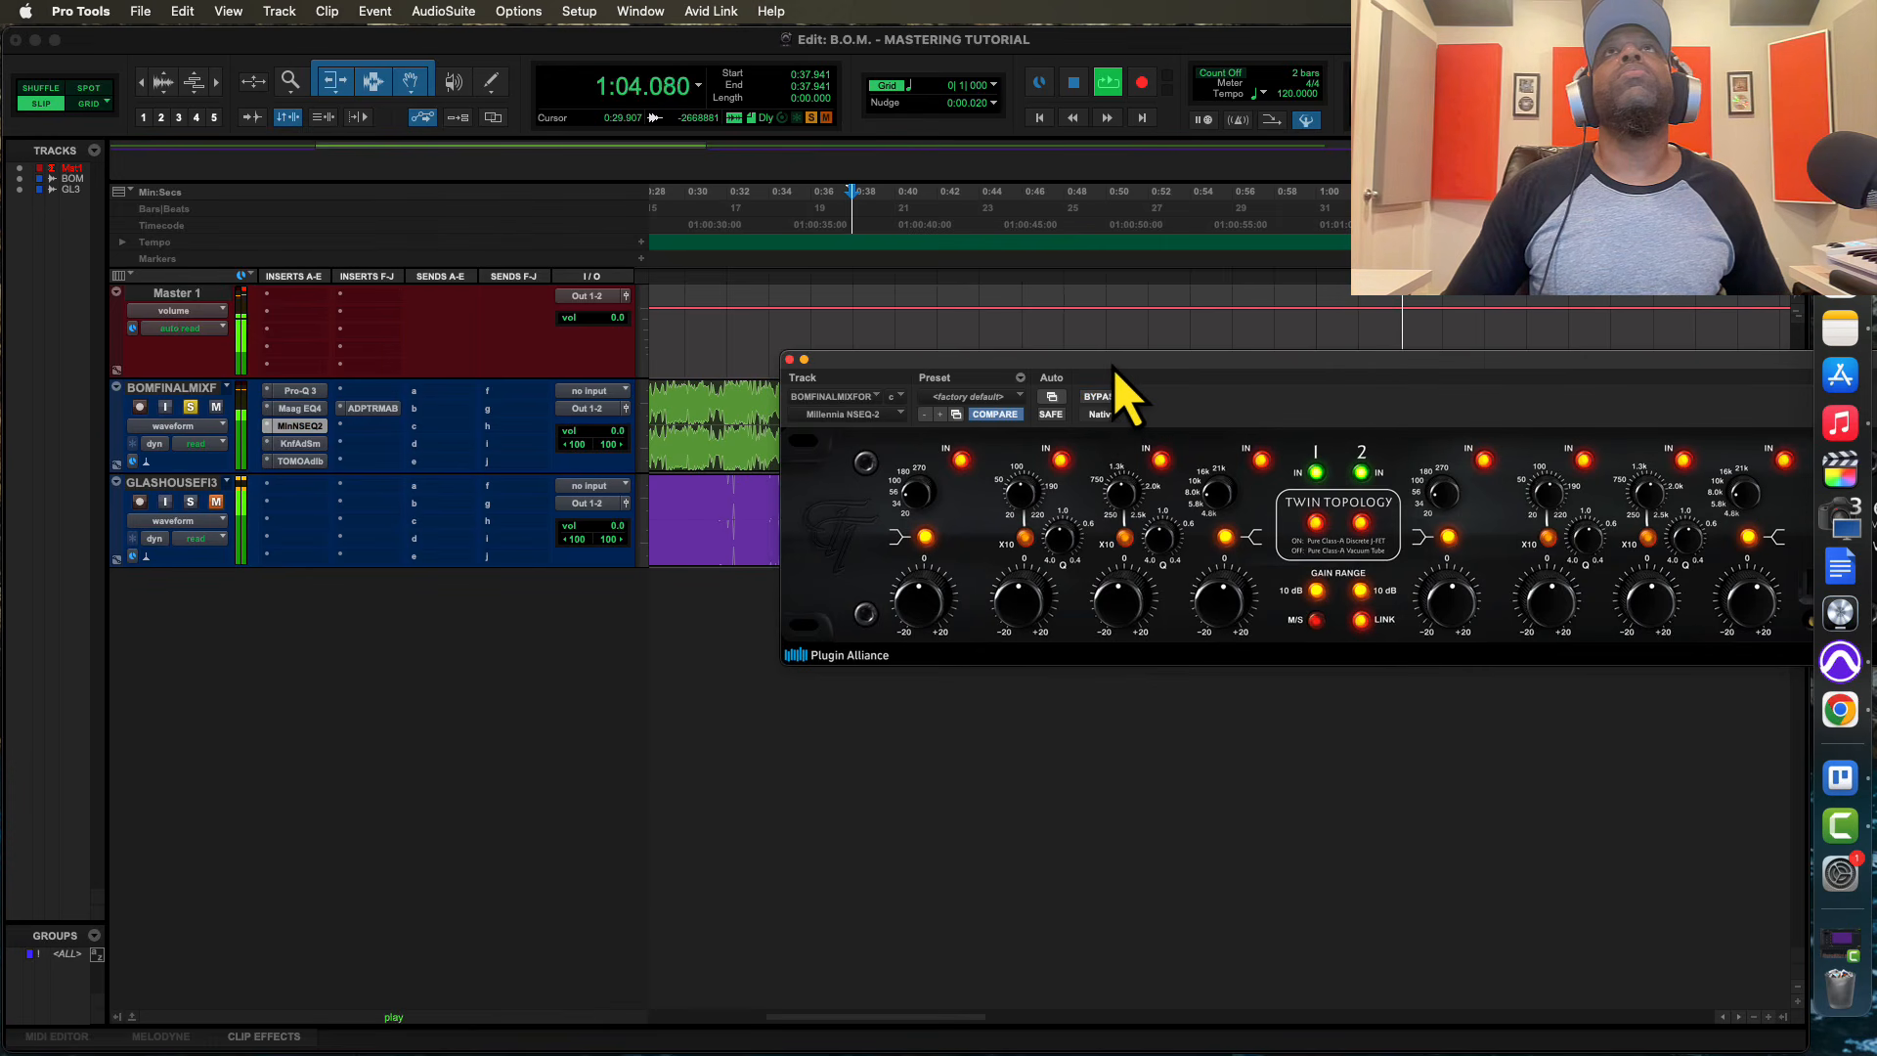
Slightly lower the third band's gain in the Knif Audio Soma EQ, then close the plug-in and stop playback
{"action": "left_click_drag", "start_coordinate": [1124, 385], "coordinate": [817, 598]}
{"action": "left_click", "coordinate": [301, 443]}
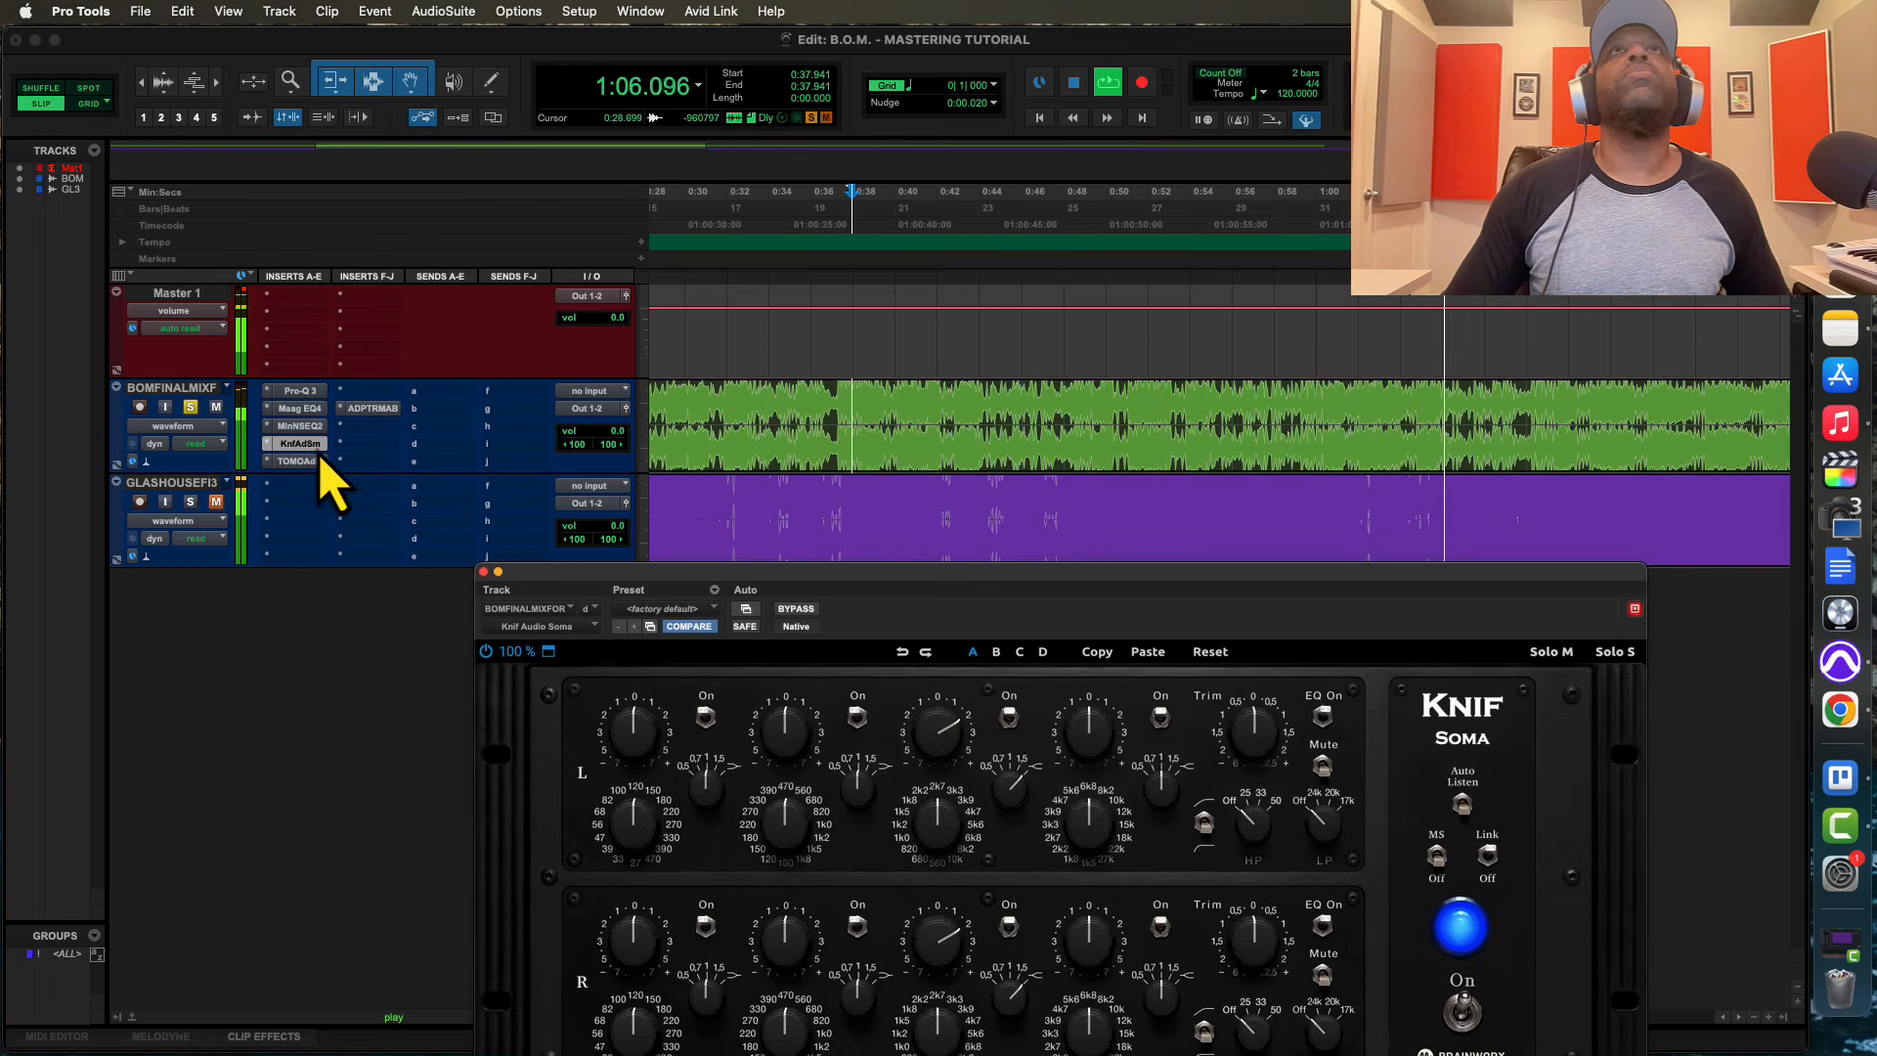
{"action": "left_click_drag", "start_coordinate": [929, 745], "coordinate": [936, 761]}
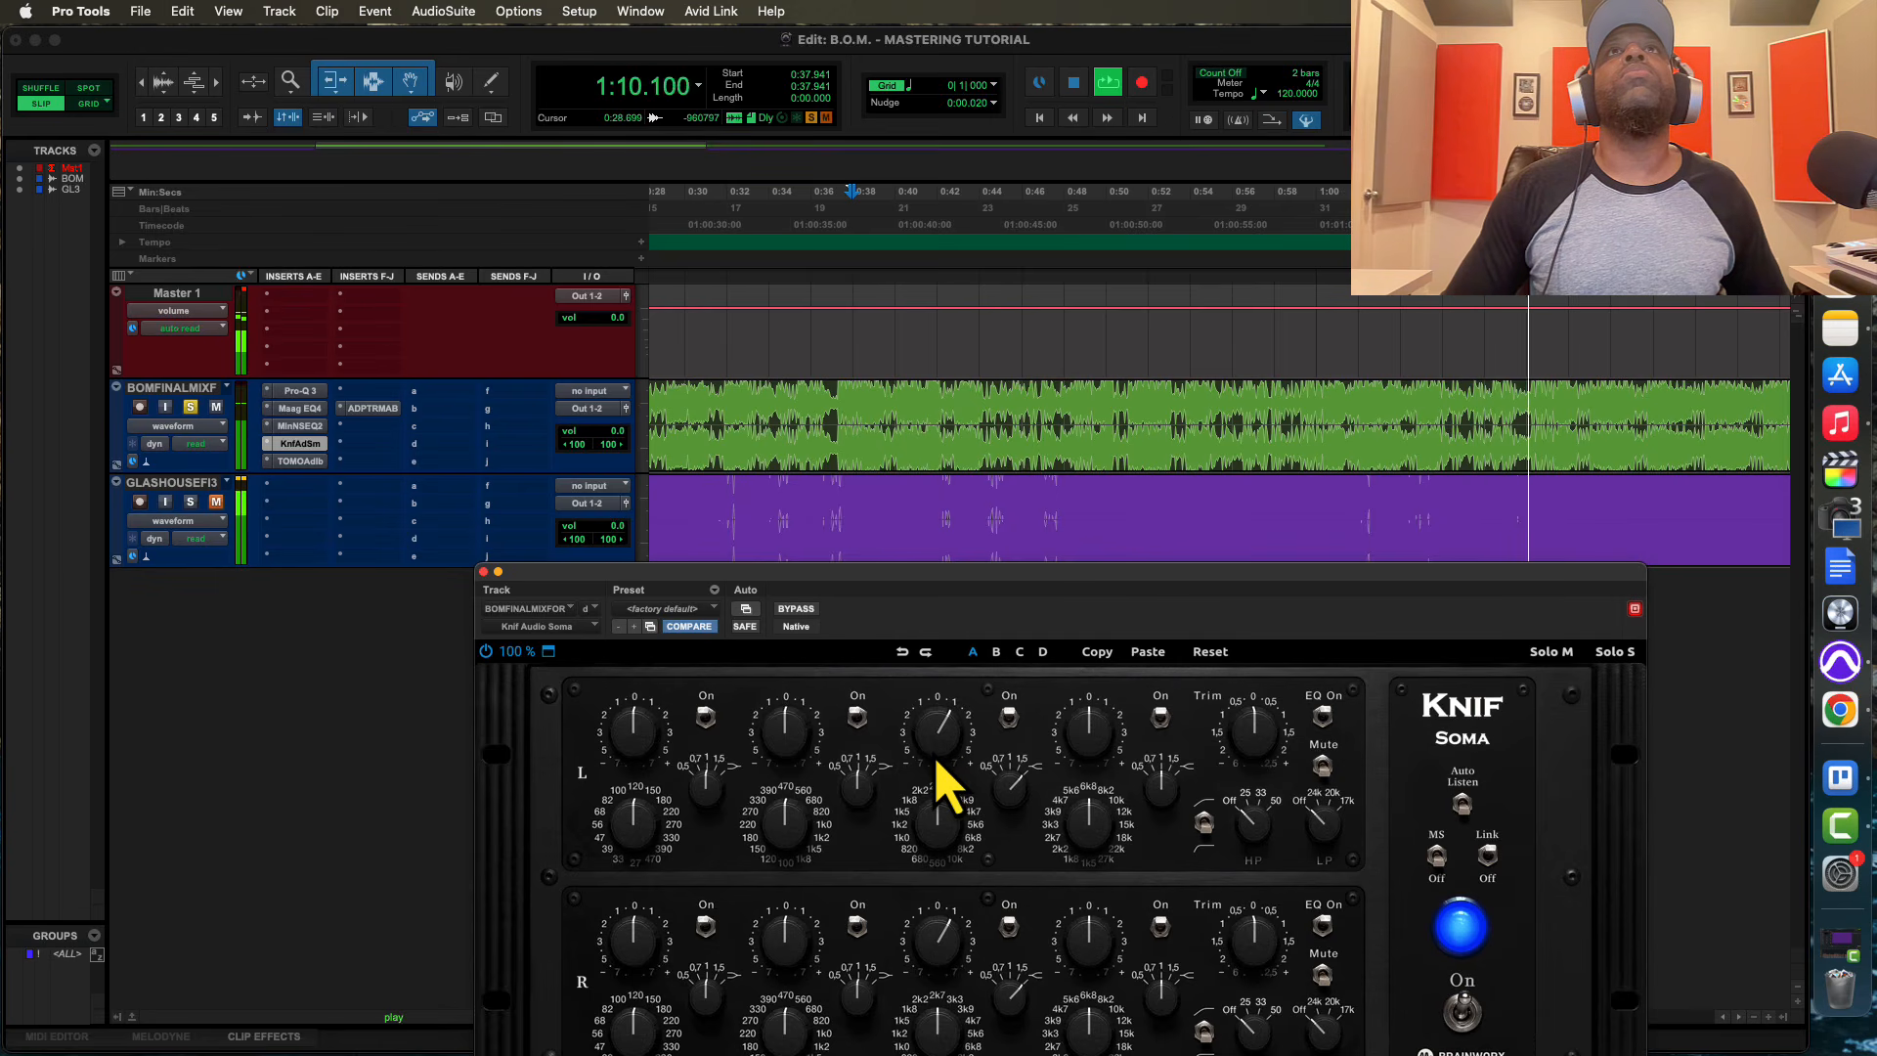
{"action": "left_click", "coordinate": [483, 572]}
{"action": "key", "text": "space"}
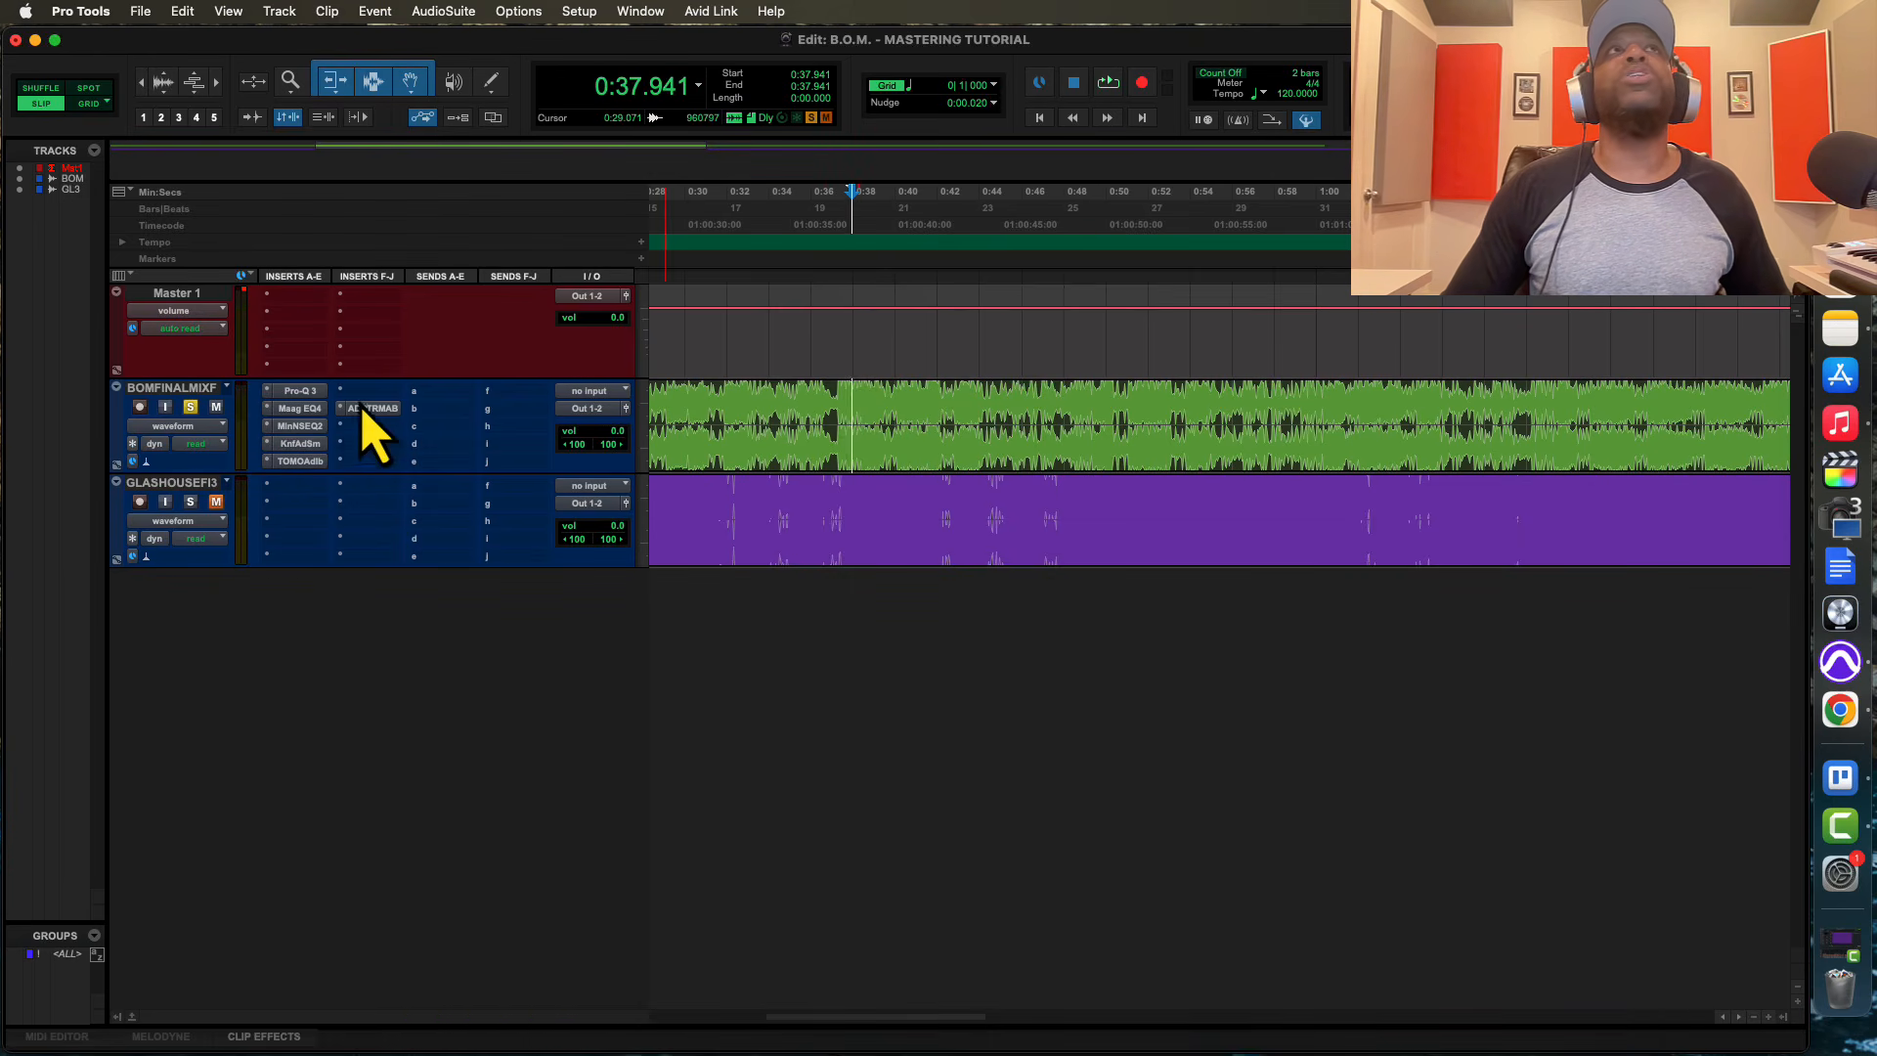
Unsolo the B.O.M. final mix track and clear the clip indicator on the Master 1 track
{"action": "left_click", "coordinate": [190, 406]}
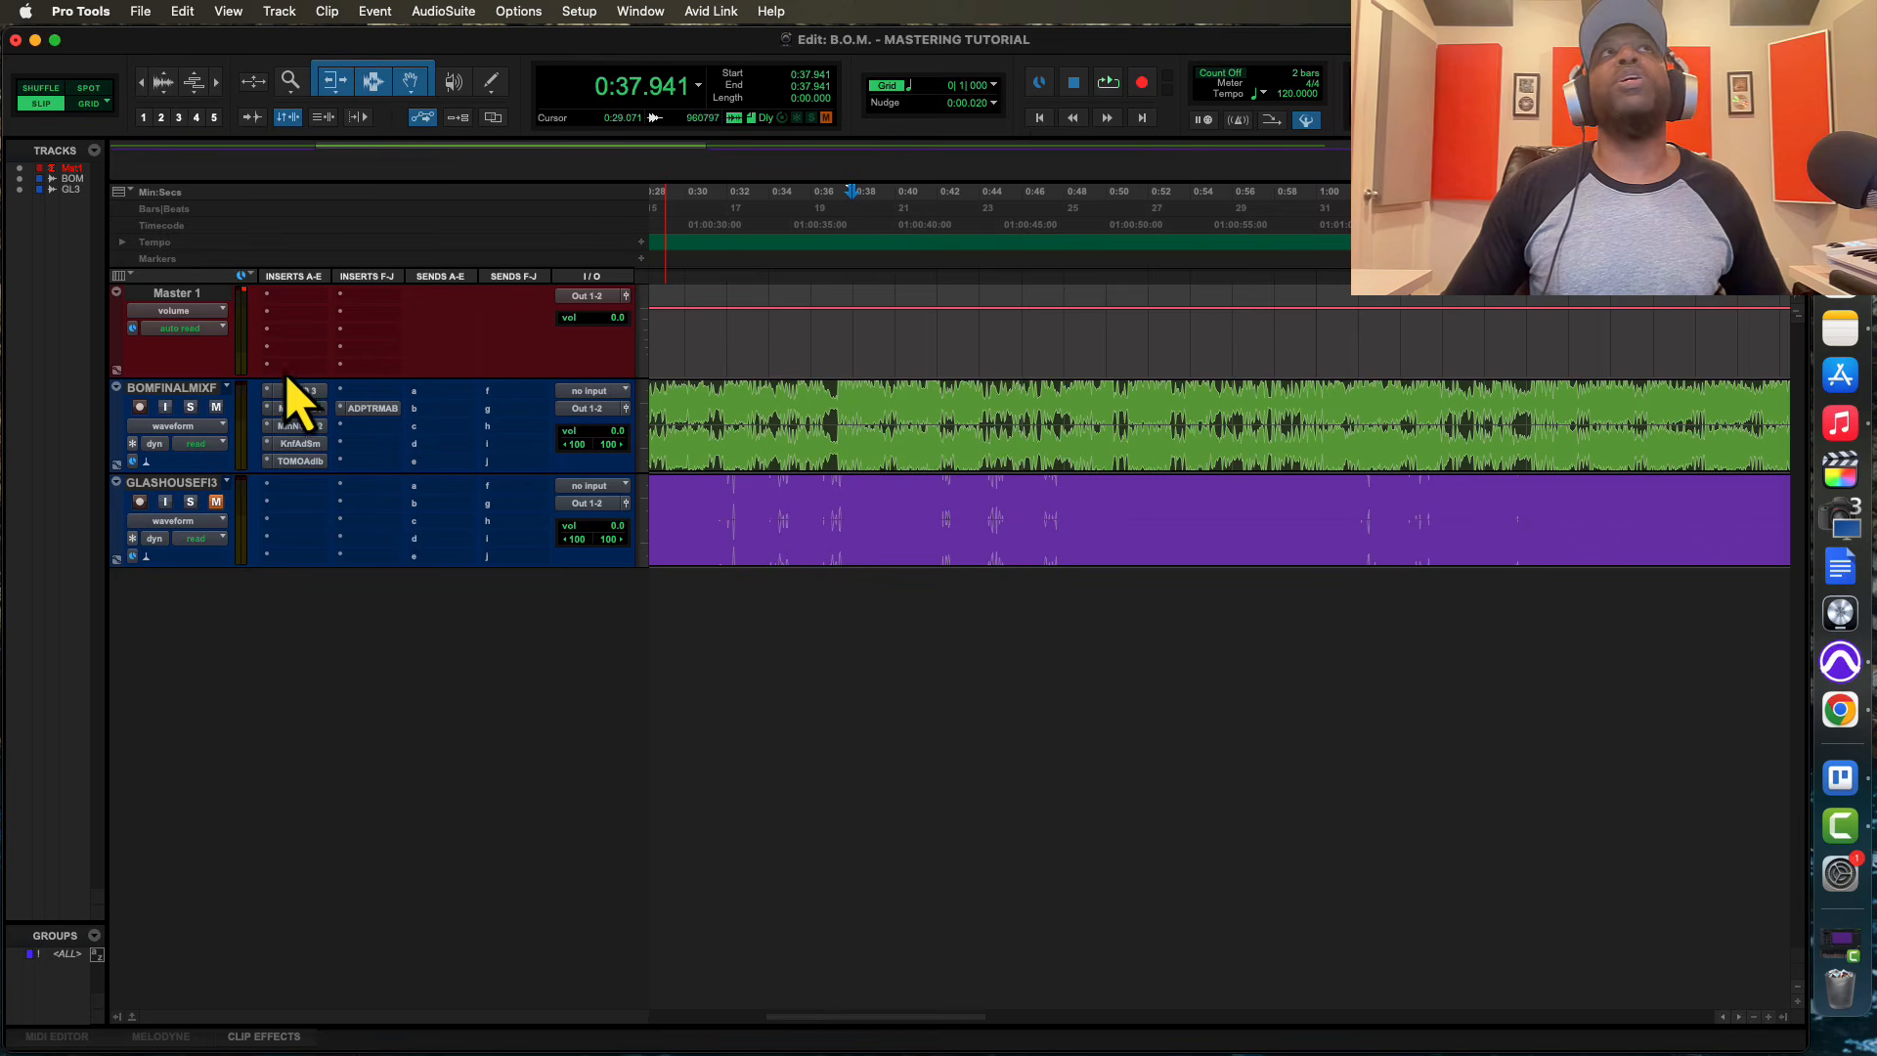
{"action": "left_click", "coordinate": [243, 291]}
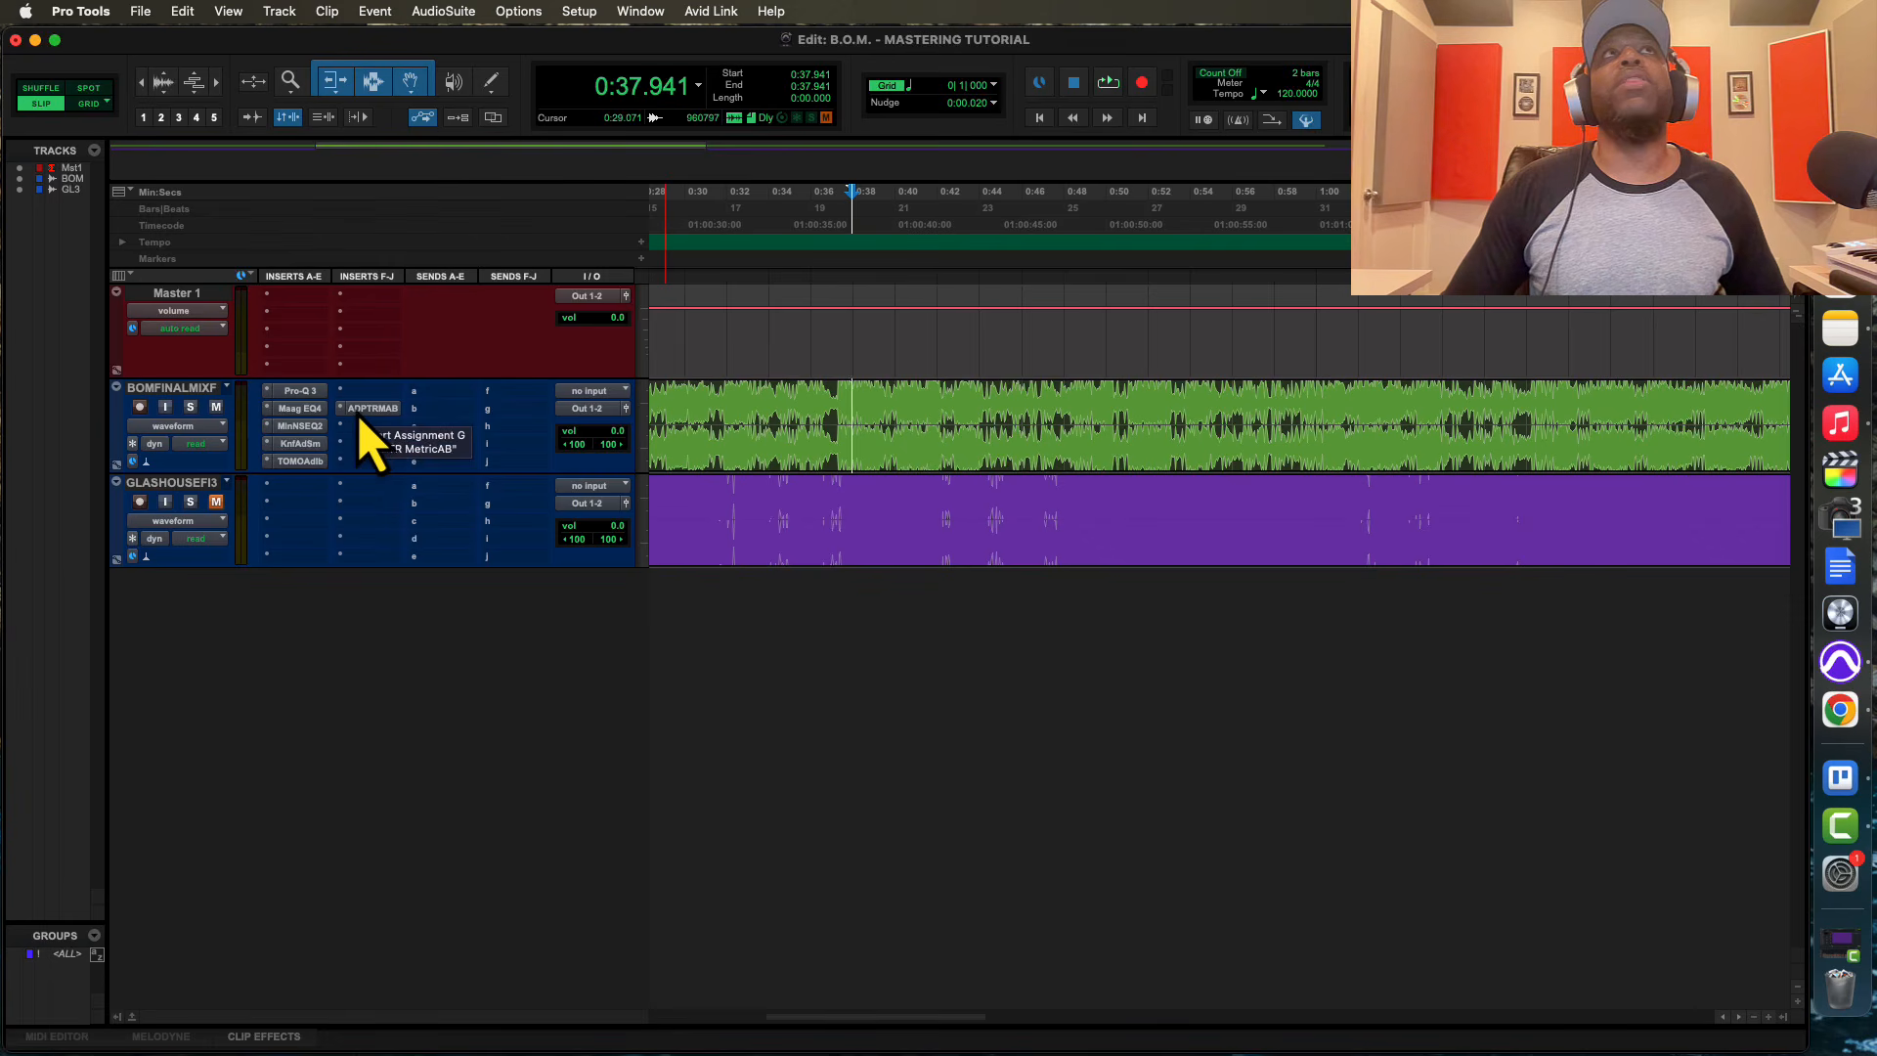
Play the mastered mix from 0:37.941 to judge the combined EQ chain, and stop playback
{"action": "key", "text": "space"}
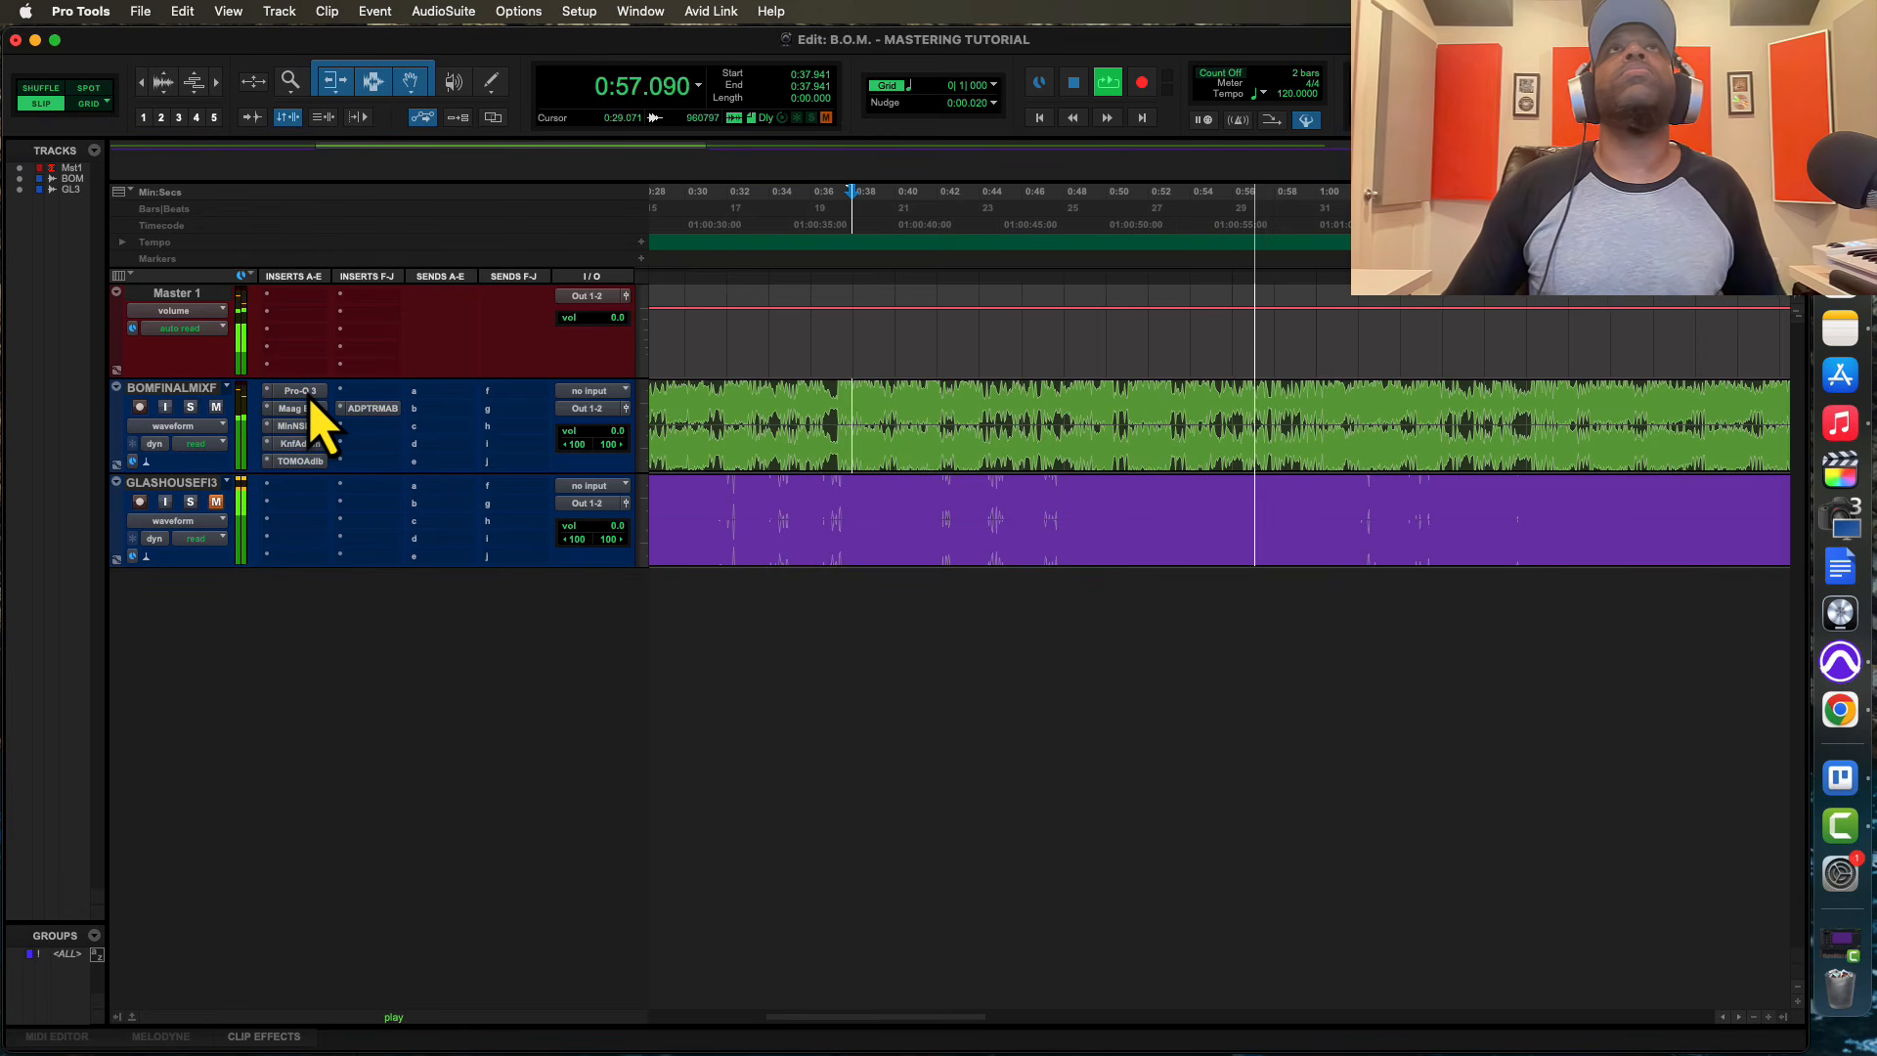
{"action": "key", "text": "space"}
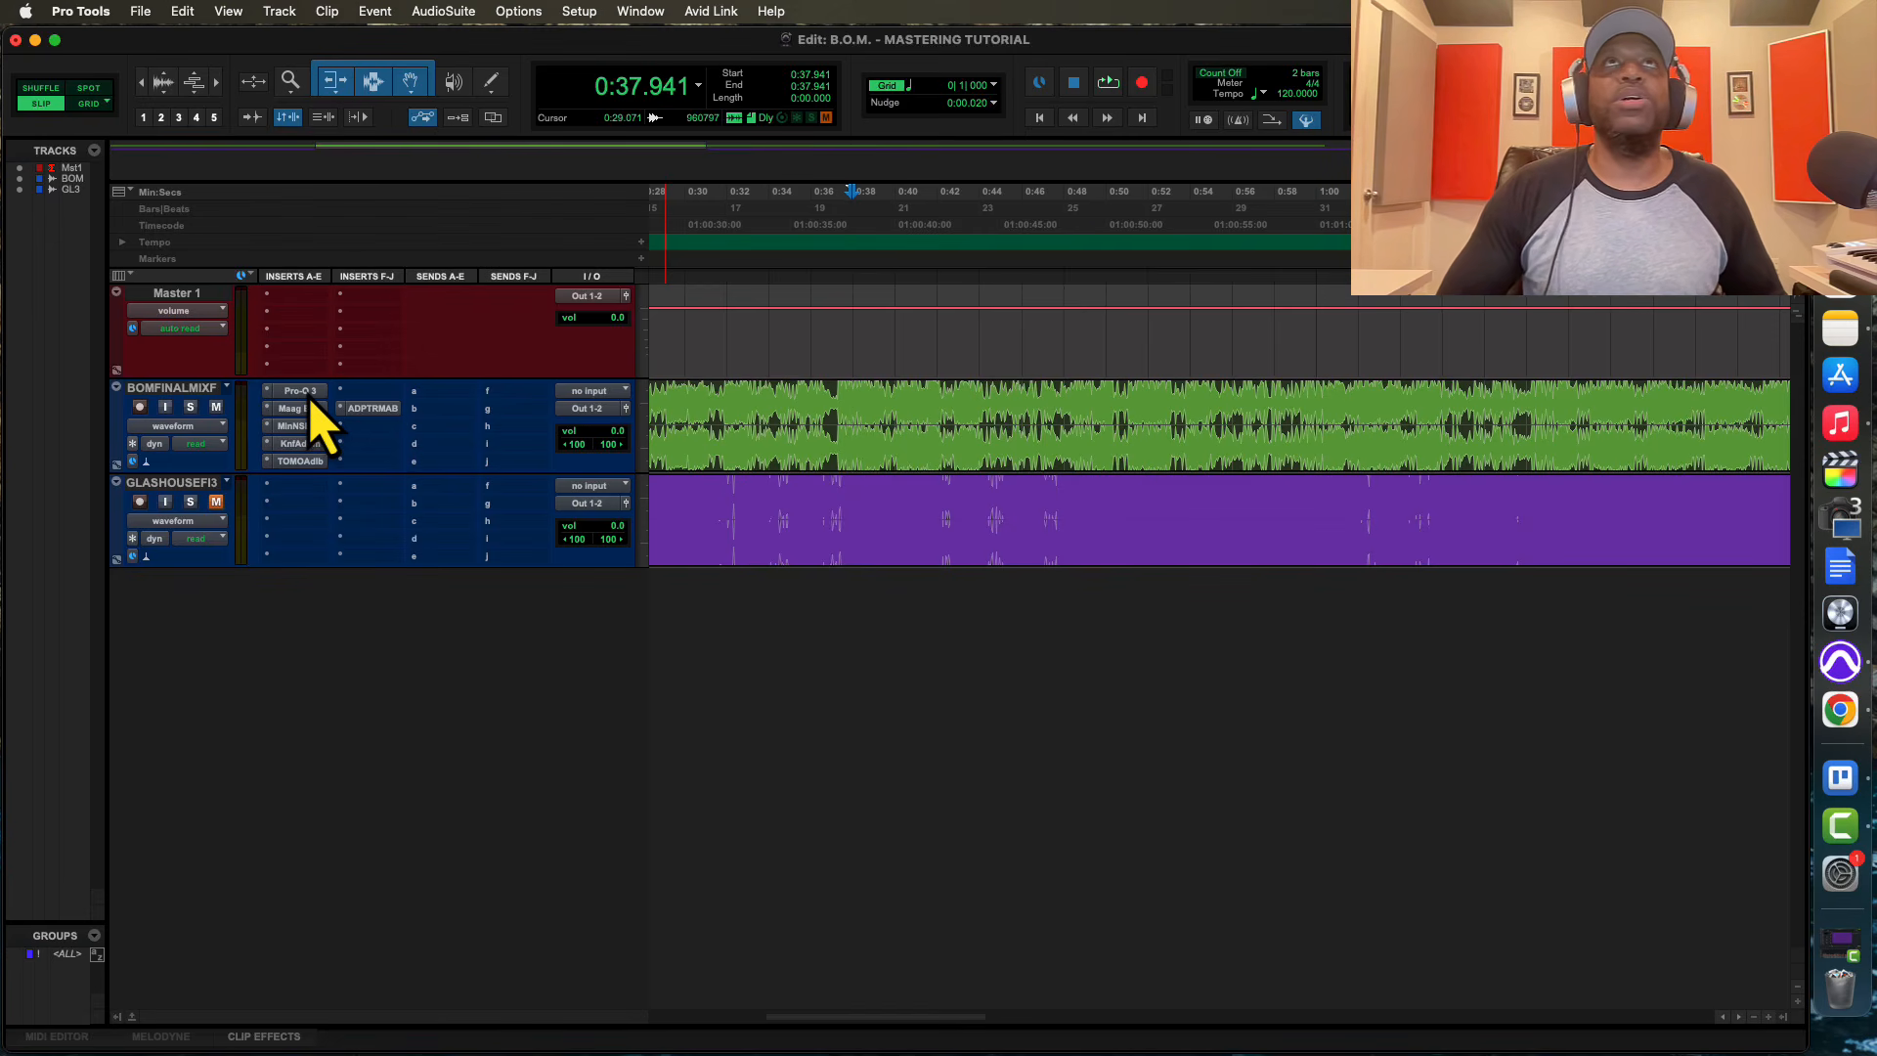
{"action": "scroll", "coordinate": [1190, 489], "scroll_direction": "left", "scroll_amount": 3}
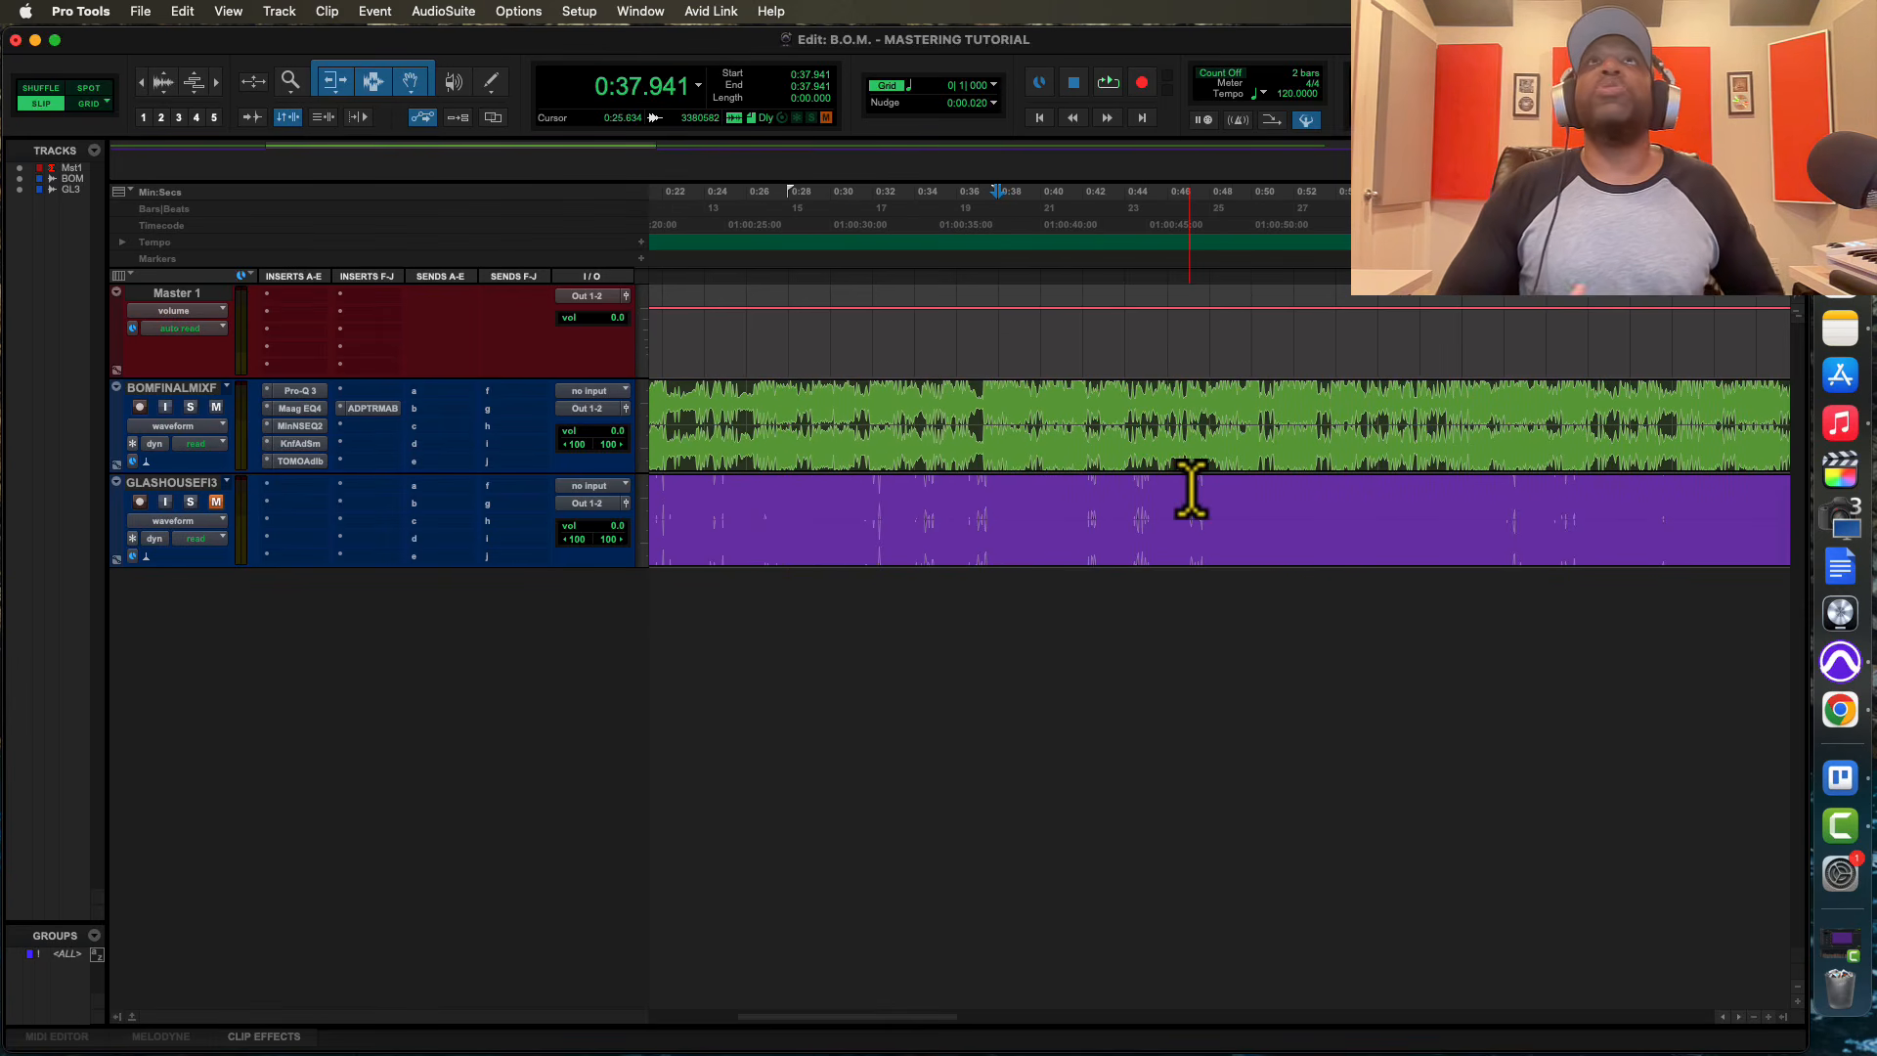